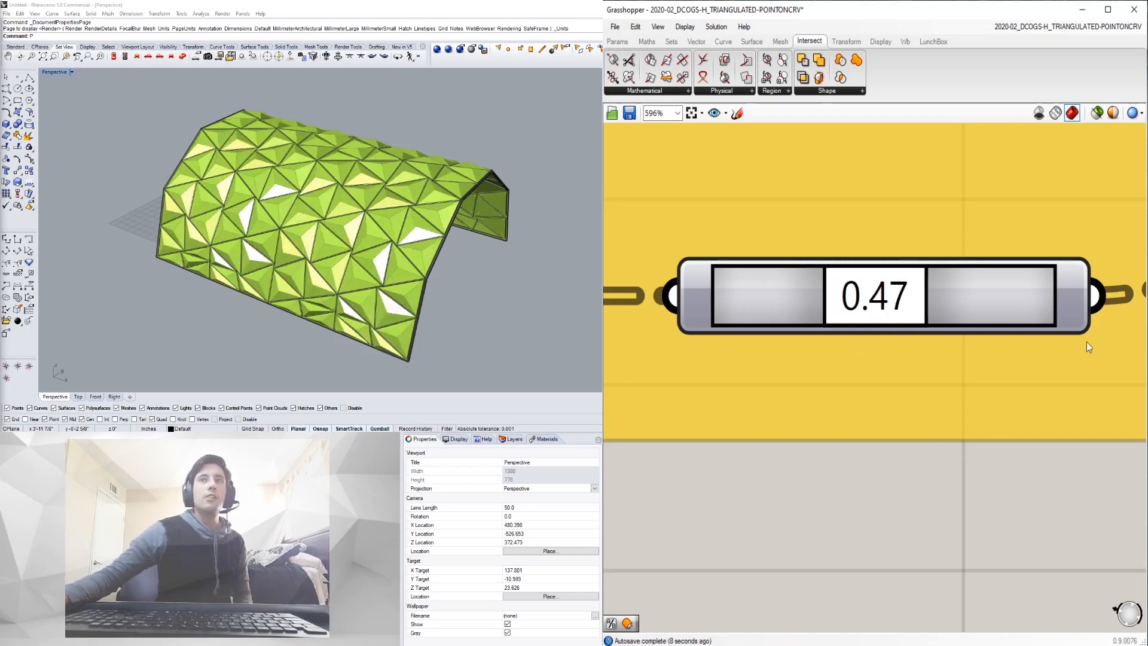
# - Inspect the existing vault definition by previewing the shader group's geometry and orbiting the vault
pyautogui.scroll(-10, 871, 377)
pyautogui.scroll(3, 1019, 435)
pyautogui.moveTo(1020, 436); pyautogui.dragTo(757, 355, button='right')
pyautogui.scroll(1, 763, 366)
pyautogui.scroll(-1, 879, 389)
pyautogui.moveTo(879, 388); pyautogui.dragTo(792, 407, button='right')
pyautogui.click(966, 438)
pyautogui.click(1001, 419)
pyautogui.moveTo(380, 293); pyautogui.dragTo(303, 264, button='right')
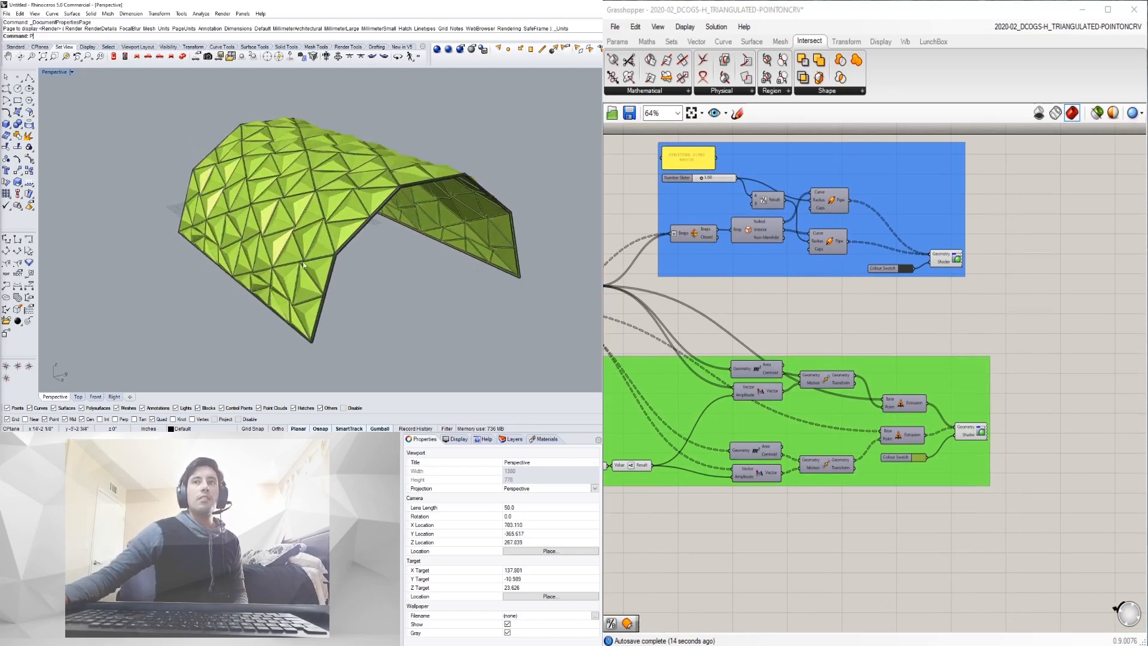
pyautogui.scroll(2, 343, 186)
pyautogui.moveTo(342, 186); pyautogui.dragTo(366, 208, button='right')
pyautogui.scroll(-1, 852, 252)
# - Pan the canvas across the red and yellow groups and centre the red arc group
pyautogui.moveTo(922, 236); pyautogui.dragTo(990, 271, button='right')
pyautogui.scroll(2, 991, 271)
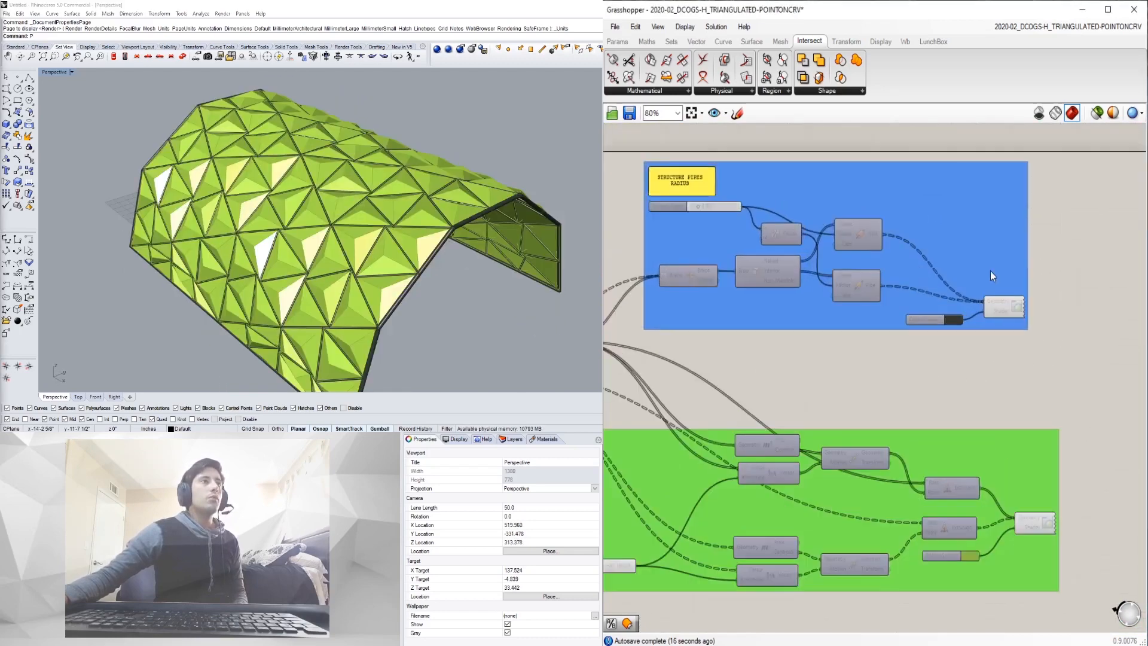
pyautogui.scroll(-1, 806, 404)
pyautogui.scroll(-1, 804, 325)
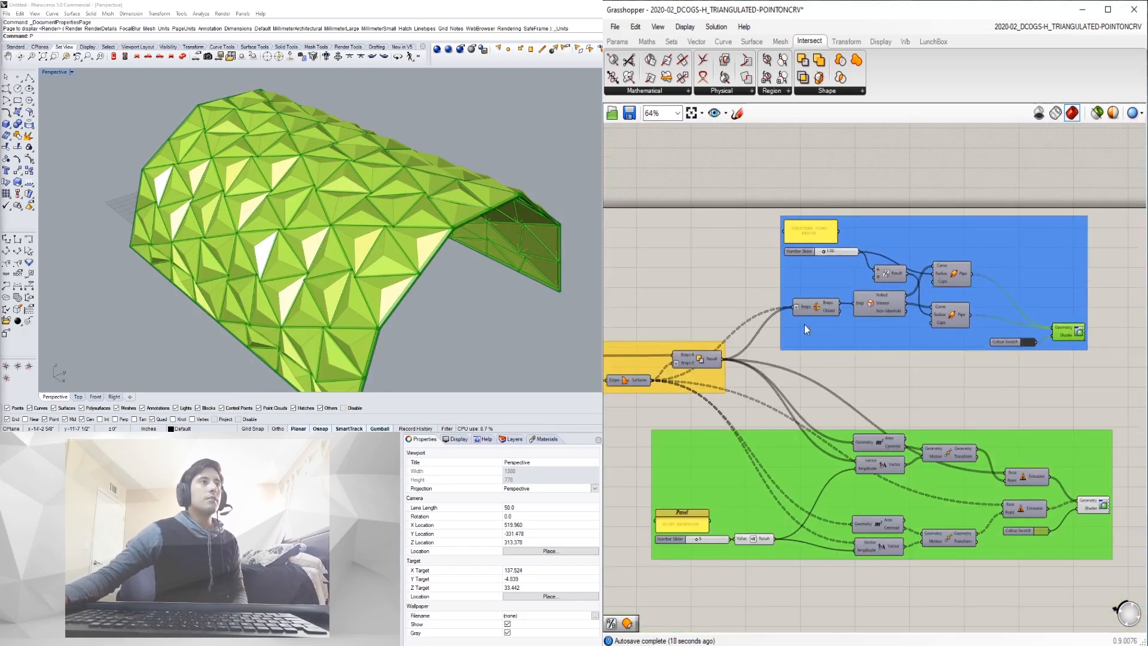
pyautogui.scroll(4, 796, 220)
pyautogui.scroll(-5, 746, 369)
pyautogui.moveTo(752, 395); pyautogui.dragTo(1133, 317, button='right')
pyautogui.middleClick(842, 387)
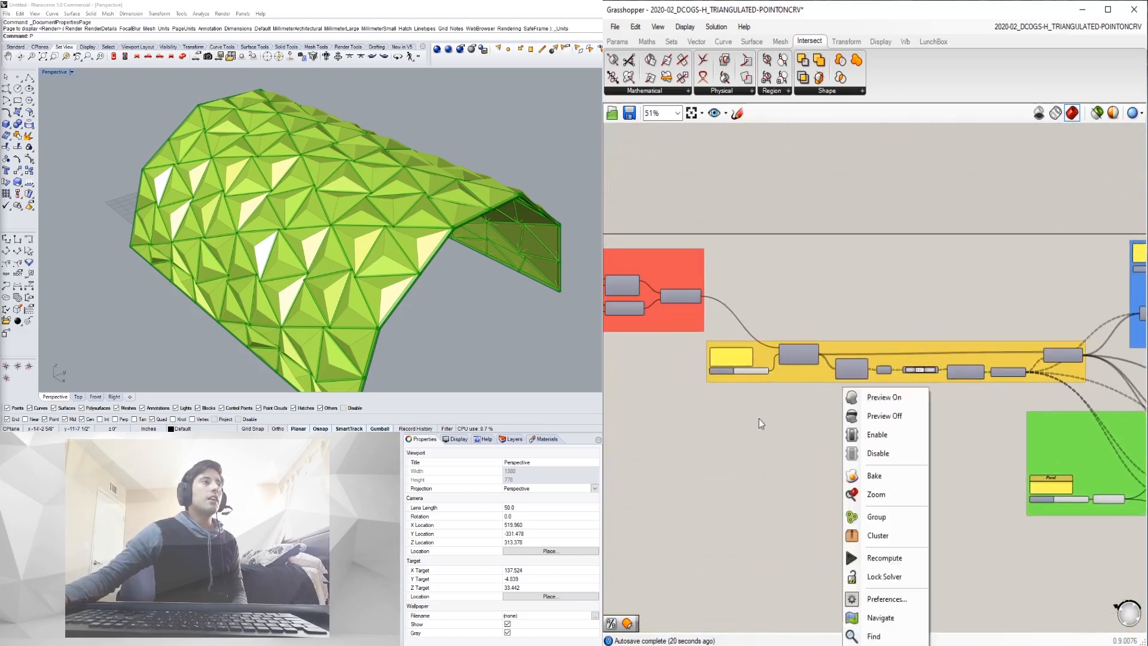
pyautogui.click(758, 419)
pyautogui.scroll(4, 780, 414)
pyautogui.moveTo(747, 271); pyautogui.dragTo(769, 290, button='right')
pyautogui.scroll(1, 745, 273)
pyautogui.moveTo(271, 251); pyautogui.dragTo(241, 236, button='right')
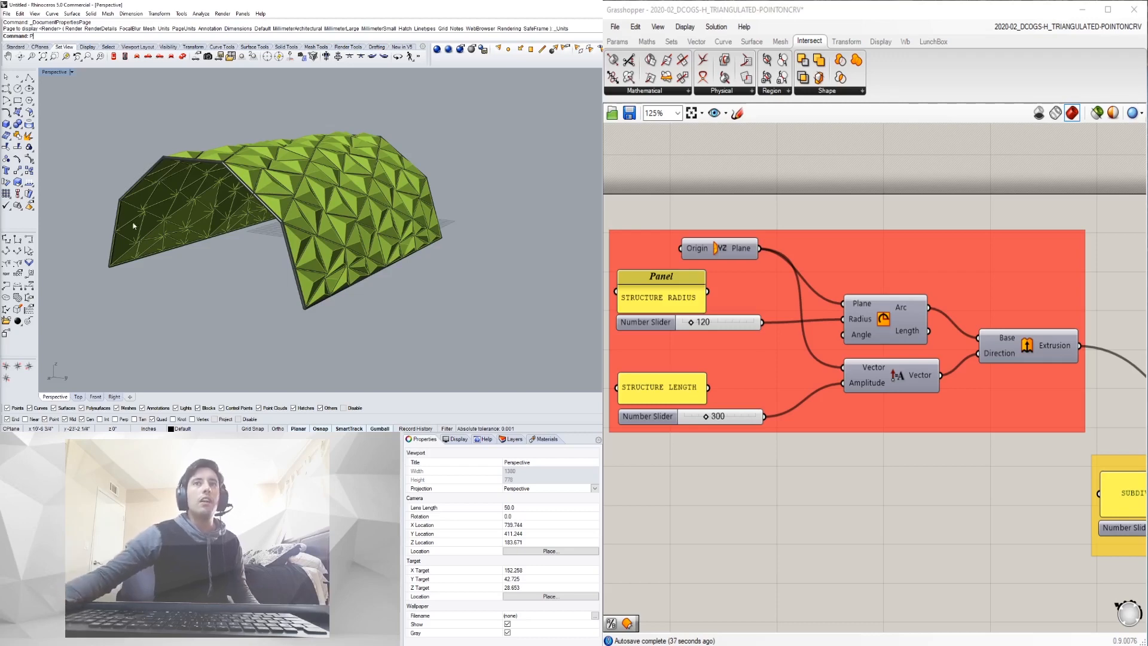
# - Orbit the vault from higher up, then pan the empty canvas and orbit the empty Perspective view
pyautogui.moveTo(145, 224)
pyautogui.mouseDown(button='right')
pyautogui.moveTo(243, 212)
pyautogui.moveTo(262, 228)
pyautogui.moveTo(316, 191)
pyautogui.moveTo(239, 238)
pyautogui.moveTo(174, 234)
pyautogui.moveTo(134, 207)
pyautogui.mouseUp(button='right')
pyautogui.scroll(1, 257, 206)
pyautogui.moveTo(256, 205); pyautogui.dragTo(257, 221, button='right')
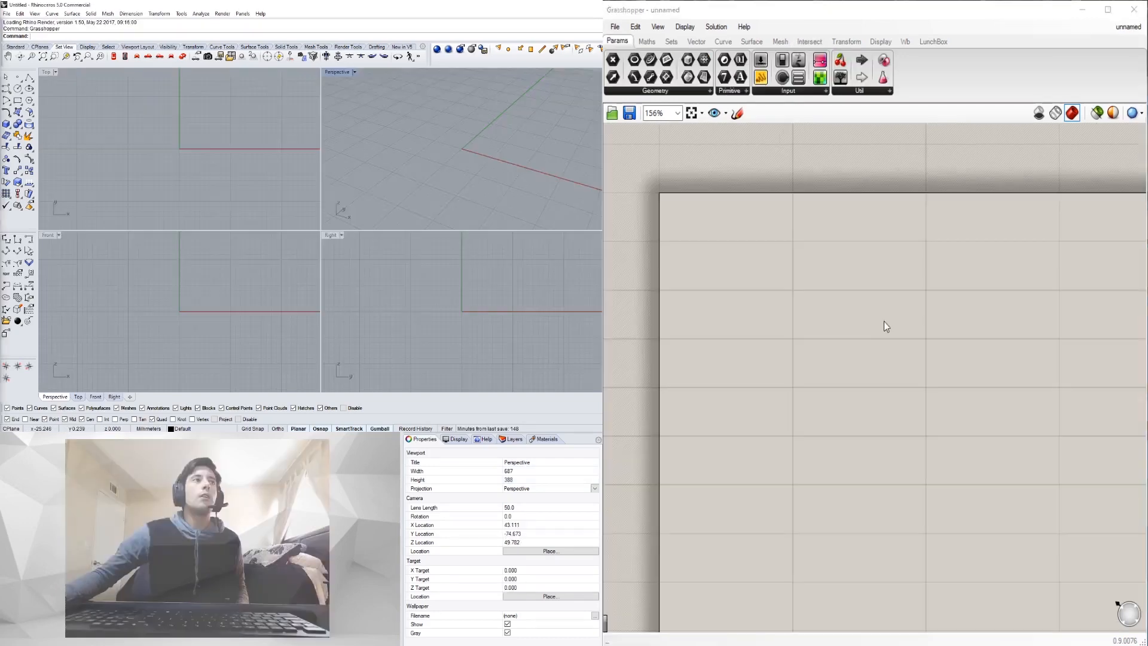
pyautogui.scroll(-2, 885, 320)
pyautogui.moveTo(892, 328); pyautogui.dragTo(789, 259, button='right')
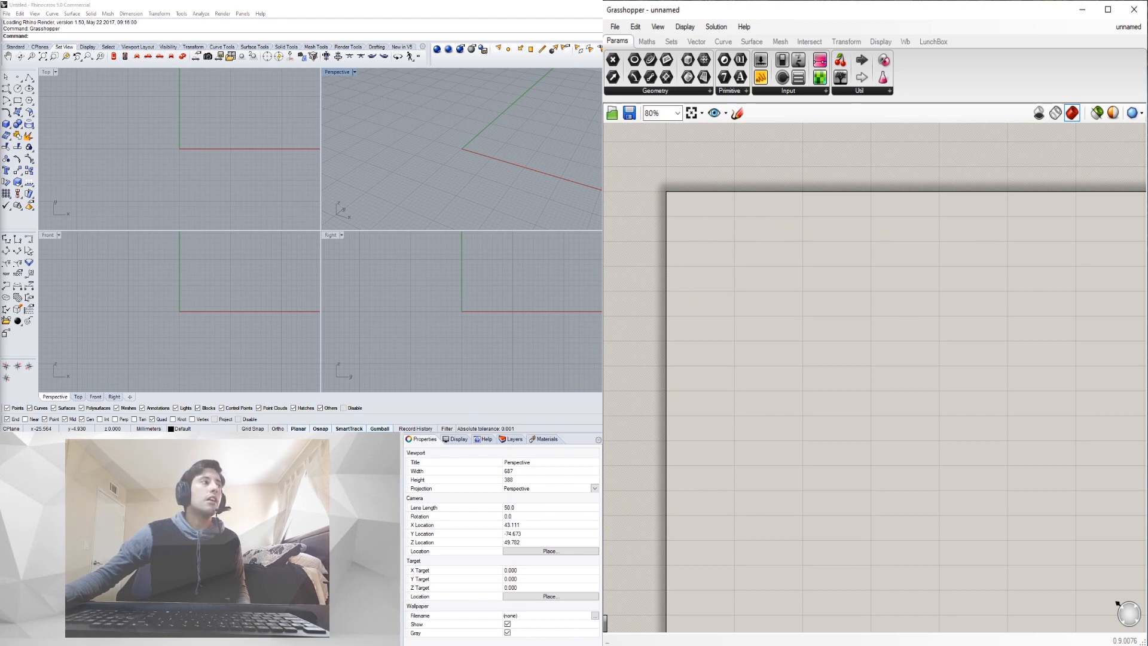
pyautogui.moveTo(483, 136)
pyautogui.mouseDown(button='right')
pyautogui.moveTo(464, 146)
pyautogui.moveTo(485, 154)
pyautogui.mouseUp(button='right')
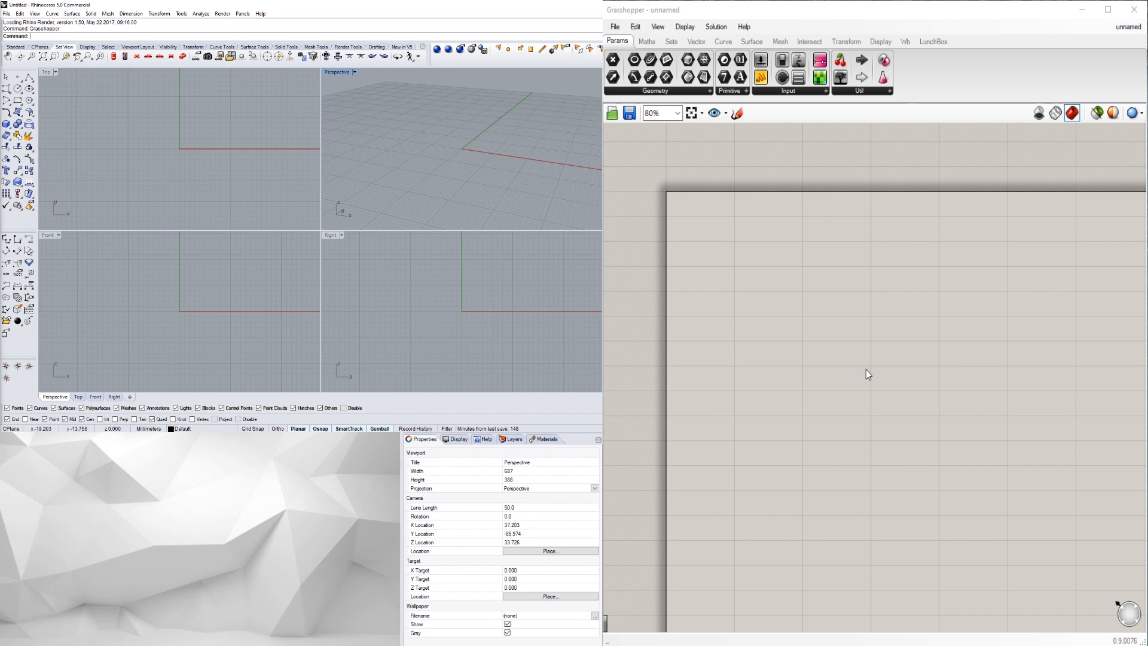
# - Add a YZ Plane component via the 'yz' search and place it on the canvas
pyautogui.doubleClick(723, 239)
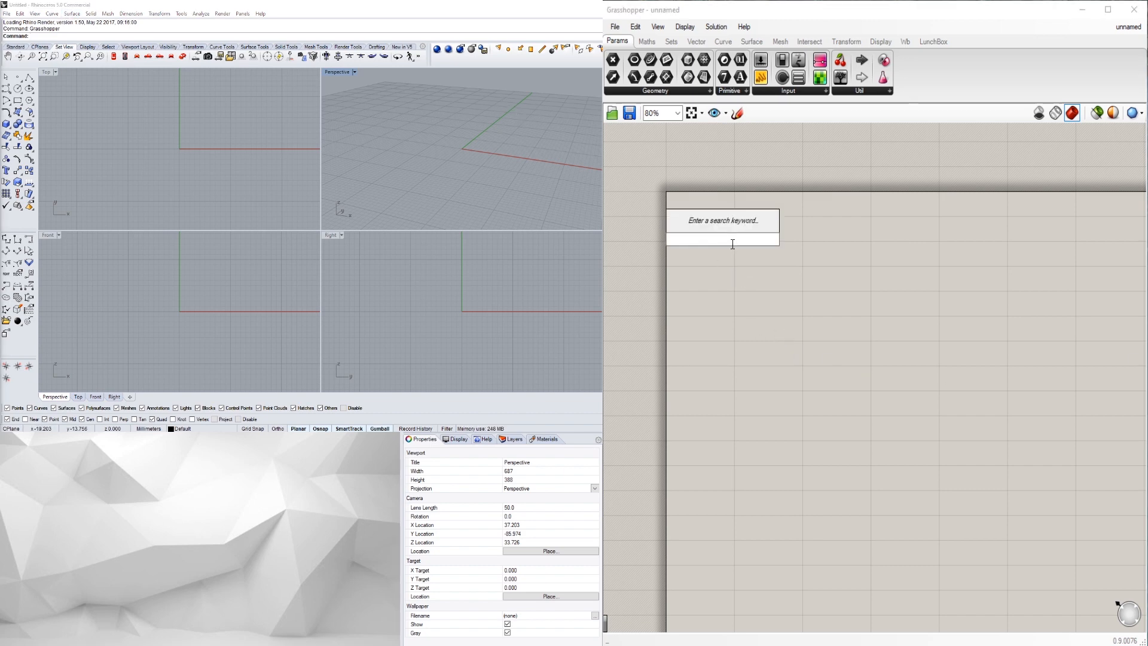
pyautogui.scroll(-5, 470, 143)
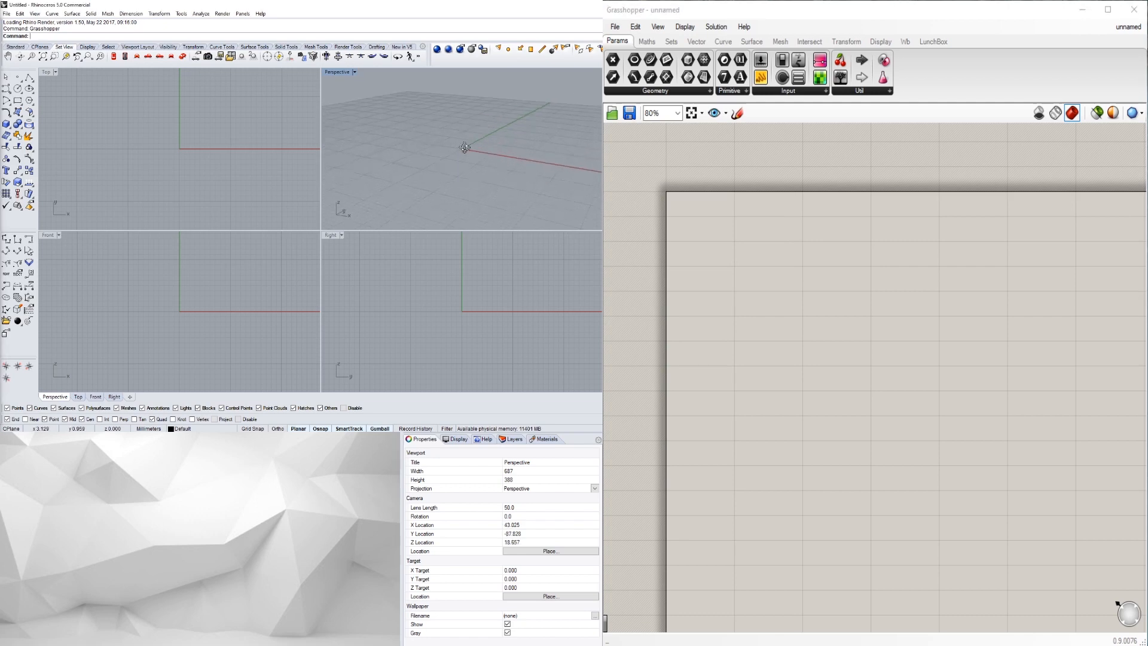
pyautogui.doubleClick(734, 281)
pyautogui.write('yz')
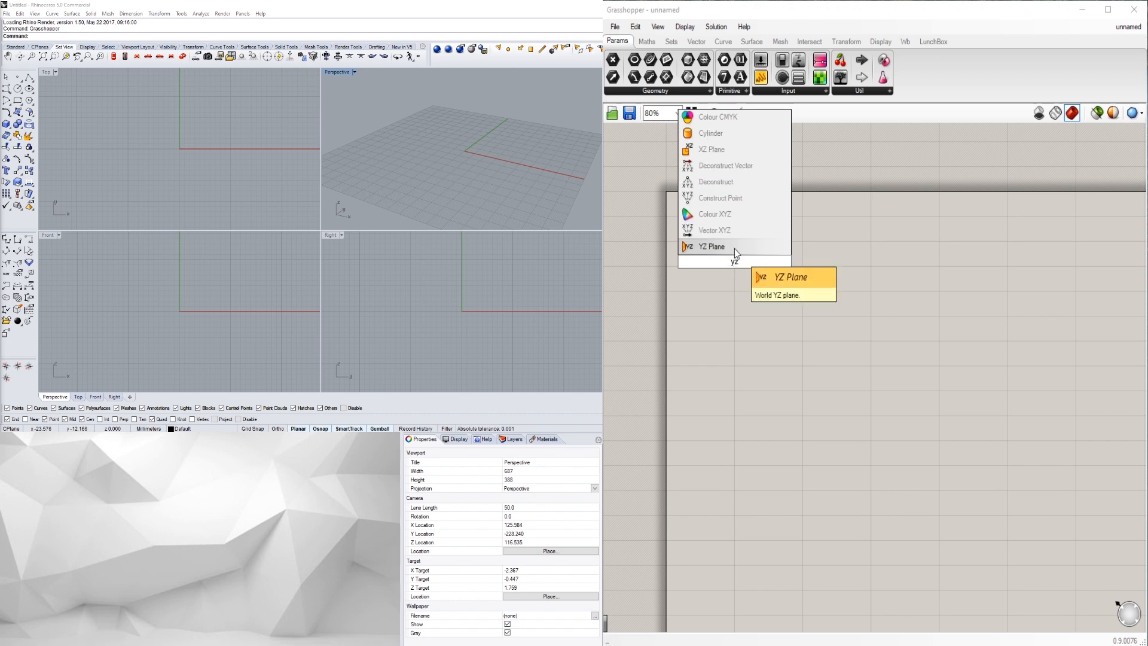
pyautogui.click(735, 249)
pyautogui.moveTo(747, 258); pyautogui.dragTo(777, 264)
pyautogui.scroll(7, 460, 152)
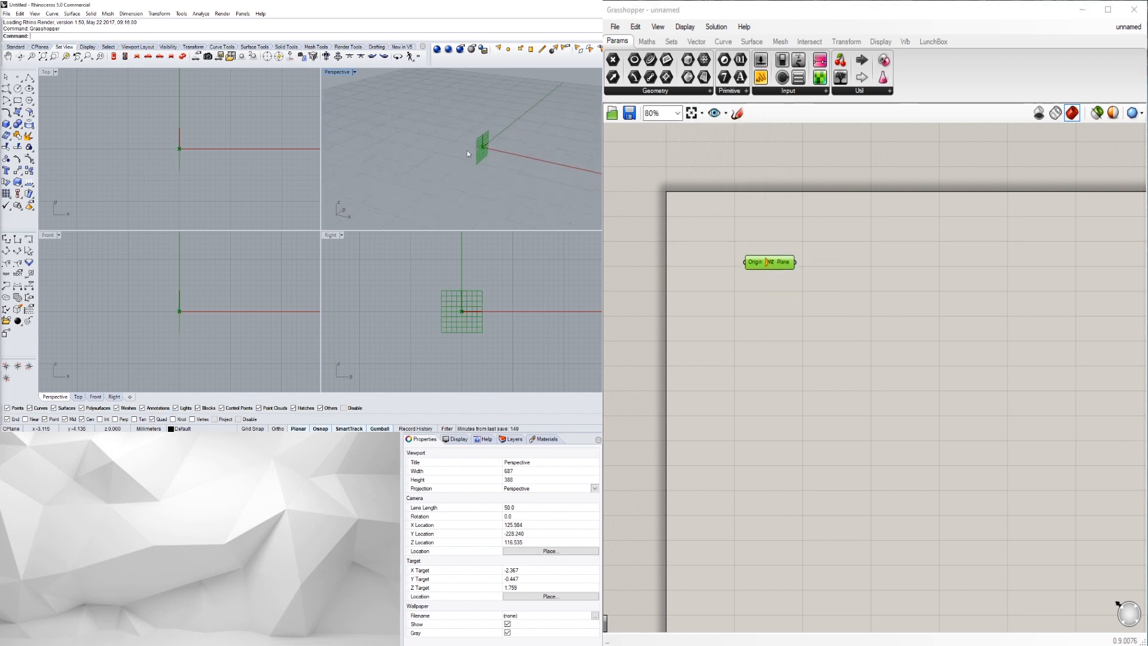
pyautogui.moveTo(514, 172); pyautogui.dragTo(467, 172, button='right')
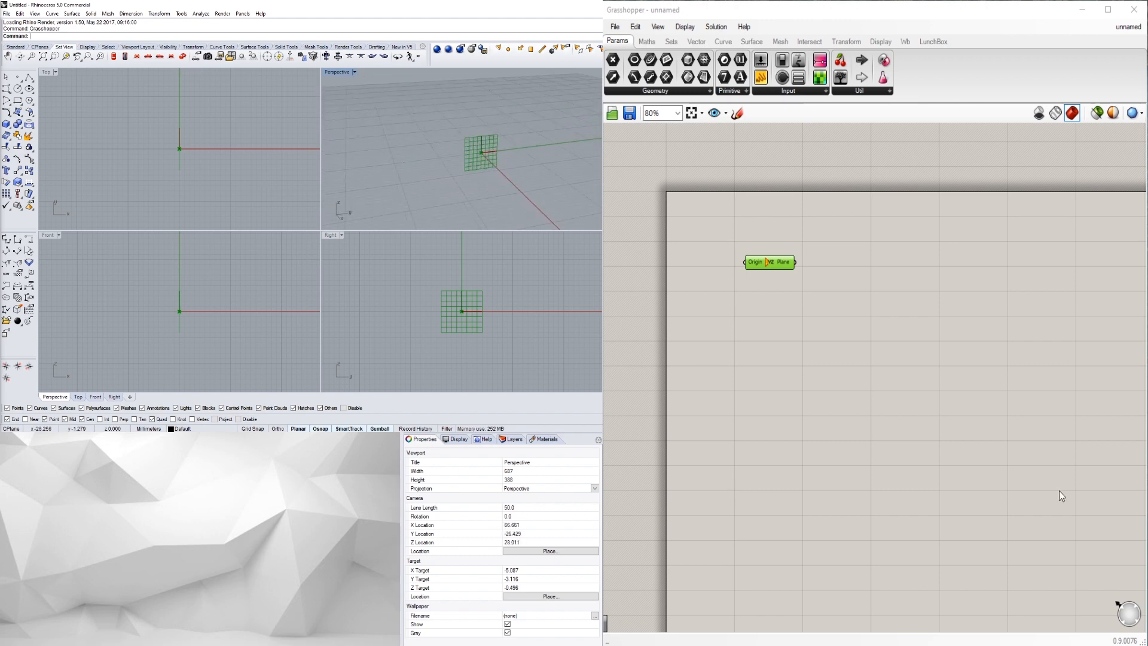
# - Look through the canvas display options, close them, and reselect the plane component
pyautogui.click(860, 291)
pyautogui.click(685, 27)
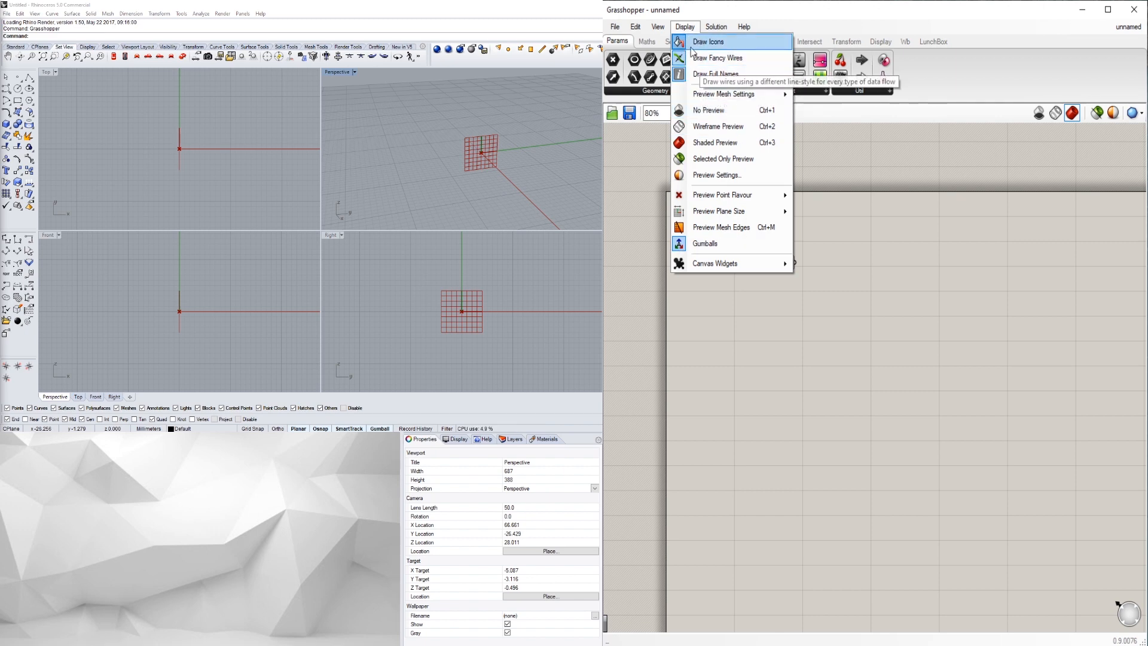
pyautogui.click(891, 253)
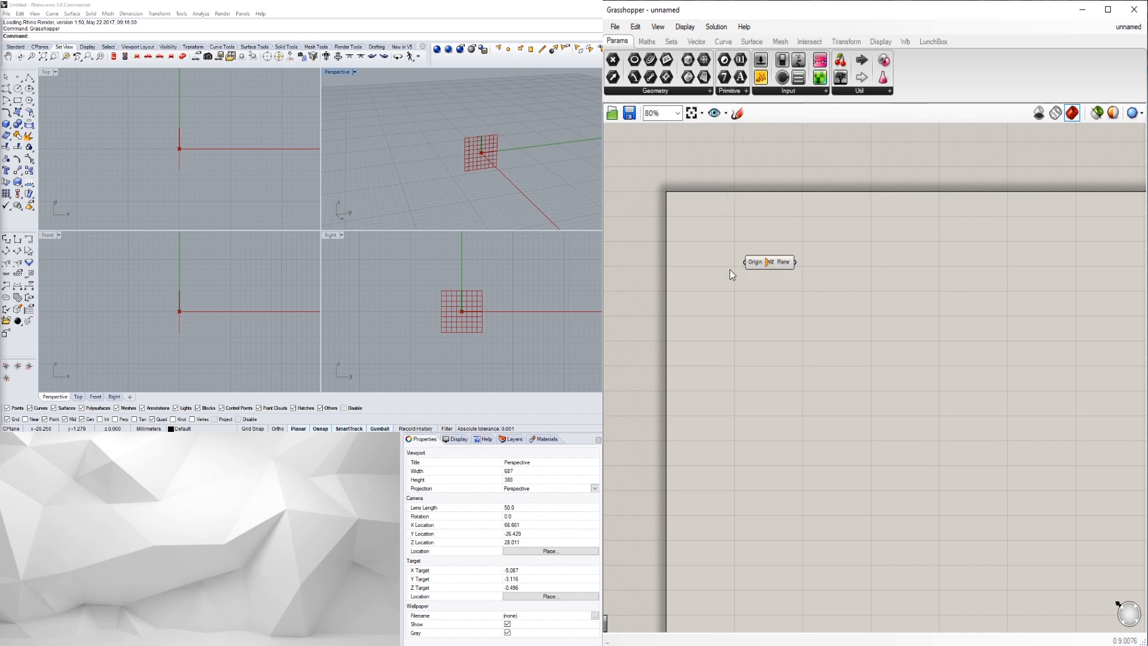
pyautogui.scroll(5, 759, 263)
pyautogui.click(791, 263)
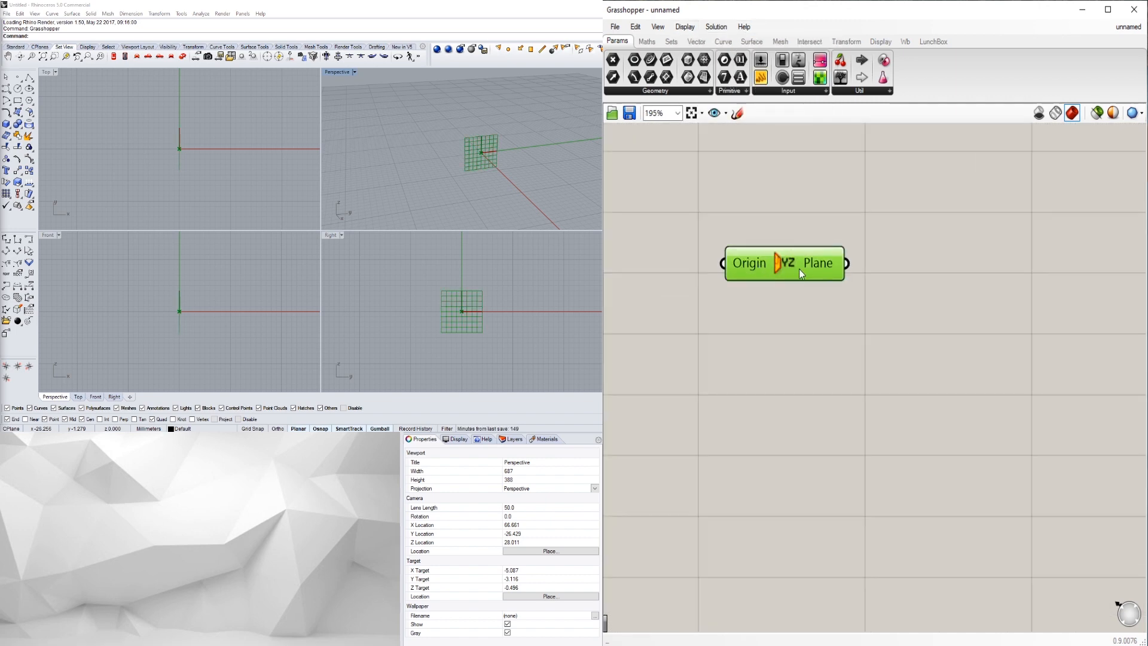
pyautogui.scroll(-5, 813, 271)
pyautogui.click(831, 307)
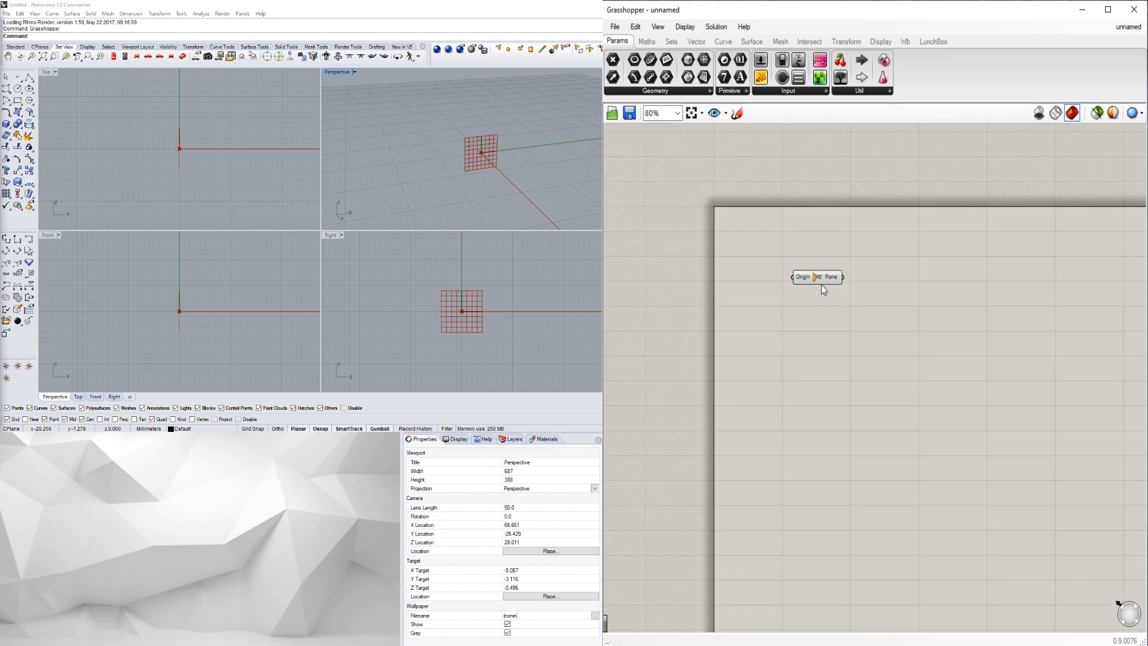
# - Shift the plane component slightly and orbit the Perspective view to look from above
pyautogui.click(818, 278)
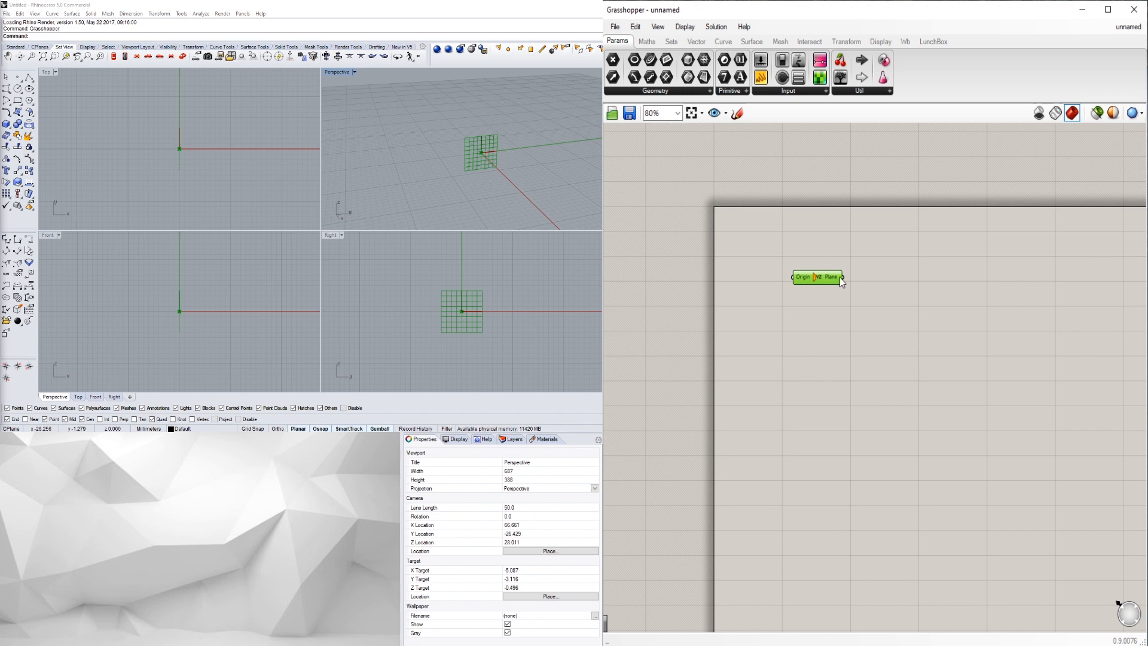
pyautogui.moveTo(823, 281); pyautogui.dragTo(792, 275)
pyautogui.click(1095, 283)
pyautogui.click(888, 318)
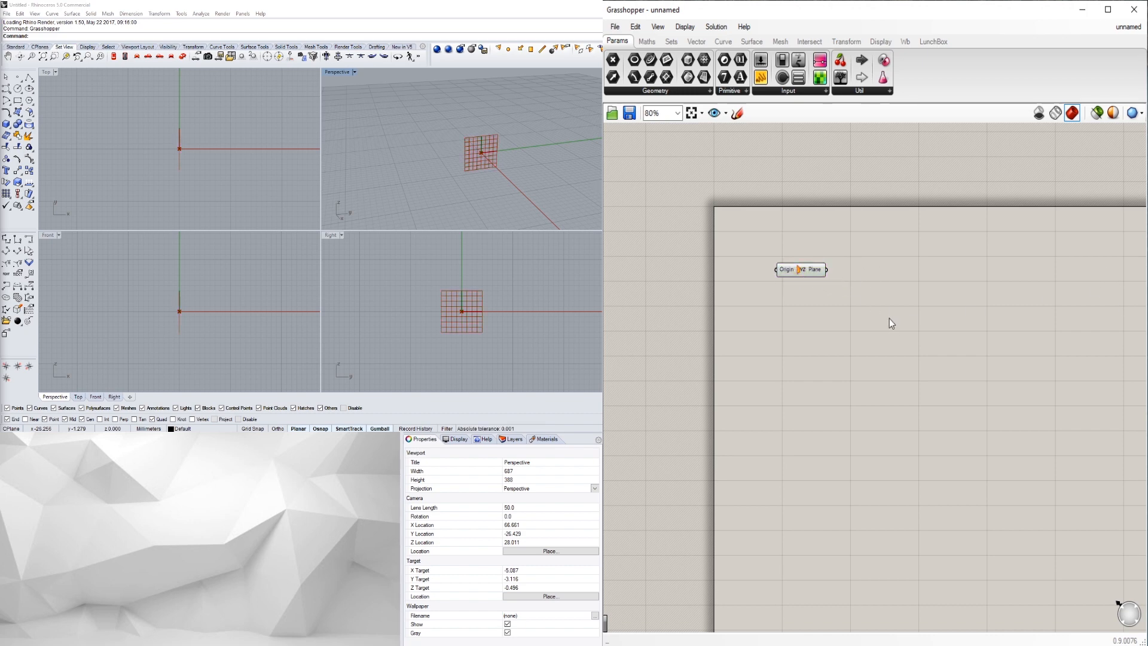
pyautogui.moveTo(422, 163)
pyautogui.mouseDown(button='right')
pyautogui.moveTo(466, 150)
pyautogui.moveTo(437, 169)
pyautogui.mouseUp(button='right')
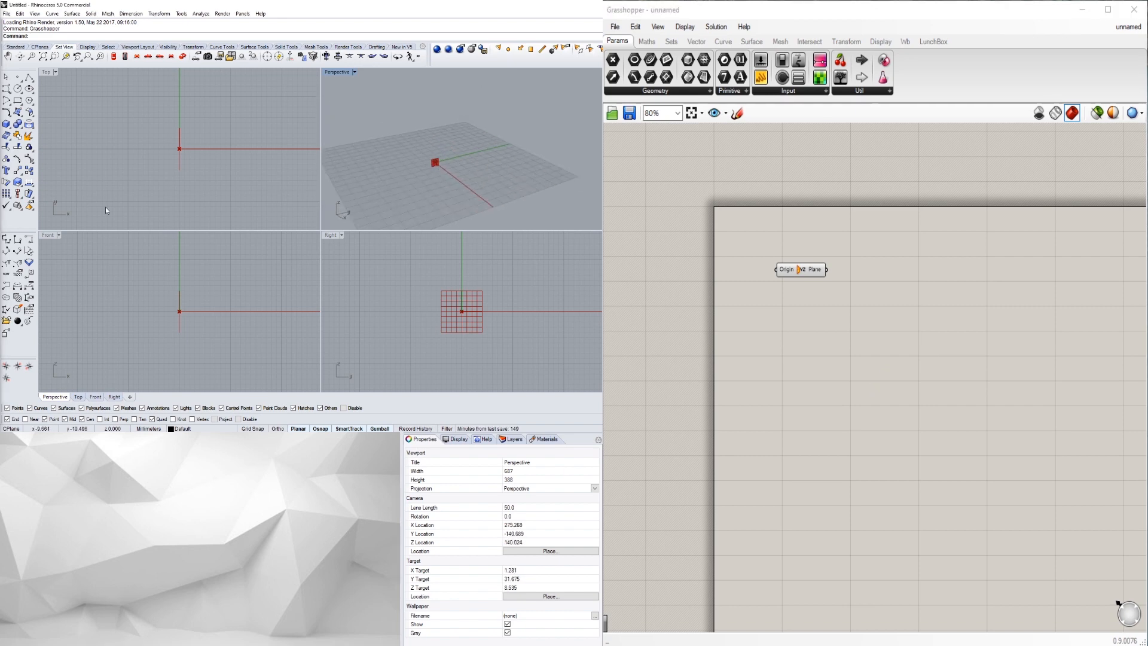
# - Add an Arc component and wire the plane output into its Plane input
pyautogui.doubleClick(897, 289)
pyautogui.write('arc')
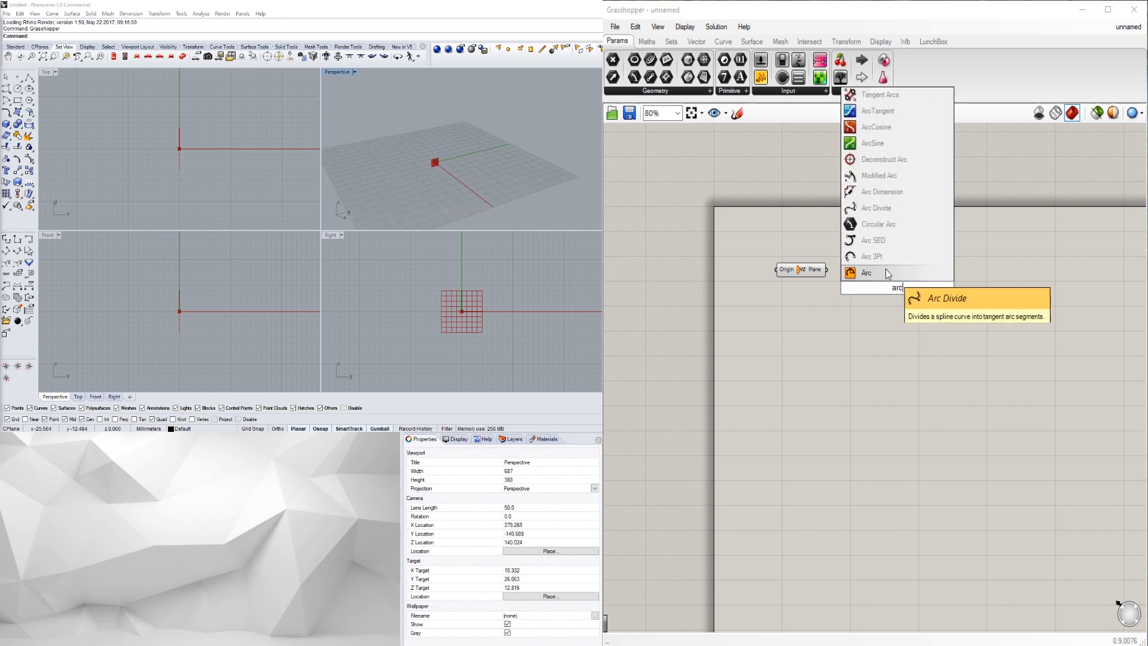
pyautogui.press('Return')
pyautogui.moveTo(895, 300); pyautogui.dragTo(909, 306)
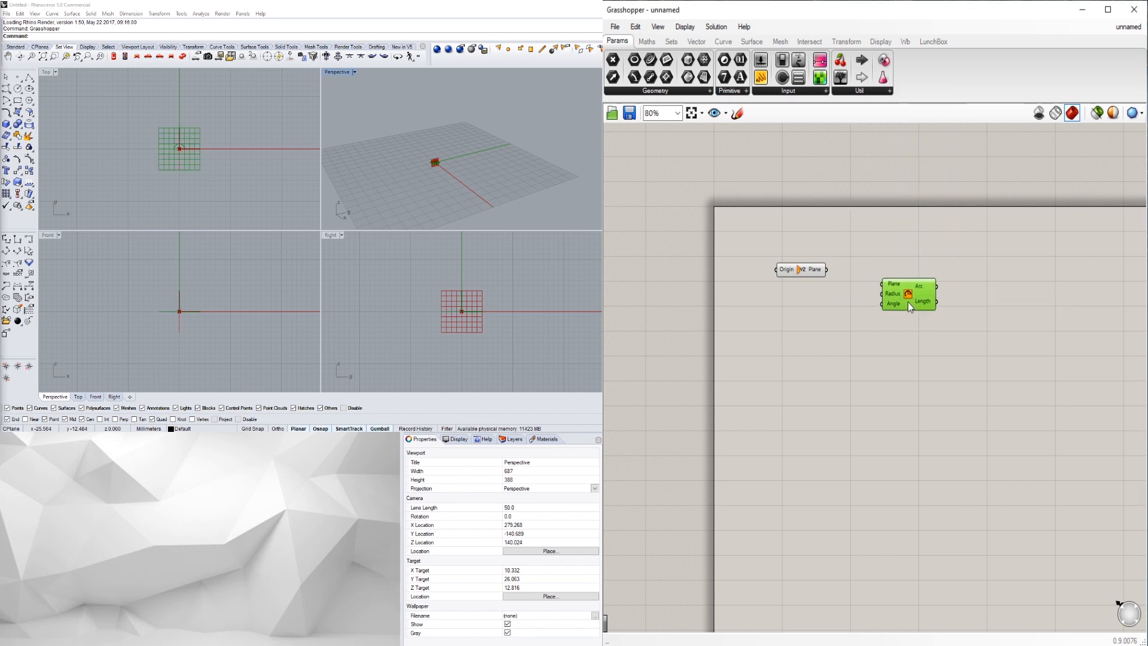
pyautogui.click(843, 277)
pyautogui.click(812, 269)
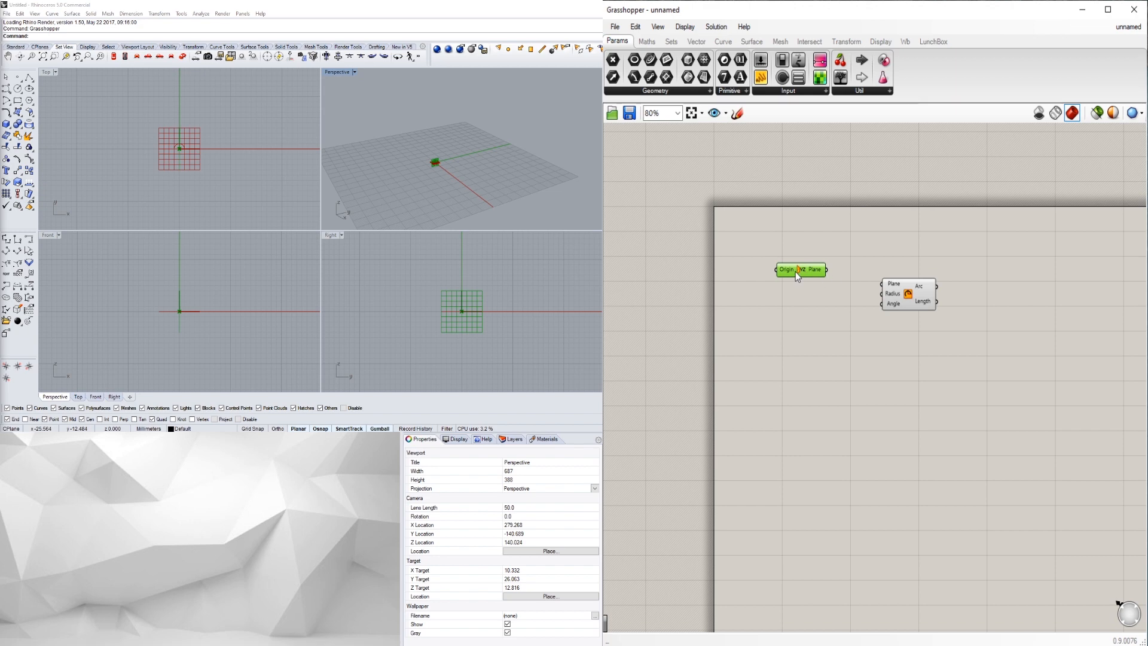
pyautogui.moveTo(825, 270); pyautogui.dragTo(881, 302)
# - Maximize the Perspective viewport and bring up document unit settings with the units command
pyautogui.scroll(5, 388, 172)
pyautogui.scroll(5, 388, 172)
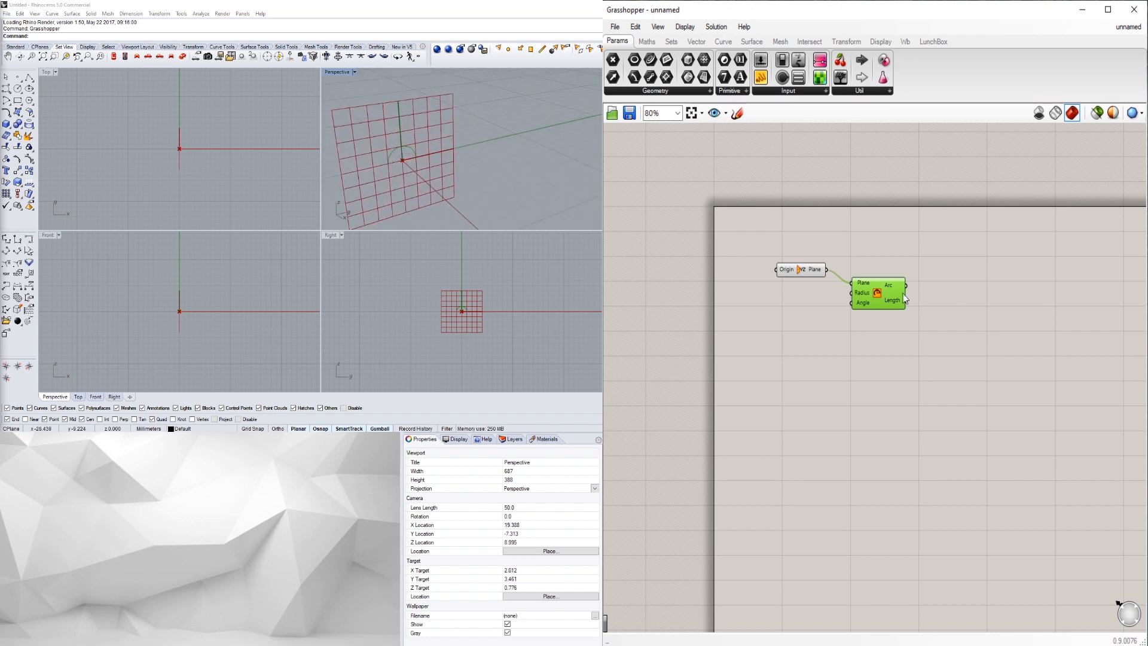
pyautogui.click(891, 343)
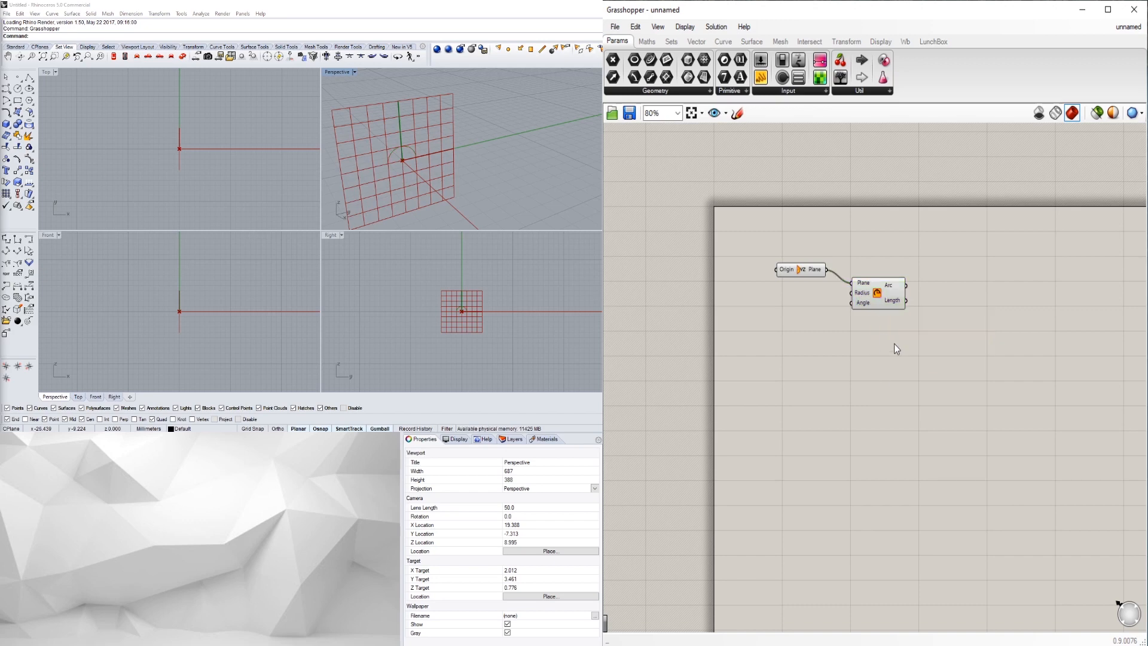
pyautogui.scroll(-5, 505, 123)
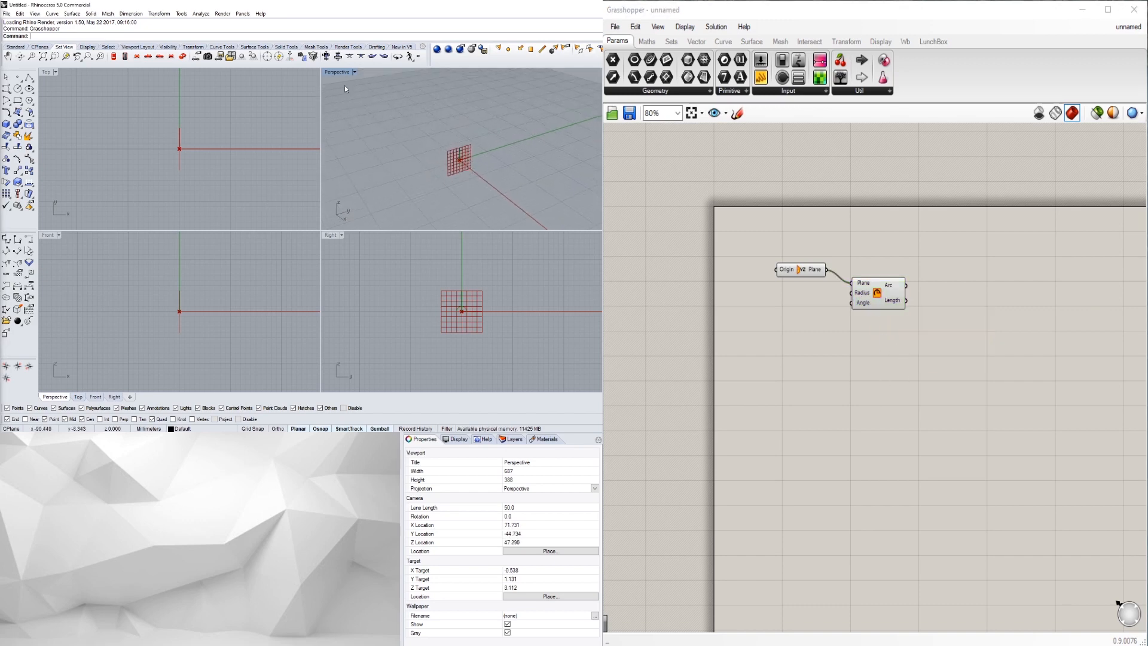
pyautogui.doubleClick(336, 72)
pyautogui.scroll(-3, 274, 204)
pyautogui.write('units')
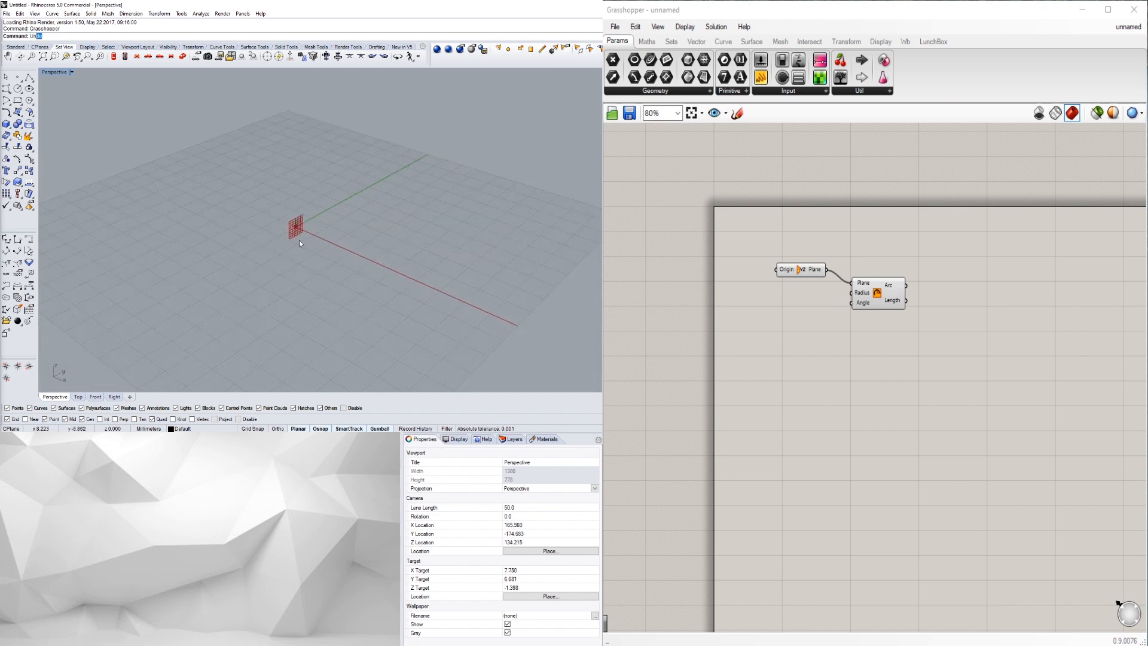
pyautogui.press('Return')
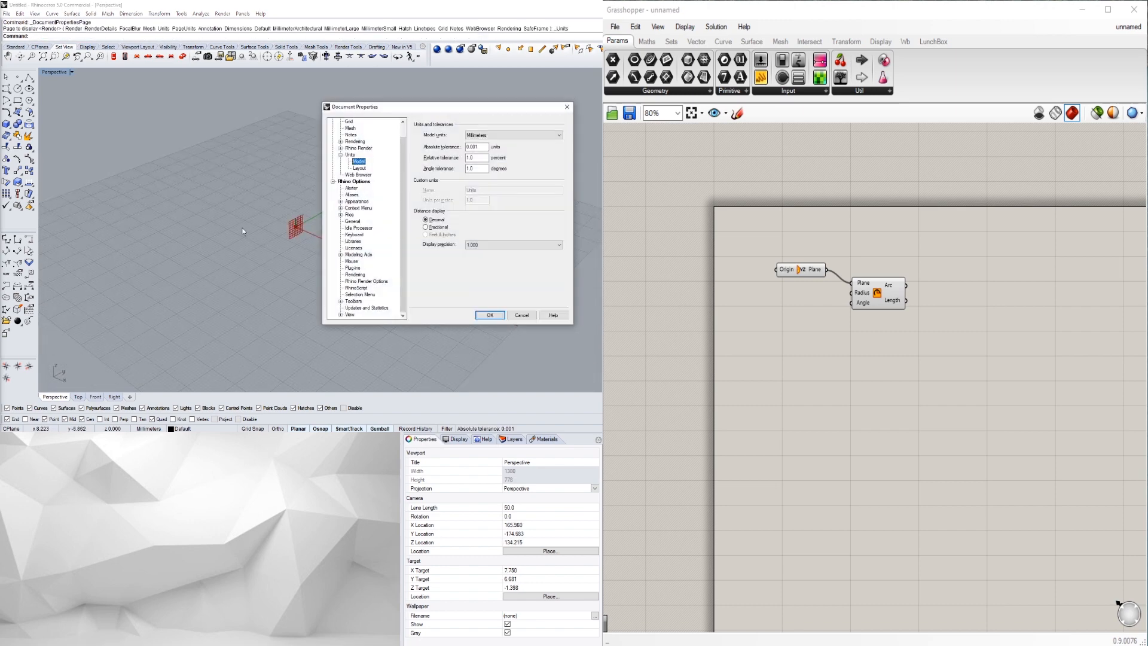
# - Set model units to Inches with Feet & Inches distance display and confirm the dialog
pyautogui.click(499, 135)
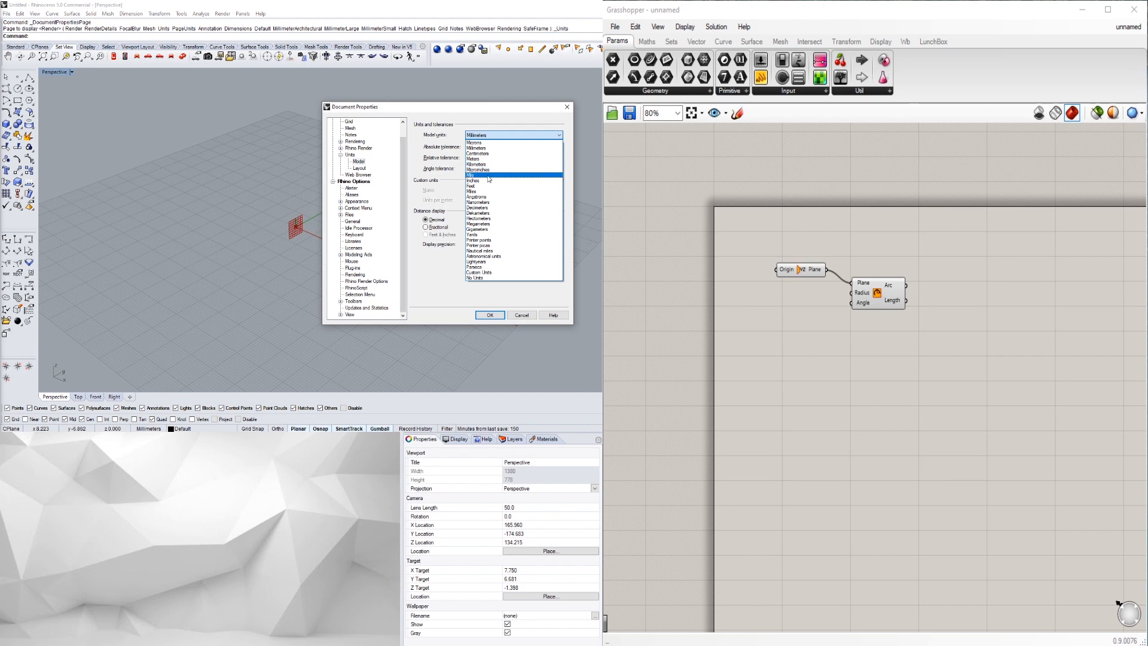
pyautogui.click(487, 181)
pyautogui.click(426, 234)
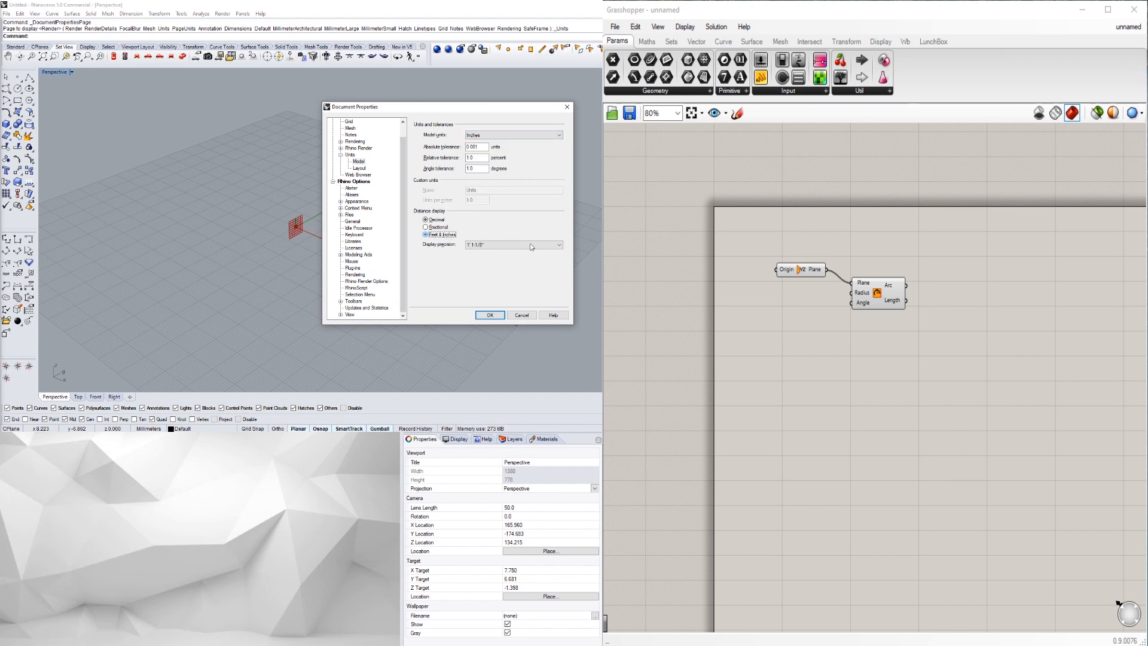
pyautogui.click(490, 315)
pyautogui.scroll(5, 296, 239)
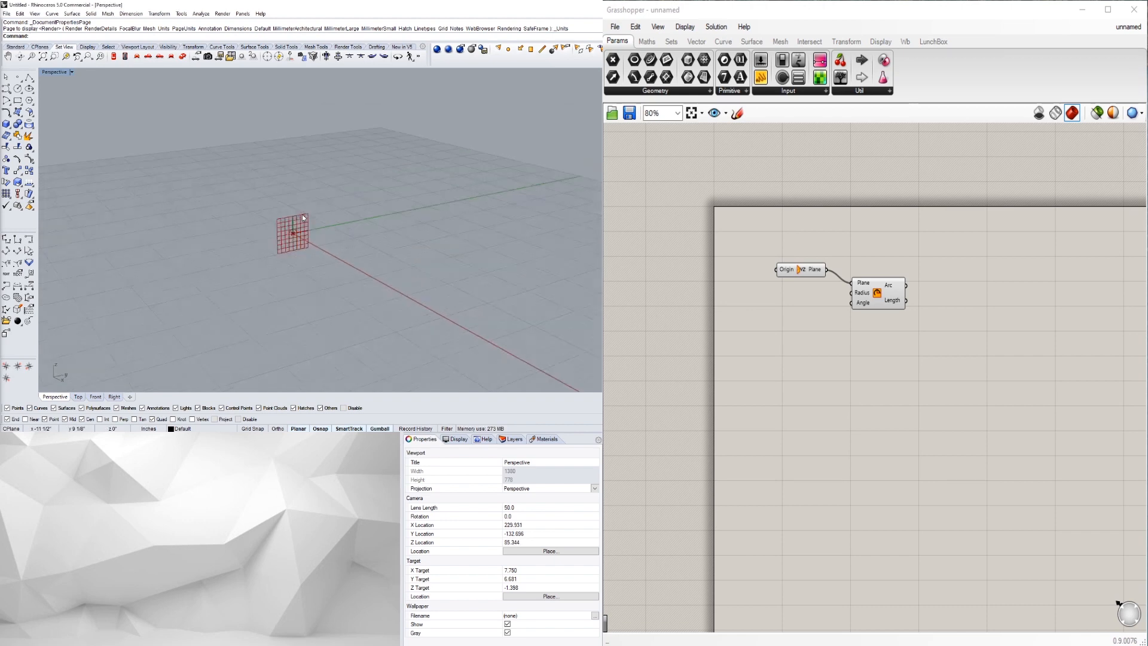
pyautogui.scroll(-6, 297, 239)
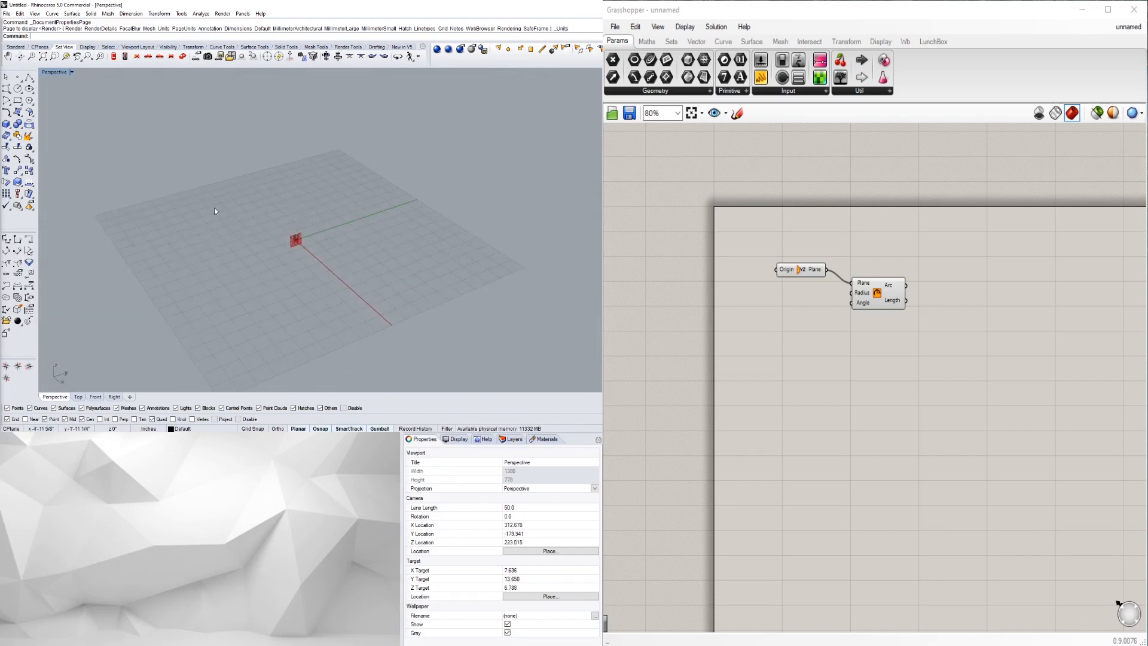
pyautogui.scroll(6, 297, 240)
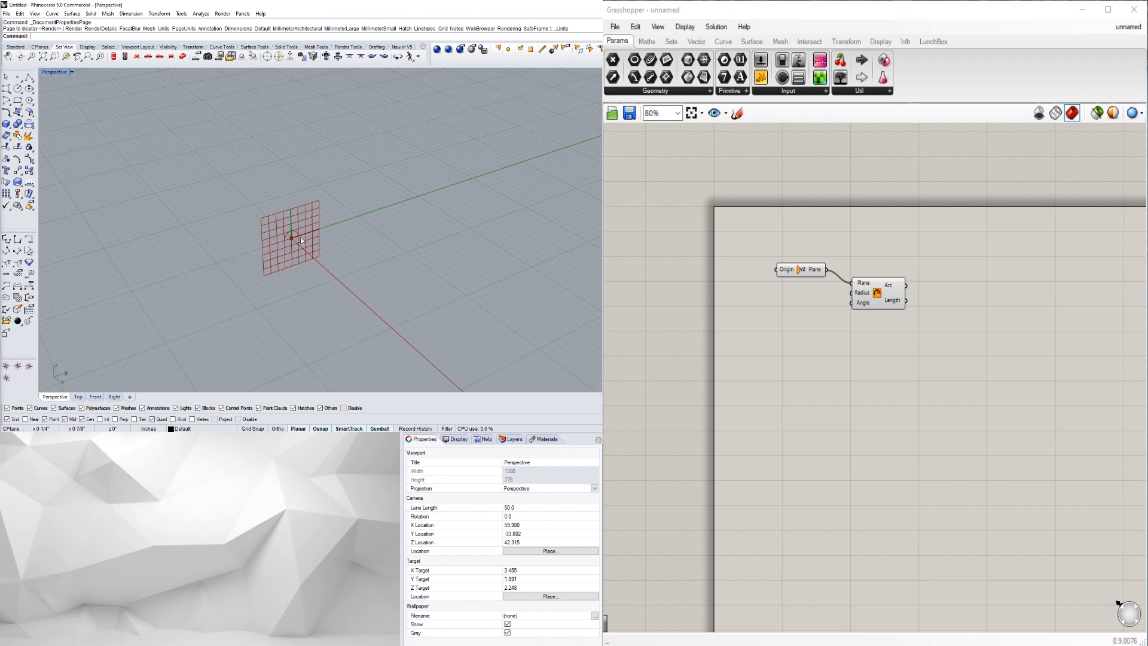
pyautogui.moveTo(902, 308); pyautogui.dragTo(922, 313, button='right')
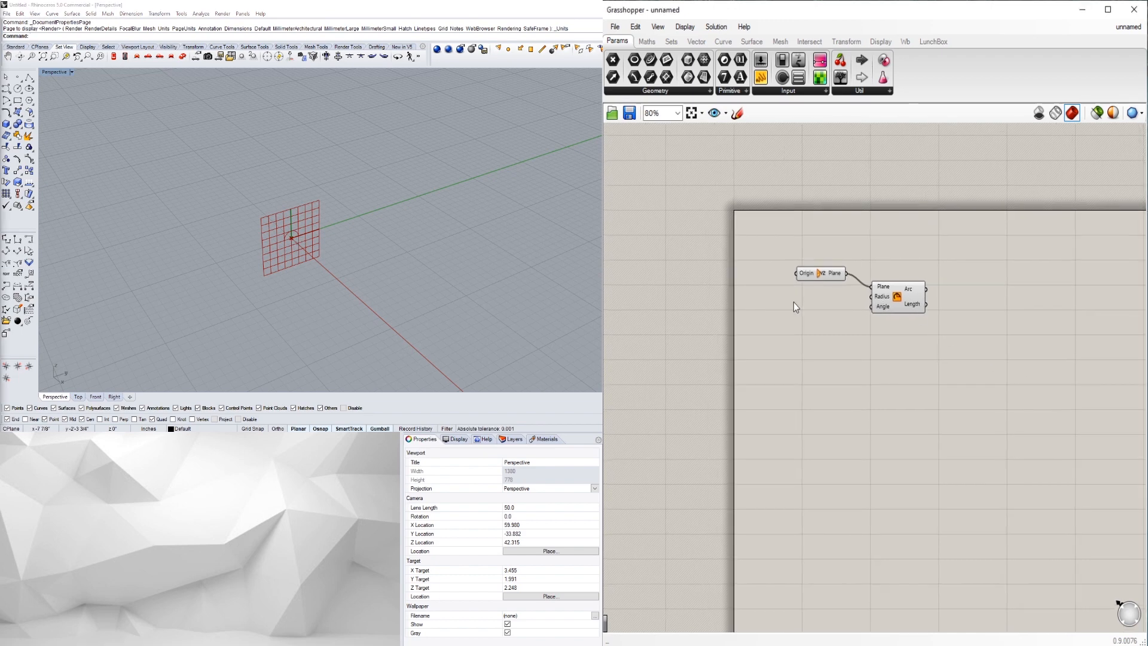
# - Create a Number Slider set to 120 and wire it into the Arc's Radius input
pyautogui.doubleClick(794, 302)
pyautogui.write('120')
pyautogui.press('Return')
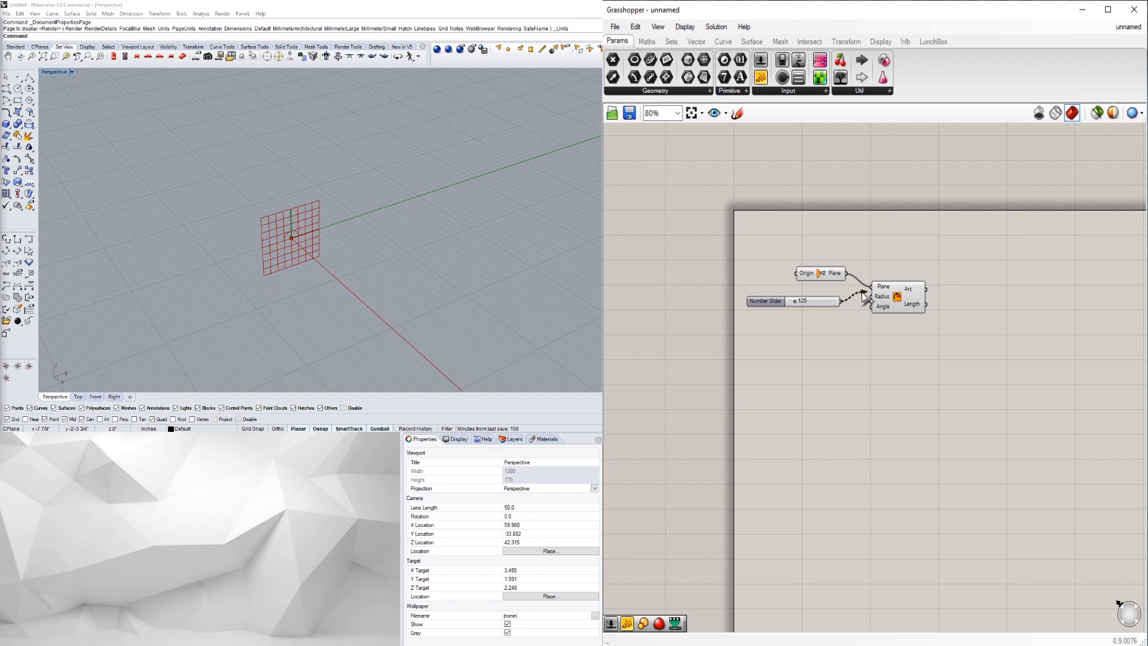
pyautogui.moveTo(862, 292); pyautogui.dragTo(871, 296)
pyautogui.scroll(-5, 235, 217)
pyautogui.scroll(-3, 238, 214)
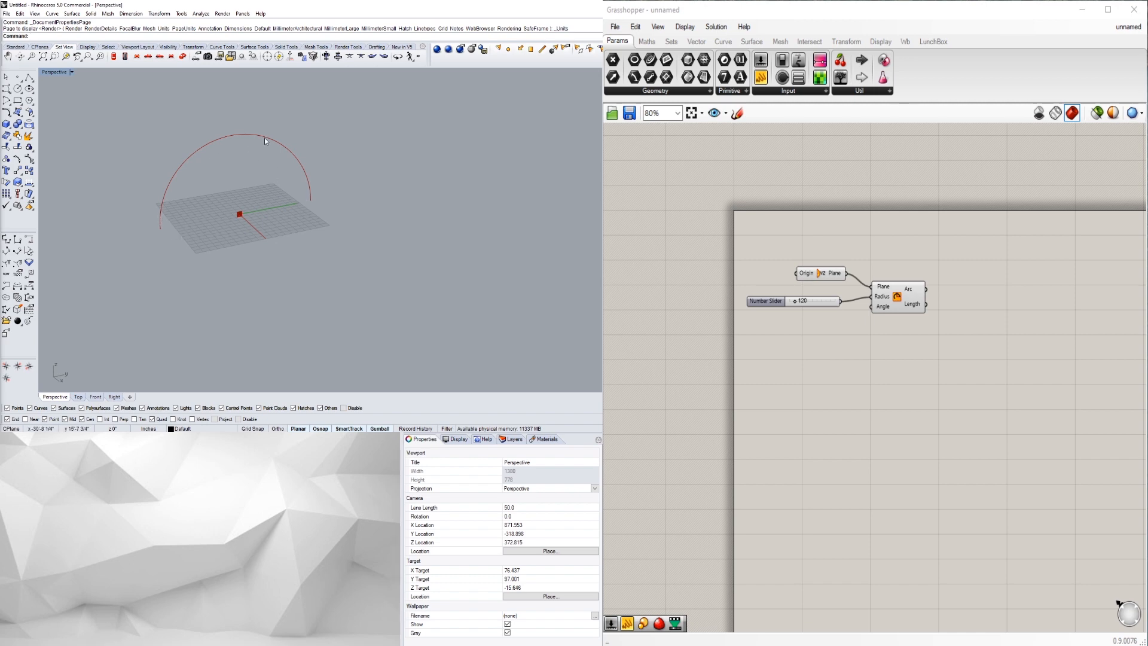
# - Orbit around the 120-radius arc and nudge the Arc component into place
pyautogui.keyDown('shift'); pyautogui.moveTo(282, 180); pyautogui.dragTo(246, 243, button='right'); pyautogui.keyUp('shift')
pyautogui.keyDown('shift'); pyautogui.moveTo(332, 241); pyautogui.dragTo(253, 273, button='right'); pyautogui.keyUp('shift')
pyautogui.scroll(-4, 239, 277)
pyautogui.scroll(4, 239, 276)
pyautogui.scroll(-6, 260, 274)
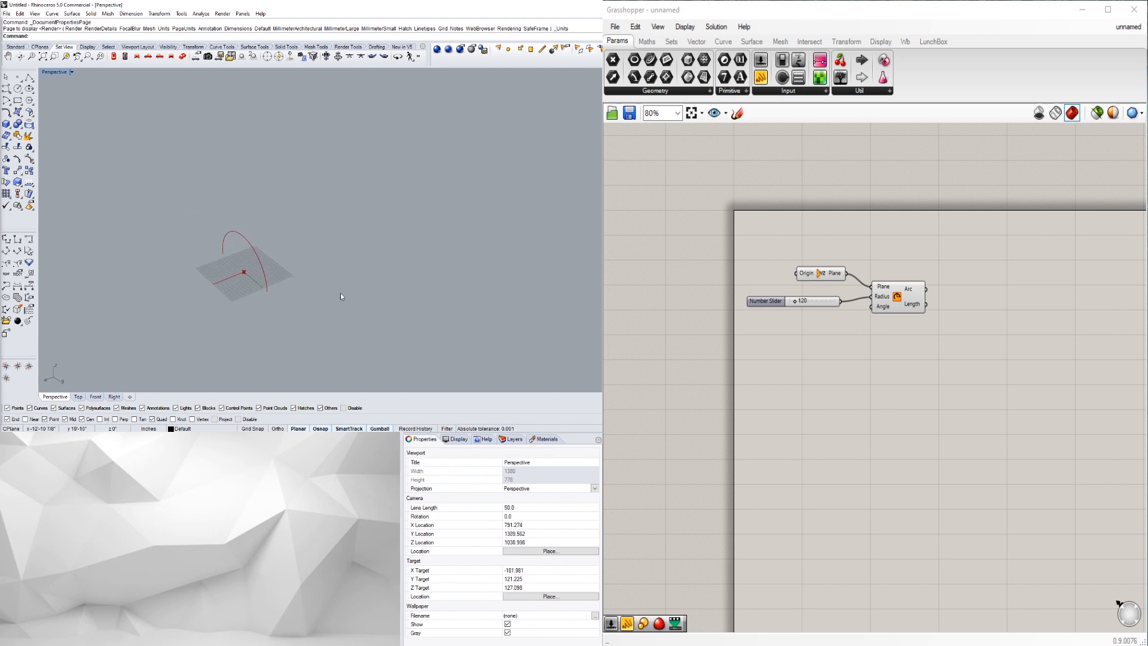
pyautogui.click(894, 304)
pyautogui.moveTo(887, 303); pyautogui.dragTo(890, 307)
pyautogui.click(947, 355)
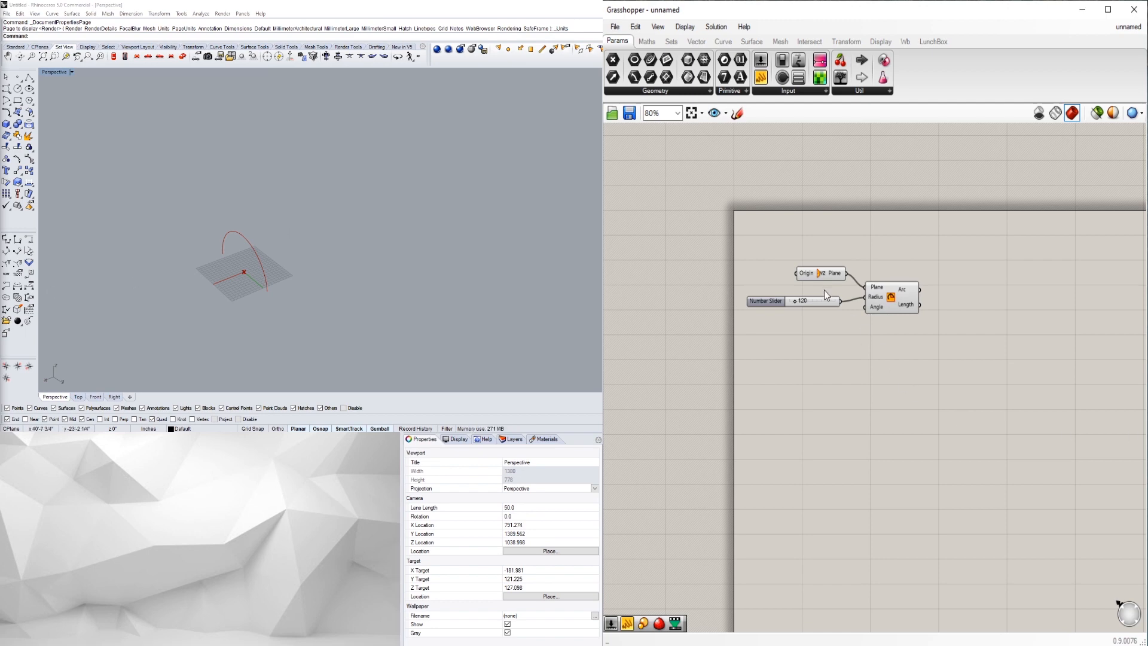
pyautogui.moveTo(254, 245); pyautogui.dragTo(243, 246, button='right')
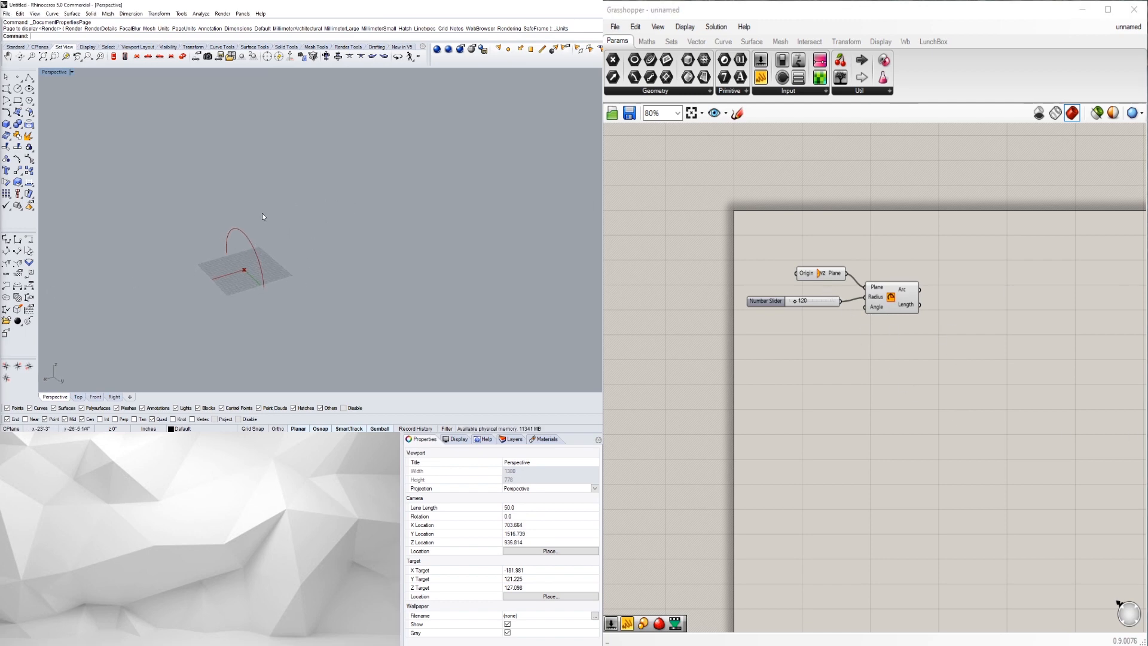
pyautogui.moveTo(98, 192); pyautogui.dragTo(136, 192, button='right')
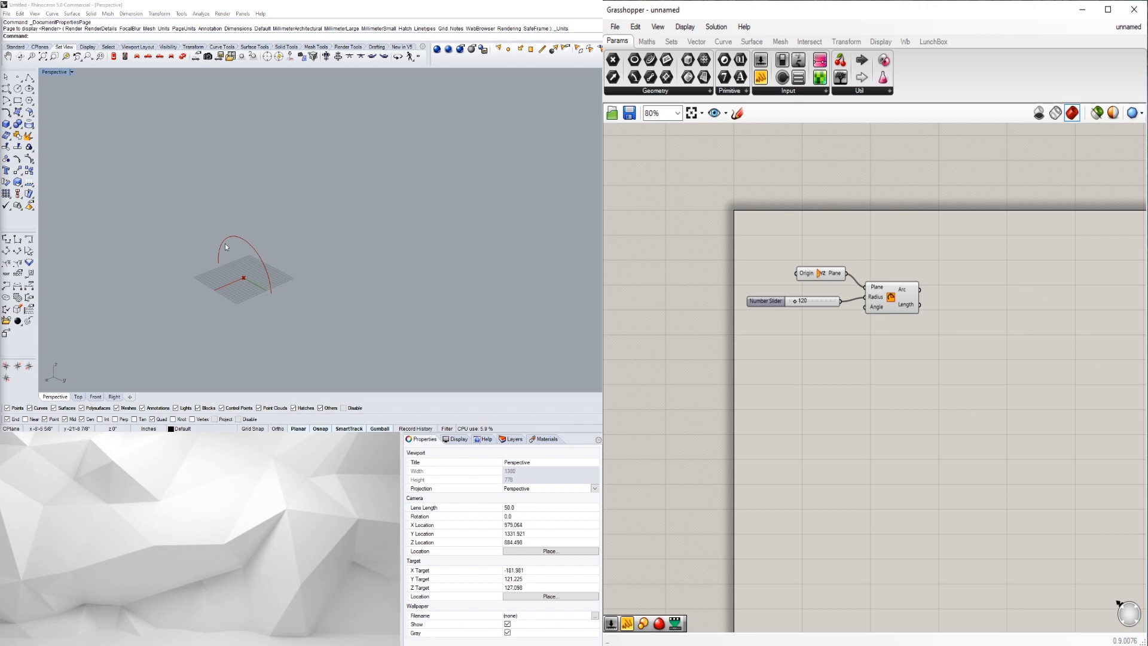
# - Add an Extrude component via the 'extr' search and place it right of the Arc
pyautogui.click(907, 304)
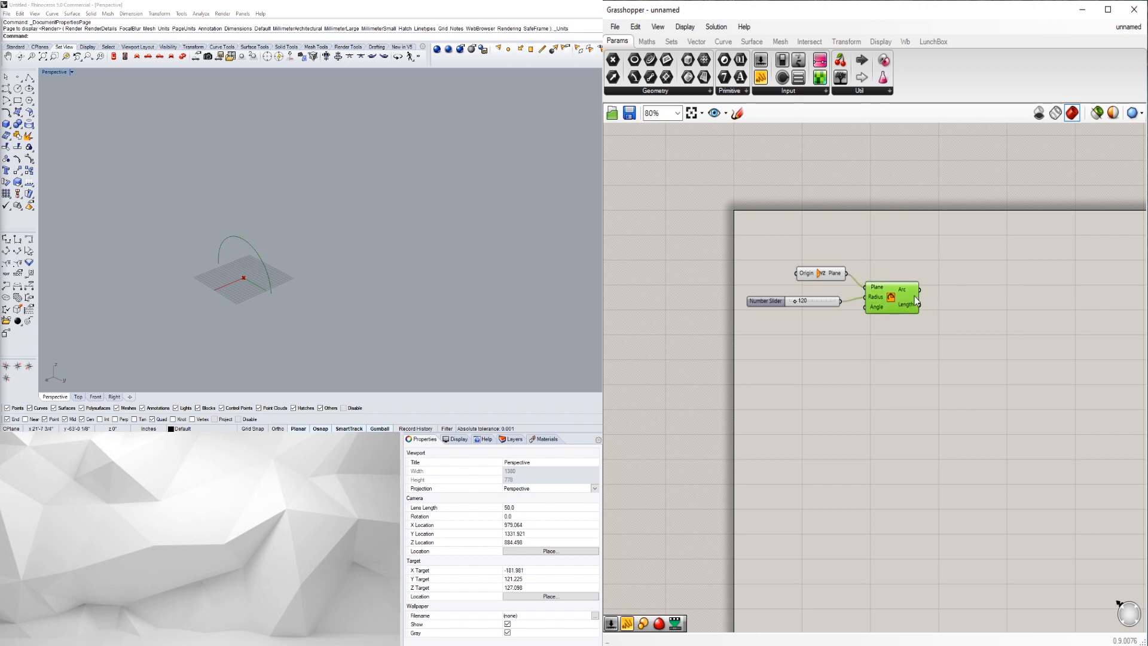
pyautogui.moveTo(976, 304); pyautogui.dragTo(923, 302, button='right')
pyautogui.doubleClick(924, 302)
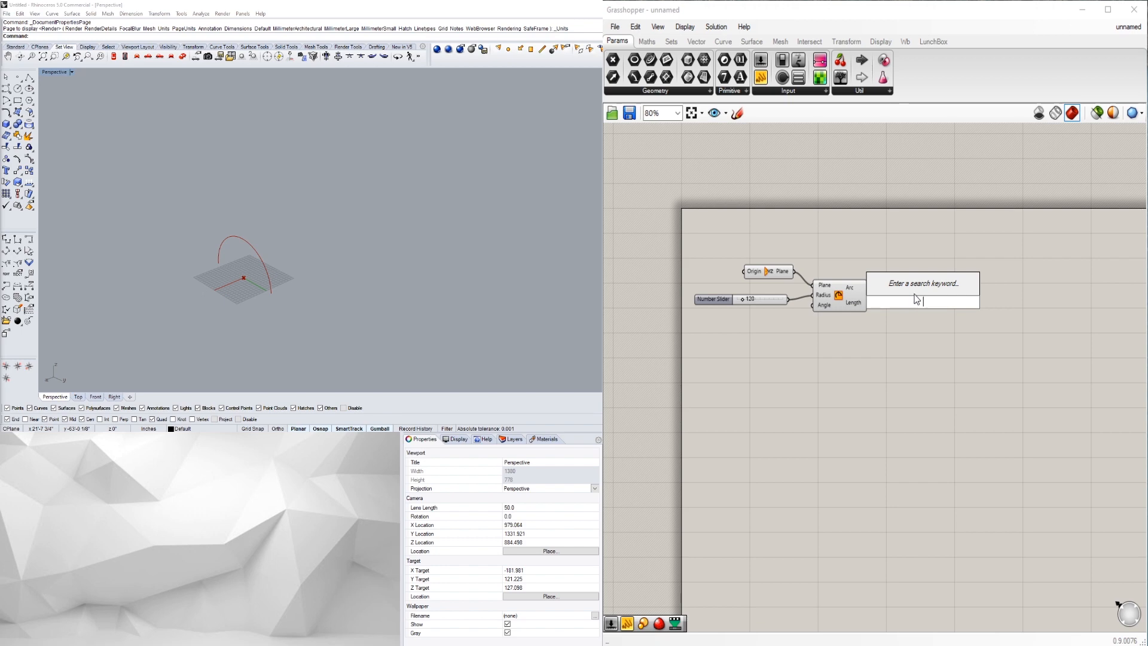
pyautogui.write('extr')
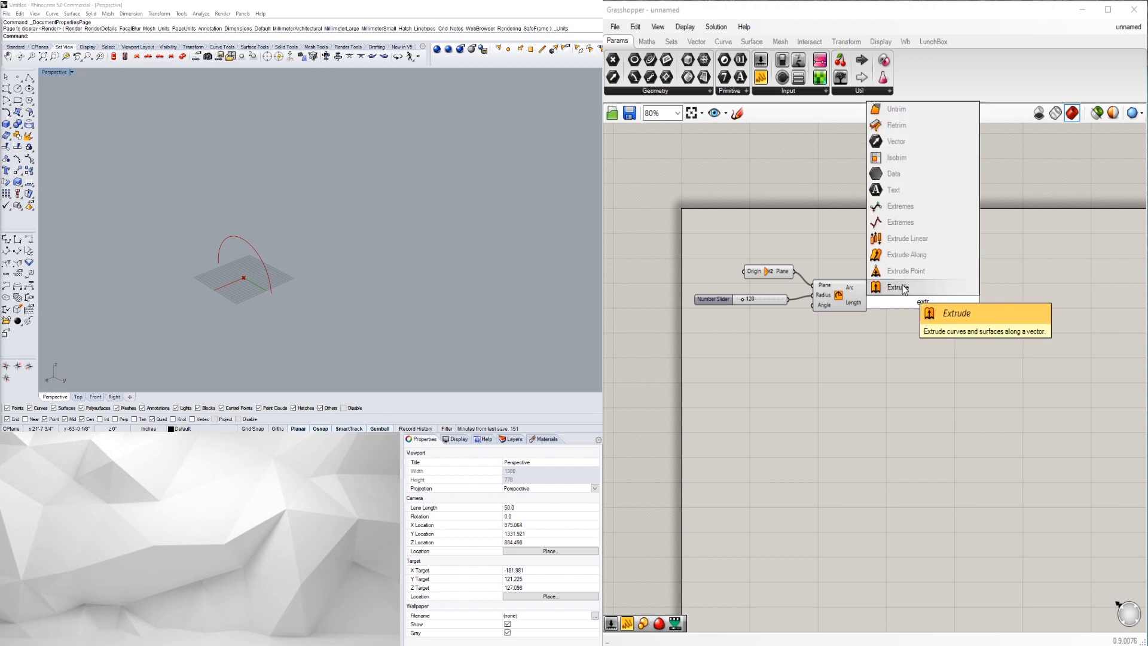
pyautogui.click(904, 287)
pyautogui.moveTo(918, 315); pyautogui.dragTo(955, 328)
pyautogui.click(869, 340)
# - Wire the Arc output into Extrude's Base input and orbit to view the arc
pyautogui.click(847, 308)
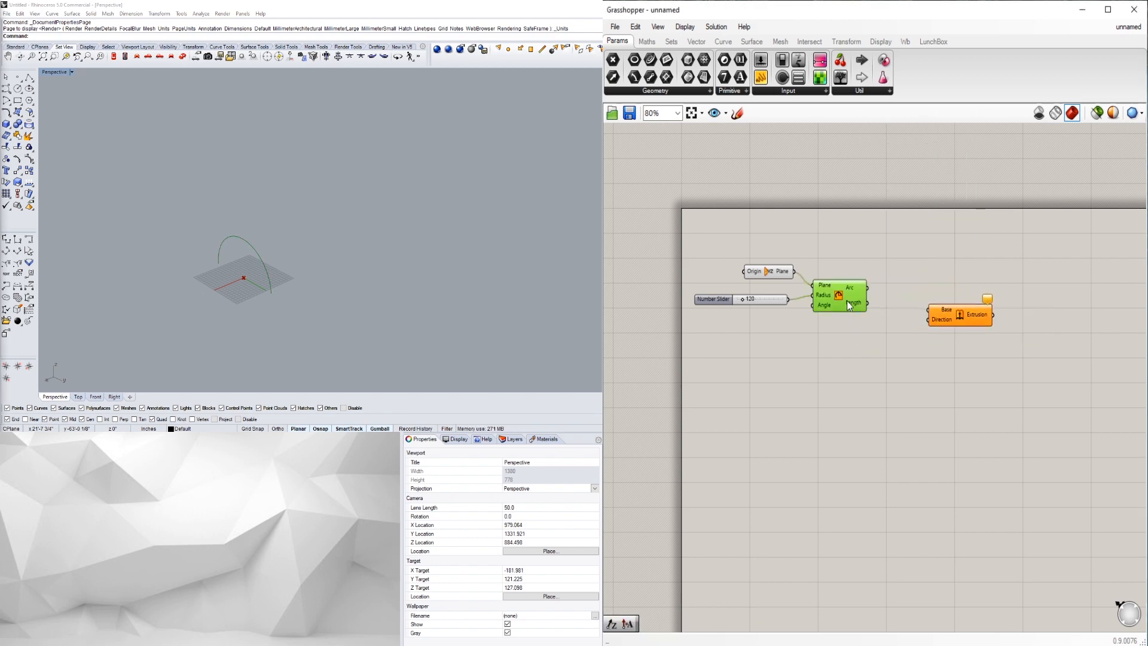
pyautogui.moveTo(868, 289); pyautogui.dragTo(936, 326)
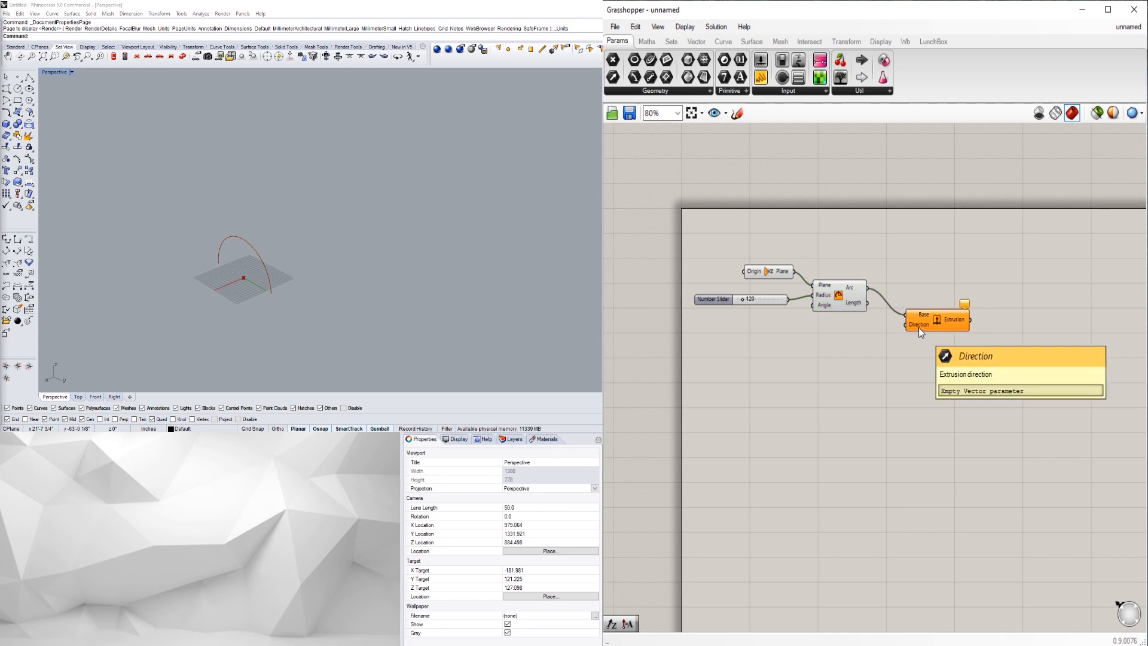
pyautogui.moveTo(925, 325); pyautogui.dragTo(930, 314)
pyautogui.scroll(6, 256, 273)
pyautogui.moveTo(255, 273); pyautogui.dragTo(163, 257, button='right')
pyautogui.click(772, 273)
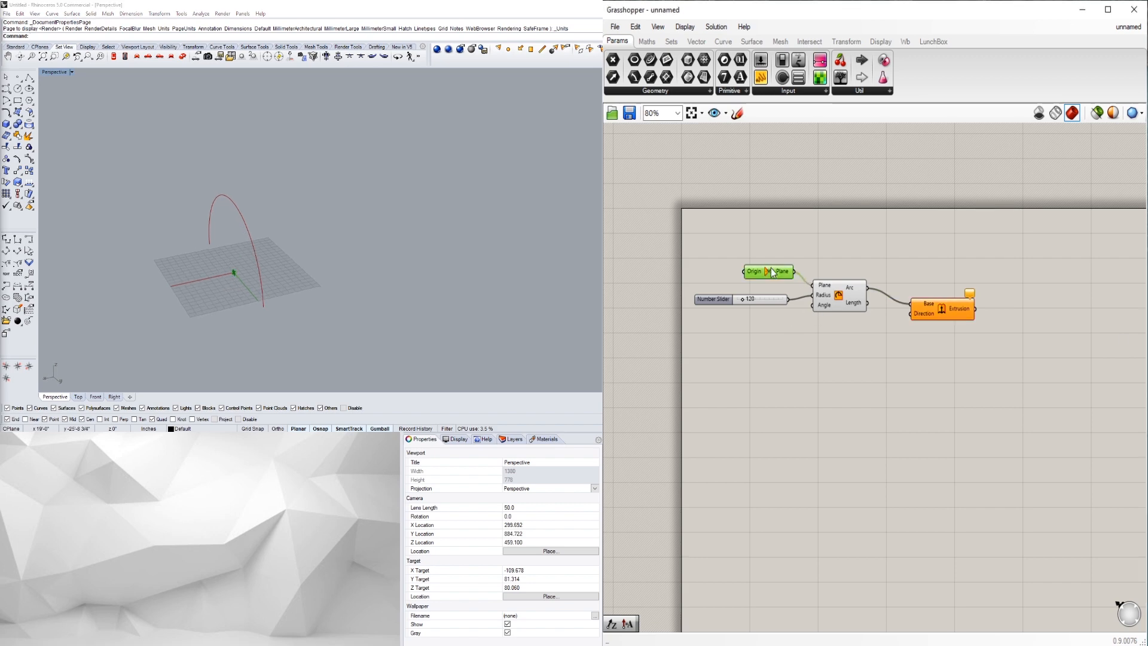
# - Add a Vector Amplitude component ('ampl') fed by the plane output as its Vector
pyautogui.doubleClick(874, 351)
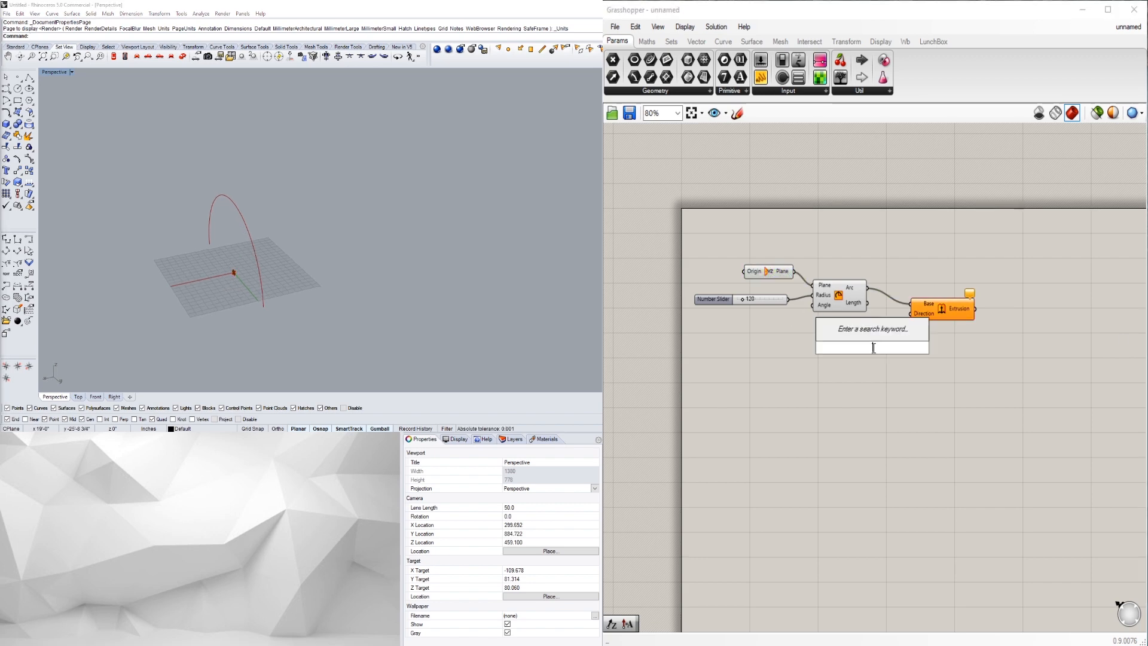
pyautogui.write('ampl')
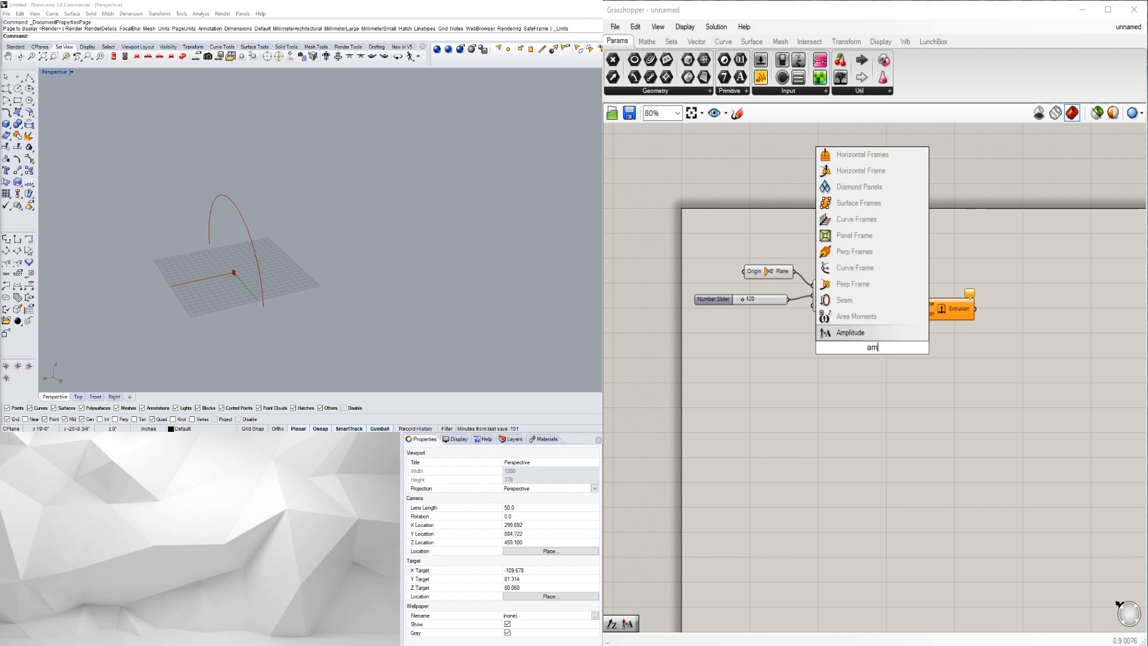
pyautogui.click(846, 335)
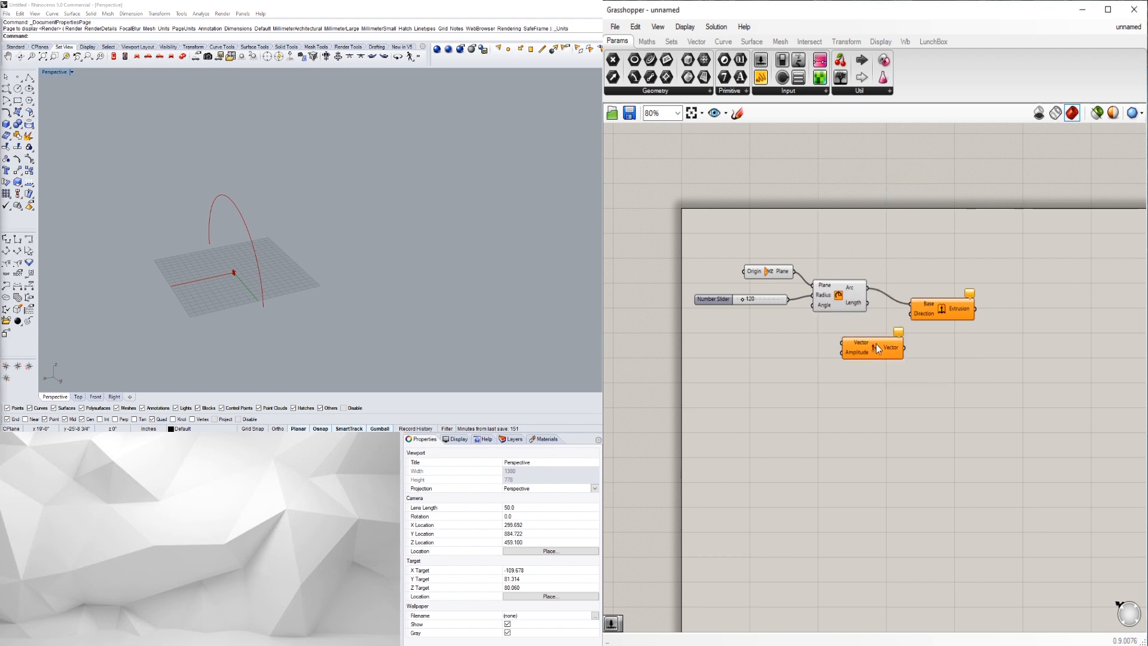
pyautogui.moveTo(793, 273); pyautogui.dragTo(910, 314)
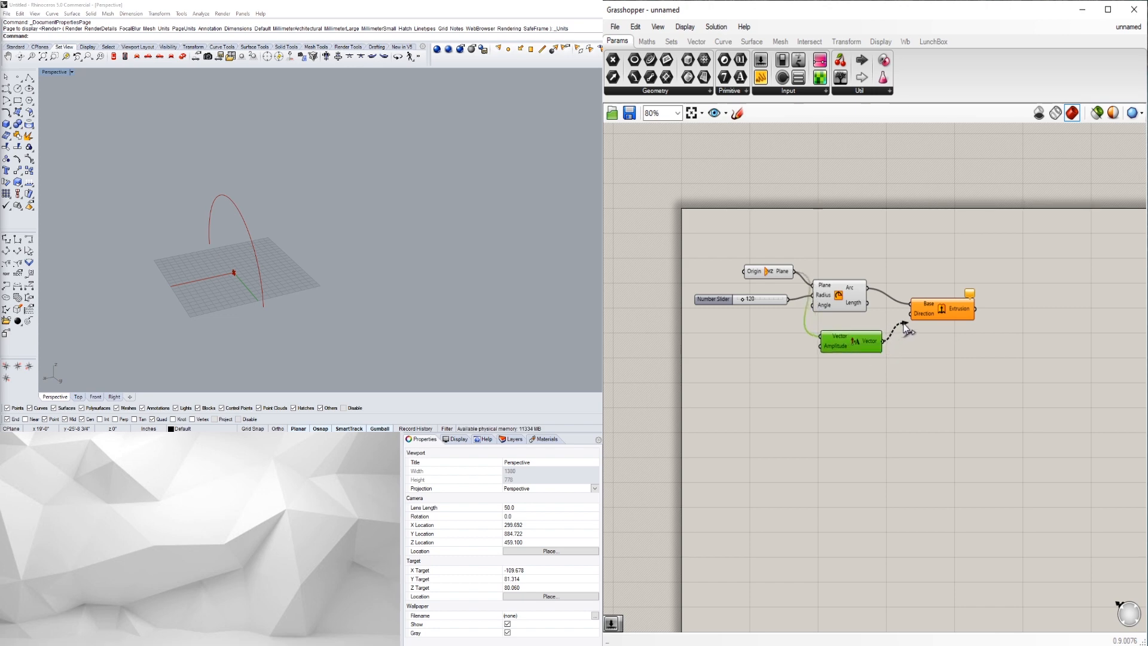
pyautogui.scroll(5, 239, 281)
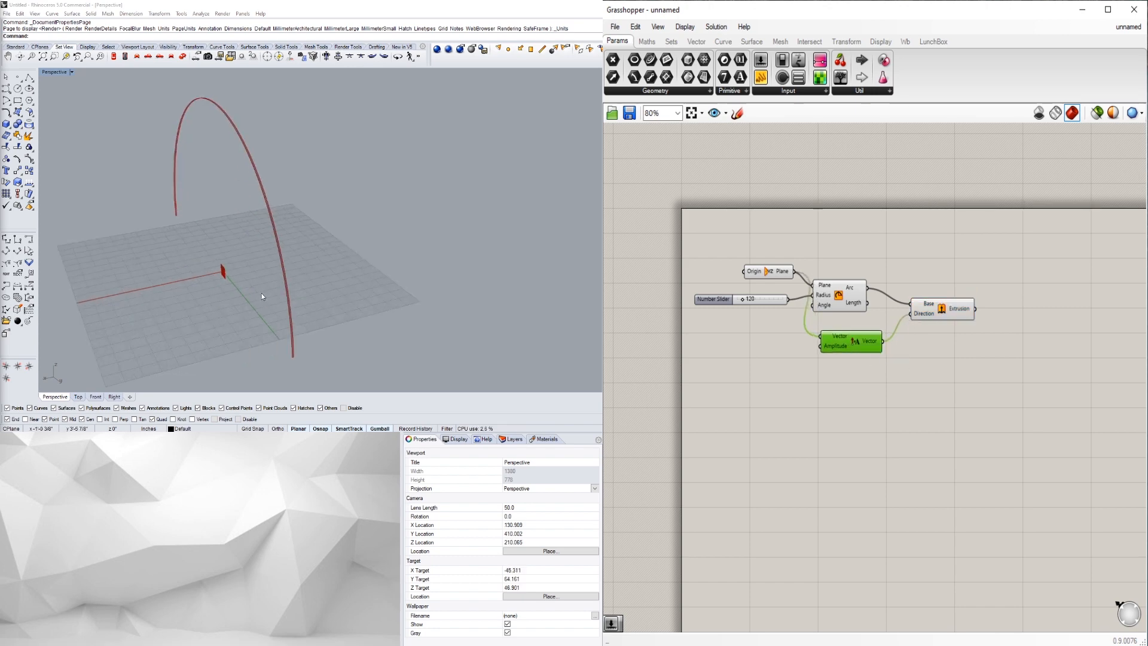
pyautogui.moveTo(760, 274); pyautogui.dragTo(741, 280)
pyautogui.moveTo(840, 341); pyautogui.dragTo(832, 333)
pyautogui.click(859, 377)
# - Copy the 120 Number Slider and wire the copy into the Amplitude component's input
pyautogui.scroll(1, 776, 364)
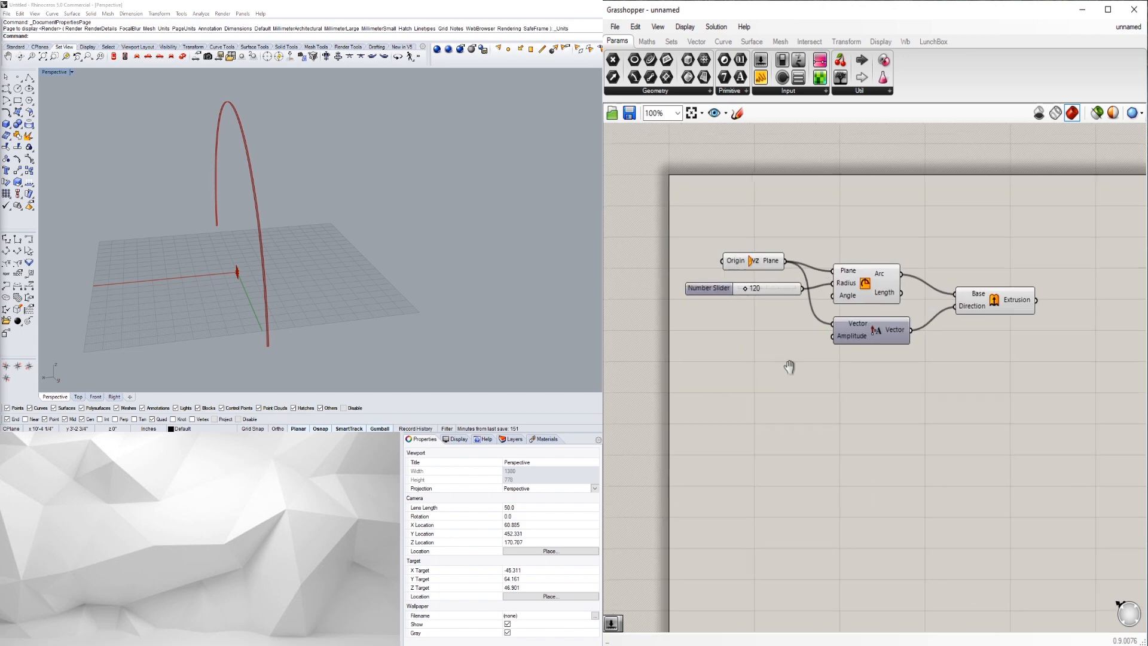
pyautogui.moveTo(777, 364); pyautogui.dragTo(902, 375, button='right')
pyautogui.click(829, 295)
pyautogui.keyDown('alt'); pyautogui.moveTo(830, 295); pyautogui.dragTo(833, 345); pyautogui.keyUp('alt')
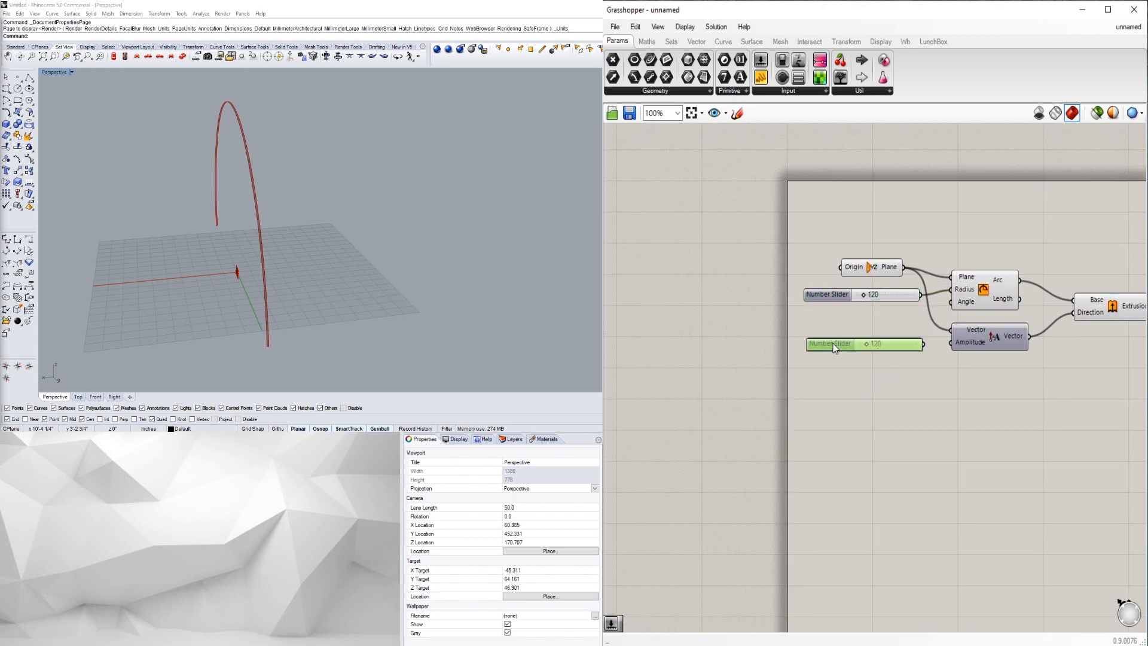
pyautogui.press('Delete')
pyautogui.click(828, 293)
pyautogui.moveTo(827, 298); pyautogui.dragTo(825, 334)
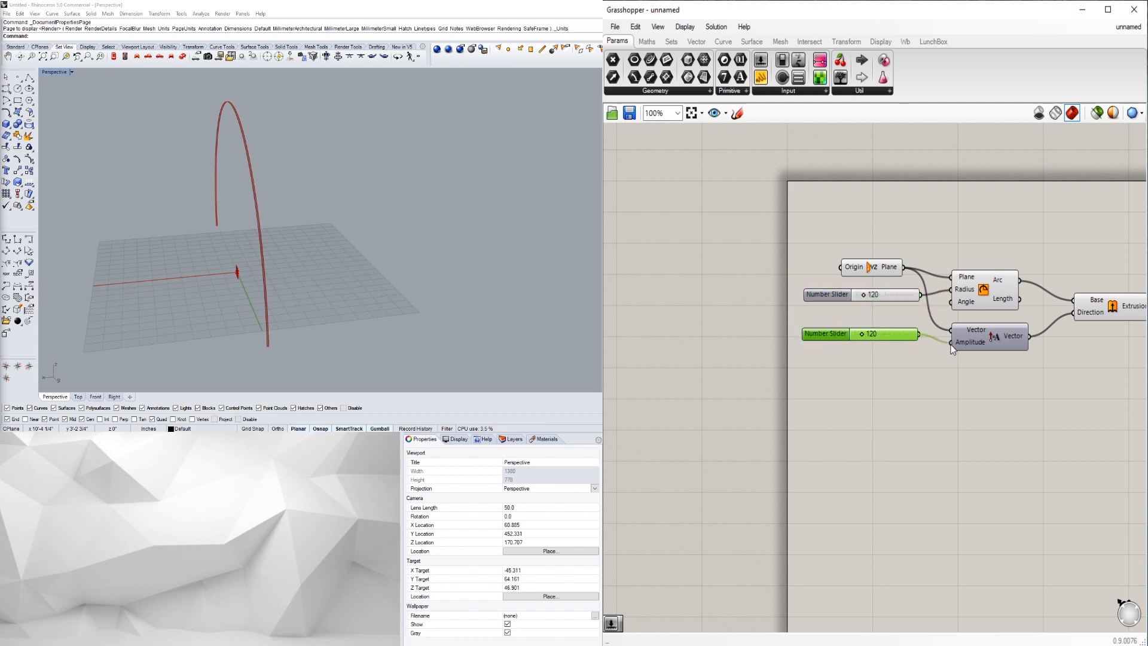
pyautogui.click(938, 408)
# - Raise the second slider to 208 to lengthen the extruded half-cylinder vault
pyautogui.scroll(-10, 196, 235)
pyautogui.moveTo(199, 237); pyautogui.dragTo(460, 295, button='right')
pyautogui.scroll(7, 462, 295)
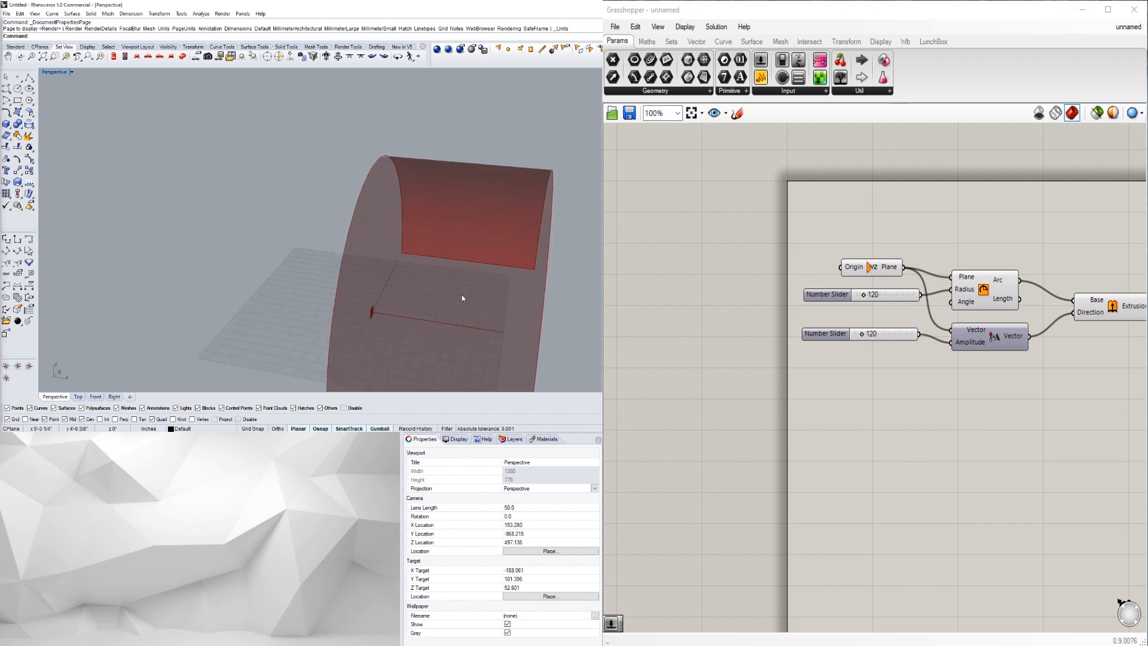
pyautogui.scroll(-4, 422, 285)
pyautogui.scroll(1, 837, 331)
pyautogui.moveTo(839, 335); pyautogui.dragTo(877, 351)
pyautogui.scroll(-1, 877, 397)
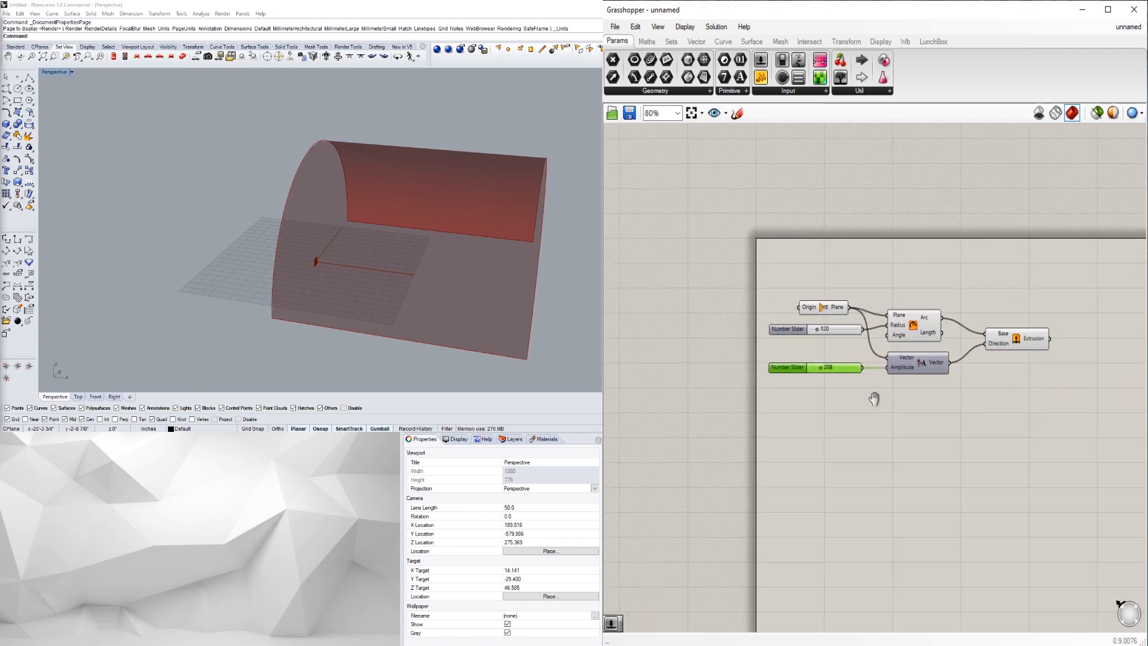
pyautogui.moveTo(730, 365); pyautogui.dragTo(731, 359)
# - Tidy the Amplitude component, preview the extrusion, and choose the preview mesh quality options
pyautogui.click(799, 400)
pyautogui.moveTo(882, 346); pyautogui.dragTo(881, 345)
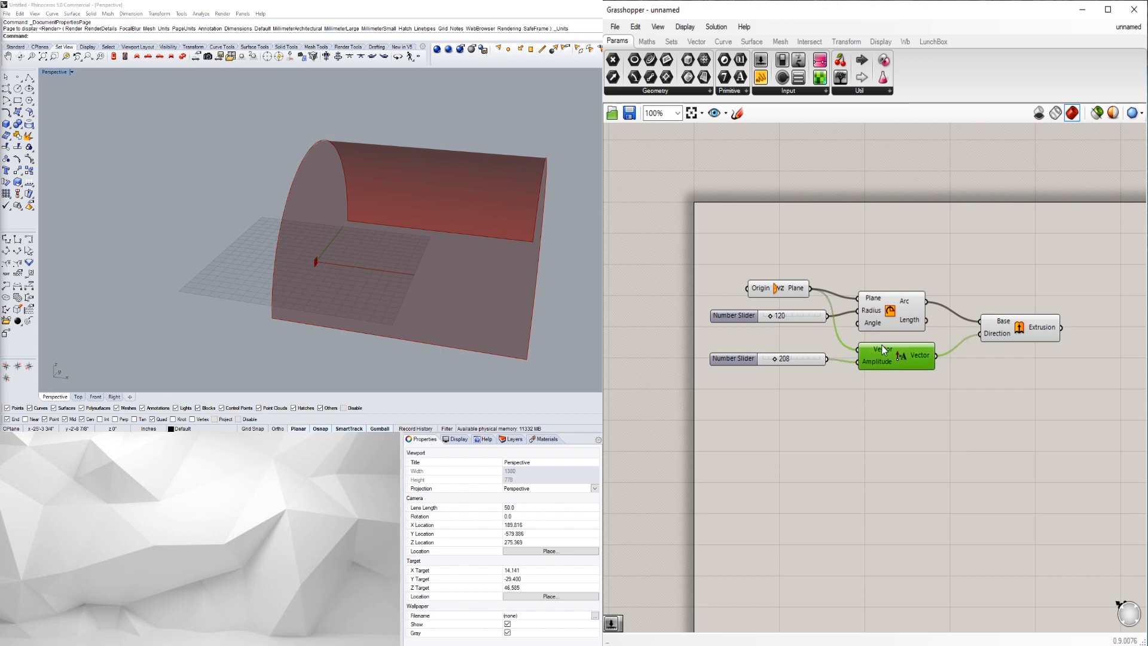
pyautogui.moveTo(911, 360); pyautogui.dragTo(910, 377, button='right')
pyautogui.click(1011, 353)
pyautogui.click(957, 375)
pyautogui.scroll(2, 856, 349)
pyautogui.moveTo(877, 339)
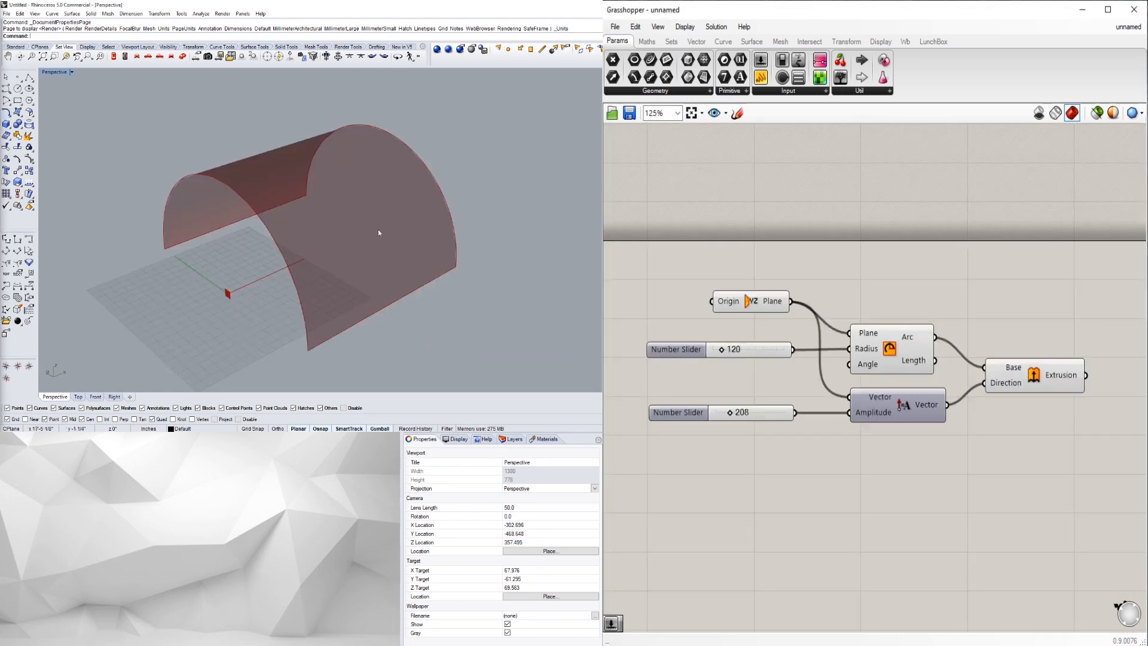
pyautogui.moveTo(392, 214); pyautogui.dragTo(382, 208, button='right')
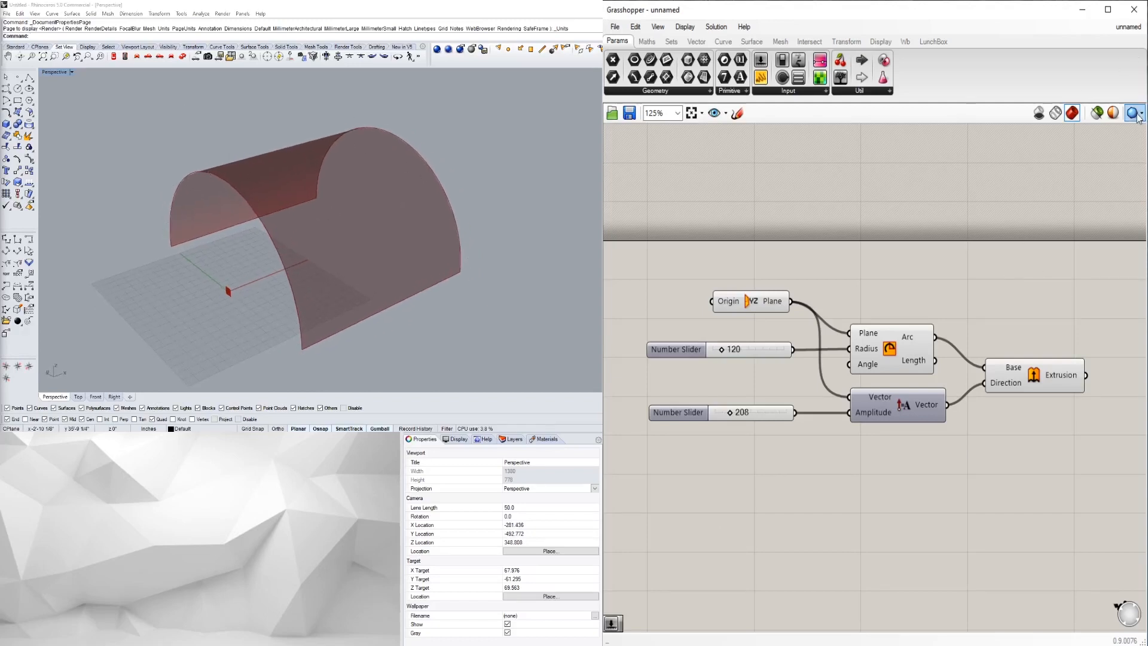
pyautogui.click(5, 78)
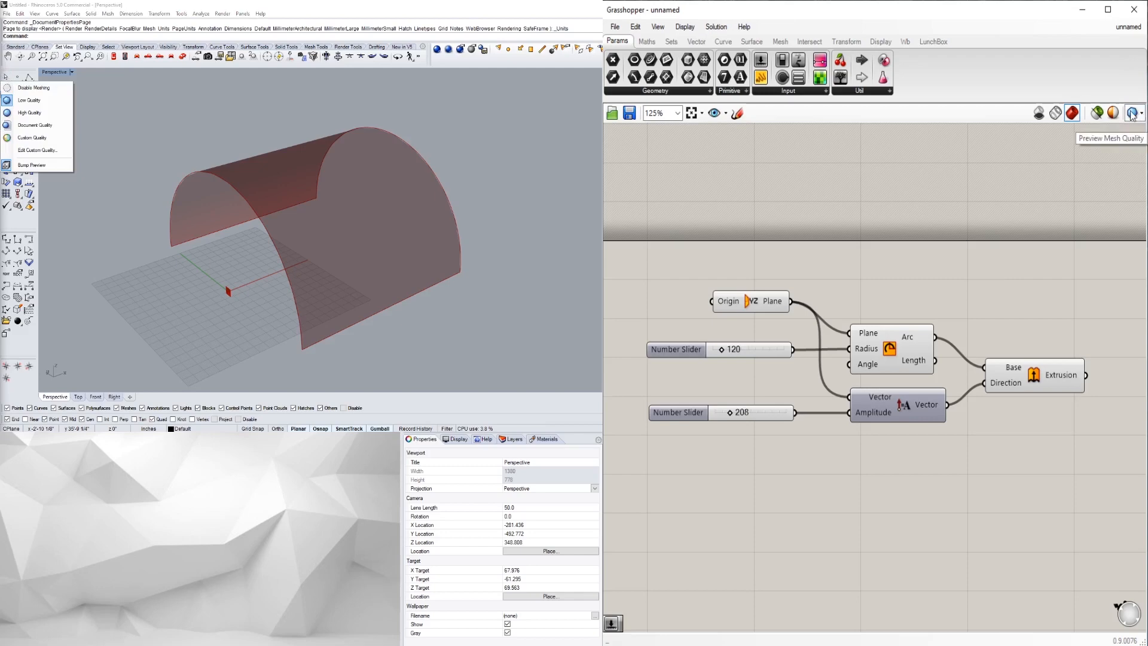
# - Switch the Rhino preview to high-quality meshing and orbit the perspective view around the vault
pyautogui.click(51, 117)
pyautogui.moveTo(512, 283); pyautogui.dragTo(543, 284, button='right')
pyautogui.scroll(-3, 487, 272)
pyautogui.moveTo(472, 272); pyautogui.dragTo(436, 275, button='right')
pyautogui.scroll(5, 351, 328)
pyautogui.scroll(-6, 331, 331)
pyautogui.moveTo(334, 274); pyautogui.dragTo(374, 220, button='right')
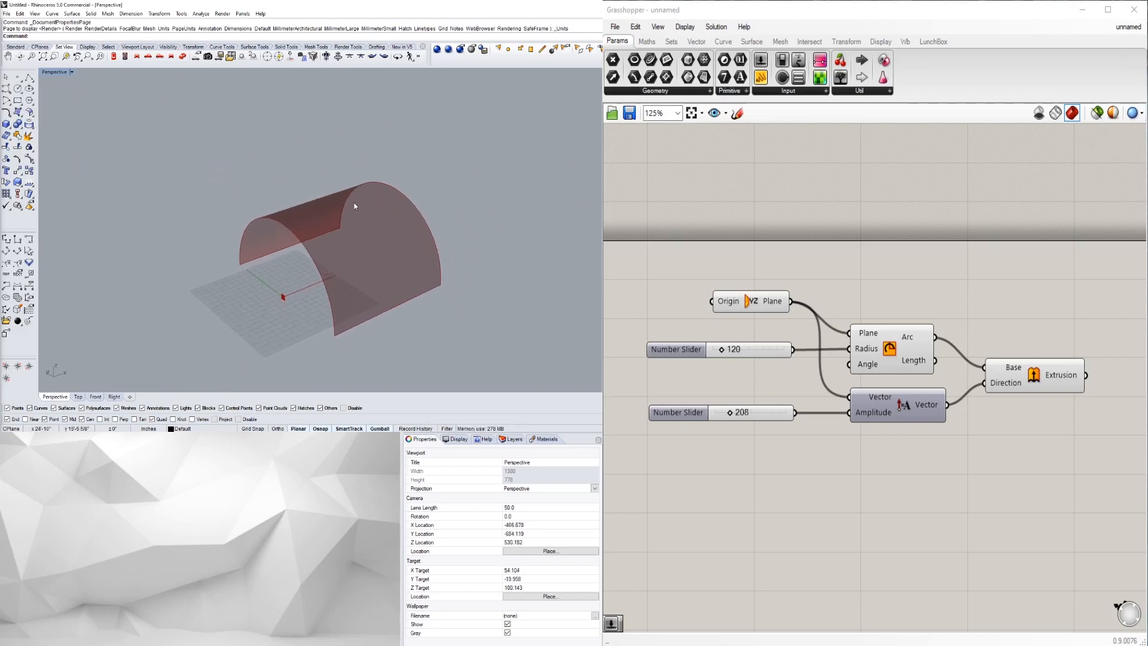
# - Spread the plane, Arc, Vector and Extrusion components further apart on the Grasshopper canvas
pyautogui.moveTo(1064, 388); pyautogui.dragTo(1021, 354, button='right')
pyautogui.scroll(-5, 1021, 354)
pyautogui.scroll(5, 946, 361)
pyautogui.moveTo(871, 337); pyautogui.dragTo(805, 361, button='right')
pyautogui.moveTo(788, 282)
pyautogui.mouseDown()
pyautogui.moveTo(791, 244)
pyautogui.moveTo(785, 271)
pyautogui.mouseUp()
pyautogui.scroll(-1, 913, 344)
pyautogui.moveTo(910, 339); pyautogui.dragTo(859, 335, button='right')
pyautogui.moveTo(1042, 421); pyautogui.dragTo(878, 258)
pyautogui.moveTo(887, 312); pyautogui.dragTo(908, 311)
pyautogui.click(989, 433)
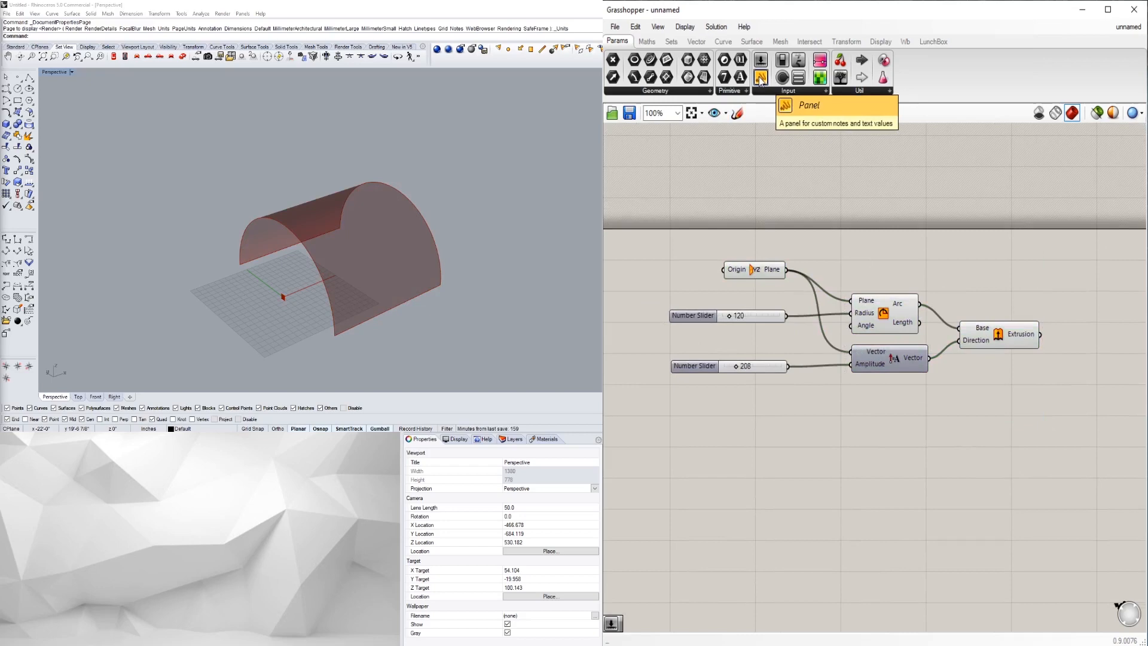
# - Add a shrunken Panel component whose text reads STRUCTURE RADIUS
pyautogui.doubleClick(685, 242)
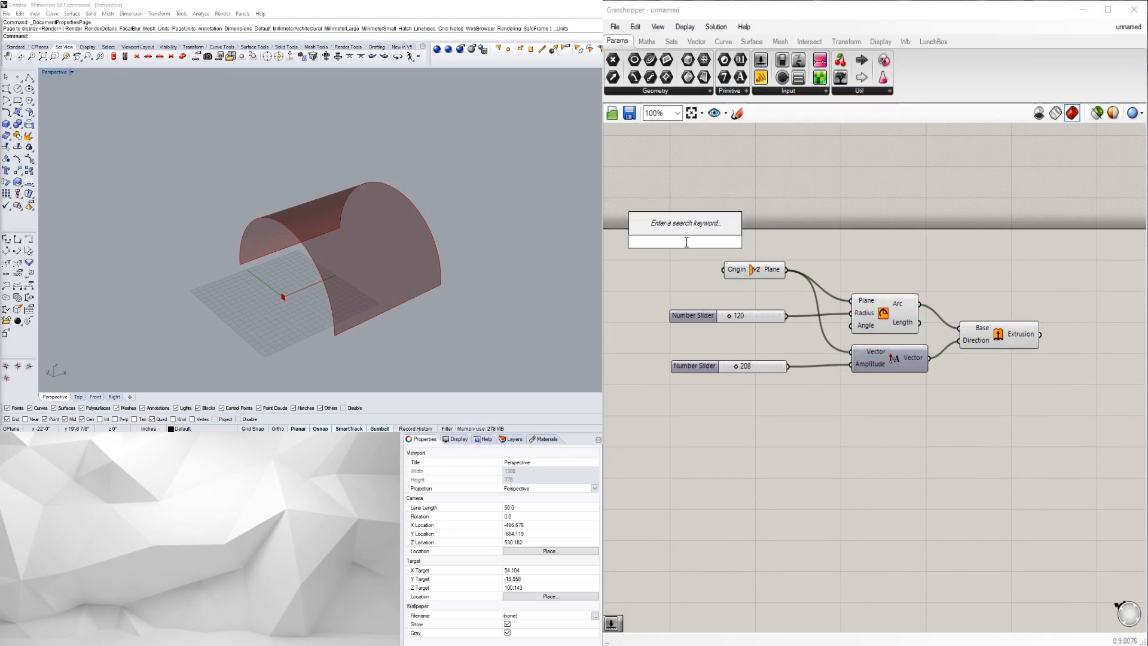
pyautogui.write('panel')
pyautogui.press('Return')
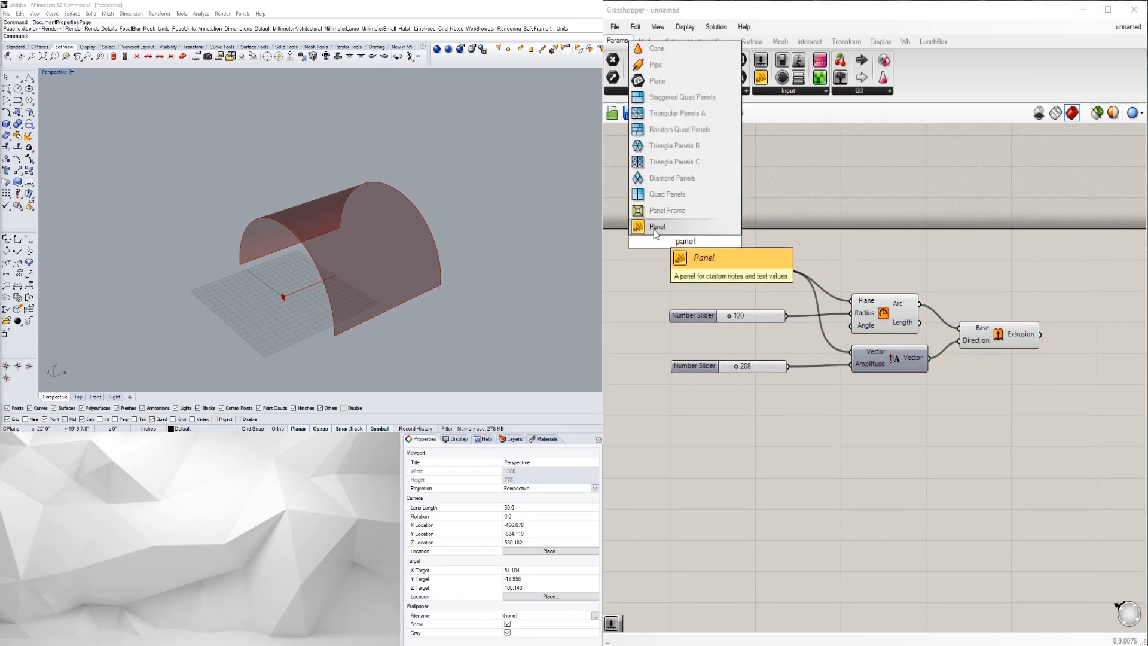
pyautogui.moveTo(695, 262); pyautogui.dragTo(769, 265, button='right')
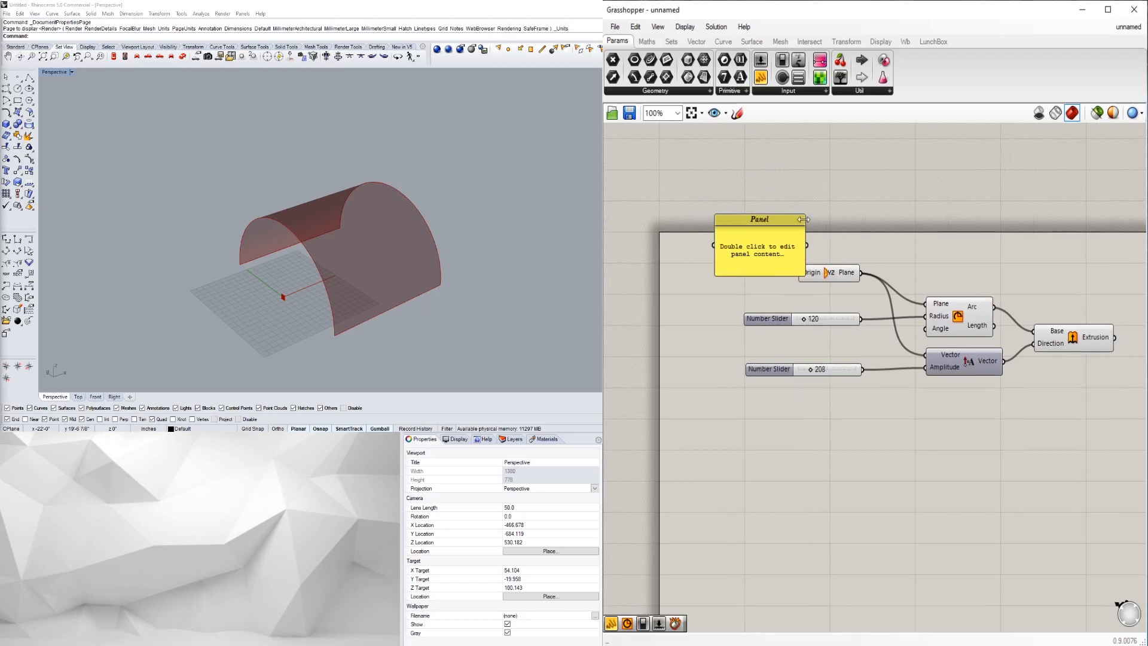
pyautogui.moveTo(807, 211); pyautogui.dragTo(787, 242)
pyautogui.click(752, 277)
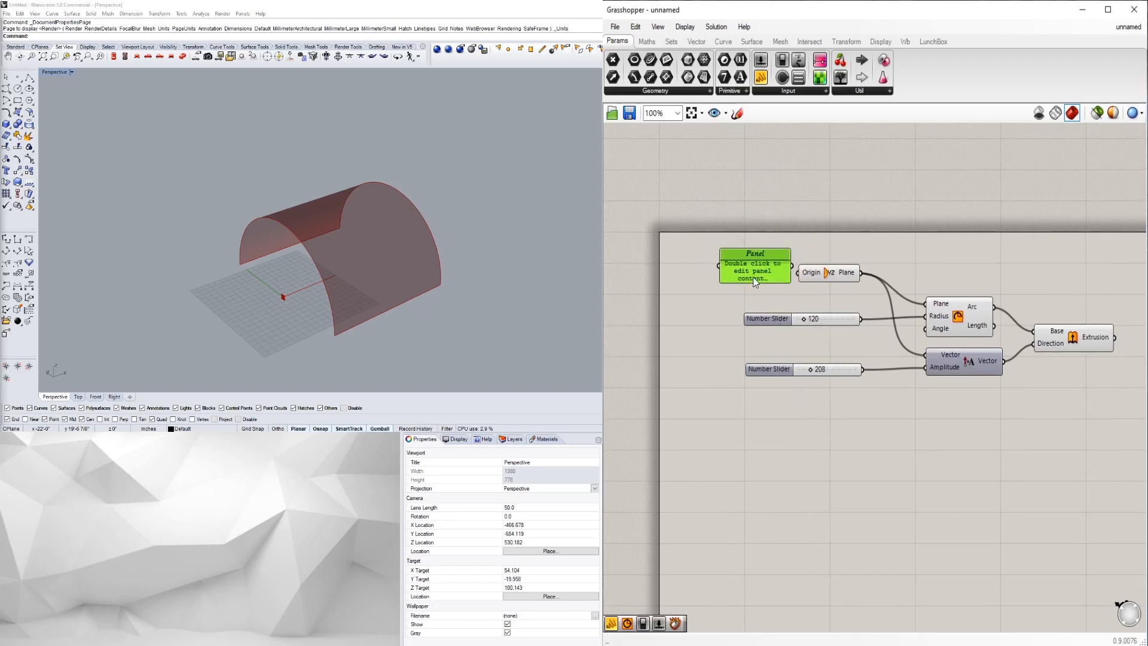
pyautogui.doubleClick(753, 277)
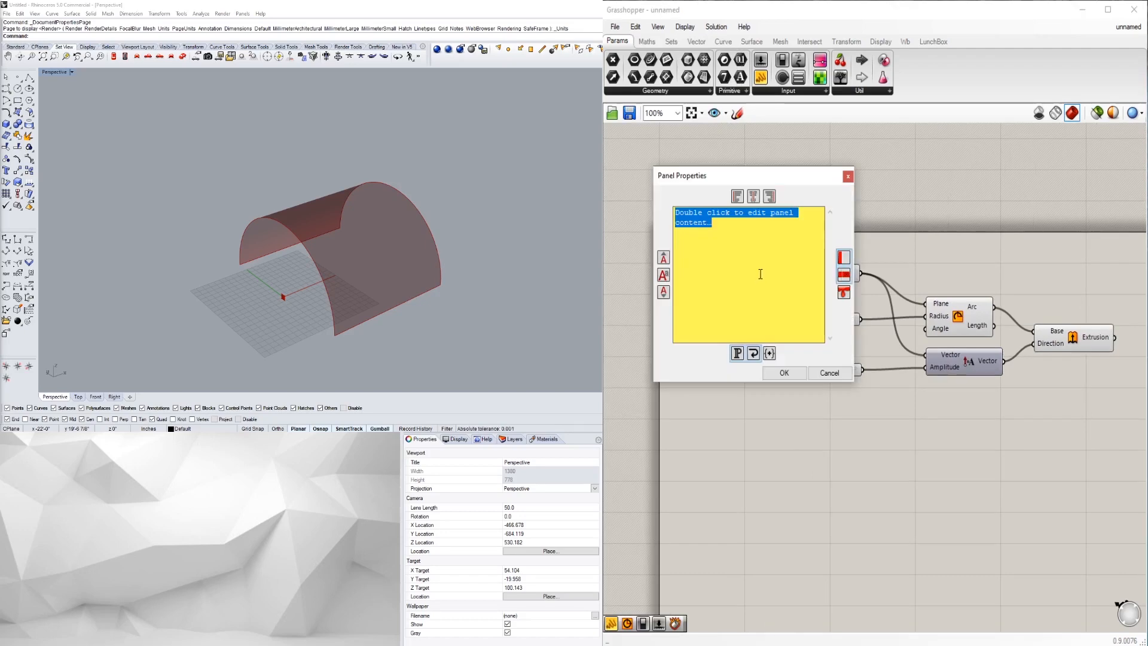
pyautogui.write('ra')
pyautogui.press('BackSpace')
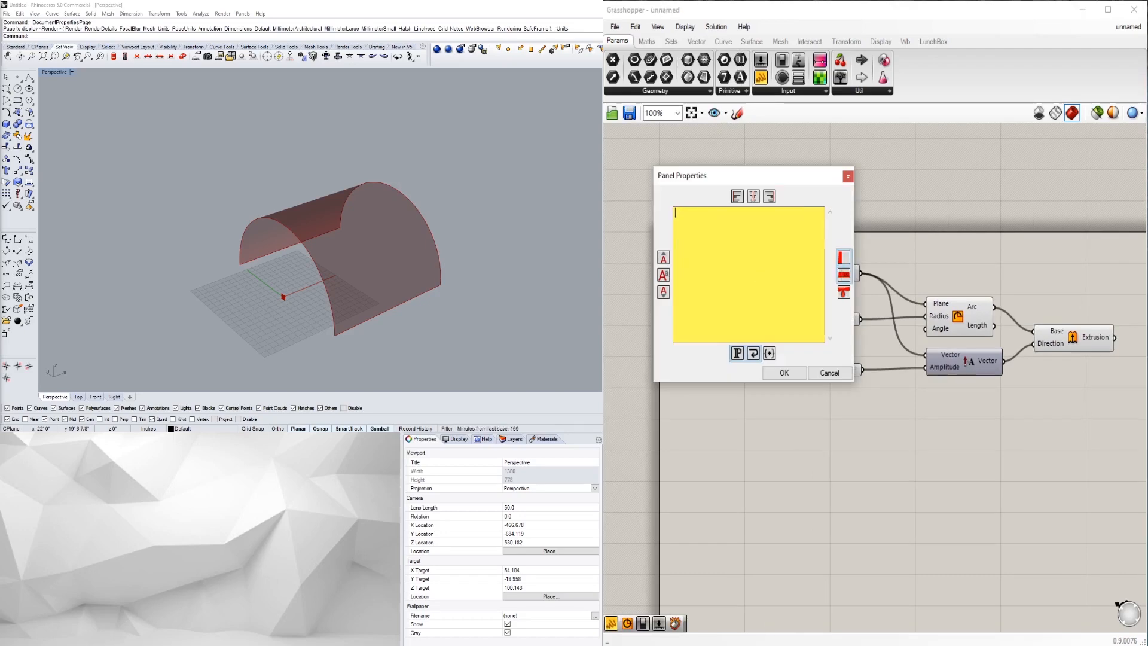
pyautogui.write('STRUCTURE RADIUS')
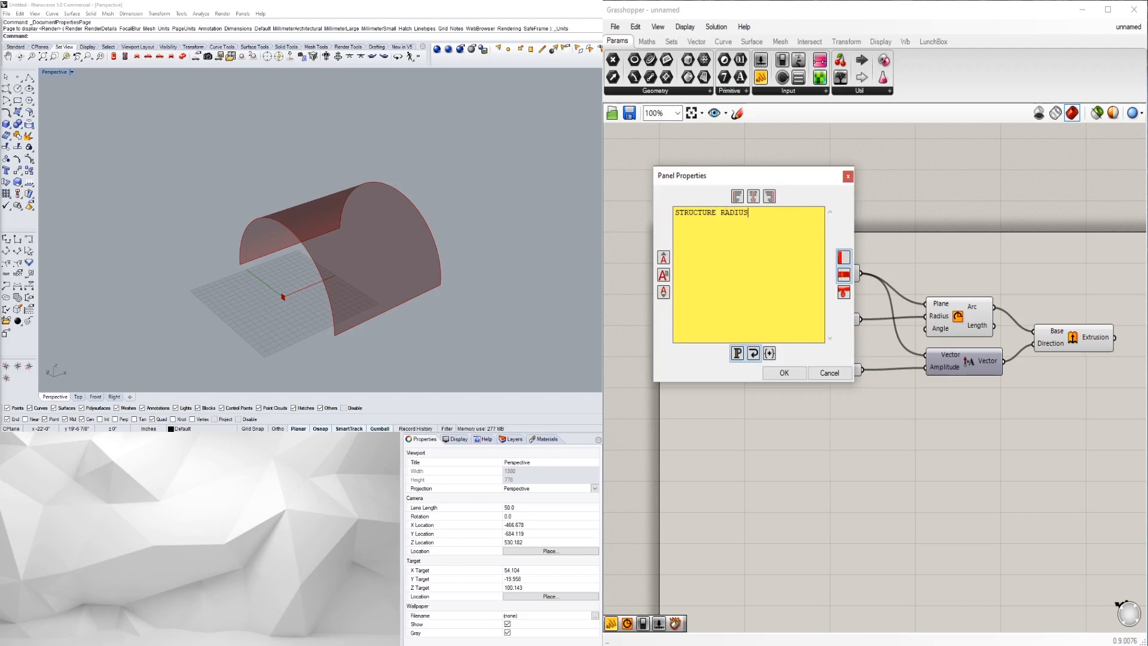
pyautogui.click(782, 376)
# - Place the STRUCTURE RADIUS panel above the 120 slider and move the plane component clear
pyautogui.scroll(2, 769, 283)
pyautogui.moveTo(770, 279); pyautogui.dragTo(805, 315)
pyautogui.moveTo(874, 266); pyautogui.dragTo(870, 246)
pyautogui.click(867, 200)
pyautogui.scroll(-2, 813, 309)
# - Copy the label panel above the 208 slider and change its text to STRUCTURE LENGTH
pyautogui.keyDown('alt'); pyautogui.moveTo(811, 309); pyautogui.dragTo(811, 360); pyautogui.keyUp('alt')
pyautogui.moveTo(851, 414); pyautogui.dragTo(817, 376)
pyautogui.click(827, 356)
pyautogui.click(809, 380)
pyautogui.doubleClick(811, 384)
pyautogui.moveTo(805, 322); pyautogui.dragTo(776, 330)
pyautogui.write('LENG')
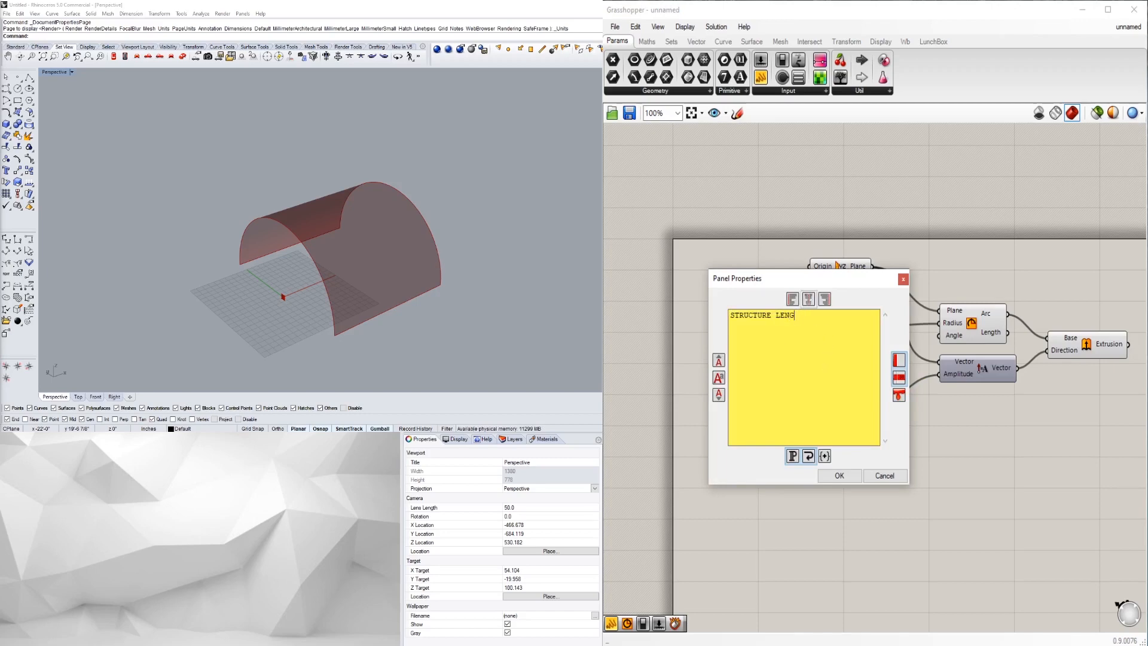
pyautogui.write('HTH')
pyautogui.click(839, 475)
pyautogui.scroll(-3, 933, 475)
pyautogui.scroll(3, 920, 370)
pyautogui.scroll(-3, 919, 341)
pyautogui.scroll(3, 870, 356)
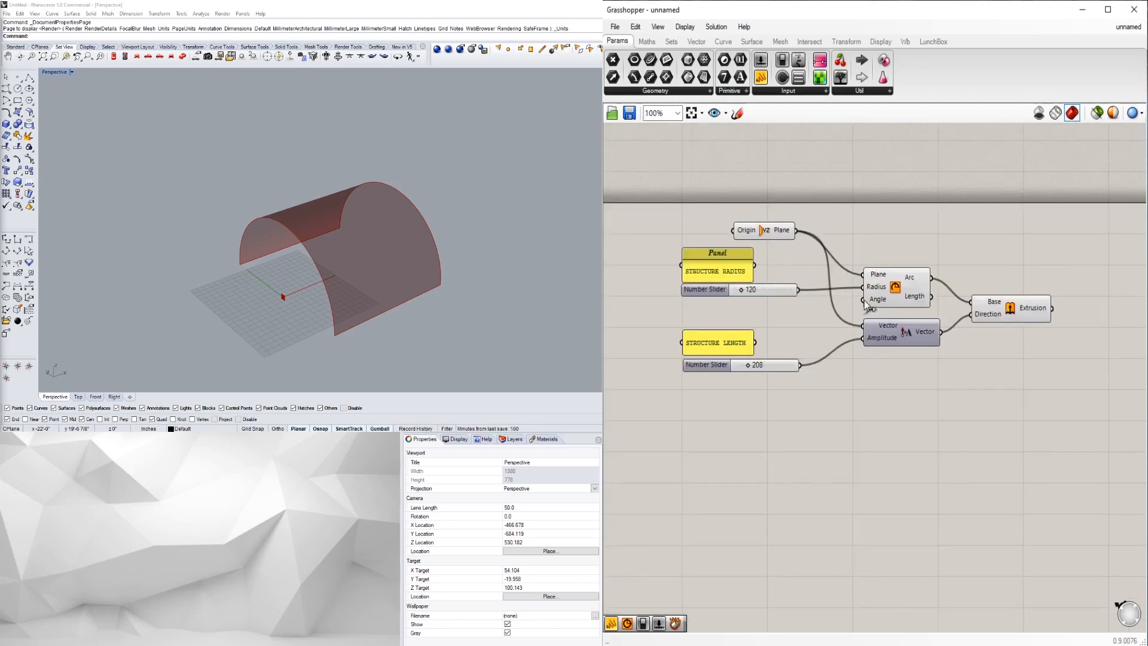
pyautogui.scroll(-3, 879, 307)
# - Window-select every vault component and group them with Ctrl+G
pyautogui.moveTo(1068, 468); pyautogui.dragTo(727, 257)
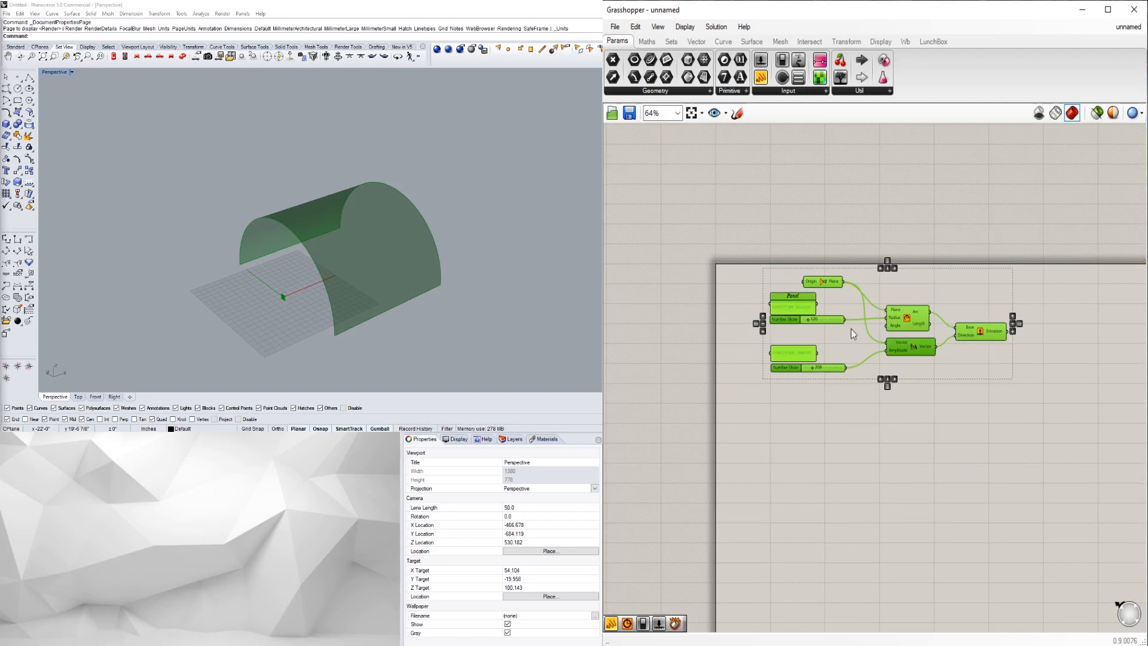
pyautogui.hotkey('ctrl', 'g')
pyautogui.moveTo(932, 287); pyautogui.dragTo(906, 296)
pyautogui.click(962, 421)
# - Colour the new group red and recentre the canvas view on it
pyautogui.rightClick(941, 377)
pyautogui.click(921, 371)
pyautogui.rightClick(933, 374)
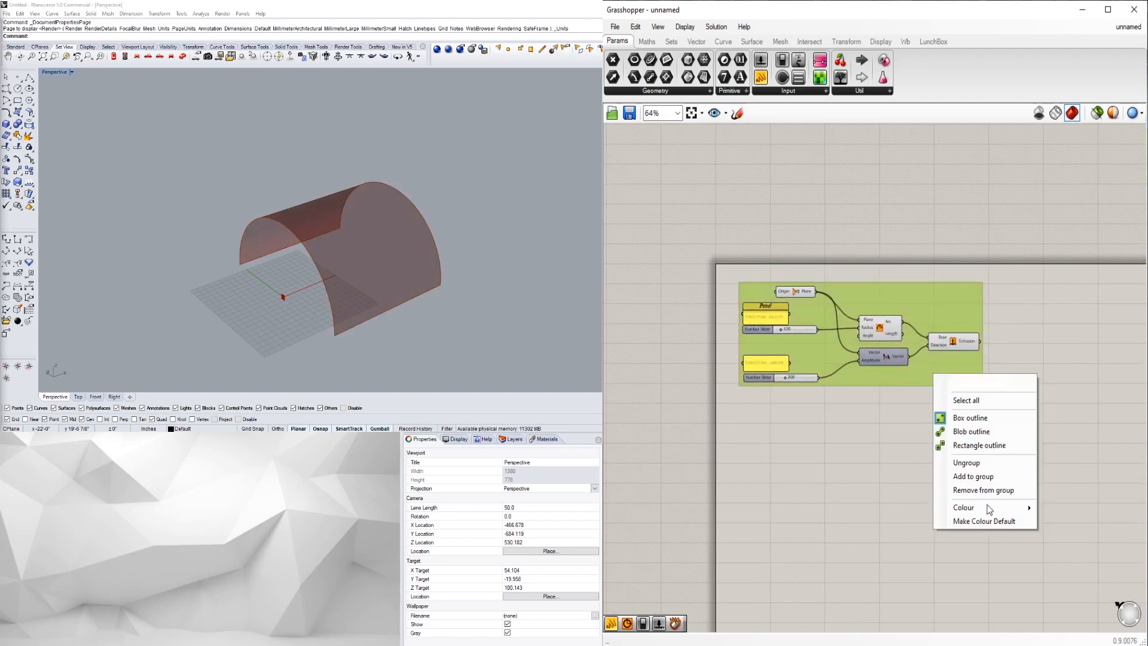
pyautogui.moveTo(989, 509)
pyautogui.moveTo(861, 559); pyautogui.dragTo(784, 562)
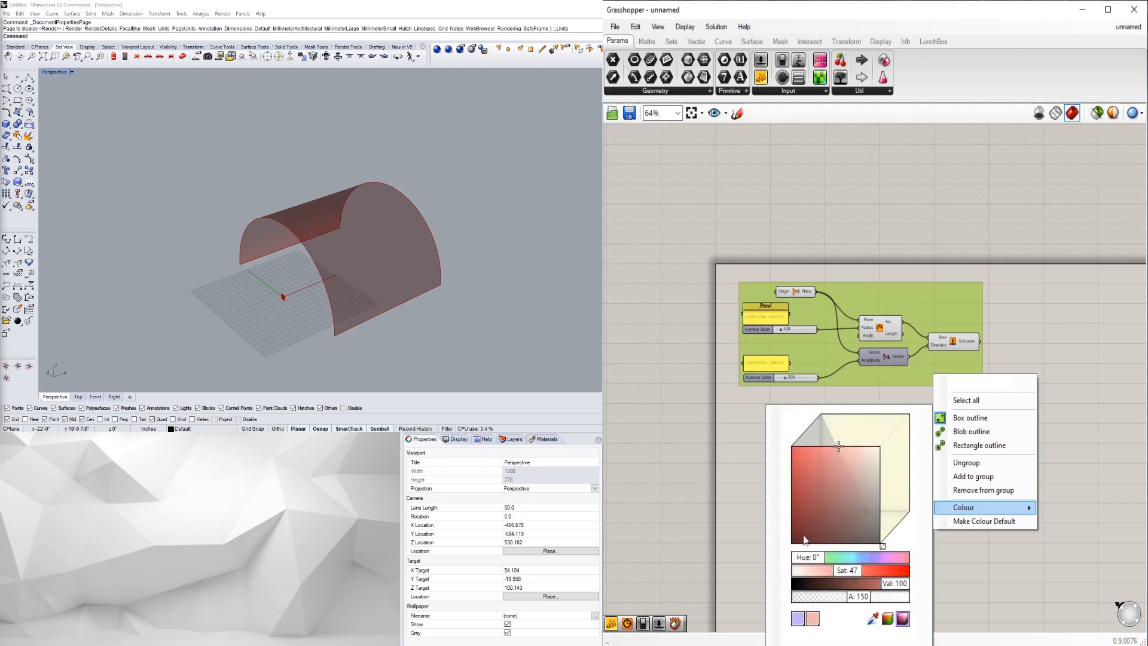
pyautogui.click(963, 582)
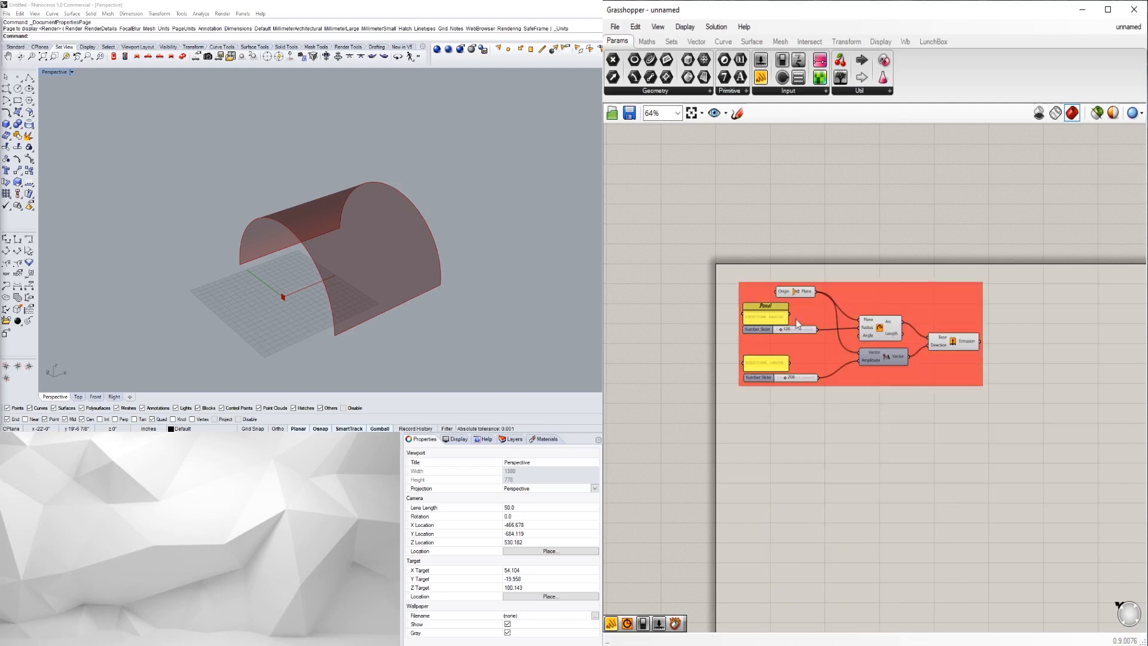
pyautogui.moveTo(986, 408); pyautogui.dragTo(890, 373, button='right')
pyautogui.click(921, 307)
pyautogui.click(930, 344)
pyautogui.scroll(1, 930, 342)
pyautogui.moveTo(922, 335); pyautogui.dragTo(989, 319, button='right')
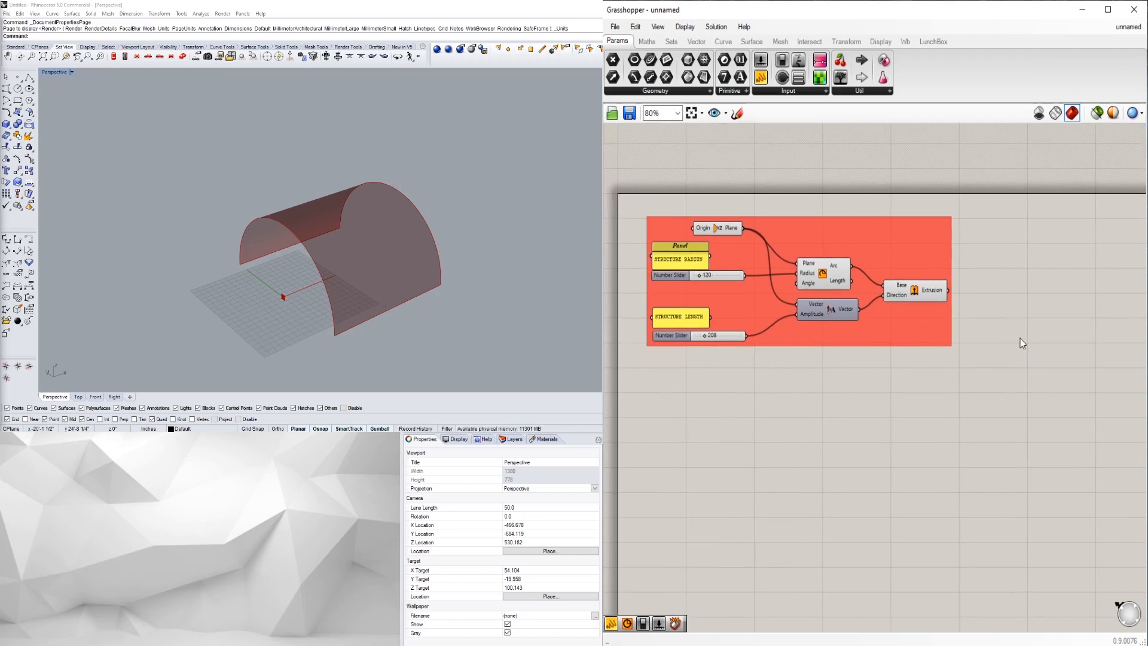
# - Insert an Isotrim component right of the red group, then show the LunchBox component set
pyautogui.doubleClick(1003, 265)
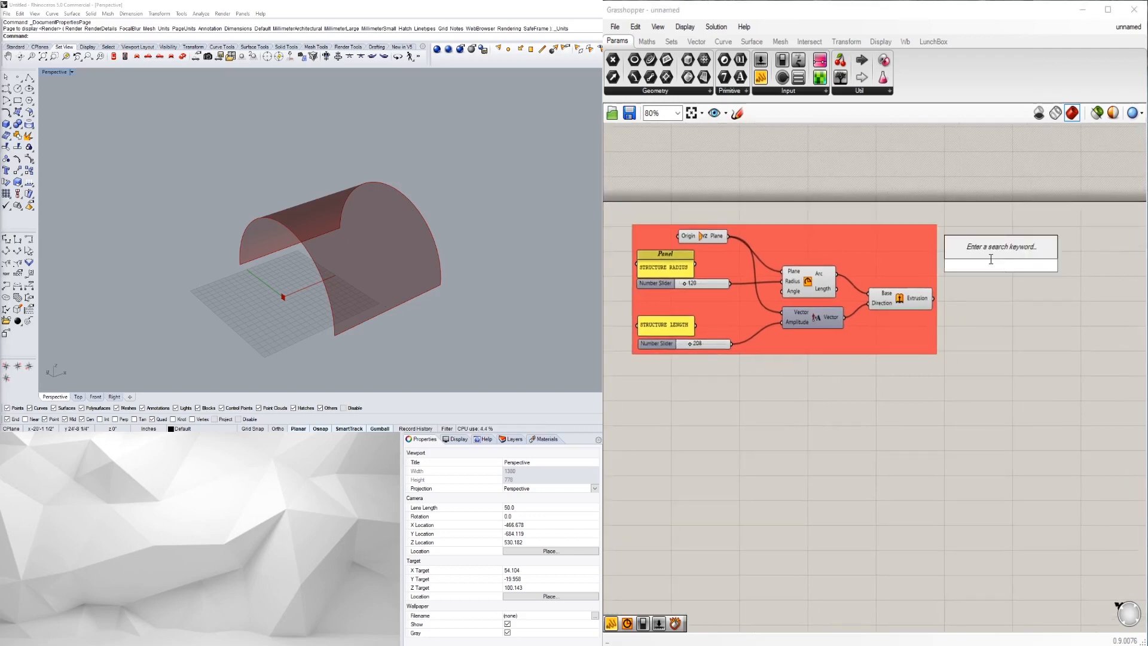
pyautogui.write('ISO')
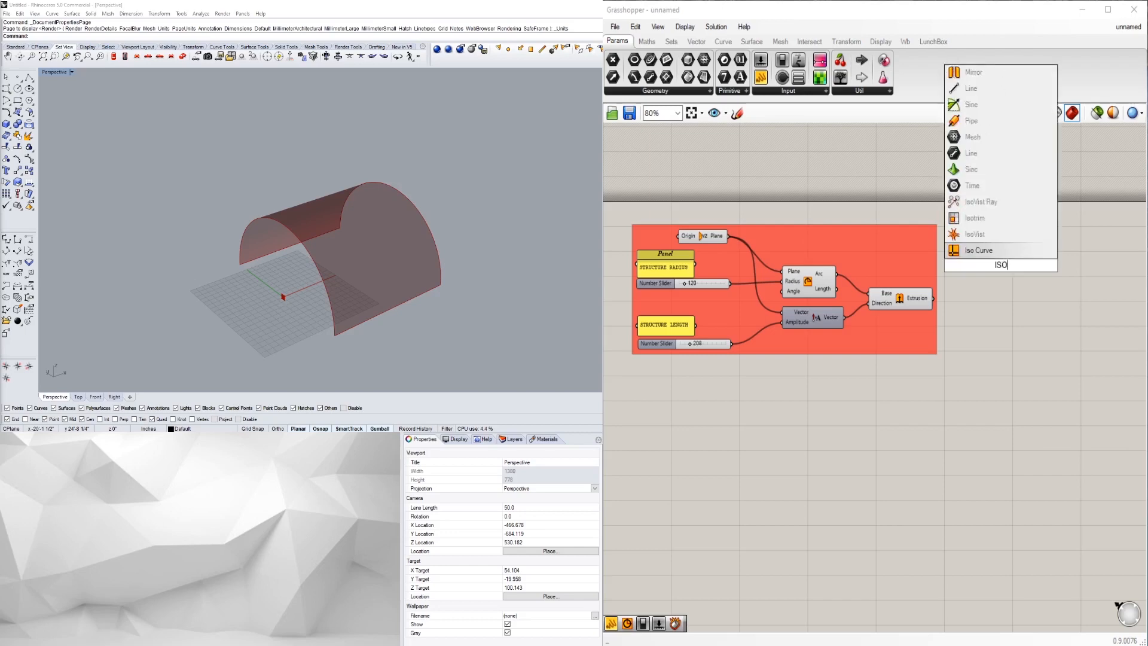
pyautogui.click(981, 203)
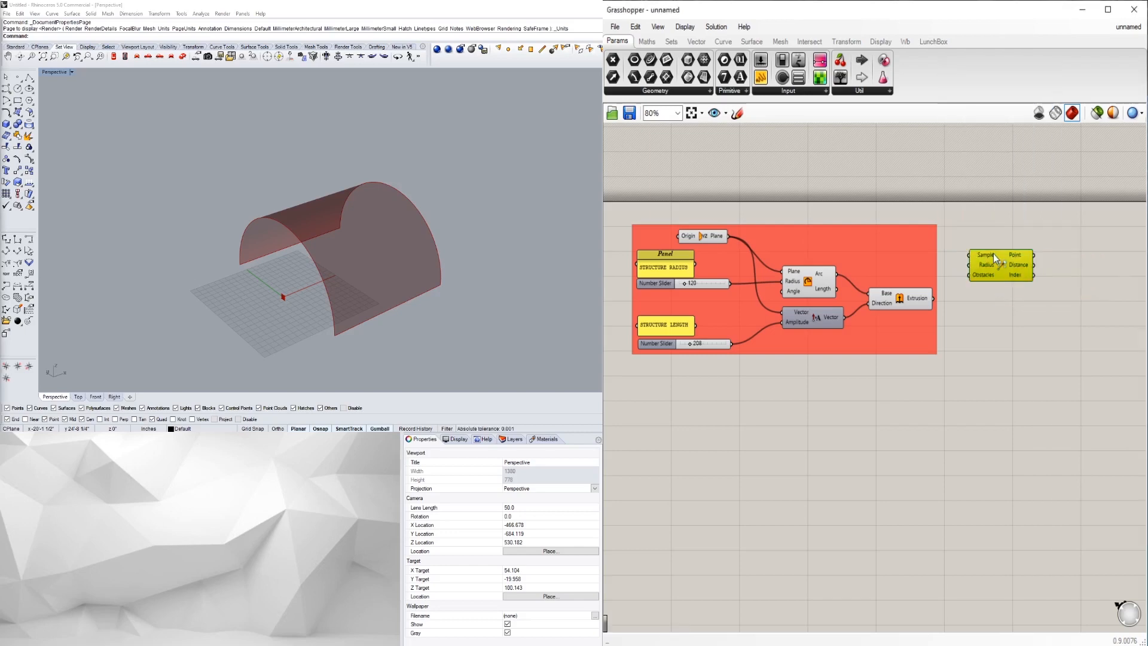
pyautogui.press('Delete')
pyautogui.doubleClick(993, 271)
pyautogui.write('IS')
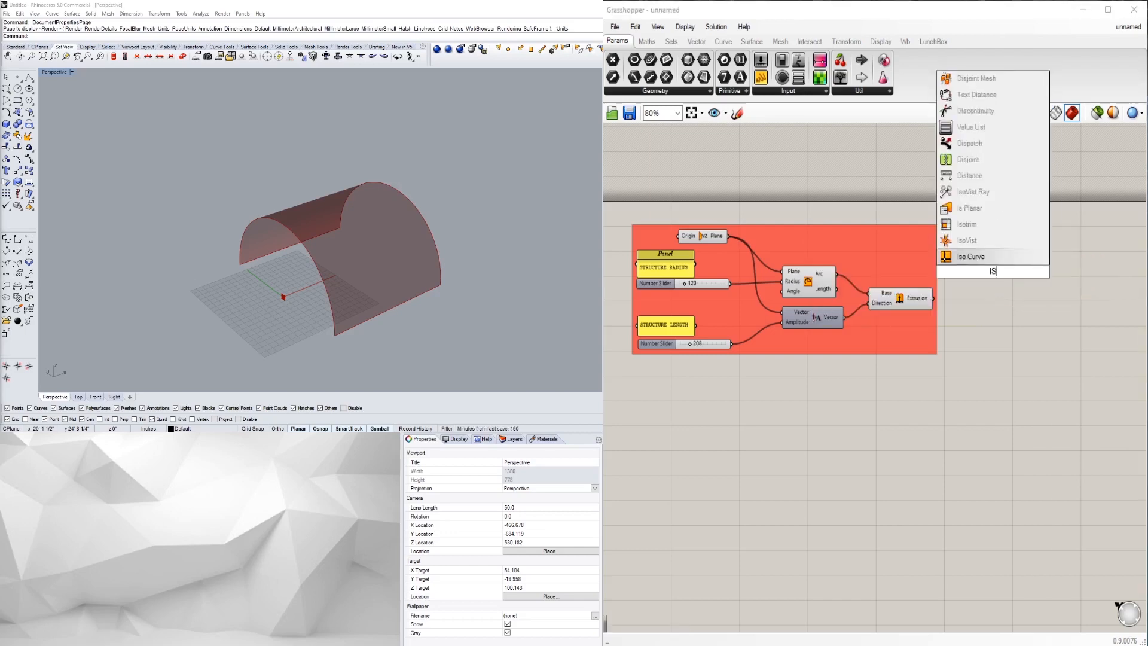
pyautogui.click(979, 228)
pyautogui.moveTo(992, 271); pyautogui.dragTo(1024, 258)
pyautogui.click(1056, 293)
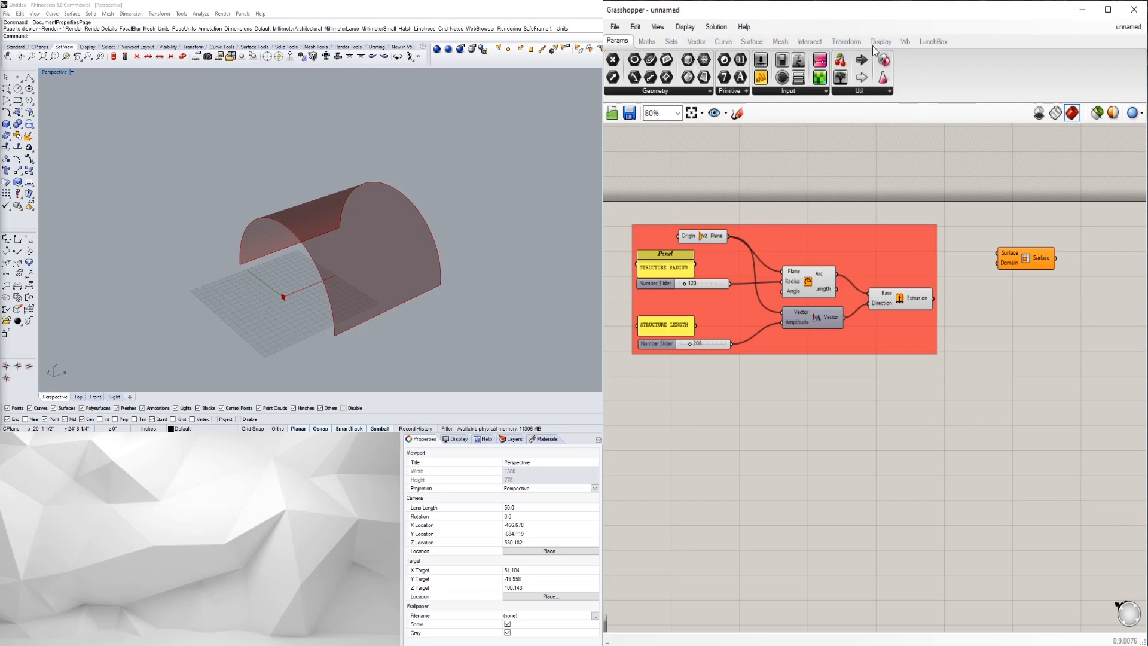
pyautogui.click(907, 43)
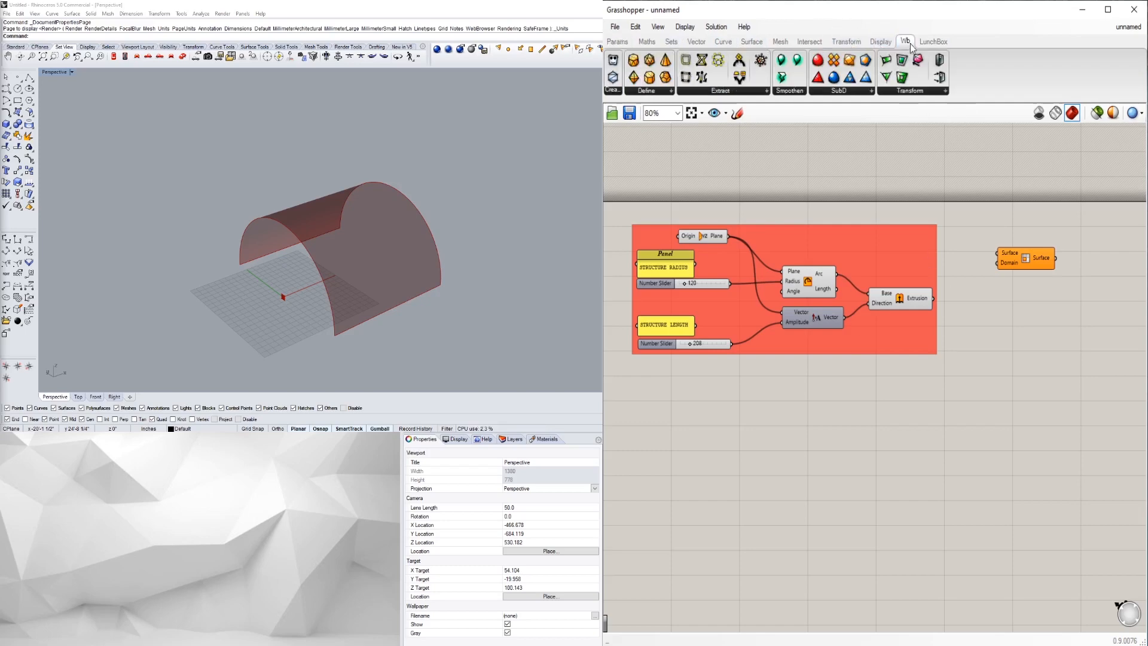
pyautogui.click(933, 41)
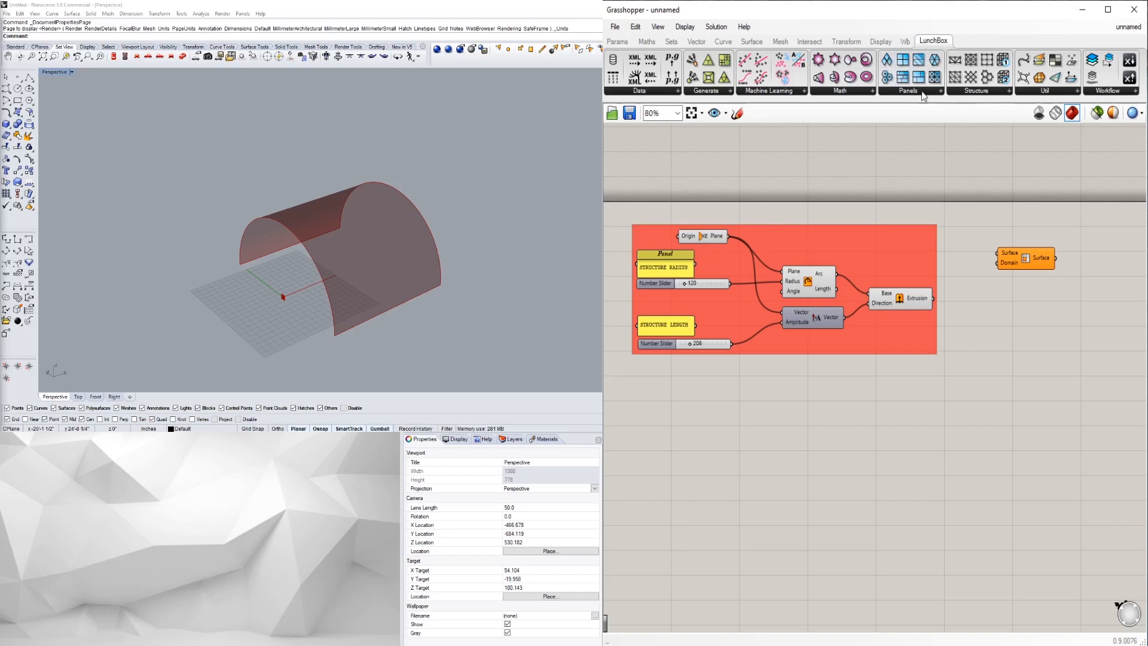
# - Add a LunchBox Triangle Panels B component to the canvas
pyautogui.click(987, 92)
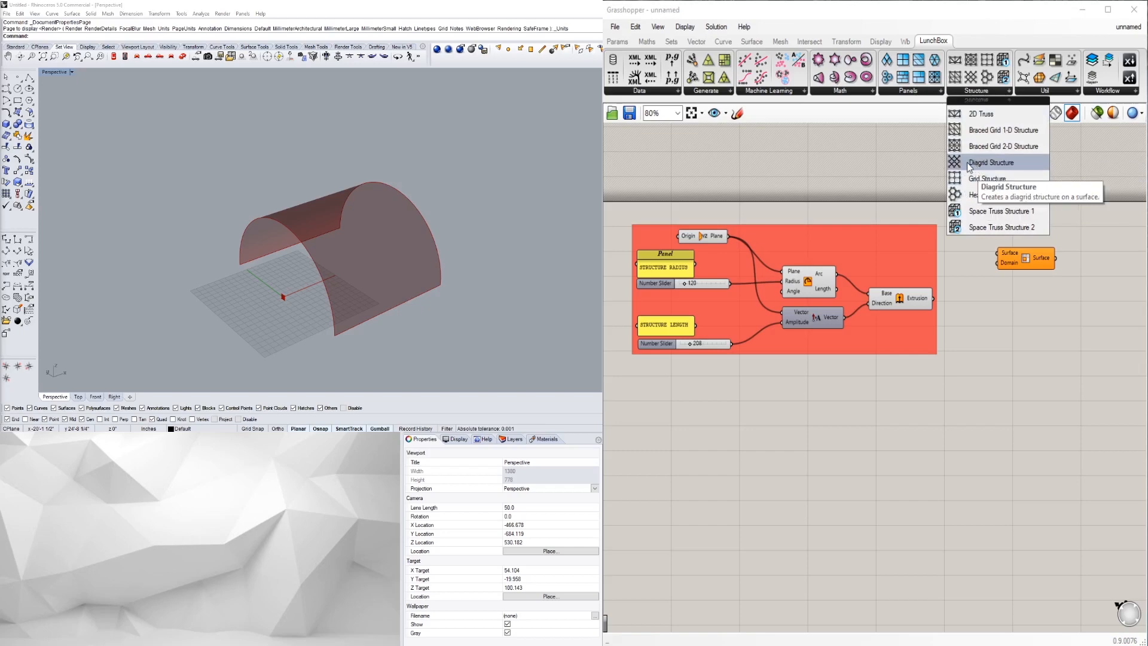
pyautogui.click(899, 90)
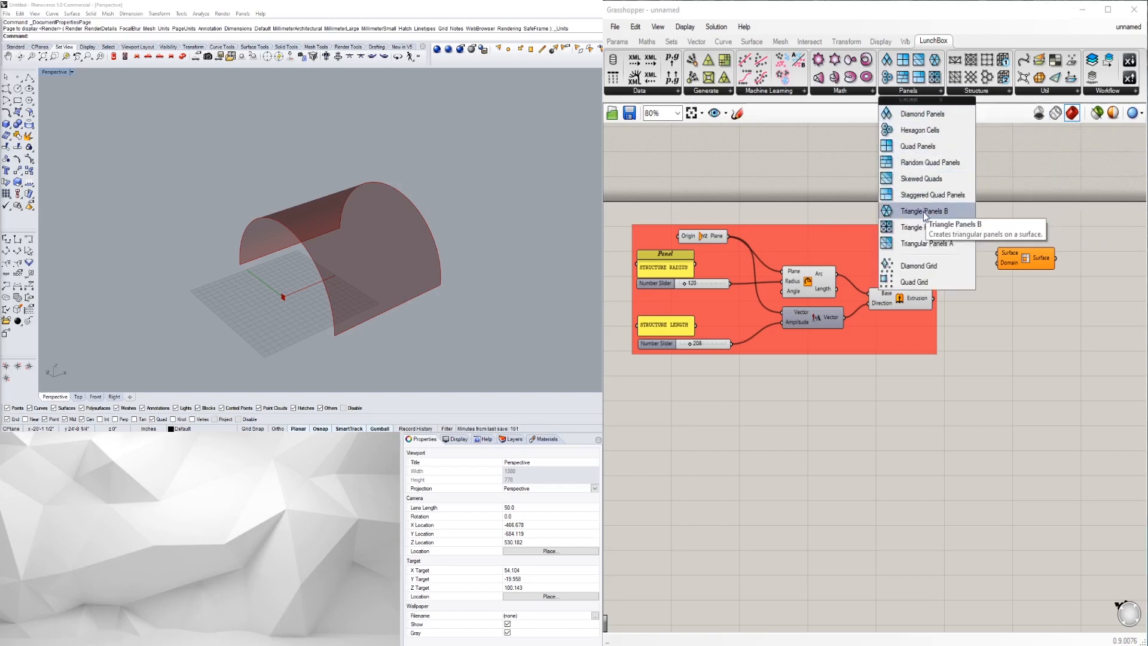
pyautogui.moveTo(926, 216); pyautogui.dragTo(1006, 324)
pyautogui.moveTo(1026, 345); pyautogui.dragTo(979, 331, button='right')
pyautogui.moveTo(955, 316); pyautogui.dragTo(976, 318)
# - Delete the unneeded Isotrim and Divide Domain² components
pyautogui.moveTo(974, 245); pyautogui.dragTo(984, 226)
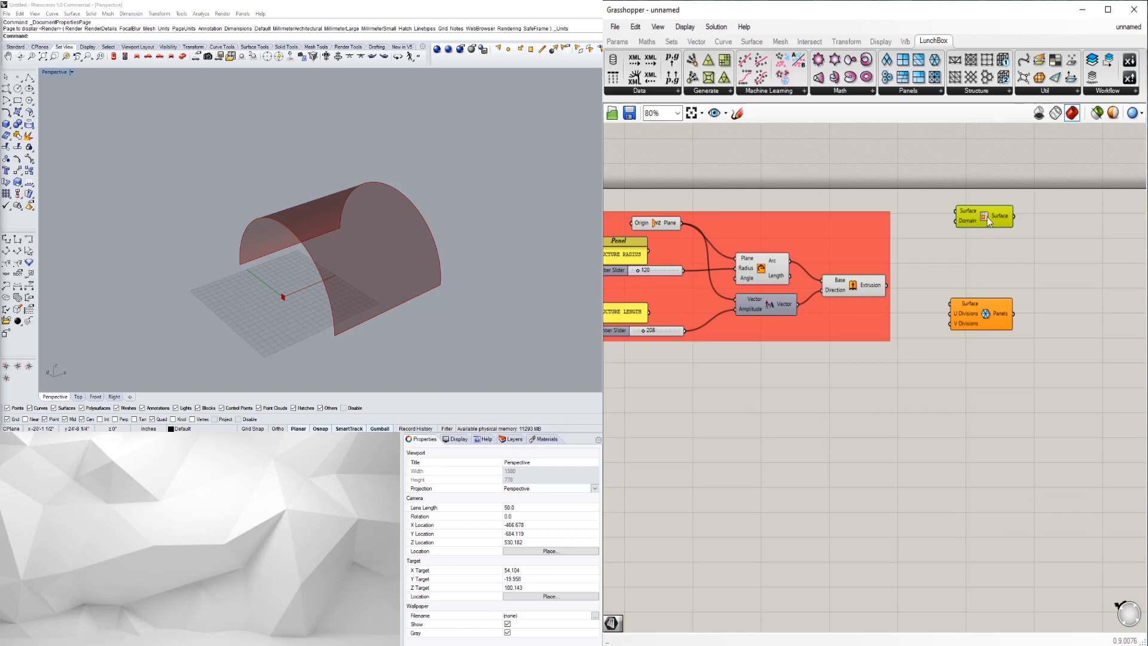
pyautogui.moveTo(956, 210); pyautogui.dragTo(976, 209)
pyautogui.doubleClick(961, 246)
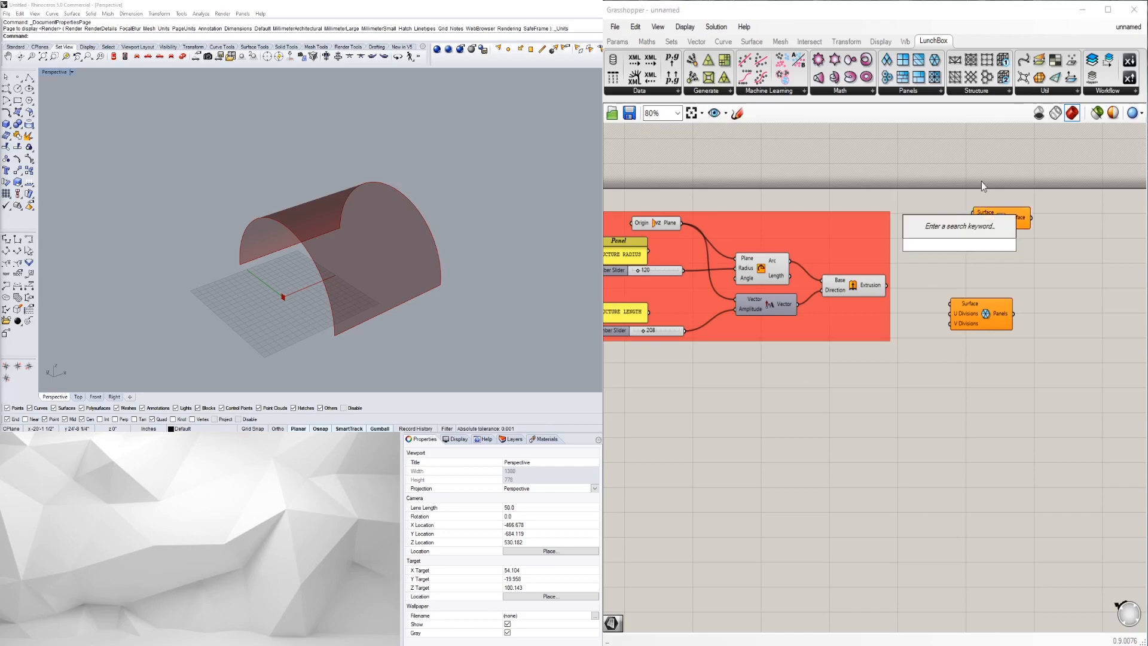
pyautogui.write('DIVI')
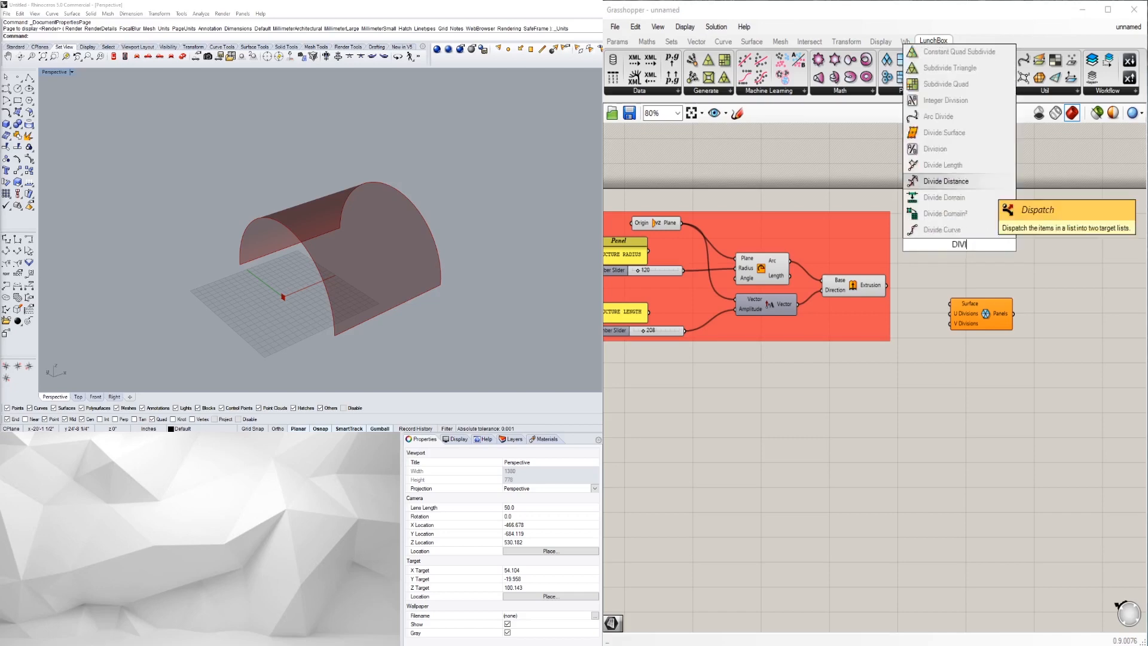
pyautogui.click(966, 214)
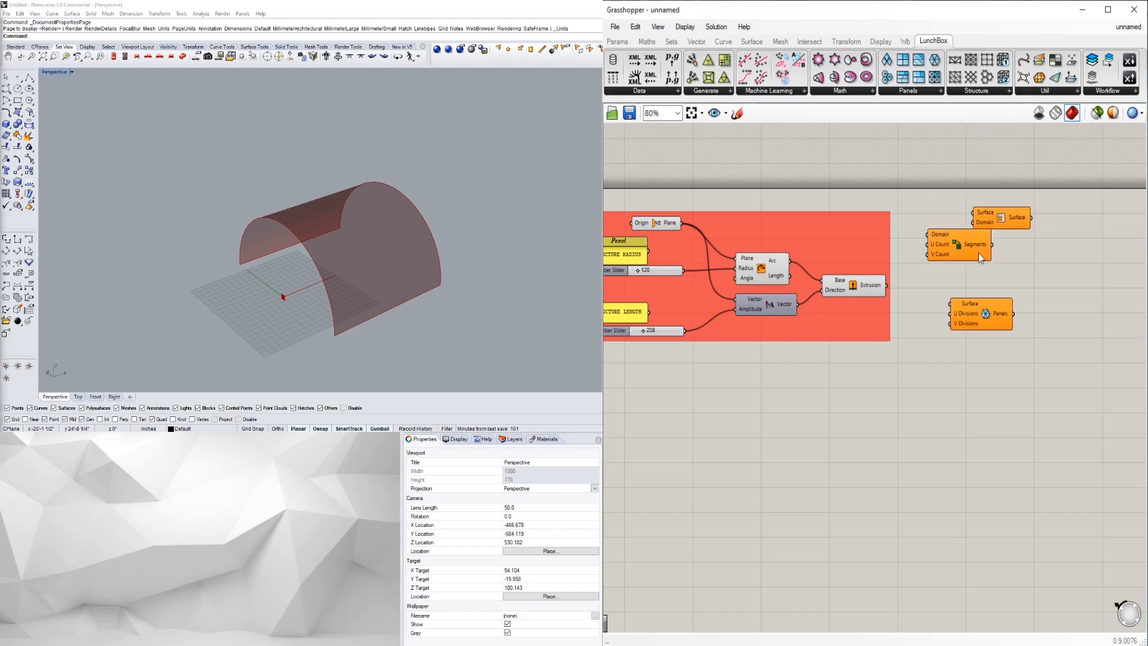
pyautogui.moveTo(1006, 242); pyautogui.dragTo(960, 207)
pyautogui.press('Delete')
# - Wire the extrusion output into the Triangle Panels' Surface input
pyautogui.moveTo(972, 316); pyautogui.dragTo(989, 321)
pyautogui.click(956, 361)
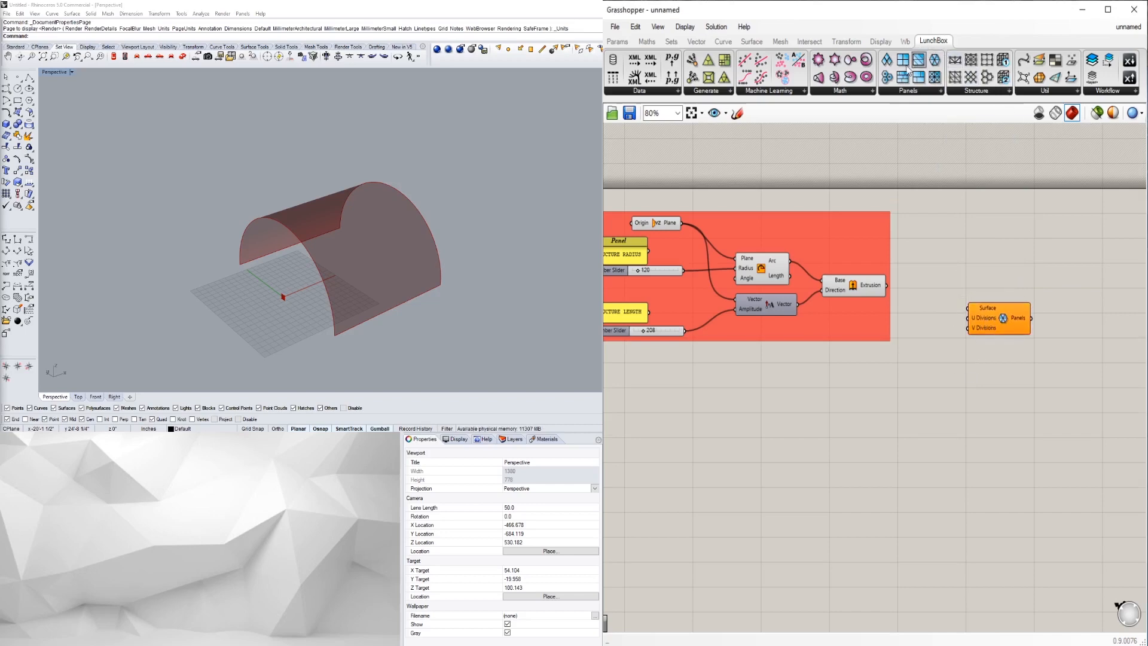
pyautogui.moveTo(887, 285); pyautogui.dragTo(969, 308)
pyautogui.moveTo(404, 282); pyautogui.dragTo(359, 295, button='right')
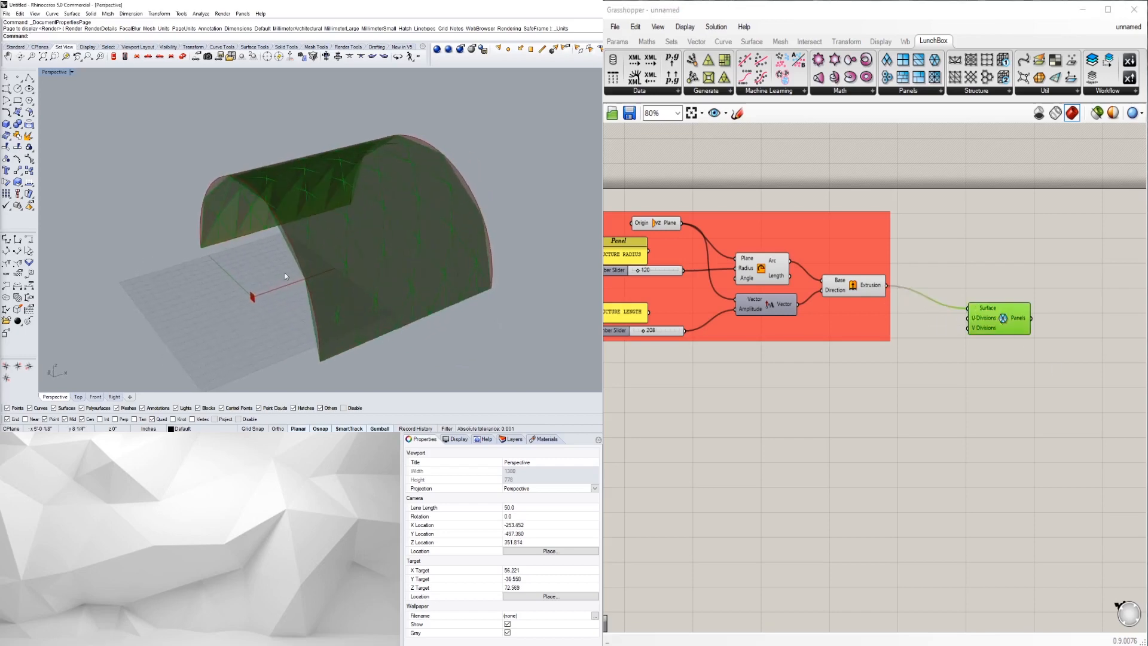
pyautogui.click(848, 291)
pyautogui.click(974, 223)
pyautogui.moveTo(312, 246)
pyautogui.mouseDown(button='right')
pyautogui.moveTo(357, 222)
pyautogui.moveTo(256, 247)
pyautogui.moveTo(306, 235)
pyautogui.mouseUp(button='right')
pyautogui.click(1002, 328)
pyautogui.moveTo(1002, 328); pyautogui.dragTo(992, 318)
pyautogui.click(941, 346)
pyautogui.click(863, 291)
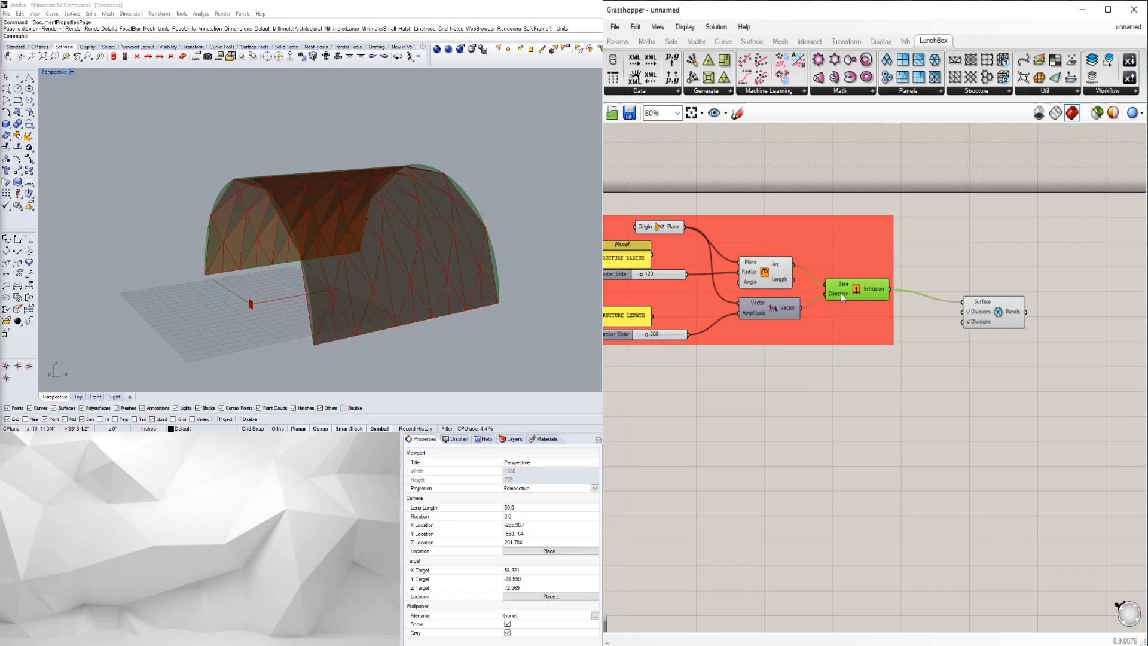
pyautogui.rightClick(869, 290)
# - Turn off the preview of the Extrude, Arc and whole base-geometry group
pyautogui.rightClick(857, 290)
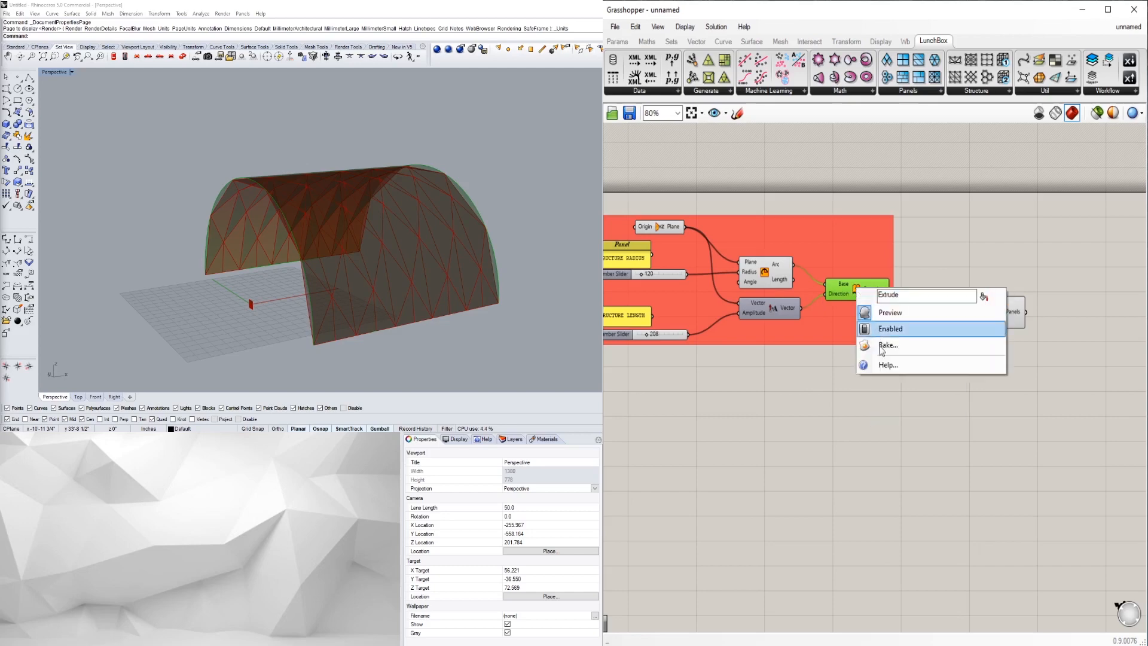
pyautogui.click(889, 312)
pyautogui.click(777, 280)
pyautogui.rightClick(763, 272)
pyautogui.click(776, 297)
pyautogui.scroll(-2, 897, 423)
pyautogui.moveTo(928, 423); pyautogui.dragTo(731, 237)
pyautogui.middleClick(757, 240)
pyautogui.click(795, 203)
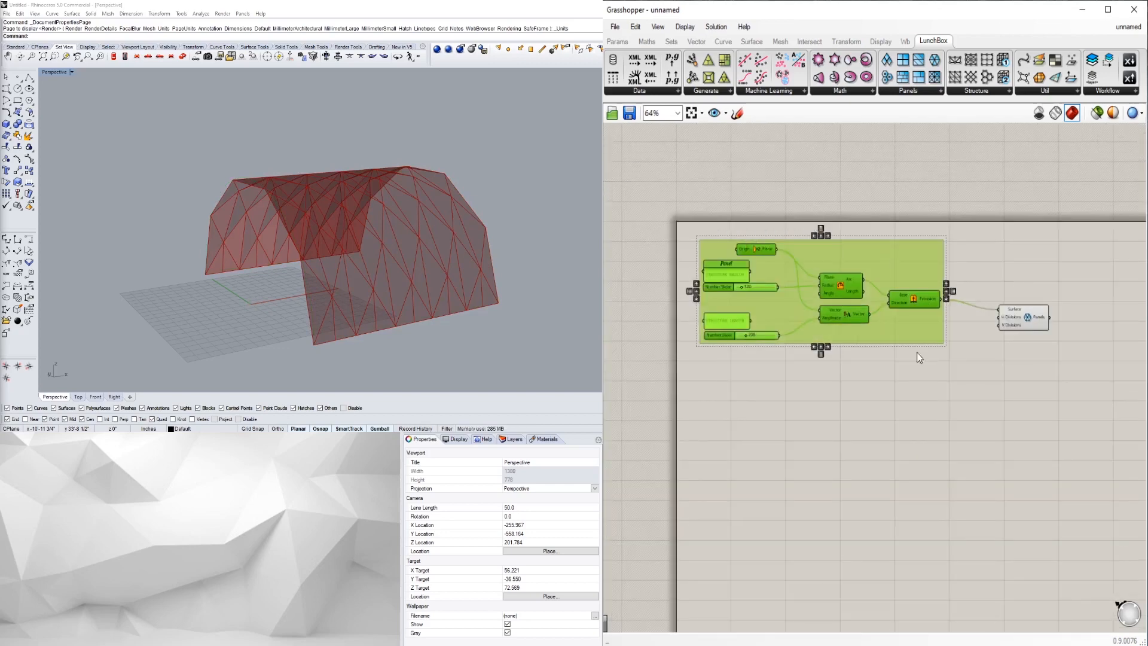
# - Reposition the Surface Panels component and orbit the view to a front-facing angle
pyautogui.click(1015, 300)
pyautogui.moveTo(1022, 326); pyautogui.dragTo(1030, 336)
pyautogui.click(1010, 371)
pyautogui.moveTo(335, 210); pyautogui.dragTo(438, 255, button='right')
pyautogui.scroll(1, 1088, 400)
pyautogui.moveTo(993, 324); pyautogui.dragTo(992, 353)
pyautogui.moveTo(401, 243); pyautogui.dragTo(50, 256, button='right')
# - Add a Number Slider set to 4 feeding the panels' U Divisions
pyautogui.doubleClick(903, 352)
pyautogui.write('number slider')
pyautogui.press('Return')
pyautogui.moveTo(879, 346); pyautogui.dragTo(863, 349)
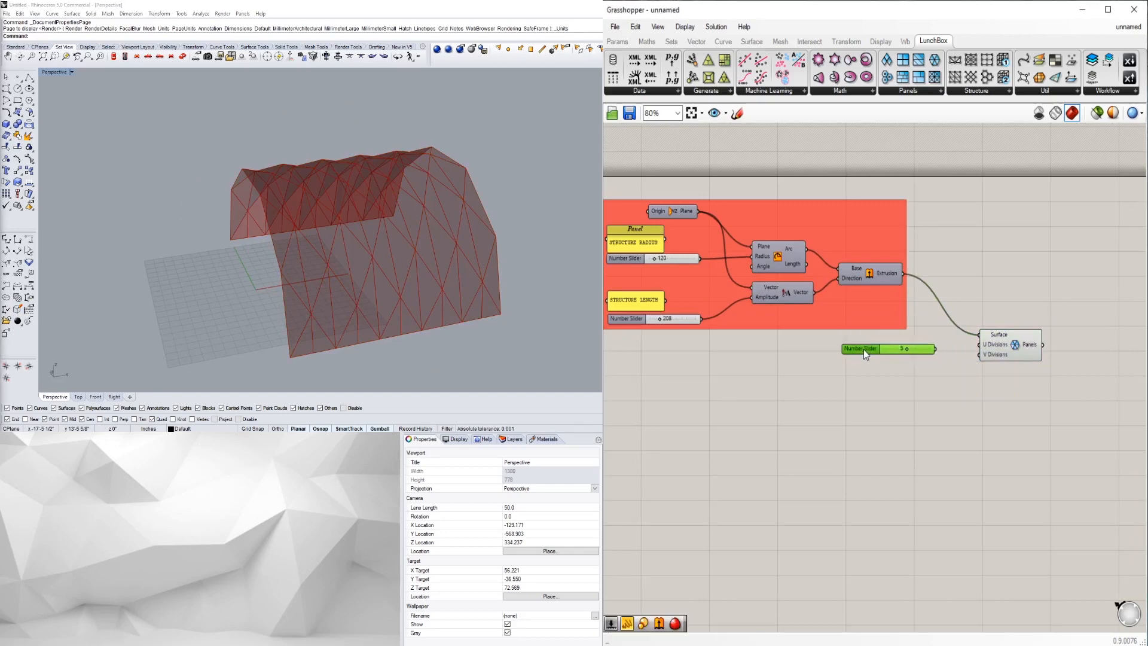
pyautogui.moveTo(936, 349); pyautogui.dragTo(980, 345)
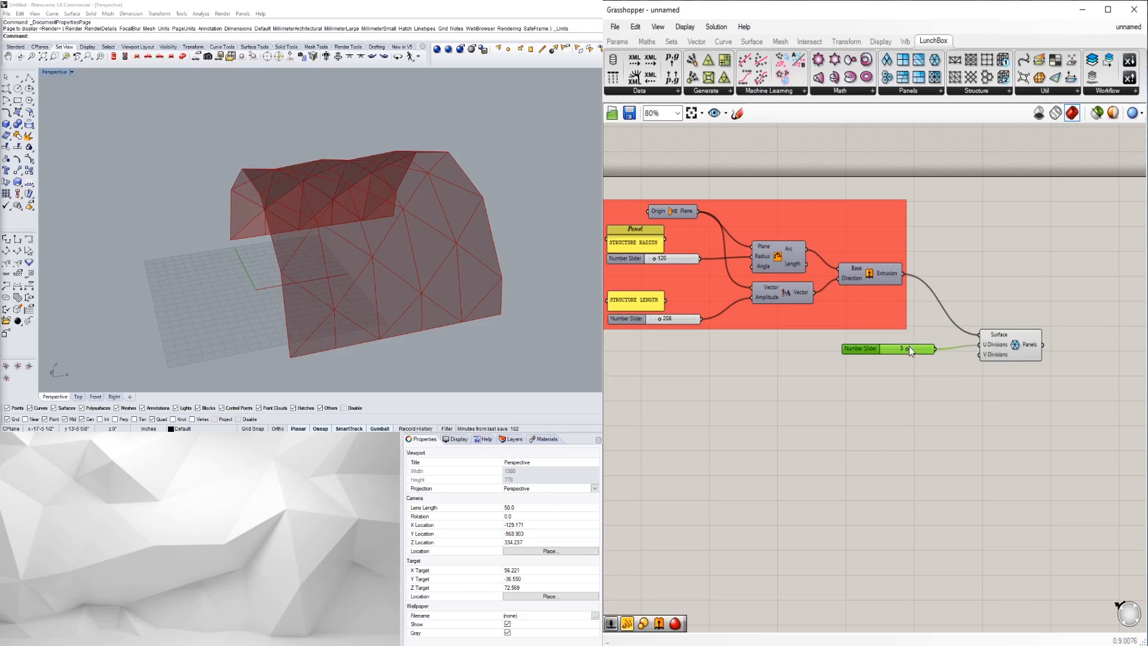
pyautogui.moveTo(906, 354); pyautogui.dragTo(901, 353)
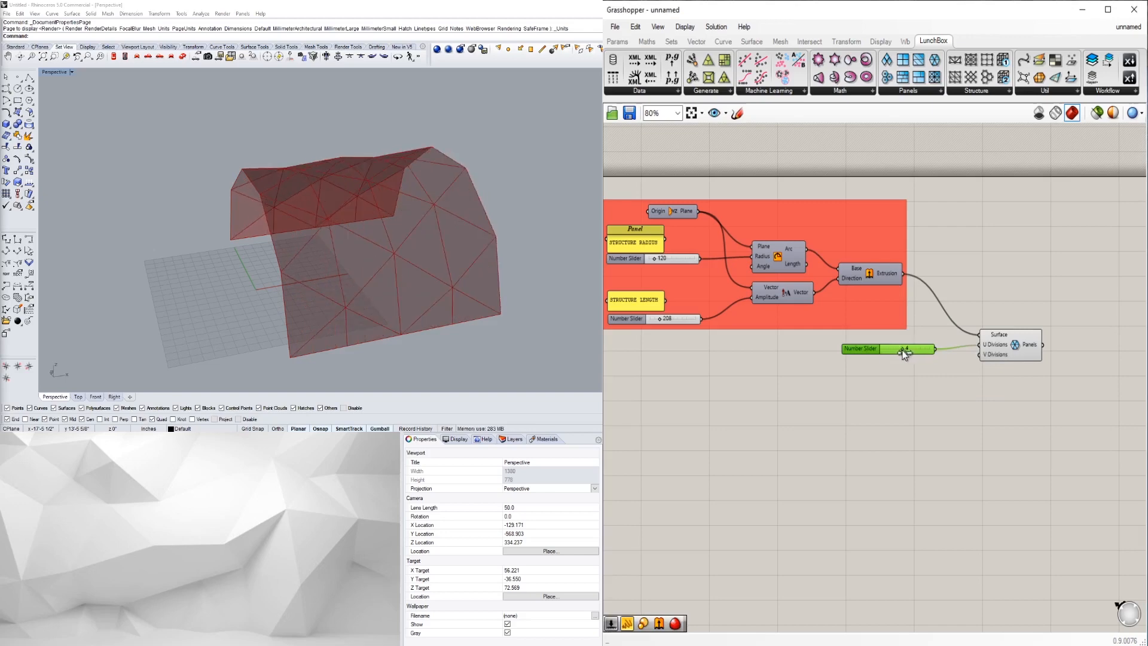
pyautogui.moveTo(1005, 347); pyautogui.dragTo(986, 350)
pyautogui.moveTo(362, 223); pyautogui.dragTo(353, 266, button='right')
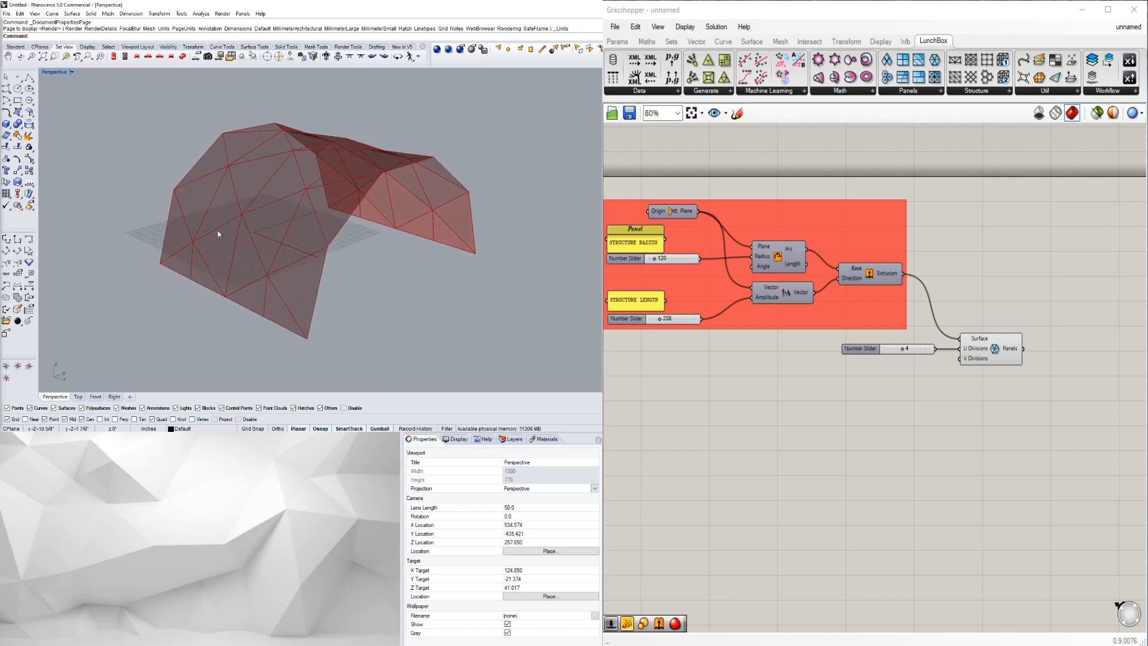
pyautogui.scroll(2, 219, 234)
pyautogui.moveTo(220, 234); pyautogui.dragTo(210, 262, button='right')
pyautogui.scroll(-2, 286, 244)
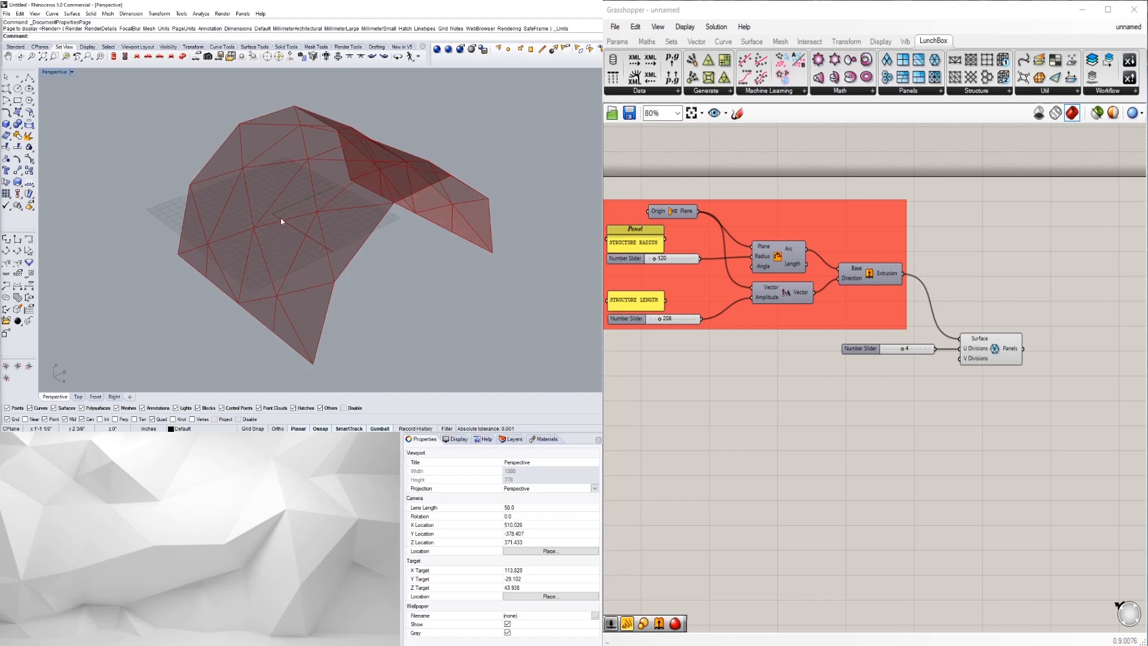
pyautogui.moveTo(382, 263); pyautogui.dragTo(389, 246, button='right')
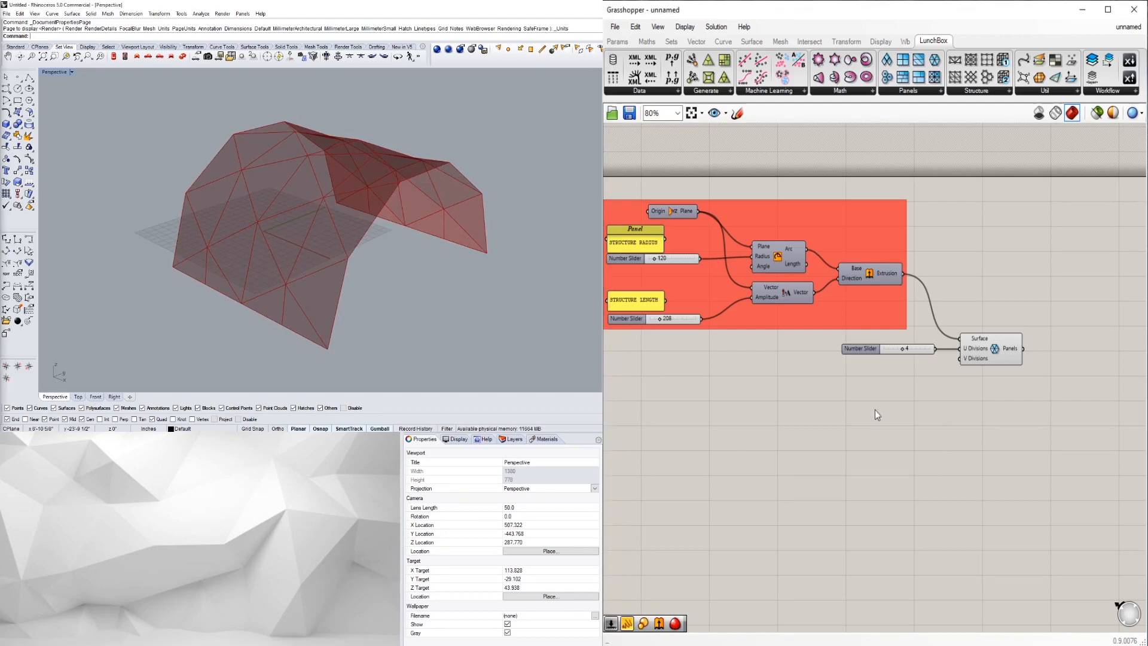
pyautogui.click(991, 343)
pyautogui.click(1034, 382)
pyautogui.moveTo(1038, 384); pyautogui.dragTo(1010, 367, button='right')
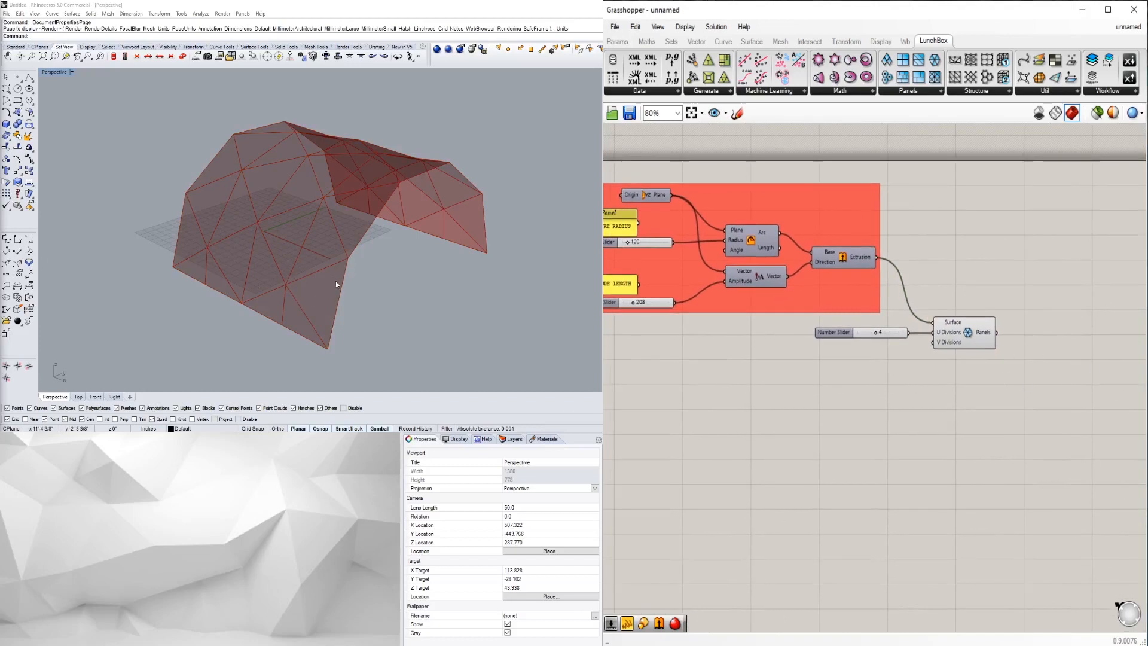
pyautogui.scroll(5, 996, 395)
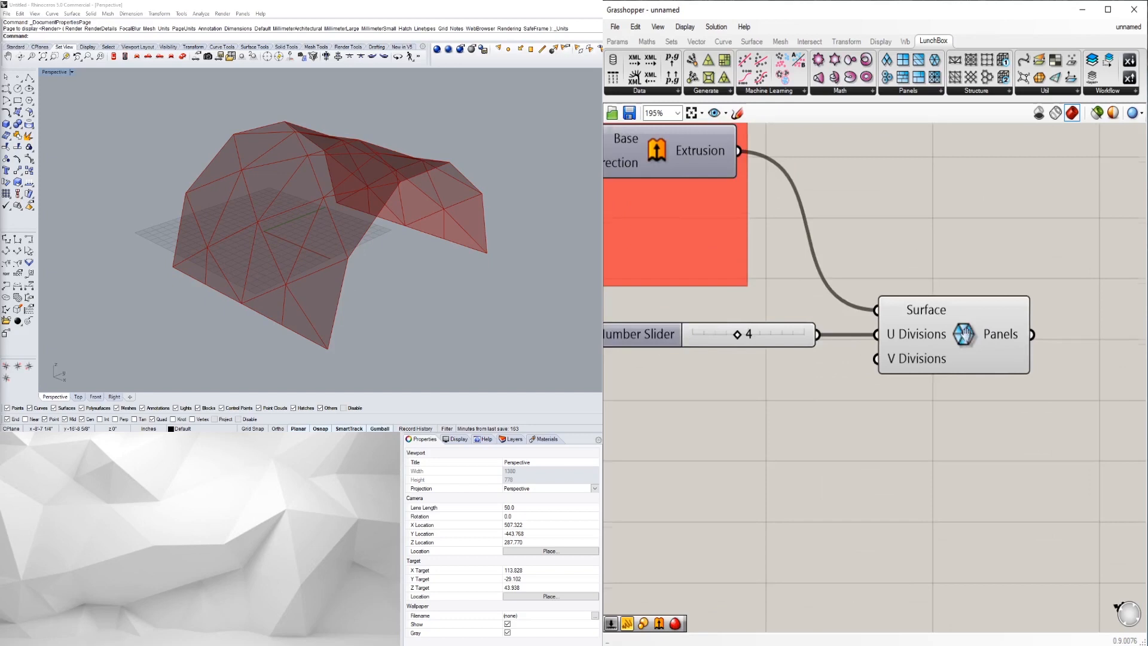
pyautogui.click(937, 369)
pyautogui.click(947, 418)
pyautogui.scroll(1, 950, 369)
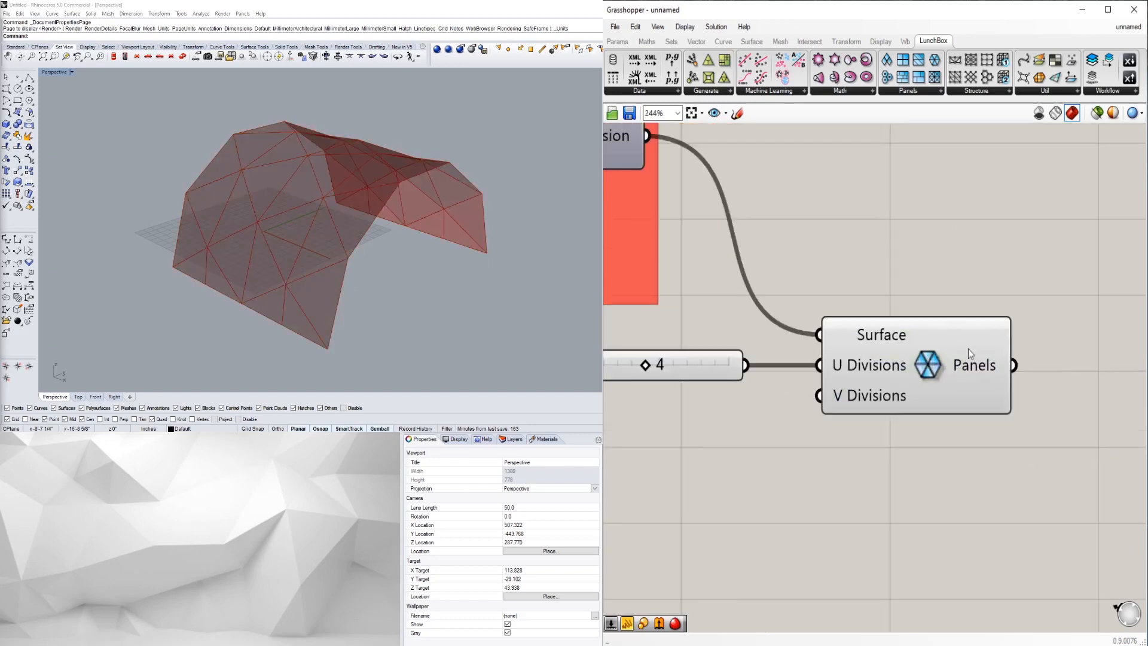
pyautogui.moveTo(984, 372); pyautogui.dragTo(840, 377, button='right')
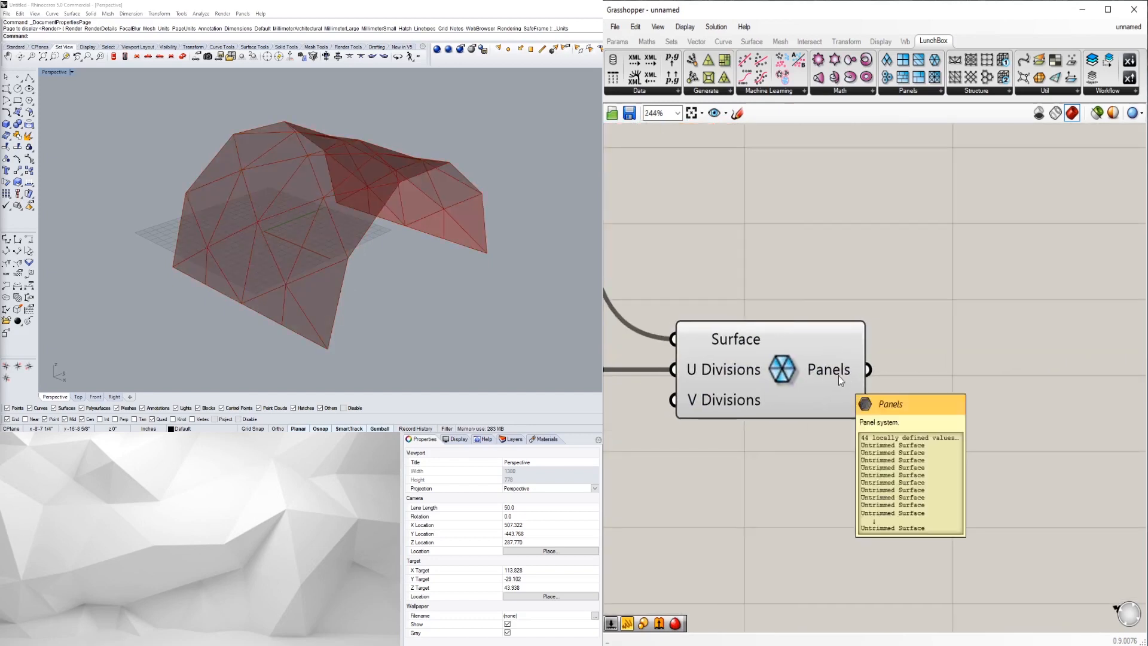
pyautogui.scroll(-1, 1020, 324)
pyautogui.scroll(-2, 1020, 325)
pyautogui.doubleClick(970, 329)
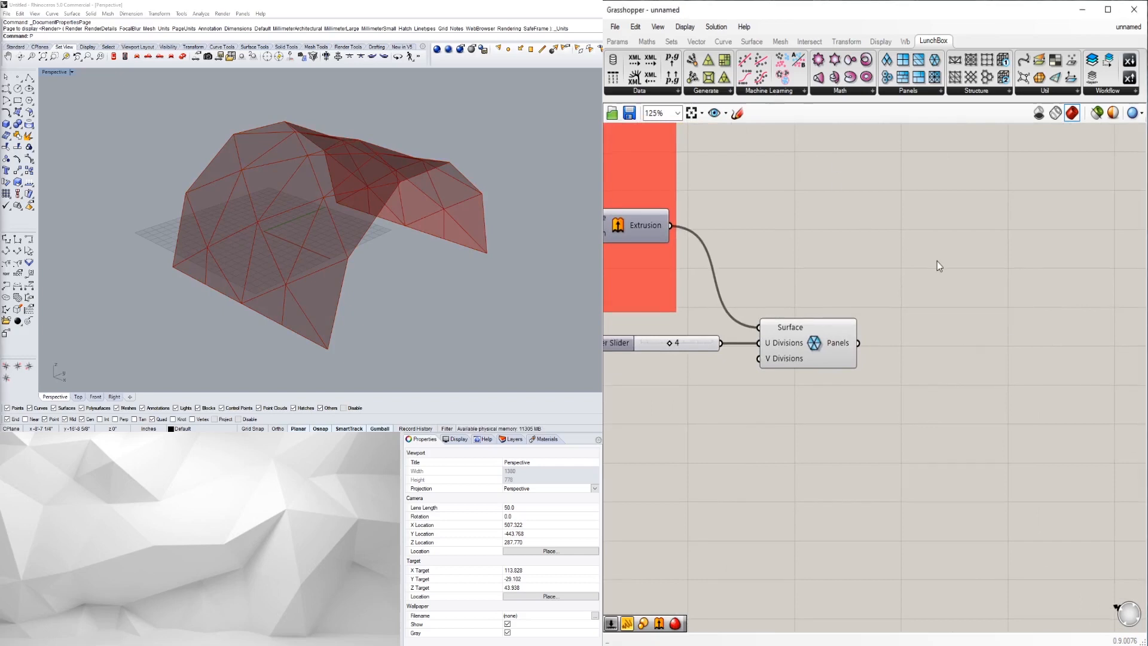
# - Add a Panel component and wire the Panels output into it
pyautogui.doubleClick(941, 289)
pyautogui.write('PA')
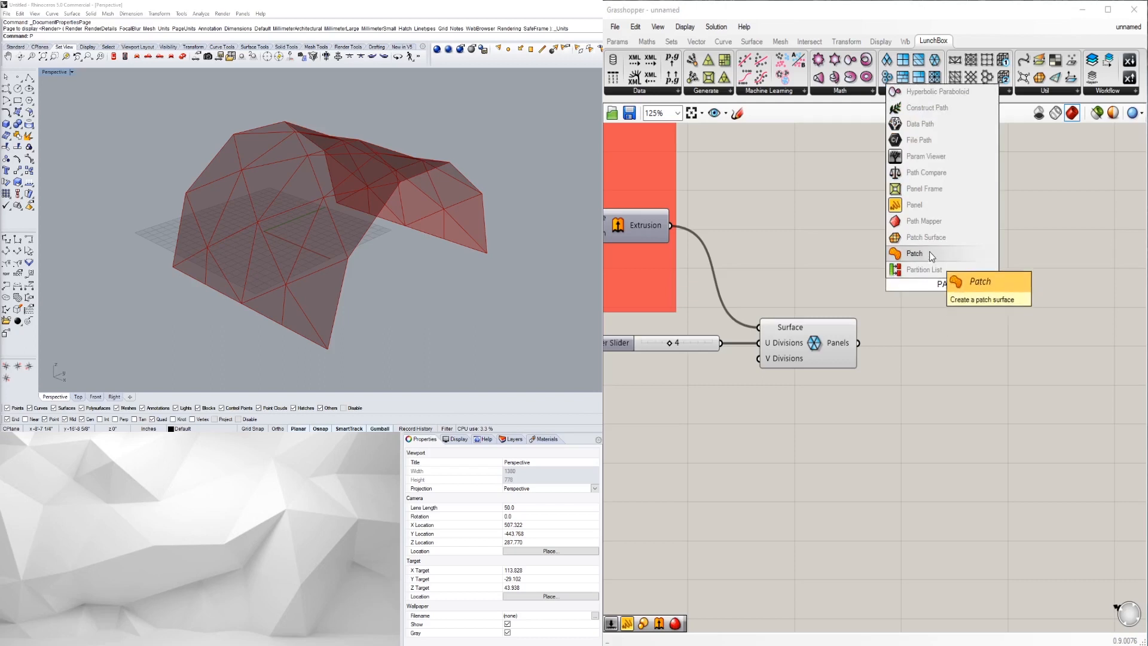
pyautogui.click(914, 205)
pyautogui.moveTo(858, 343); pyautogui.dragTo(884, 285)
# - Resize and reposition the Panel so its list of 44 untrimmed surfaces is fully visible
pyautogui.moveTo(942, 324); pyautogui.dragTo(956, 578)
pyautogui.scroll(-4, 941, 446)
pyautogui.moveTo(908, 485); pyautogui.dragTo(871, 341, button='right')
pyautogui.scroll(1, 894, 361)
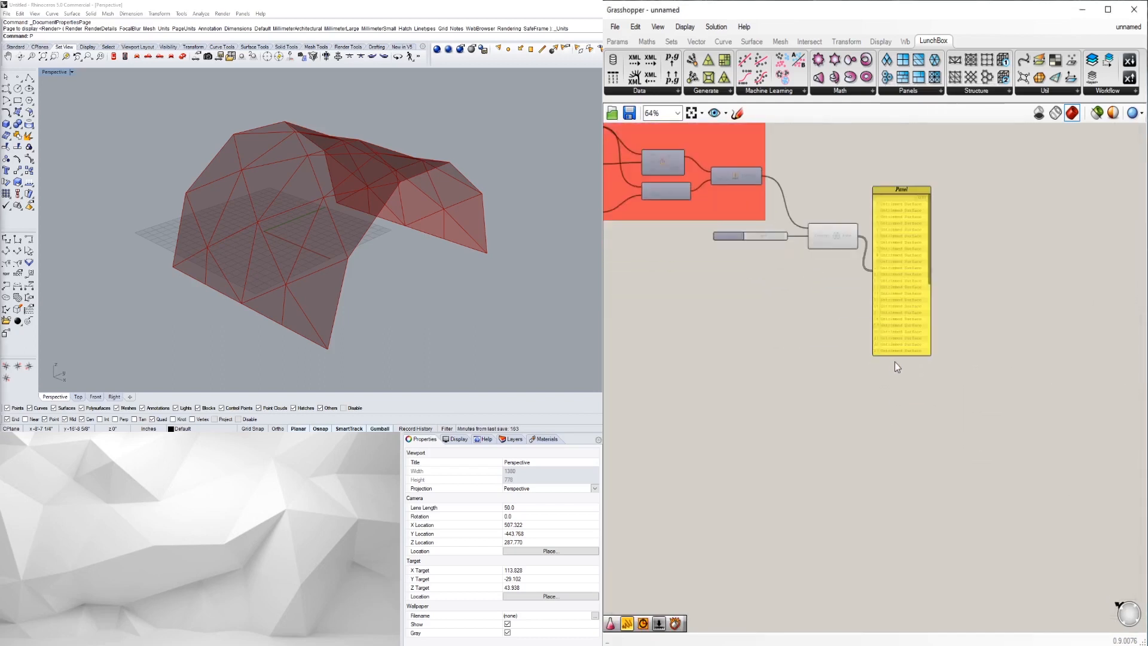
pyautogui.moveTo(894, 355); pyautogui.dragTo(891, 577)
pyautogui.scroll(5, 874, 495)
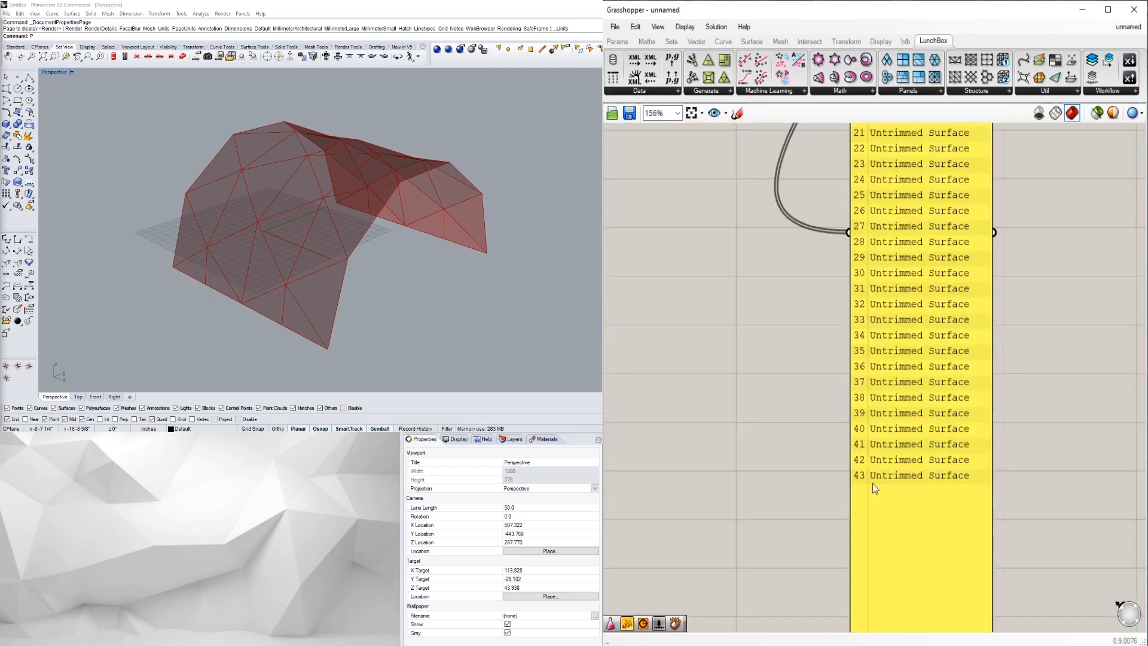
pyautogui.scroll(-5, 873, 483)
pyautogui.moveTo(924, 540); pyautogui.dragTo(920, 458)
pyautogui.moveTo(965, 322); pyautogui.dragTo(960, 413, button='right')
pyautogui.scroll(2, 960, 413)
pyautogui.moveTo(921, 356); pyautogui.dragTo(978, 266)
pyautogui.scroll(-3, 983, 267)
pyautogui.moveTo(983, 266); pyautogui.dragTo(913, 377, button='right')
pyautogui.moveTo(908, 374); pyautogui.dragTo(893, 352)
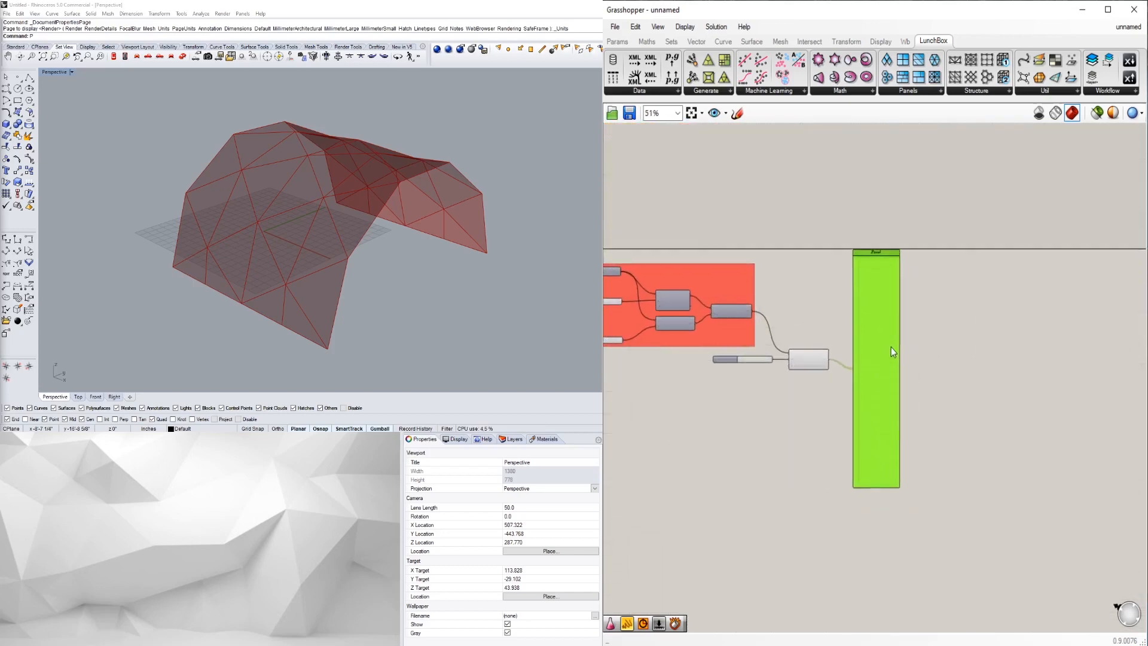
pyautogui.scroll(2, 895, 357)
# - Orbit around the vault, widen the Panel to the right and reselect it
pyautogui.moveTo(313, 298)
pyautogui.mouseDown(button='right')
pyautogui.moveTo(308, 306)
pyautogui.moveTo(320, 289)
pyautogui.mouseUp(button='right')
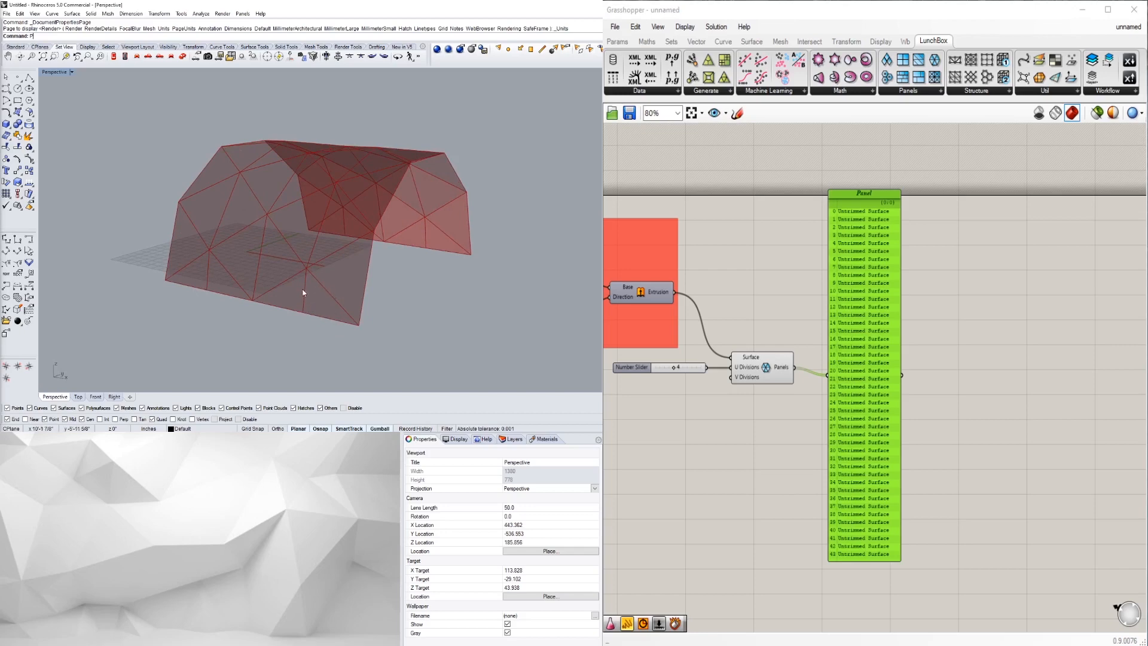
pyautogui.moveTo(317, 292); pyautogui.dragTo(373, 277, button='right')
pyautogui.click(811, 358)
pyautogui.click(865, 355)
pyautogui.scroll(-1, 859, 359)
pyautogui.scroll(1, 860, 361)
pyautogui.scroll(-1, 862, 359)
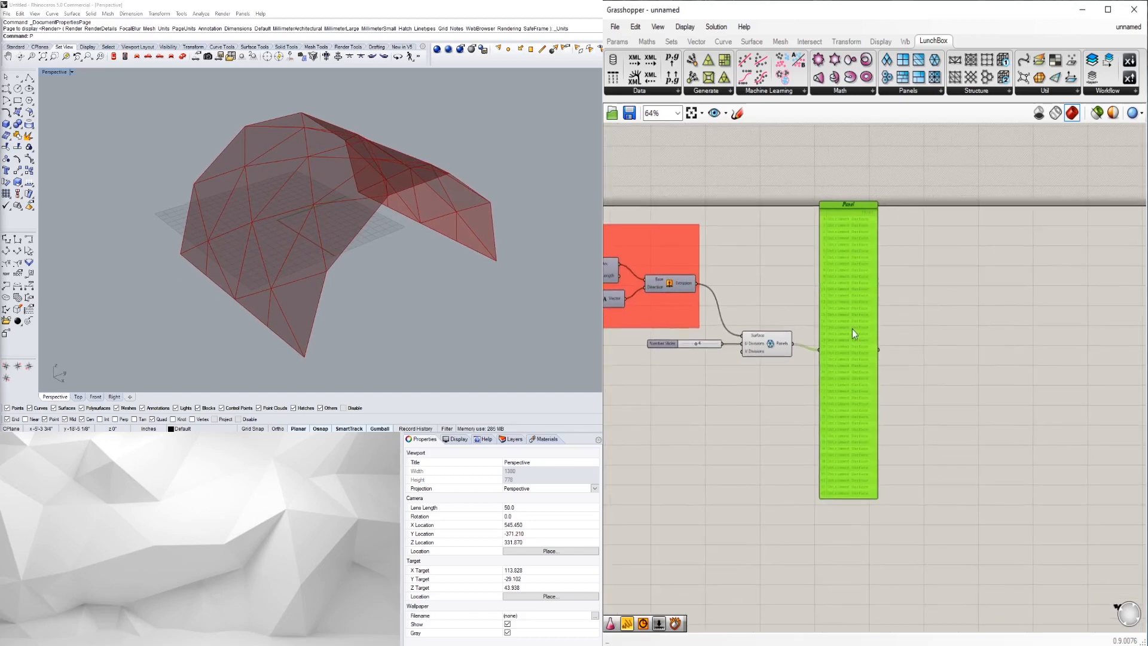
pyautogui.moveTo(881, 338); pyautogui.dragTo(892, 337)
pyautogui.click(902, 256)
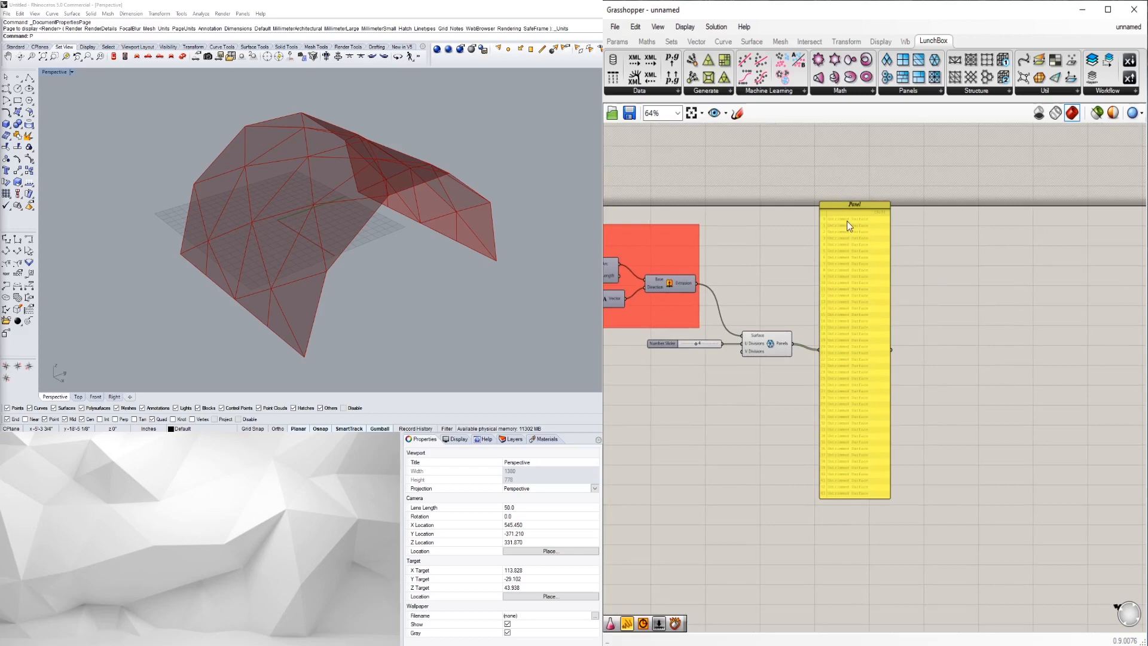
pyautogui.click(874, 387)
# - Delete the stray Panel and check the LunchBox Panels geometry on the vault
pyautogui.press('Delete')
pyautogui.scroll(2, 757, 333)
pyautogui.click(765, 340)
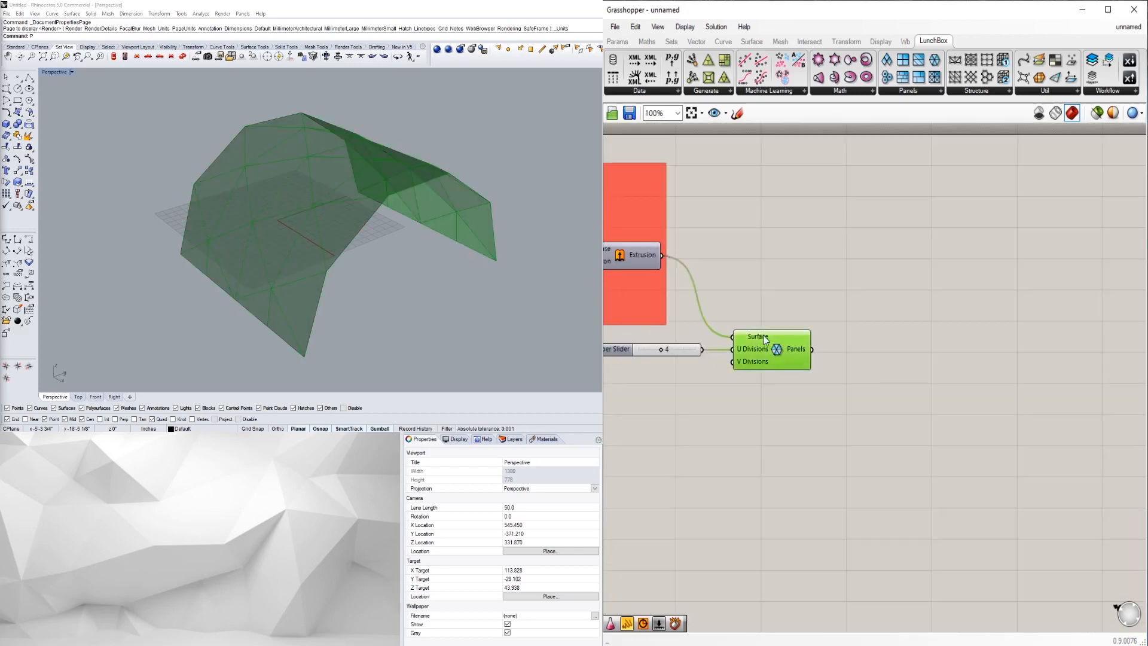
pyautogui.click(841, 367)
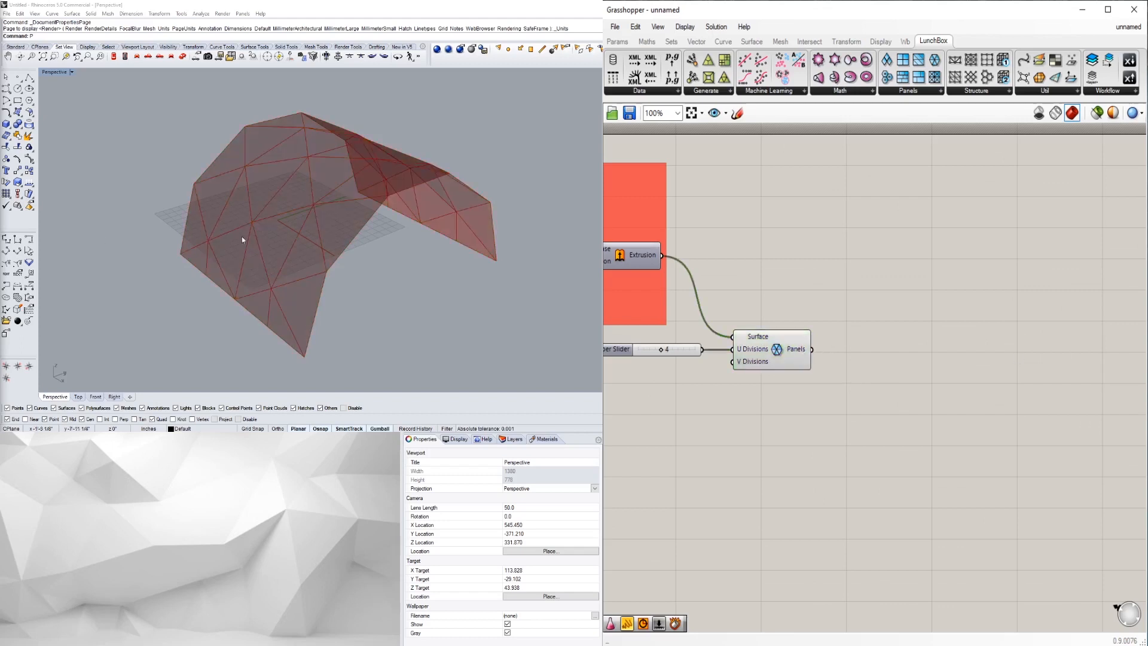
pyautogui.click(783, 357)
pyautogui.click(956, 342)
# - Add a List Item component and position it beside the Panels component
pyautogui.doubleClick(956, 342)
pyautogui.write('LIST')
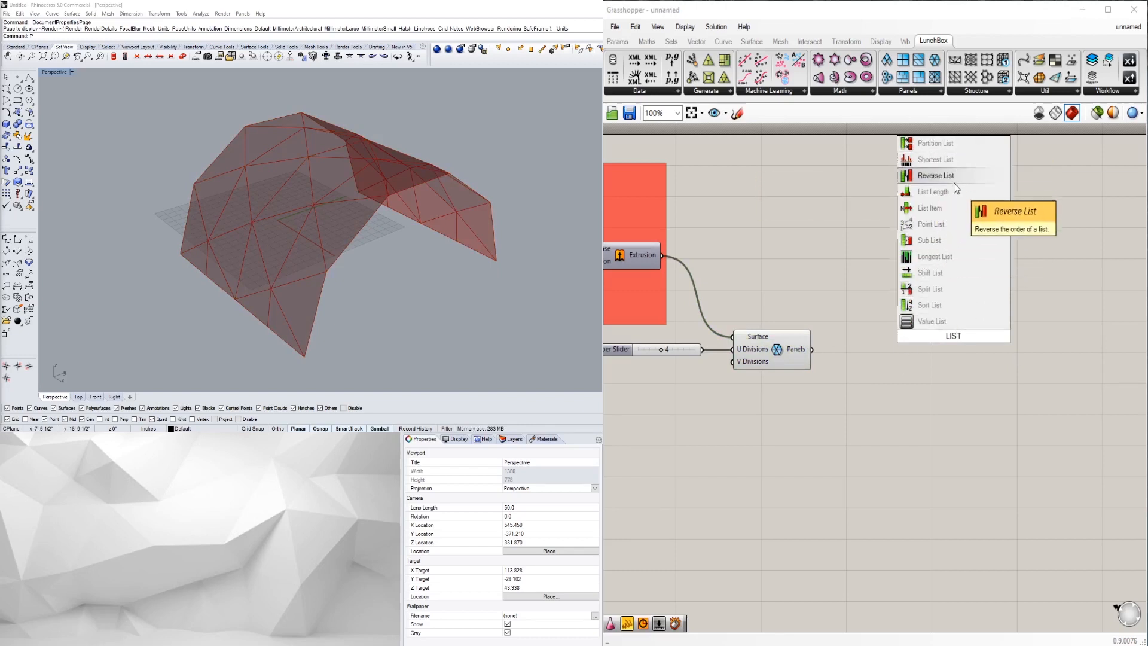
pyautogui.click(957, 209)
pyautogui.moveTo(959, 346); pyautogui.dragTo(957, 381)
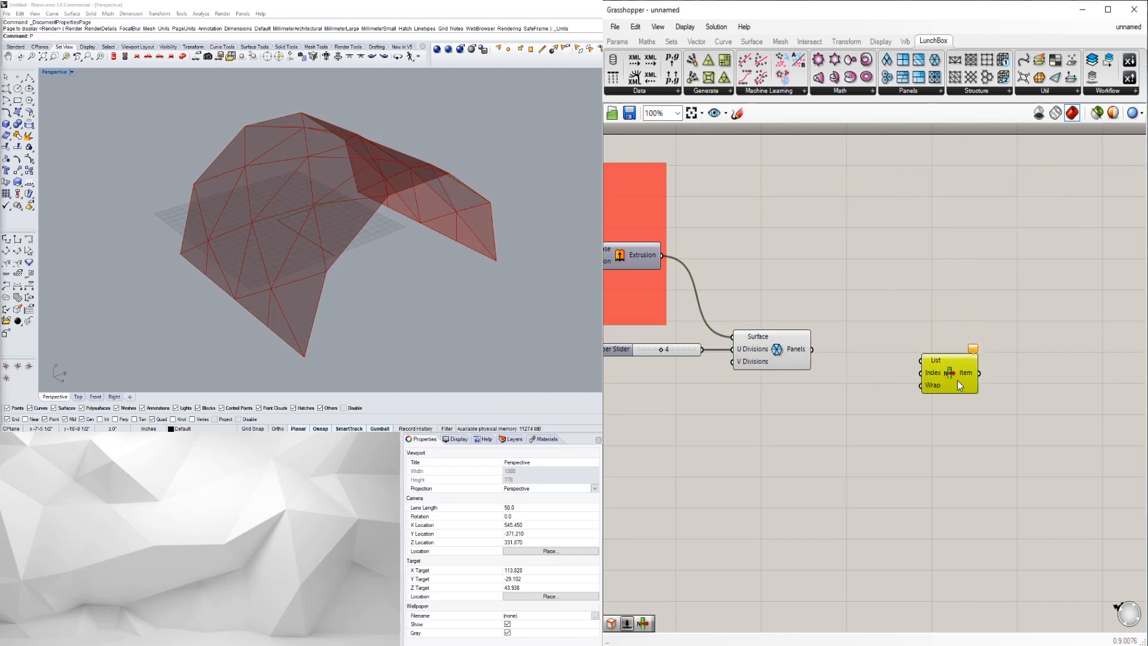
pyautogui.click(882, 385)
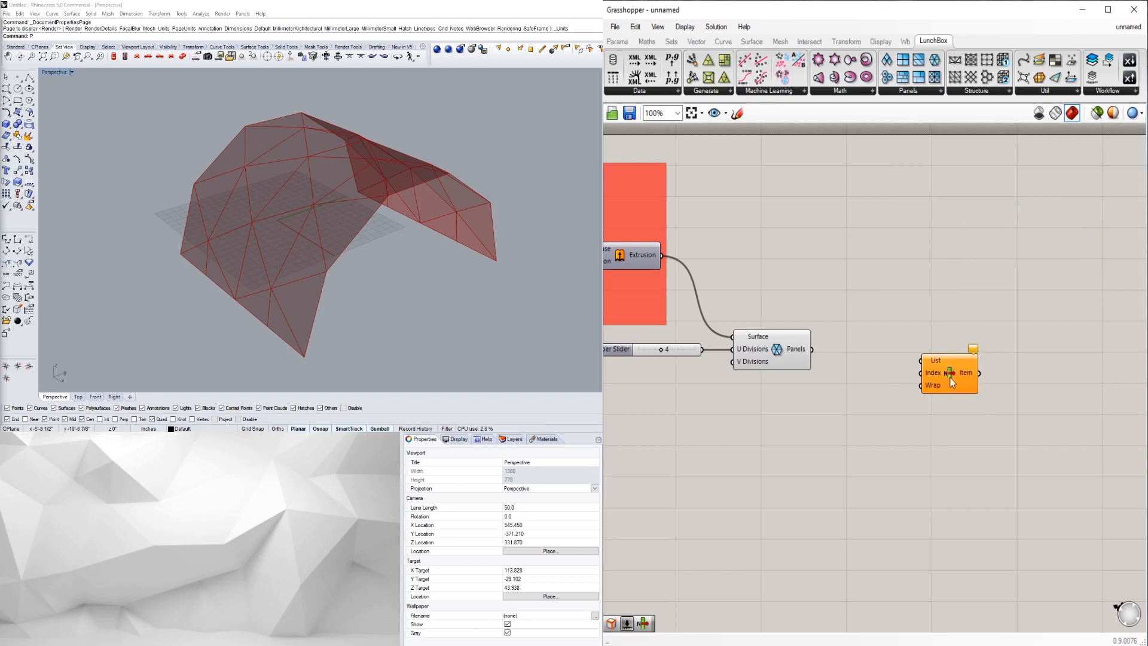
pyautogui.moveTo(916, 385); pyautogui.dragTo(899, 383)
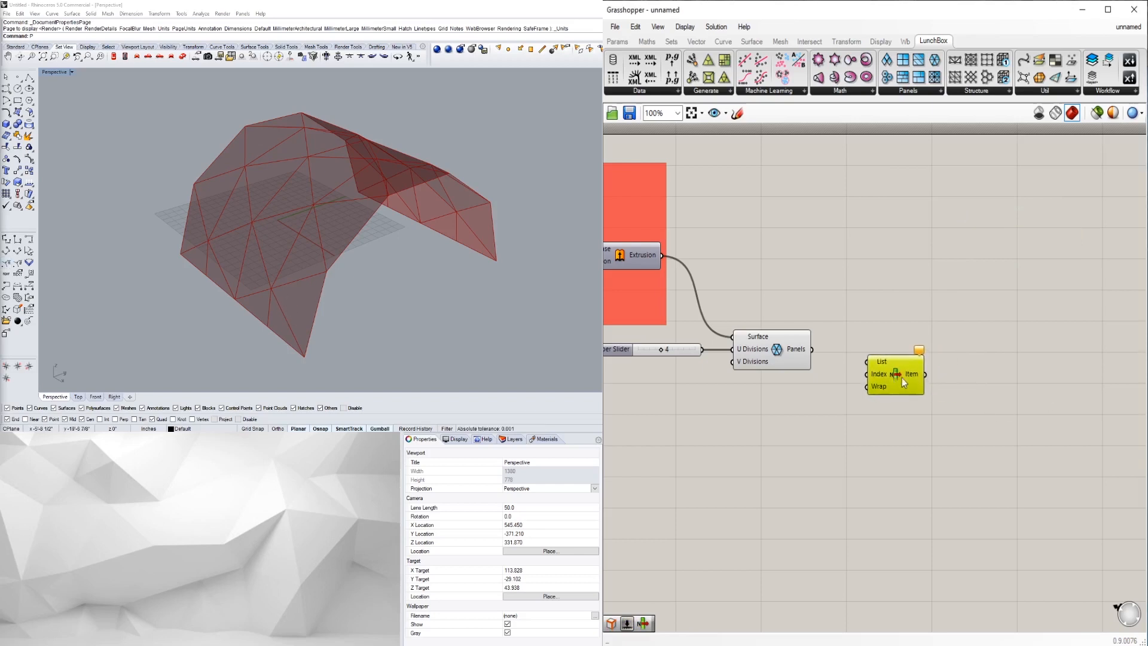
pyautogui.click(910, 451)
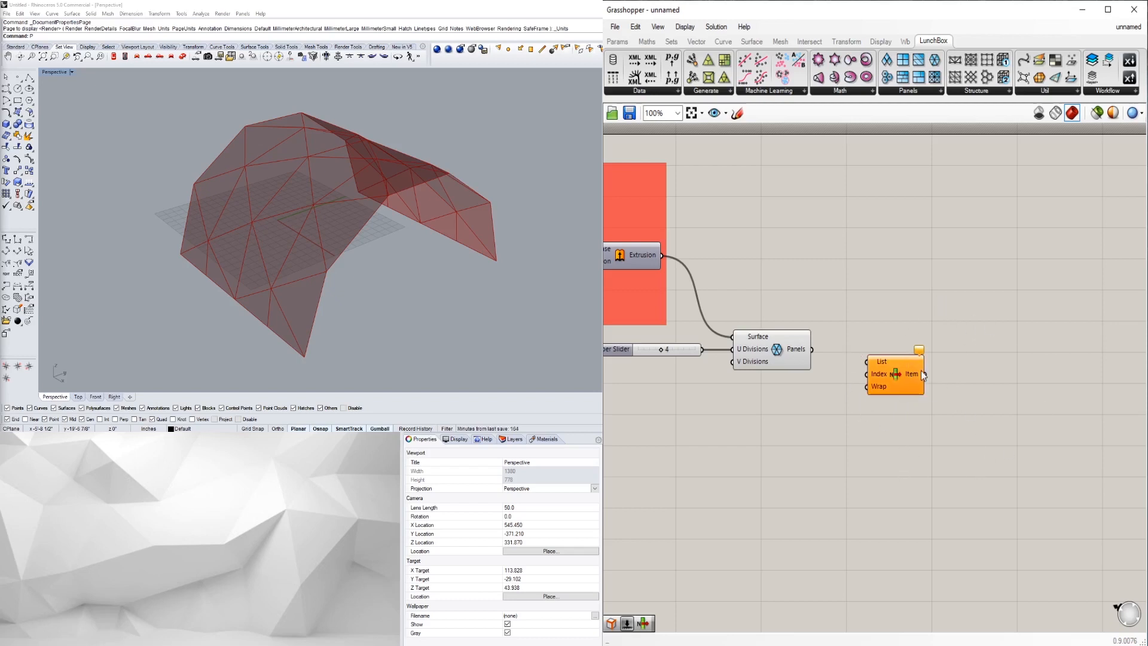
# - Wire the LunchBox Panels output into List Item's List input
pyautogui.click(805, 353)
pyautogui.click(848, 402)
pyautogui.moveTo(812, 350); pyautogui.dragTo(877, 387)
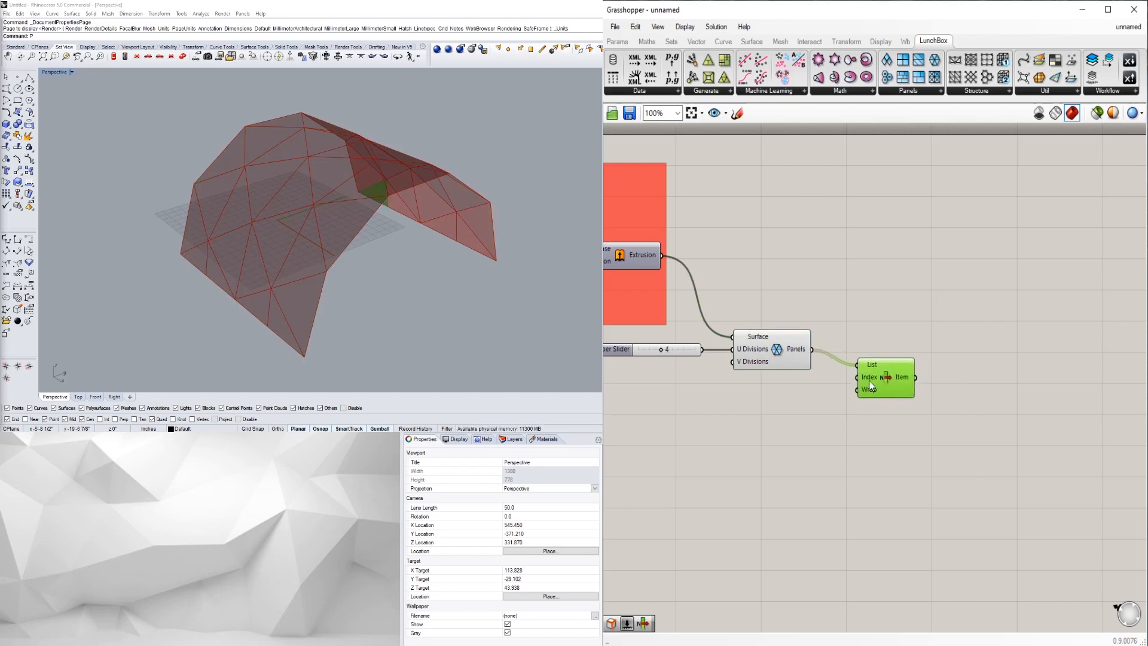
pyautogui.moveTo(866, 385)
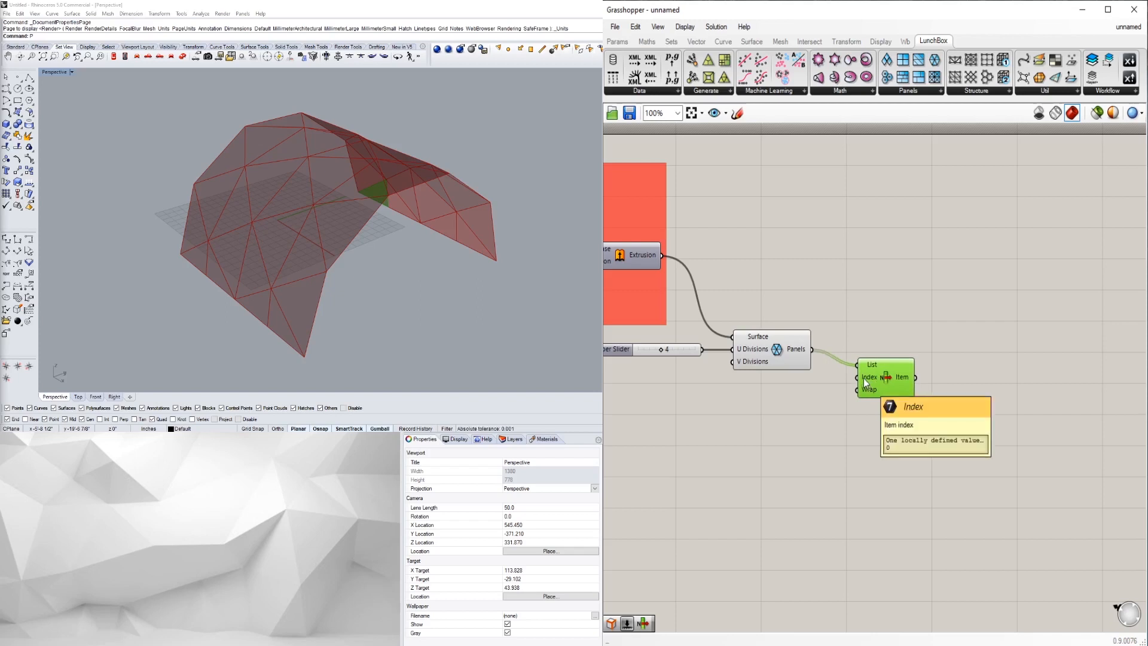
# - Add a Number Slider and connect it to List Item's Index input
pyautogui.click(765, 393)
pyautogui.doubleClick(764, 392)
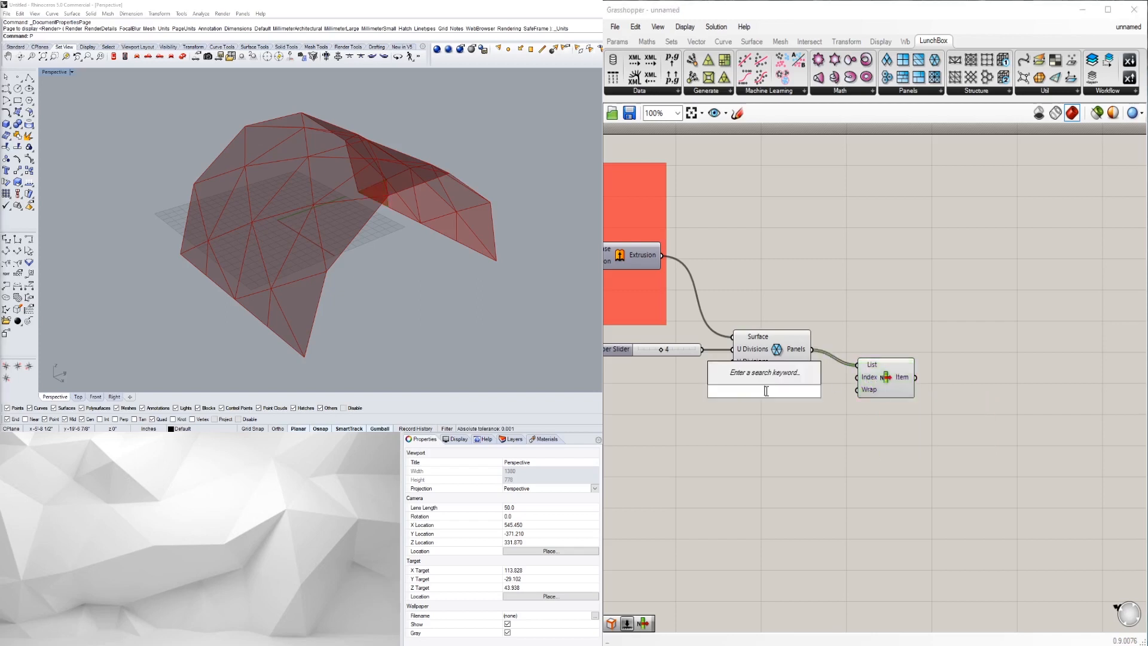
pyautogui.write('5')
pyautogui.press('Return')
pyautogui.moveTo(845, 384); pyautogui.dragTo(860, 377)
# - Try index values 0 and 3, then set the panel index to 2
pyautogui.moveTo(788, 392)
pyautogui.mouseDown()
pyautogui.moveTo(759, 396)
pyautogui.moveTo(778, 396)
pyautogui.mouseUp()
pyautogui.moveTo(276, 259); pyautogui.dragTo(12, 264, button='right')
pyautogui.moveTo(784, 394); pyautogui.dragTo(751, 390)
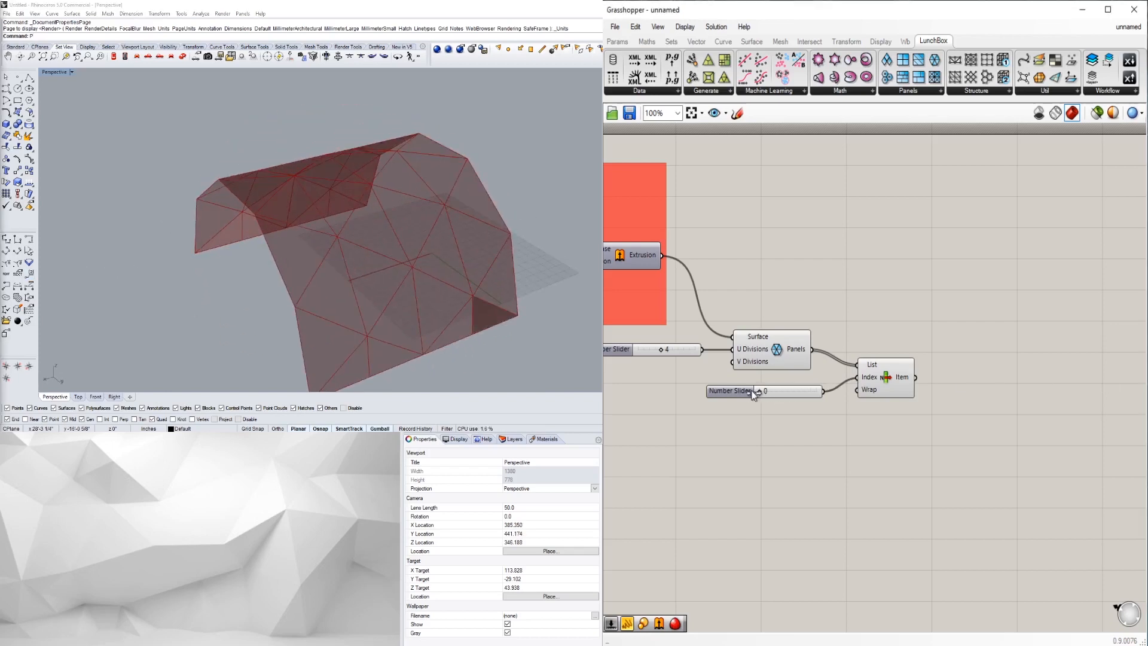
pyautogui.click(872, 379)
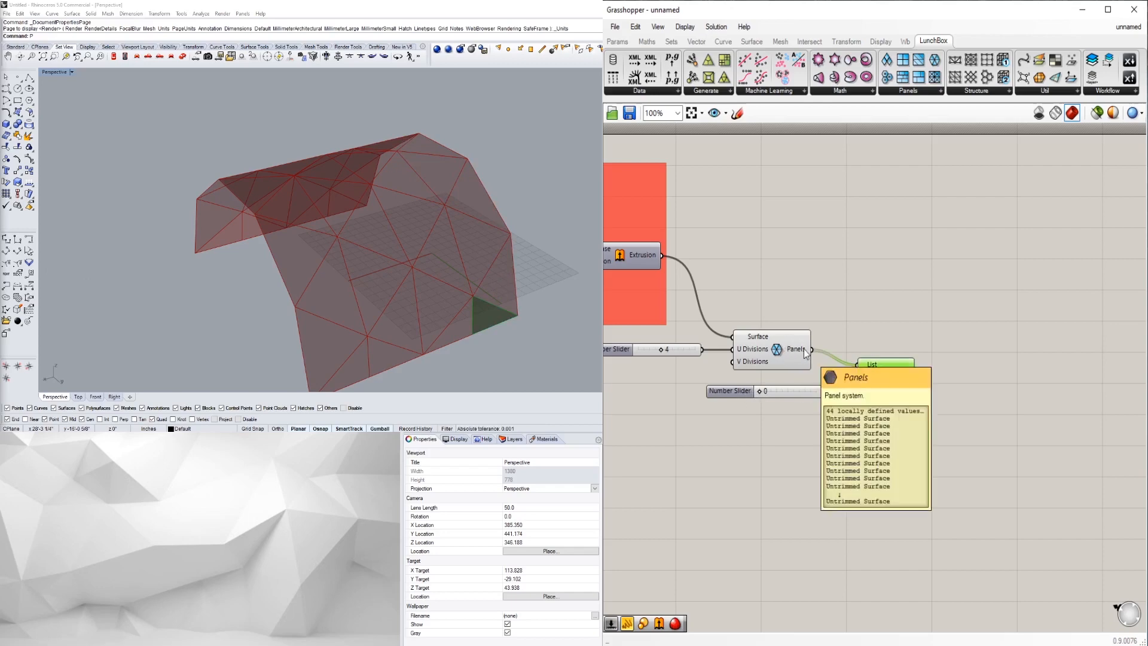
pyautogui.moveTo(863, 384); pyautogui.dragTo(842, 390)
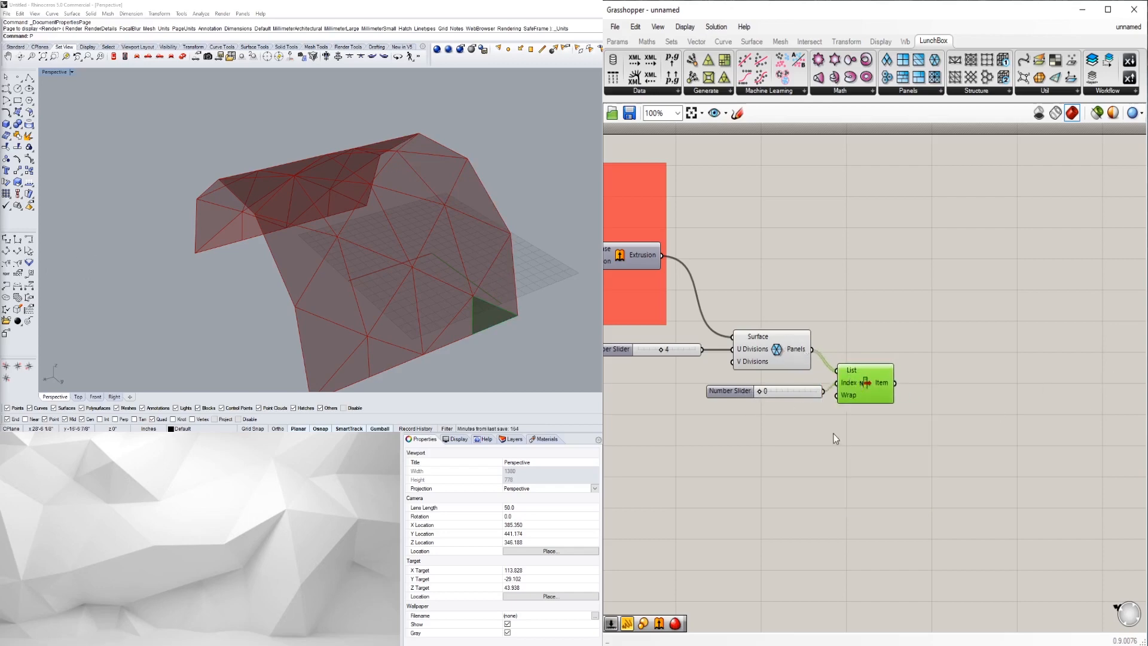
pyautogui.moveTo(759, 392); pyautogui.dragTo(770, 390)
# - Orbit the view and select the Panels component to compare all panels with the chosen one
pyautogui.moveTo(419, 251); pyautogui.dragTo(353, 254, button='right')
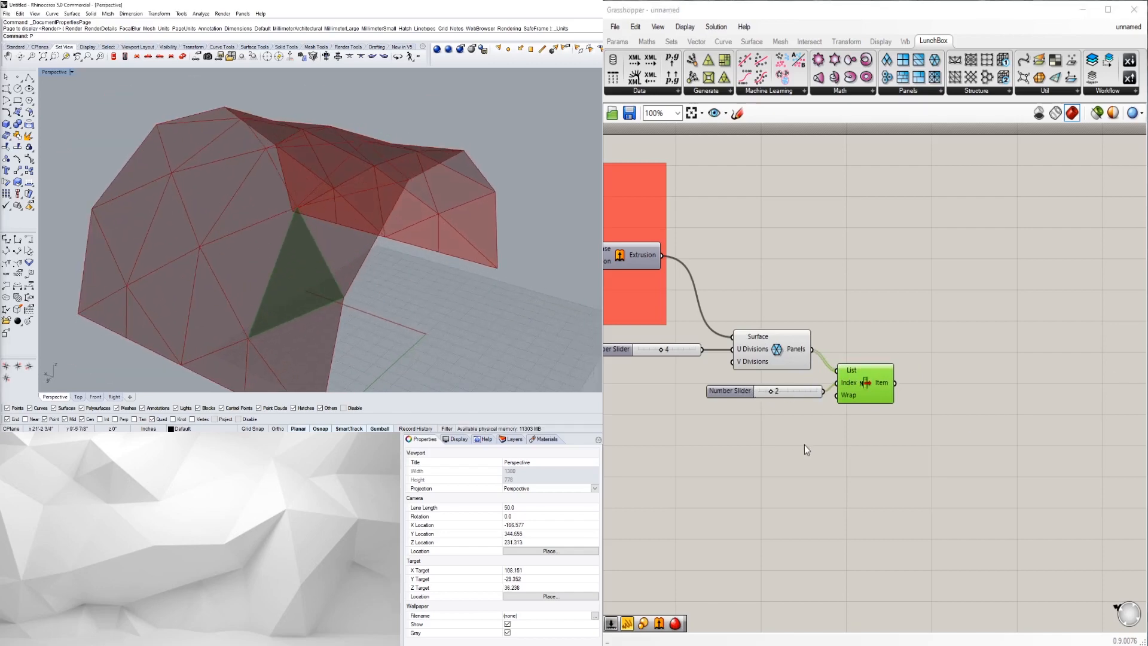
pyautogui.scroll(-1, 854, 371)
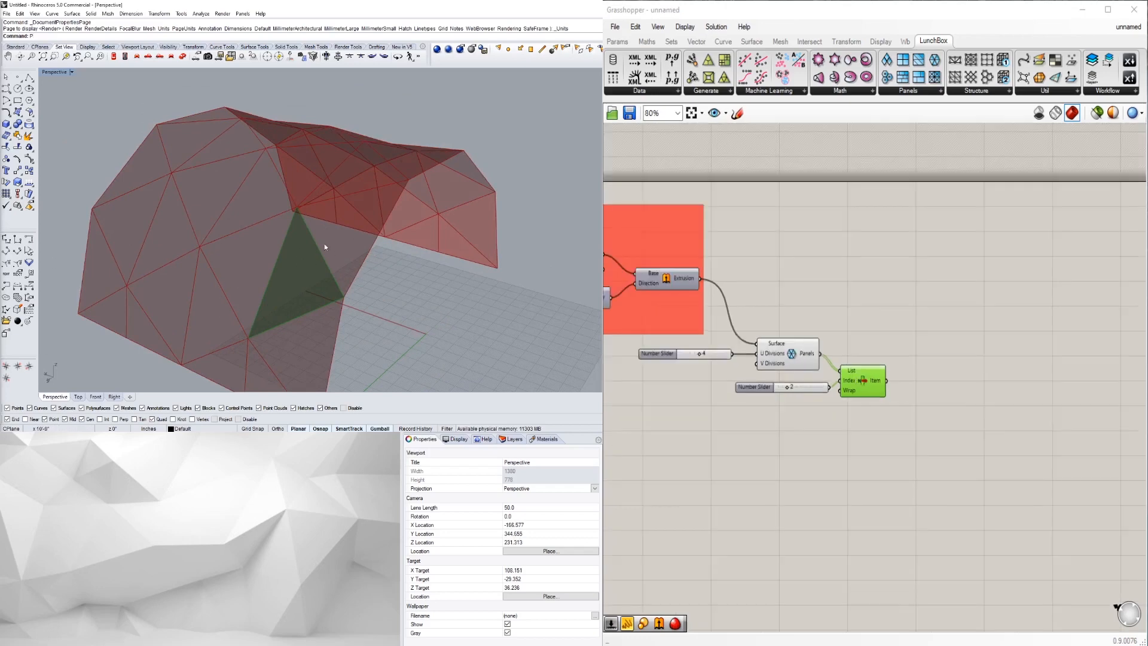
pyautogui.scroll(-1, 861, 372)
pyautogui.moveTo(860, 372); pyautogui.dragTo(960, 372, button='right')
pyautogui.scroll(1, 960, 373)
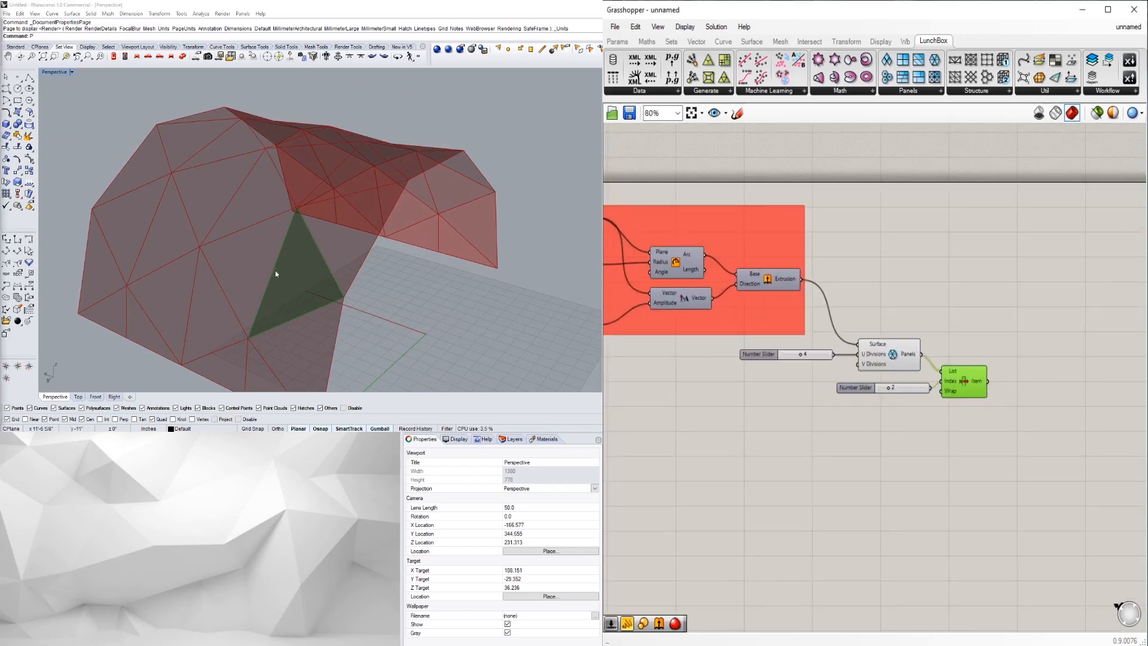
pyautogui.click(907, 355)
pyautogui.click(961, 436)
pyautogui.scroll(1, 964, 380)
pyautogui.rightClick(877, 347)
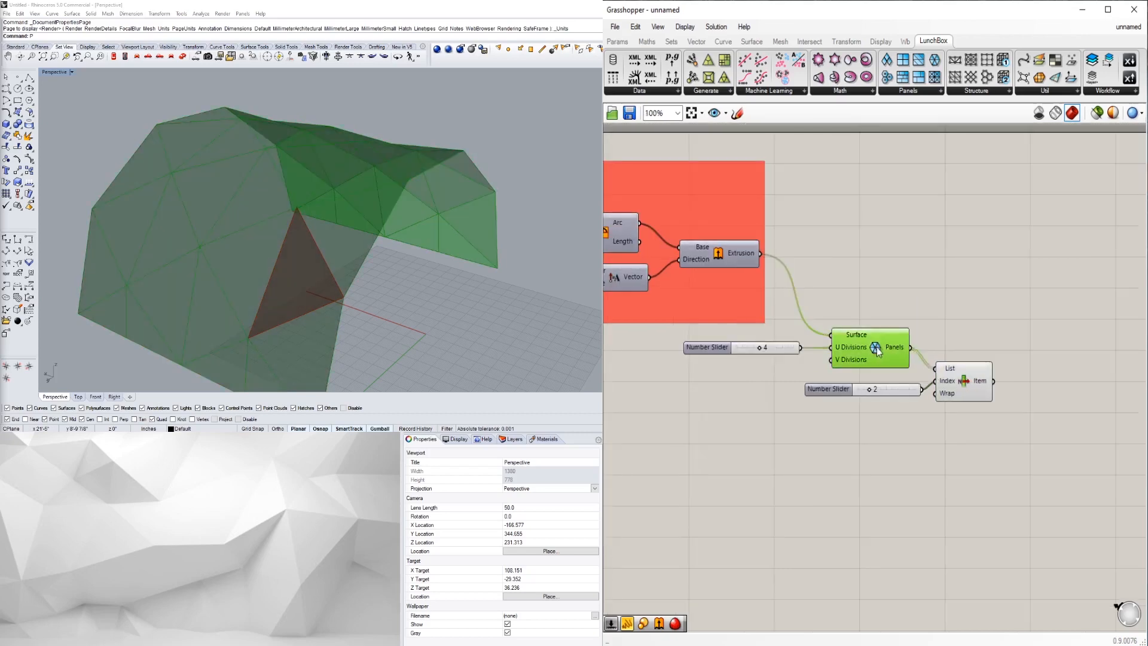
# - Turn off the Panels preview so only List Item's chosen triangle is highlighted
pyautogui.click(910, 372)
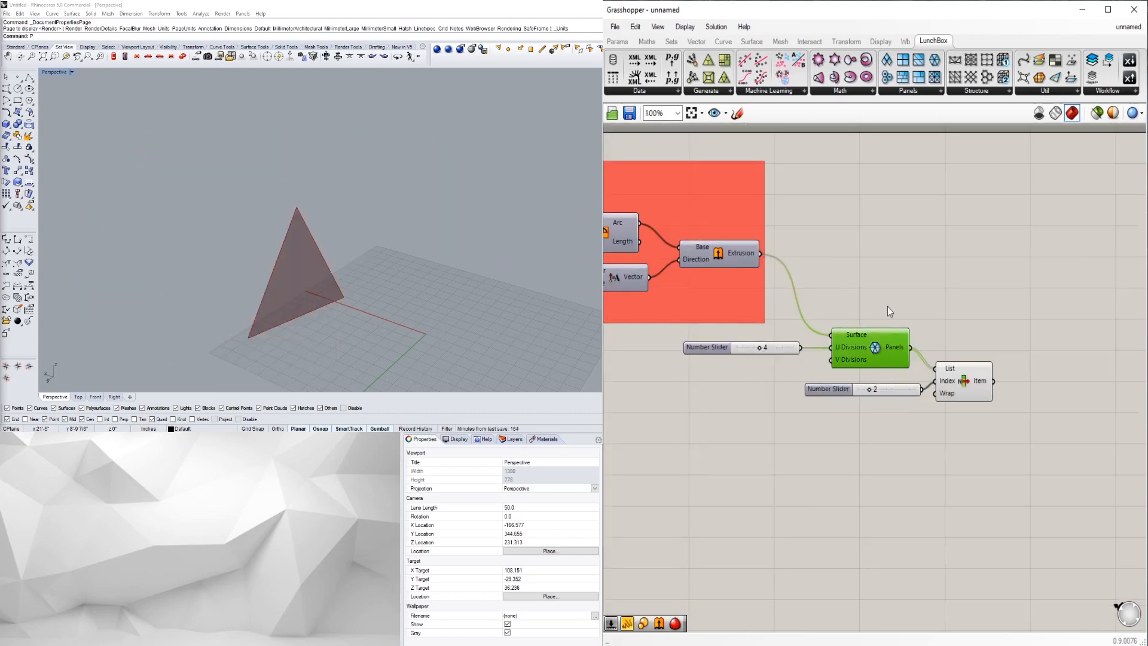
pyautogui.click(960, 375)
pyautogui.moveTo(333, 213); pyautogui.dragTo(367, 246, button='right')
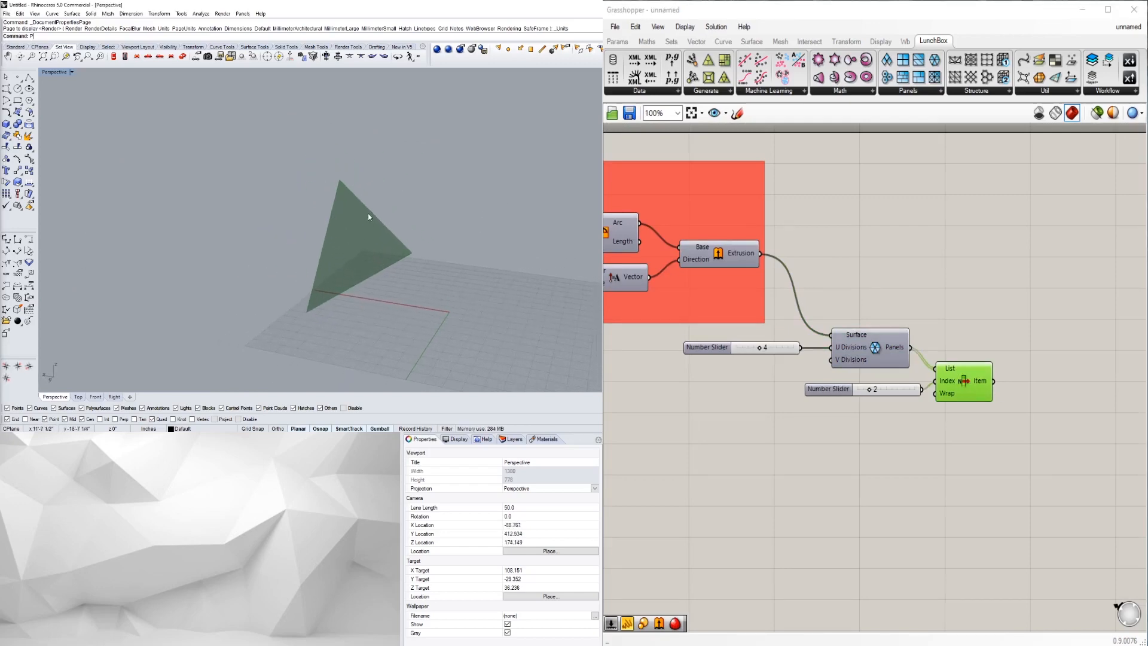
pyautogui.click(1060, 372)
pyautogui.moveTo(1059, 368); pyautogui.dragTo(1039, 336, button='right')
pyautogui.moveTo(966, 362); pyautogui.dragTo(931, 350, button='right')
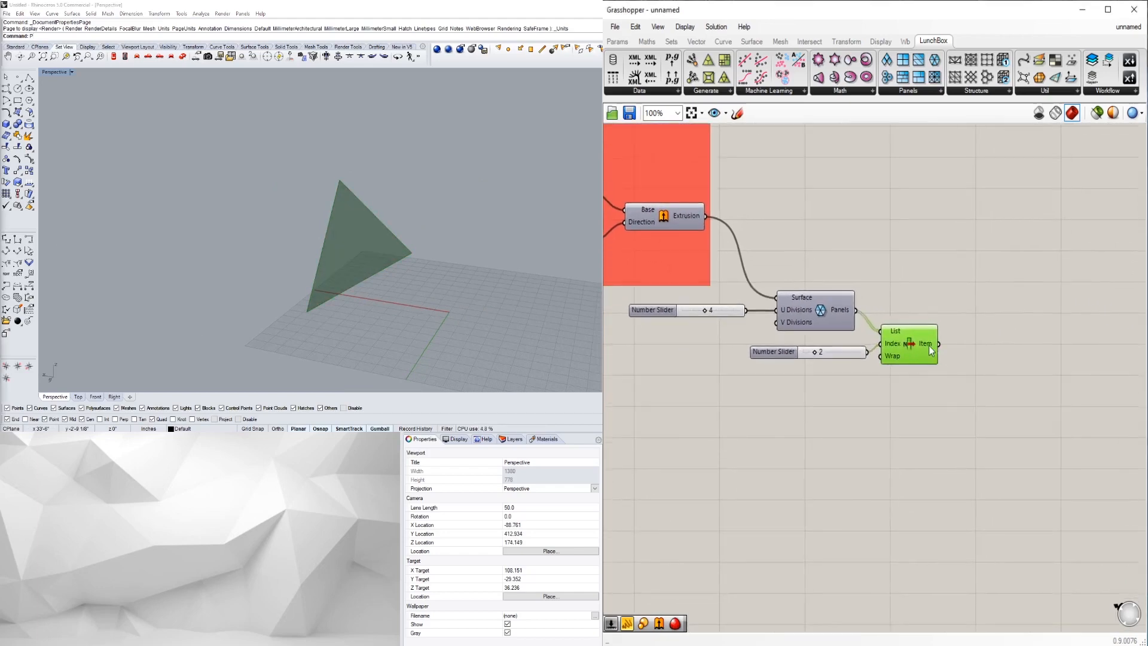
pyautogui.click(1016, 399)
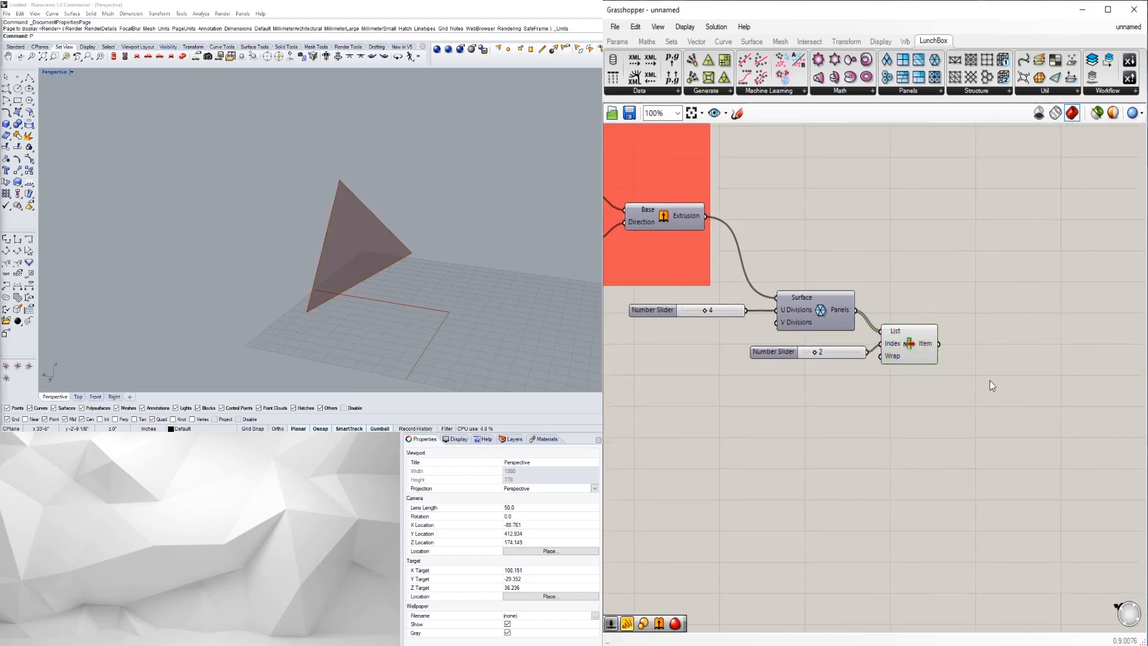
# - Add a Deconstruct Brep component fed by List Item's Item output
pyautogui.doubleClick(963, 343)
pyautogui.write('EDC')
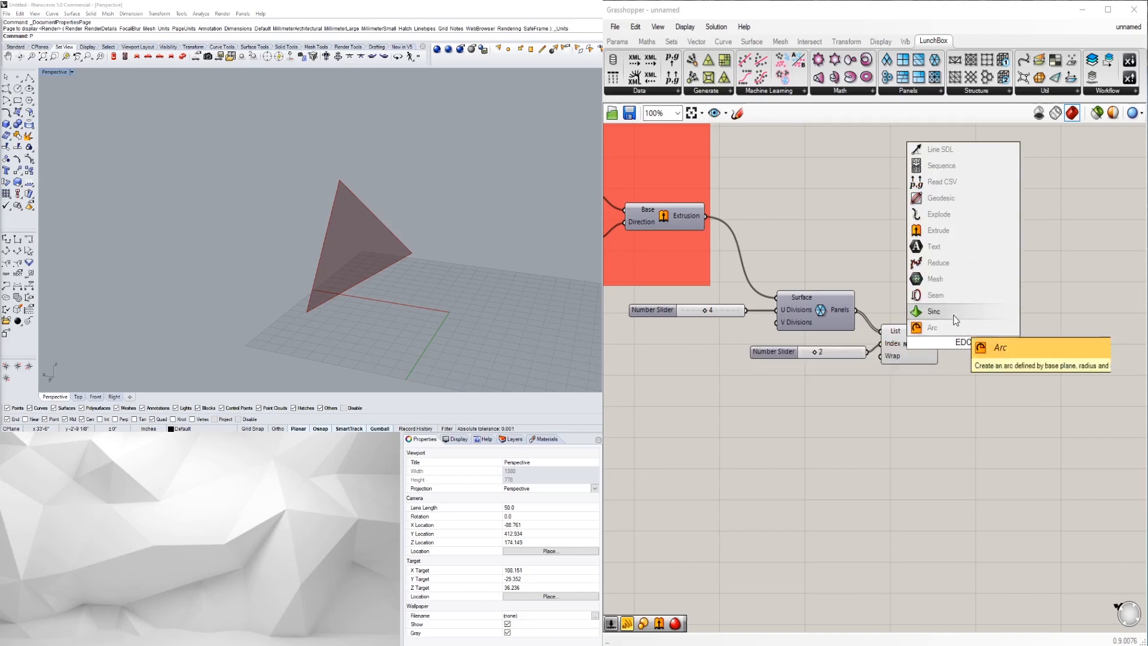
pyautogui.press('BackSpace')
pyautogui.press('BackSpace')
pyautogui.press('BackSpace')
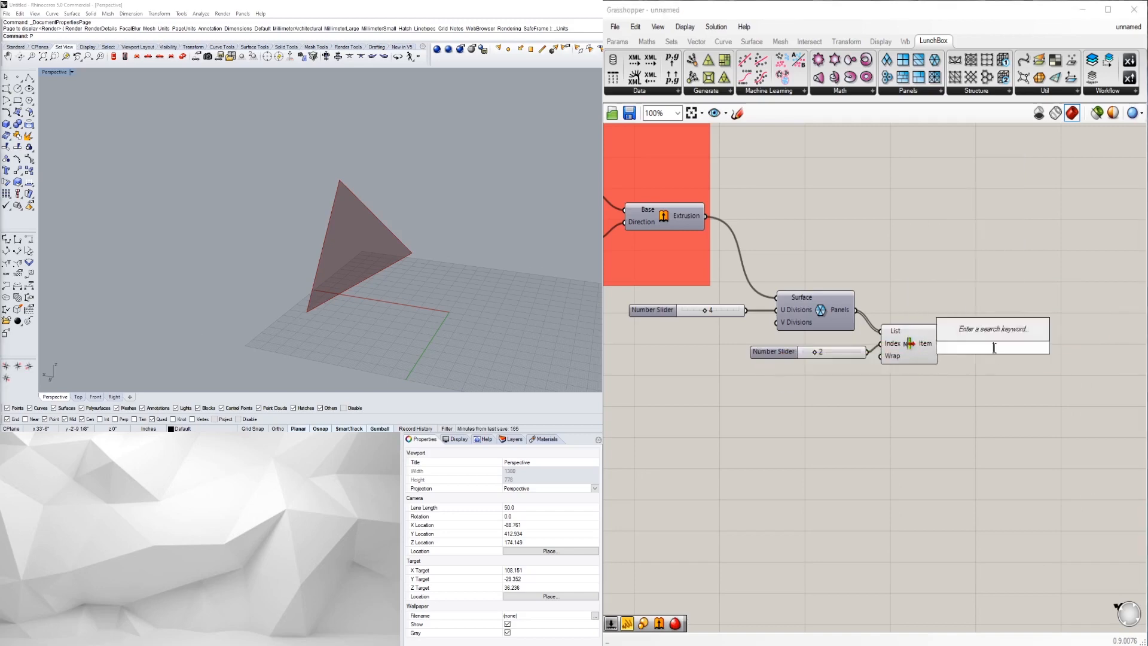
pyautogui.write('DEC')
pyautogui.click(981, 252)
pyautogui.moveTo(939, 344); pyautogui.dragTo(992, 345)
pyautogui.click(1011, 400)
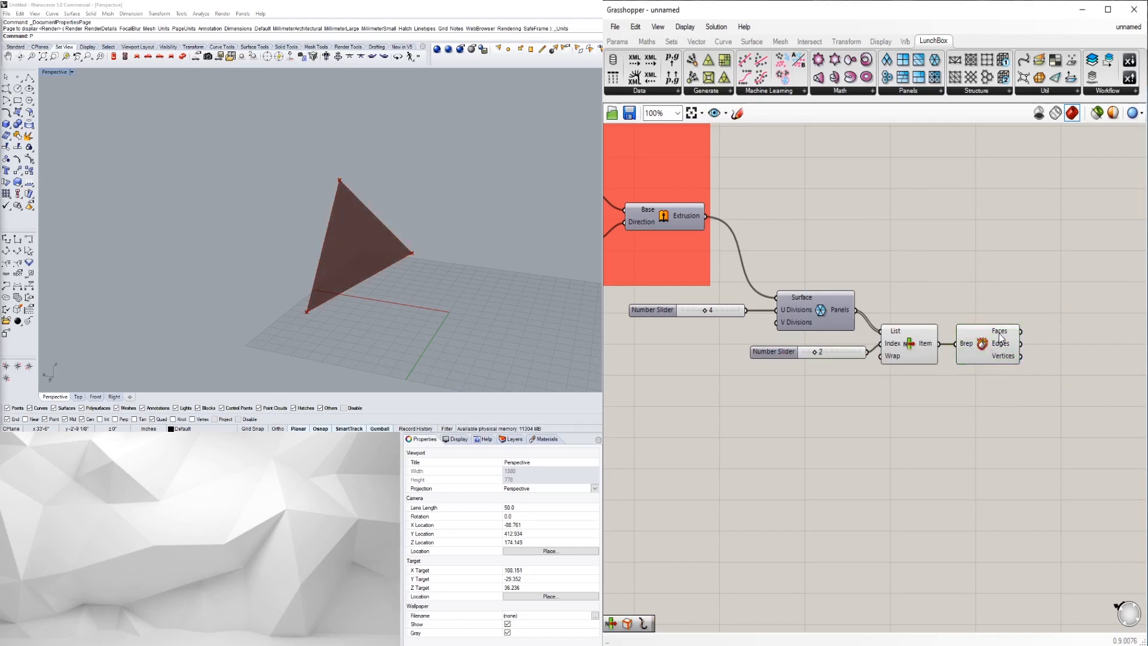
pyautogui.moveTo(999, 338)
# - Collect Deconstruct Brep's Edges output in a new Curve parameter
pyautogui.moveTo(1048, 435); pyautogui.dragTo(990, 442, button='right')
pyautogui.scroll(1, 951, 419)
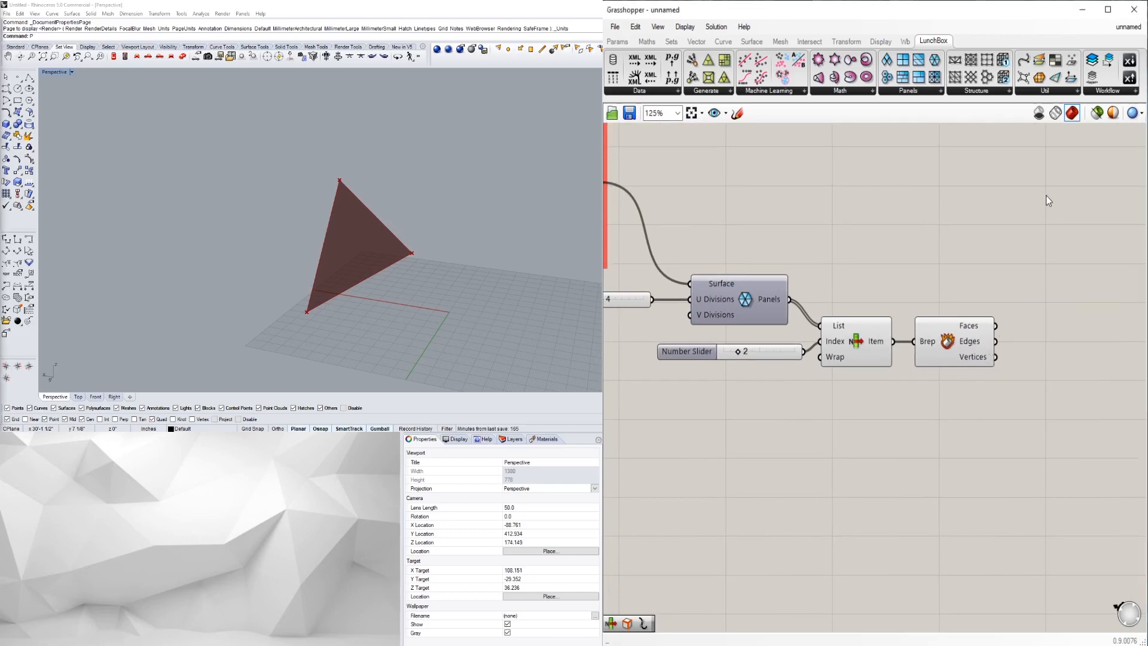
pyautogui.moveTo(1098, 323); pyautogui.dragTo(1039, 339, button='right')
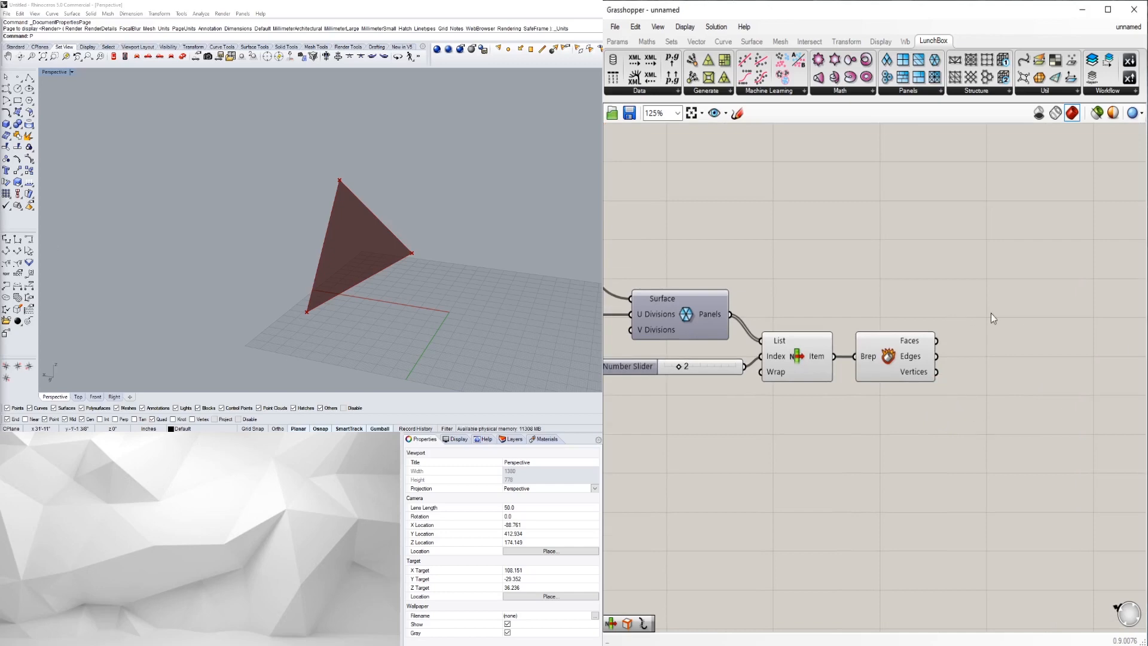
pyautogui.doubleClick(1002, 357)
pyautogui.write('CUR')
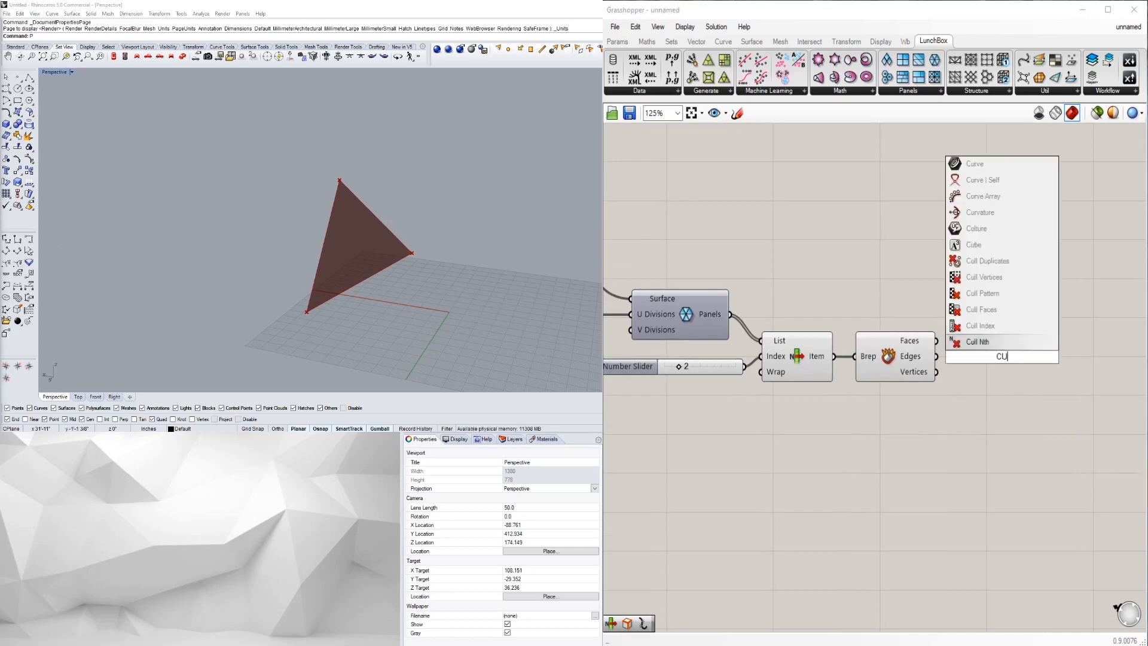
pyautogui.click(988, 311)
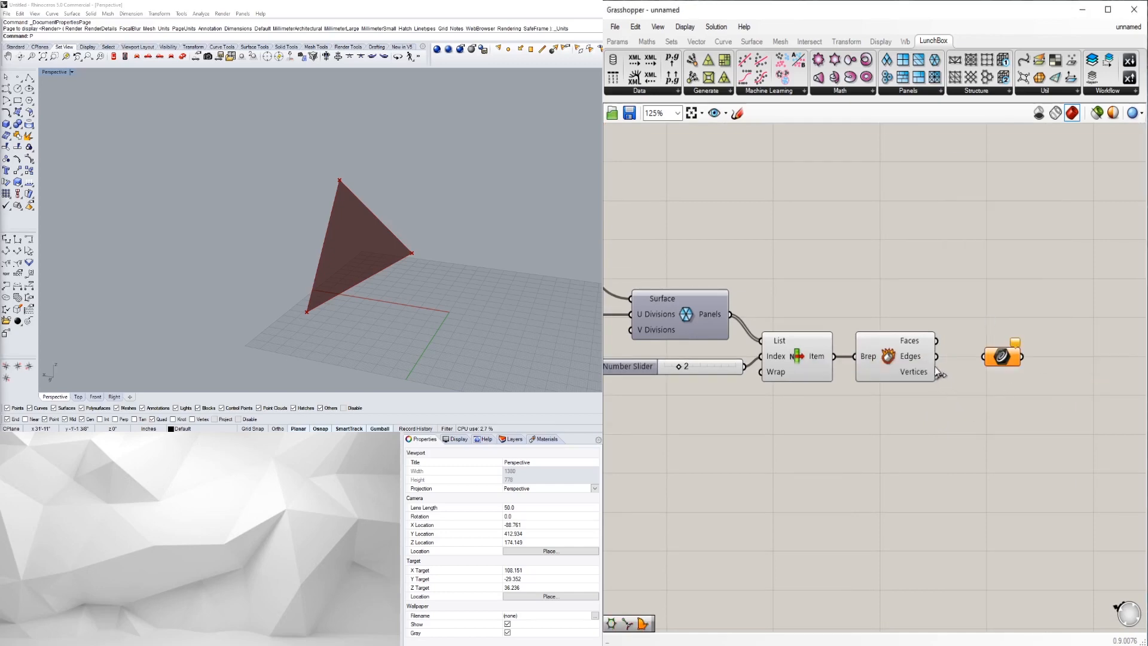
pyautogui.moveTo(945, 362); pyautogui.dragTo(984, 357)
pyautogui.moveTo(942, 433); pyautogui.dragTo(817, 333)
# - Disable the preview of List Item and Deconstruct Brep
pyautogui.middleClick(901, 311)
pyautogui.click(936, 272)
pyautogui.click(1024, 310)
# - Move the Curve parameter slightly left on the canvas
pyautogui.click(1005, 353)
pyautogui.moveTo(1110, 368); pyautogui.dragTo(1044, 366, button='right')
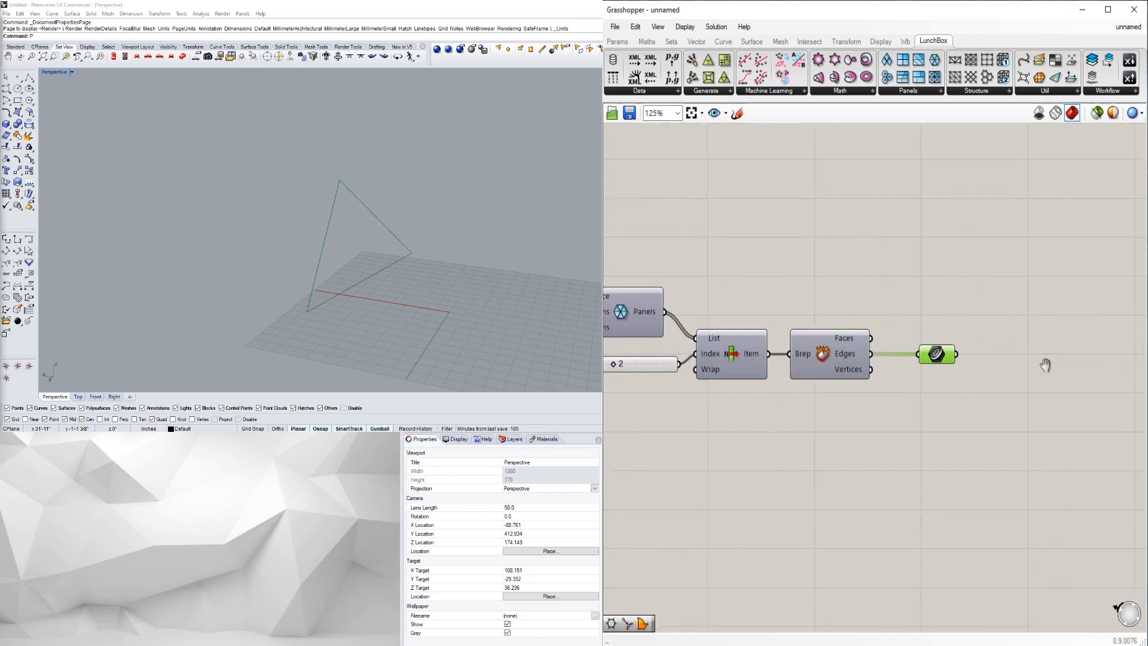
pyautogui.scroll(-2, 954, 383)
pyautogui.scroll(4, 950, 356)
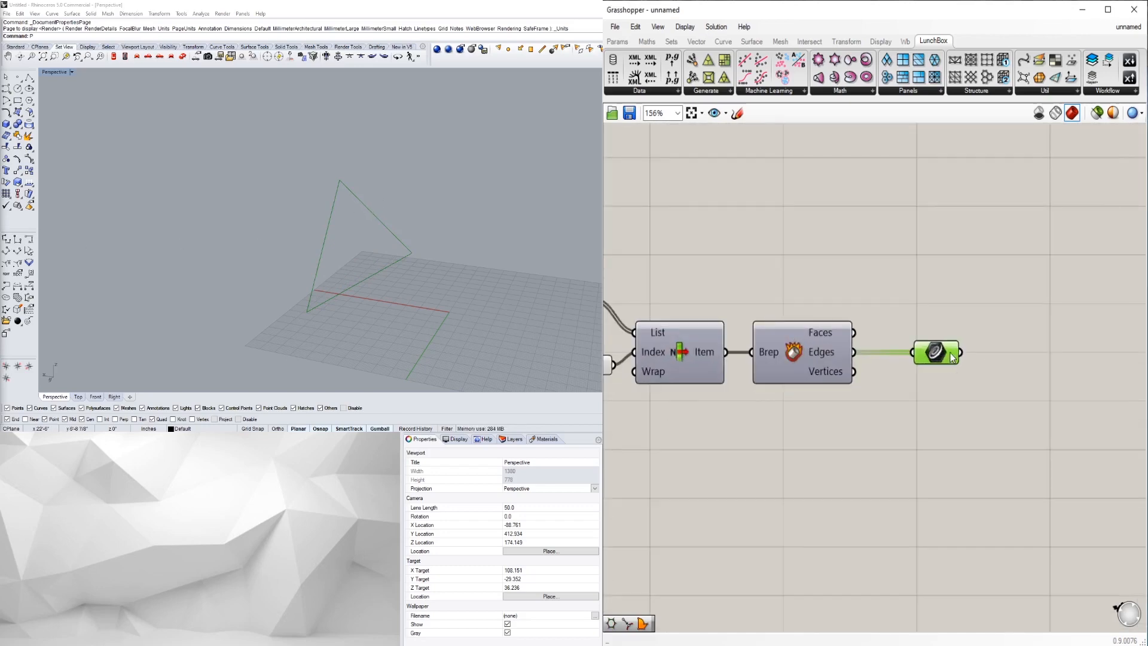
pyautogui.moveTo(952, 357)
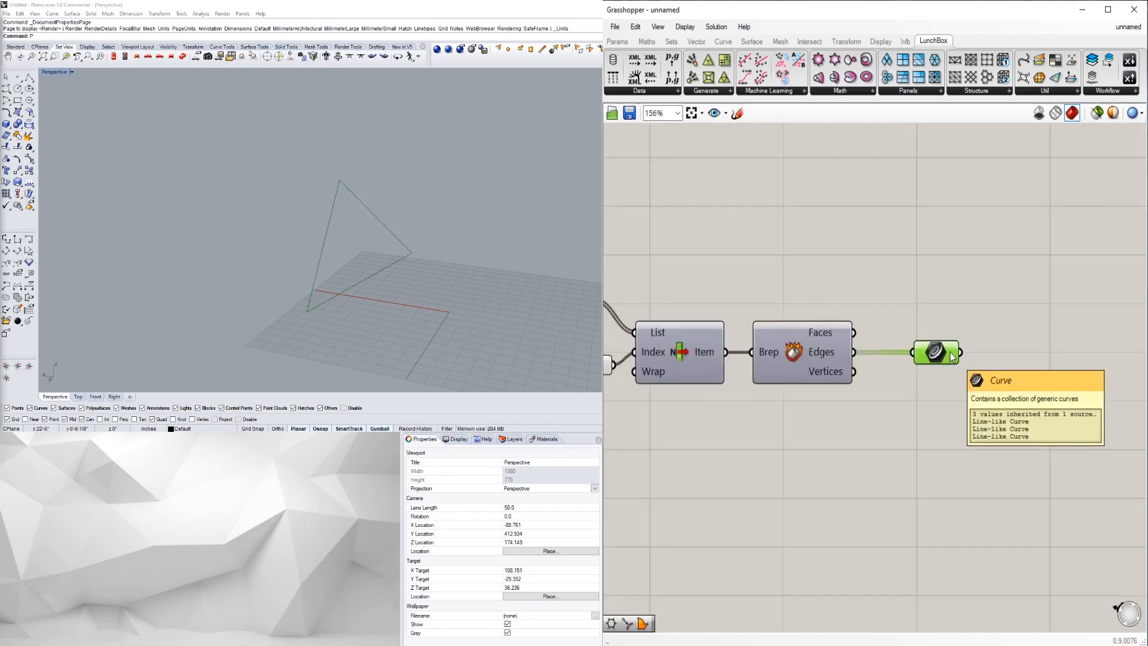
pyautogui.click(945, 370)
pyautogui.scroll(-2, 945, 371)
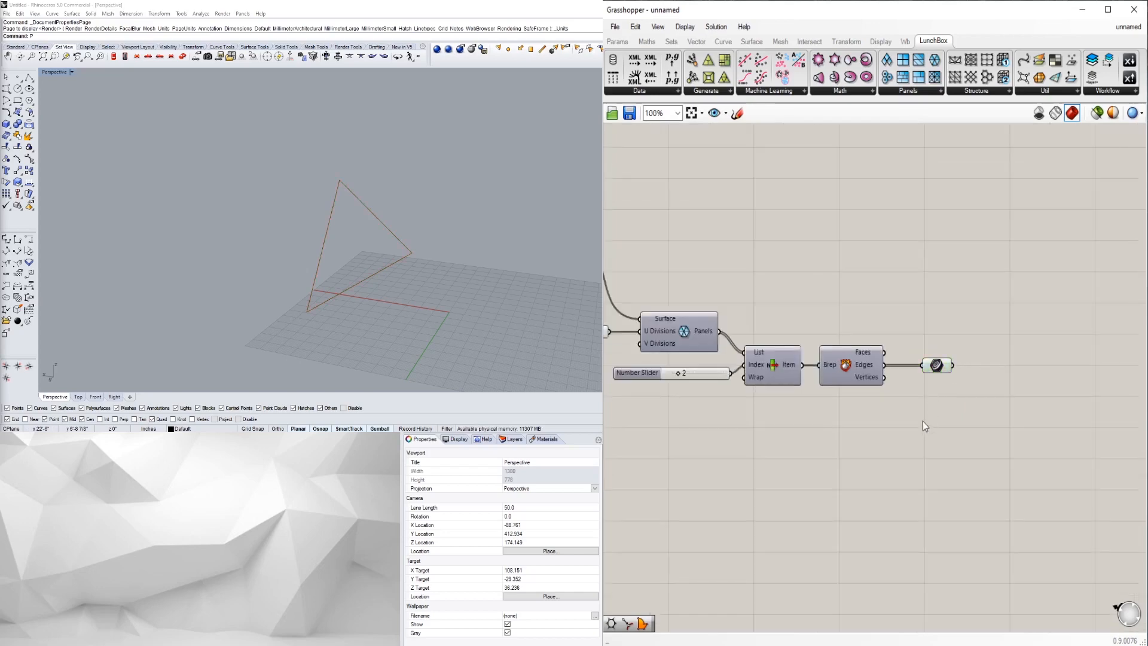
pyautogui.moveTo(953, 367); pyautogui.dragTo(934, 358)
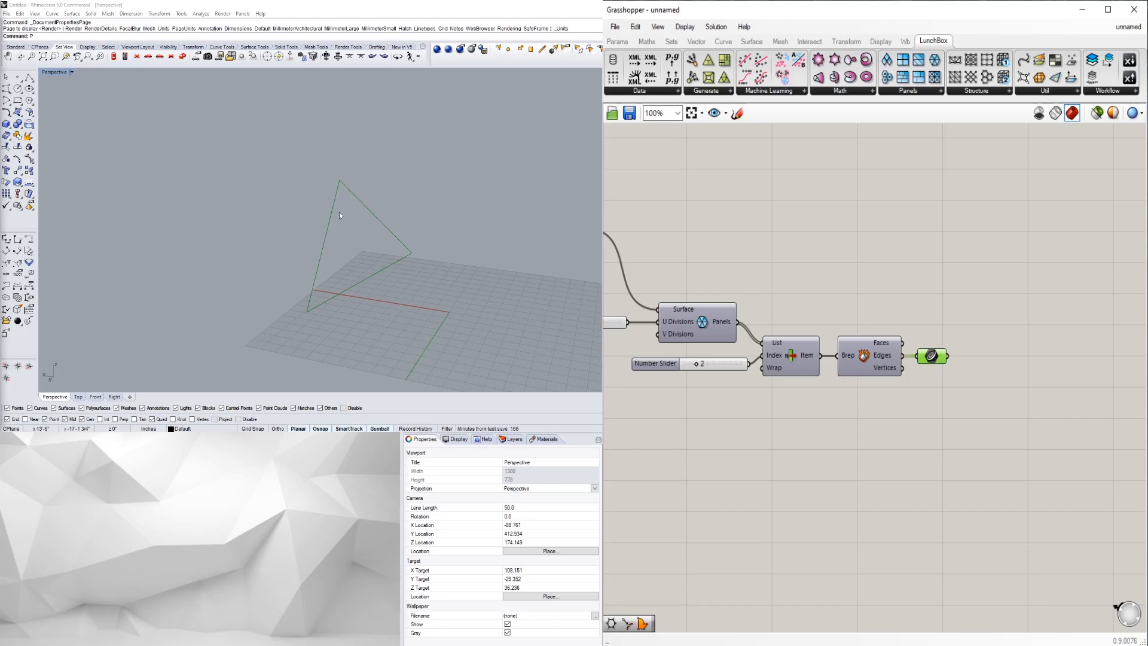
pyautogui.click(1045, 387)
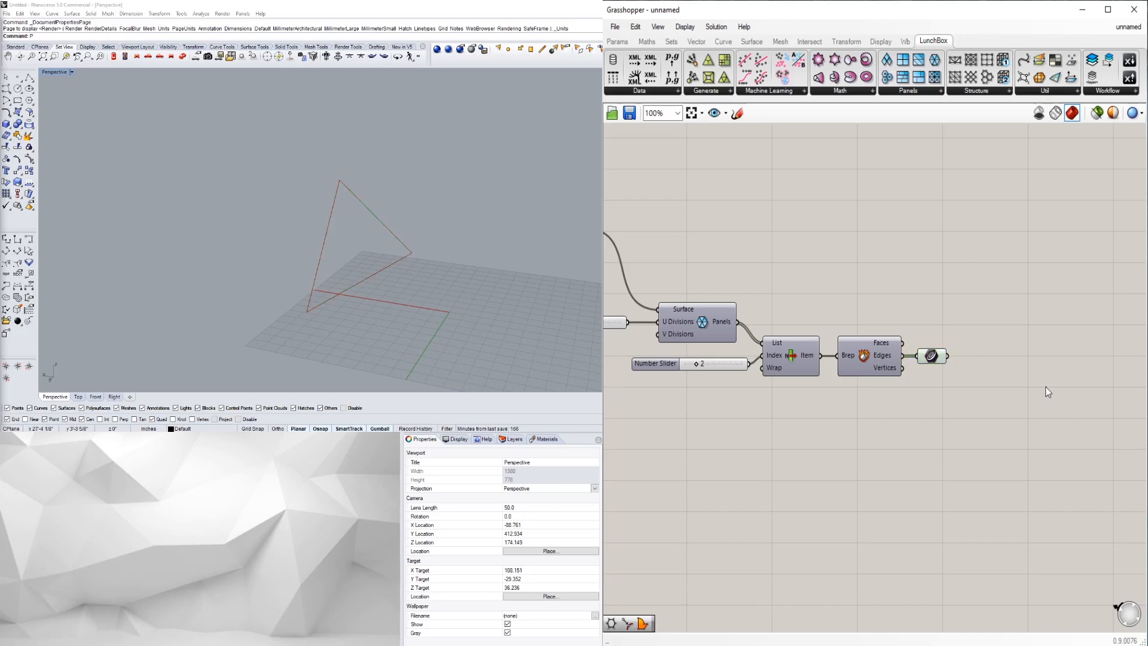
# - Add a Point On Curve component and feed the triangle's edge curves into it
pyautogui.doubleClick(1011, 345)
pyautogui.write('PO')
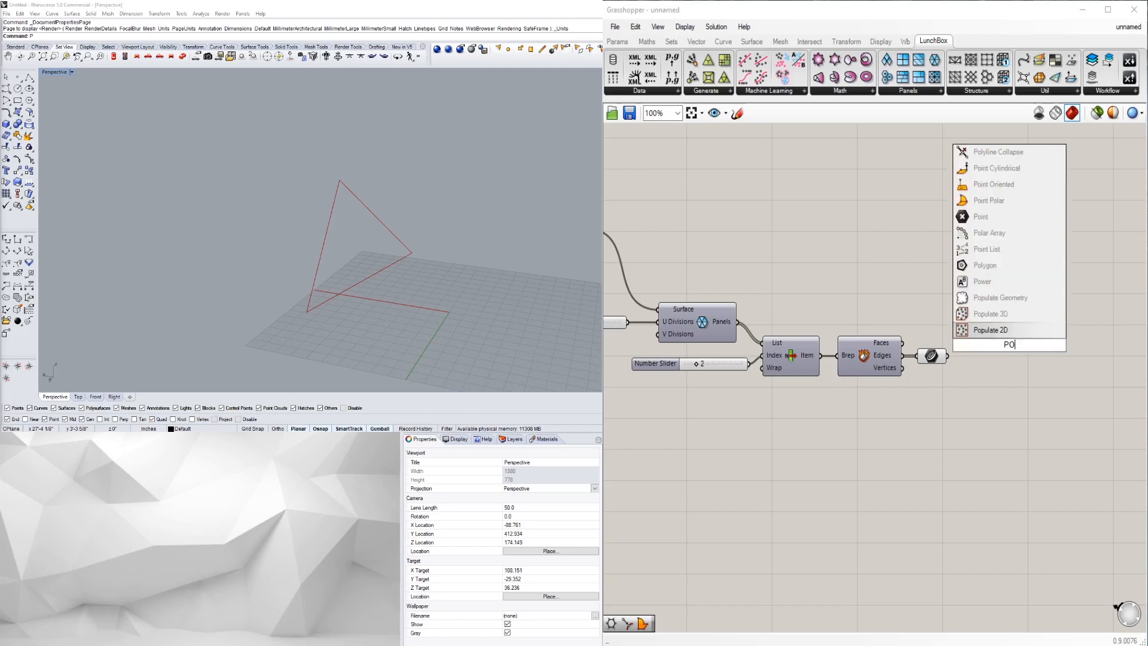
pyautogui.write('INTALONG')
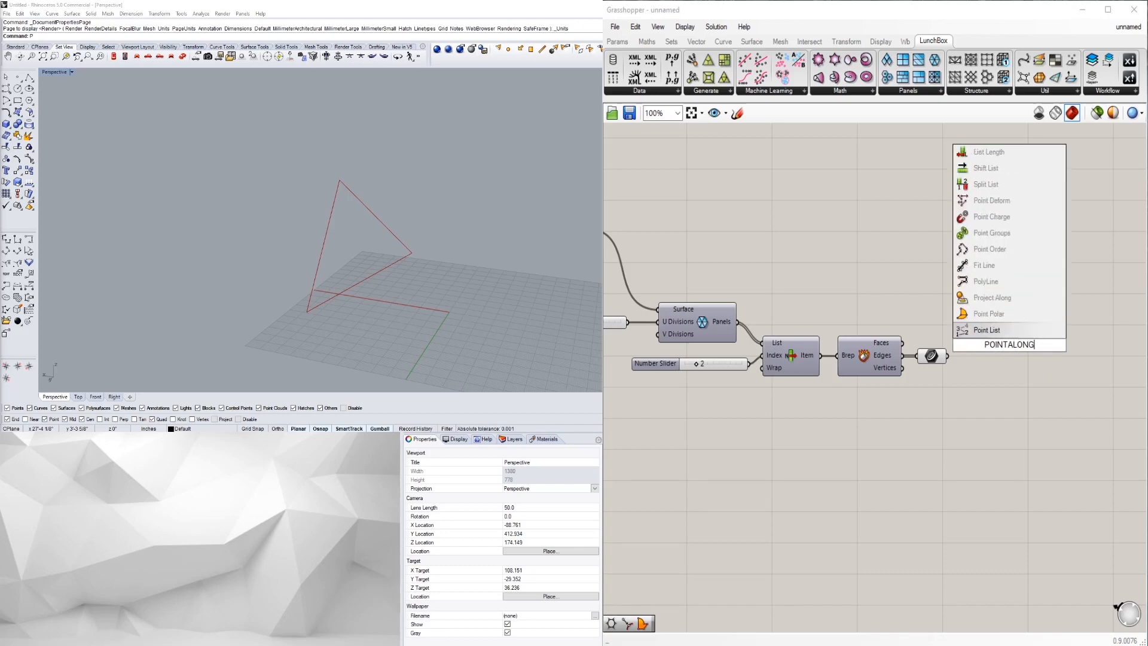
pyautogui.write('CURVE')
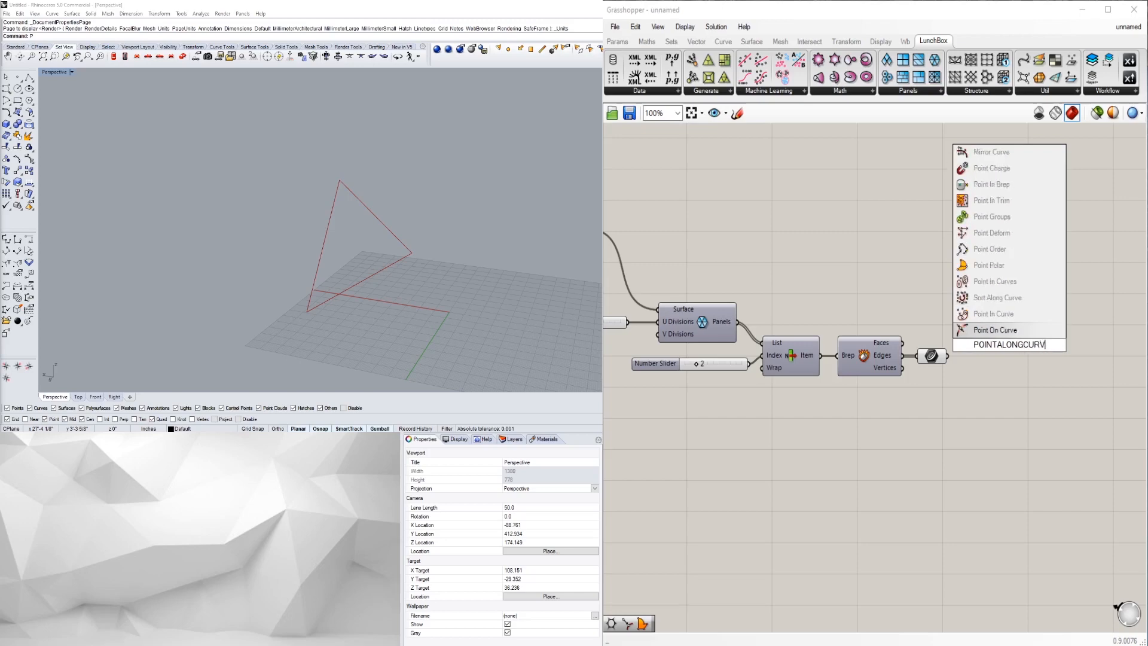
pyautogui.click(995, 330)
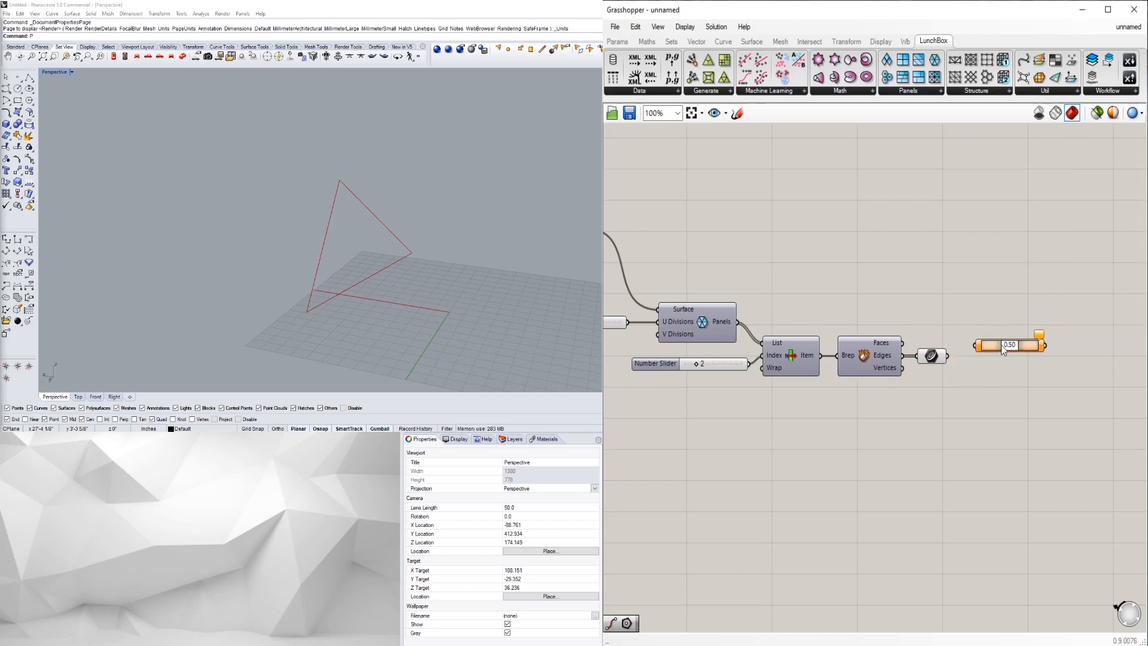
pyautogui.scroll(1, 1001, 346)
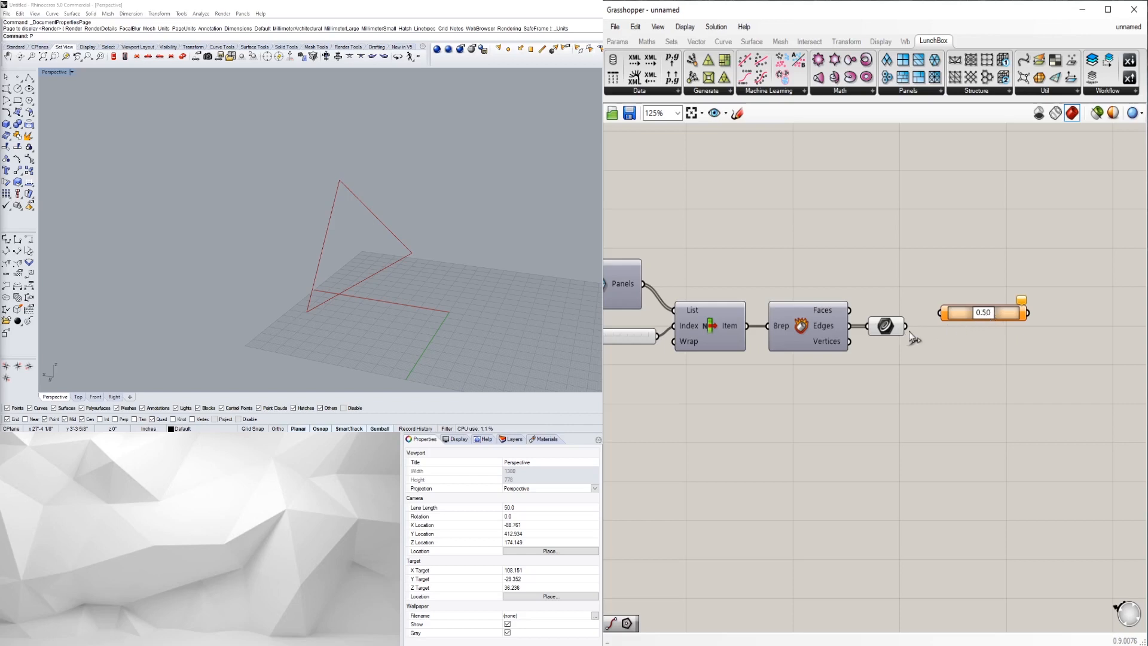
pyautogui.moveTo(905, 326); pyautogui.dragTo(940, 312)
pyautogui.moveTo(343, 252); pyautogui.dragTo(454, 220, button='right')
pyautogui.click(886, 327)
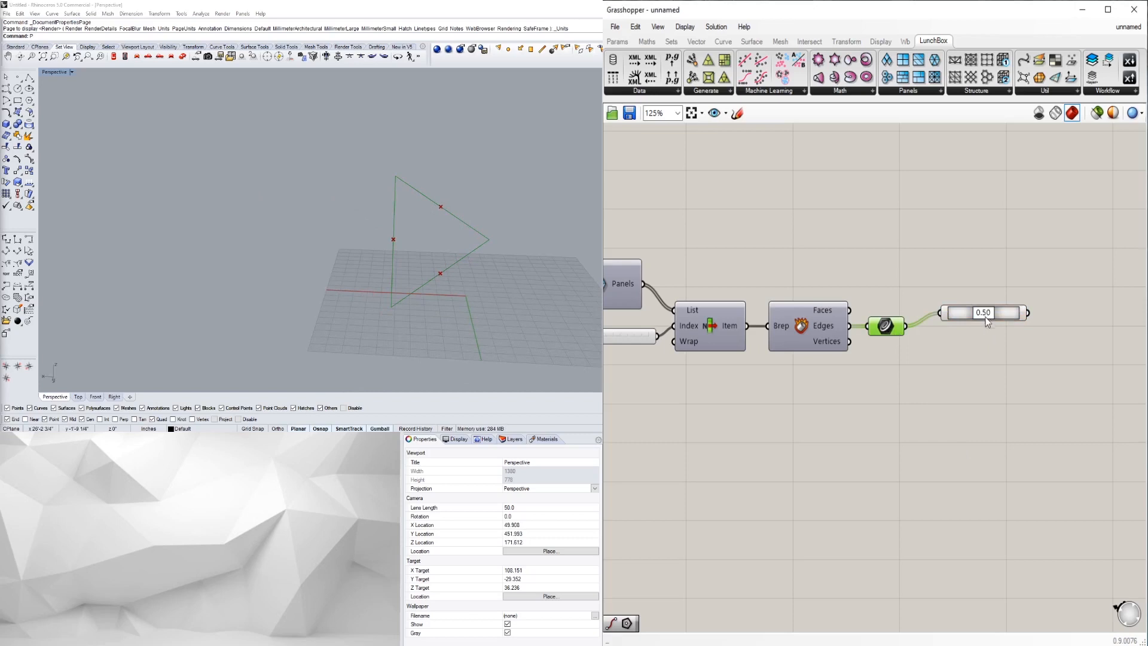
# - Slide the evaluated points along the edges and nudge Point On Curve lower
pyautogui.moveTo(983, 314)
pyautogui.mouseDown()
pyautogui.moveTo(997, 316)
pyautogui.moveTo(971, 317)
pyautogui.mouseUp()
pyautogui.moveTo(971, 317); pyautogui.dragTo(980, 317)
pyautogui.click(977, 330)
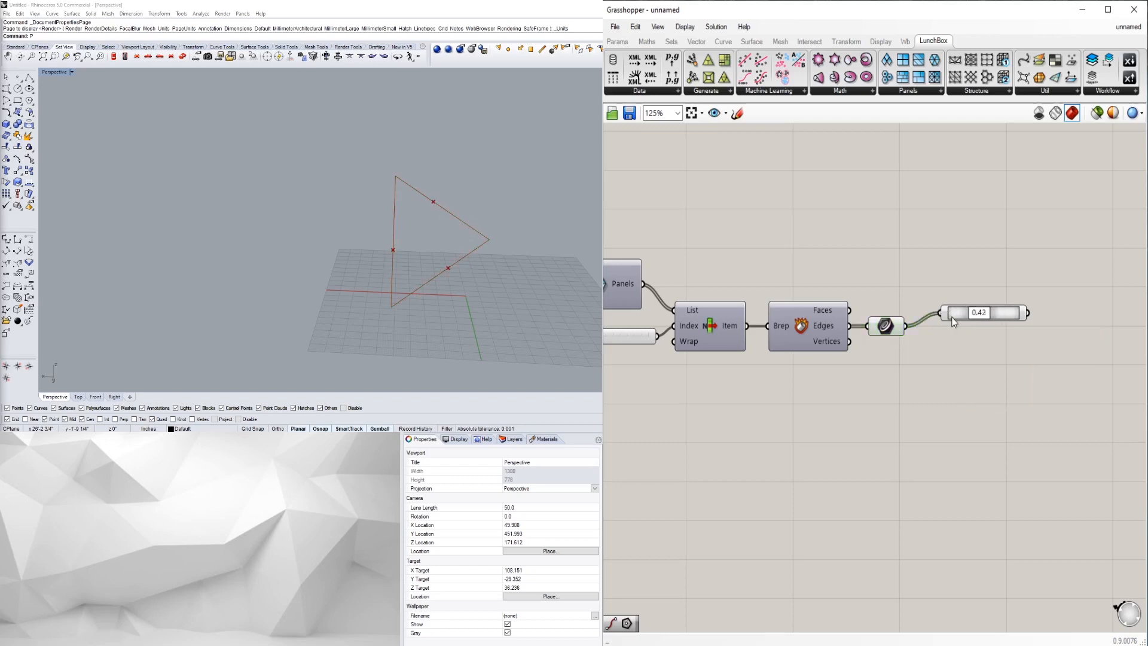
pyautogui.moveTo(952, 317); pyautogui.dragTo(953, 332)
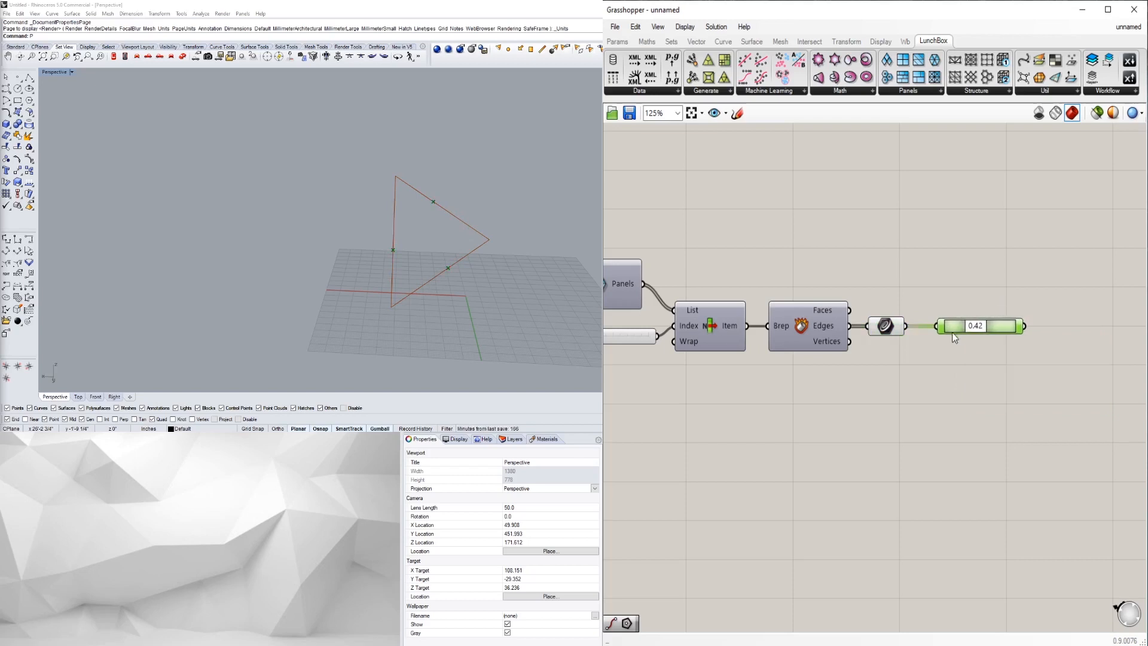
pyautogui.click(970, 366)
# - Set the Point On Curve parameter back to 0.50 to mark each edge midpoint
pyautogui.scroll(1, 943, 337)
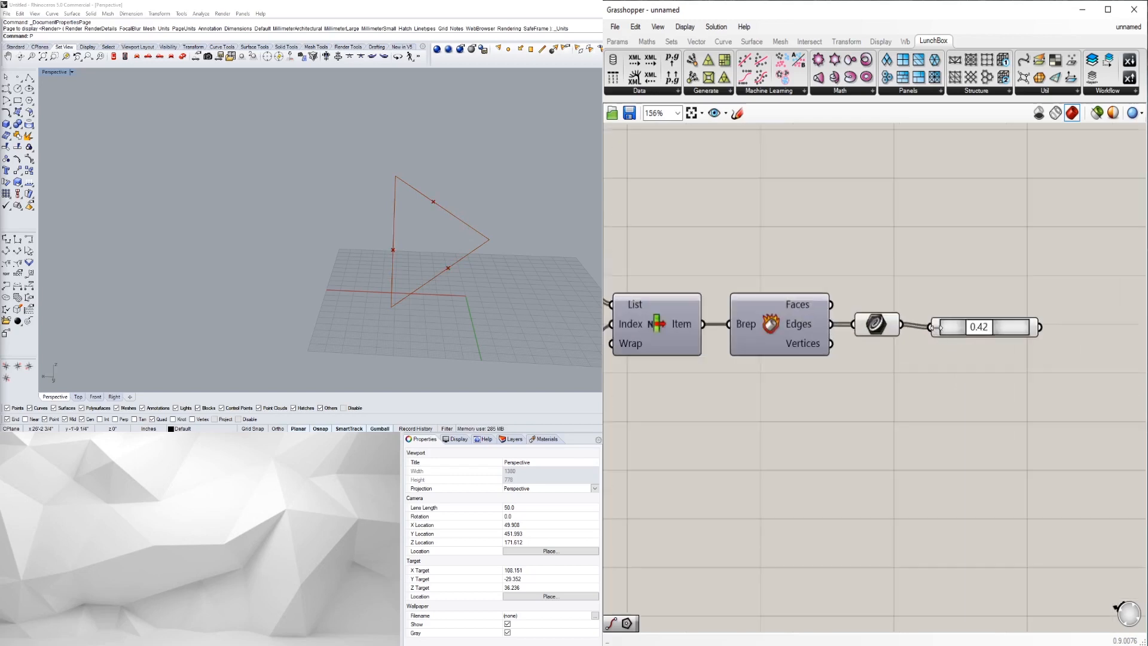
pyautogui.click(944, 327)
pyautogui.click(963, 357)
pyautogui.scroll(-2, 964, 356)
pyautogui.scroll(-1, 421, 246)
pyautogui.scroll(4, 987, 333)
pyautogui.scroll(3, 987, 333)
pyautogui.moveTo(980, 370); pyautogui.dragTo(998, 369)
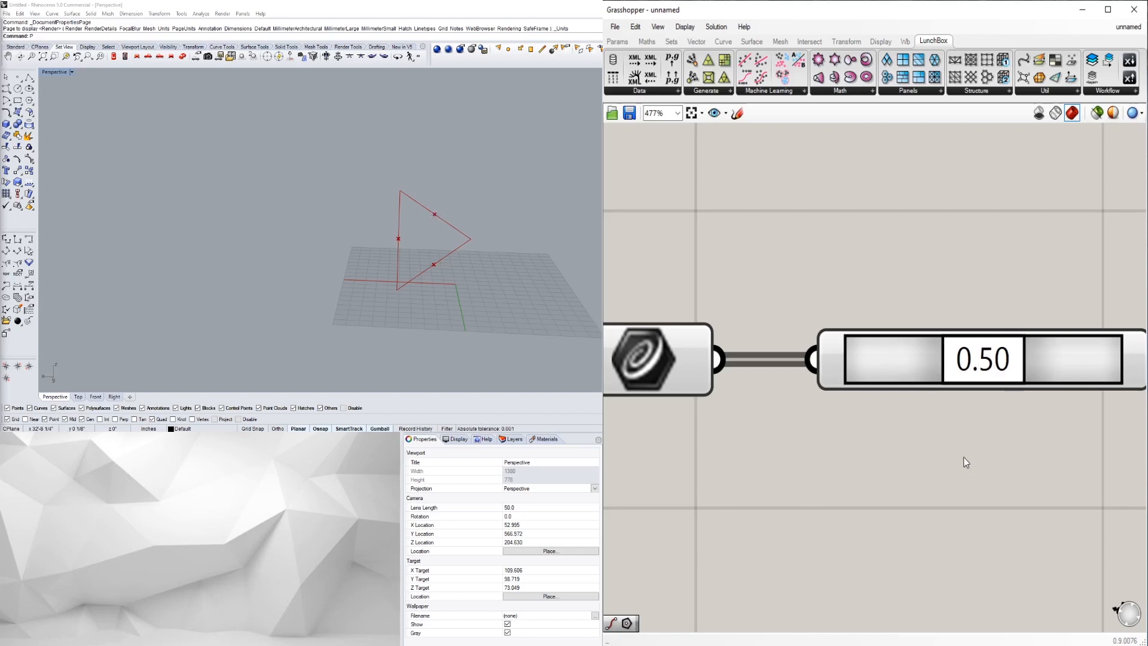
pyautogui.scroll(-3, 1012, 430)
pyautogui.scroll(2, 875, 384)
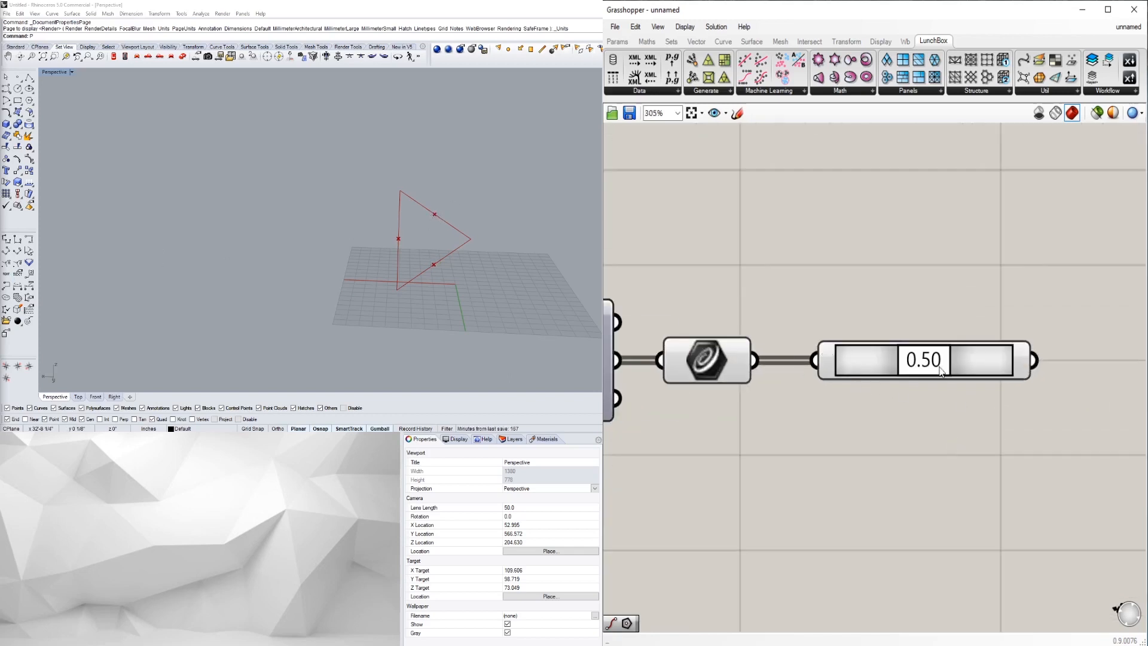
pyautogui.scroll(-3, 950, 448)
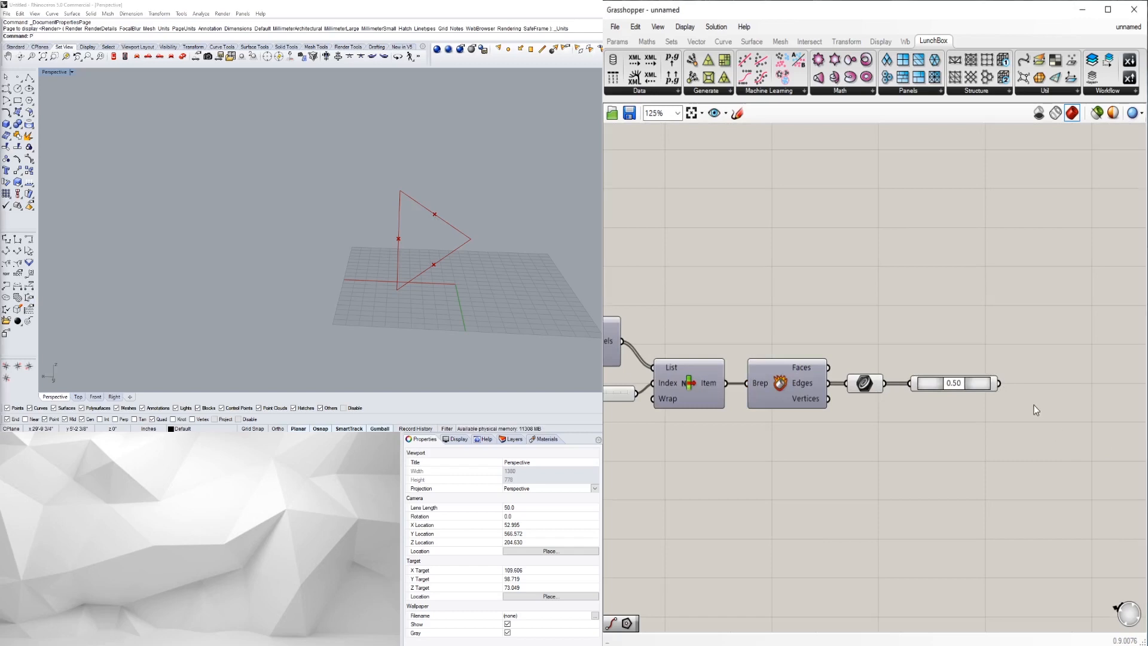
# - Add a Polyline component with the edge midpoints as its Vertices
pyautogui.moveTo(1033, 404); pyautogui.dragTo(958, 384, button='right')
pyautogui.doubleClick(958, 383)
pyautogui.write('POLY')
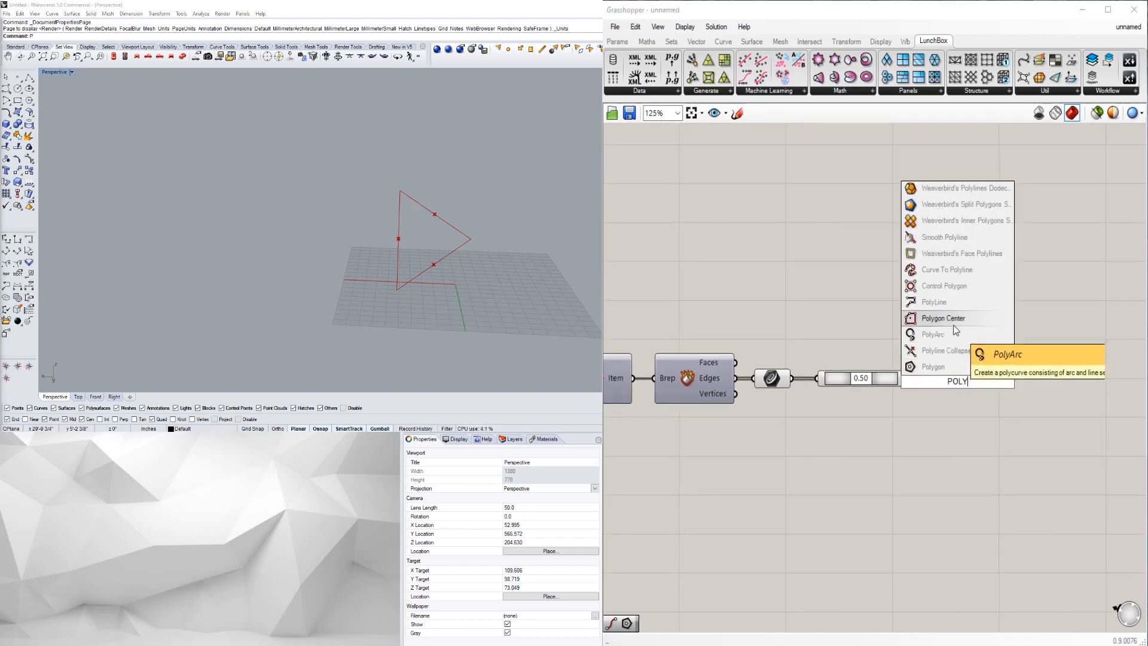
pyautogui.click(954, 305)
pyautogui.moveTo(946, 392); pyautogui.dragTo(986, 397)
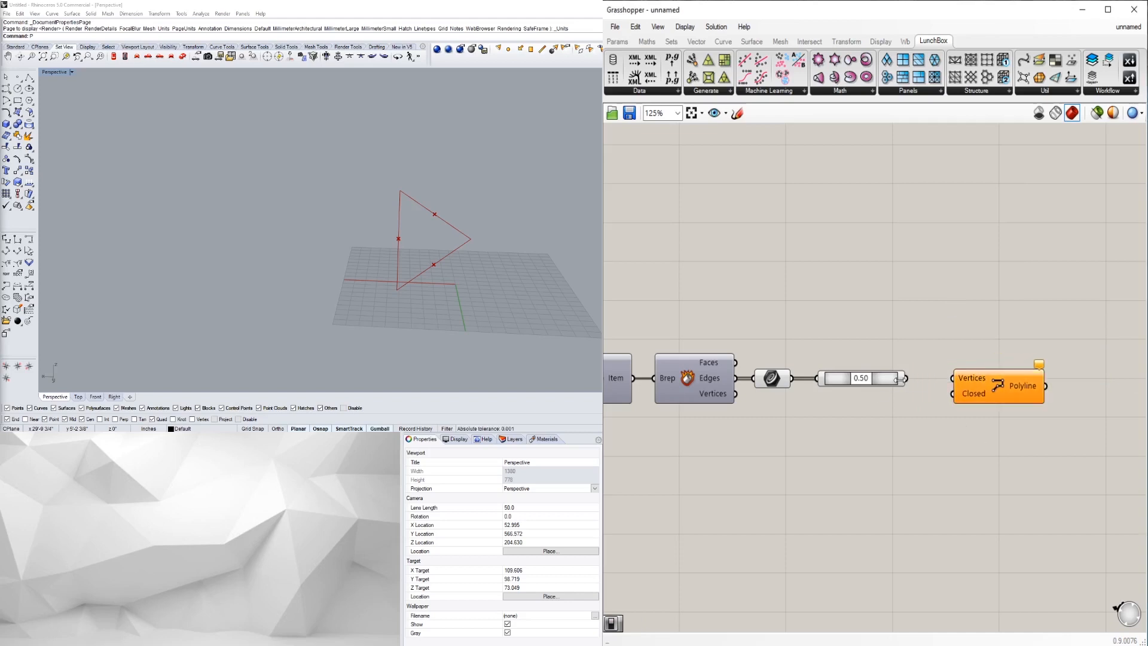
pyautogui.moveTo(907, 378); pyautogui.dragTo(952, 378)
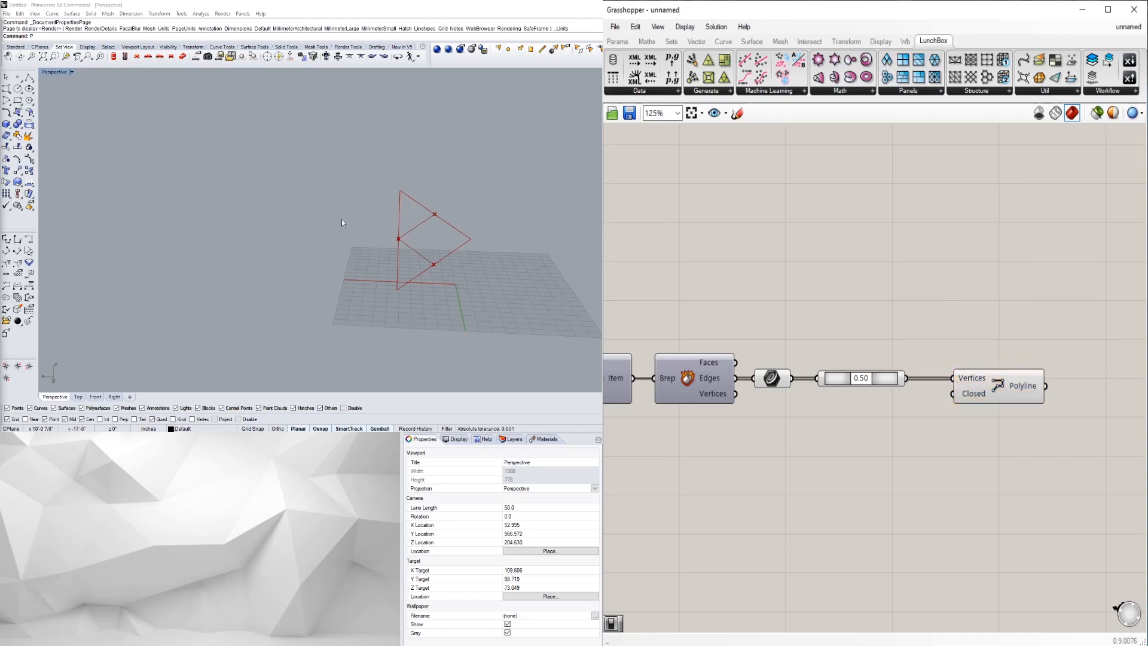
# - Set the Polyline's Closed input to True
pyautogui.scroll(2, 428, 233)
pyautogui.scroll(3, 429, 233)
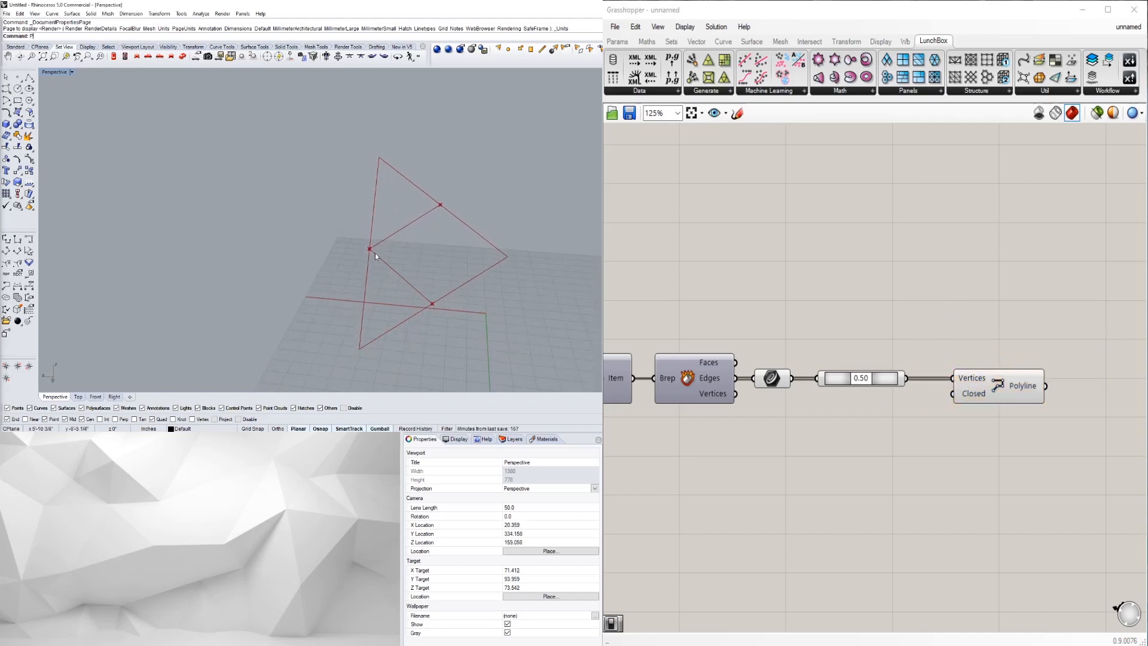
pyautogui.rightClick(971, 397)
pyautogui.moveTo(984, 519)
pyautogui.click(941, 534)
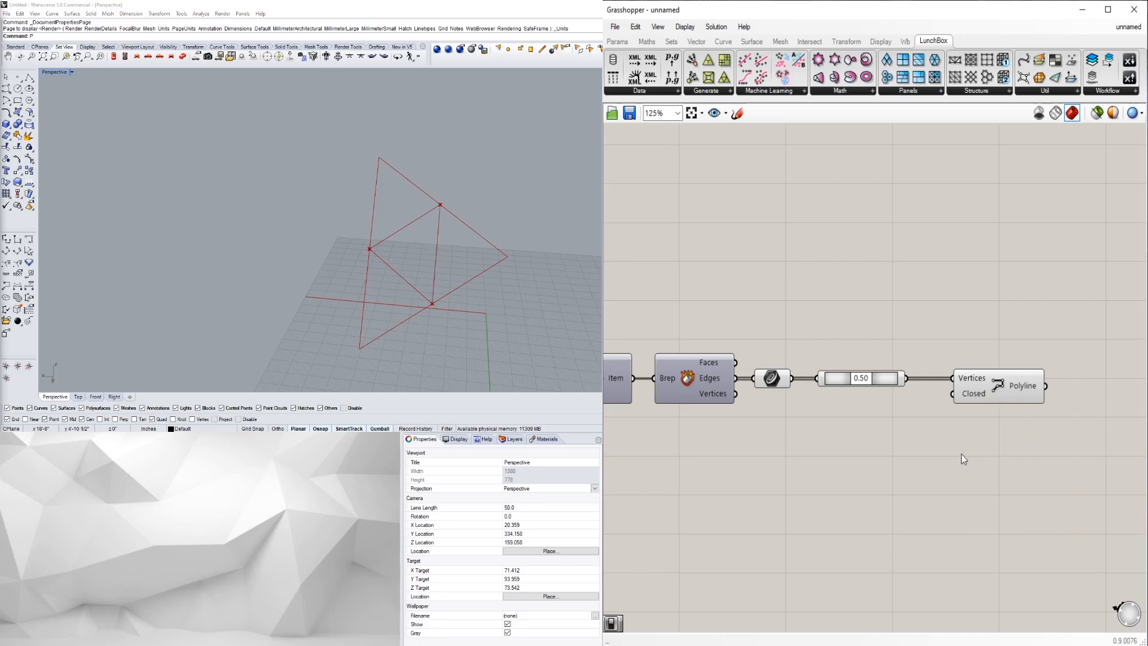
pyautogui.click(975, 397)
pyautogui.click(957, 488)
pyautogui.rightClick(972, 392)
pyautogui.moveTo(1014, 517)
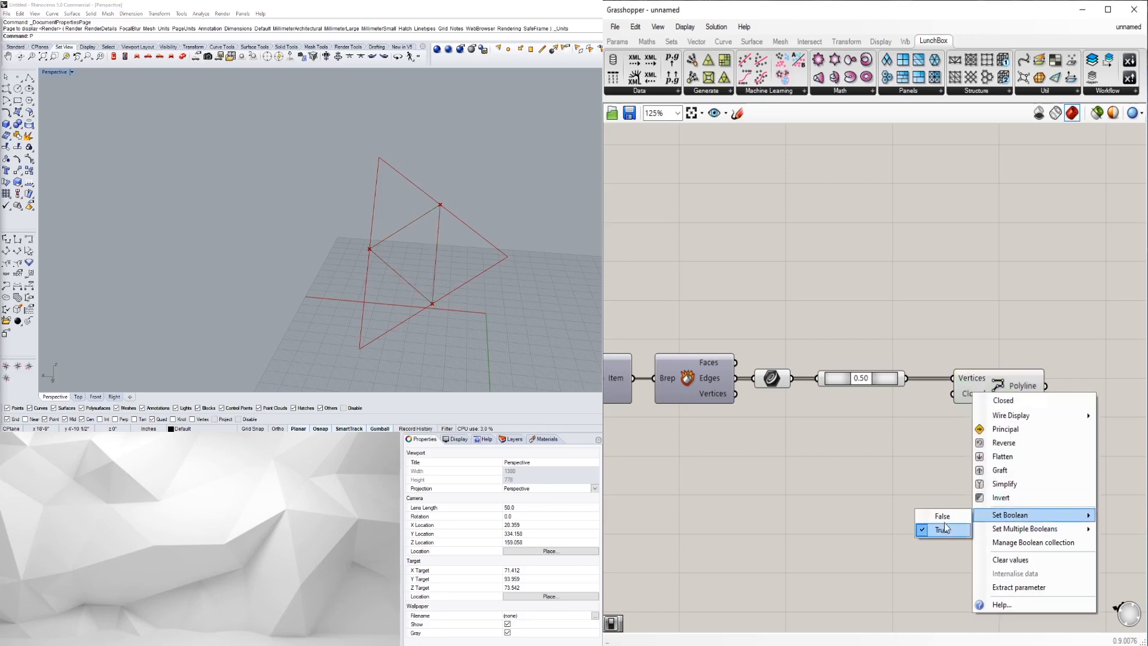
pyautogui.click(942, 530)
pyautogui.click(618, 43)
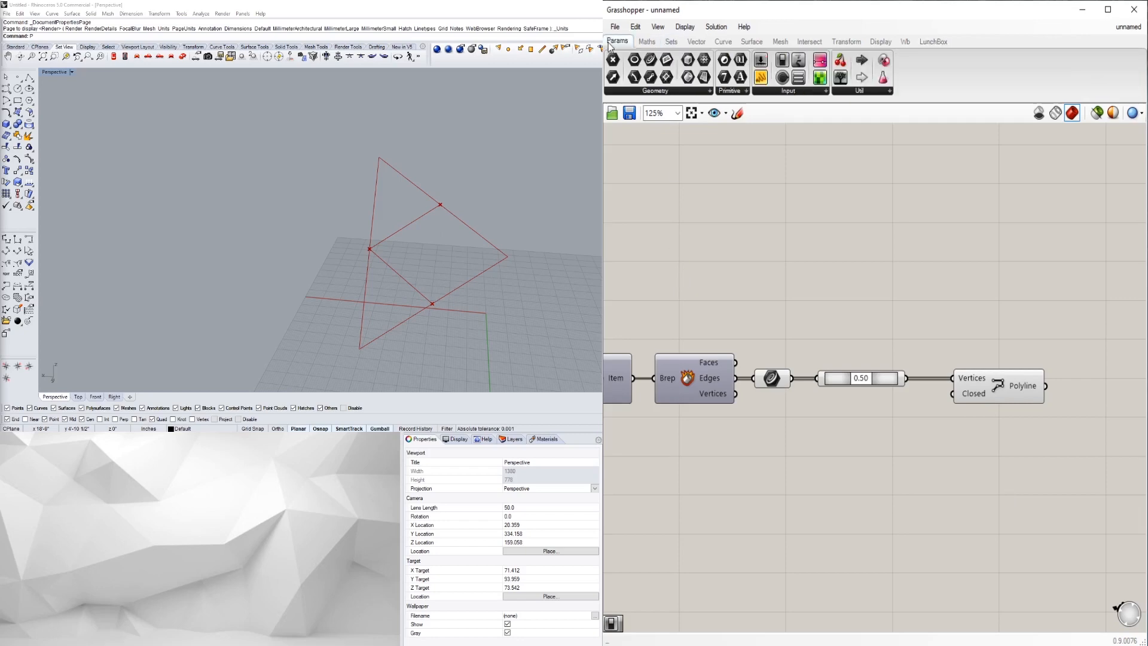
pyautogui.click(801, 91)
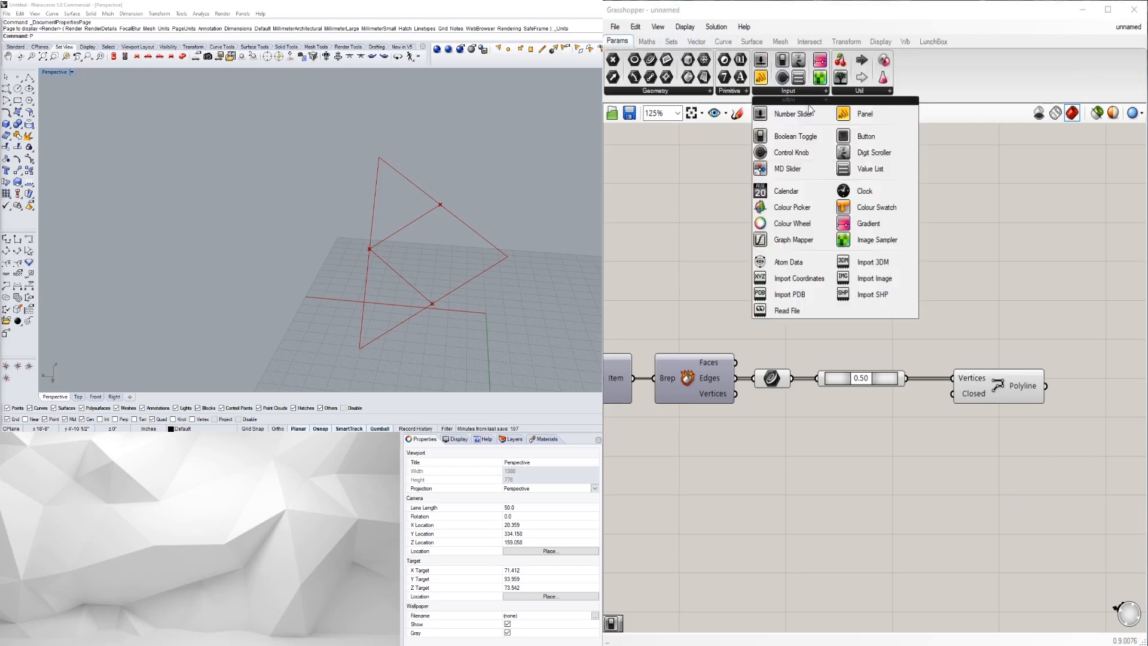
pyautogui.moveTo(810, 143); pyautogui.dragTo(960, 406)
pyautogui.doubleClick(906, 416)
pyautogui.moveTo(444, 246); pyautogui.dragTo(425, 247, button='right')
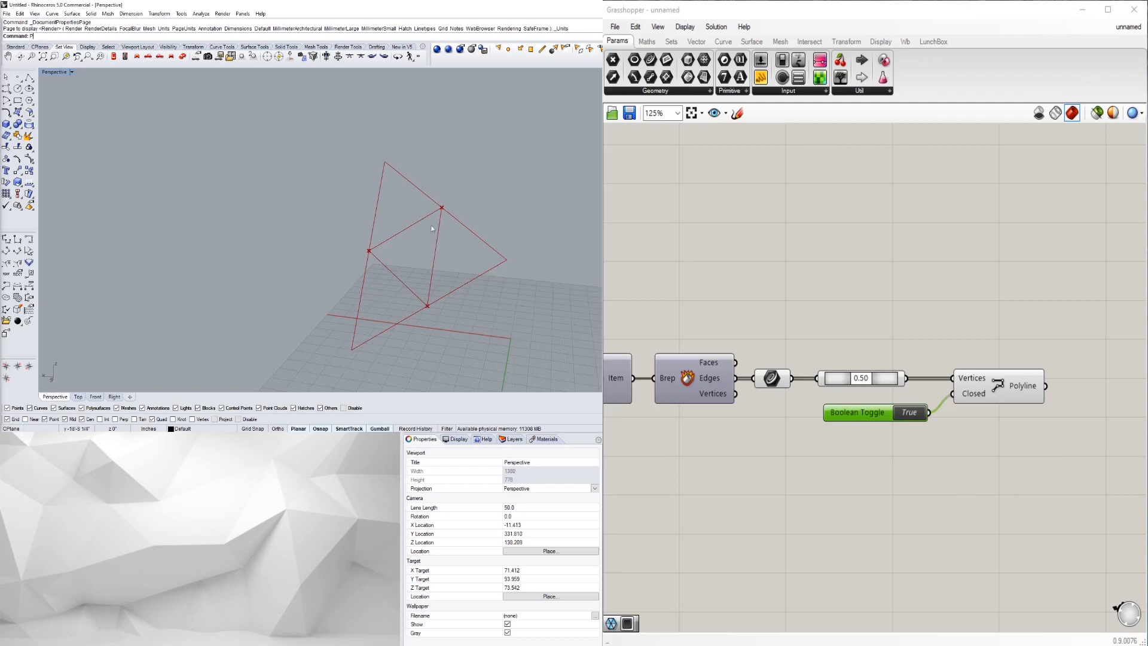
pyautogui.moveTo(864, 414); pyautogui.dragTo(859, 402)
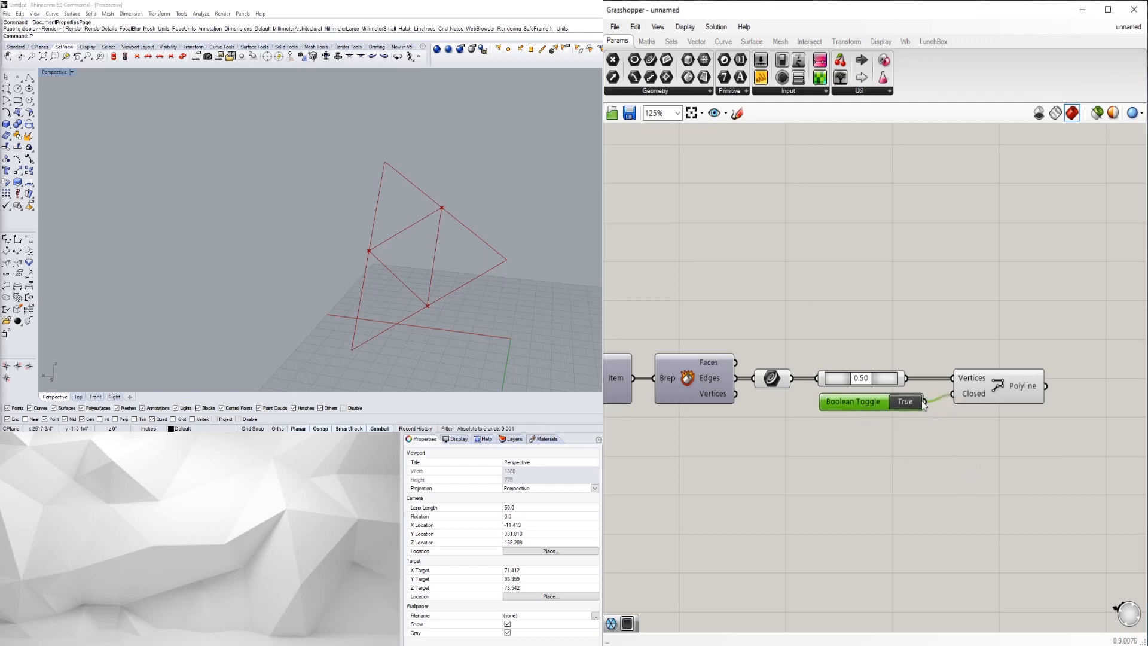
pyautogui.press('Delete')
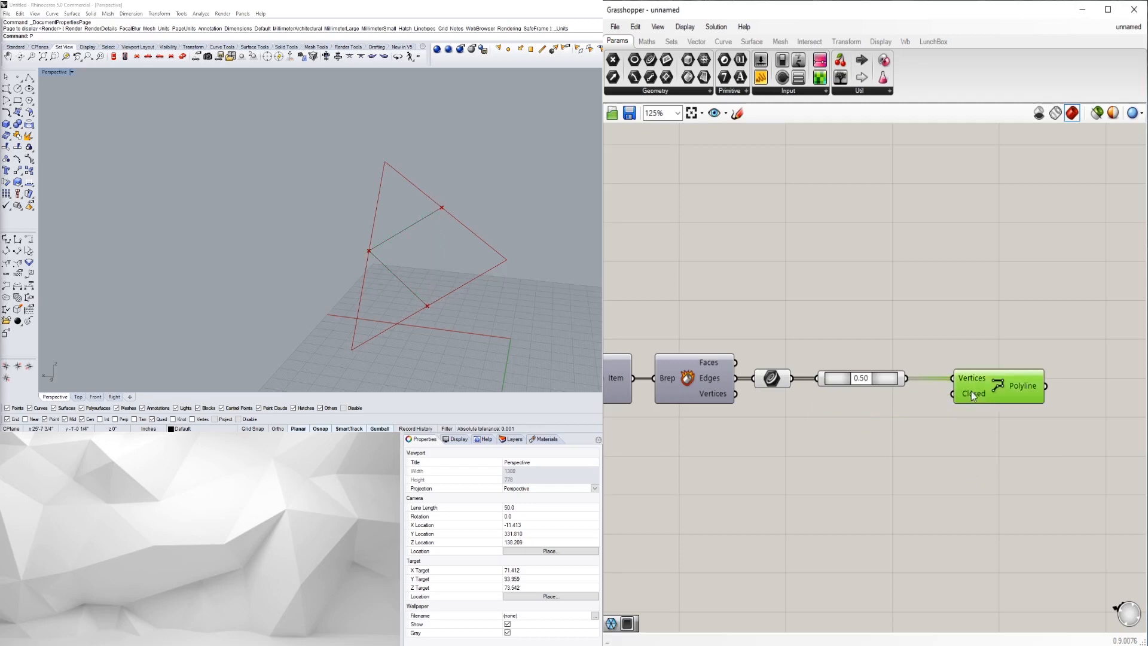
pyautogui.rightClick(967, 394)
pyautogui.moveTo(1033, 521)
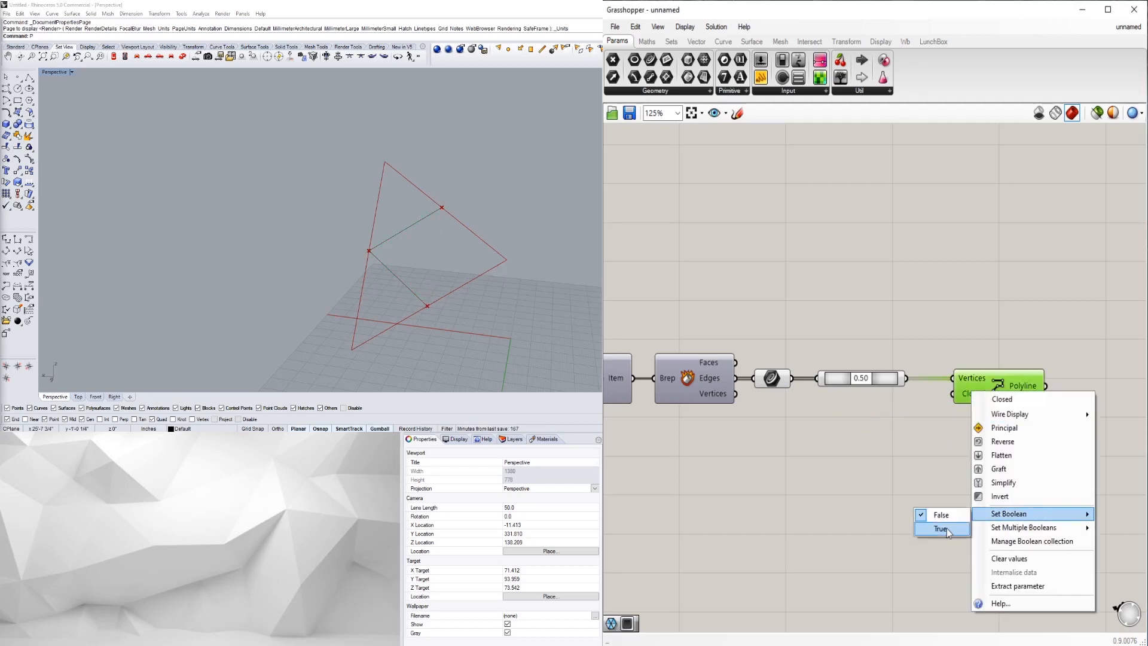
pyautogui.click(948, 530)
pyautogui.click(984, 491)
pyautogui.scroll(-4, 311, 221)
pyautogui.scroll(-1, 950, 394)
pyautogui.click(977, 389)
pyautogui.click(964, 425)
pyautogui.scroll(-3, 1020, 403)
pyautogui.scroll(4, 386, 256)
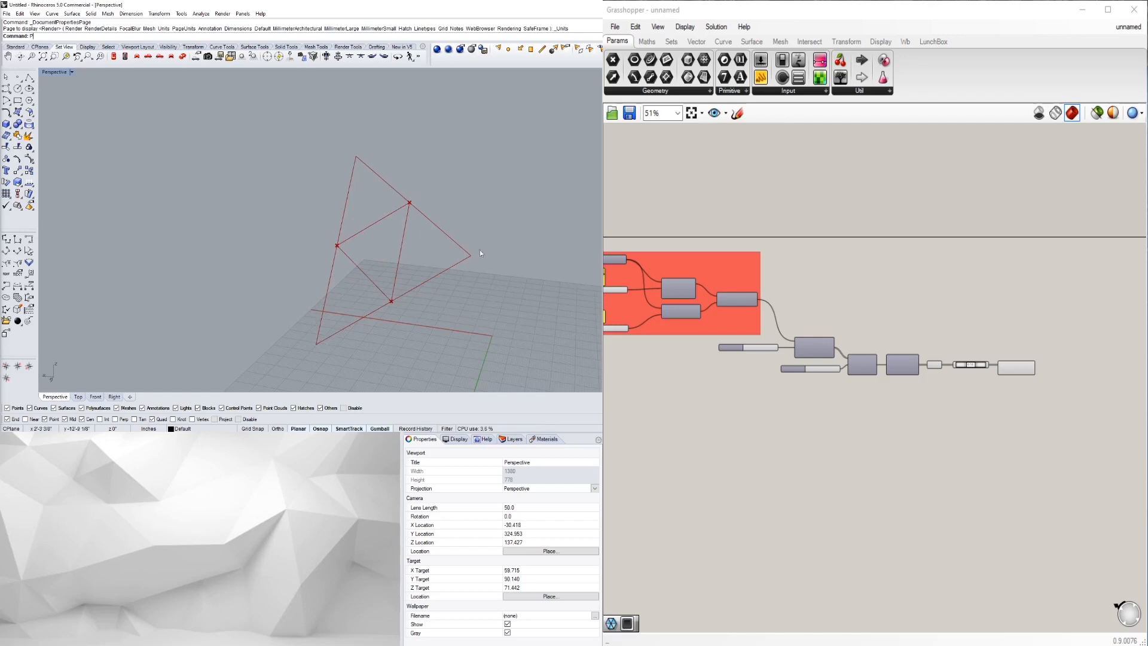
# - Fill the closed midpoint polyline with a Boundary Surfaces component
pyautogui.scroll(5, 369, 249)
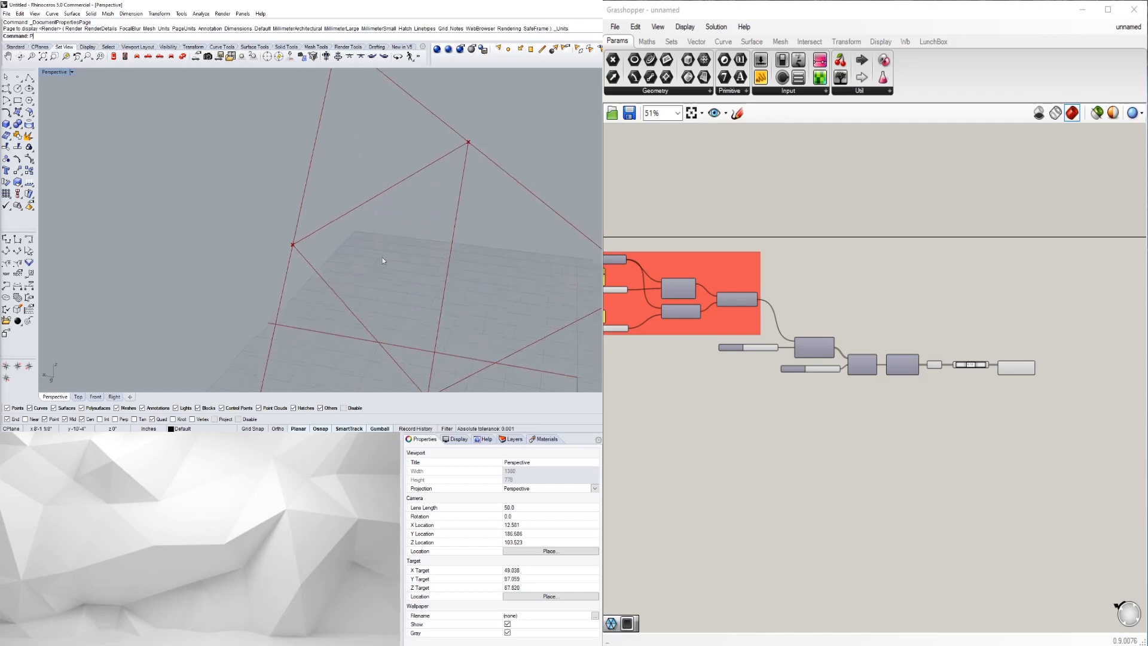
pyautogui.scroll(5, 1022, 369)
pyautogui.click(1011, 368)
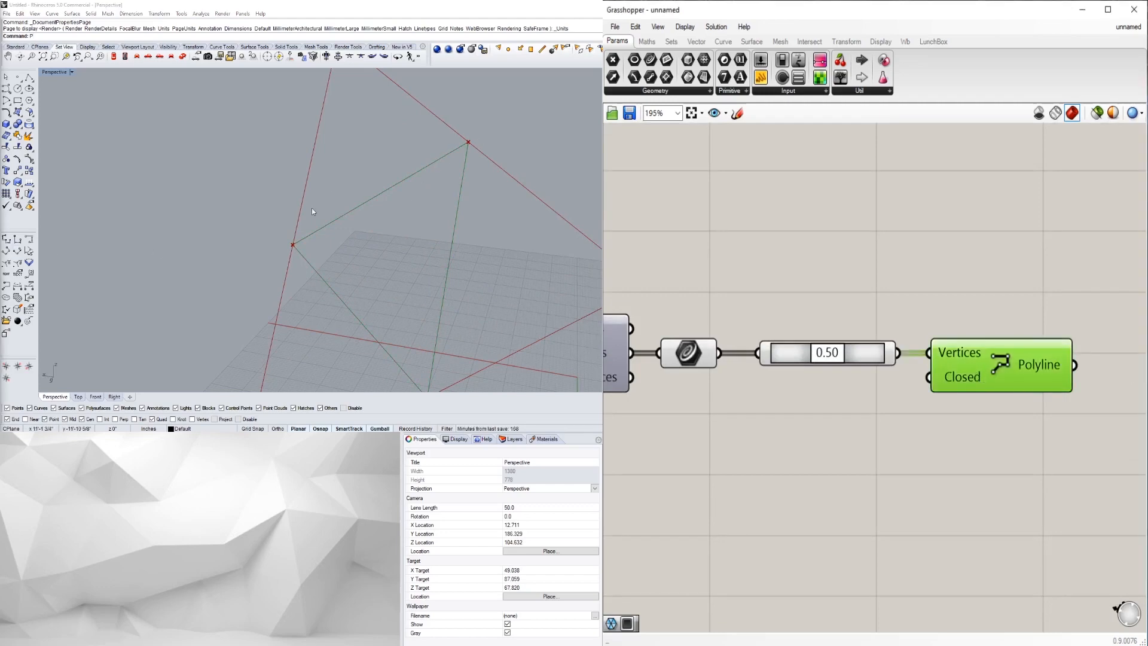
pyautogui.scroll(-4, 992, 422)
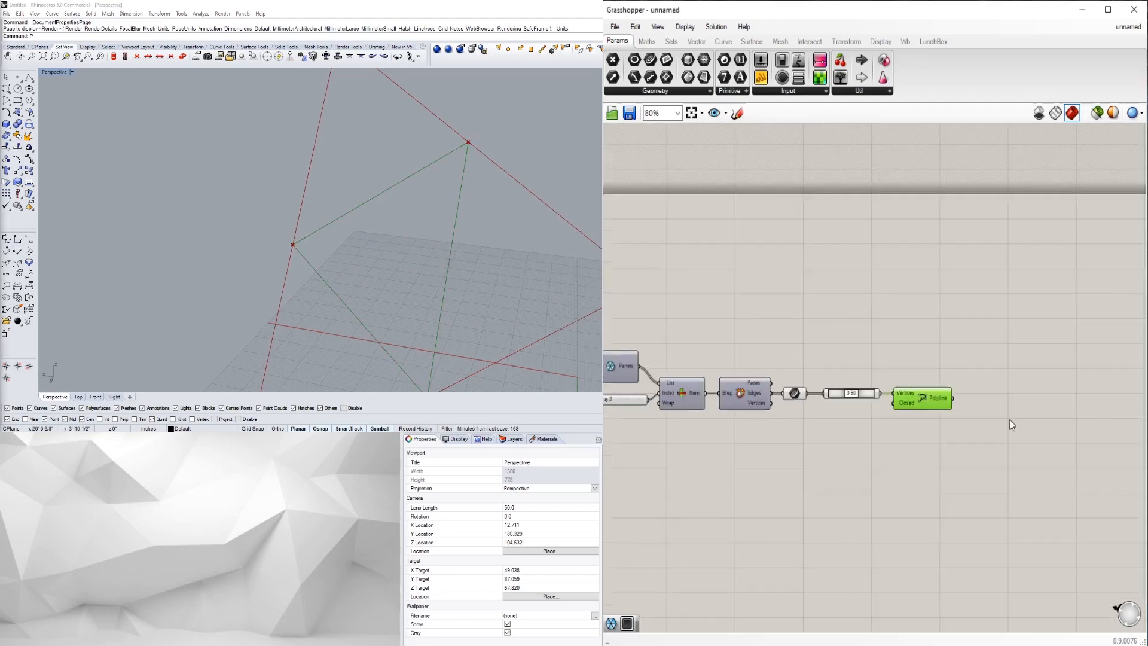
pyautogui.doubleClick(996, 419)
pyautogui.write('BOUND')
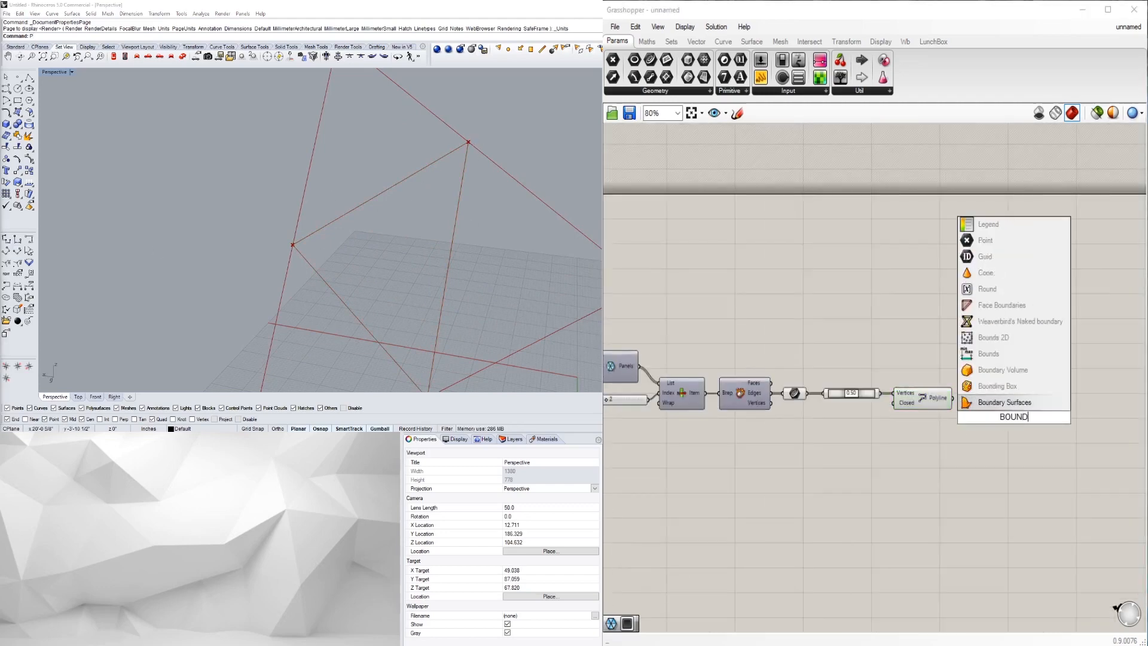
pyautogui.click(964, 401)
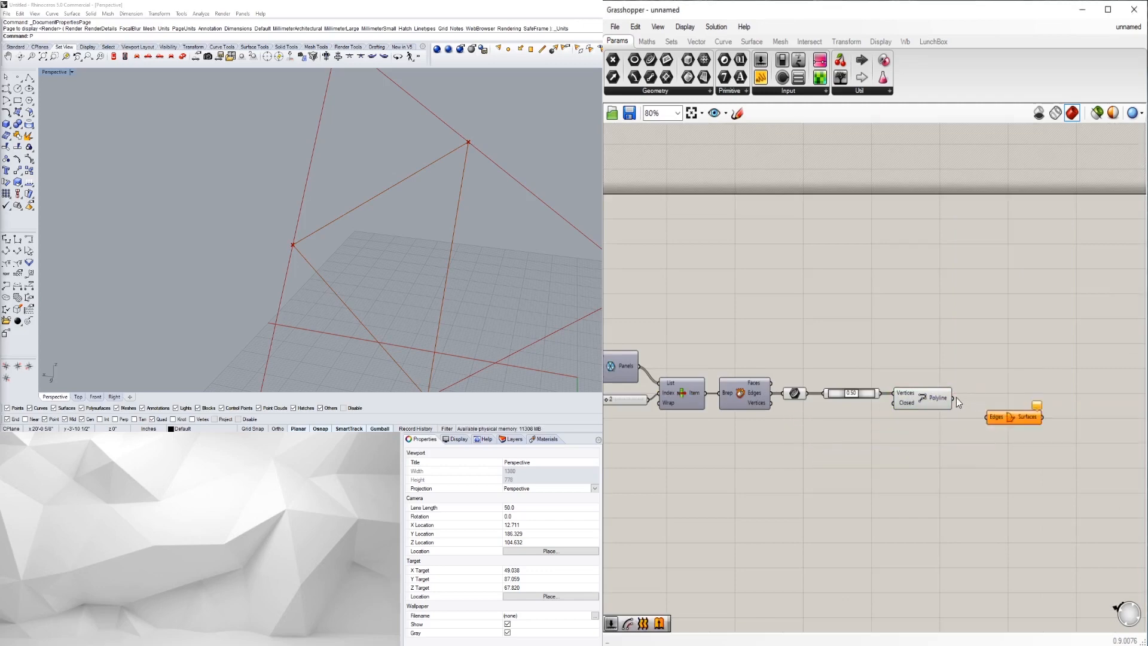
pyautogui.moveTo(971, 412)
pyautogui.mouseDown()
pyautogui.moveTo(986, 417)
pyautogui.moveTo(980, 405)
pyautogui.mouseUp()
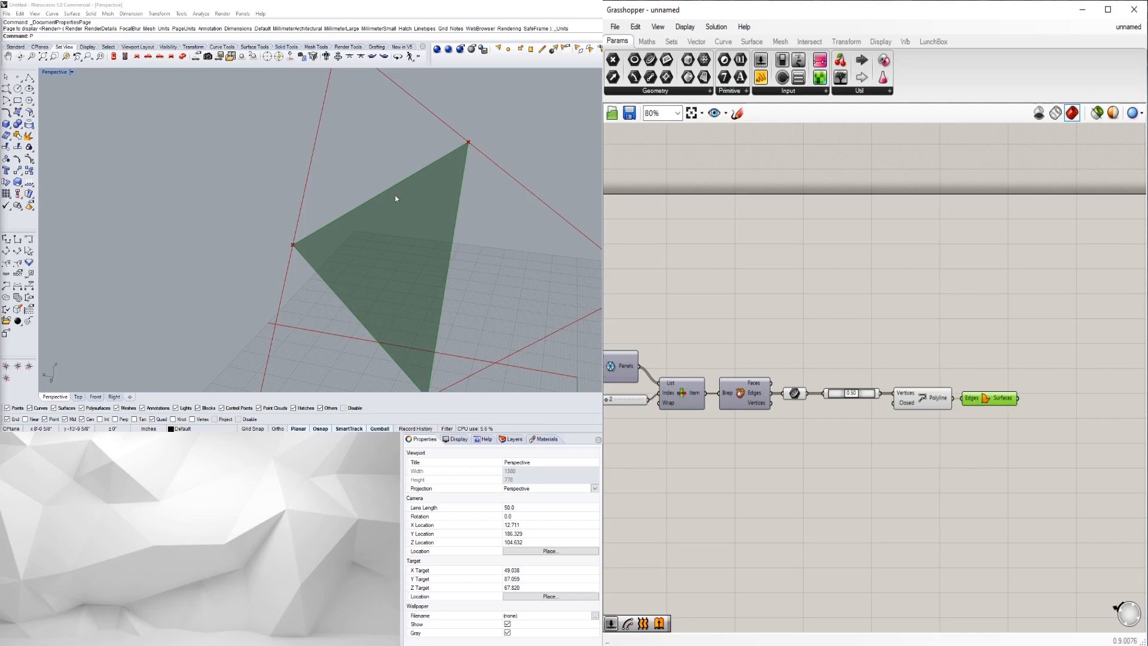
pyautogui.scroll(-5, 436, 208)
# - Enable List Item's preview so the chosen panel shows alongside the inner triangle
pyautogui.moveTo(436, 209); pyautogui.dragTo(383, 185, button='right')
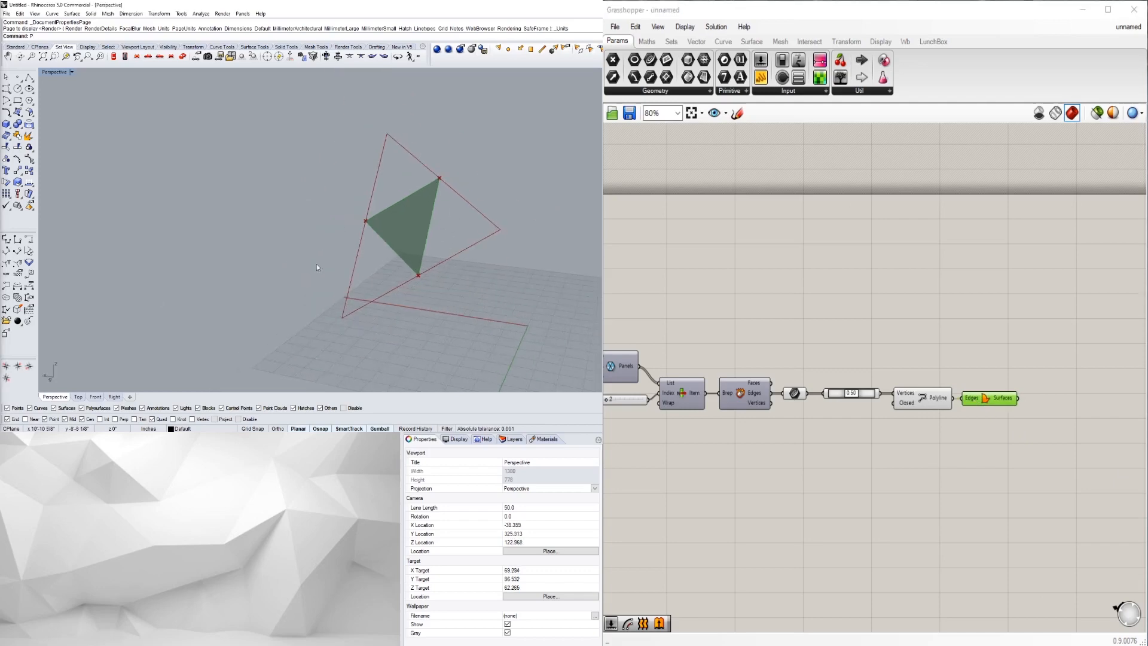
pyautogui.scroll(-2, 1007, 405)
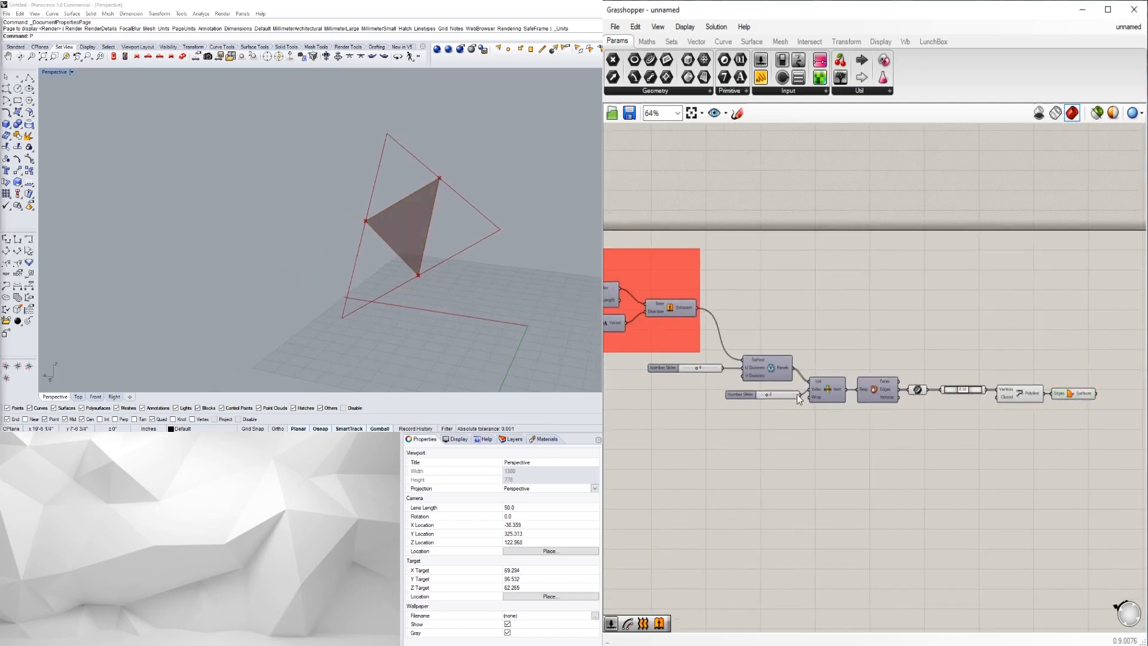
pyautogui.rightClick(773, 370)
pyautogui.click(809, 356)
pyautogui.click(827, 388)
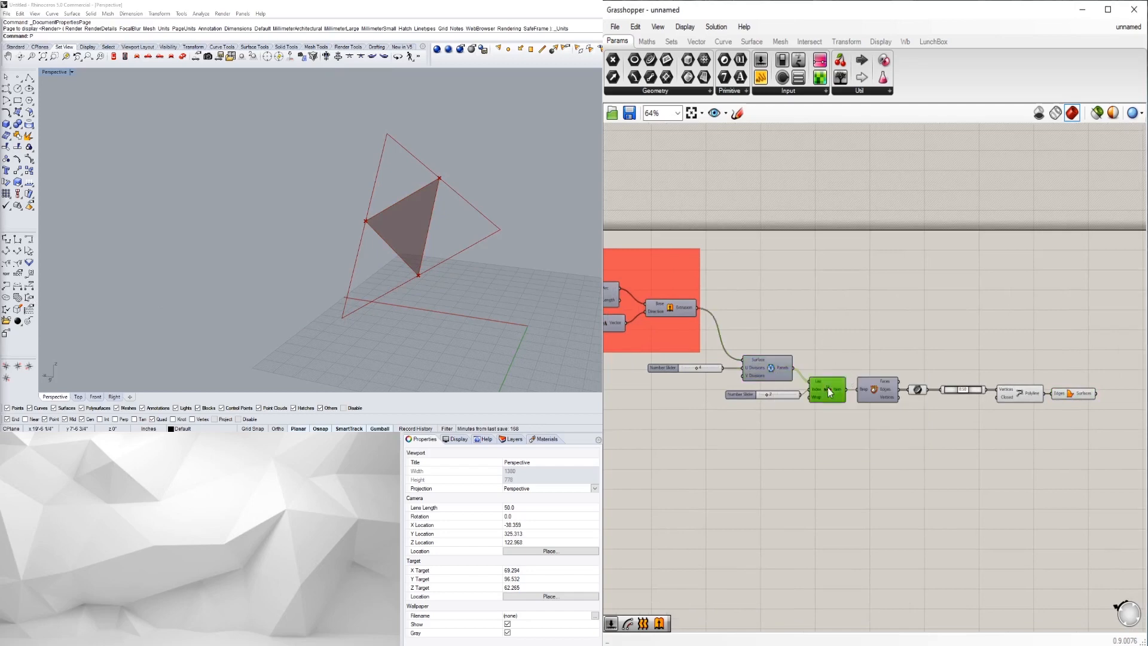
pyautogui.rightClick(828, 387)
pyautogui.click(855, 410)
pyautogui.click(446, 201)
pyautogui.click(987, 444)
pyautogui.scroll(1, 987, 445)
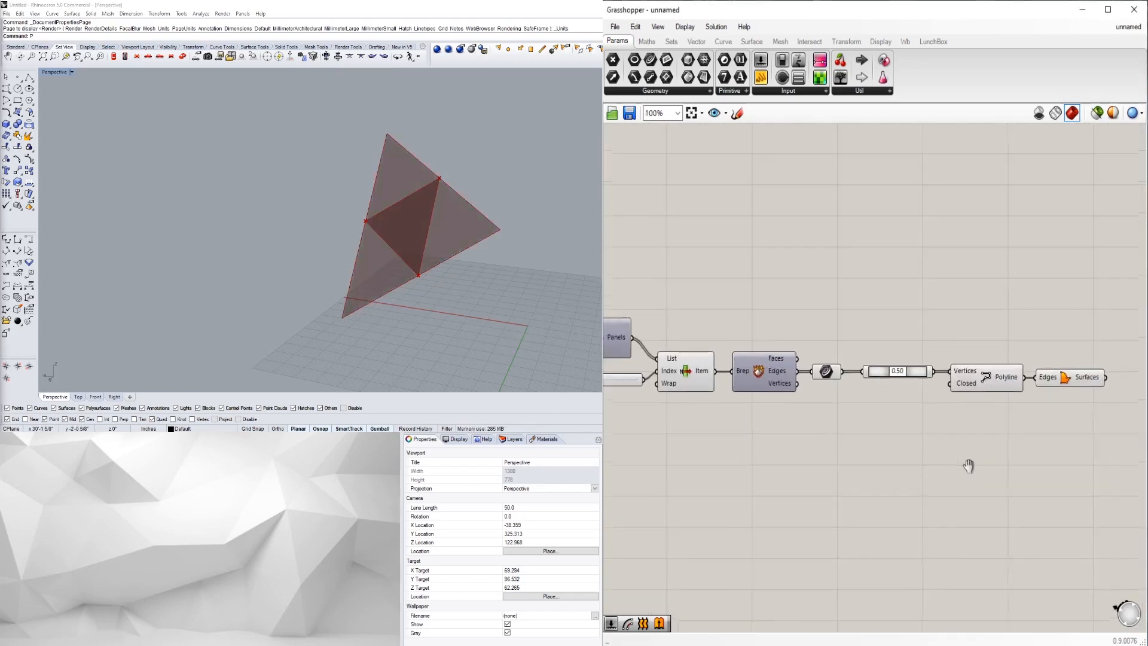
pyautogui.click(755, 400)
# - Try a different panel index on the List Item slider to preview another vault panel
pyautogui.click(502, 160)
pyautogui.scroll(-2, 421, 220)
pyautogui.moveTo(974, 496); pyautogui.dragTo(1010, 494, button='right')
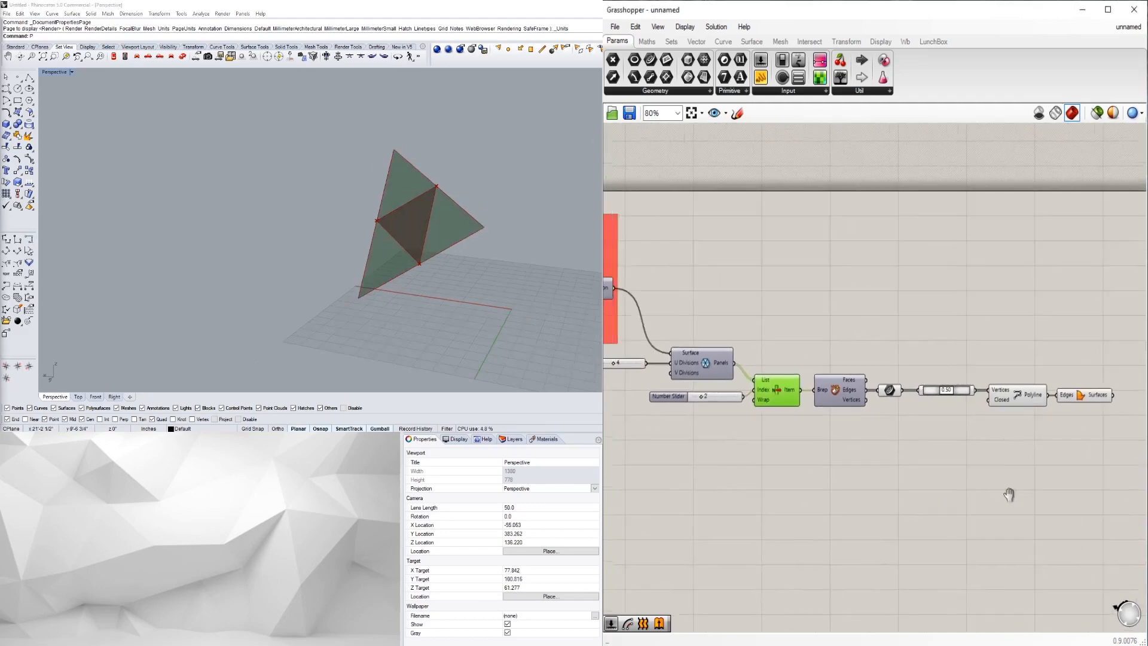
pyautogui.scroll(1, 790, 439)
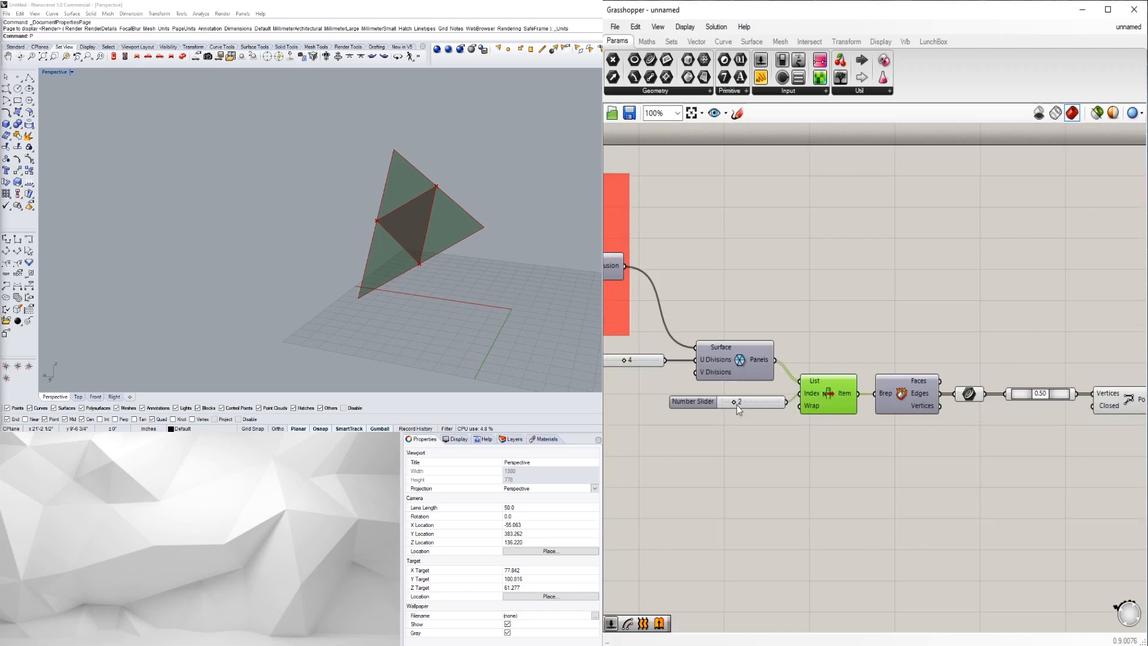
pyautogui.scroll(1, 736, 411)
pyautogui.moveTo(741, 405)
pyautogui.mouseDown()
pyautogui.moveTo(726, 407)
pyautogui.moveTo(740, 408)
pyautogui.mouseUp()
pyautogui.scroll(-1, 744, 412)
pyautogui.scroll(1, 793, 432)
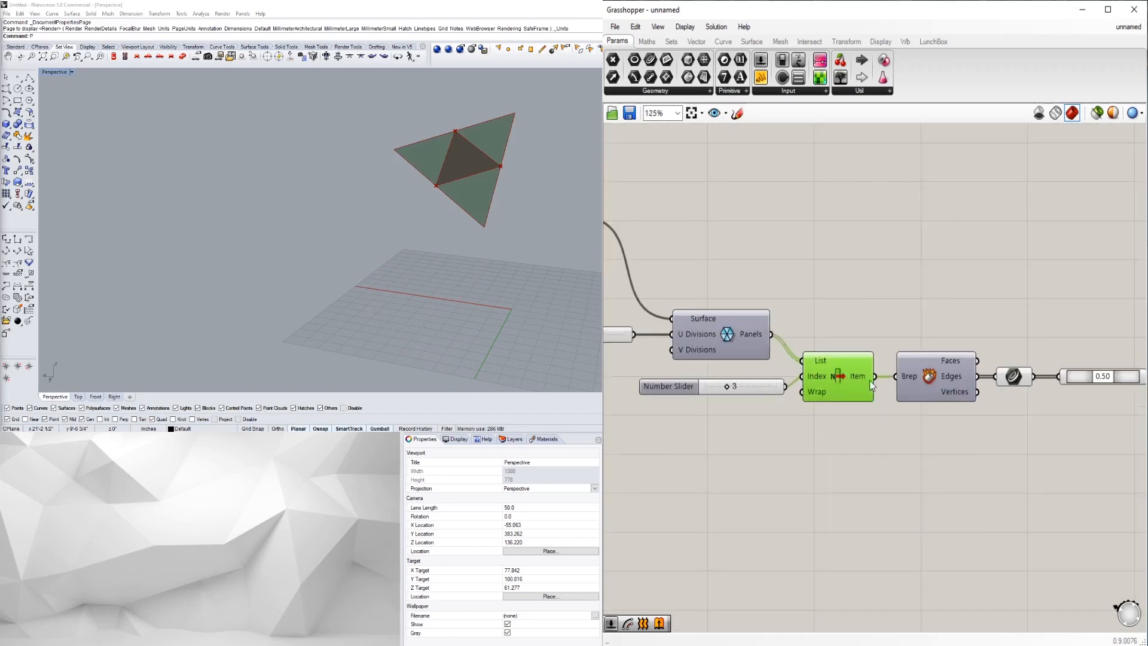
pyautogui.scroll(-1, 856, 374)
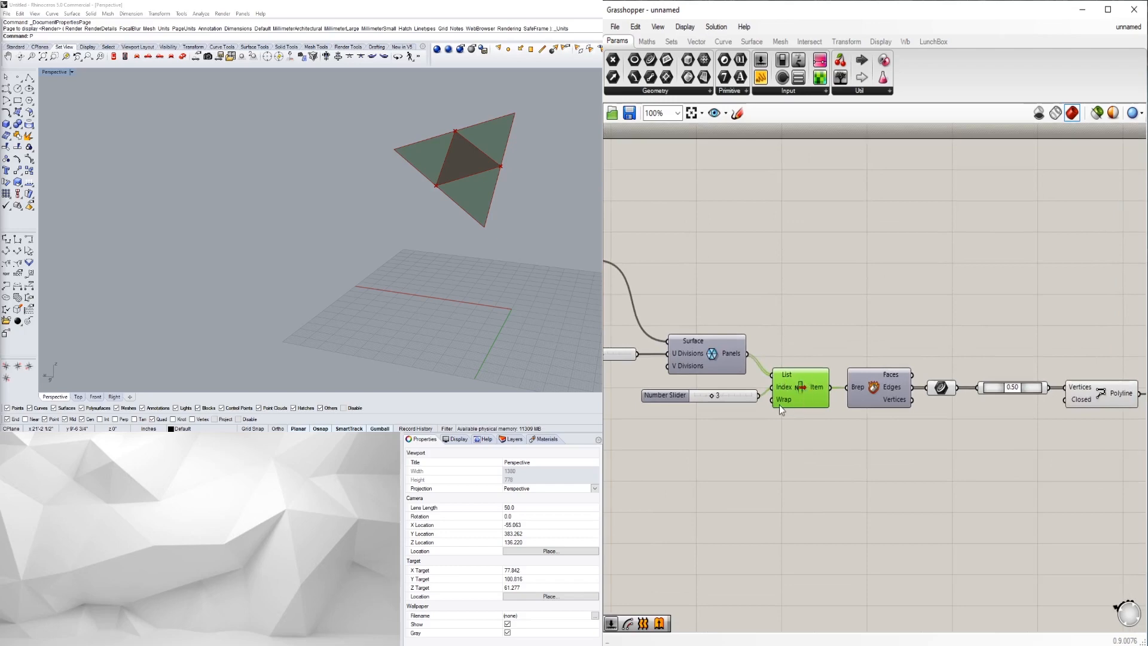
# - Delete List Item and its index slider, wiring Surface Panels' output straight into Deconstruct Brep
pyautogui.press('Delete')
pyautogui.click(698, 400)
pyautogui.press('Delete')
pyautogui.moveTo(747, 353); pyautogui.dragTo(848, 387)
pyautogui.scroll(-4, 356, 179)
pyautogui.moveTo(356, 185); pyautogui.dragTo(439, 255, button='right')
pyautogui.scroll(-4, 267, 259)
# - Turn on the Surface Panels preview so every vault panel shows
pyautogui.click(715, 350)
pyautogui.rightClick(708, 348)
pyautogui.click(744, 374)
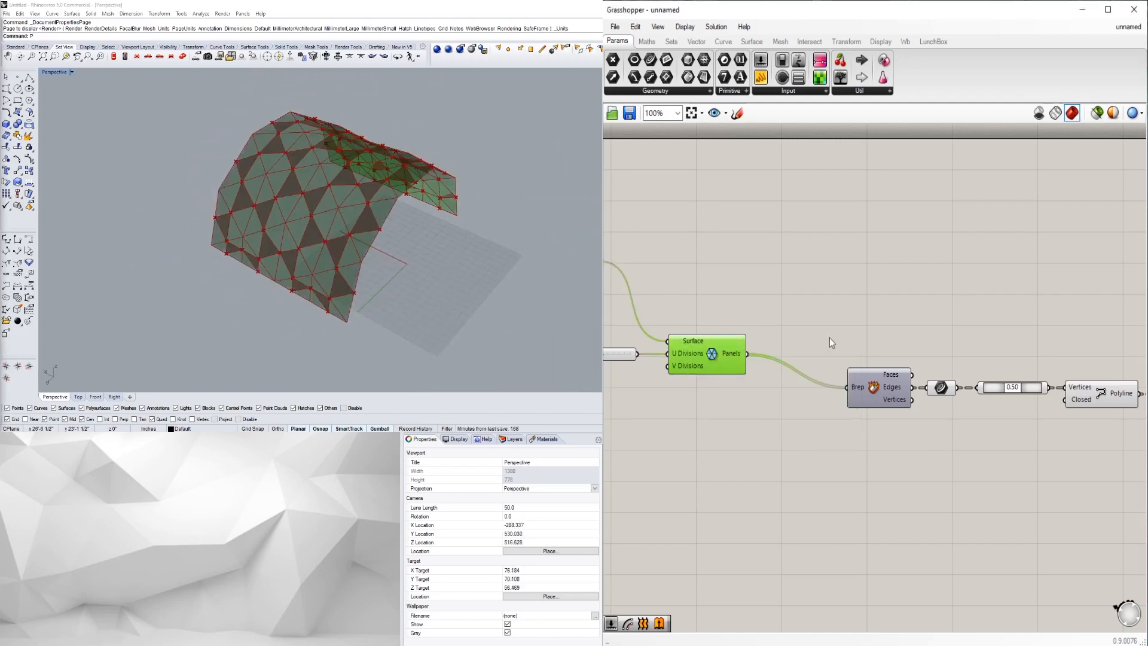
pyautogui.click(956, 479)
pyautogui.moveTo(957, 473); pyautogui.dragTo(841, 464, button='right')
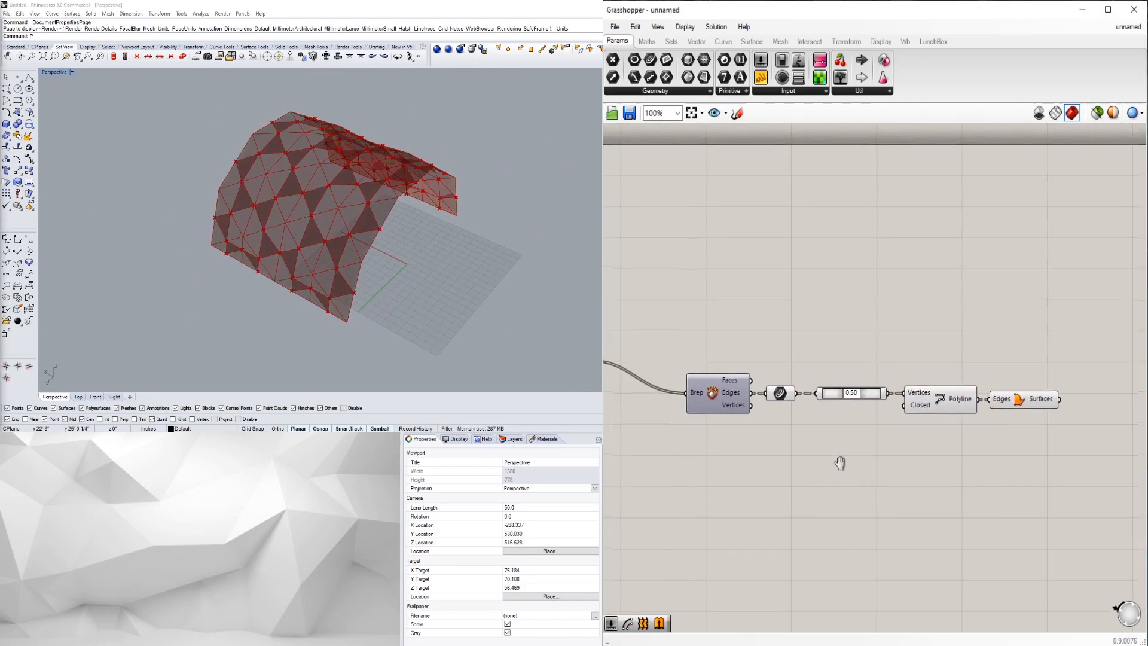
pyautogui.moveTo(547, 257); pyautogui.dragTo(299, 235, button='right')
pyautogui.scroll(5, 318, 244)
pyautogui.scroll(-4, 354, 241)
pyautogui.scroll(4, 861, 406)
pyautogui.moveTo(853, 398)
pyautogui.mouseDown()
pyautogui.moveTo(874, 400)
pyautogui.moveTo(811, 402)
pyautogui.moveTo(889, 406)
pyautogui.moveTo(818, 409)
pyautogui.moveTo(856, 396)
pyautogui.mouseUp()
pyautogui.moveTo(397, 213); pyautogui.dragTo(436, 249, button='right')
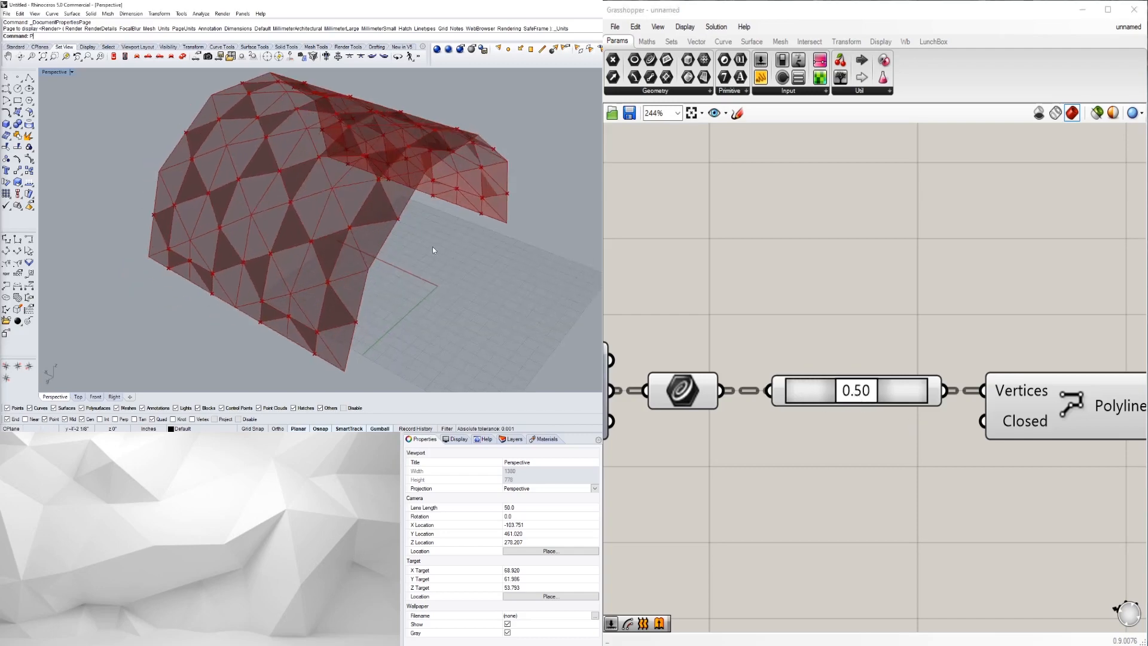
pyautogui.scroll(-3, 293, 283)
pyautogui.moveTo(293, 283); pyautogui.dragTo(314, 210, button='right')
pyautogui.scroll(5, 313, 210)
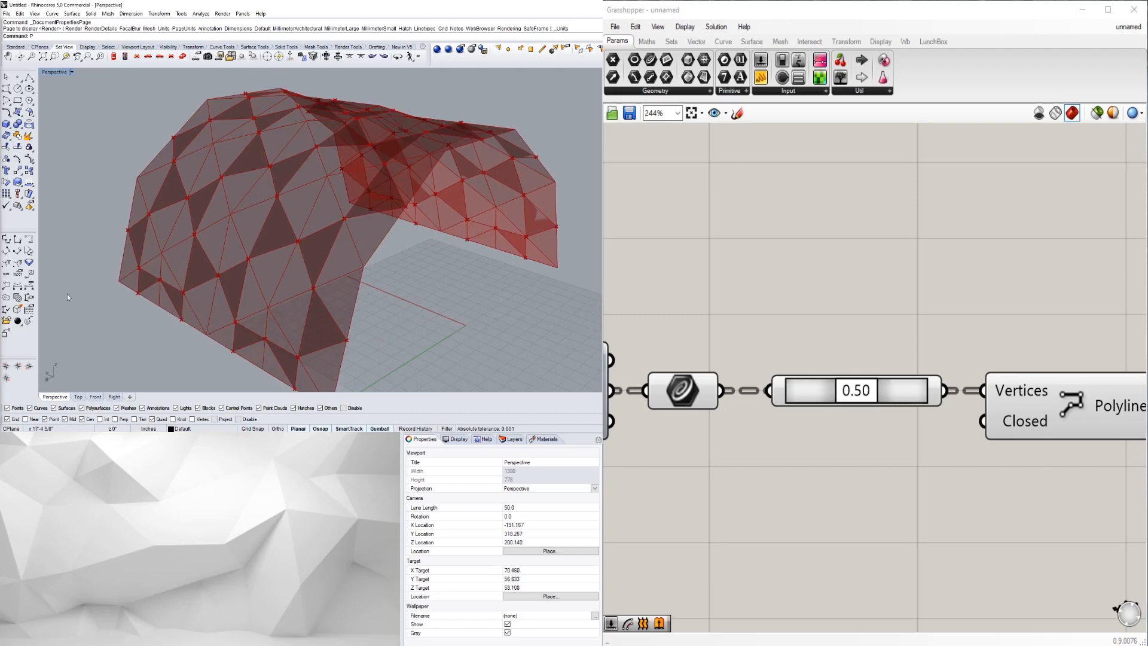
pyautogui.scroll(-6, 893, 394)
pyautogui.scroll(2, 1006, 399)
pyautogui.moveTo(999, 392); pyautogui.dragTo(781, 389, button='right')
pyautogui.click(781, 390)
pyautogui.moveTo(737, 425); pyautogui.dragTo(1111, 396, button='right')
pyautogui.scroll(-1, 1111, 396)
pyautogui.scroll(1, 750, 339)
pyautogui.click(750, 339)
pyautogui.moveTo(927, 289); pyautogui.dragTo(786, 305, button='right')
pyautogui.click(928, 282)
pyautogui.scroll(-2, 928, 282)
pyautogui.moveTo(1006, 302); pyautogui.dragTo(963, 375, button='right')
pyautogui.scroll(-3, 921, 335)
pyautogui.scroll(3, 964, 375)
pyautogui.moveTo(797, 419); pyautogui.dragTo(842, 392, button='right')
pyautogui.moveTo(1071, 434); pyautogui.dragTo(804, 358)
pyautogui.scroll(3, 805, 382)
pyautogui.moveTo(804, 382); pyautogui.dragTo(715, 376, button='right')
pyautogui.click(728, 292)
pyautogui.moveTo(740, 299); pyautogui.dragTo(823, 288, button='right')
pyautogui.scroll(-2, 821, 290)
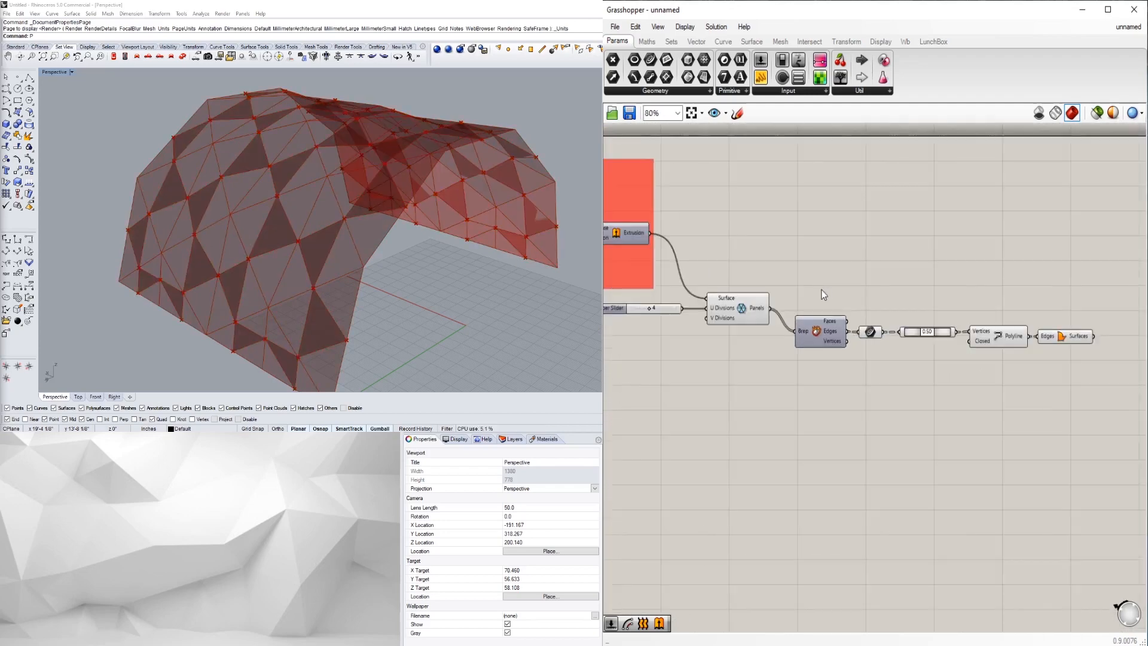
pyautogui.moveTo(995, 311); pyautogui.dragTo(940, 357, button='right')
pyautogui.click(1020, 387)
pyautogui.click(999, 354)
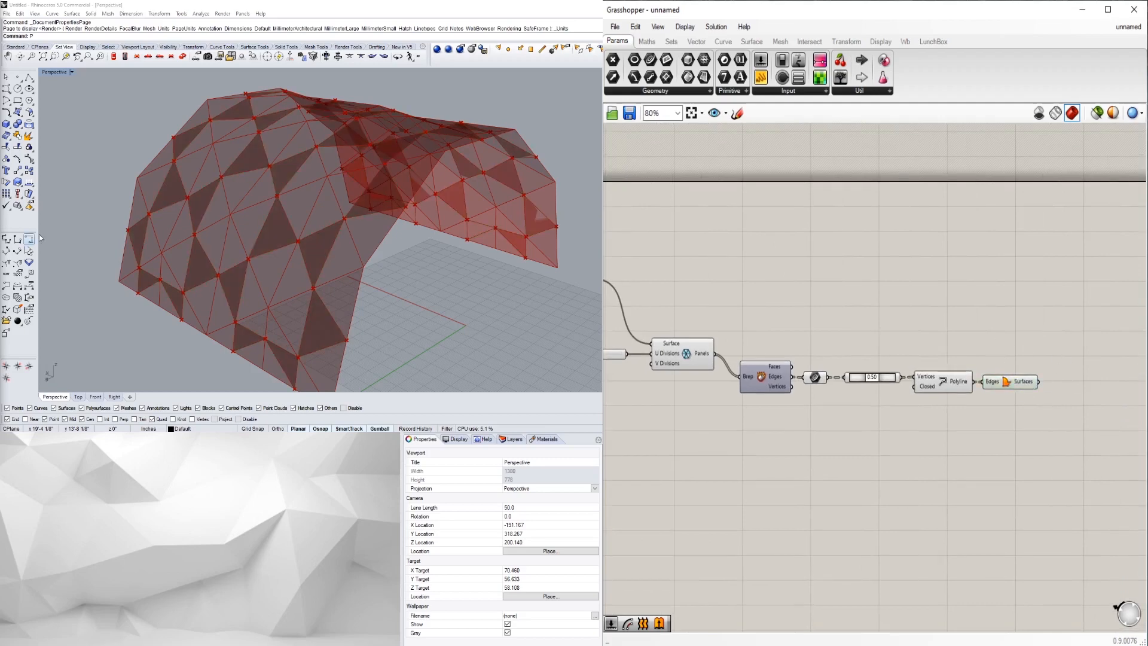
# - Browse the Maths through Intersect tabs, comparing the Intersect Physical and Shape dropdowns
pyautogui.click(647, 41)
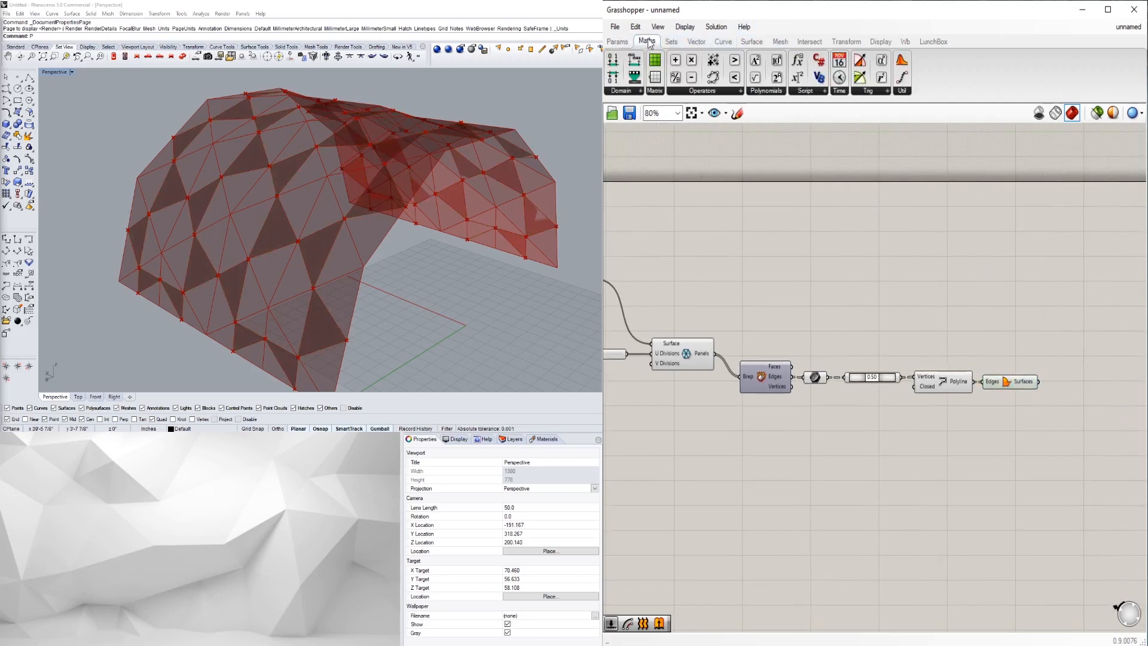
pyautogui.click(671, 41)
pyautogui.click(699, 42)
pyautogui.click(723, 42)
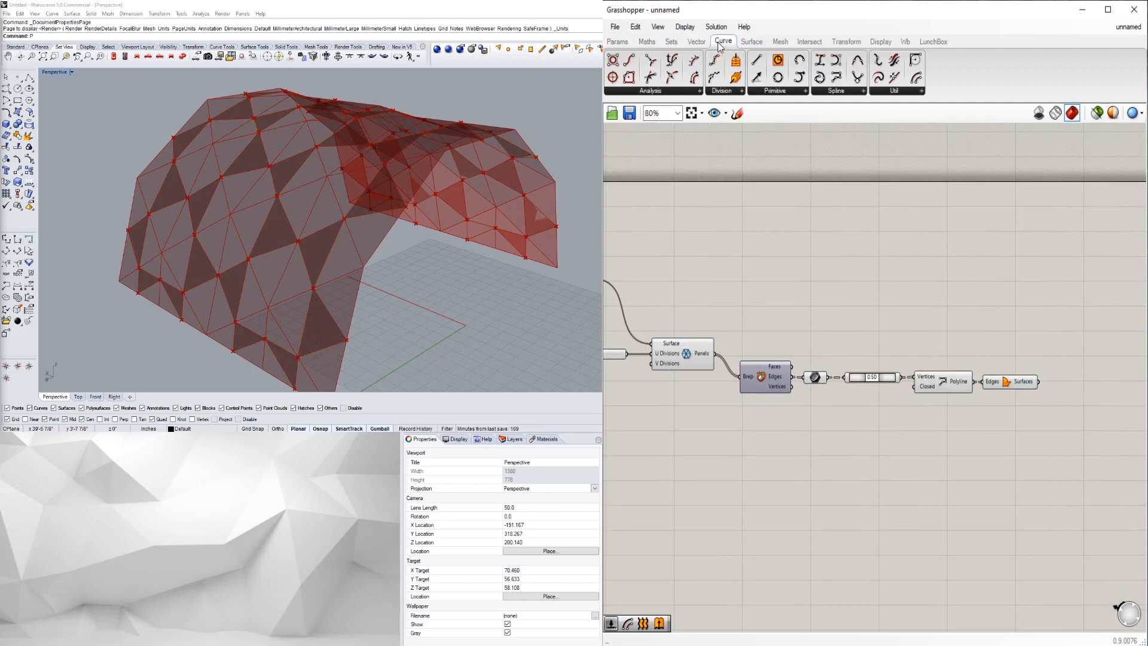
pyautogui.click(749, 41)
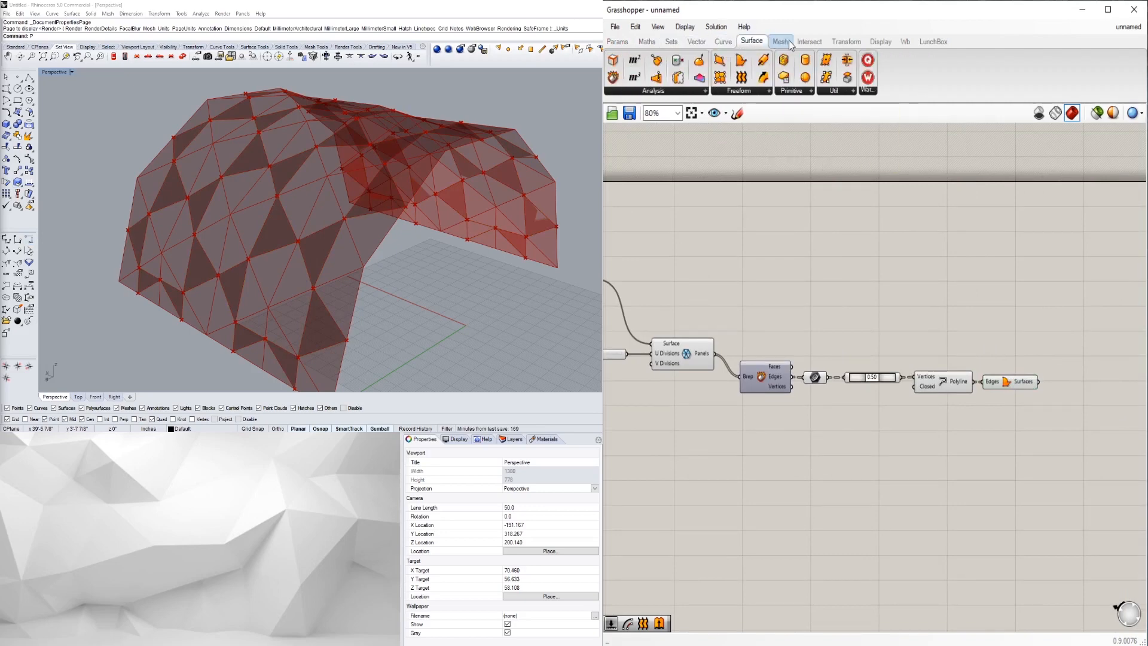
pyautogui.click(780, 42)
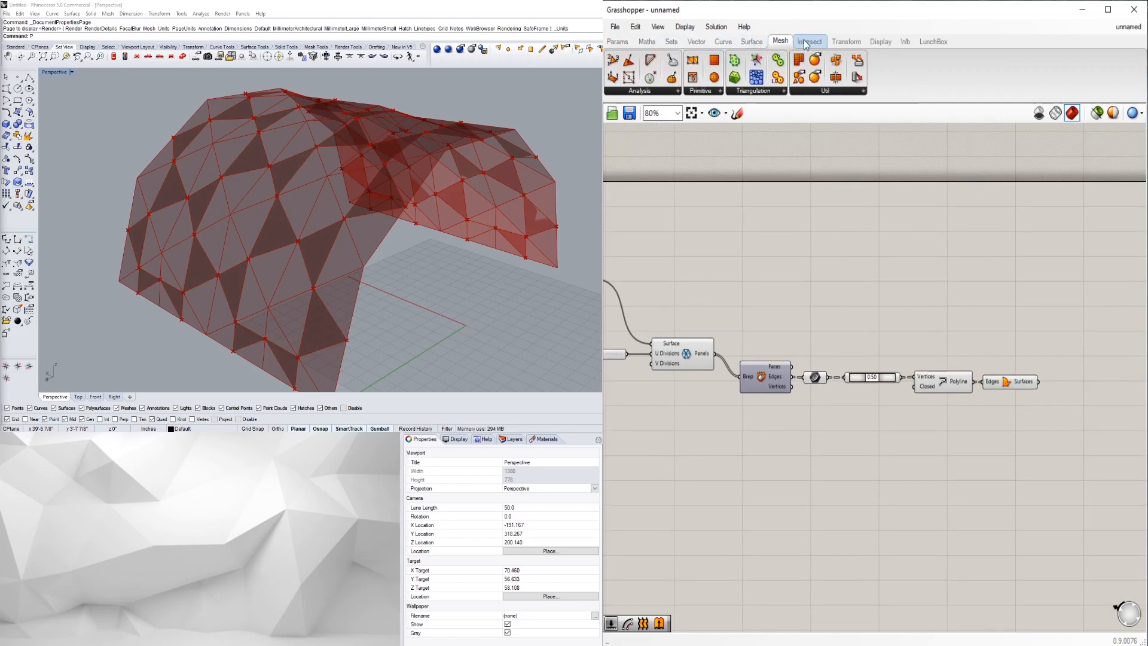
pyautogui.click(808, 41)
pyautogui.click(782, 91)
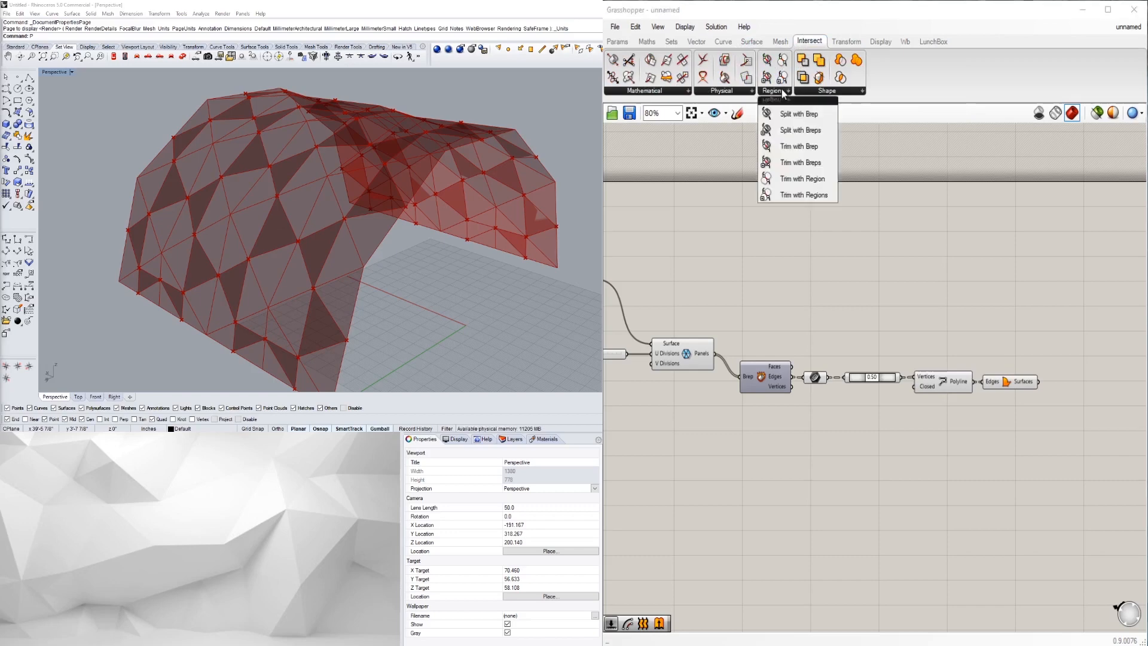
pyautogui.click(702, 90)
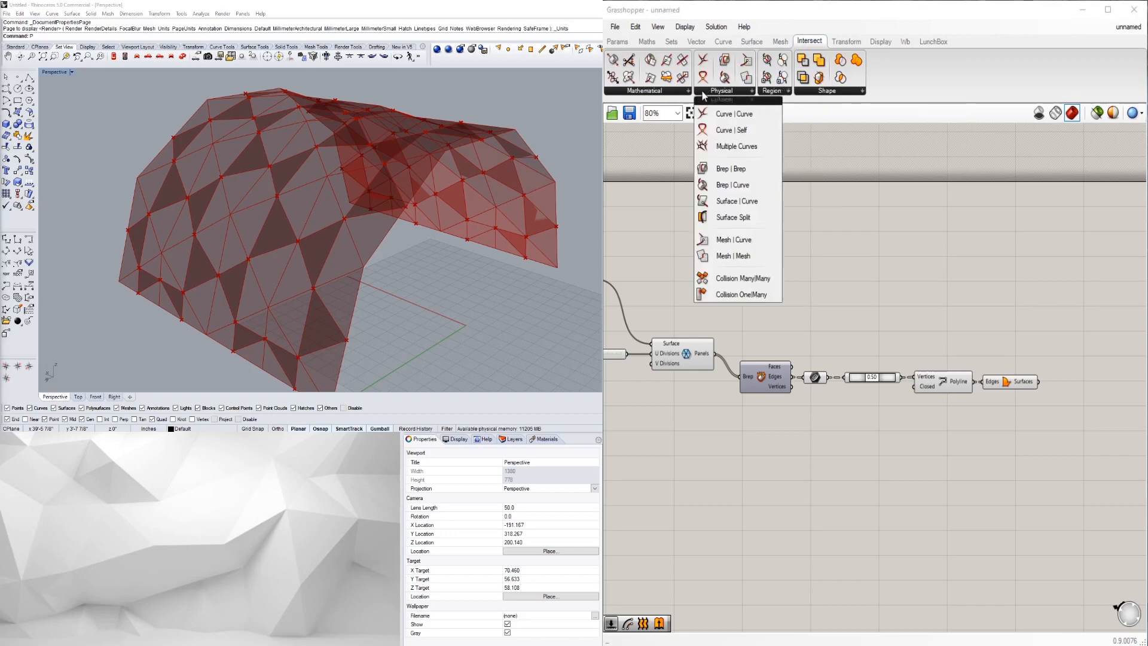
pyautogui.click(779, 92)
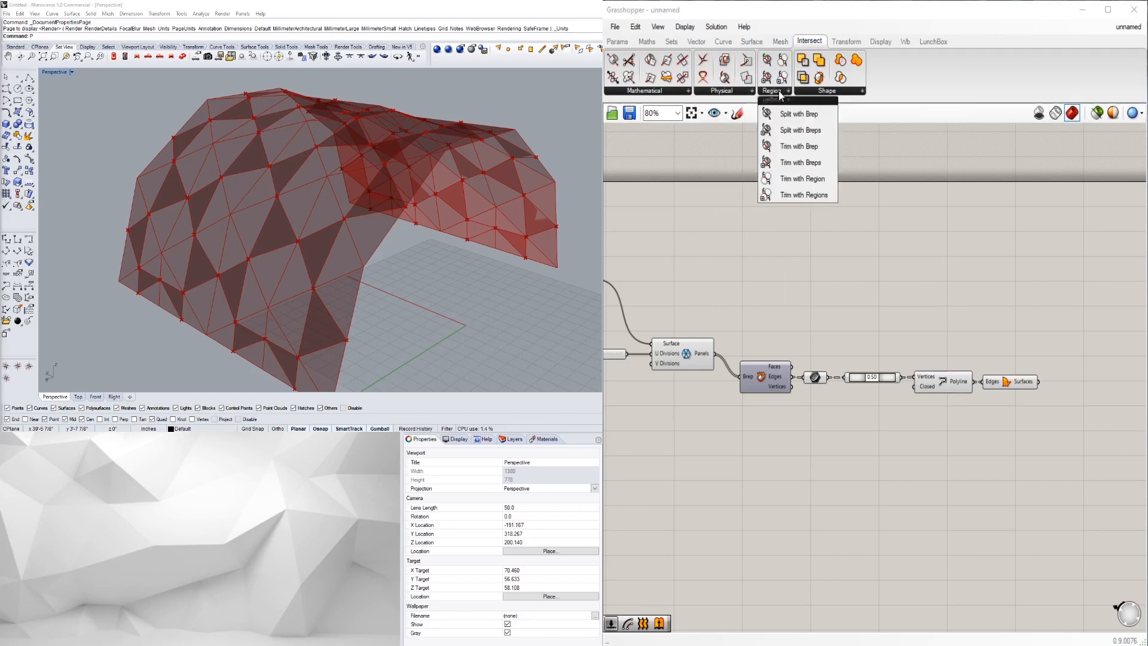
pyautogui.click(725, 93)
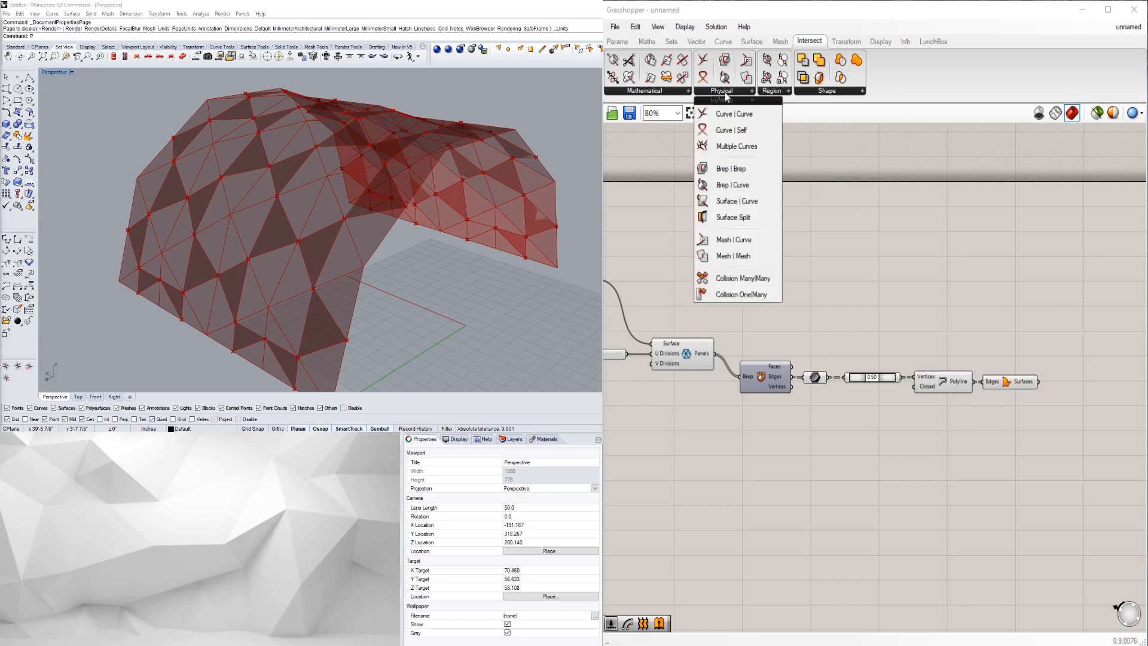
# - Look through the Surface tab's Primitive, Util, Freeform and Analysis dropdowns
pyautogui.click(781, 41)
pyautogui.click(752, 40)
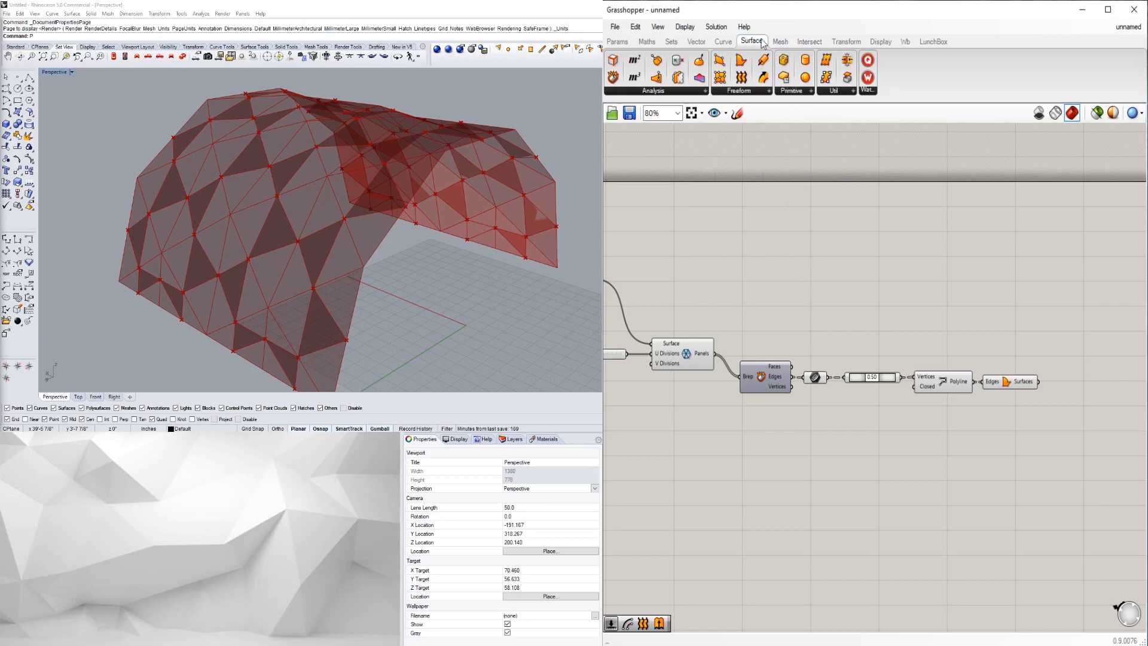
pyautogui.click(793, 92)
pyautogui.click(829, 93)
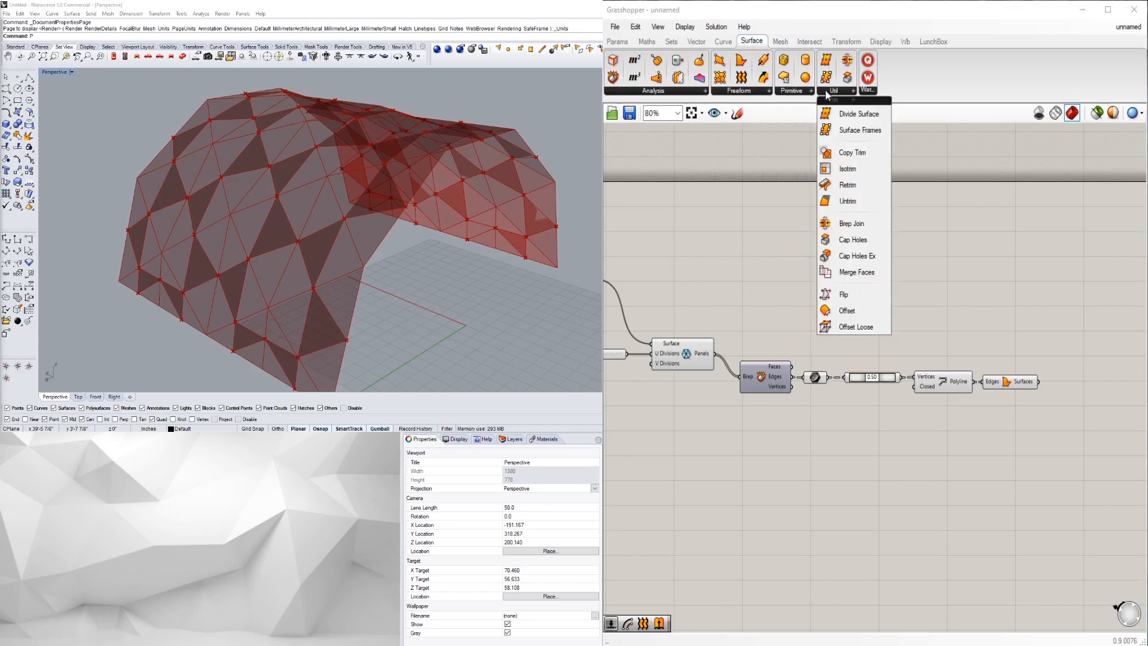
pyautogui.click(731, 93)
pyautogui.click(686, 91)
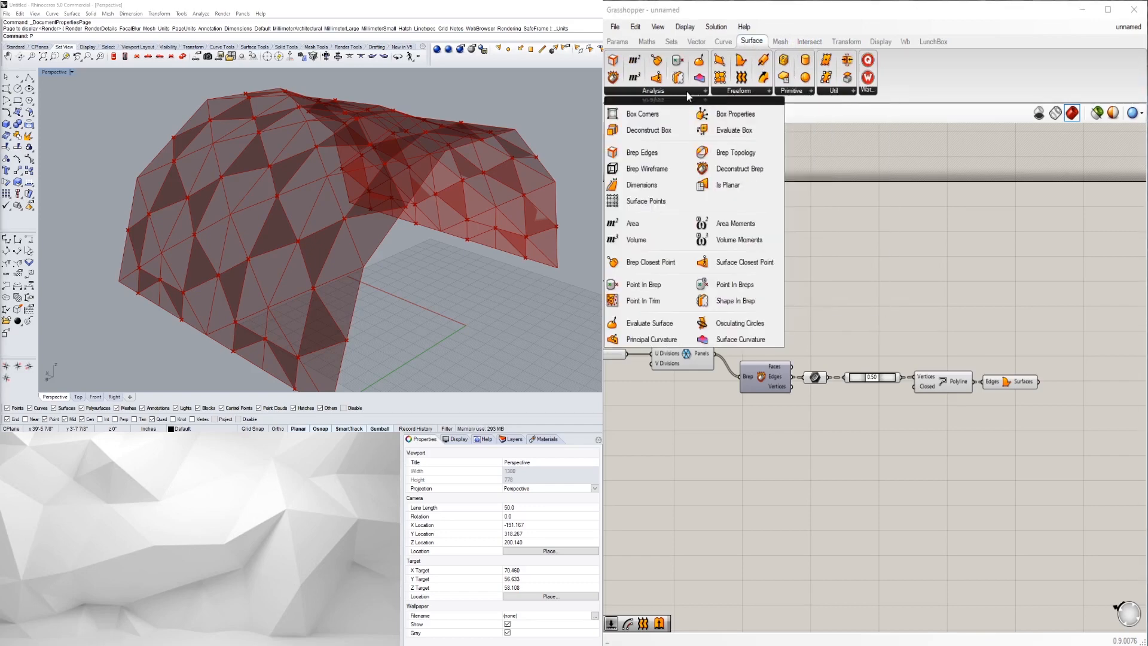
# - Revisit the Params to Curve tabs, then scan the Surface and Mesh dropdowns
pyautogui.click(698, 42)
pyautogui.click(671, 42)
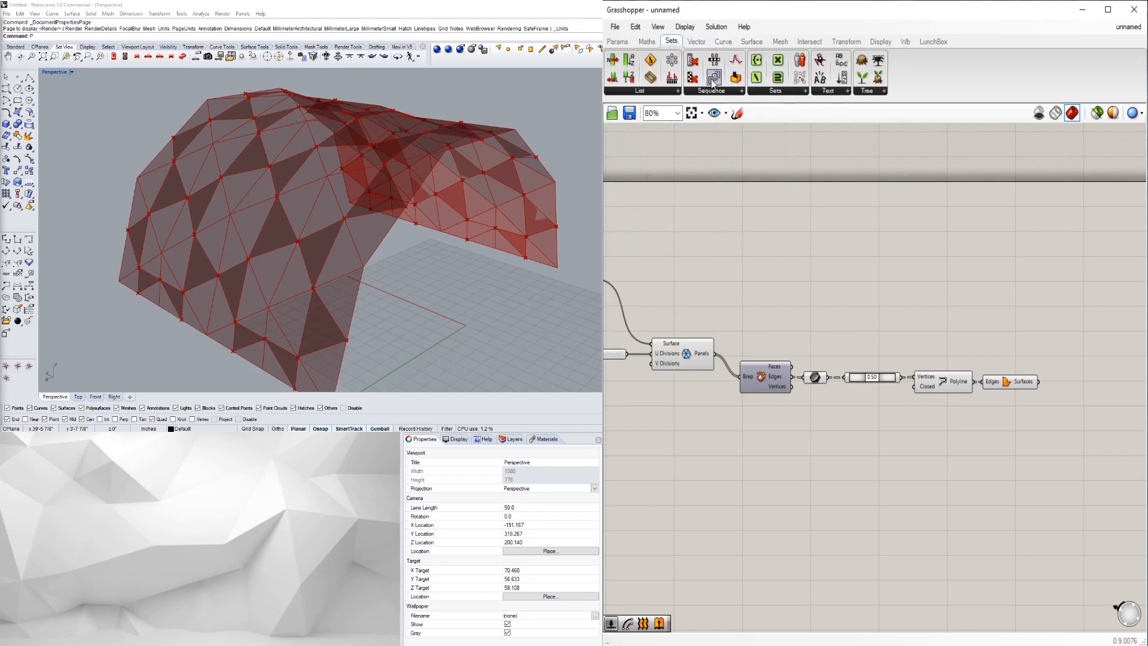
pyautogui.click(648, 45)
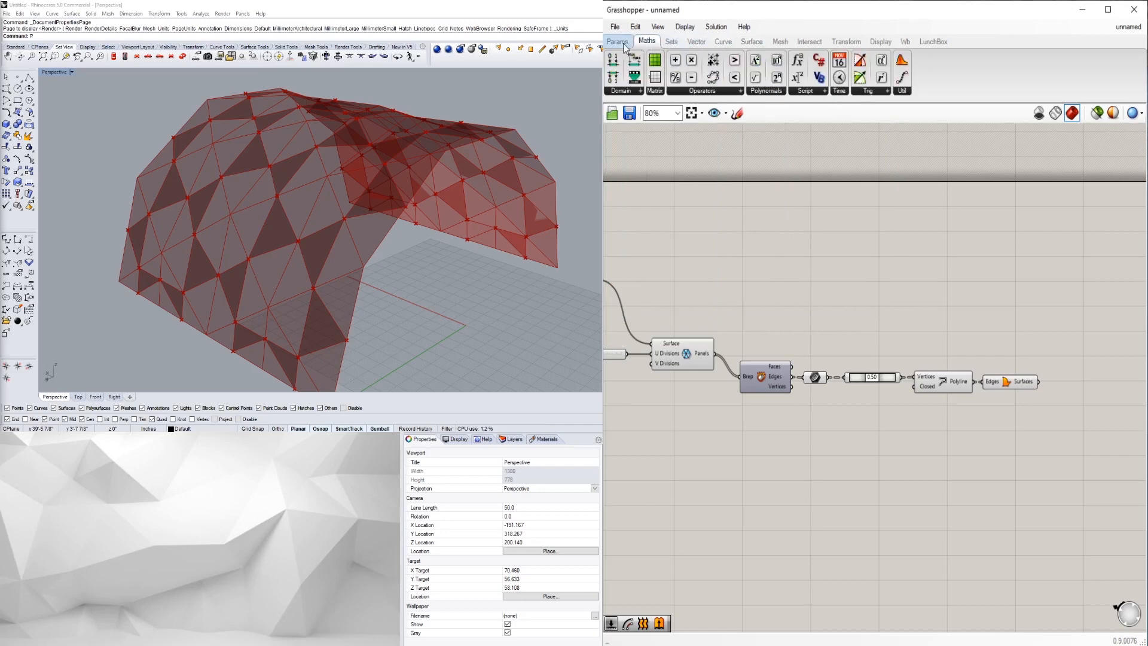
pyautogui.click(632, 46)
pyautogui.click(647, 41)
pyautogui.click(696, 42)
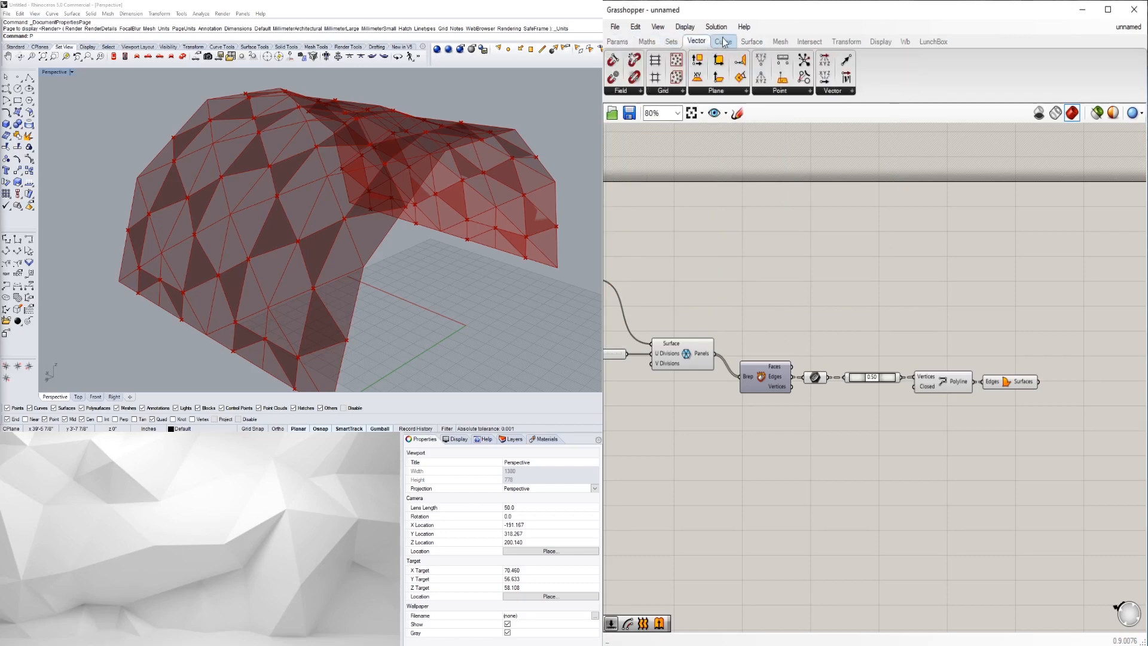
pyautogui.click(724, 42)
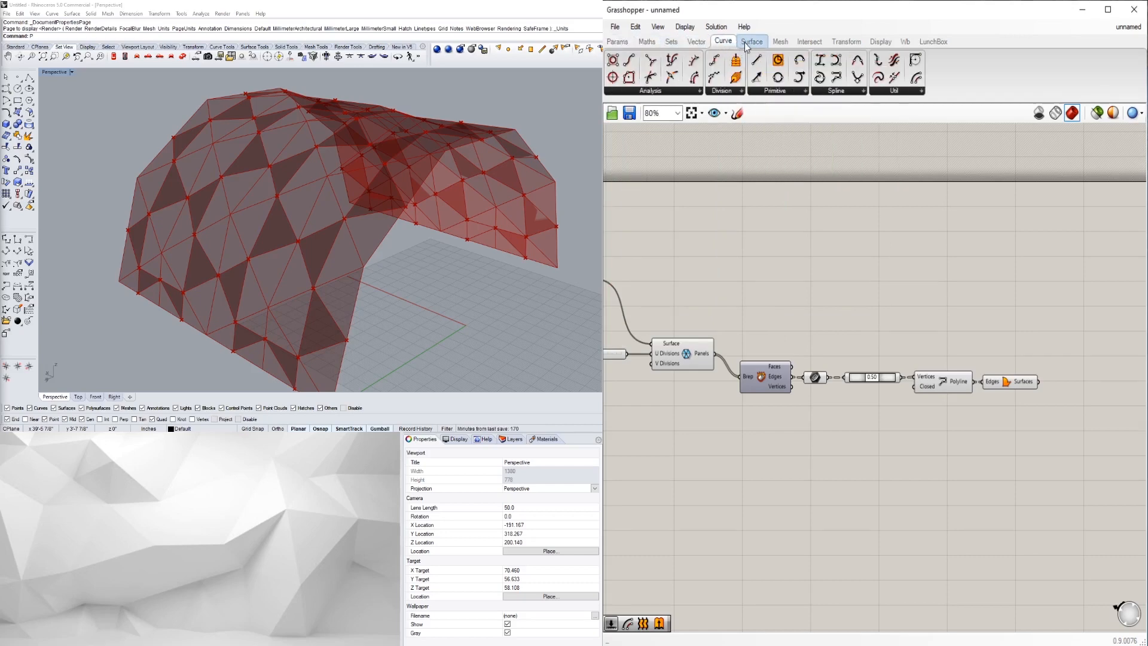
pyautogui.click(746, 42)
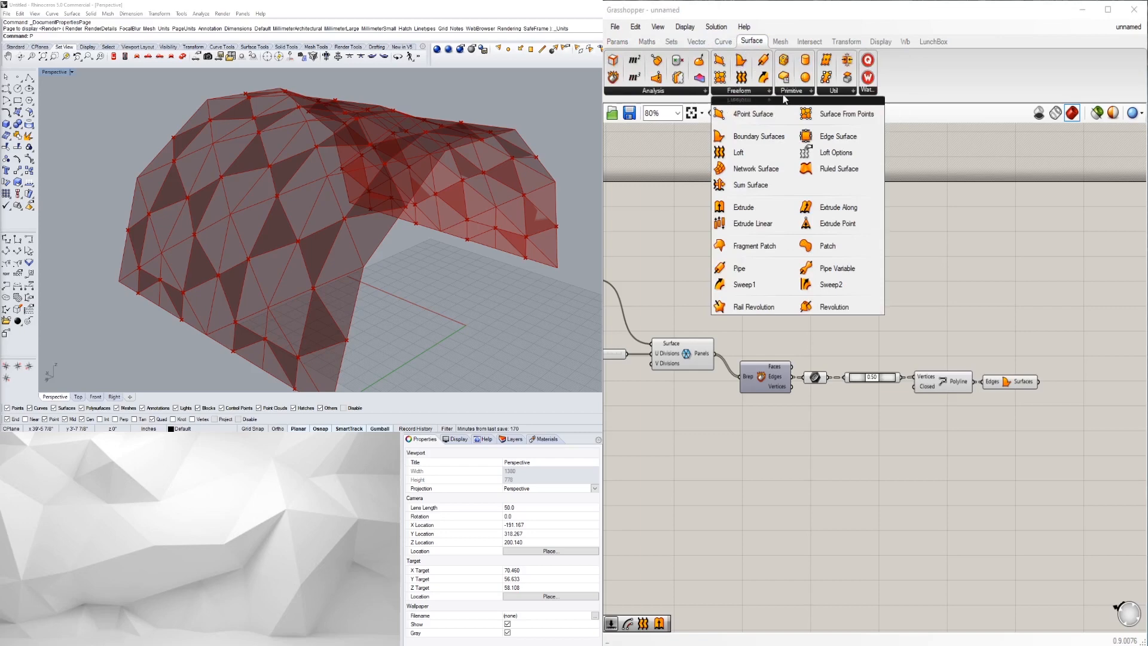
pyautogui.moveTo(792, 95)
pyautogui.moveTo(830, 94)
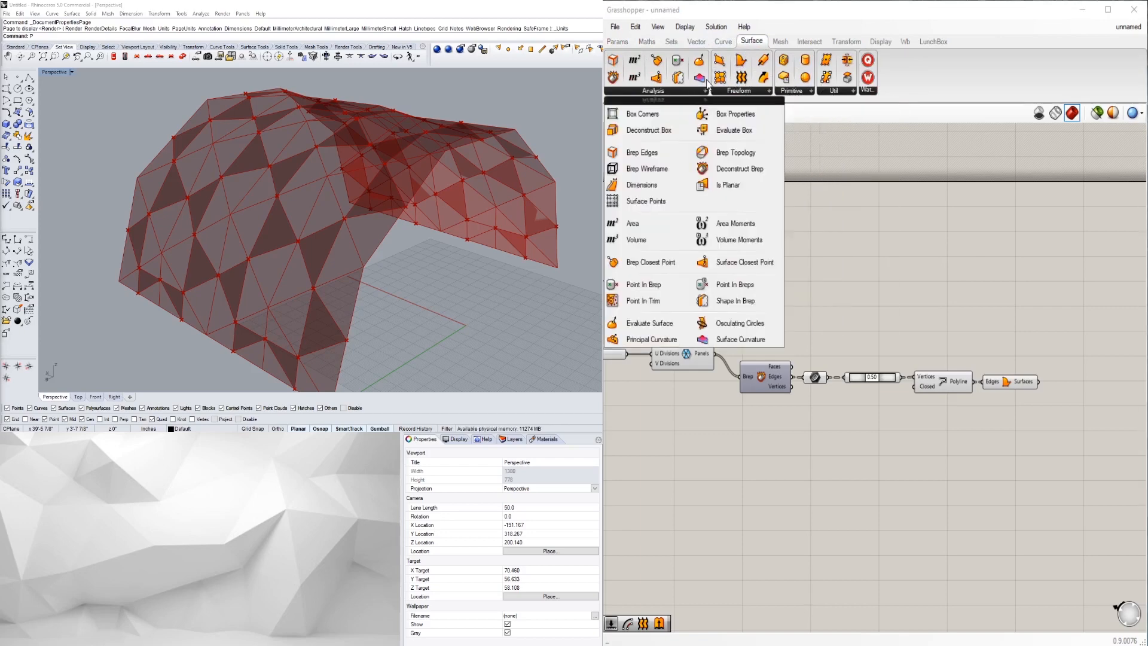
pyautogui.click(780, 41)
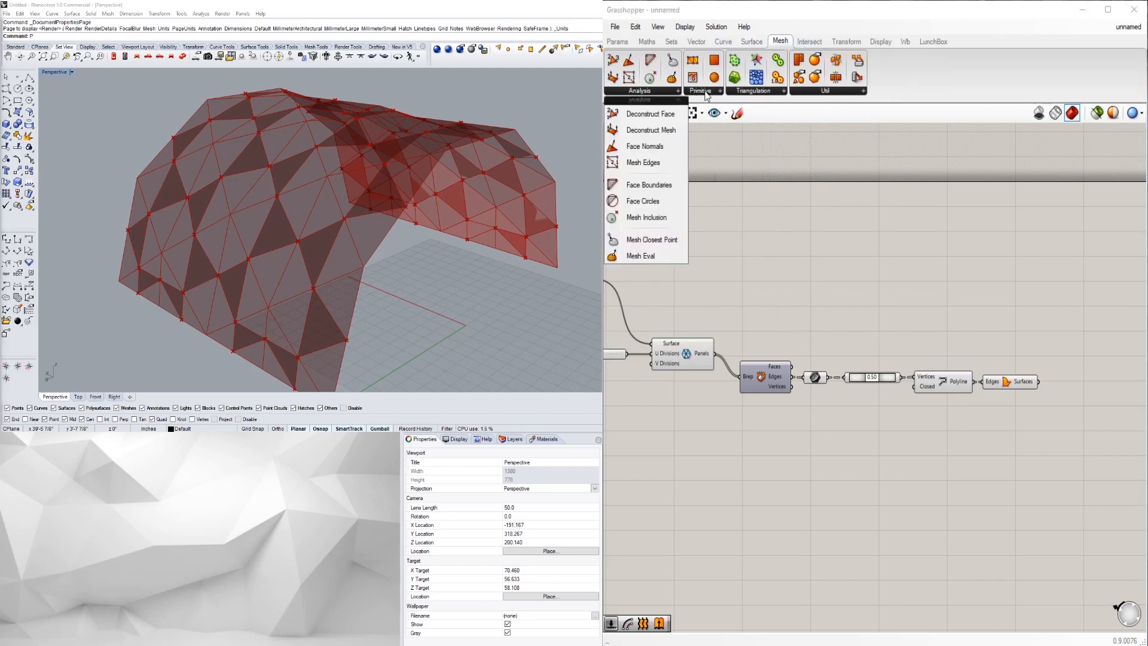
pyautogui.moveTo(707, 96)
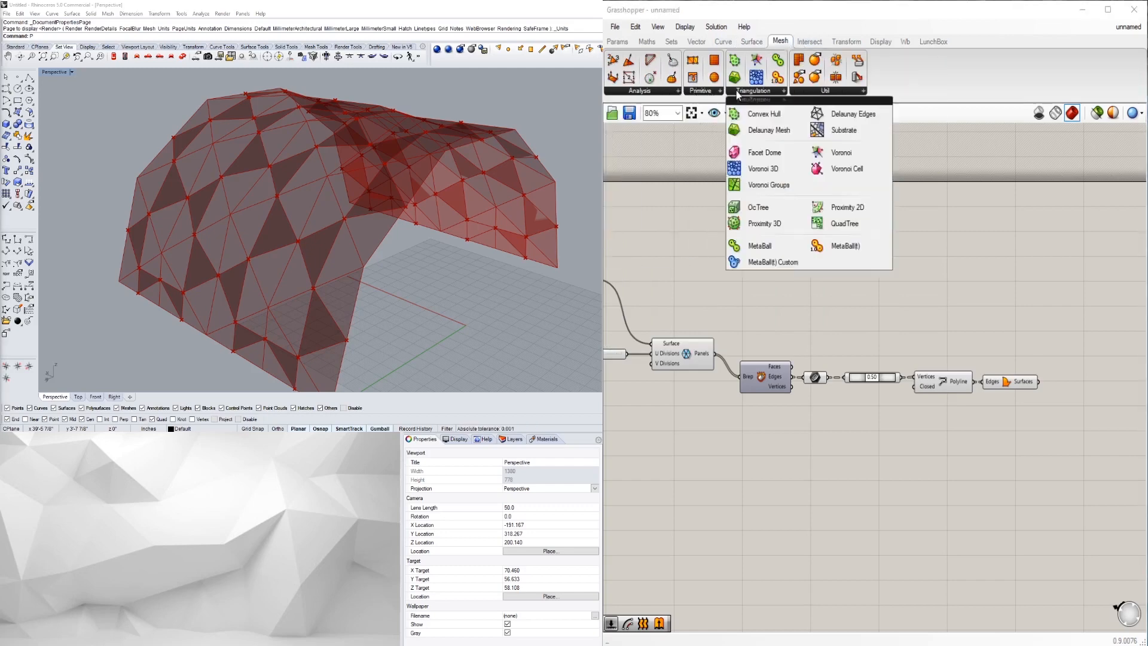
pyautogui.moveTo(833, 91)
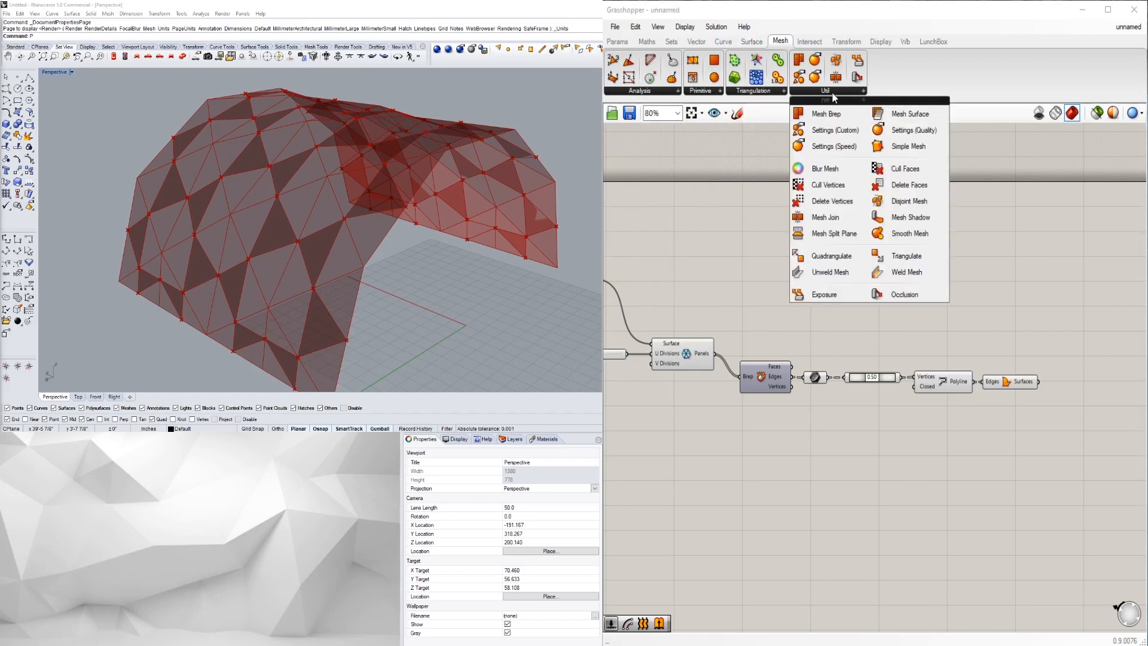
# - Scan the Intersect tab's dropdowns, ending on Shape with Region Difference
pyautogui.click(809, 41)
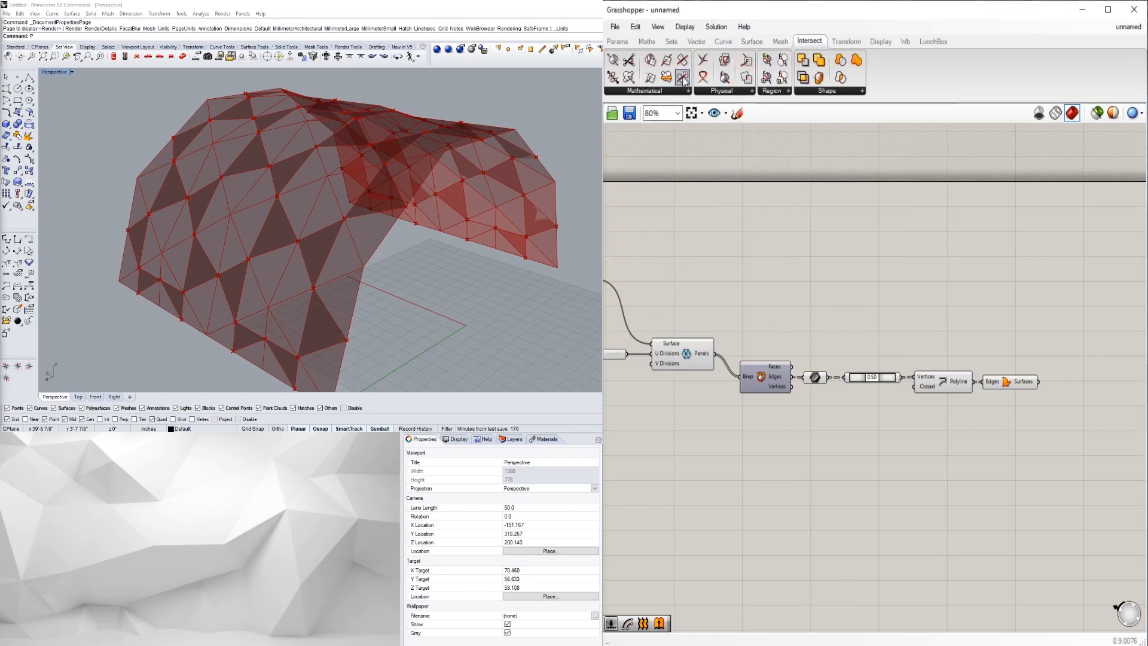
pyautogui.moveTo(663, 93)
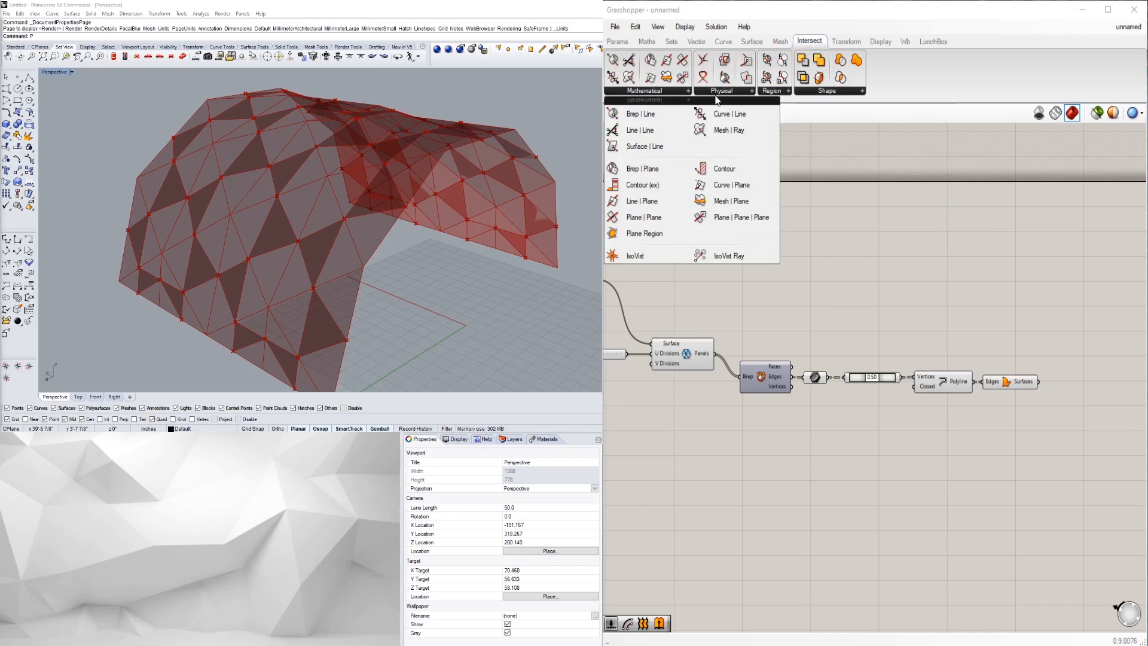
pyautogui.moveTo(719, 95)
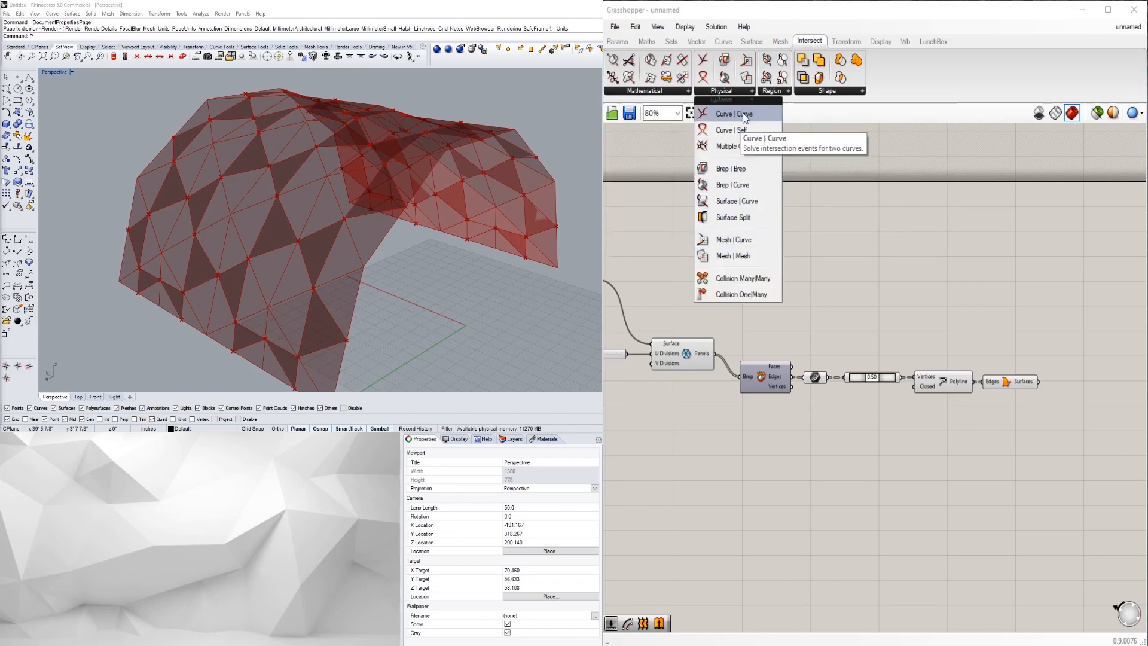
pyautogui.moveTo(775, 96)
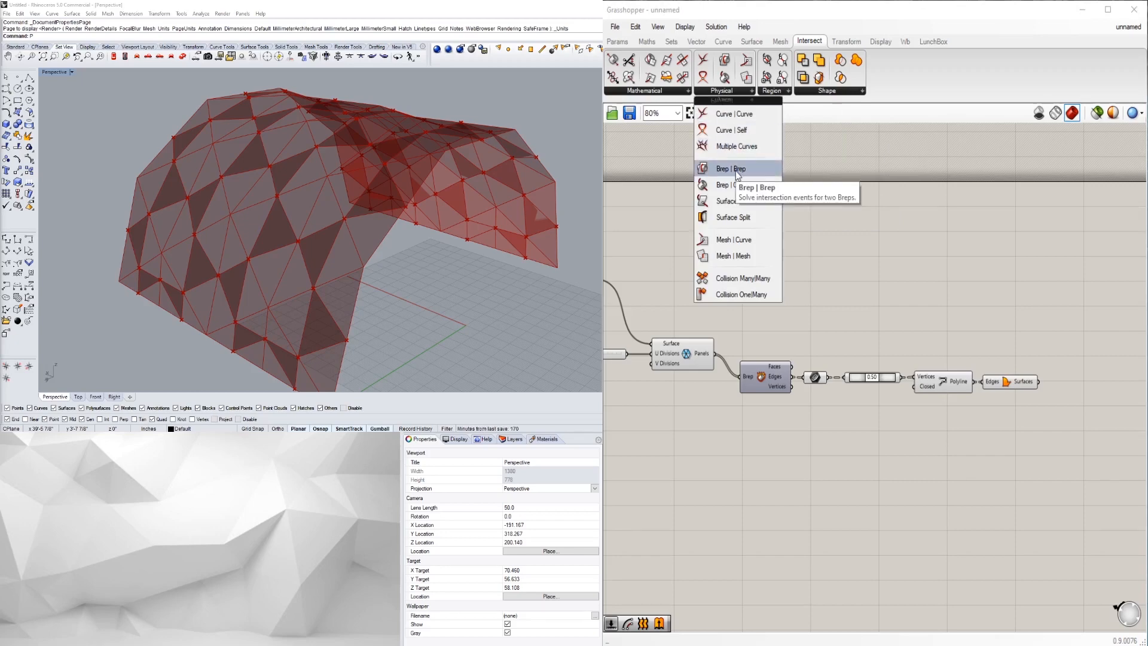
pyautogui.moveTo(832, 95)
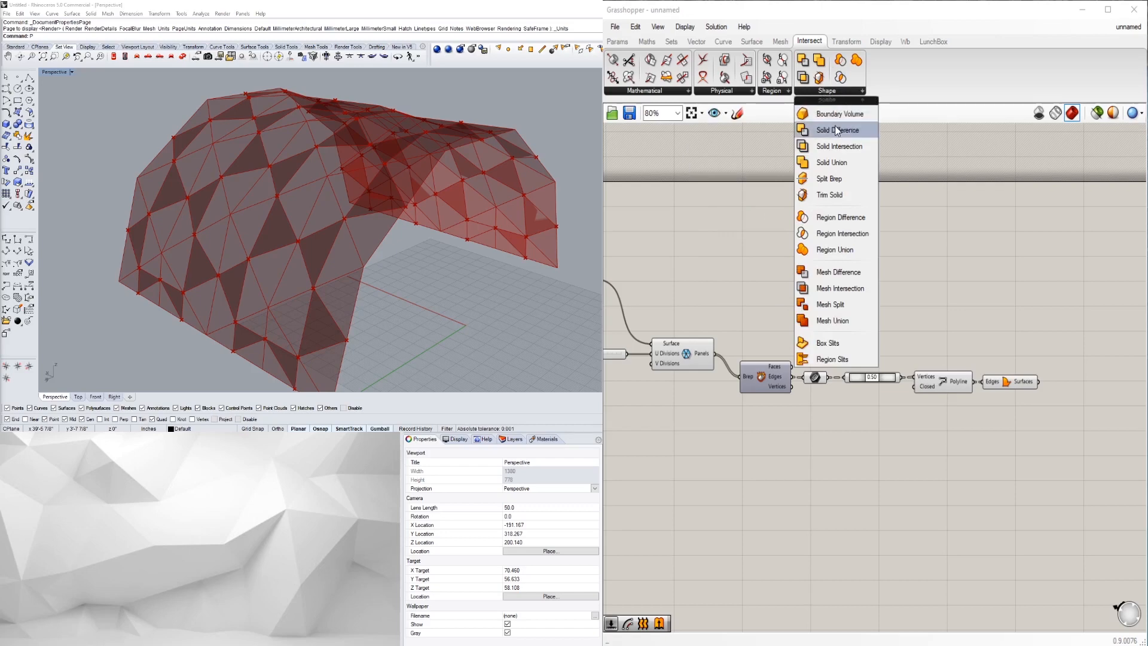
# - Place Region Difference with Panels wired to Curves A and Polyline to Curves B
pyautogui.click(849, 220)
pyautogui.click(910, 237)
pyautogui.moveTo(853, 279); pyautogui.dragTo(918, 288, button='right')
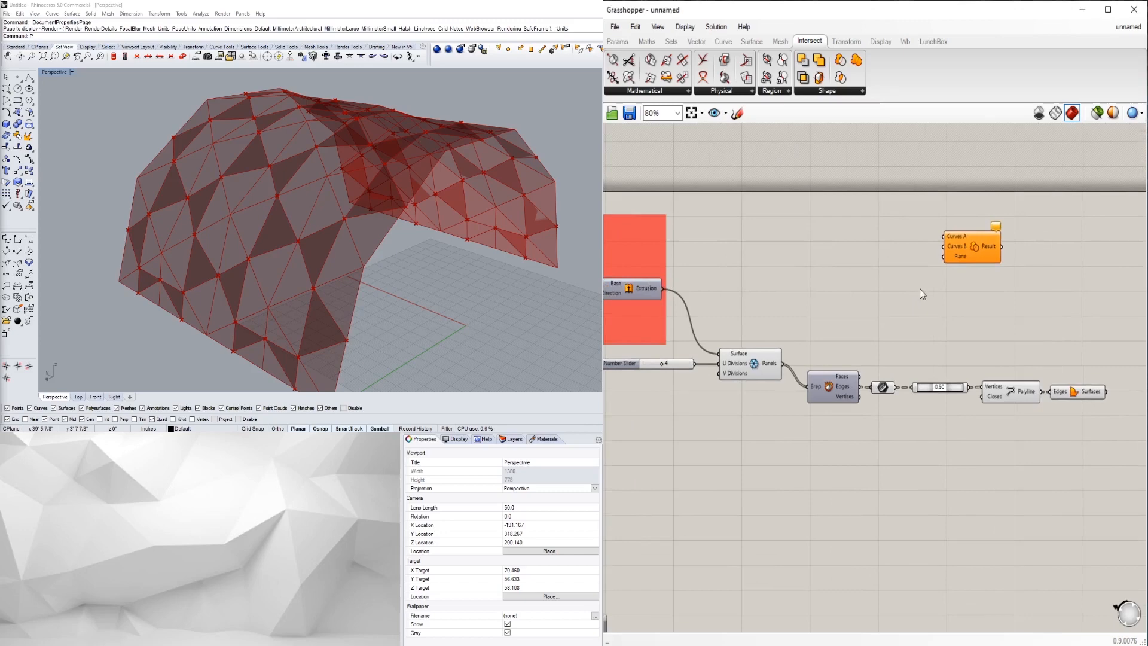
pyautogui.click(918, 293)
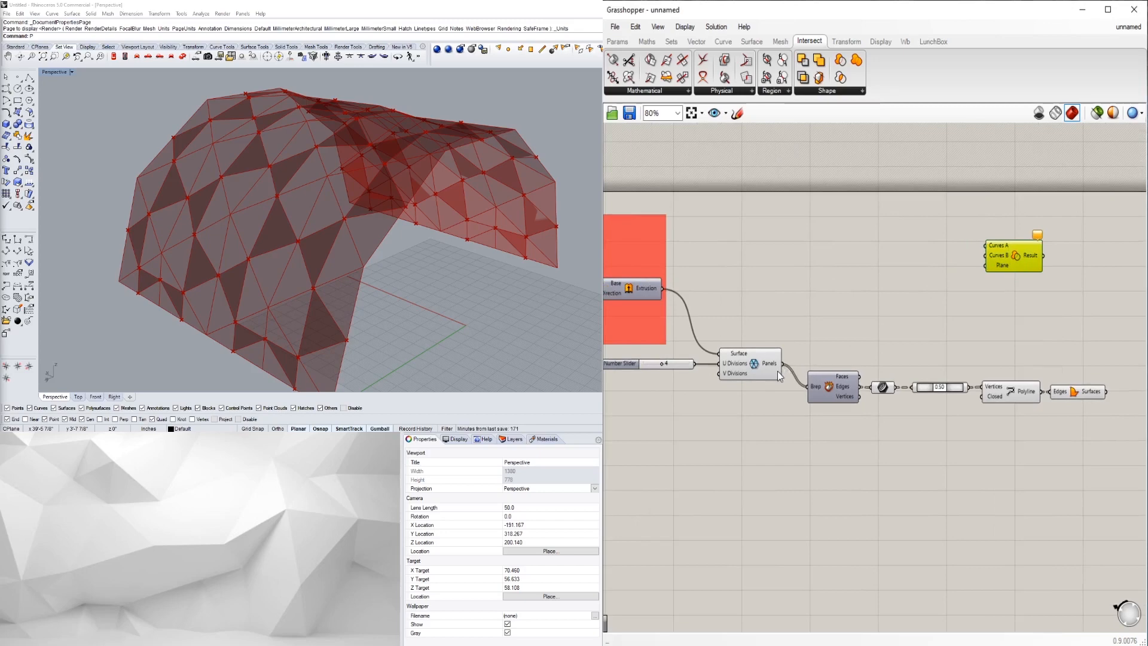
pyautogui.moveTo(783, 363); pyautogui.dragTo(1081, 275)
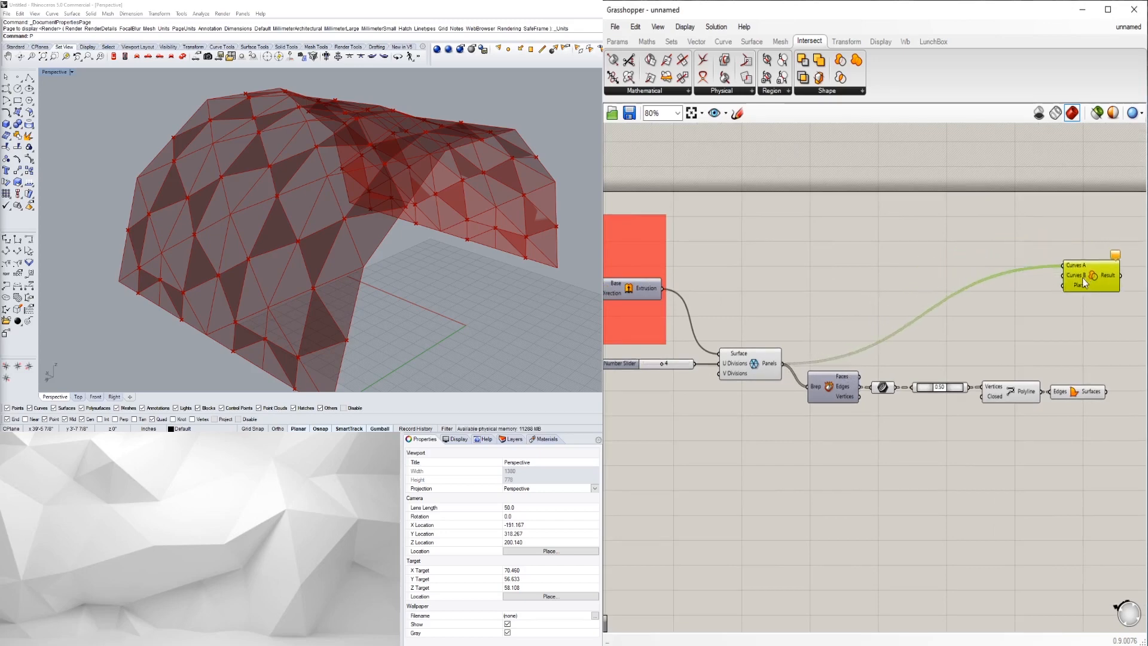
pyautogui.moveTo(1066, 336); pyautogui.dragTo(904, 387, button='right')
pyautogui.moveTo(884, 444); pyautogui.dragTo(916, 343)
pyautogui.click(1020, 381)
pyautogui.click(1011, 365)
# - Hide the previews of the Surface, Brep, slider and Polyline components
pyautogui.moveTo(987, 480); pyautogui.dragTo(741, 367)
pyautogui.middleClick(824, 344)
pyautogui.click(858, 312)
pyautogui.click(861, 309)
# - Search the canvas for 'BOUND' beside Region Difference
pyautogui.moveTo(1087, 332); pyautogui.dragTo(908, 329, button='right')
pyautogui.click(1009, 307)
pyautogui.doubleClick(984, 319)
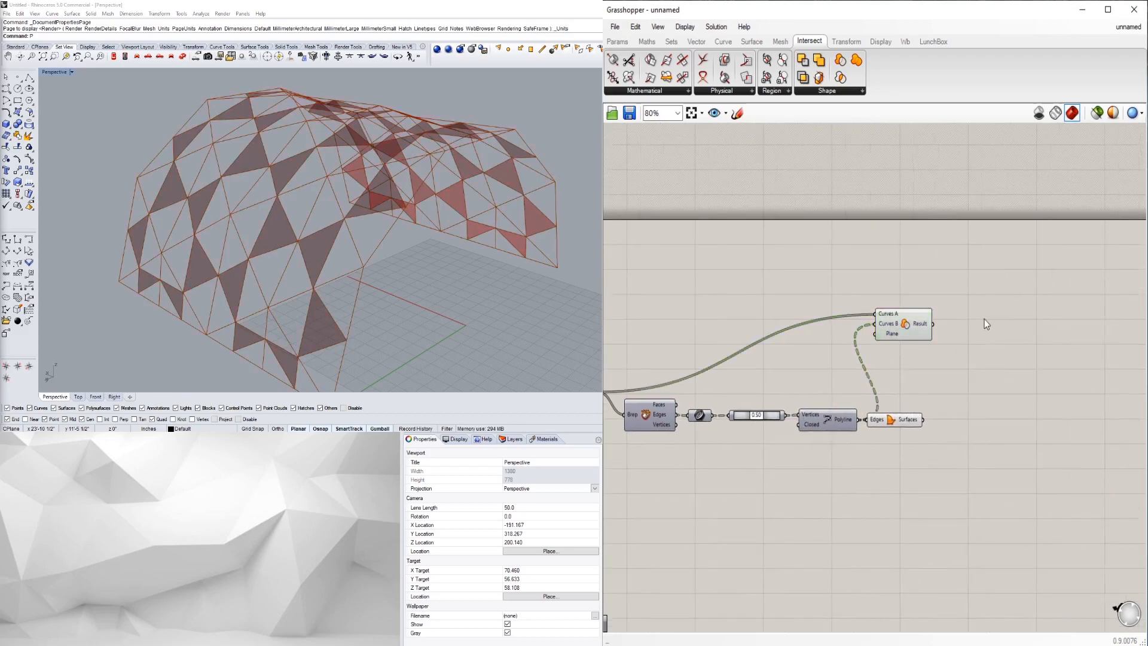
pyautogui.write('BOUND')
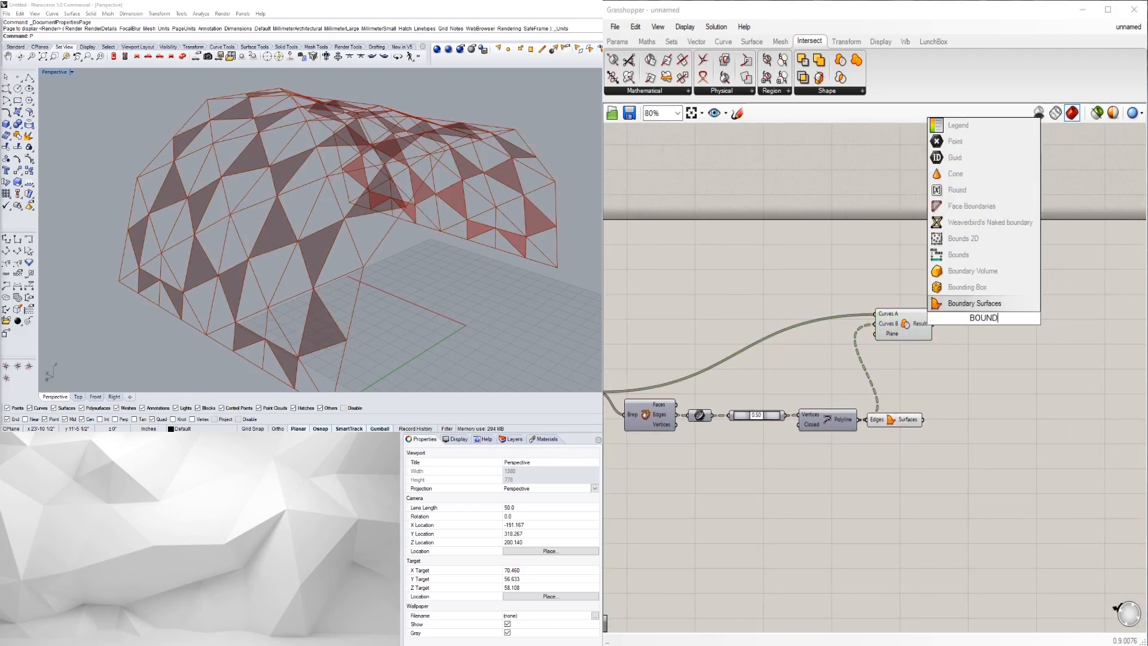
# - Add Boundary Surfaces after Region Difference with a flattened Edges input and inspect the vault
pyautogui.click(978, 302)
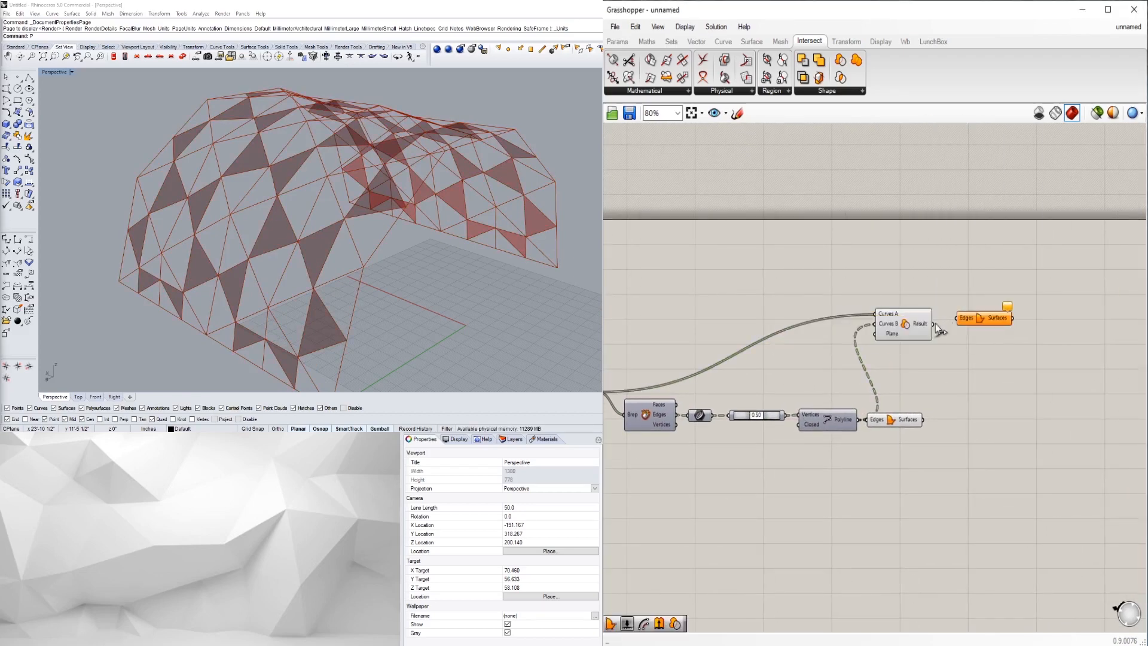
pyautogui.click(973, 324)
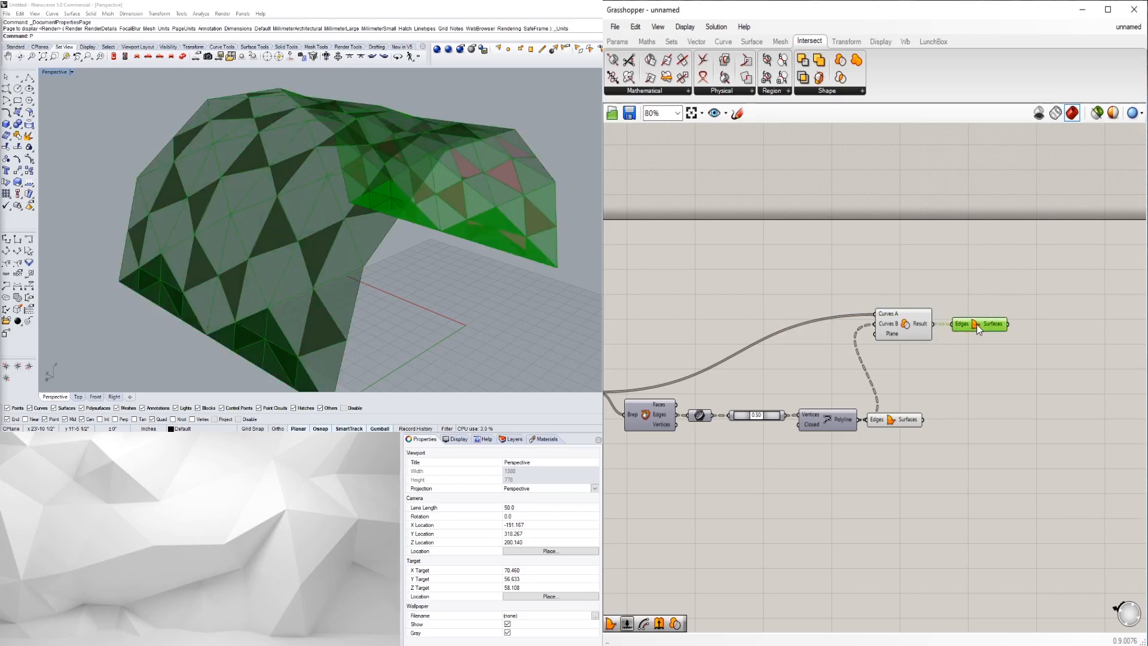
pyautogui.rightClick(961, 324)
pyautogui.click(1009, 427)
pyautogui.click(996, 376)
pyautogui.moveTo(978, 323); pyautogui.dragTo(991, 325)
pyautogui.moveTo(113, 263); pyautogui.dragTo(203, 296, button='right')
pyautogui.click(997, 371)
# - Delete the Region Difference and Boundary Surfaces components
pyautogui.moveTo(1069, 357); pyautogui.dragTo(899, 287)
pyautogui.press('Delete')
pyautogui.moveTo(768, 302); pyautogui.dragTo(888, 293, button='right')
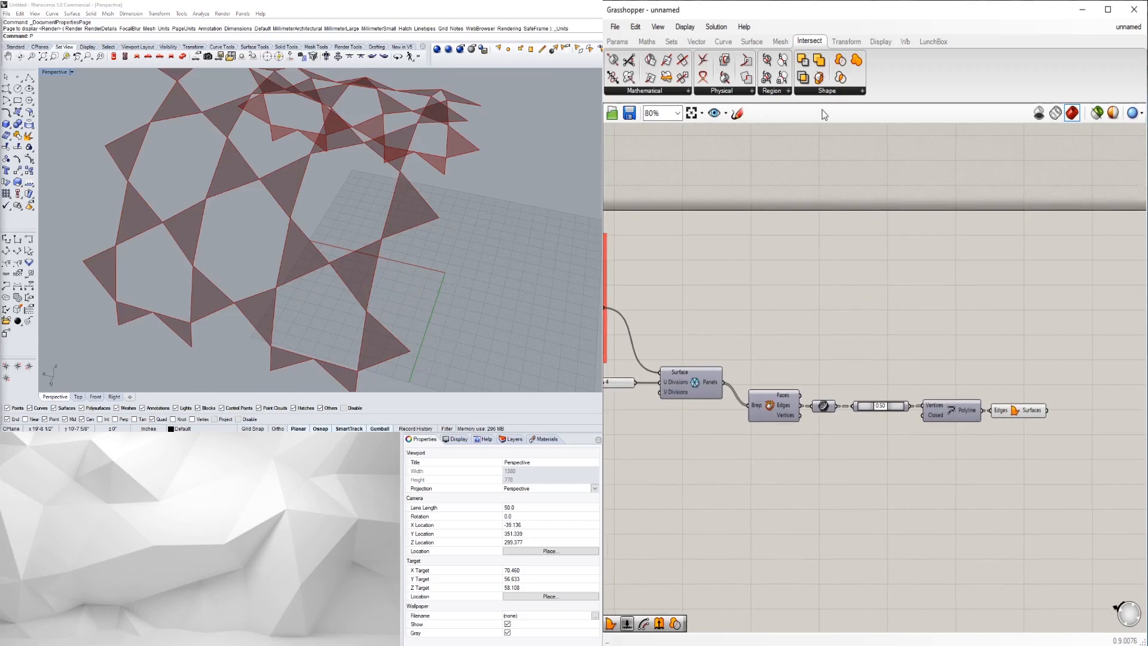
# - Place Solid Difference with Panels into Breps A and flattened Boundary Surfaces into Breps B
pyautogui.click(827, 90)
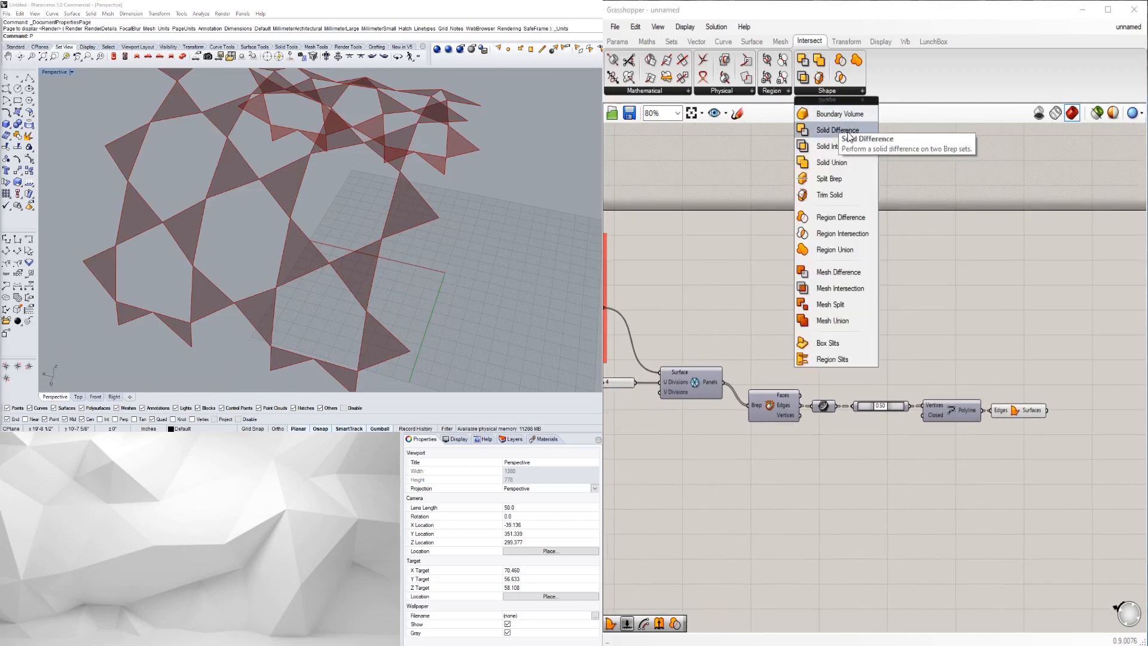
pyautogui.moveTo(845, 132); pyautogui.dragTo(1071, 316)
pyautogui.moveTo(820, 352); pyautogui.dragTo(1056, 309)
pyautogui.moveTo(1028, 403); pyautogui.dragTo(931, 420, button='right')
pyautogui.click(961, 413)
pyautogui.moveTo(932, 420); pyautogui.dragTo(984, 330)
pyautogui.click(1004, 373)
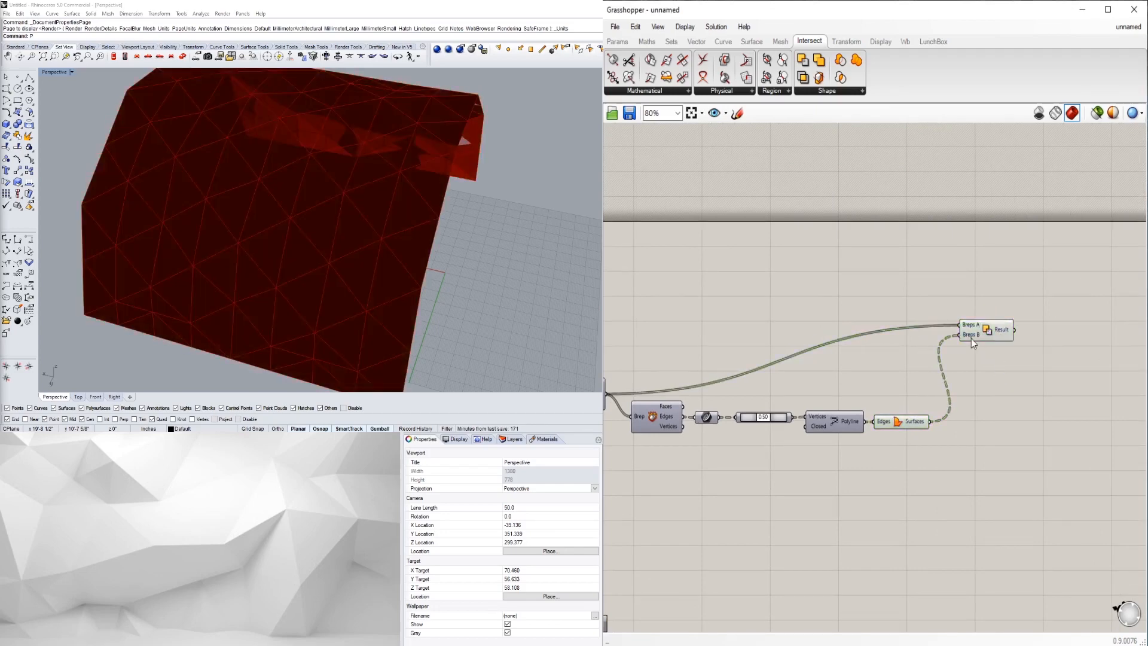
pyautogui.rightClick(971, 338)
pyautogui.click(993, 441)
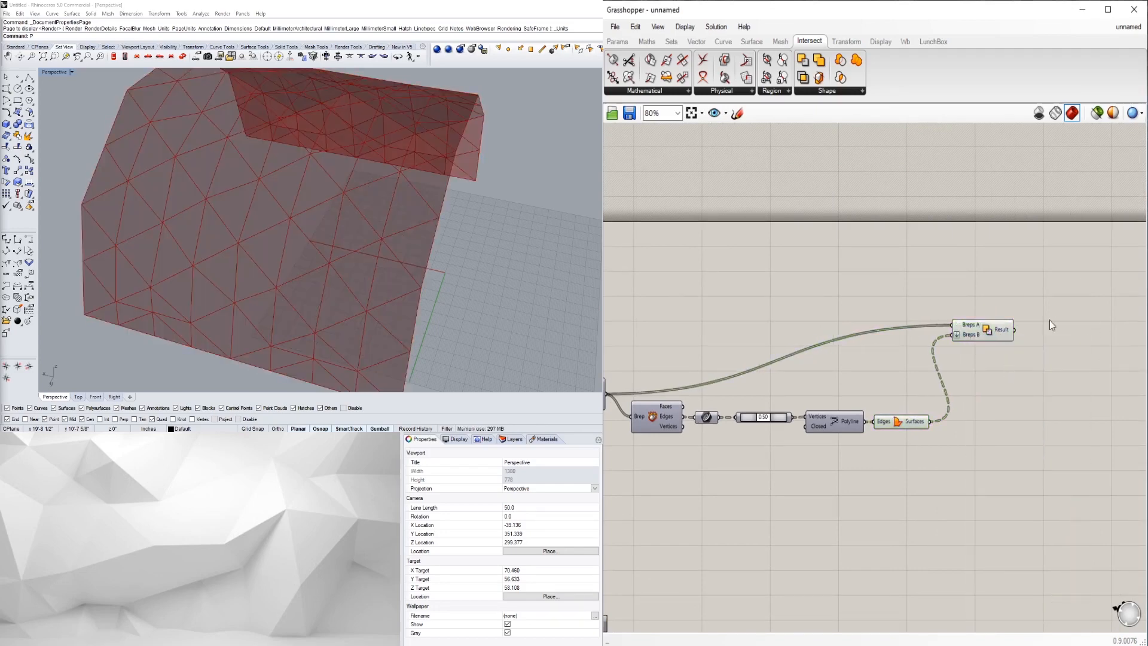
# - Reposition Solid Difference below the chain and frame the whole definition
pyautogui.moveTo(977, 337); pyautogui.dragTo(995, 354)
pyautogui.scroll(-2, 939, 430)
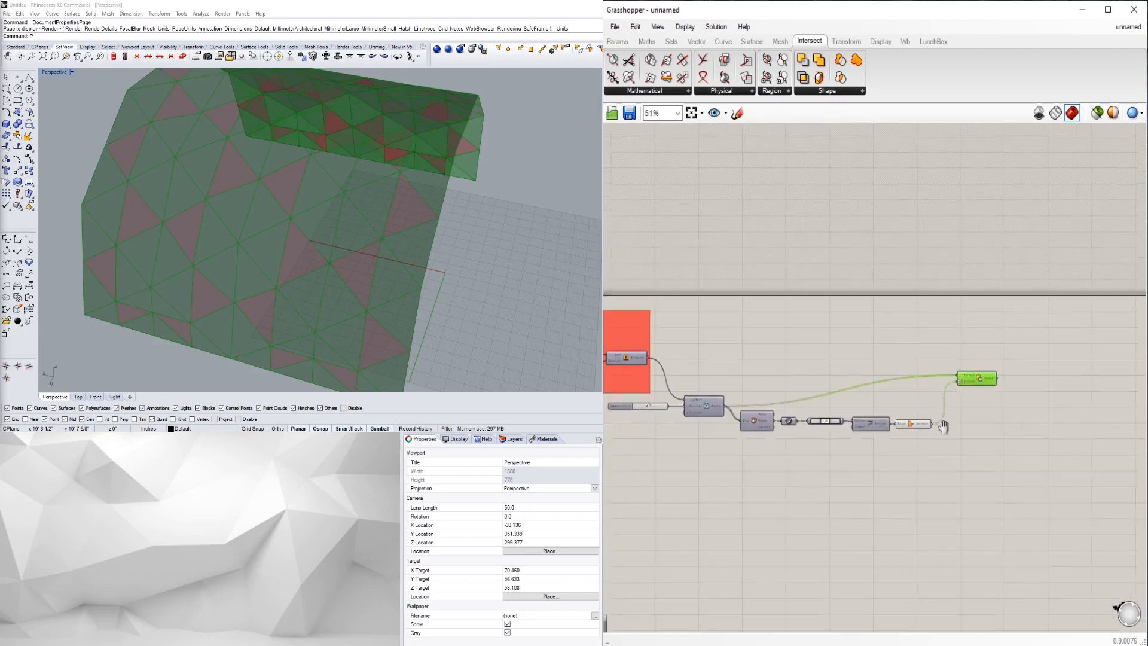
pyautogui.scroll(2, 946, 429)
pyautogui.moveTo(995, 350); pyautogui.dragTo(940, 355, button='right')
pyautogui.moveTo(940, 354); pyautogui.dragTo(929, 376)
pyautogui.click(928, 448)
pyautogui.scroll(-4, 928, 447)
pyautogui.moveTo(808, 447); pyautogui.dragTo(863, 393, button='right')
pyautogui.scroll(2, 864, 392)
pyautogui.scroll(3, 789, 374)
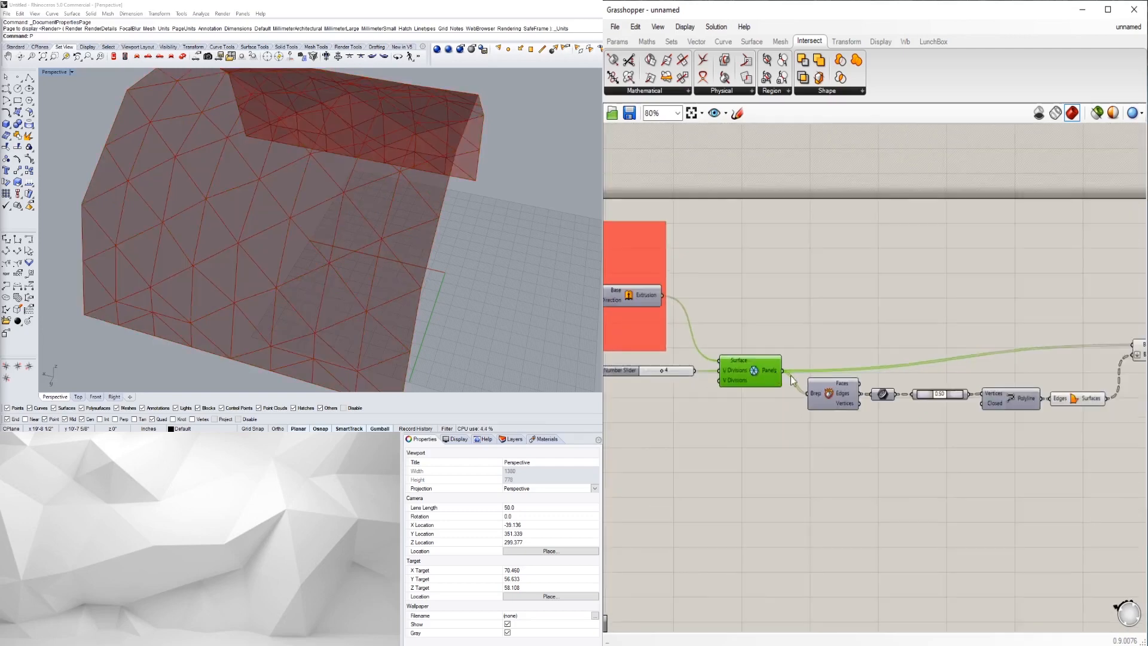
pyautogui.scroll(2, 913, 396)
# - Compare the inner-triangle surface preview against the Solid Difference result, then start a canvas search
pyautogui.click(983, 406)
pyautogui.moveTo(1011, 442); pyautogui.dragTo(911, 456, button='right')
pyautogui.click(999, 340)
pyautogui.moveTo(1045, 406); pyautogui.dragTo(888, 414, button='right')
pyautogui.scroll(-2, 931, 441)
pyautogui.click(914, 396)
pyautogui.click(884, 359)
pyautogui.click(796, 409)
pyautogui.click(879, 359)
pyautogui.click(802, 408)
pyautogui.click(974, 357)
pyautogui.doubleClick(986, 363)
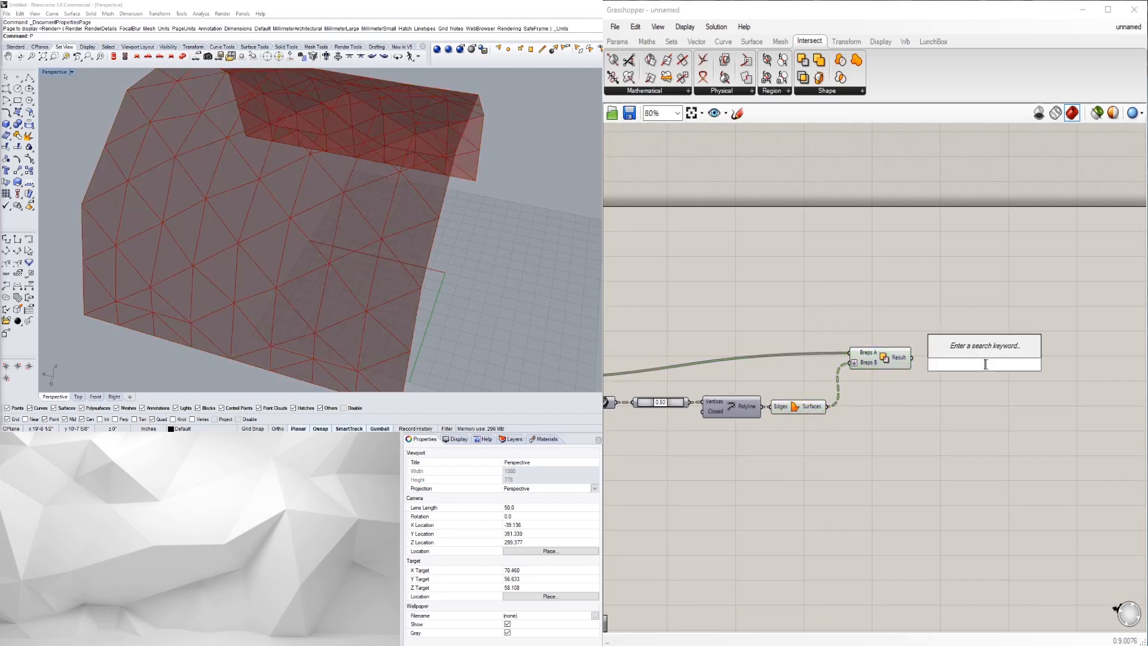
# - Add a Custom Preview fed by the Solid Difference result, showing the perforated vault in pink
pyautogui.write('CUST')
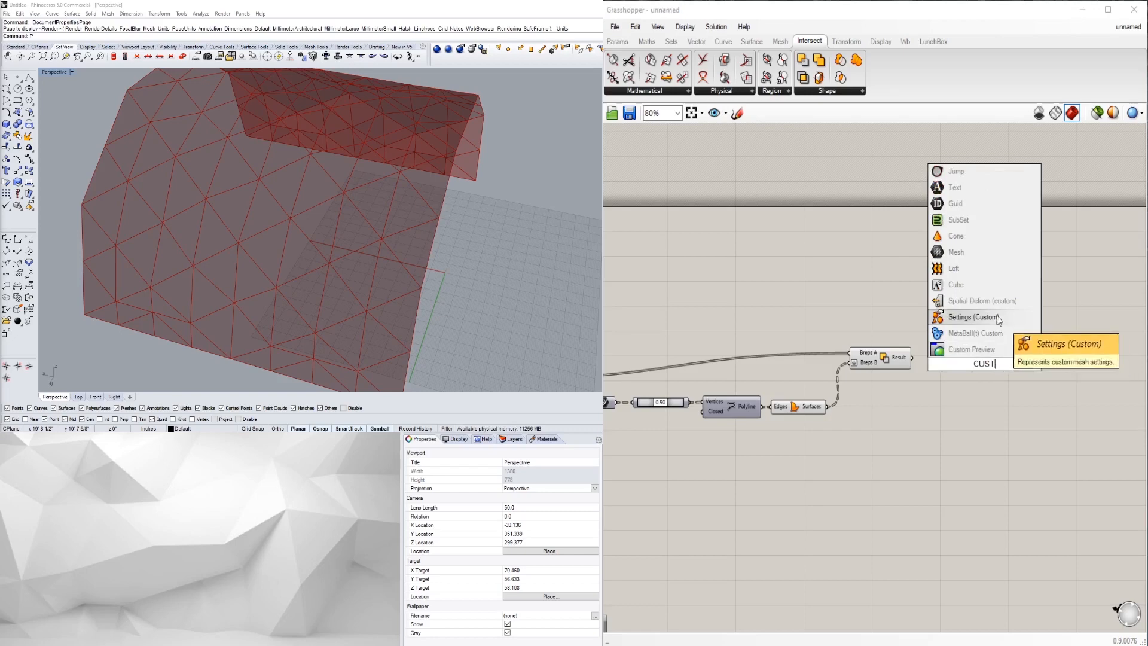
pyautogui.click(984, 350)
pyautogui.moveTo(964, 360)
pyautogui.mouseDown()
pyautogui.moveTo(982, 365)
pyautogui.moveTo(967, 350)
pyautogui.mouseUp()
pyautogui.click(970, 370)
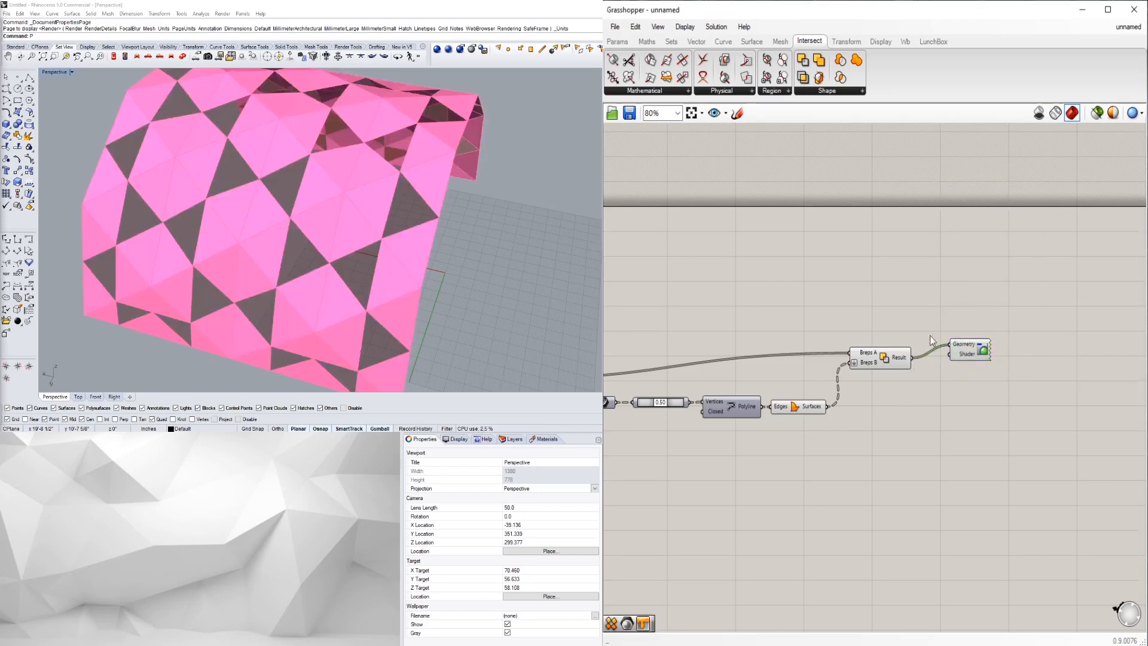
# - Replace a mistakenly added Seam with a Colour Swatch feeding the Custom Preview's shader
pyautogui.doubleClick(884, 317)
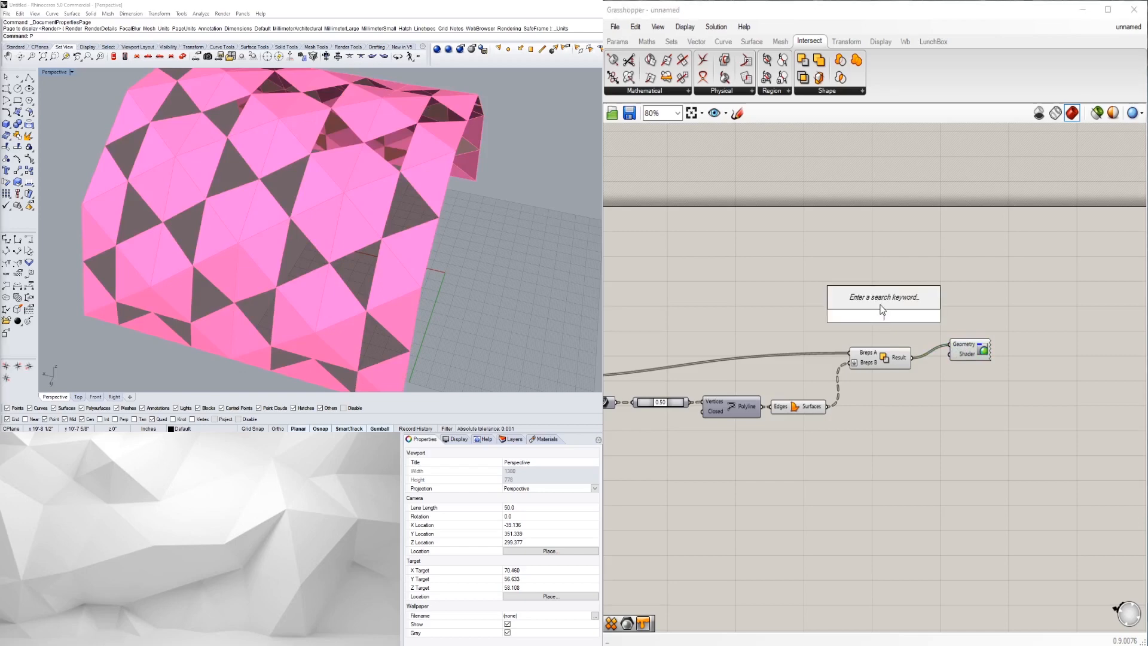
pyautogui.write('swa')
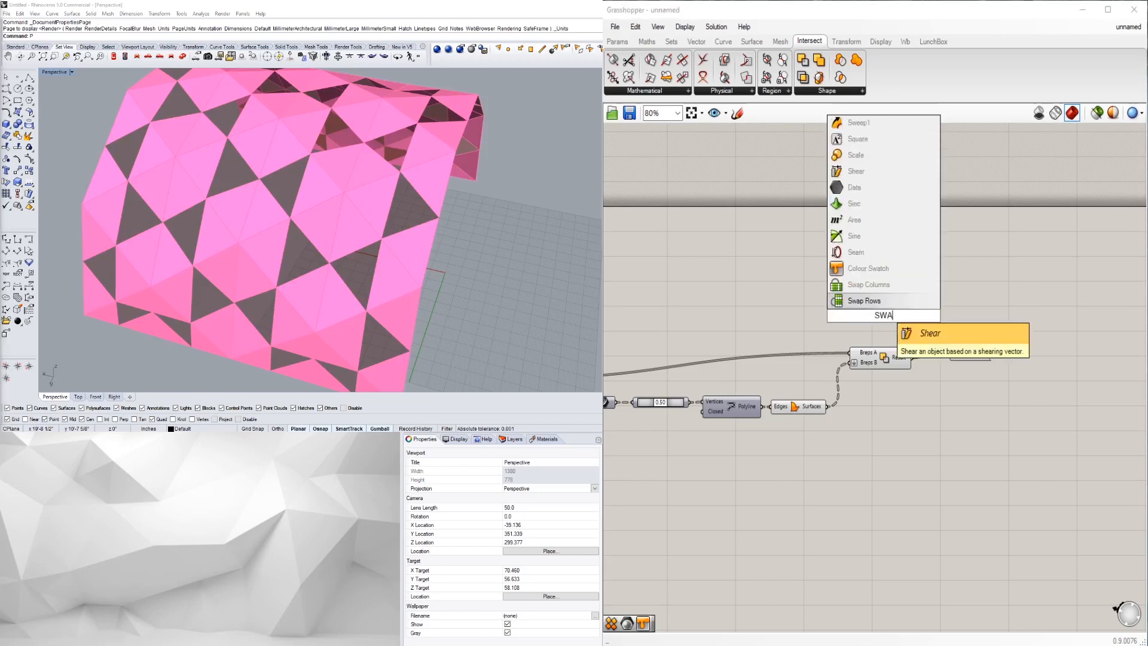
pyautogui.click(867, 259)
pyautogui.click(879, 312)
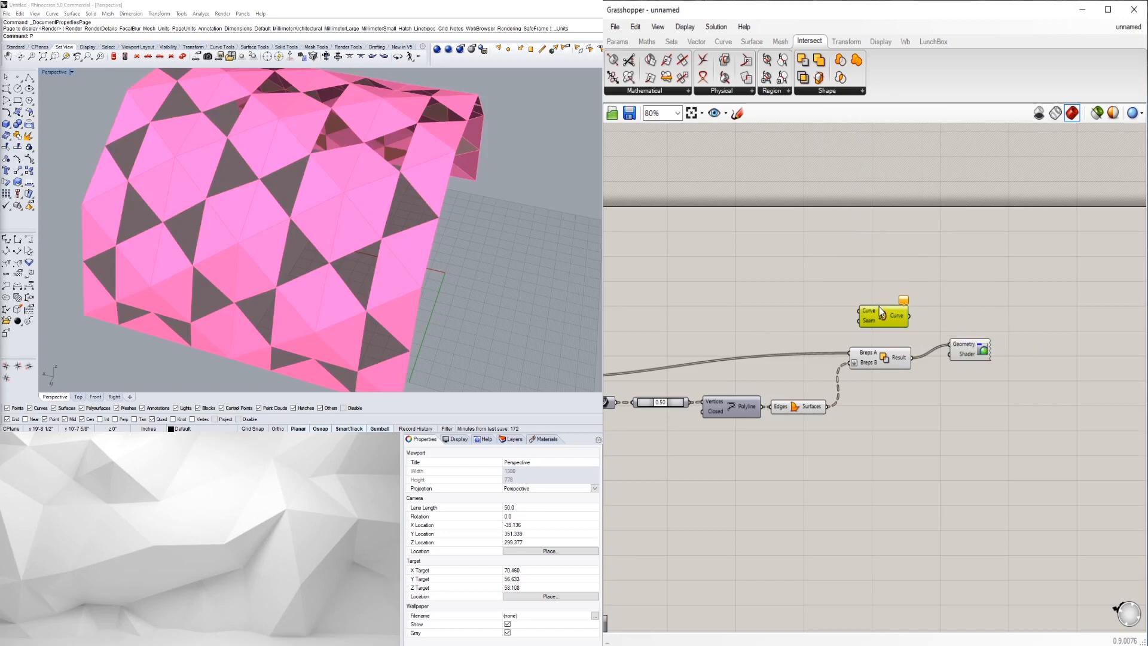
pyautogui.press('Delete')
pyautogui.doubleClick(879, 307)
pyautogui.write('swa')
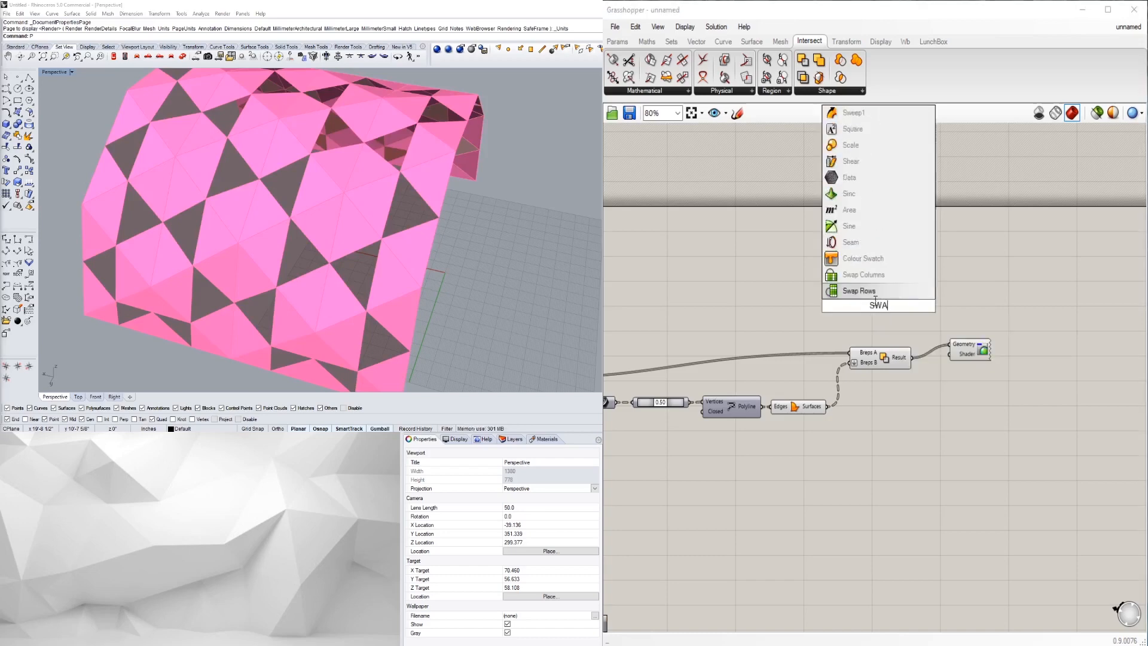
pyautogui.click(860, 259)
pyautogui.moveTo(909, 306); pyautogui.dragTo(950, 356)
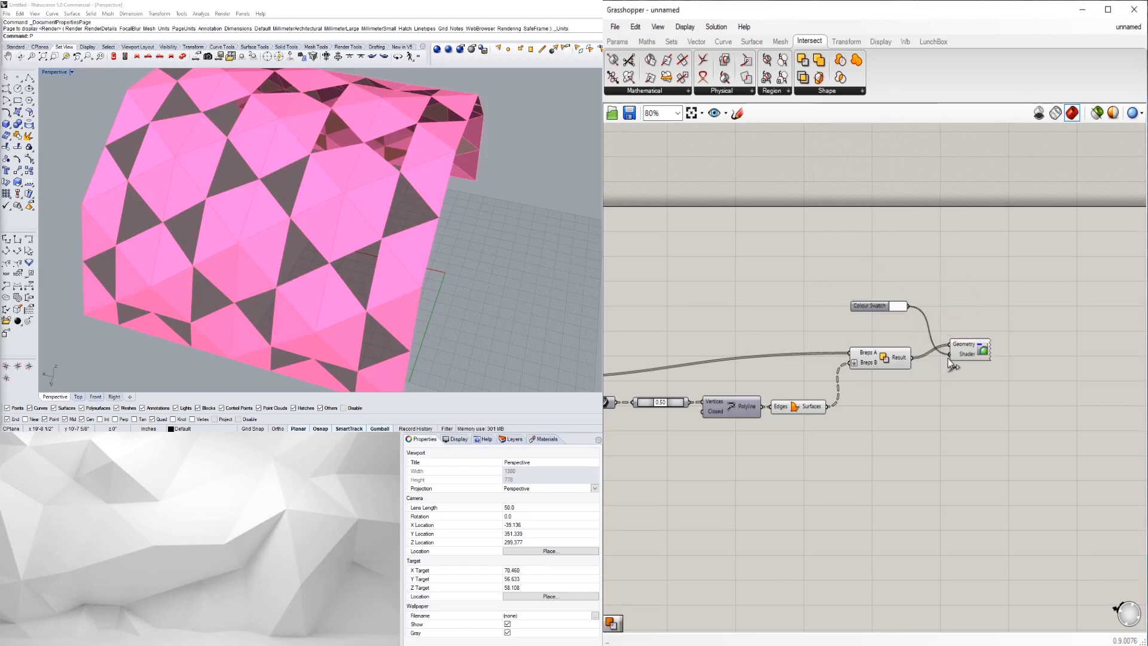
pyautogui.click(967, 381)
# - Duplicate the swatch and Custom Preview, wiring the Surfaces output into the copy
pyautogui.scroll(2, 888, 401)
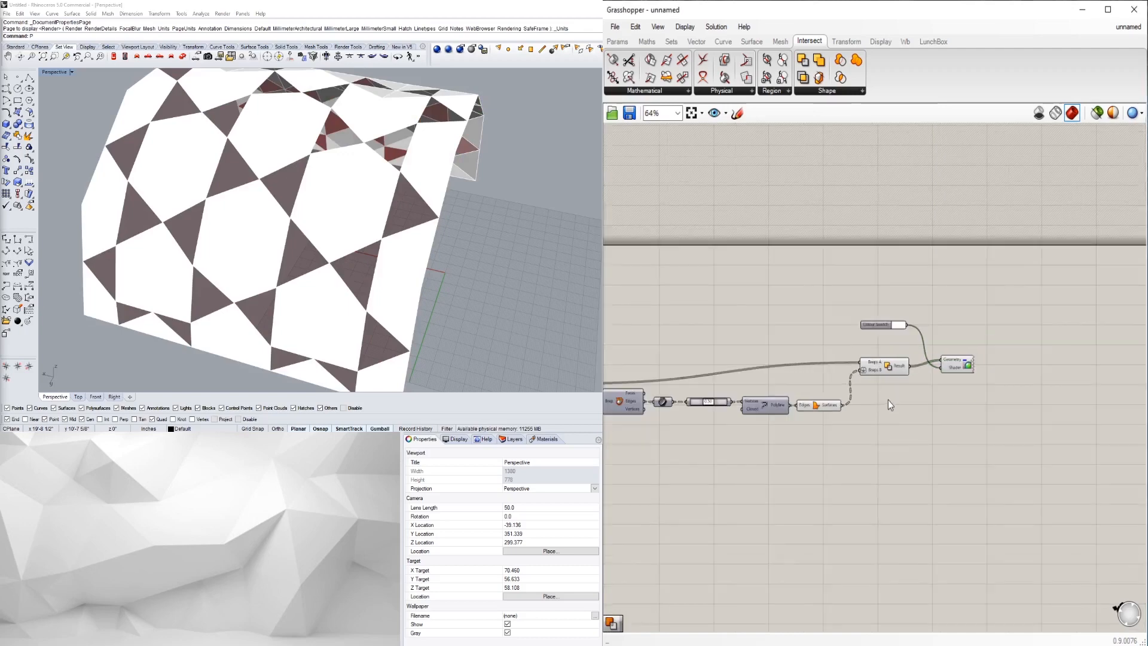
pyautogui.moveTo(801, 273); pyautogui.dragTo(806, 365)
pyautogui.moveTo(935, 330); pyautogui.dragTo(914, 348)
pyautogui.moveTo(951, 409); pyautogui.dragTo(849, 355)
pyautogui.scroll(-2, 902, 364)
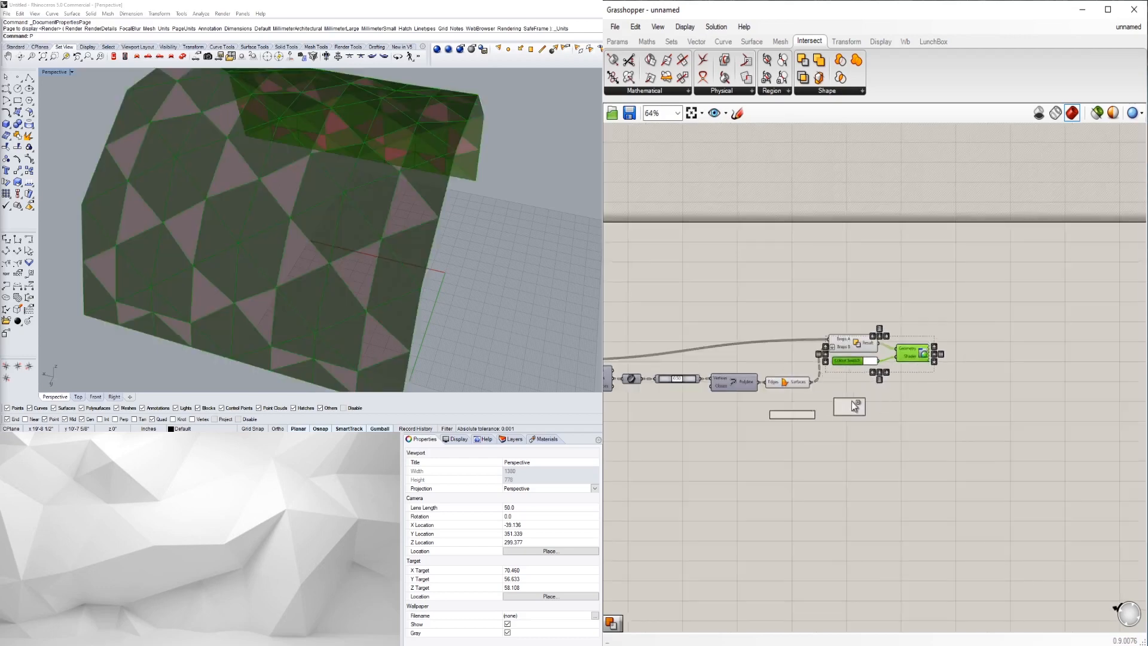
pyautogui.click(842, 404)
pyautogui.click(835, 387)
pyautogui.scroll(1, 830, 385)
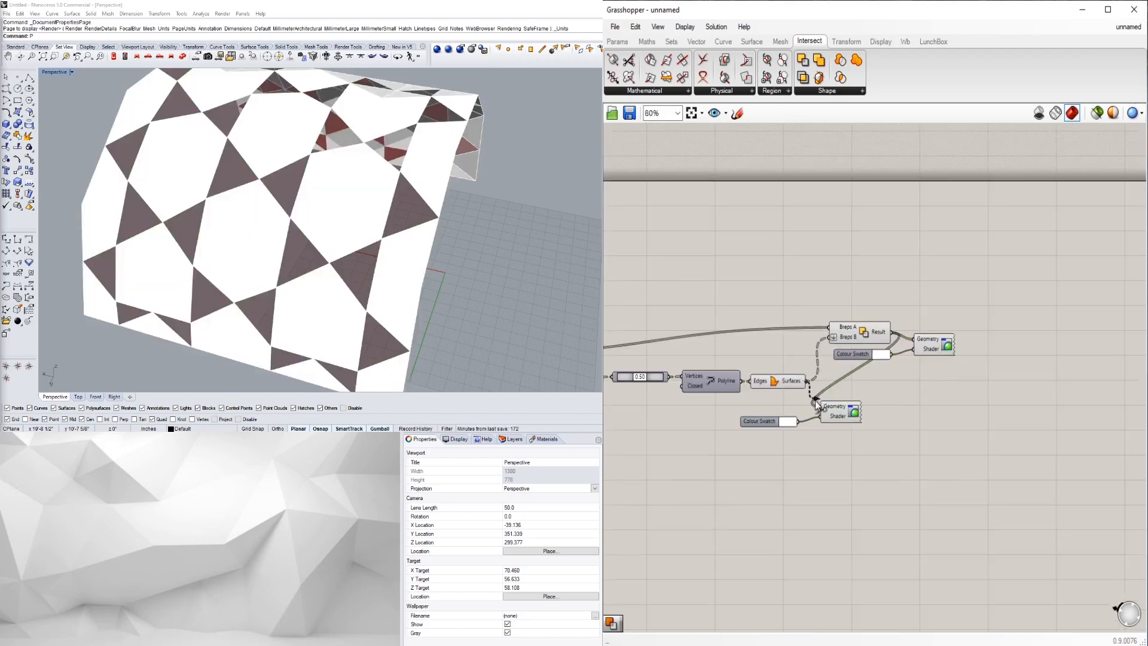
pyautogui.moveTo(814, 402); pyautogui.dragTo(821, 407)
# - Set the lower swatch to bright yellow and the upper swatch to red, then inspect the vault
pyautogui.click(791, 421)
pyautogui.moveTo(865, 464)
pyautogui.mouseDown()
pyautogui.moveTo(882, 486)
pyautogui.moveTo(856, 482)
pyautogui.mouseUp()
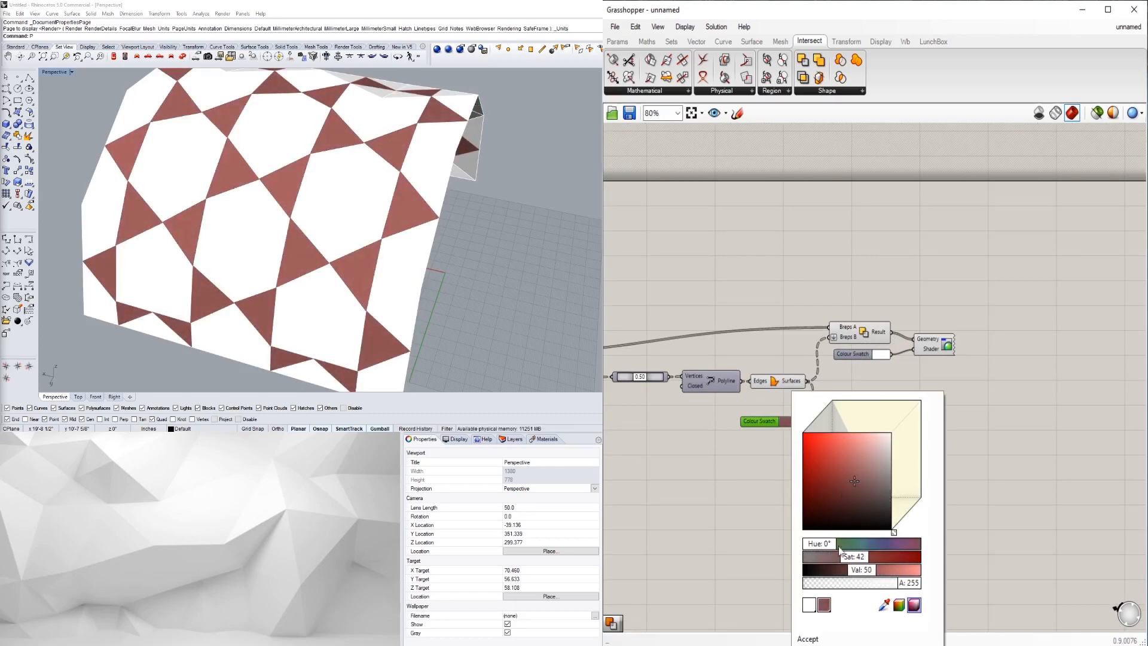
pyautogui.moveTo(844, 549); pyautogui.dragTo(842, 547)
pyautogui.moveTo(860, 479); pyautogui.dragTo(824, 455)
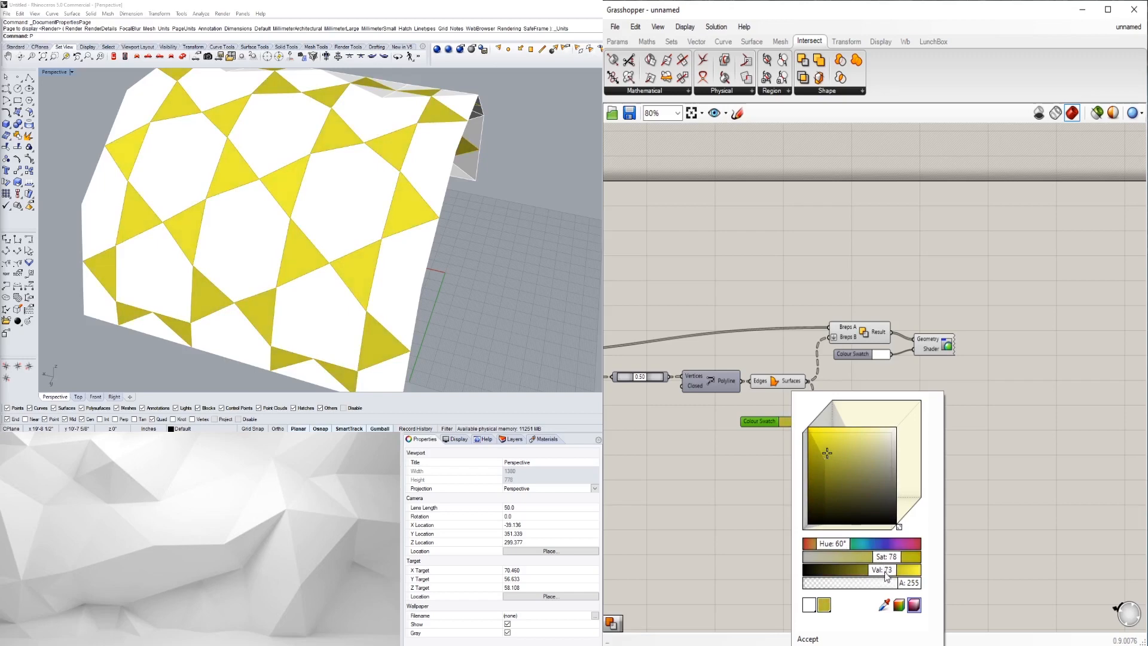
pyautogui.click(984, 449)
pyautogui.click(876, 355)
pyautogui.moveTo(908, 421); pyautogui.dragTo(927, 436)
pyautogui.doubleClick(1064, 324)
pyautogui.moveTo(497, 257)
pyautogui.mouseDown(button='right')
pyautogui.moveTo(429, 225)
pyautogui.moveTo(314, 315)
pyautogui.moveTo(353, 267)
pyautogui.moveTo(418, 281)
pyautogui.moveTo(478, 258)
pyautogui.mouseUp(button='right')
# - Adjust the triangle scale slider to 0.51 and orbit around the vault to inspect it
pyautogui.scroll(5, 885, 389)
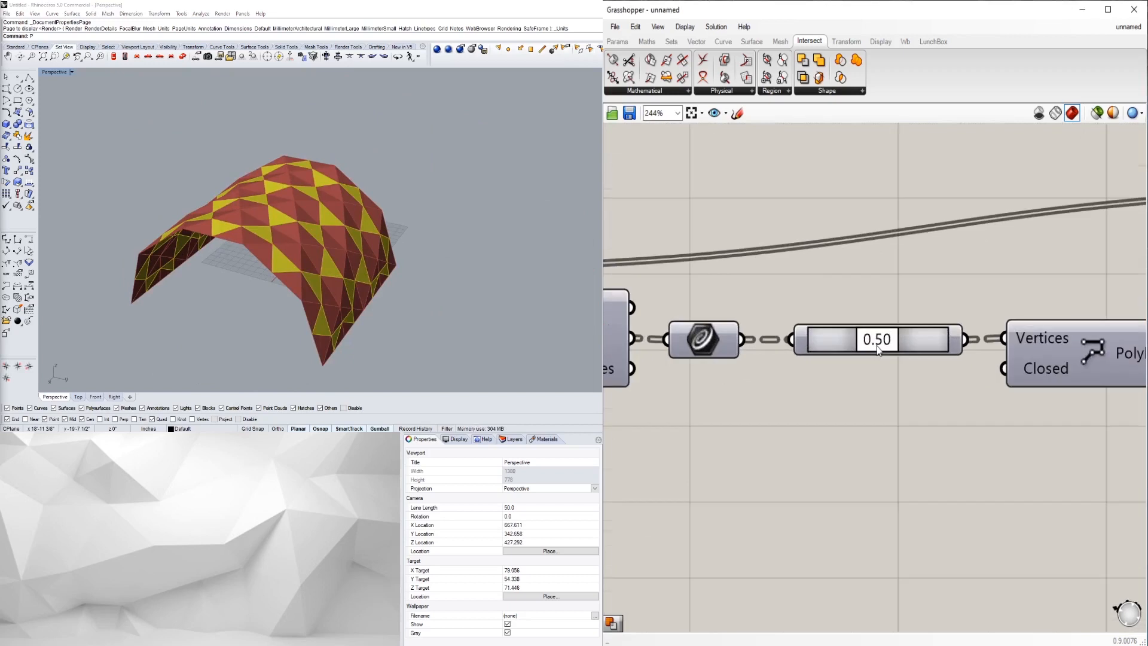
pyautogui.moveTo(871, 349)
pyautogui.mouseDown()
pyautogui.moveTo(894, 354)
pyautogui.moveTo(879, 357)
pyautogui.mouseUp()
pyautogui.moveTo(246, 318); pyautogui.dragTo(311, 366, button='right')
pyautogui.scroll(8, 299, 269)
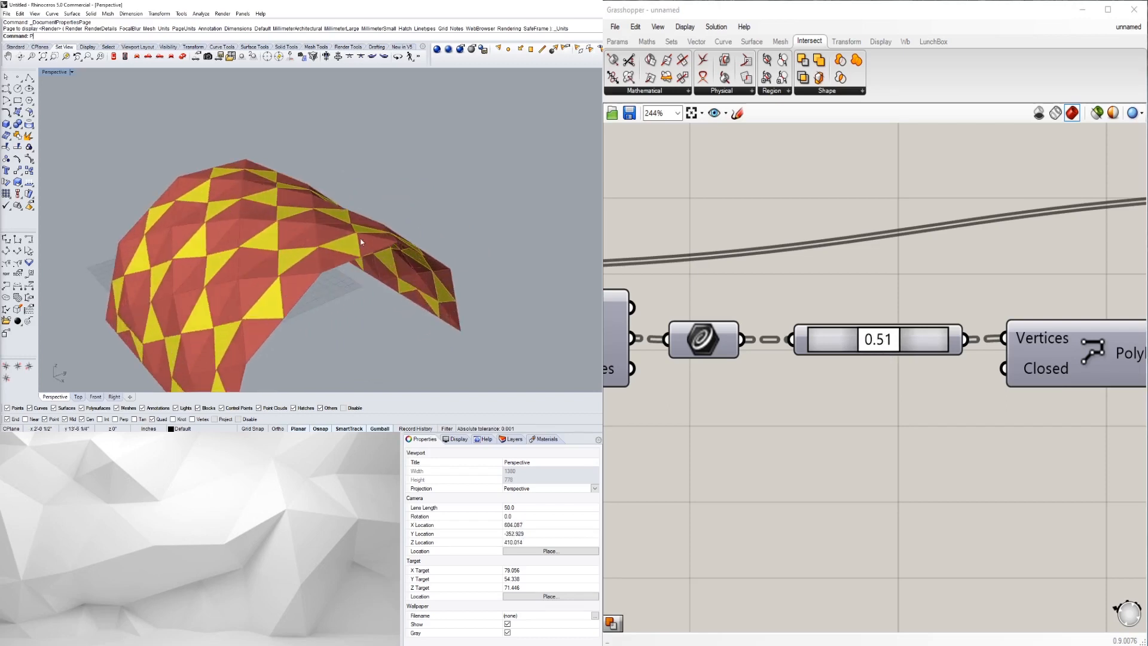
pyautogui.scroll(-5, 299, 269)
pyautogui.moveTo(311, 269); pyautogui.dragTo(234, 235, button='right')
pyautogui.scroll(5, 236, 246)
pyautogui.scroll(-8, 236, 248)
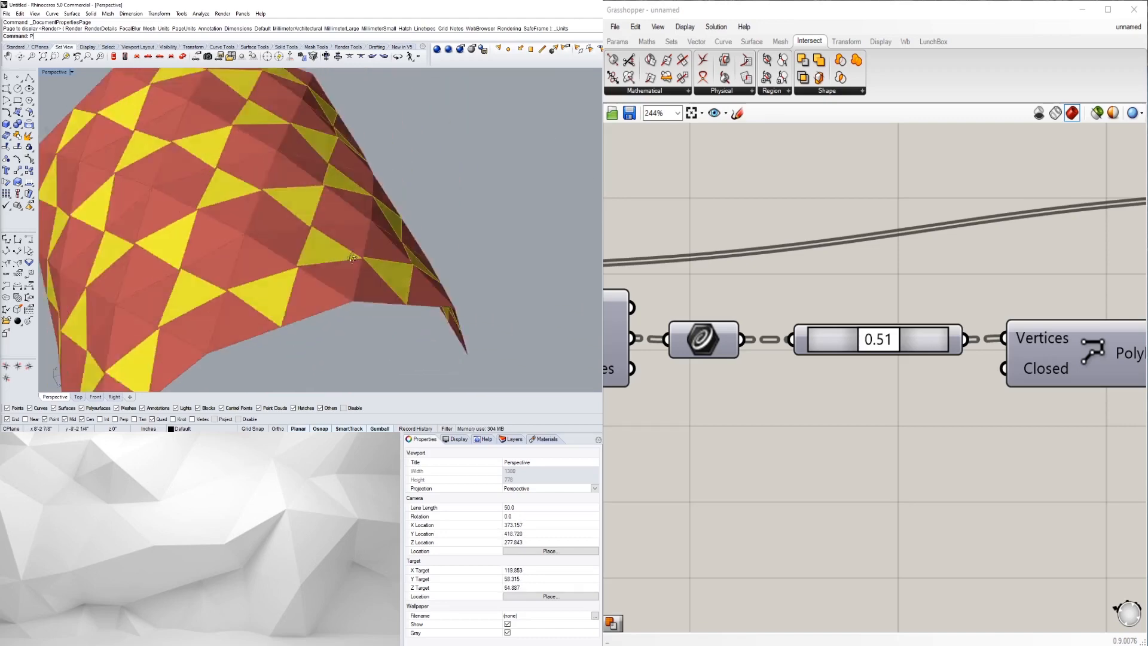
pyautogui.moveTo(295, 268); pyautogui.dragTo(350, 286, button='right')
pyautogui.scroll(-3, 242, 275)
pyautogui.scroll(3, 323, 271)
pyautogui.scroll(2, 341, 240)
pyautogui.scroll(-3, 1064, 460)
# - Frame the whole definition and move four components down-left
pyautogui.moveTo(1064, 461); pyautogui.dragTo(996, 444, button='right')
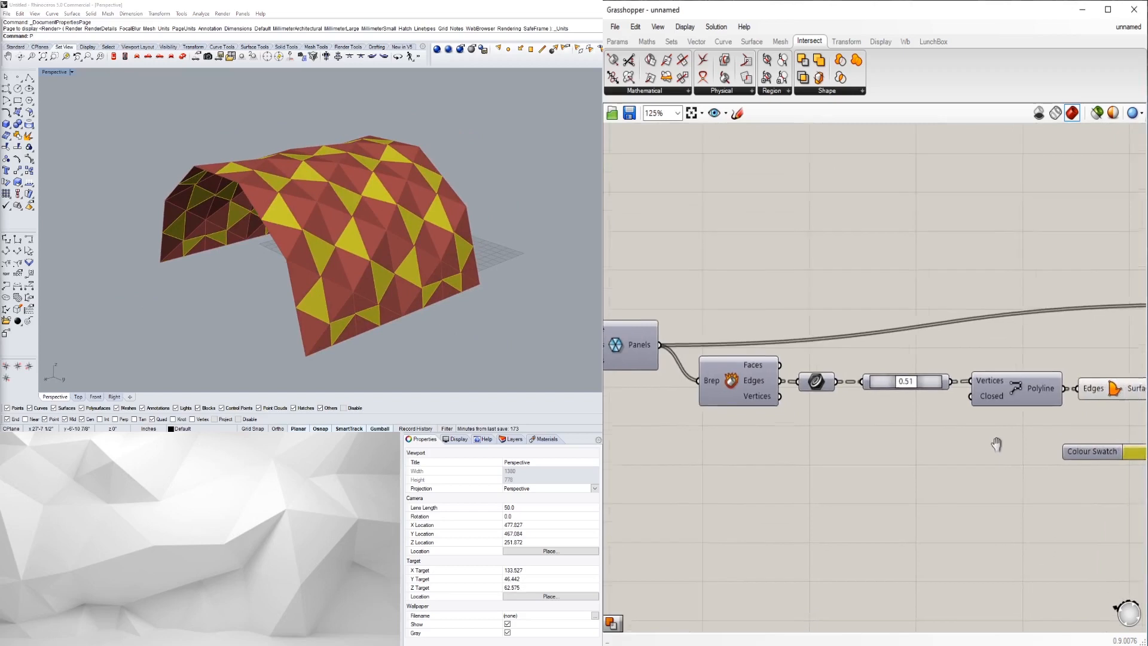
pyautogui.scroll(-4, 996, 444)
pyautogui.scroll(3, 1027, 402)
pyautogui.moveTo(1058, 387); pyautogui.dragTo(953, 427, button='right')
pyautogui.moveTo(1058, 469); pyautogui.dragTo(952, 394)
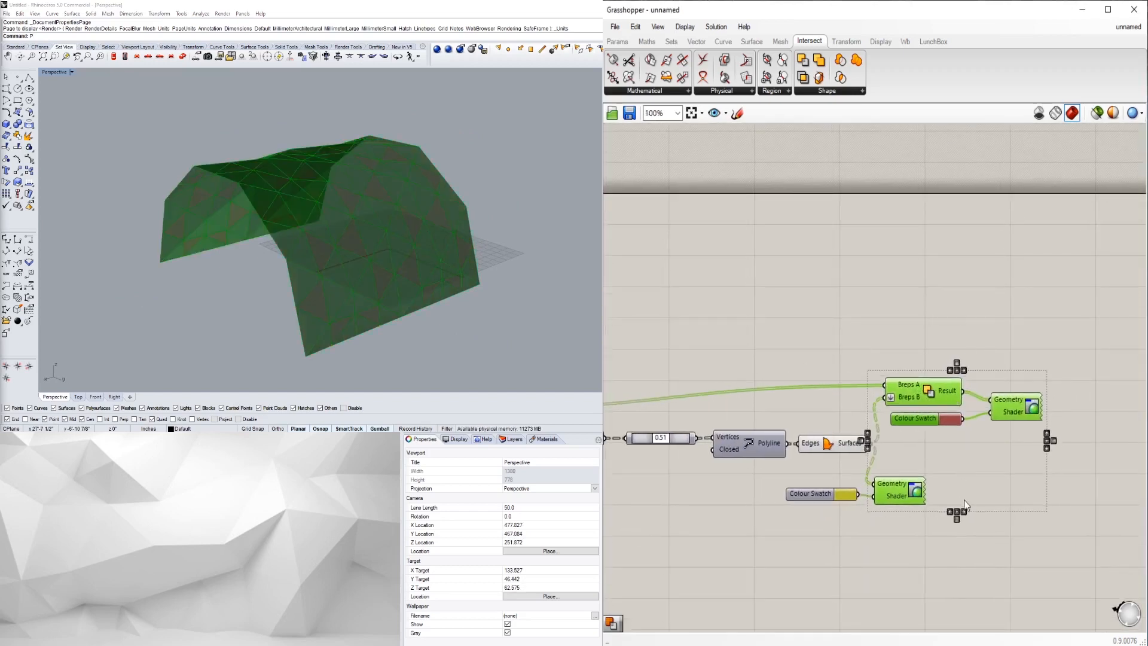
# - Undo the move, then reposition three components and nudge the lower swatch and preview
pyautogui.hotkey('ctrl', 'z')
pyautogui.click(1011, 479)
pyautogui.moveTo(1051, 444); pyautogui.dragTo(952, 379)
pyautogui.moveTo(942, 378); pyautogui.dragTo(946, 394)
pyautogui.click(972, 496)
pyautogui.scroll(2, 947, 514)
pyautogui.moveTo(940, 539); pyautogui.dragTo(740, 450)
pyautogui.moveTo(888, 459); pyautogui.dragTo(906, 450)
pyautogui.click(906, 520)
pyautogui.scroll(-5, 906, 519)
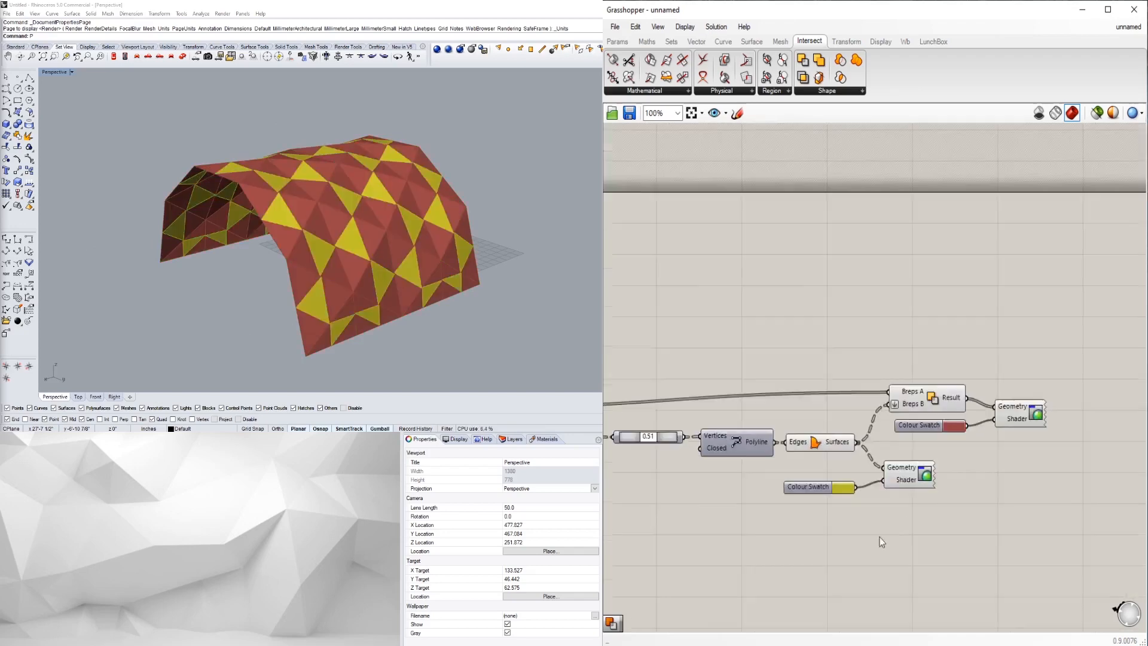
# - Reposition the panelling component chain to its new spot on the canvas
pyautogui.moveTo(1051, 473); pyautogui.dragTo(1011, 338)
pyautogui.scroll(3, 1010, 375)
pyautogui.click(1003, 332)
pyautogui.scroll(-3, 1003, 333)
pyautogui.moveTo(1073, 438); pyautogui.dragTo(686, 342)
pyautogui.scroll(2, 726, 360)
pyautogui.scroll(-2, 740, 371)
pyautogui.scroll(2, 735, 381)
pyautogui.click(681, 366)
pyautogui.click(623, 342)
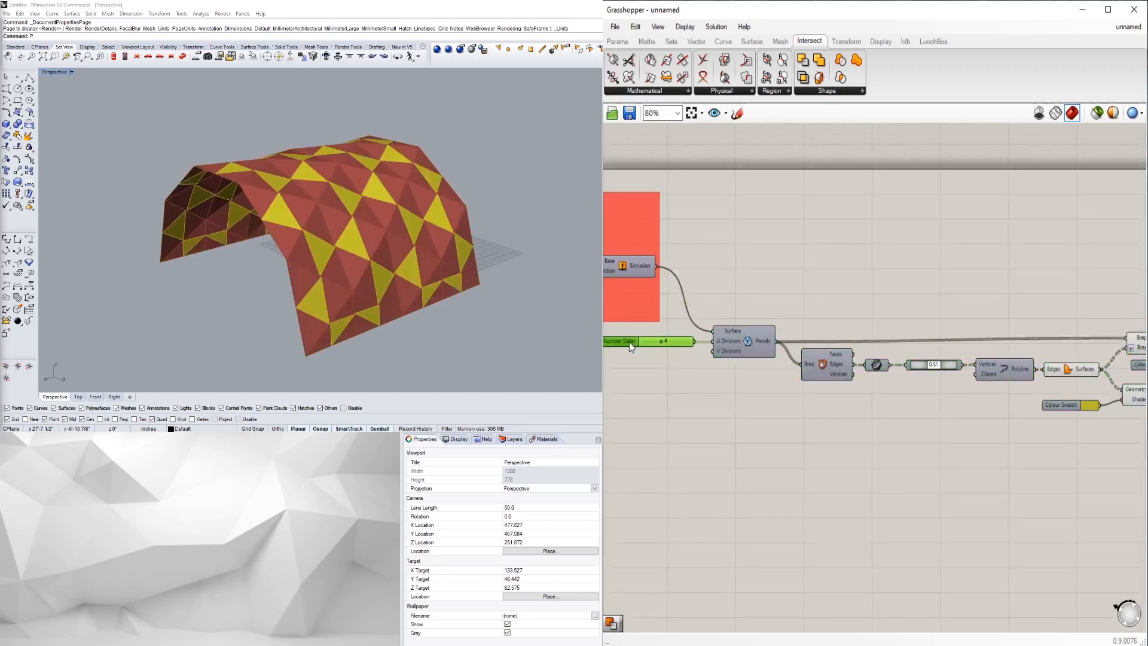
pyautogui.scroll(-3, 717, 357)
pyautogui.moveTo(1004, 435); pyautogui.dragTo(675, 327)
pyautogui.moveTo(733, 359); pyautogui.dragTo(763, 372)
pyautogui.click(1007, 461)
# - Group the entire panelling chain with Ctrl+G and colour the group golden yellow
pyautogui.moveTo(1094, 462); pyautogui.dragTo(705, 342)
pyautogui.hotkey('ctrl', 'g')
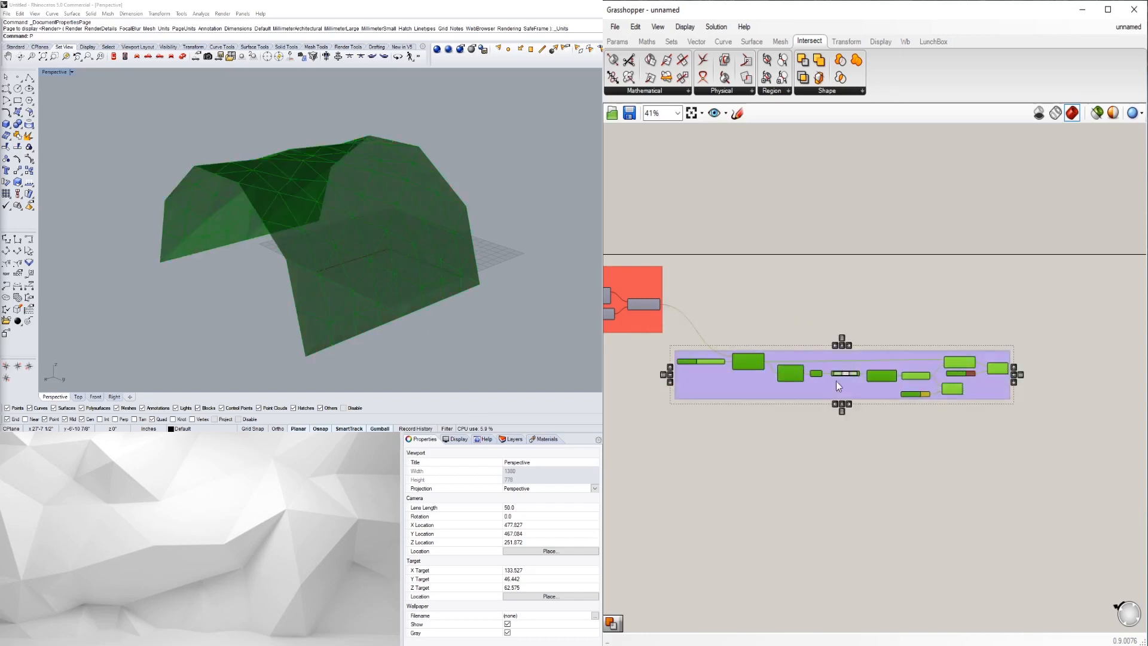
pyautogui.rightClick(830, 388)
pyautogui.moveTo(921, 522)
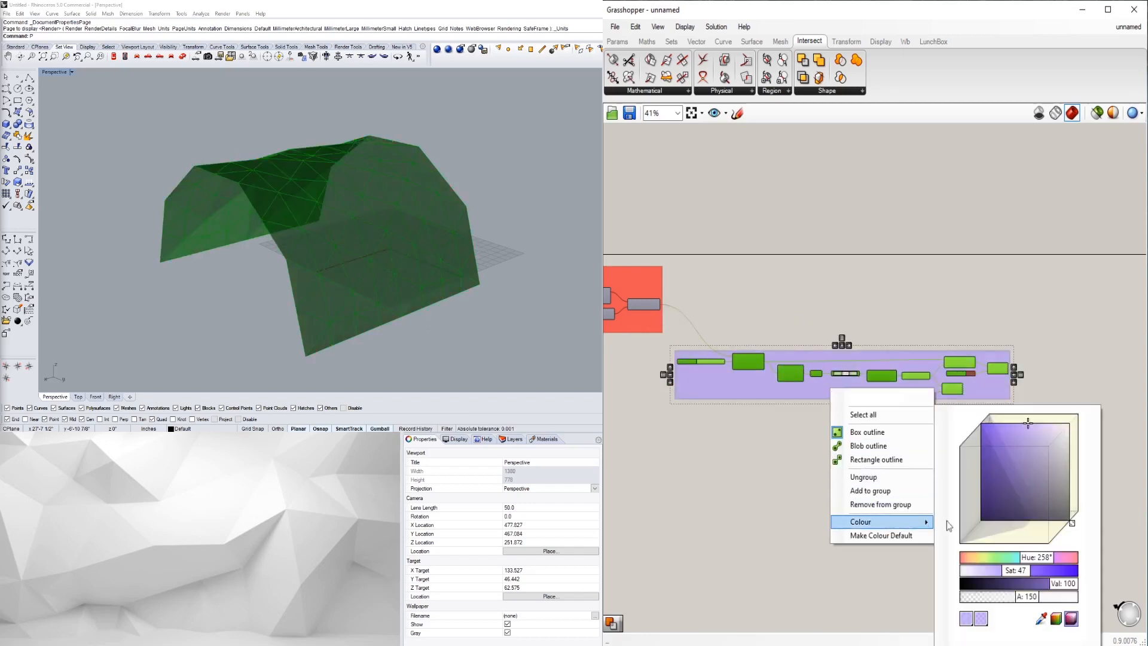
pyautogui.moveTo(1045, 557); pyautogui.dragTo(994, 558)
pyautogui.moveTo(1002, 462); pyautogui.dragTo(930, 437)
pyautogui.click(751, 447)
# - Shift the yellow group slightly left and down
pyautogui.scroll(3, 859, 454)
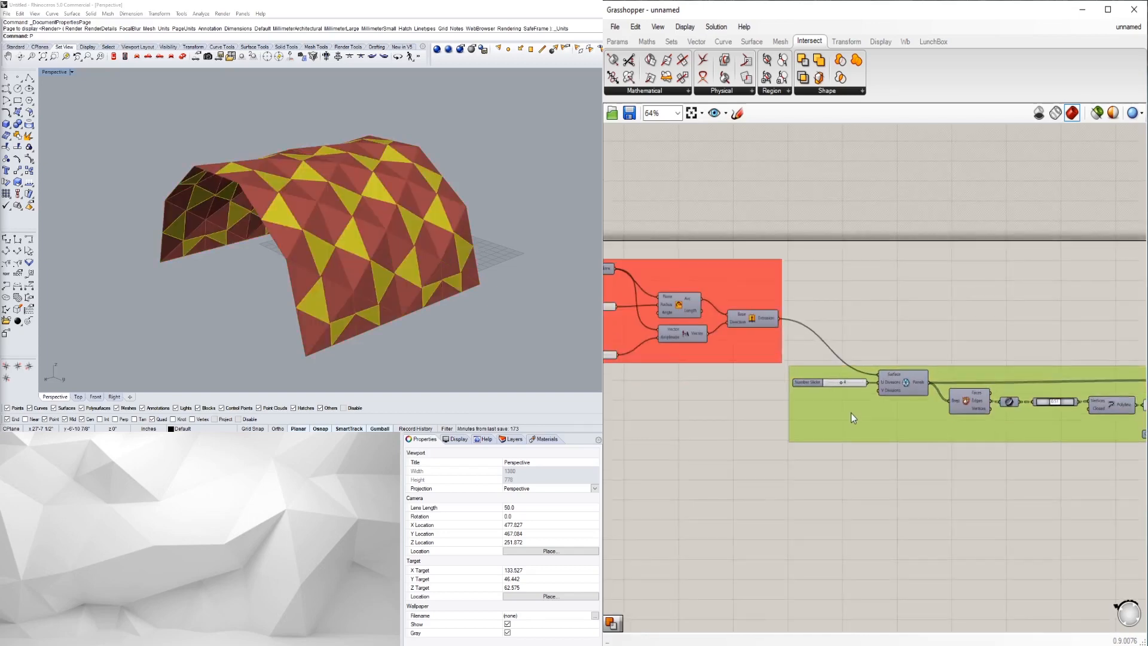
pyautogui.moveTo(855, 402); pyautogui.dragTo(845, 415)
pyautogui.click(881, 461)
pyautogui.scroll(-2, 817, 431)
pyautogui.scroll(1, 815, 428)
pyautogui.scroll(-3, 815, 430)
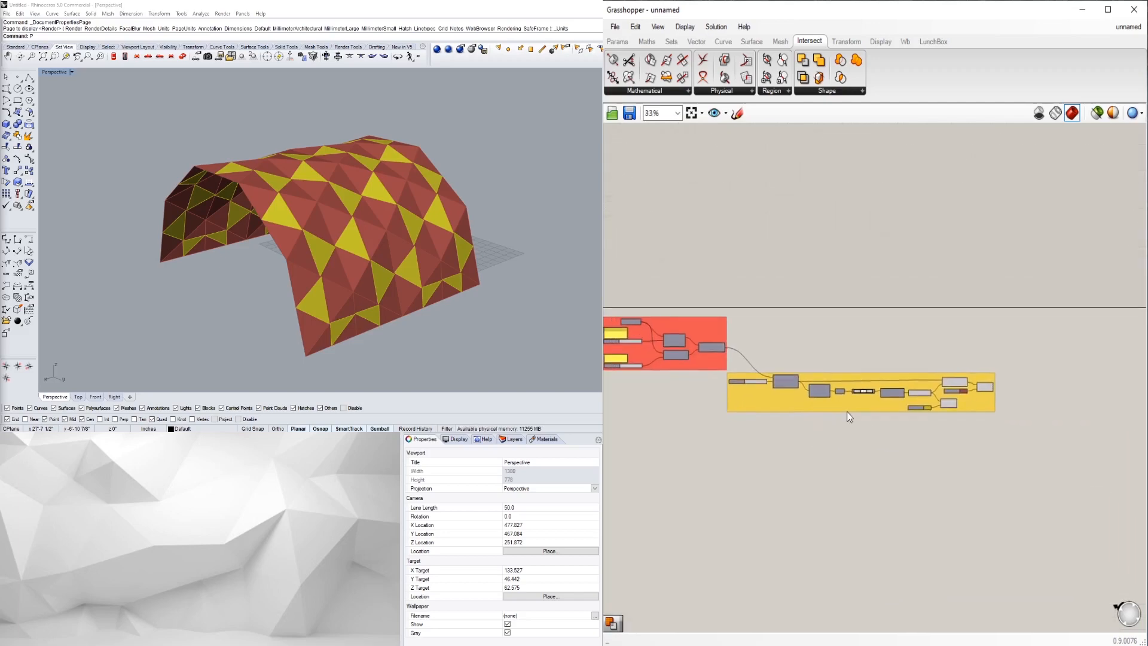
pyautogui.scroll(5, 979, 379)
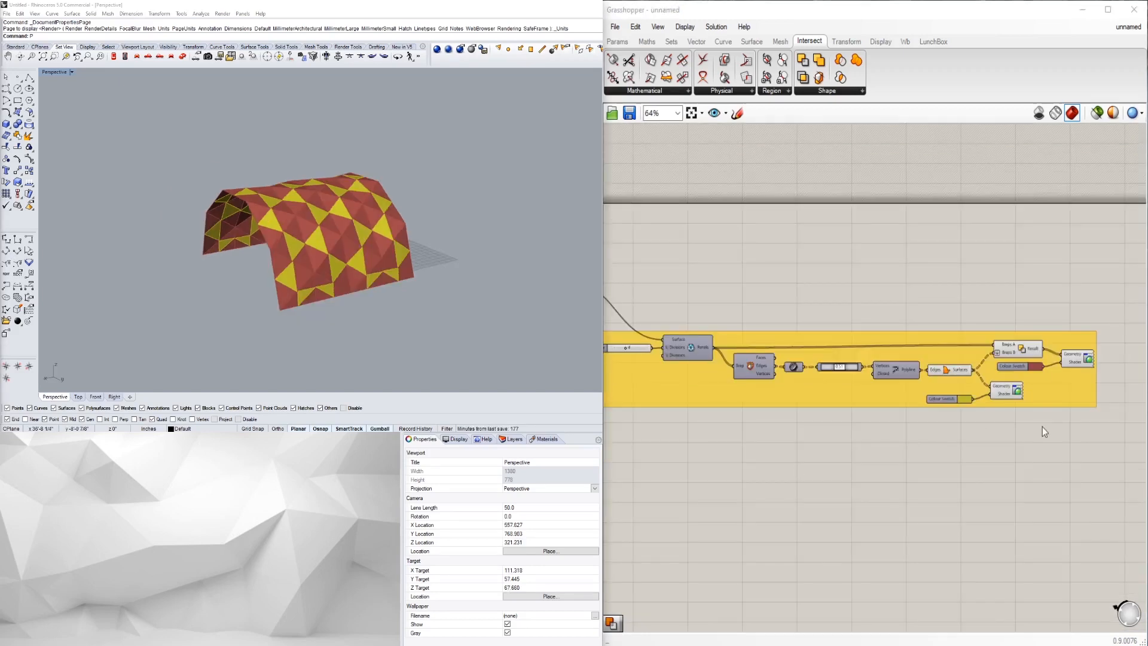
# - Select the difference component and custom previews in turn to check their previews
pyautogui.moveTo(1047, 424); pyautogui.dragTo(1024, 429, button='right')
pyautogui.scroll(1, 993, 355)
pyautogui.click(985, 360)
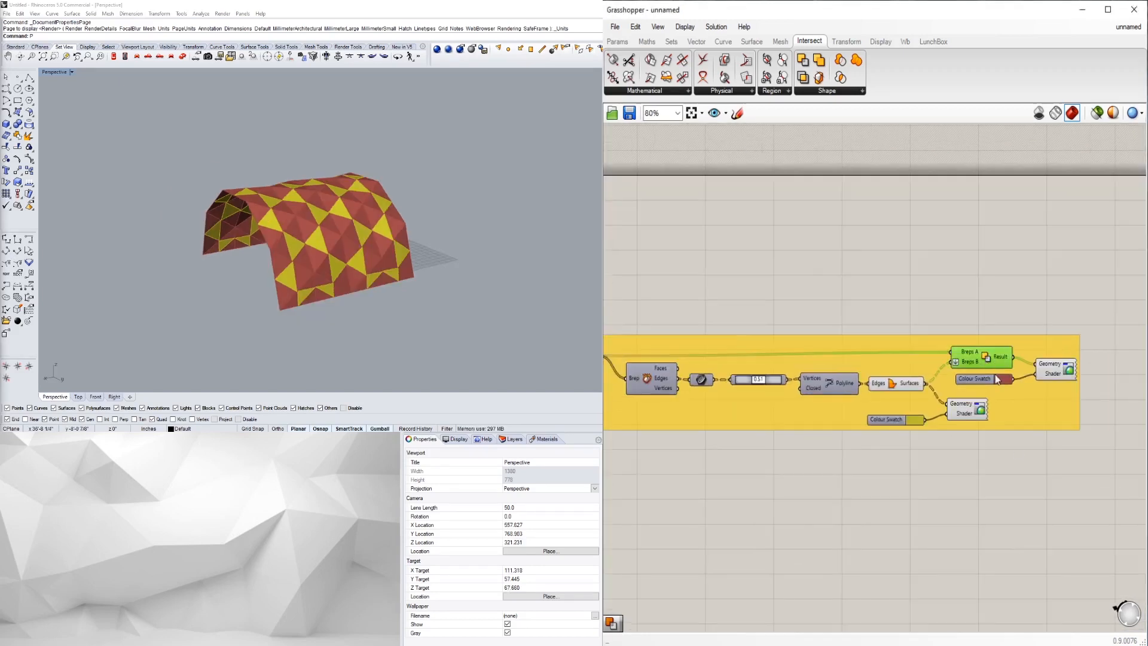
pyautogui.click(1017, 447)
pyautogui.click(1048, 367)
pyautogui.click(1062, 466)
pyautogui.moveTo(1062, 467); pyautogui.dragTo(1013, 472, button='right')
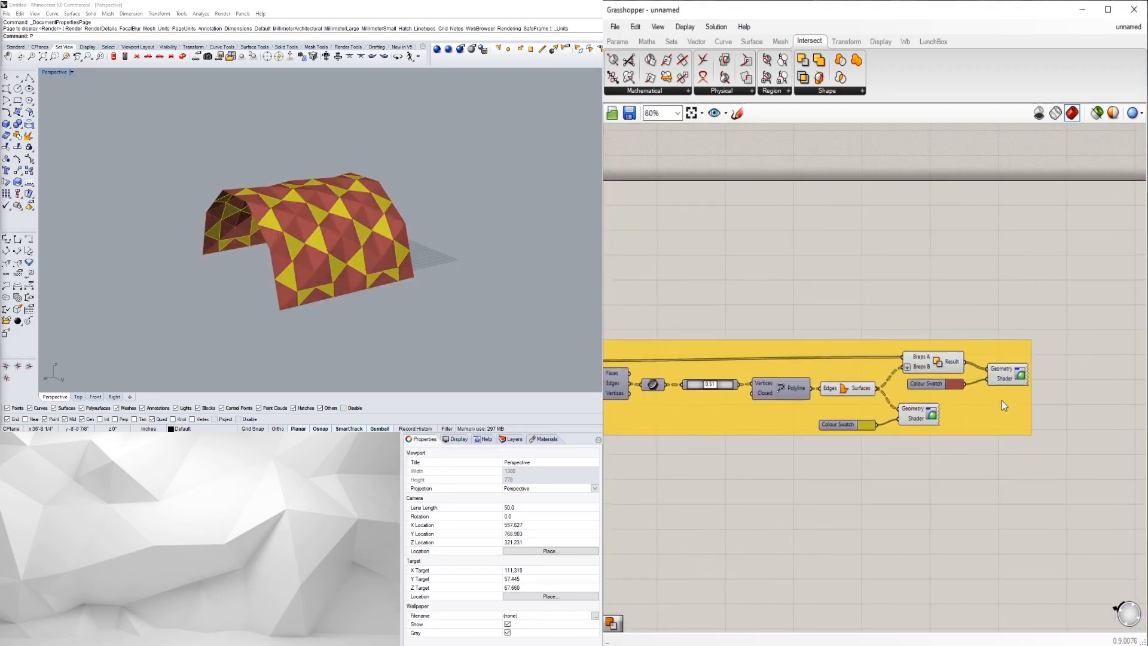
pyautogui.click(1005, 382)
pyautogui.keyDown('shift'); pyautogui.click(921, 416); pyautogui.keyUp('shift')
pyautogui.click(983, 502)
# - Select both shader preview components together and open their quick actions menu
pyautogui.moveTo(963, 335); pyautogui.dragTo(930, 325, button='right')
pyautogui.scroll(4, 999, 380)
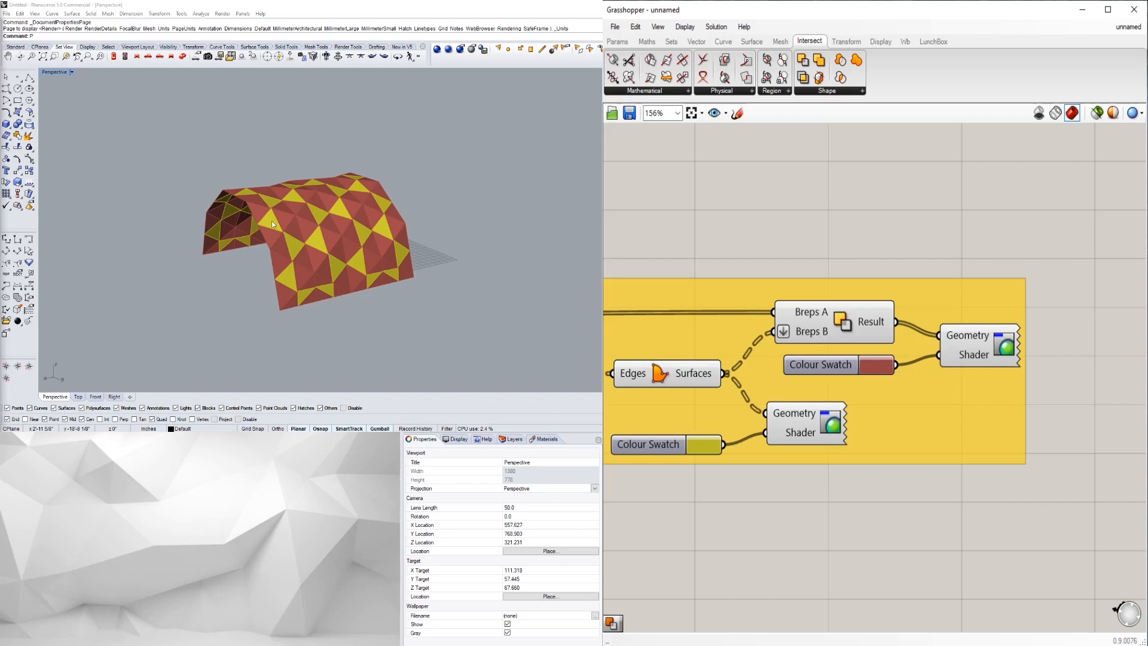
pyautogui.scroll(3, 269, 222)
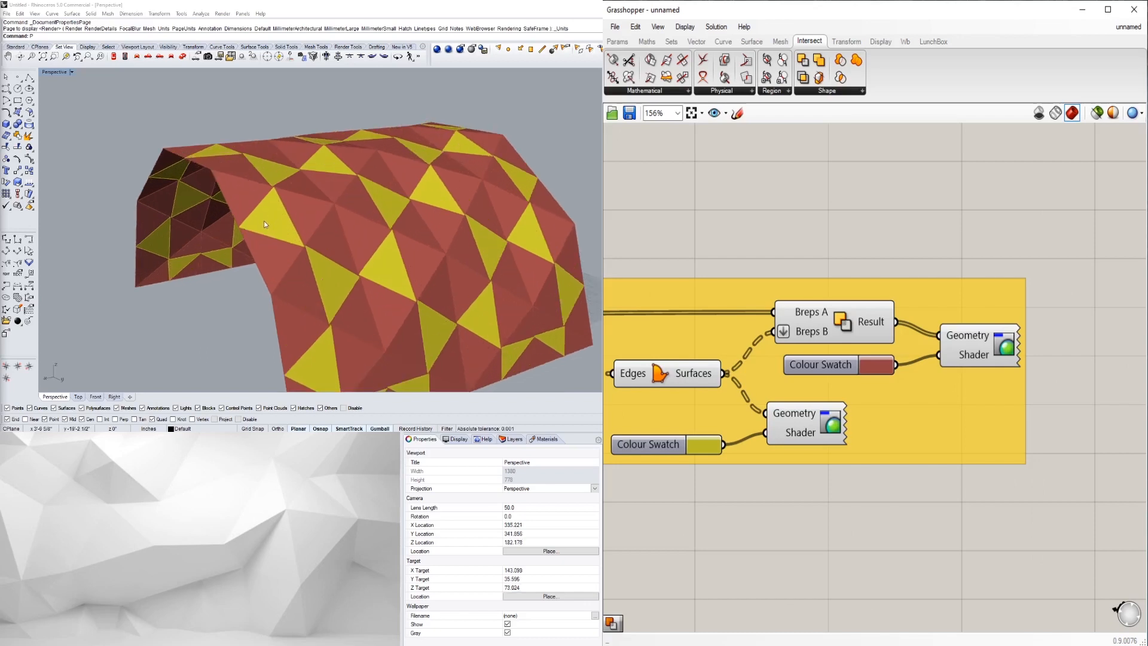
pyautogui.click(829, 433)
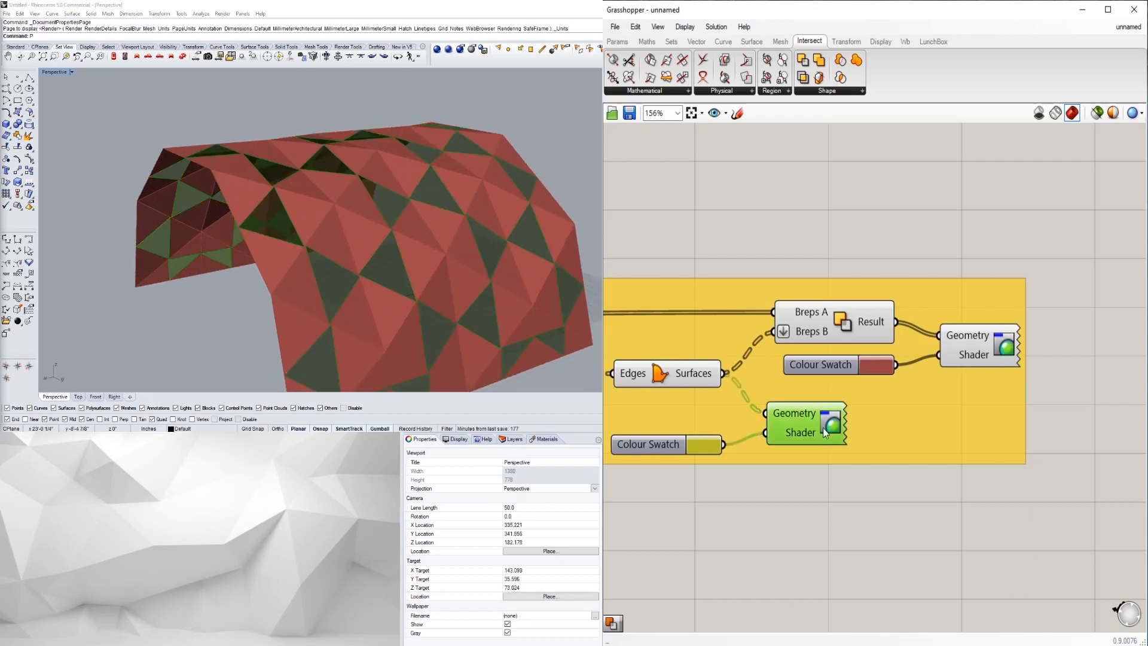
pyautogui.keyDown('shift'); pyautogui.click(989, 350); pyautogui.keyUp('shift')
pyautogui.middleClick(989, 350)
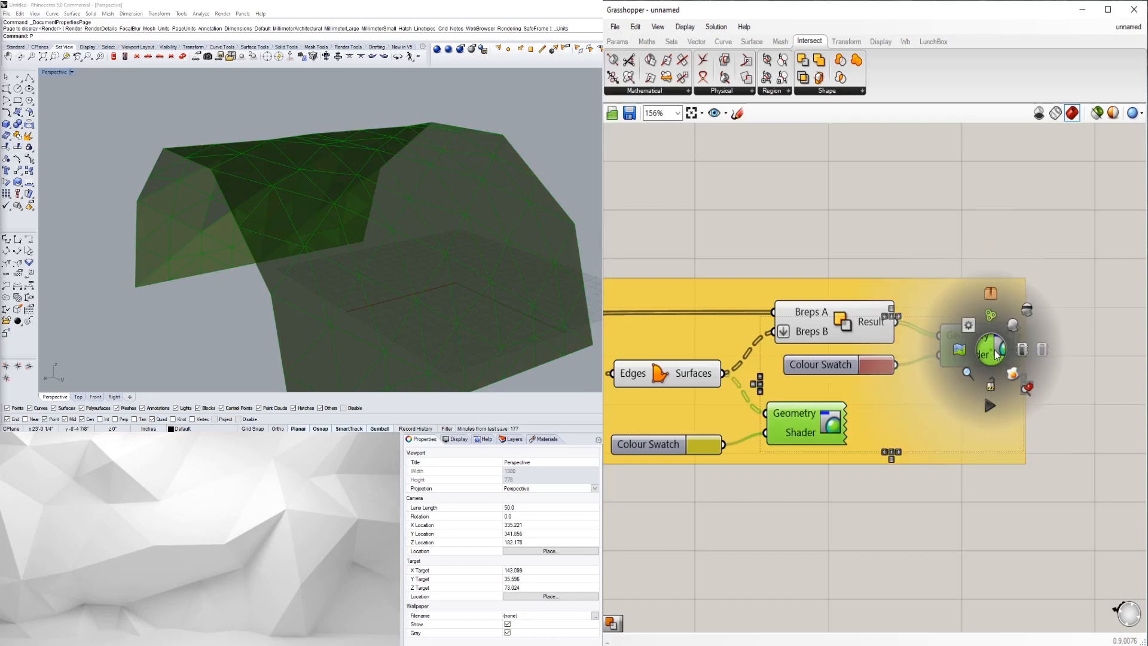
pyautogui.click(1028, 312)
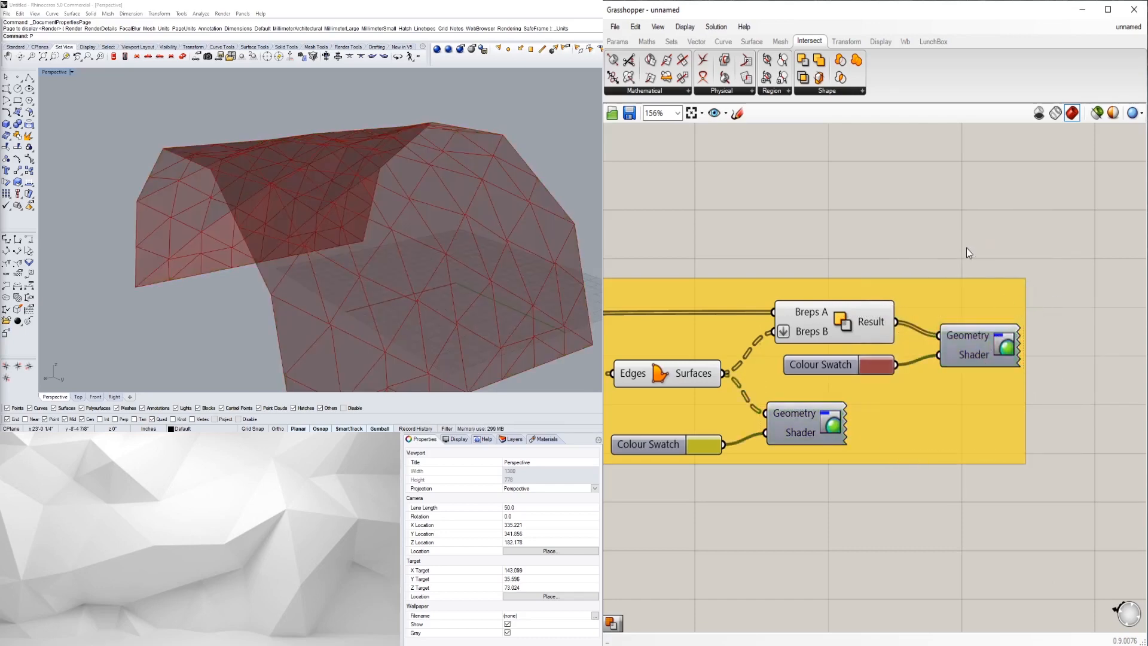
# - Preview the Boolean result and Edges/Surfaces output on the vault, then search 'AREA'
pyautogui.moveTo(276, 249); pyautogui.dragTo(240, 279, button='right')
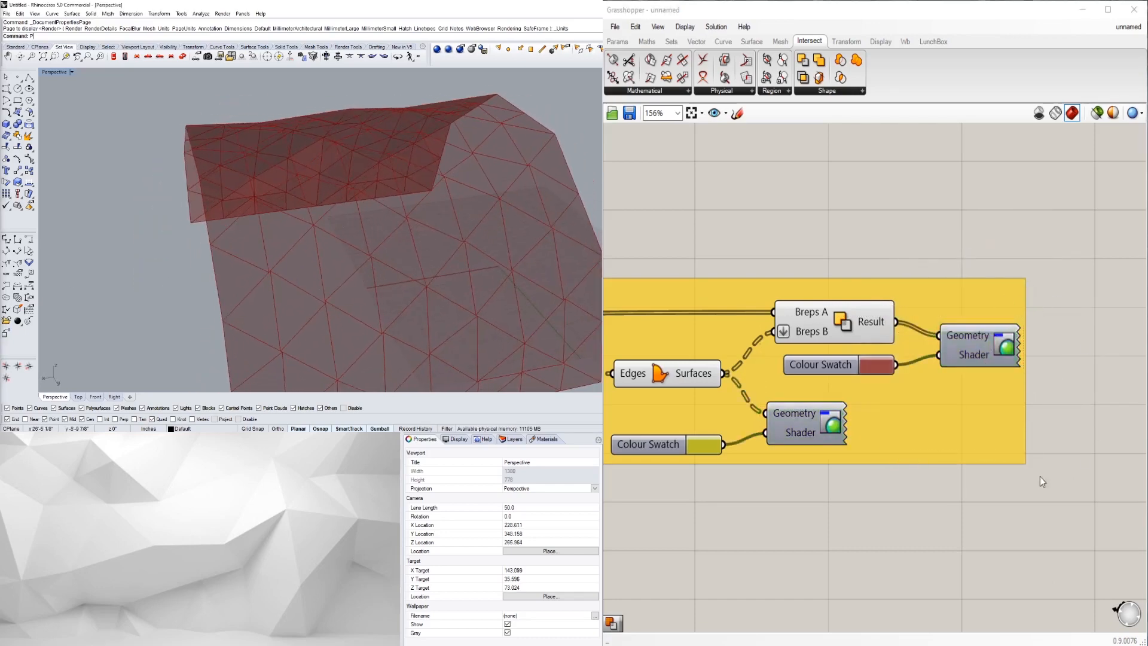
pyautogui.moveTo(846, 338); pyautogui.dragTo(935, 291, button='right')
pyautogui.click(935, 295)
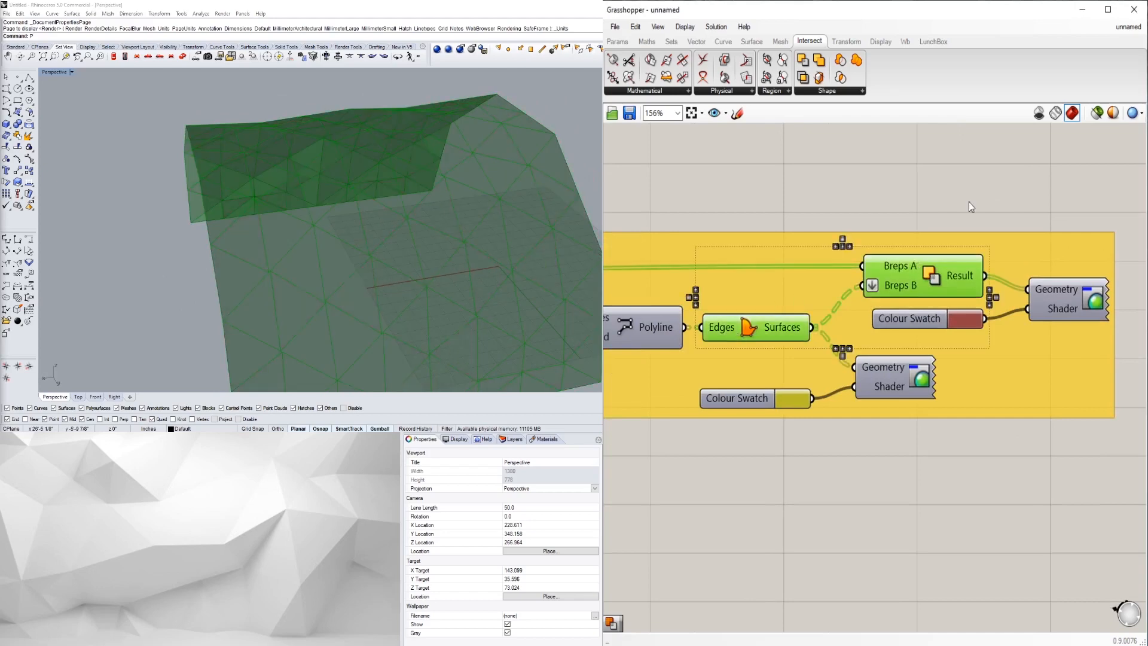
pyautogui.click(945, 215)
pyautogui.scroll(-3, 923, 224)
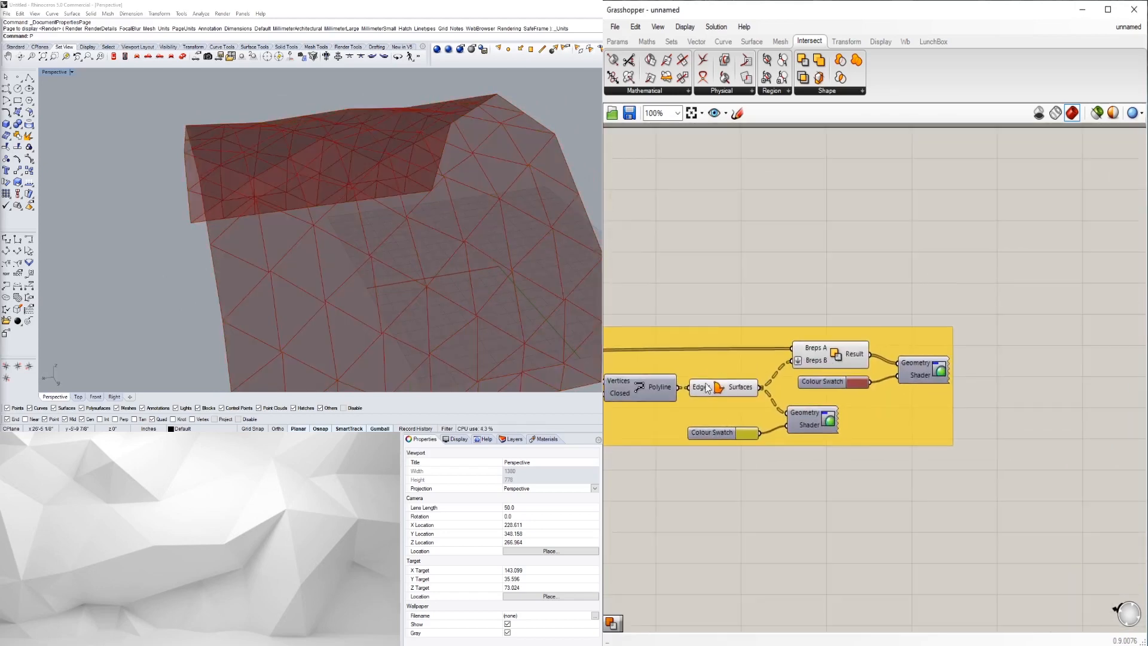
pyautogui.click(834, 359)
pyautogui.click(734, 388)
pyautogui.click(852, 354)
pyautogui.click(736, 389)
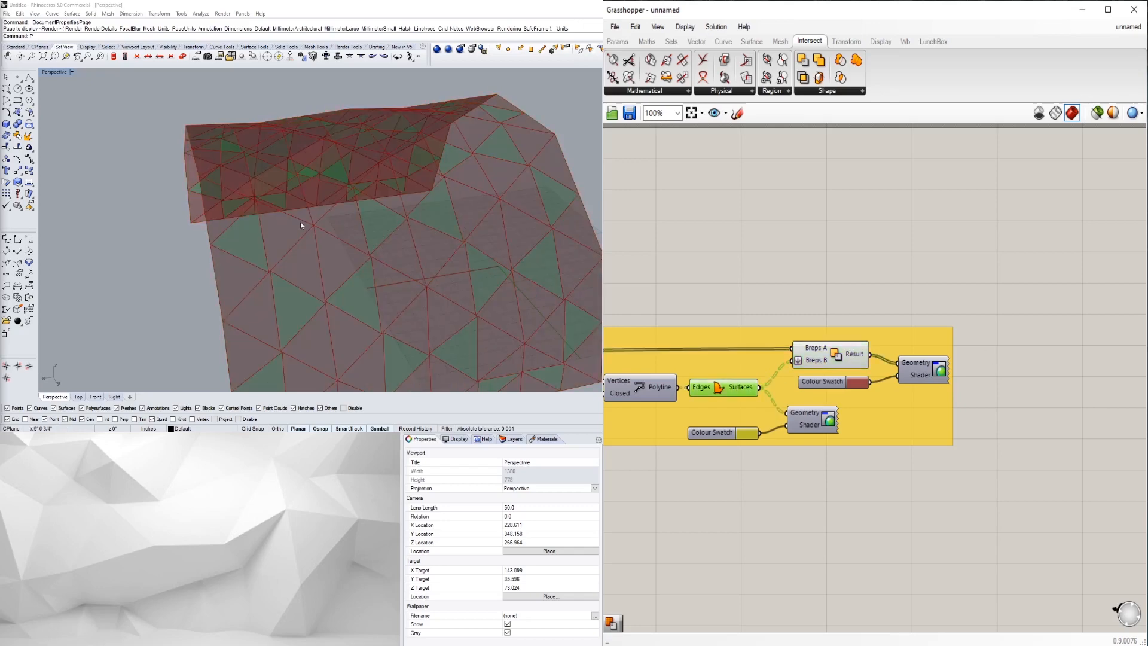
pyautogui.moveTo(235, 236); pyautogui.dragTo(242, 251, button='right')
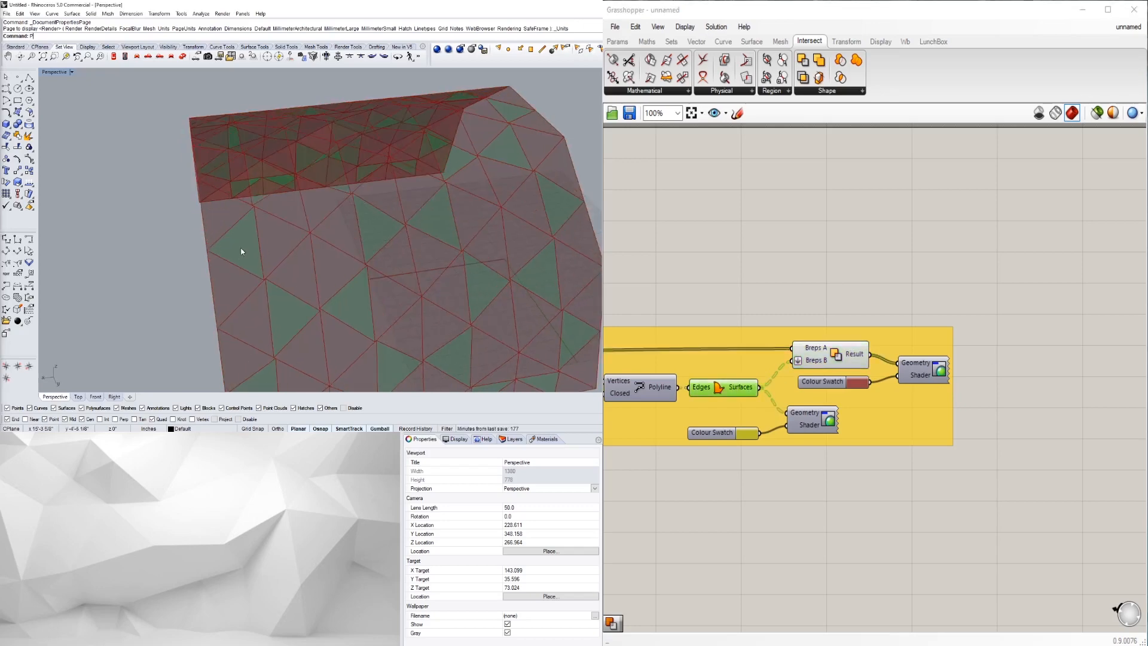
pyautogui.doubleClick(889, 279)
pyautogui.write('AREA')
# - Place an Area component and make a copy of it below the original
pyautogui.click(870, 266)
pyautogui.moveTo(890, 287); pyautogui.dragTo(881, 314, button='right')
pyautogui.moveTo(879, 312); pyautogui.dragTo(892, 300)
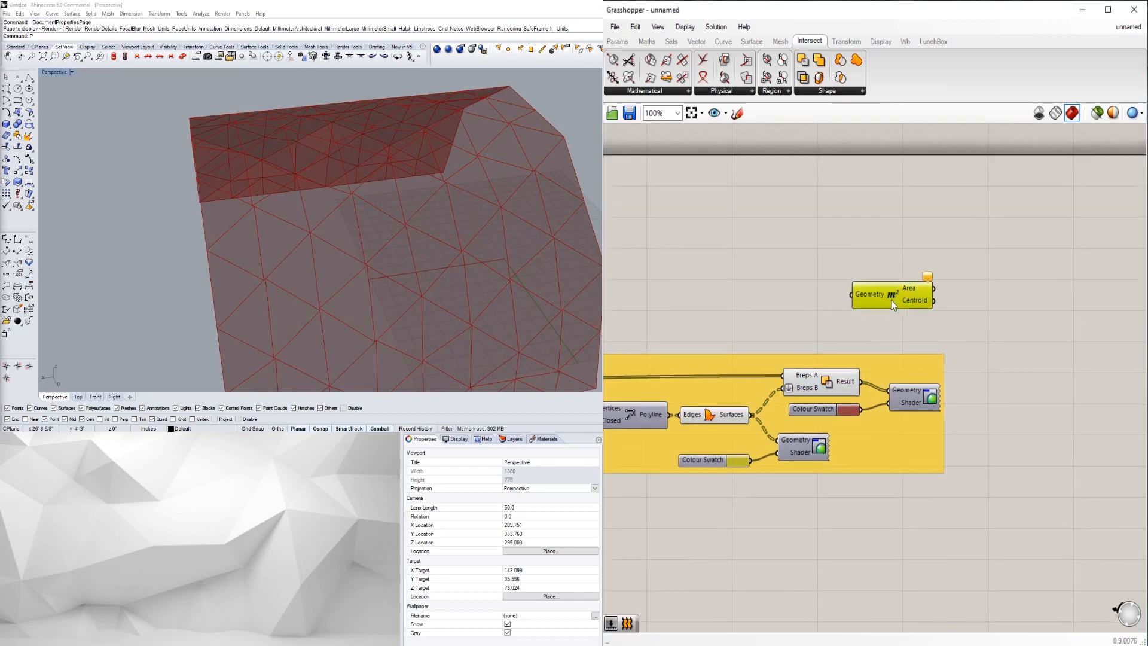
pyautogui.moveTo(902, 288); pyautogui.dragTo(996, 302)
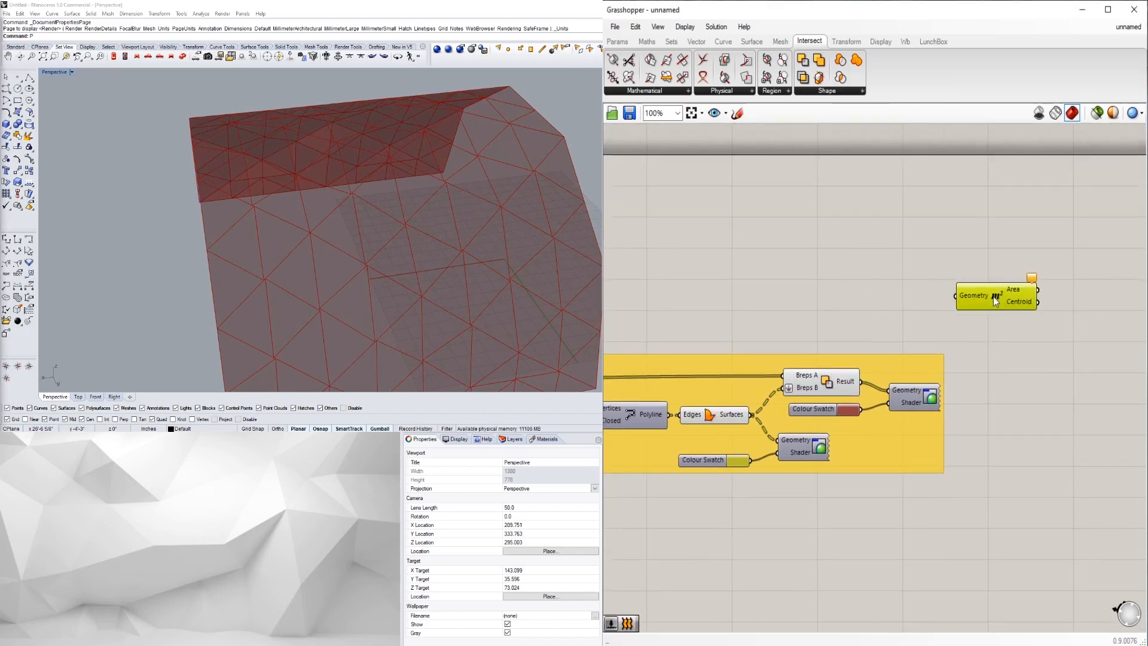
pyautogui.click(817, 386)
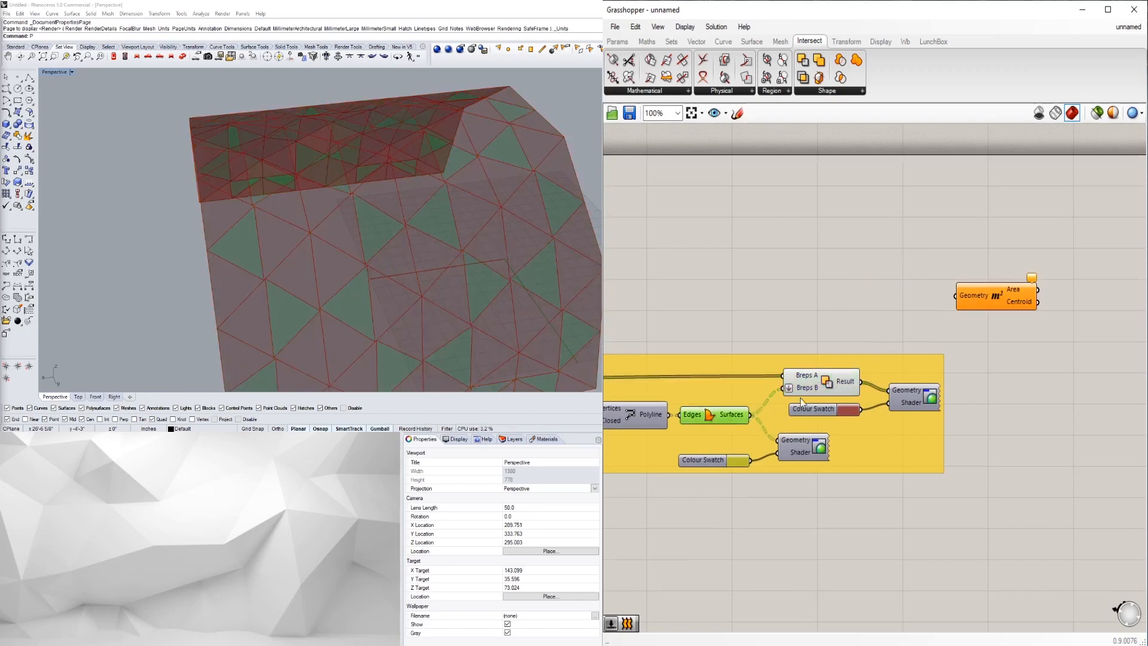
pyautogui.click(859, 347)
pyautogui.moveTo(982, 304); pyautogui.dragTo(1001, 304)
pyautogui.keyDown('alt'); pyautogui.moveTo(1002, 304); pyautogui.dragTo(1002, 505); pyautogui.keyUp('alt')
pyautogui.click(932, 543)
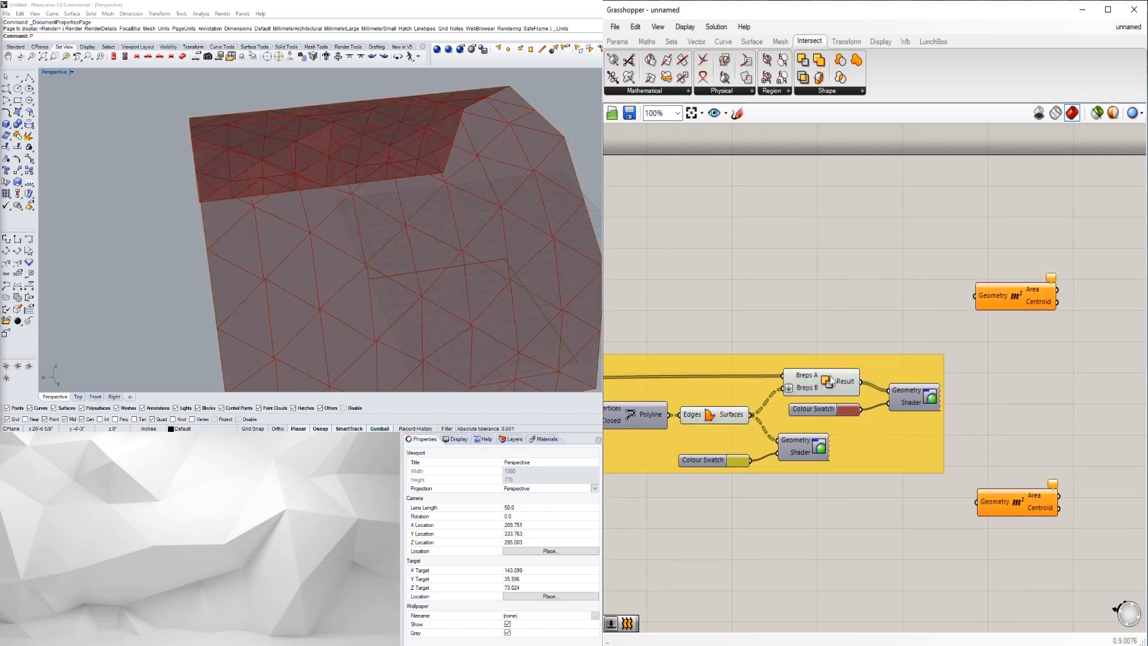
# - Wire the Boolean Result into the upper Area's Geometry and view the panel centroids from below
pyautogui.click(859, 382)
pyautogui.moveTo(862, 382); pyautogui.dragTo(976, 296)
pyautogui.click(1029, 293)
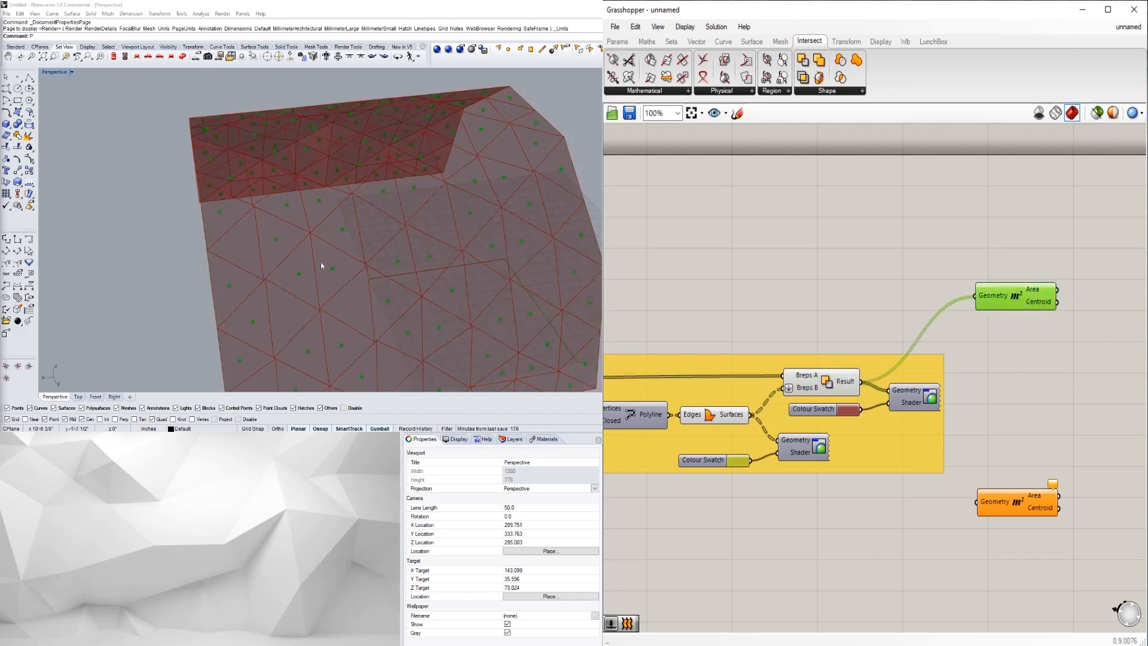
pyautogui.click(1036, 411)
pyautogui.click(1013, 305)
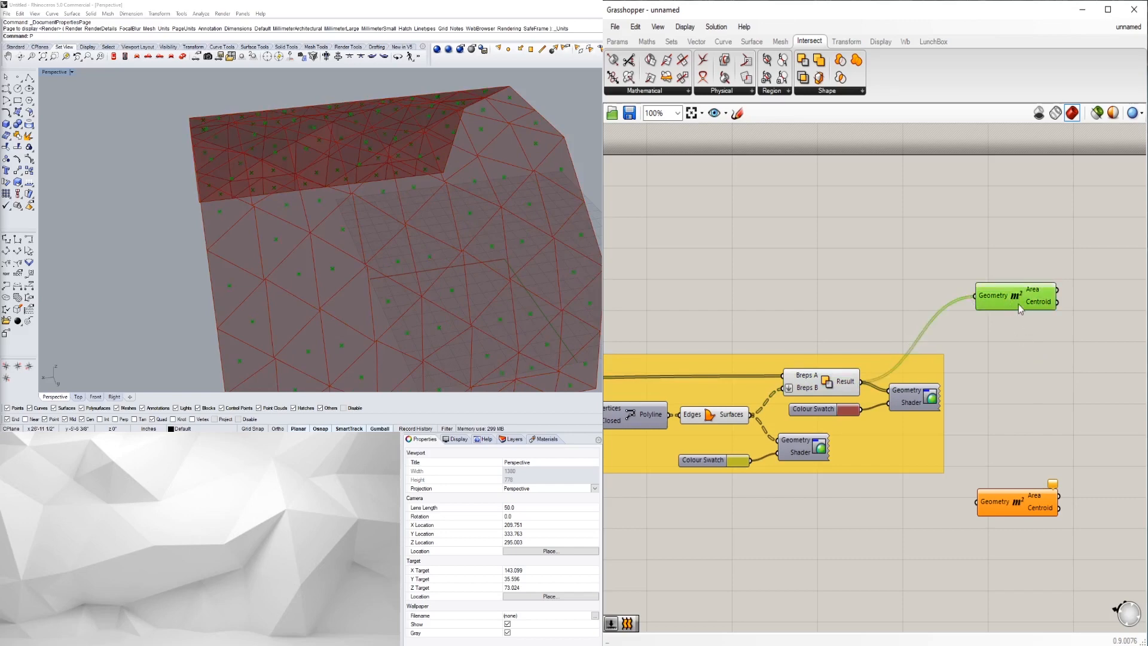
pyautogui.moveTo(1041, 328); pyautogui.dragTo(1014, 342, button='right')
pyautogui.scroll(1, 988, 327)
pyautogui.moveTo(915, 414); pyautogui.dragTo(955, 394, button='right')
pyautogui.moveTo(213, 302); pyautogui.dragTo(493, 180, button='right')
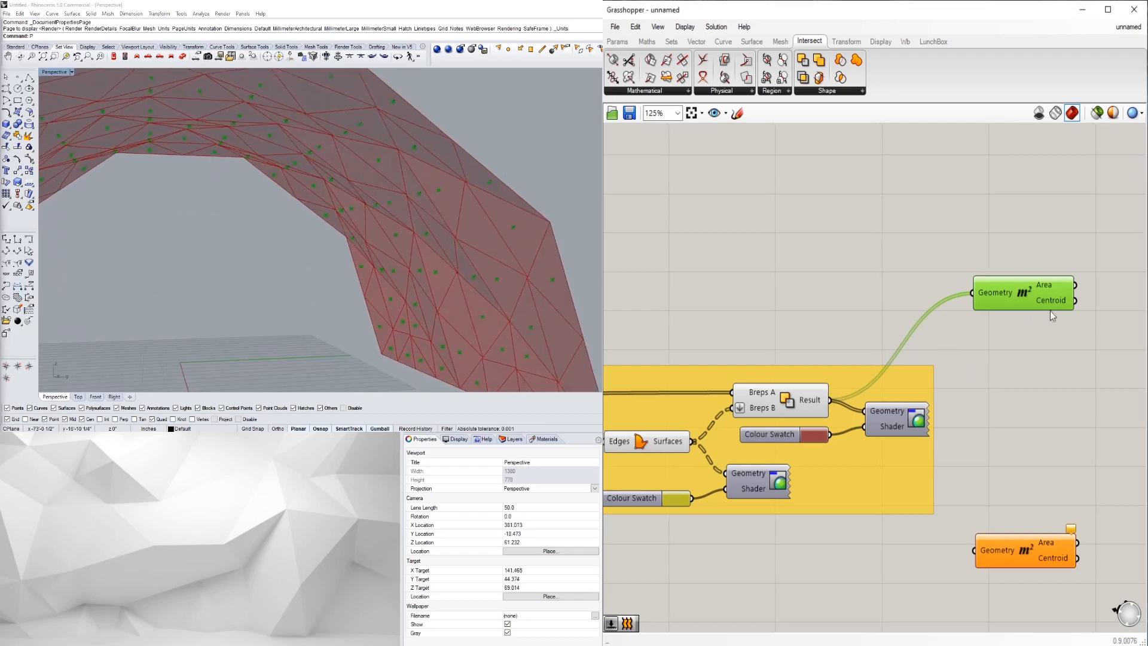
pyautogui.moveTo(1038, 340); pyautogui.dragTo(975, 357, button='right')
pyautogui.click(975, 358)
pyautogui.moveTo(460, 190); pyautogui.dragTo(418, 213, button='right')
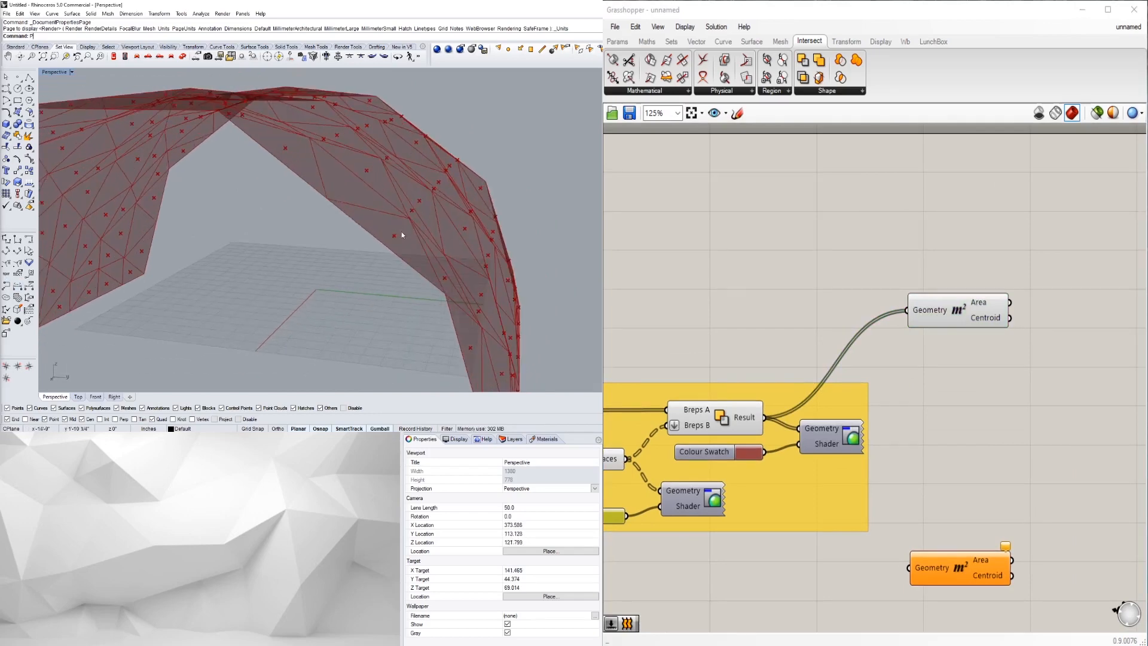
# - Place a Move component and wire Area's Centroid output into its Geometry input
pyautogui.moveTo(953, 310); pyautogui.dragTo(964, 299)
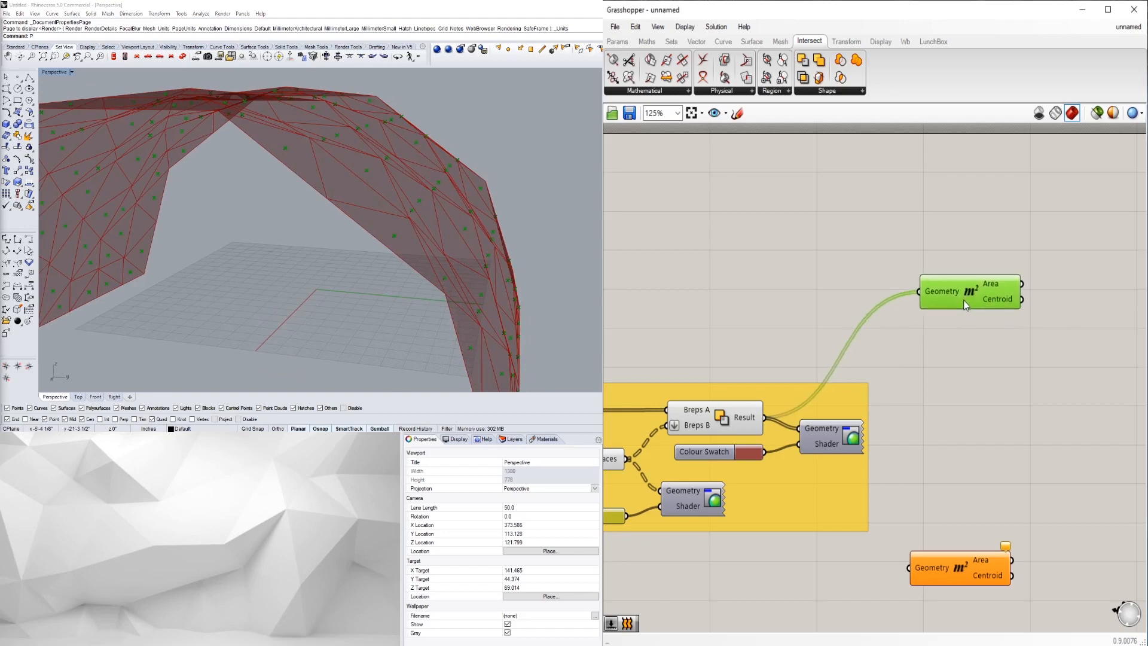
pyautogui.doubleClick(966, 350)
pyautogui.write('move')
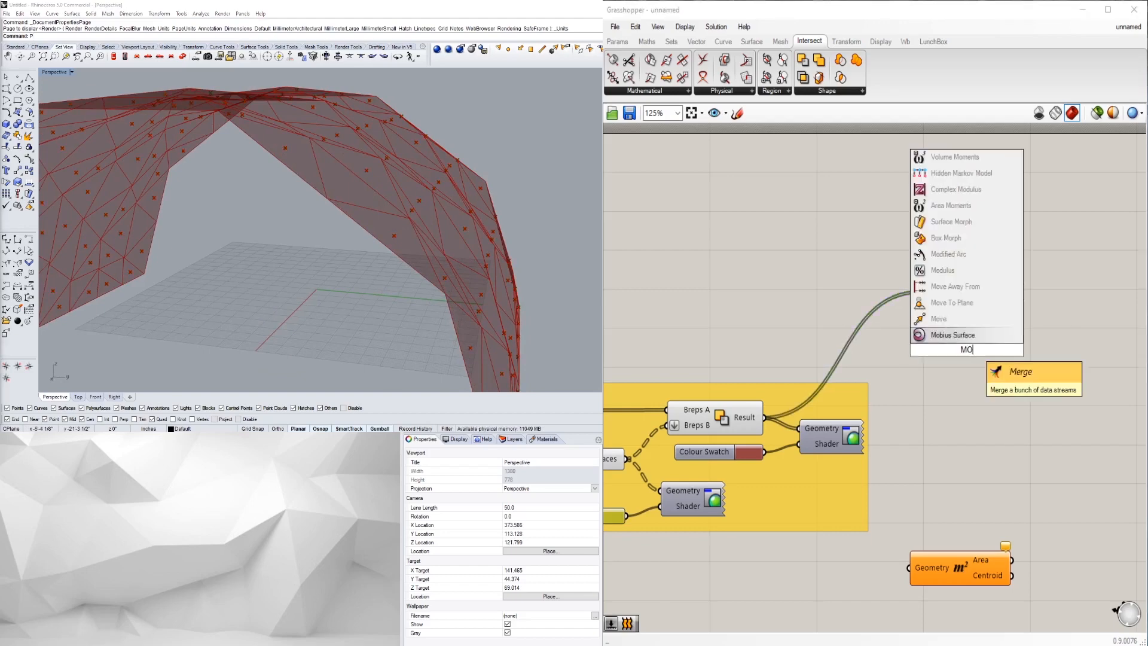
pyautogui.press('Return')
pyautogui.moveTo(963, 353); pyautogui.dragTo(1047, 322)
pyautogui.moveTo(1071, 406); pyautogui.dragTo(1007, 414, button='right')
# - Position Move to the right of Area and start searching for Amplitude
pyautogui.moveTo(323, 275); pyautogui.dragTo(389, 305, button='right')
pyautogui.click(878, 407)
pyautogui.moveTo(935, 432); pyautogui.dragTo(974, 428, button='right')
pyautogui.scroll(-2, 981, 401)
pyautogui.scroll(2, 983, 399)
pyautogui.click(1064, 351)
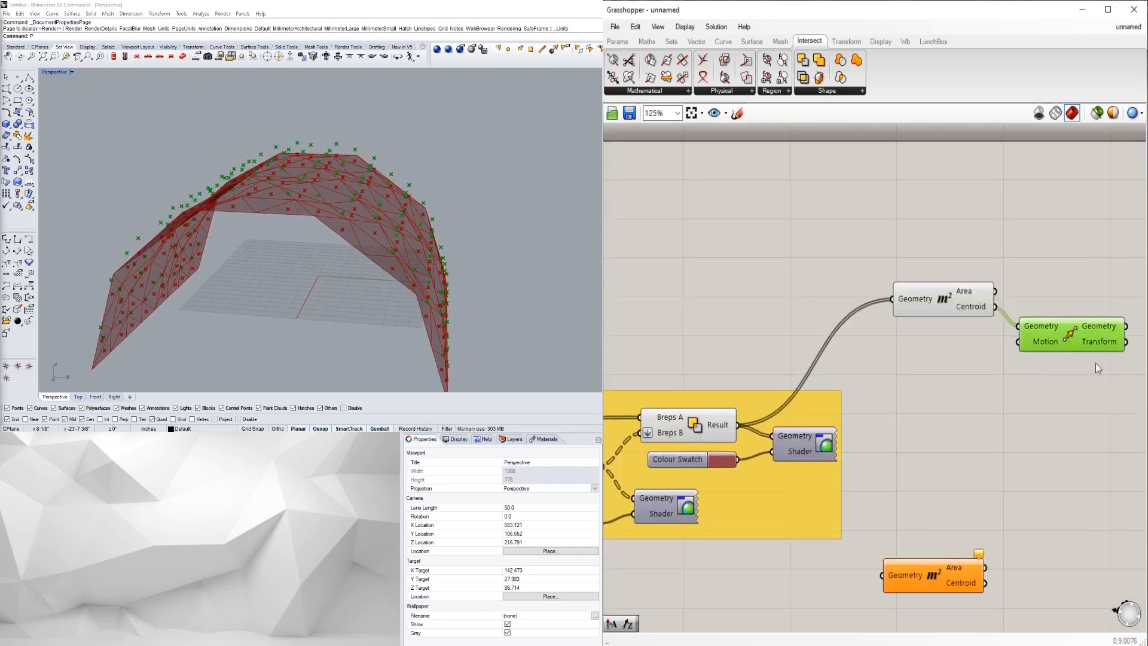
pyautogui.moveTo(1057, 345); pyautogui.dragTo(944, 368, button='right')
pyautogui.moveTo(943, 368); pyautogui.dragTo(1006, 366)
pyautogui.doubleClick(923, 395)
pyautogui.write('APML')
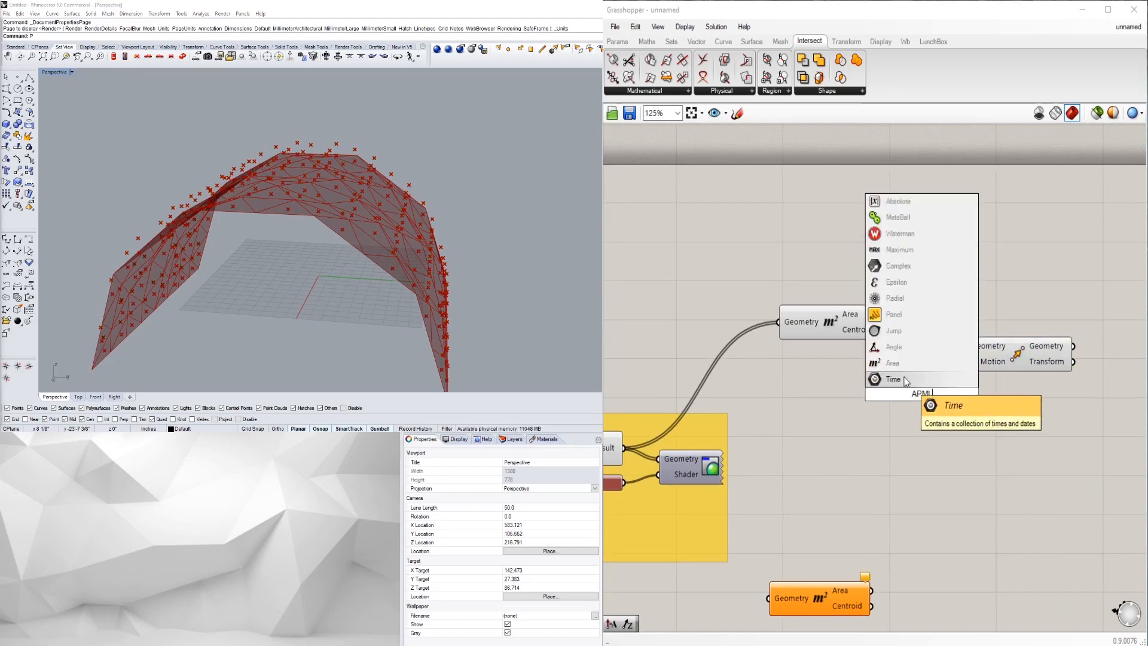
pyautogui.write('MPL')
# - Place an Amplitude component and wire the Boolean result into its Vector input
pyautogui.click(920, 383)
pyautogui.moveTo(916, 398); pyautogui.dragTo(822, 394)
pyautogui.moveTo(813, 456); pyautogui.dragTo(923, 442, button='right')
pyautogui.click(918, 443)
pyautogui.moveTo(738, 437); pyautogui.dragTo(889, 370)
# - Wire the Amplitude vector into Move's Motion input and check the displaced points
pyautogui.click(938, 375)
pyautogui.moveTo(1018, 400); pyautogui.dragTo(920, 425, button='right')
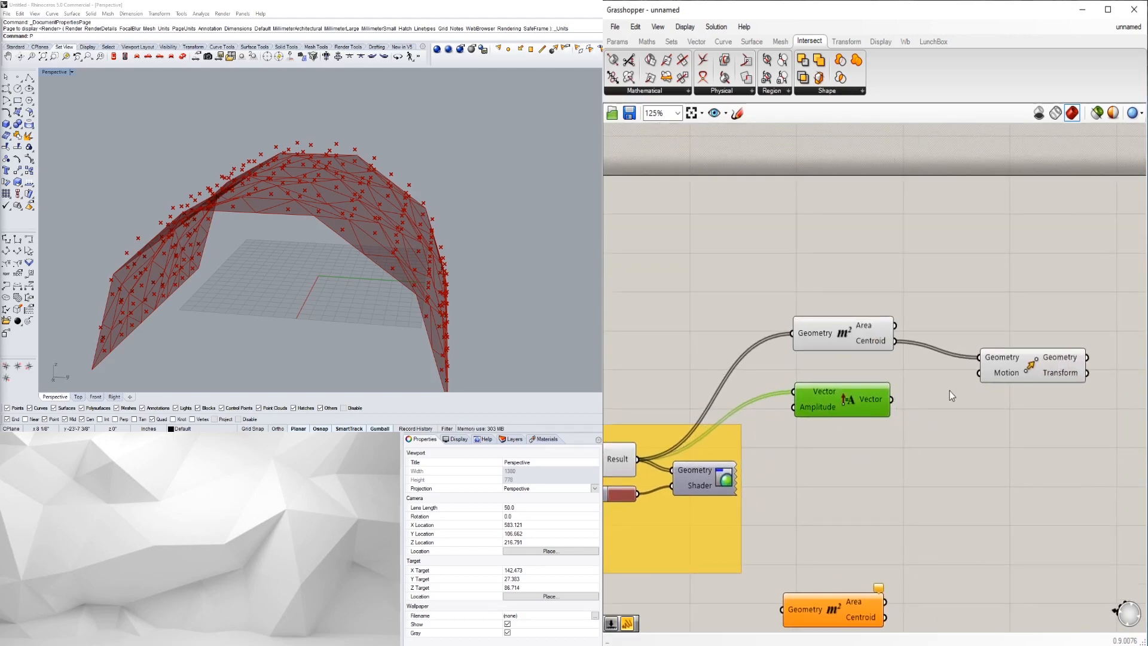
pyautogui.moveTo(962, 383); pyautogui.dragTo(978, 373)
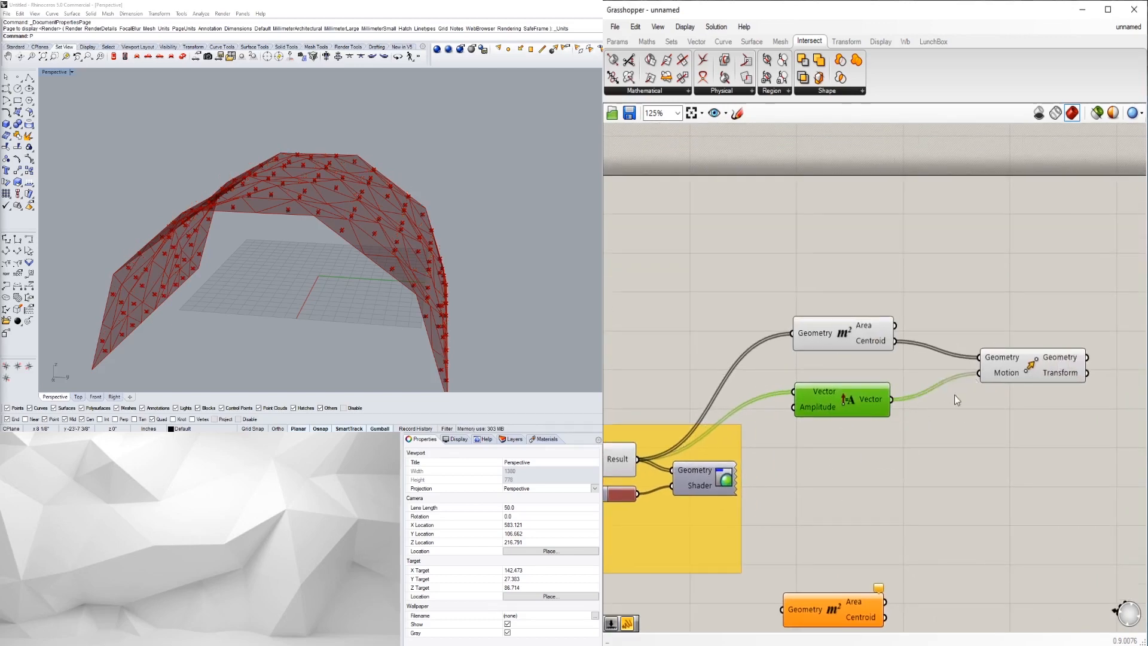
pyautogui.scroll(3, 432, 331)
pyautogui.moveTo(431, 331); pyautogui.dragTo(454, 301, button='right')
pyautogui.scroll(-3, 448, 335)
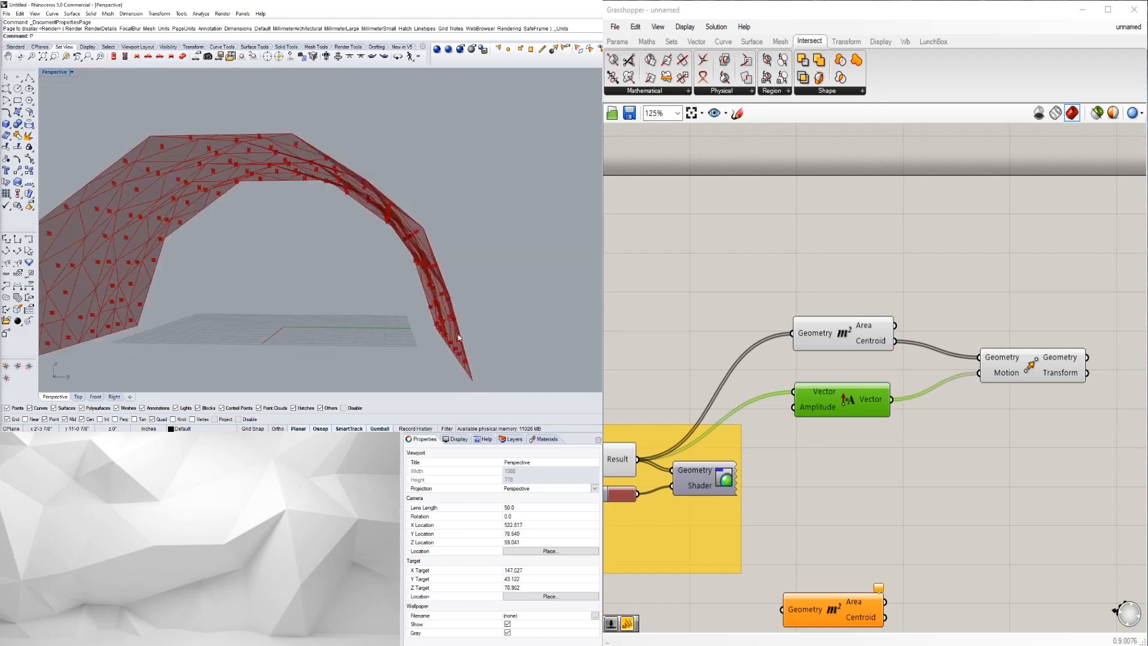
pyautogui.scroll(3, 439, 340)
pyautogui.scroll(4, 443, 346)
pyautogui.moveTo(443, 346); pyautogui.dragTo(472, 300, button='right')
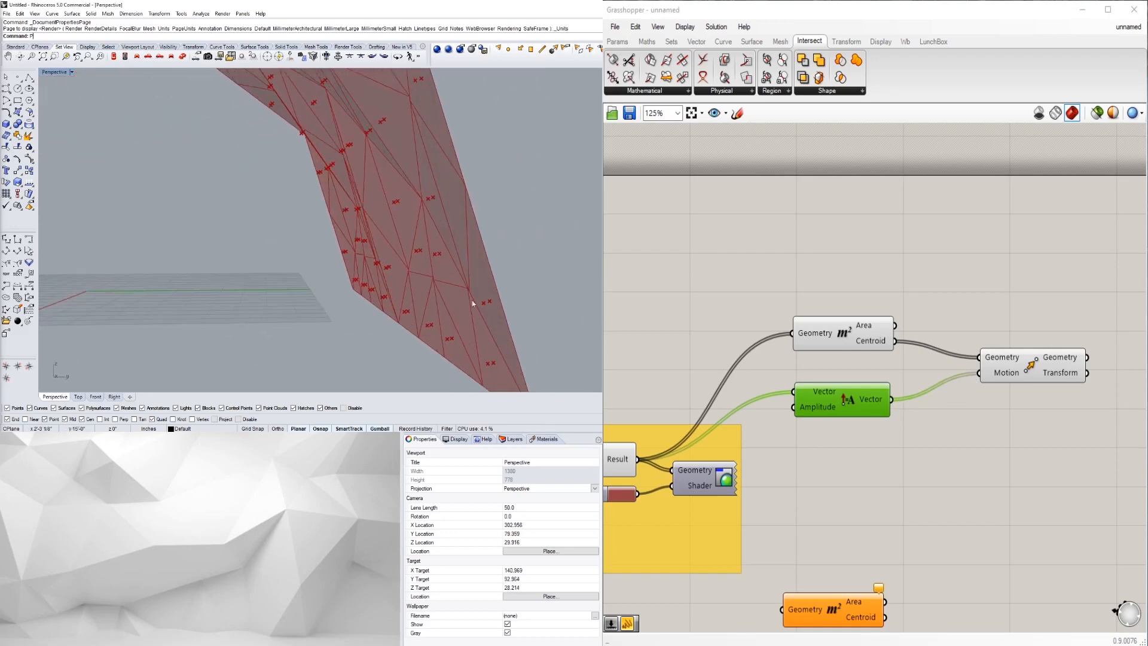
pyautogui.moveTo(856, 452); pyautogui.dragTo(935, 455, button='right')
pyautogui.moveTo(918, 411); pyautogui.dragTo(927, 396)
pyautogui.click(945, 417)
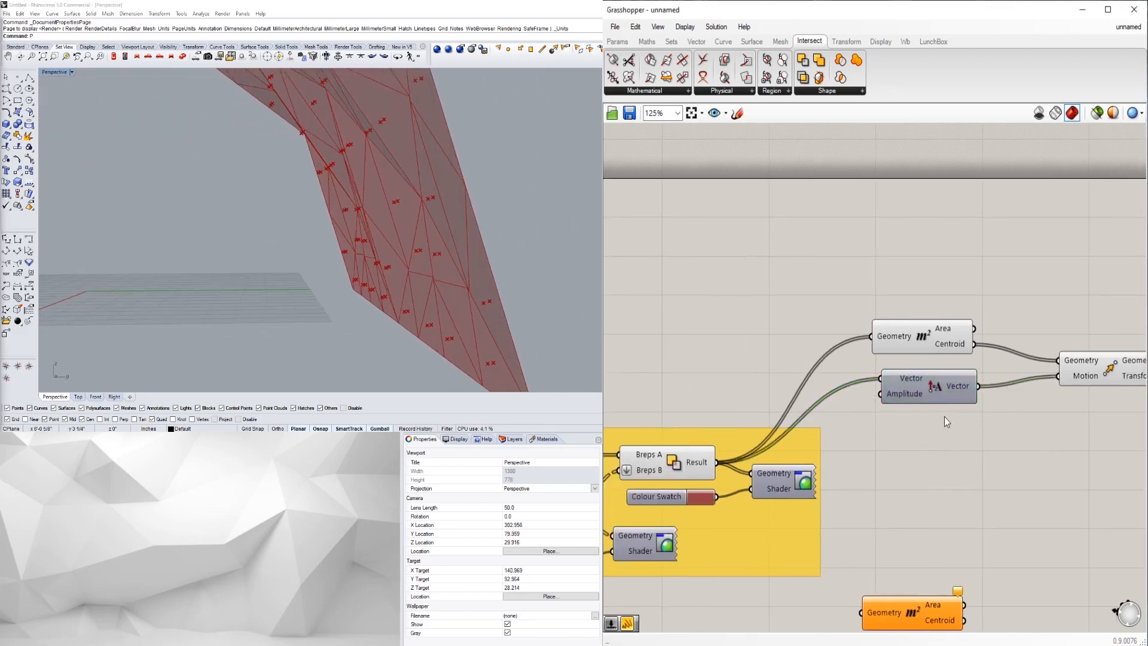
# - Create a number slider set to 12 and wire it into Amplitude's Amplitude input
pyautogui.moveTo(853, 412); pyautogui.dragTo(928, 426, button='right')
pyautogui.doubleClick(766, 338)
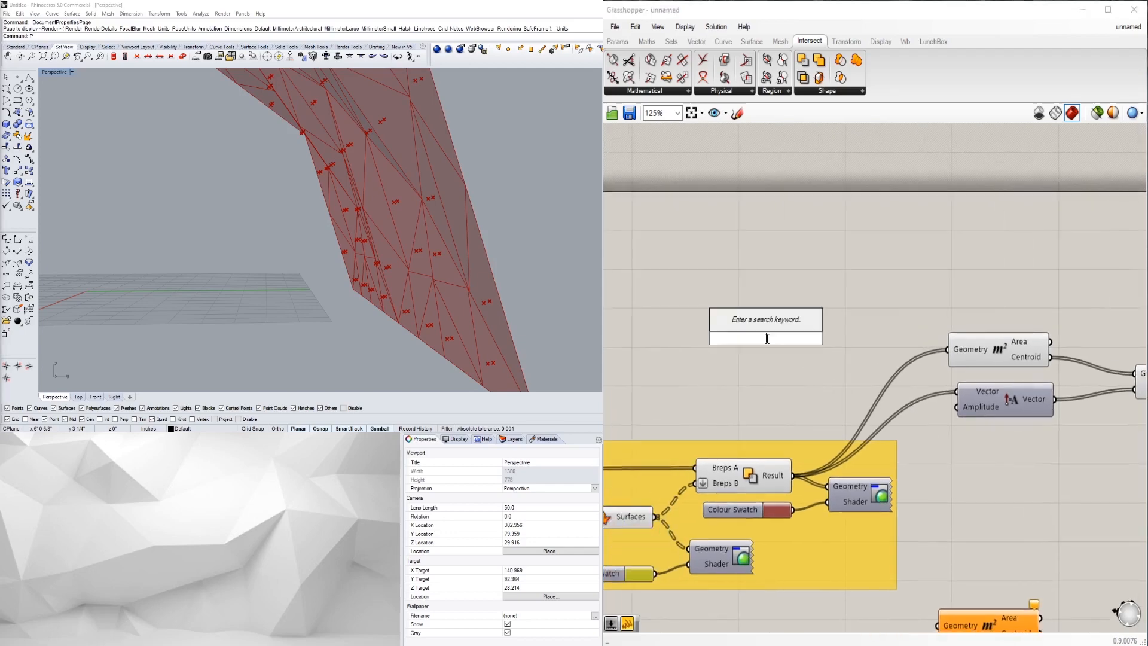
pyautogui.write('12')
pyautogui.press('Return')
pyautogui.moveTo(841, 338); pyautogui.dragTo(957, 407)
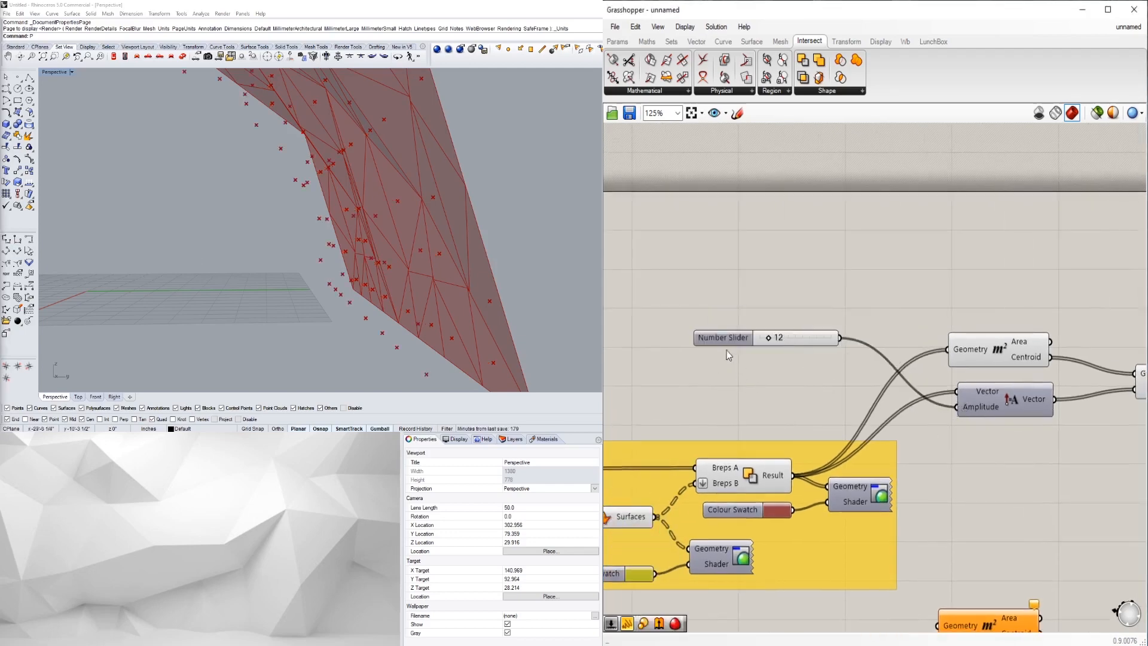
pyautogui.moveTo(726, 338); pyautogui.dragTo(701, 330)
# - Route the slider through a Negative component into the Amplitude input
pyautogui.doubleClick(787, 383)
pyautogui.write('neg')
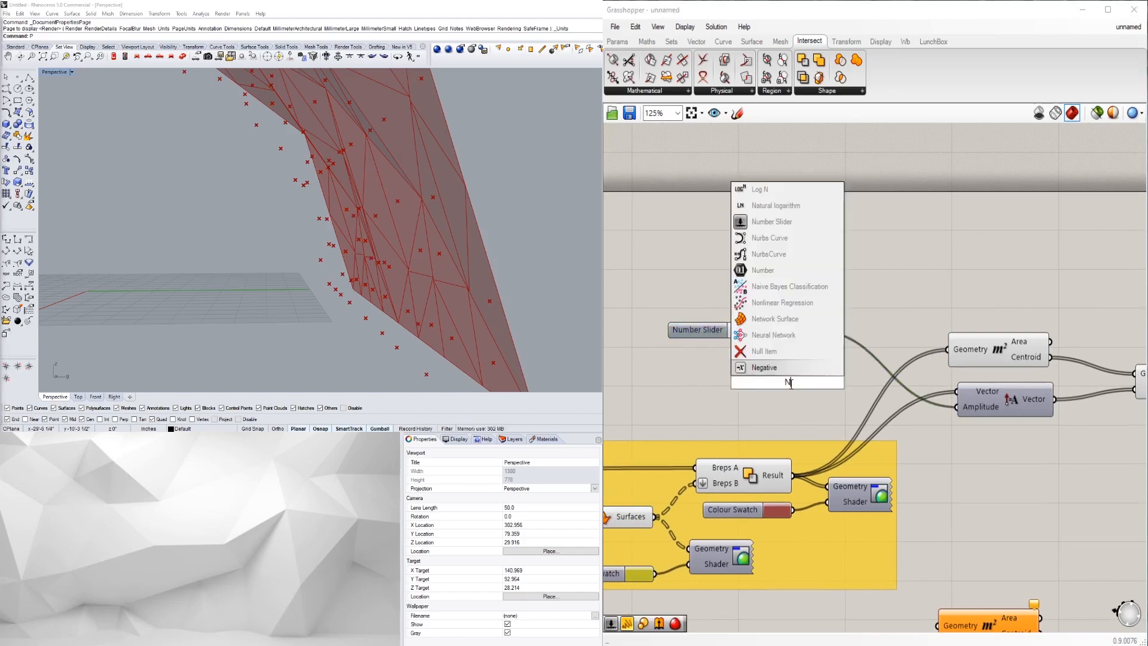
pyautogui.press('Return')
pyautogui.moveTo(688, 336); pyautogui.dragTo(632, 333)
pyautogui.moveTo(757, 356); pyautogui.dragTo(956, 407)
pyautogui.moveTo(796, 385); pyautogui.dragTo(815, 330)
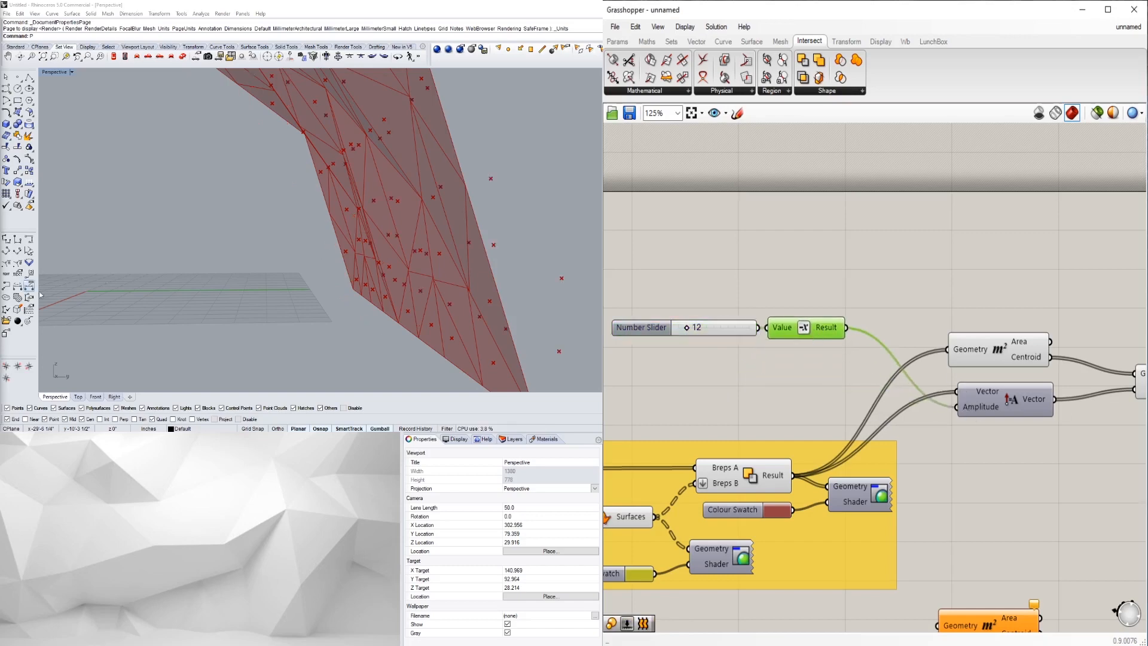
pyautogui.scroll(-4, 426, 256)
pyautogui.moveTo(426, 256); pyautogui.dragTo(326, 306, button='right')
pyautogui.scroll(-5, 424, 253)
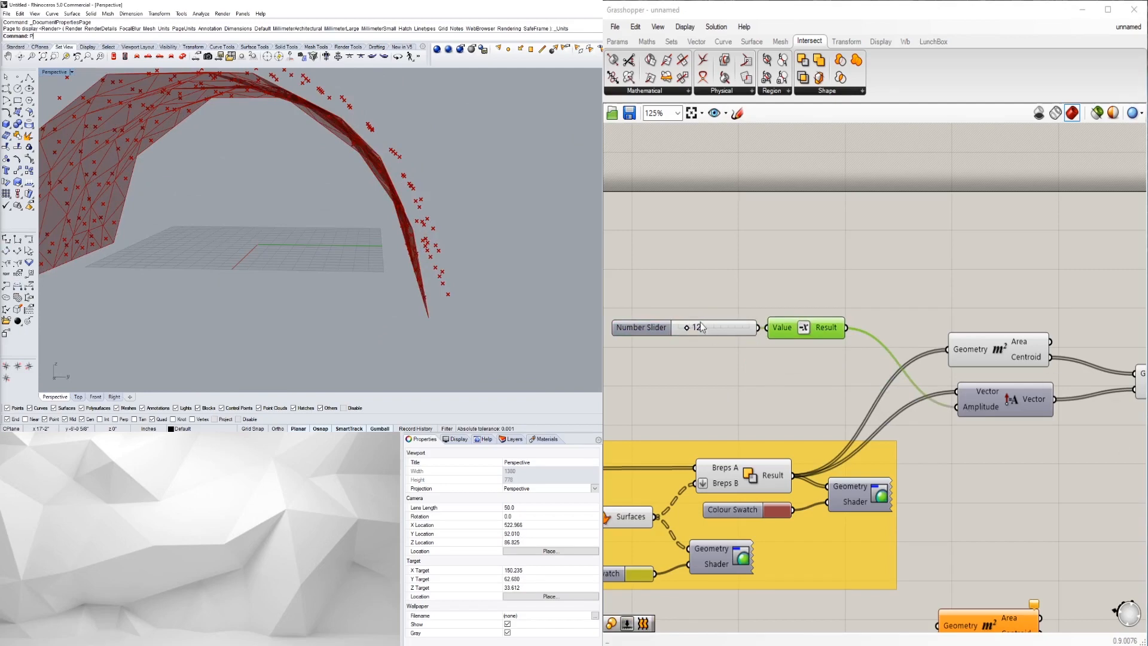
# - Raise the slider's maximum to 24 and set its value to 4
pyautogui.doubleClick(651, 329)
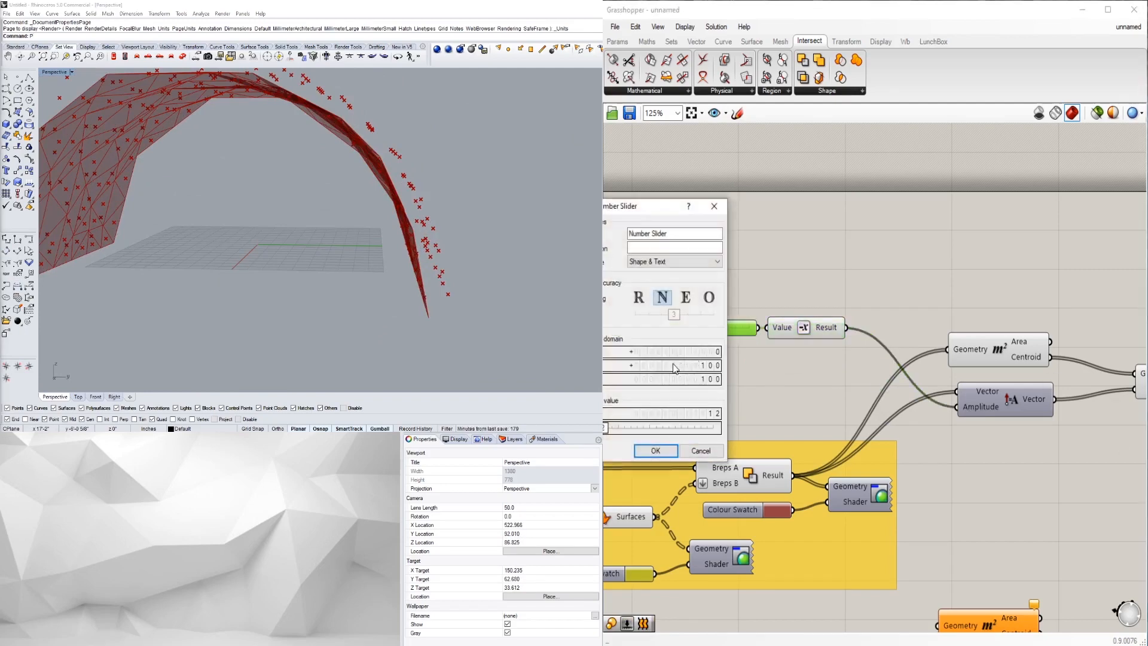
pyautogui.press('Escape')
pyautogui.doubleClick(637, 325)
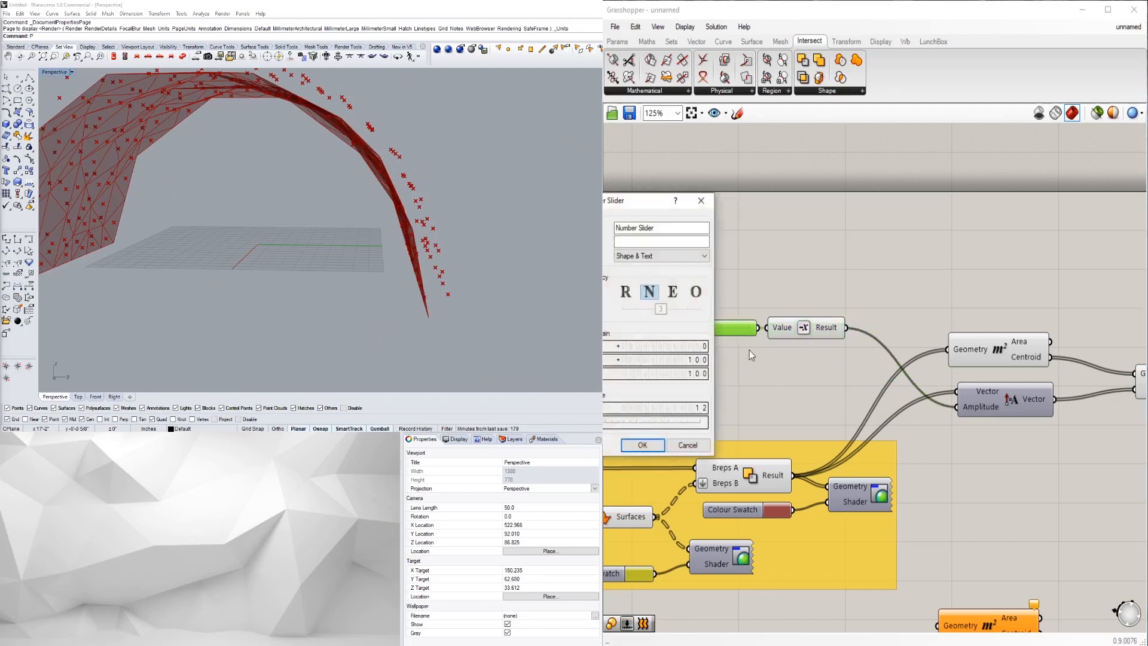
pyautogui.doubleClick(681, 361)
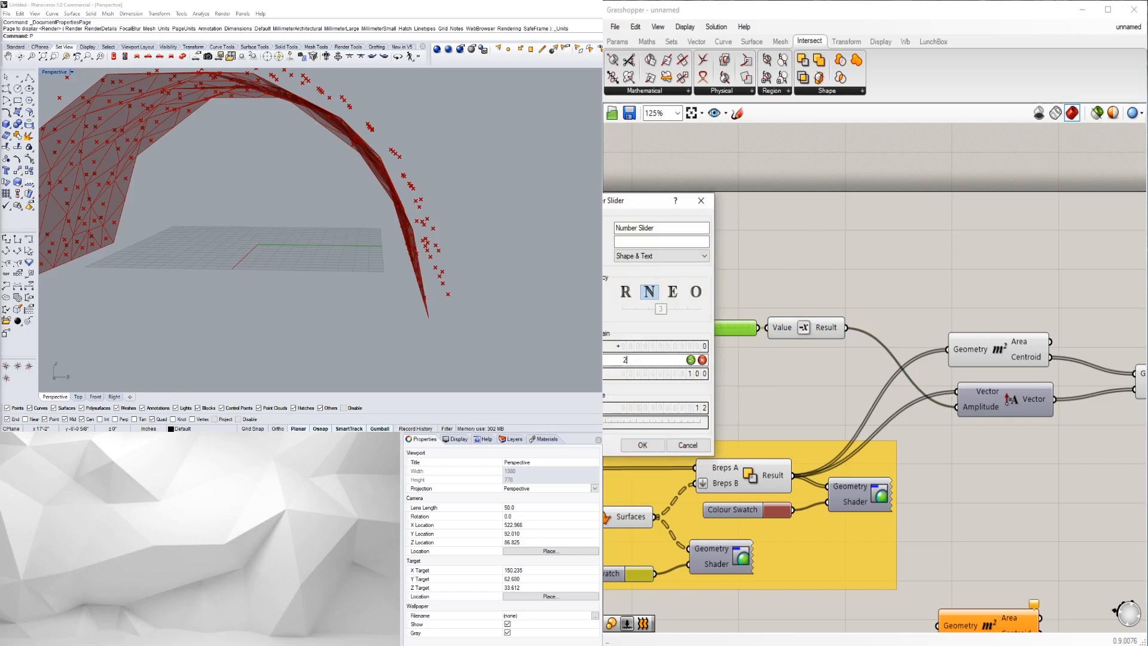
pyautogui.write('24')
pyautogui.press('Return')
pyautogui.moveTo(710, 321); pyautogui.dragTo(689, 325)
pyautogui.moveTo(501, 210); pyautogui.dragTo(451, 234, button='right')
pyautogui.scroll(5, 401, 244)
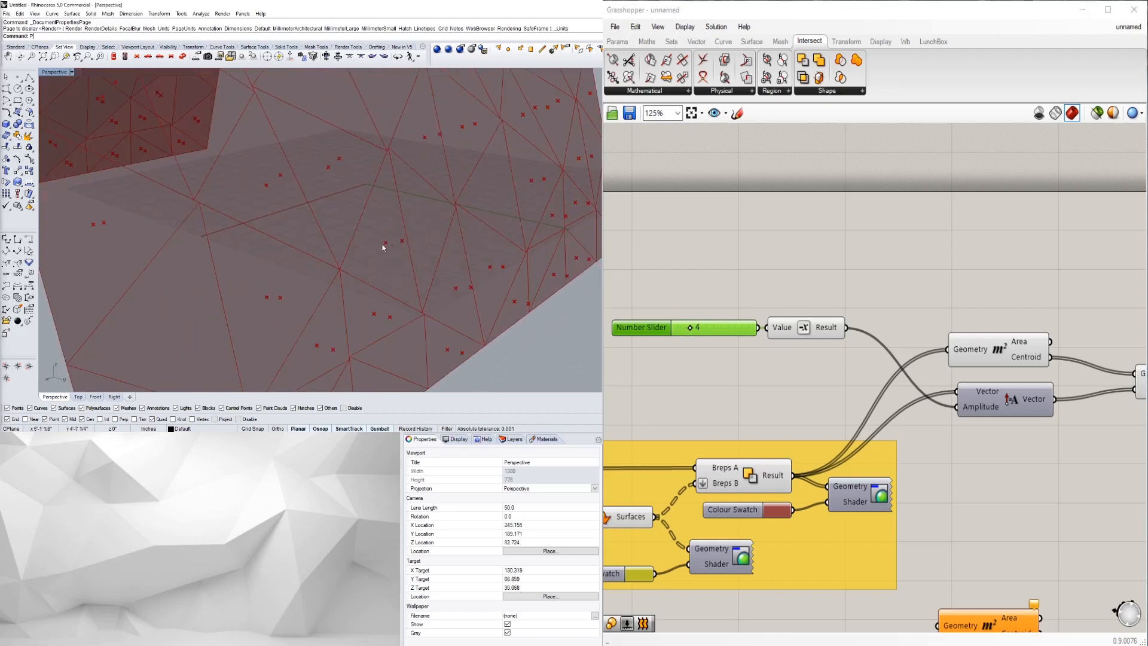
# - Turn off the Area component's preview to hide the centroid points
pyautogui.click(776, 351)
pyautogui.scroll(-1, 903, 363)
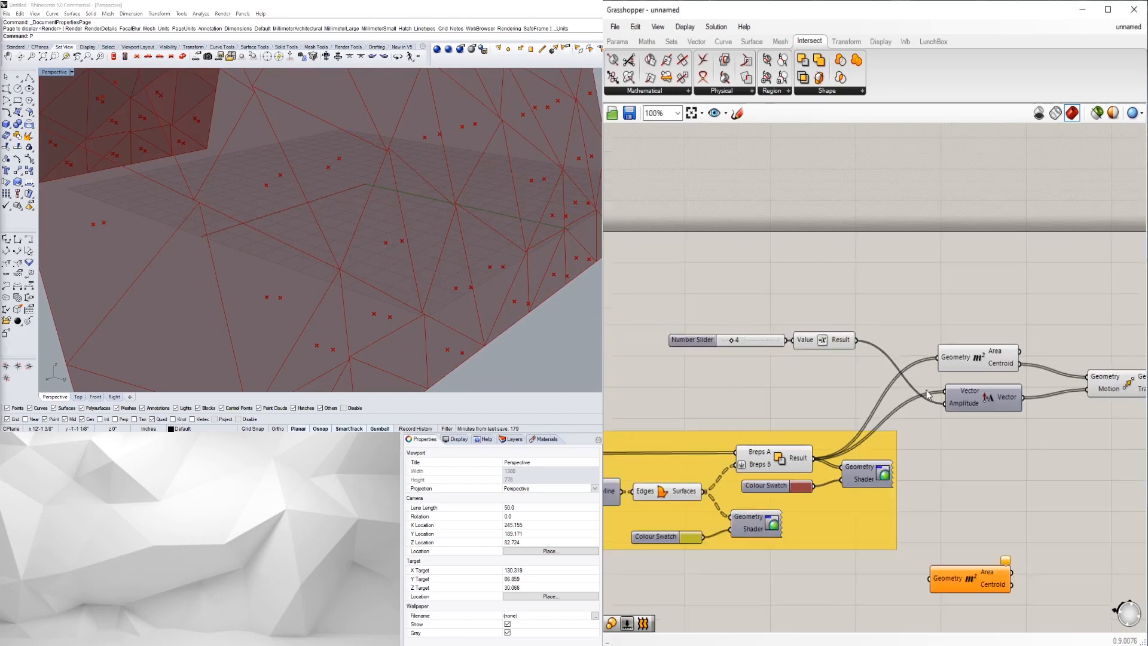
pyautogui.moveTo(909, 362); pyautogui.dragTo(789, 363, button='right')
pyautogui.click(860, 353)
pyautogui.rightClick(859, 353)
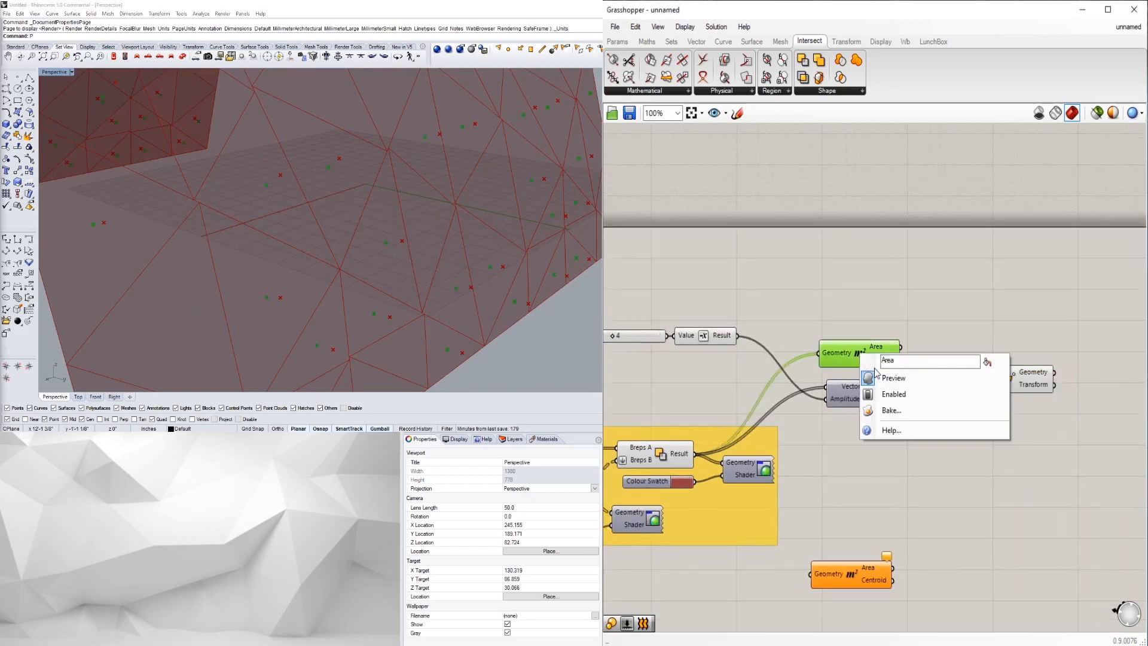
pyautogui.click(874, 381)
pyautogui.scroll(-1, 897, 329)
pyautogui.moveTo(888, 335); pyautogui.dragTo(949, 360, button='right')
pyautogui.scroll(1, 945, 366)
pyautogui.moveTo(942, 371); pyautogui.dragTo(946, 376)
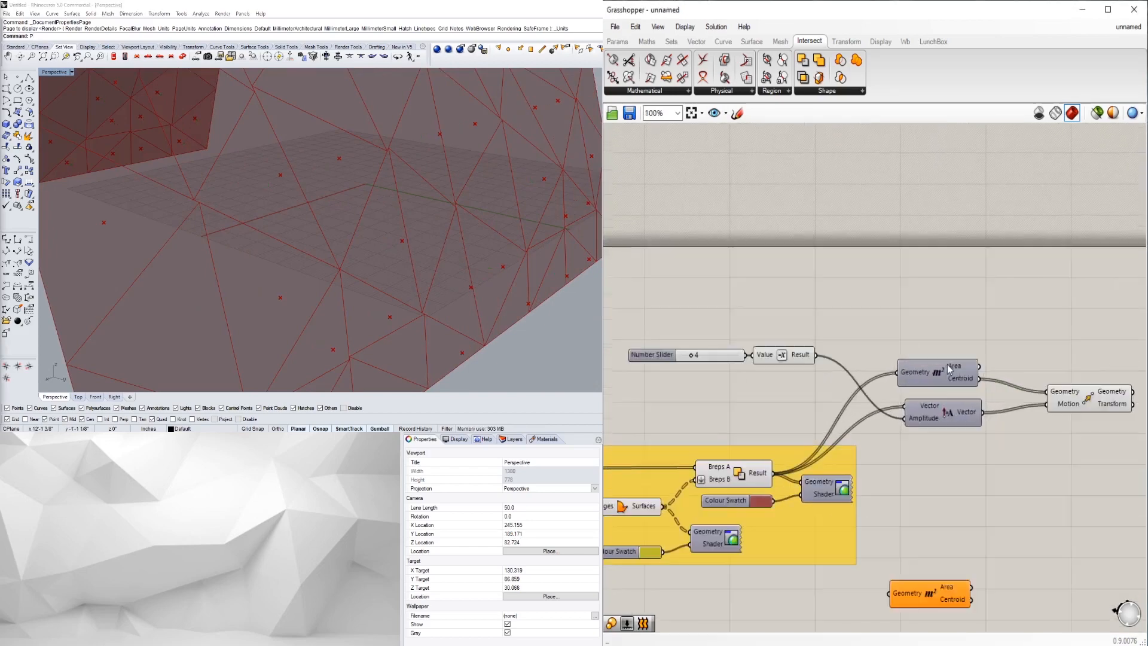
pyautogui.click(940, 340)
# - Rearrange the Number Slider, Value and Move components on the canvas
pyautogui.moveTo(755, 374); pyautogui.dragTo(829, 386, button='right')
pyautogui.moveTo(892, 400); pyautogui.dragTo(700, 358)
pyautogui.moveTo(876, 366); pyautogui.dragTo(896, 386)
pyautogui.click(927, 359)
pyautogui.moveTo(933, 359); pyautogui.dragTo(838, 326, button='right')
pyautogui.scroll(-1, 1062, 400)
pyautogui.moveTo(1069, 400); pyautogui.dragTo(977, 392, button='right')
pyautogui.scroll(2, 978, 389)
pyautogui.moveTo(974, 379); pyautogui.dragTo(929, 379)
pyautogui.click(957, 424)
pyautogui.scroll(-1, 970, 429)
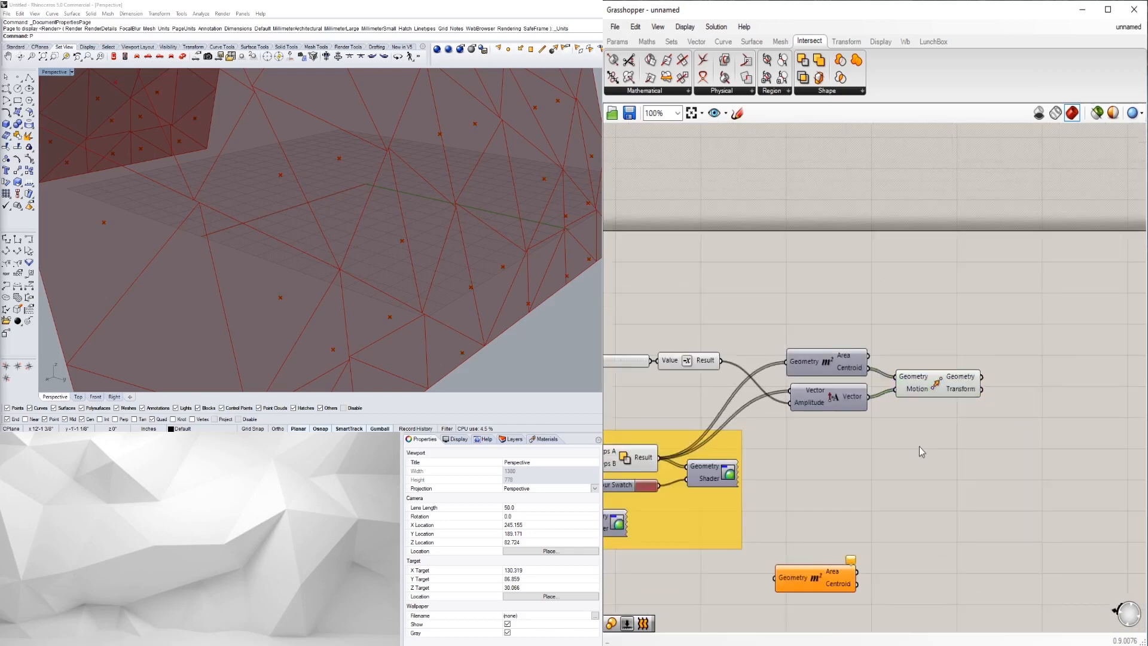
pyautogui.moveTo(704, 486); pyautogui.dragTo(800, 429, button='right')
pyautogui.scroll(-1, 766, 413)
pyautogui.moveTo(649, 435); pyautogui.dragTo(734, 403, button='right')
# - Duplicate the Area, Amplitude and Move components below the originals
pyautogui.click(730, 397)
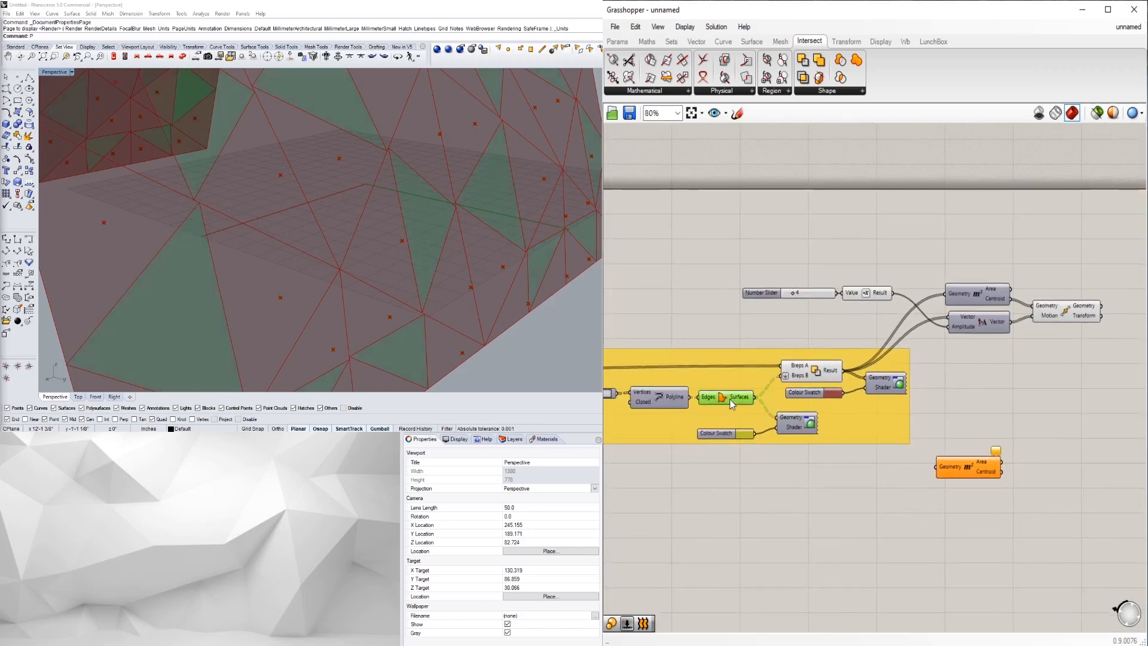
pyautogui.moveTo(1076, 377); pyautogui.dragTo(1069, 389, button='right')
pyautogui.click(1069, 389)
pyautogui.moveTo(1082, 387); pyautogui.dragTo(970, 376)
pyautogui.click(921, 462)
# - Wire the Surfaces output into the copied Area and Amplitude inputs
pyautogui.click(735, 410)
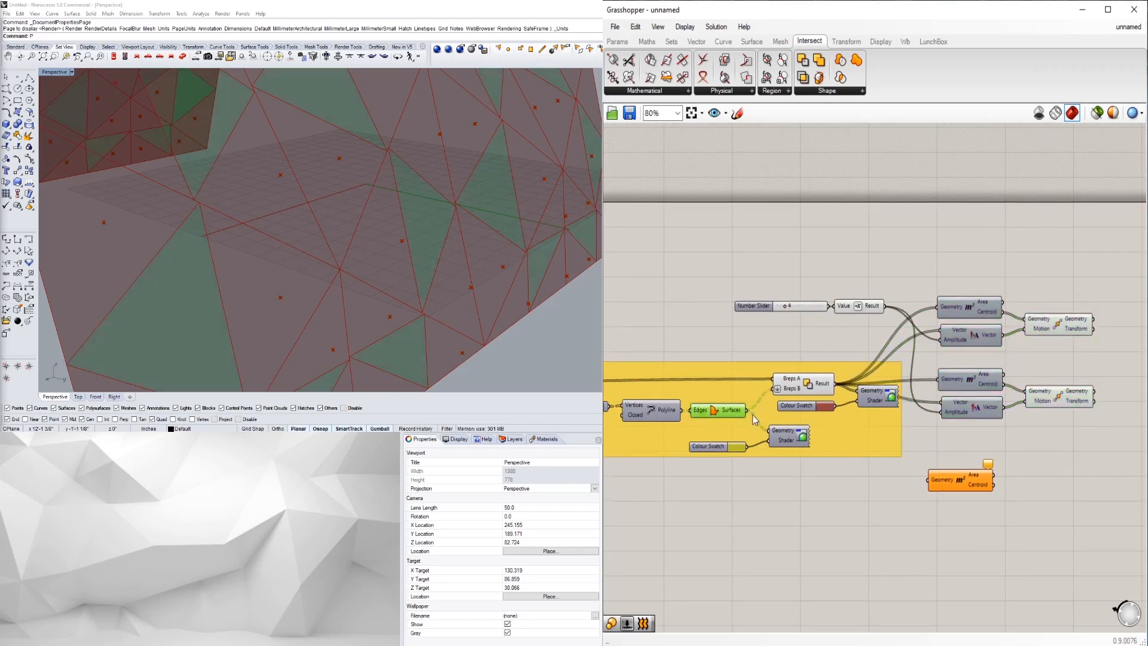
pyautogui.moveTo(751, 417); pyautogui.dragTo(937, 381)
pyautogui.moveTo(752, 417); pyautogui.dragTo(960, 419)
pyautogui.click(1073, 453)
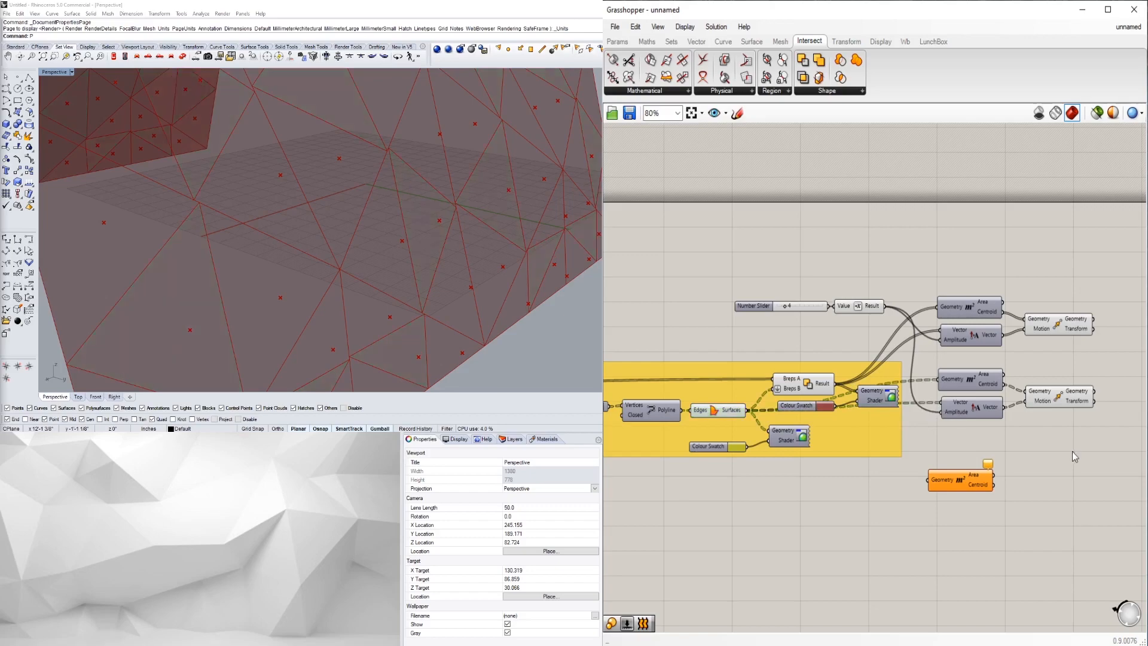
pyautogui.scroll(-2, 298, 282)
pyautogui.moveTo(297, 282); pyautogui.dragTo(222, 263, button='right')
# - Try a larger value on the yellow group's panel slider and inspect the vault
pyautogui.moveTo(808, 438); pyautogui.dragTo(971, 438, button='right')
pyautogui.scroll(4, 933, 407)
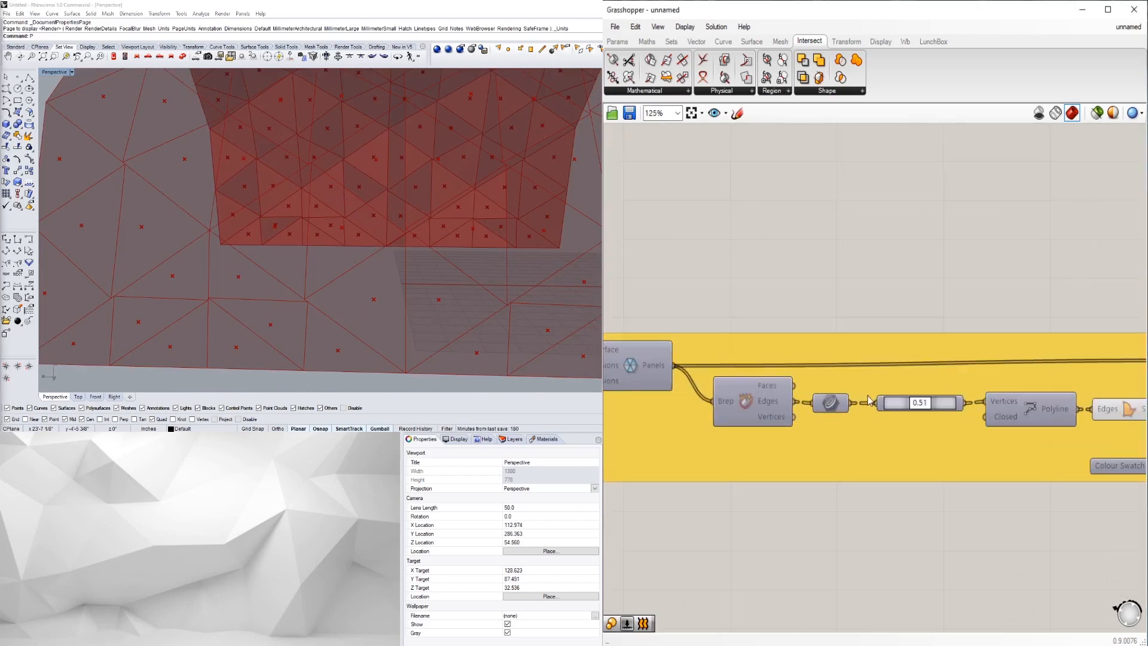
pyautogui.moveTo(935, 409); pyautogui.dragTo(924, 411)
pyautogui.scroll(-8, 328, 251)
pyautogui.moveTo(328, 251); pyautogui.dragTo(323, 276, button='right')
pyautogui.scroll(6, 350, 244)
pyautogui.moveTo(384, 246); pyautogui.dragTo(416, 243, button='right')
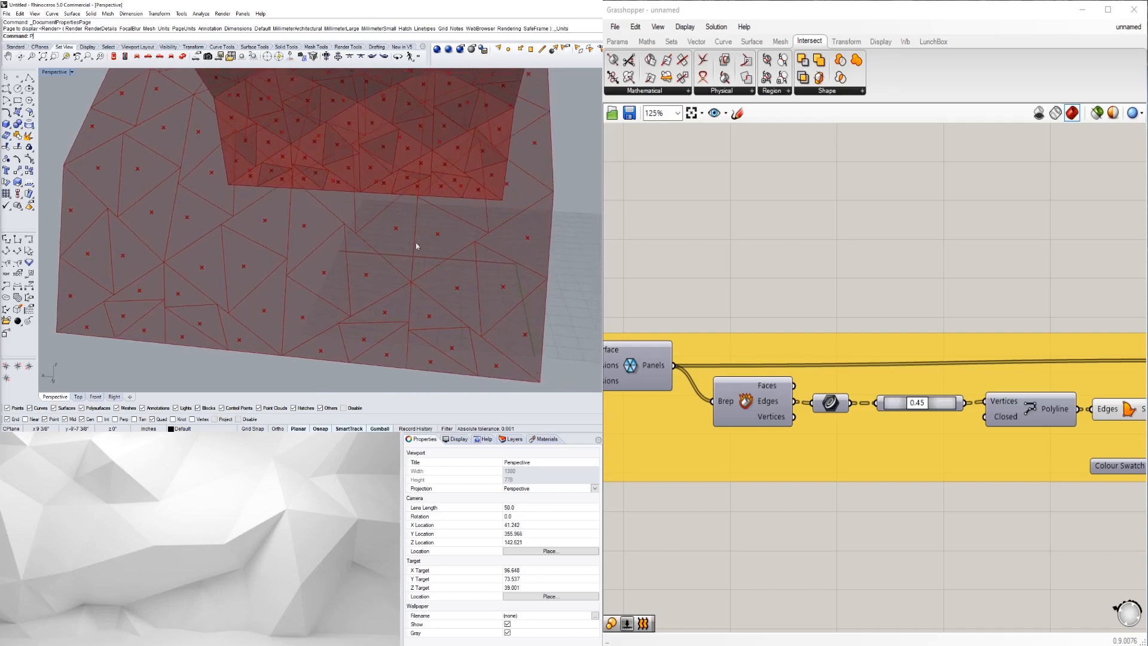
# - Settle the panel slider at 0.50 and view the whole vault
pyautogui.scroll(10, 915, 402)
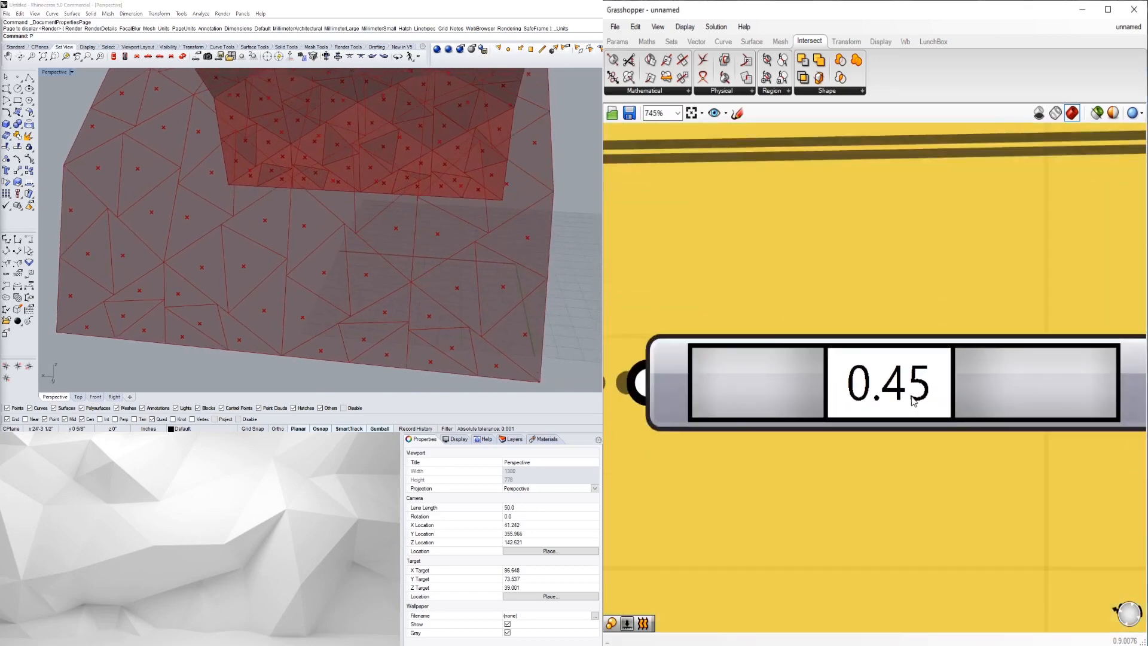
pyautogui.moveTo(919, 401)
pyautogui.mouseDown()
pyautogui.moveTo(931, 405)
pyautogui.moveTo(915, 403)
pyautogui.mouseUp()
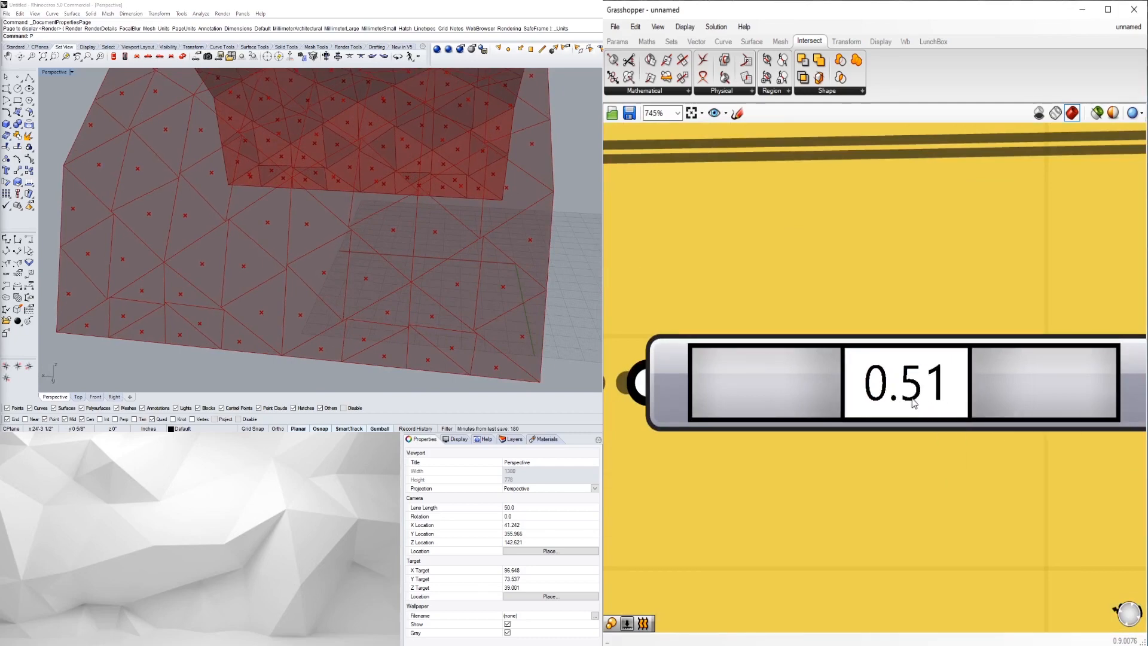
pyautogui.moveTo(910, 403); pyautogui.dragTo(908, 403)
pyautogui.scroll(-10, 909, 403)
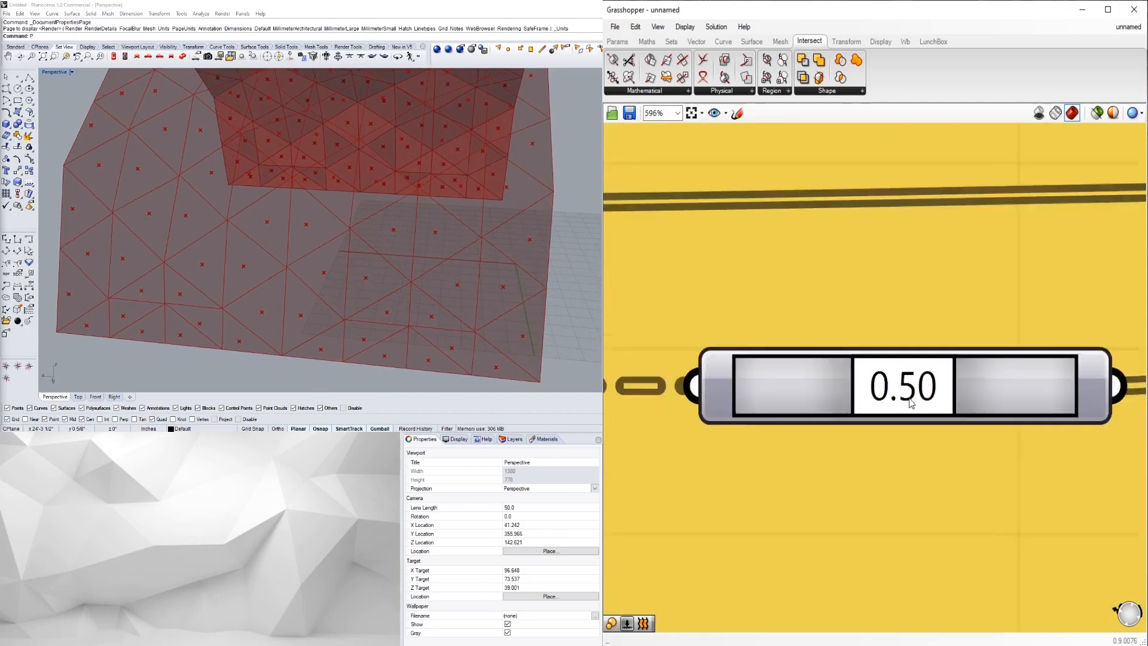
pyautogui.scroll(-3, 328, 300)
pyautogui.moveTo(328, 299); pyautogui.dragTo(384, 283, button='right')
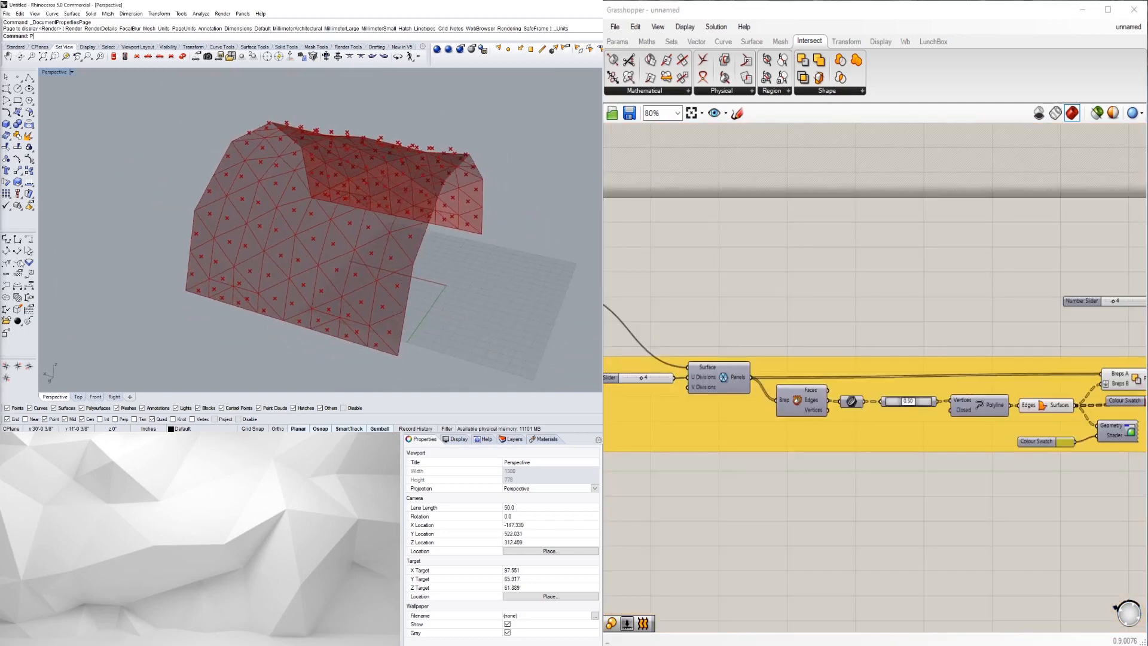
# - Move the lower Area, Amplitude and Move component chain further down the canvas
pyautogui.moveTo(1022, 500); pyautogui.dragTo(739, 507, button='right')
pyautogui.moveTo(1069, 416); pyautogui.dragTo(899, 431, button='right')
pyautogui.scroll(1, 921, 373)
pyautogui.click(933, 342)
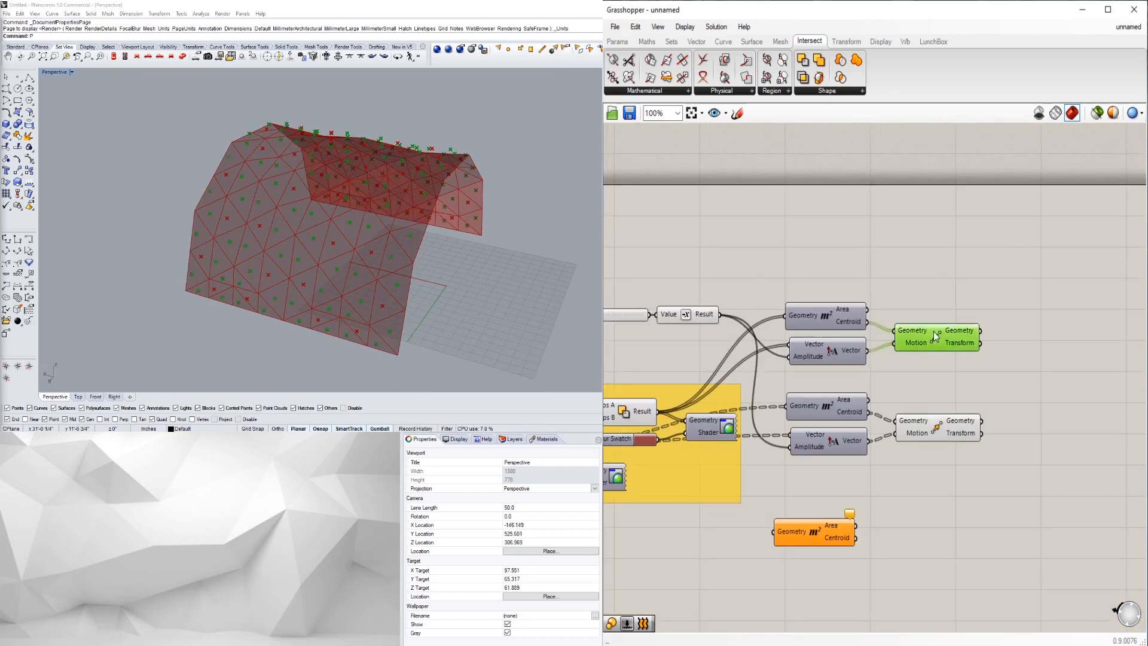
pyautogui.click(938, 429)
pyautogui.click(834, 474)
pyautogui.moveTo(835, 473); pyautogui.dragTo(979, 451, button='right')
pyautogui.scroll(-2, 952, 491)
pyautogui.scroll(1, 980, 451)
pyautogui.moveTo(1017, 462); pyautogui.dragTo(883, 396)
pyautogui.moveTo(885, 404); pyautogui.dragTo(884, 433)
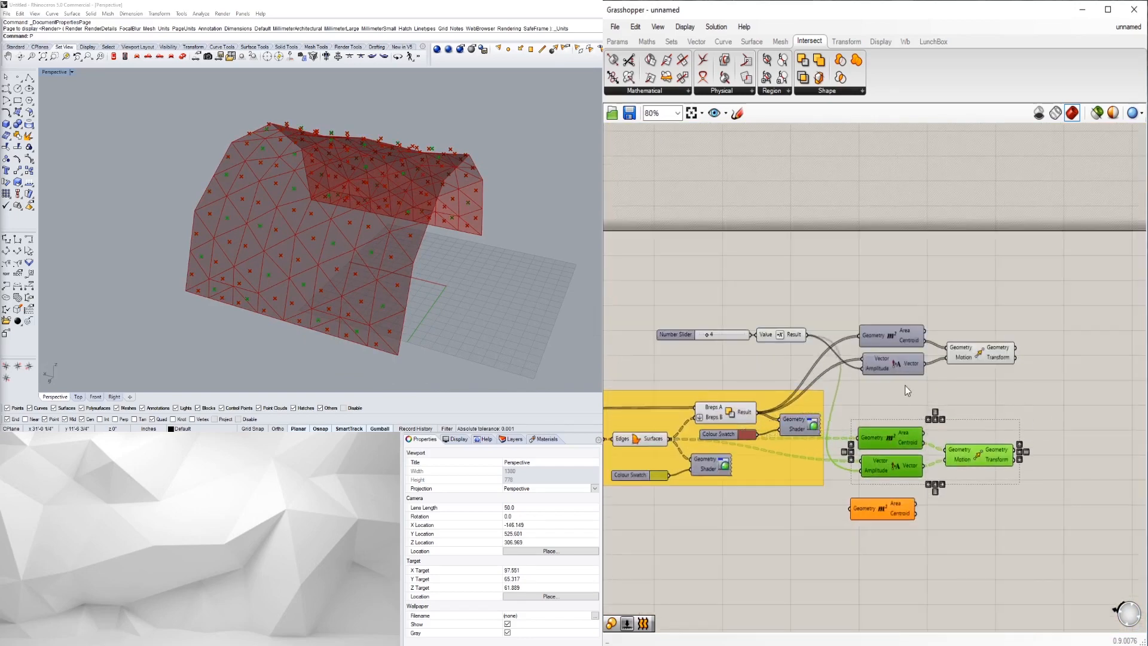
pyautogui.click(905, 385)
# - Add an Extrude Point component (searched as EXTR) beside the Move components
pyautogui.moveTo(729, 437); pyautogui.dragTo(880, 393, button='right')
pyautogui.click(777, 394)
pyautogui.click(874, 364)
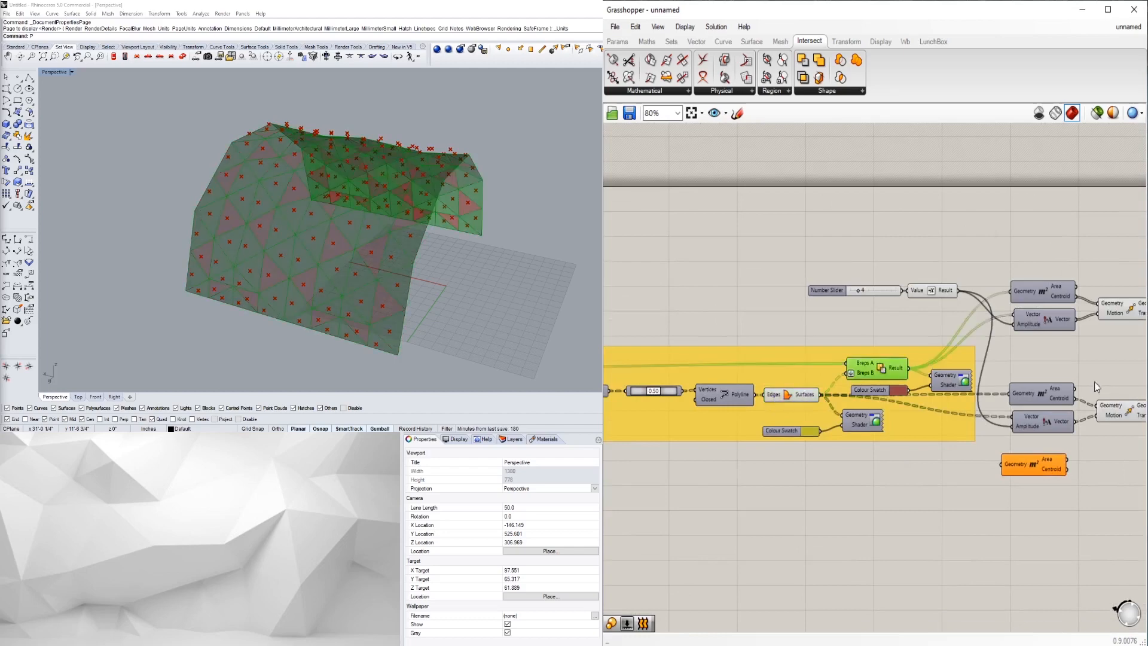
pyautogui.moveTo(1129, 350); pyautogui.dragTo(1029, 355, button='right')
pyautogui.click(1034, 348)
pyautogui.click(1029, 317)
pyautogui.click(1054, 382)
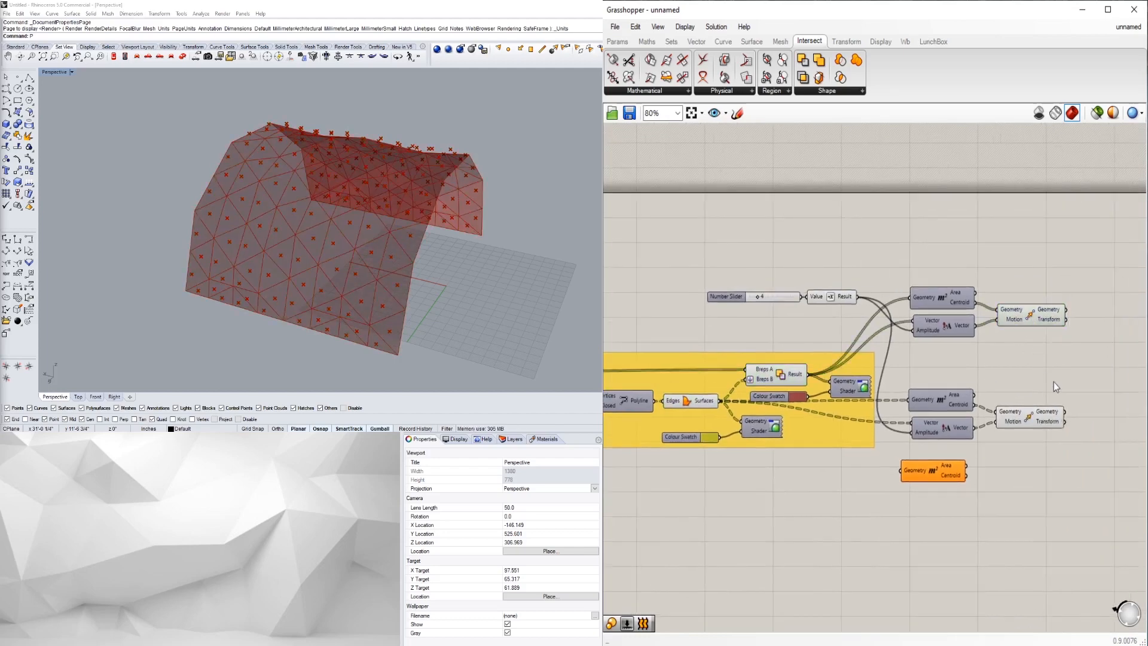
pyautogui.doubleClick(1029, 363)
pyautogui.press('Escape')
pyautogui.doubleClick(1040, 361)
pyautogui.write('EXTR')
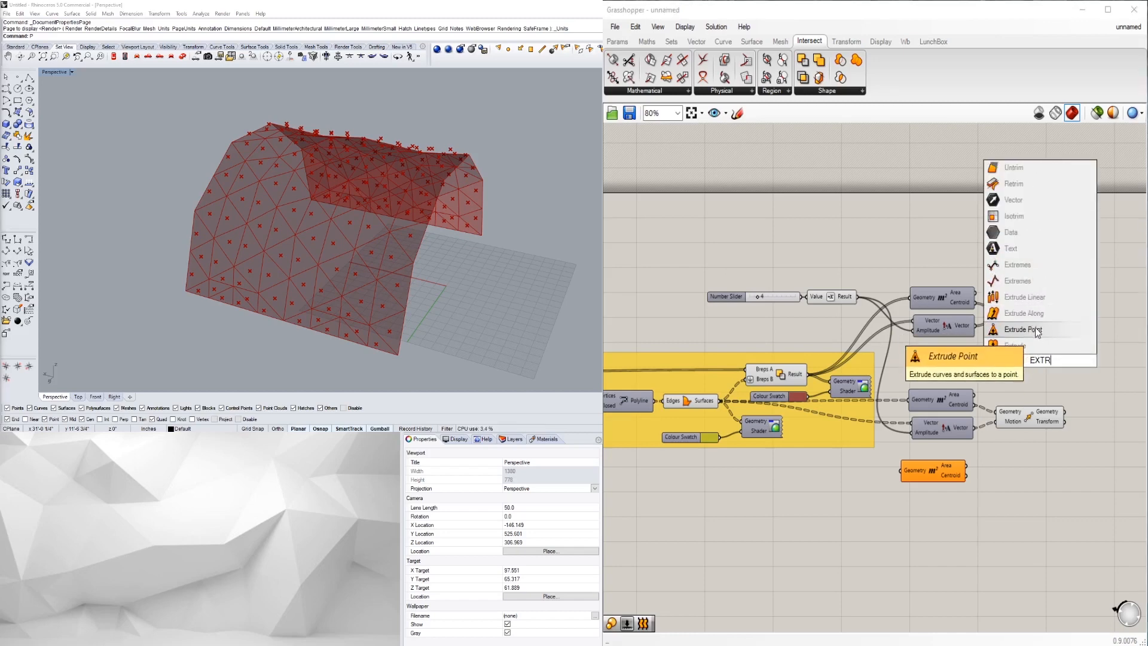
pyautogui.click(1037, 330)
# - Wire the Edges/Surfaces faces into Extrude Point's Base and the lower Move points into Point
pyautogui.moveTo(985, 394); pyautogui.dragTo(1025, 380, button='right')
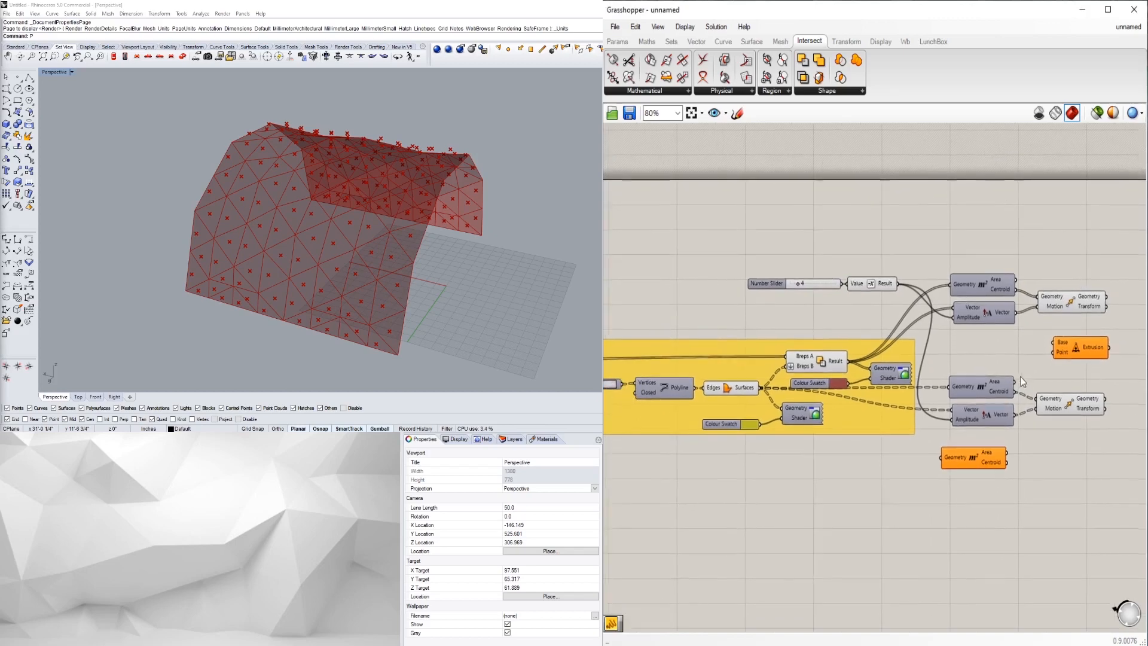
pyautogui.click(741, 392)
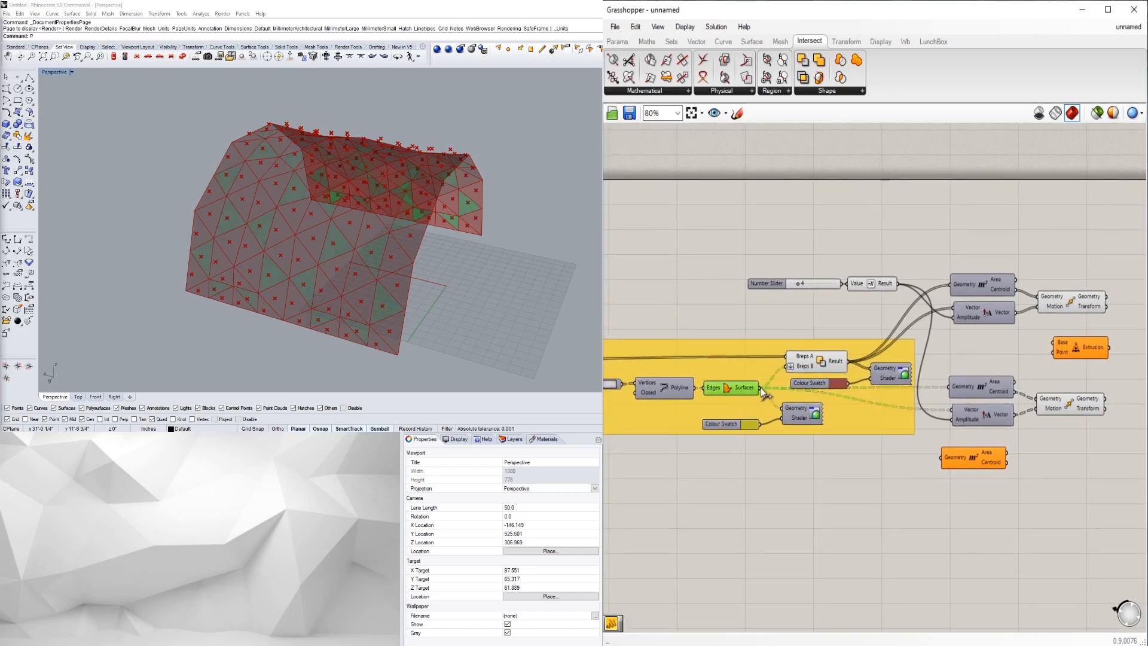
pyautogui.moveTo(762, 388); pyautogui.dragTo(663, 399, button='right')
pyautogui.moveTo(989, 363); pyautogui.dragTo(1072, 380)
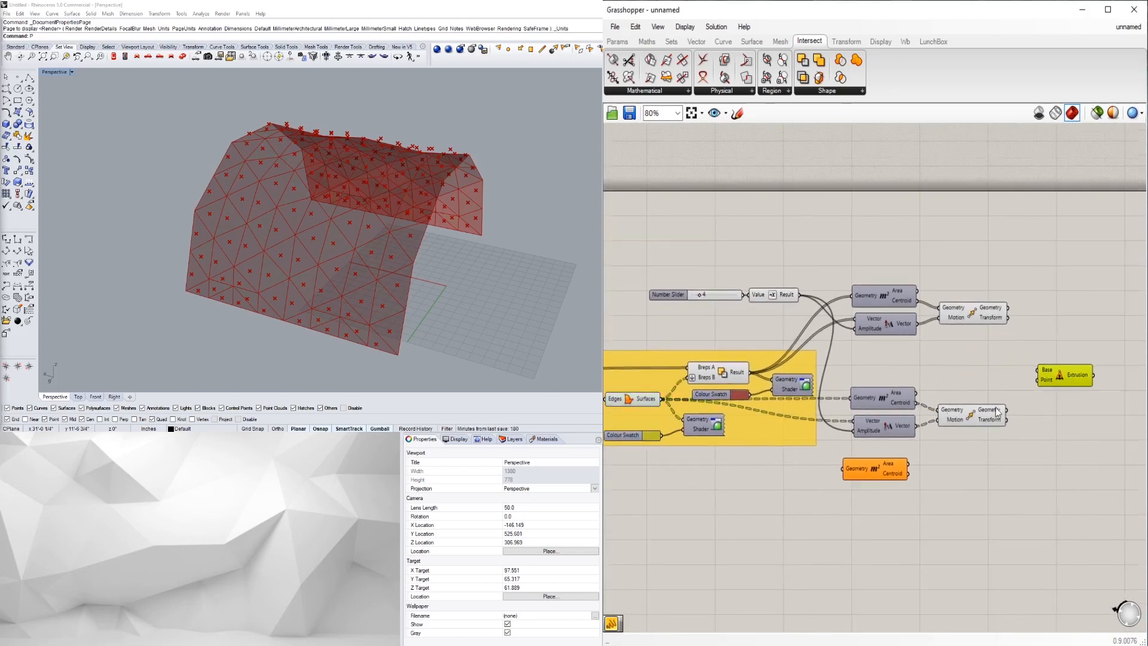
pyautogui.click(632, 405)
pyautogui.moveTo(661, 399); pyautogui.dragTo(1039, 370)
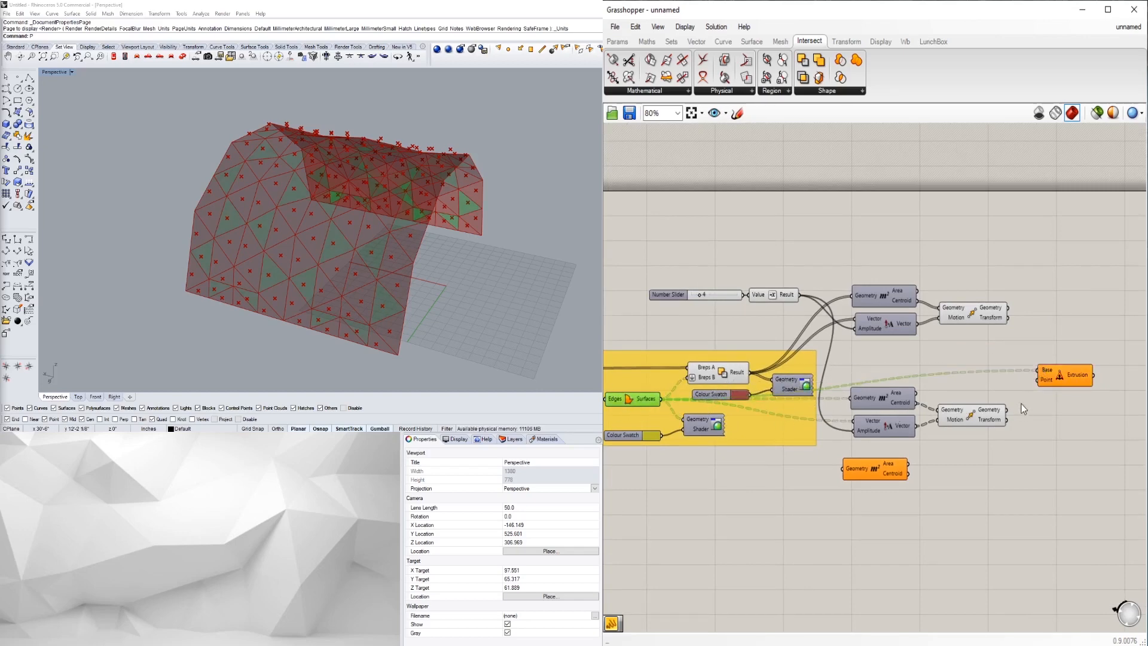
pyautogui.click(993, 419)
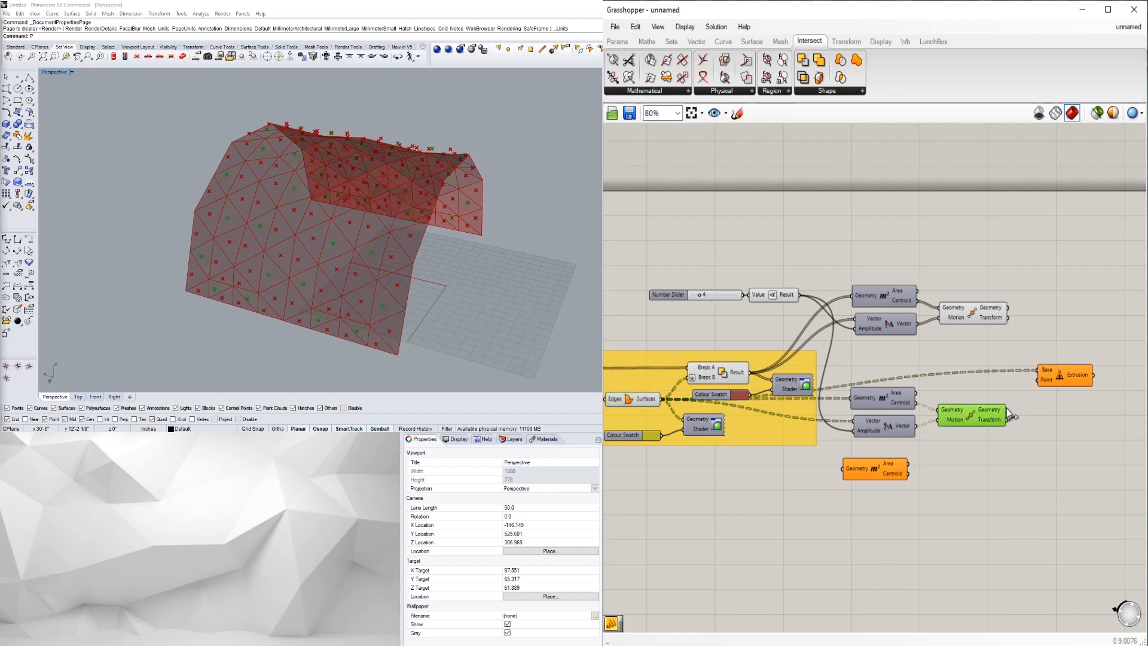
pyautogui.moveTo(1028, 387); pyautogui.dragTo(1038, 380)
# - Flatten the extrusion's Base input so the triangles rise as pyramids to the moved centroids
pyautogui.moveTo(331, 268); pyautogui.dragTo(293, 246, button='right')
pyautogui.scroll(6, 319, 244)
pyautogui.scroll(-6, 293, 246)
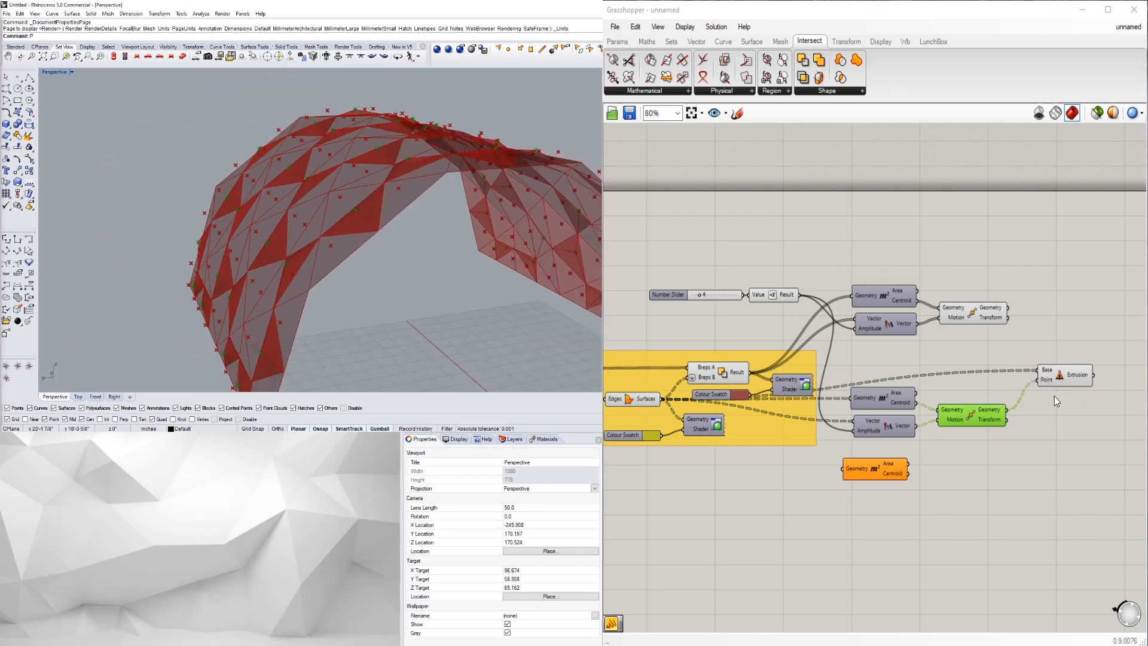
pyautogui.scroll(2, 935, 481)
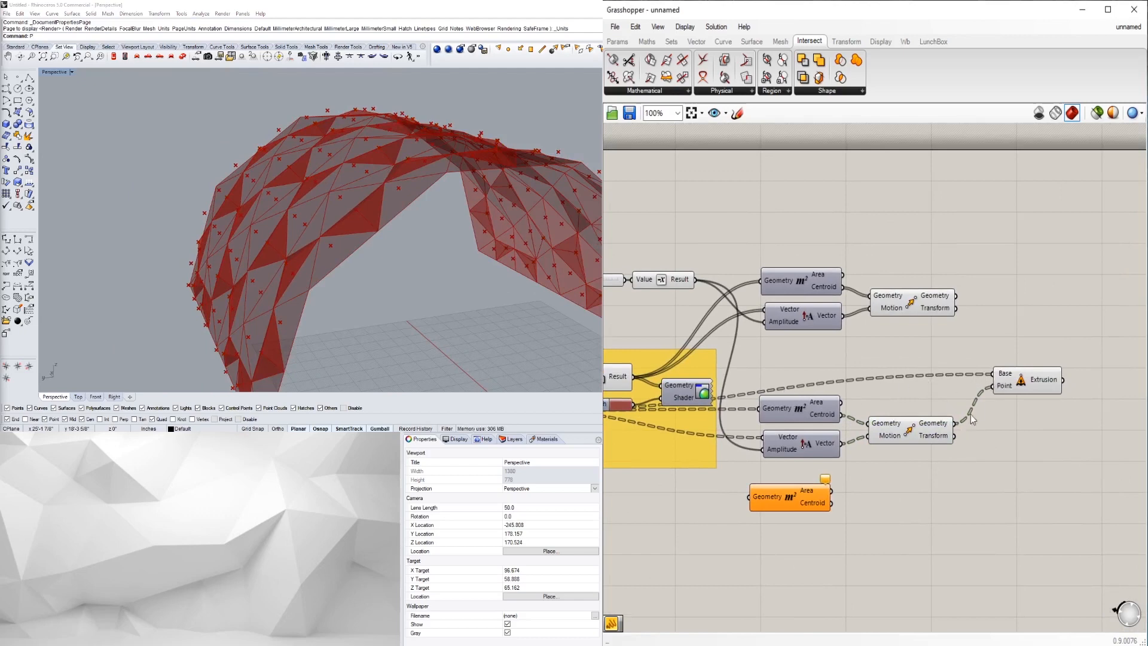
pyautogui.scroll(4, 995, 383)
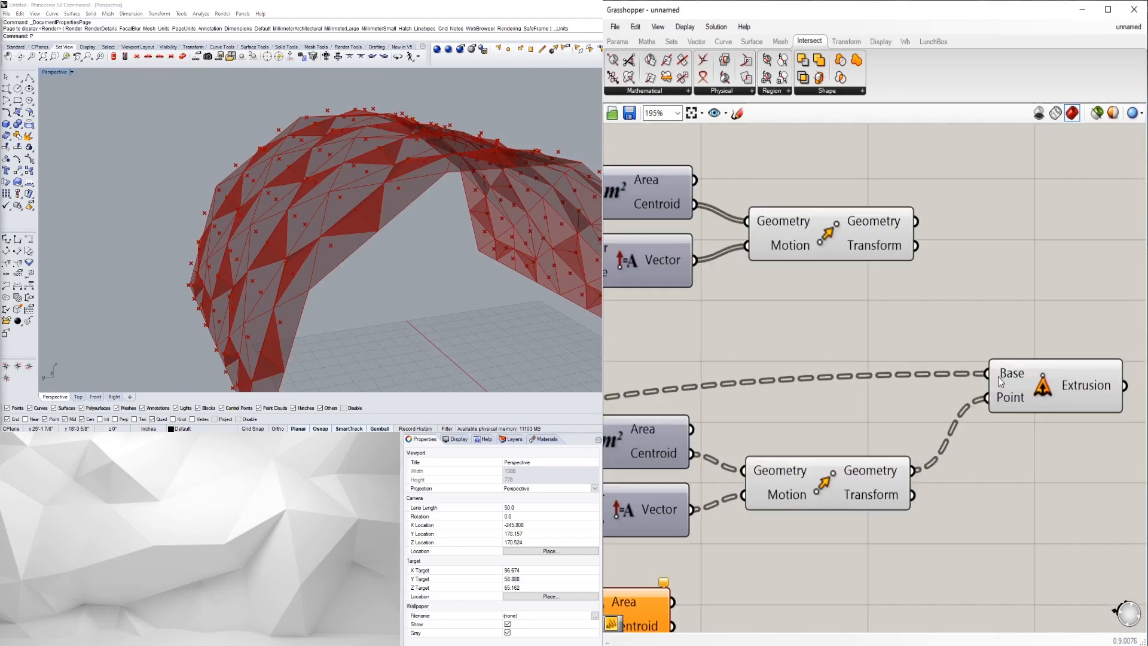
pyautogui.rightClick(1005, 373)
pyautogui.moveTo(271, 249); pyautogui.dragTo(365, 260, button='right')
pyautogui.rightClick(981, 376)
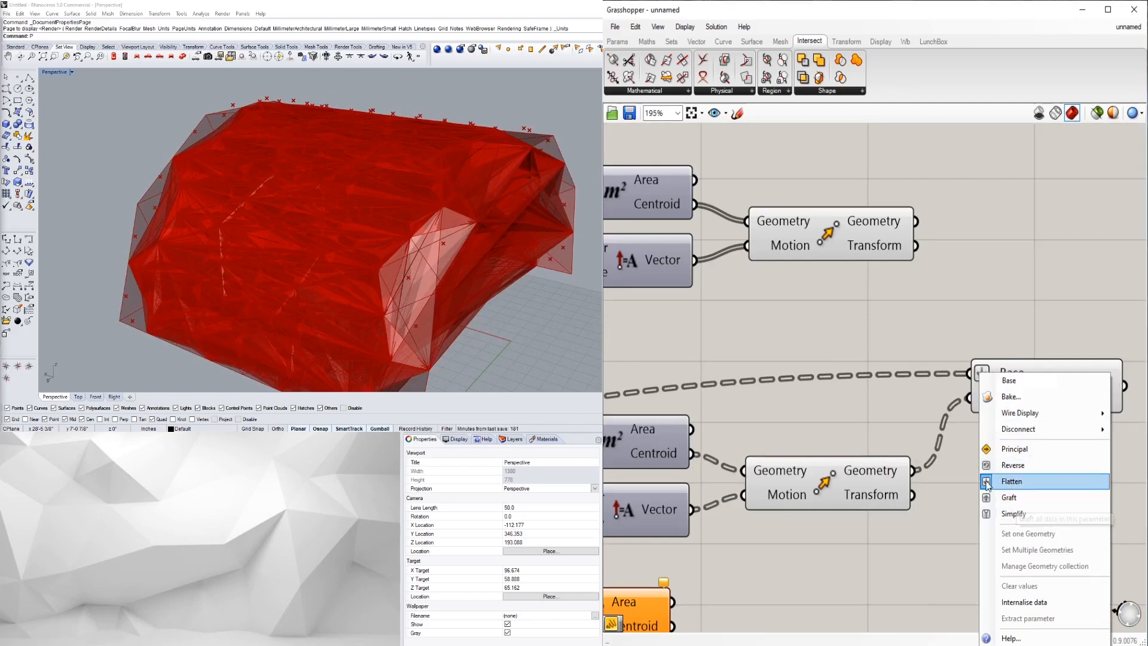
pyautogui.click(1011, 481)
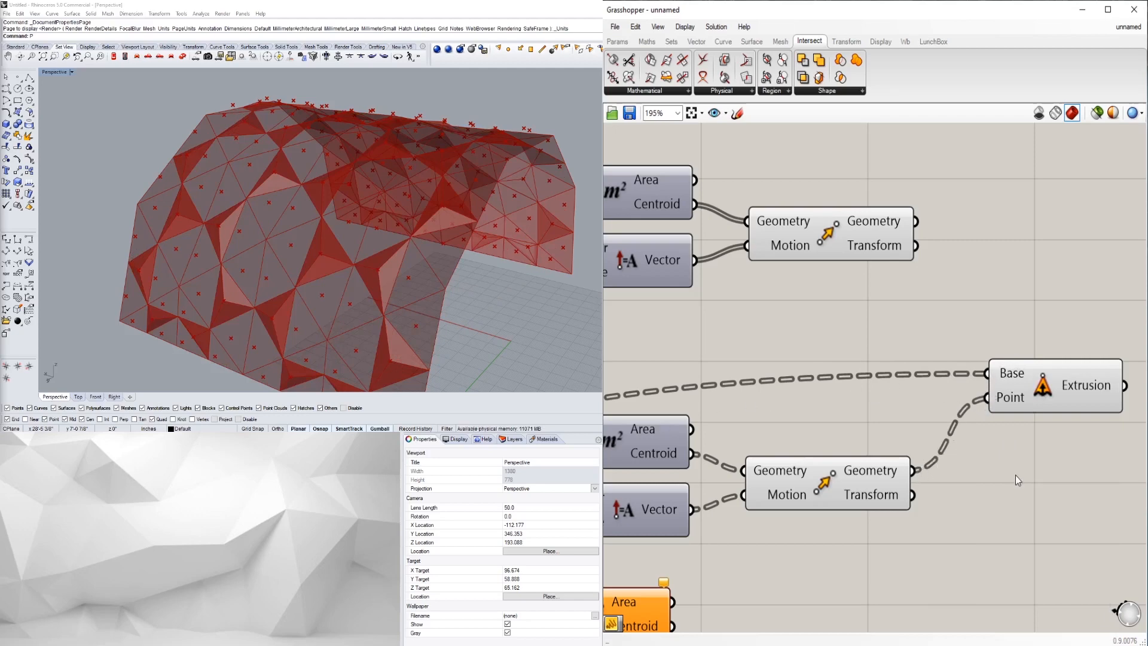
pyautogui.scroll(-4, 1015, 475)
pyautogui.moveTo(975, 409); pyautogui.dragTo(976, 414)
pyautogui.click(976, 390)
# - Add another Extrude Point with Difference Result as Base and the transformed centroids as Point
pyautogui.doubleClick(956, 315)
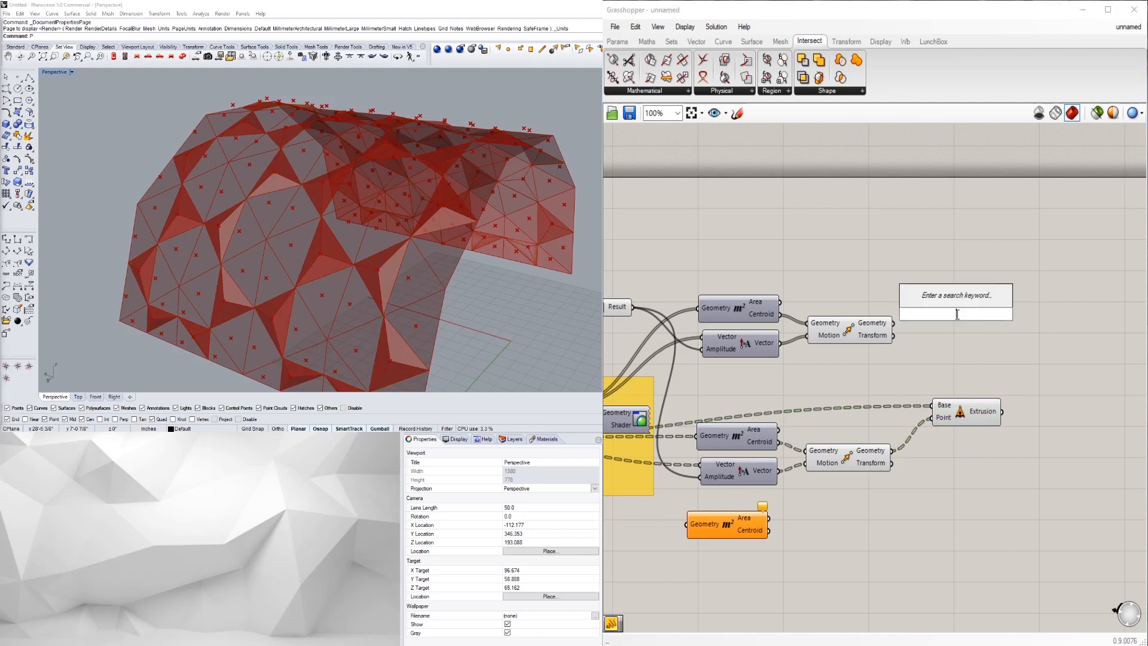
pyautogui.write('EXTR')
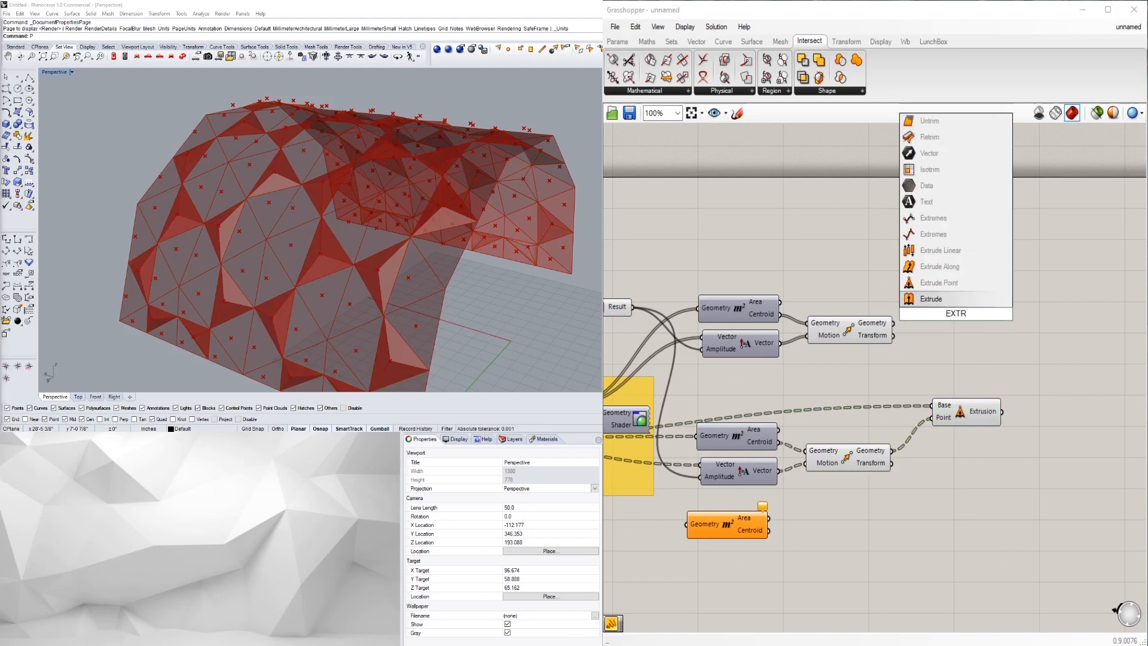
pyautogui.click(938, 282)
pyautogui.scroll(-2, 1043, 396)
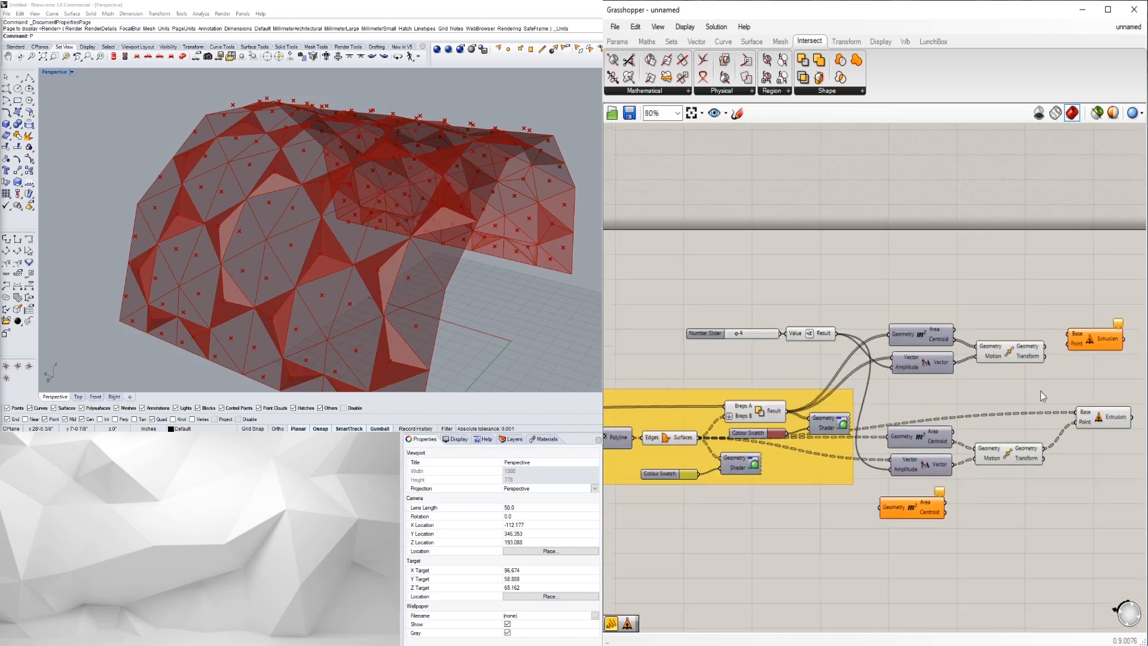
pyautogui.moveTo(787, 410); pyautogui.dragTo(1075, 373)
pyautogui.click(1039, 350)
pyautogui.click(1095, 392)
# - Preview the new extrusion in Rhino and inspect the pyramid facets across the vault
pyautogui.moveTo(1094, 392); pyautogui.dragTo(1050, 367, button='right')
pyautogui.click(1049, 367)
pyautogui.click(1047, 321)
pyautogui.moveTo(358, 266)
pyautogui.mouseDown(button='right')
pyautogui.moveTo(227, 257)
pyautogui.moveTo(287, 251)
pyautogui.moveTo(358, 268)
pyautogui.mouseUp(button='right')
pyautogui.scroll(3, 1035, 366)
pyautogui.scroll(-2, 915, 401)
pyautogui.moveTo(867, 421); pyautogui.dragTo(1098, 365, button='right')
pyautogui.moveTo(831, 380)
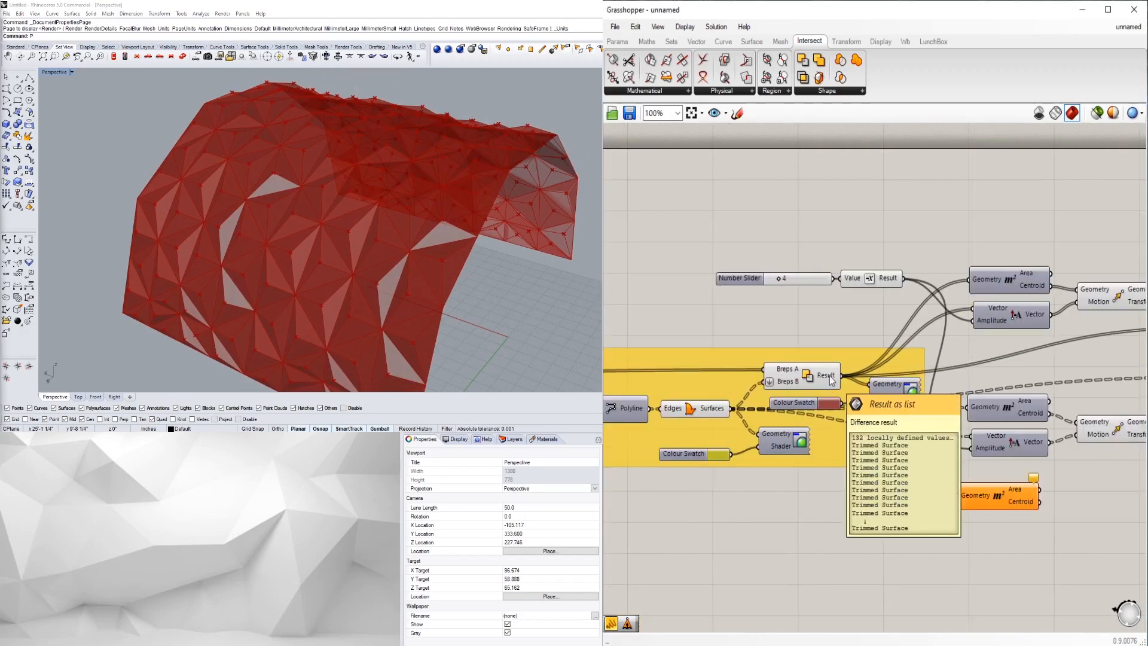
pyautogui.scroll(-2, 832, 380)
pyautogui.moveTo(1025, 348); pyautogui.dragTo(910, 375, button='right')
pyautogui.scroll(2, 910, 374)
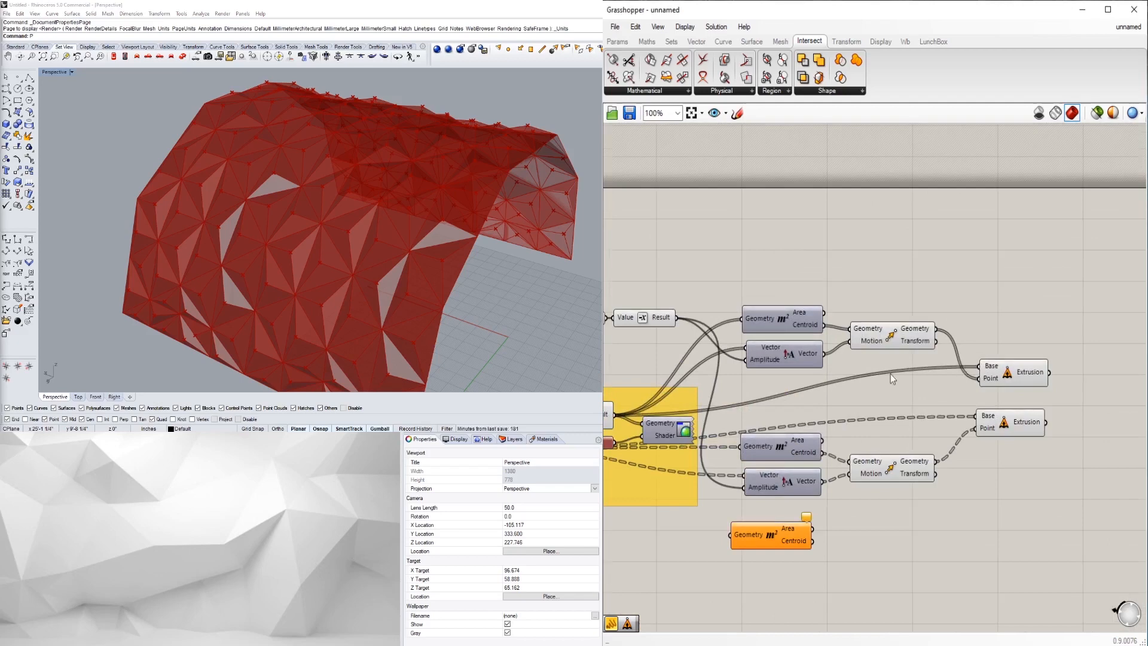
pyautogui.scroll(2, 964, 370)
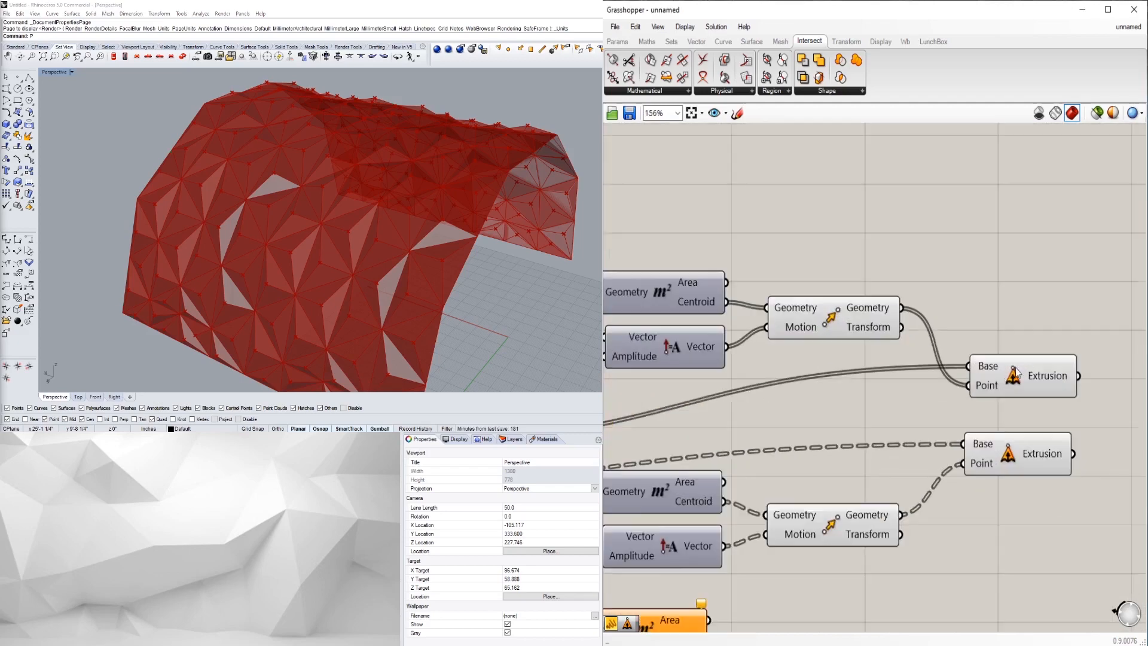
pyautogui.moveTo(418, 234); pyautogui.dragTo(354, 257, button='right')
pyautogui.scroll(-2, 339, 249)
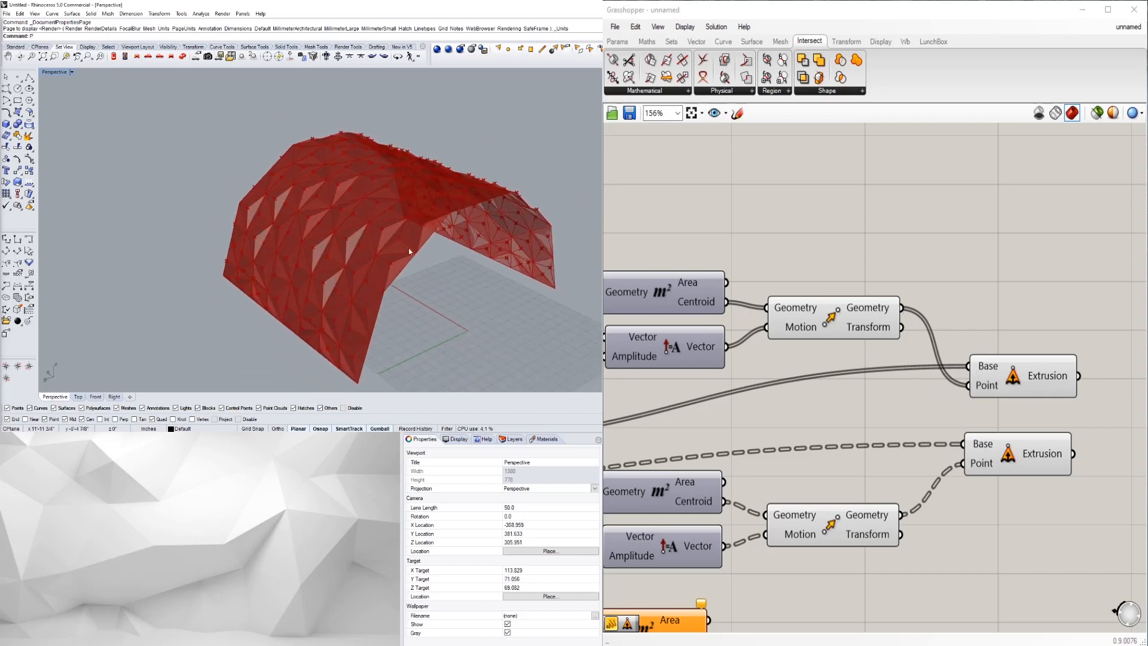
pyautogui.scroll(-4, 378, 281)
pyautogui.moveTo(377, 281)
pyautogui.mouseDown(button='right')
pyautogui.moveTo(381, 308)
pyautogui.moveTo(394, 278)
pyautogui.mouseUp(button='right')
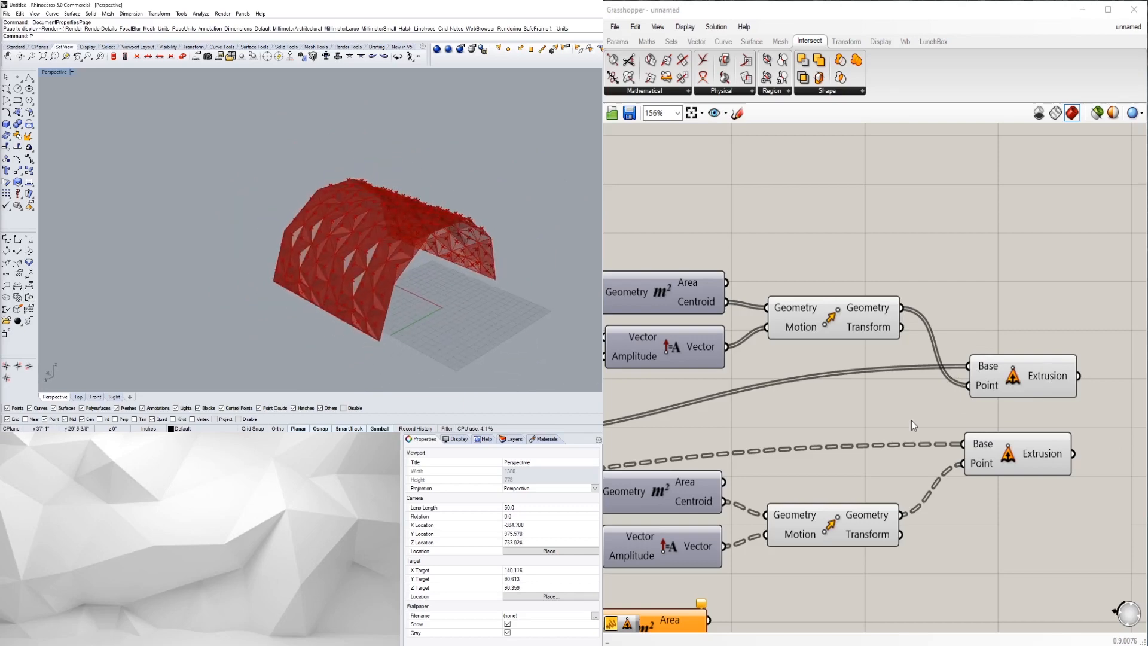
pyautogui.scroll(-3, 855, 372)
pyautogui.scroll(-5, 801, 406)
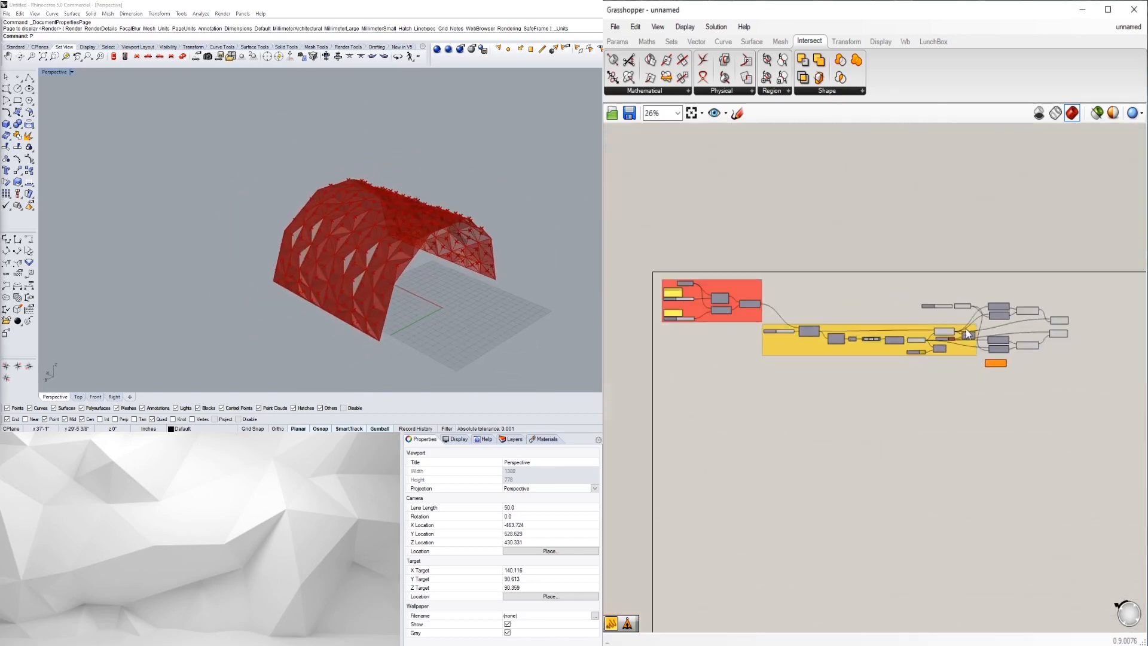
pyautogui.scroll(5, 1002, 342)
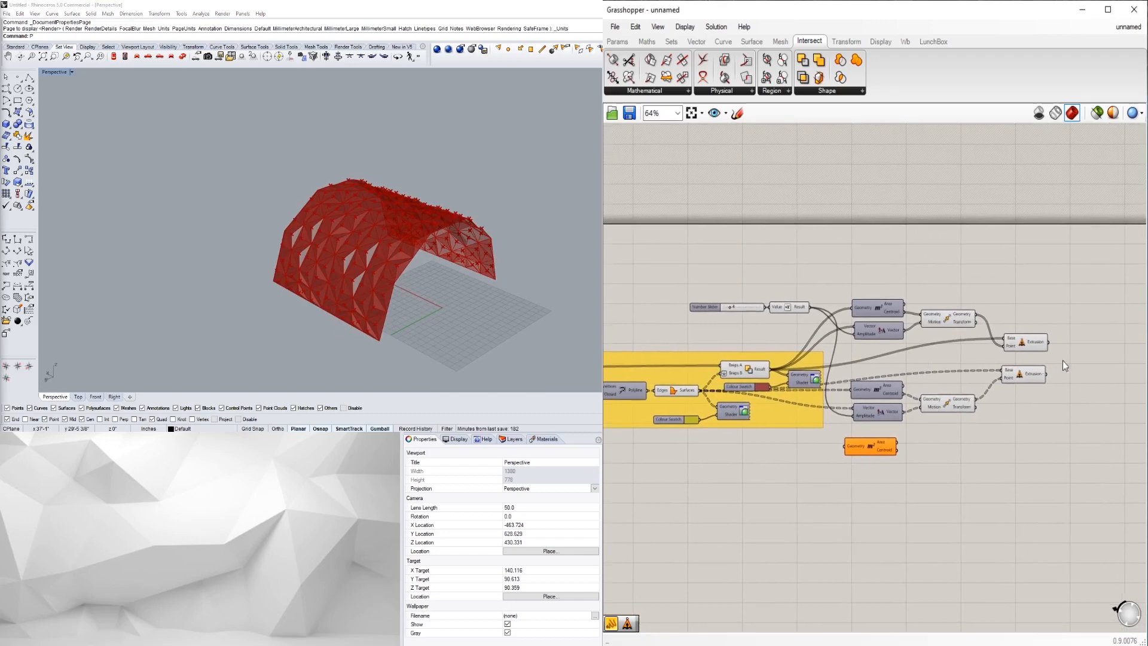
pyautogui.scroll(2, 342, 253)
pyautogui.moveTo(343, 253); pyautogui.dragTo(109, 246, button='right')
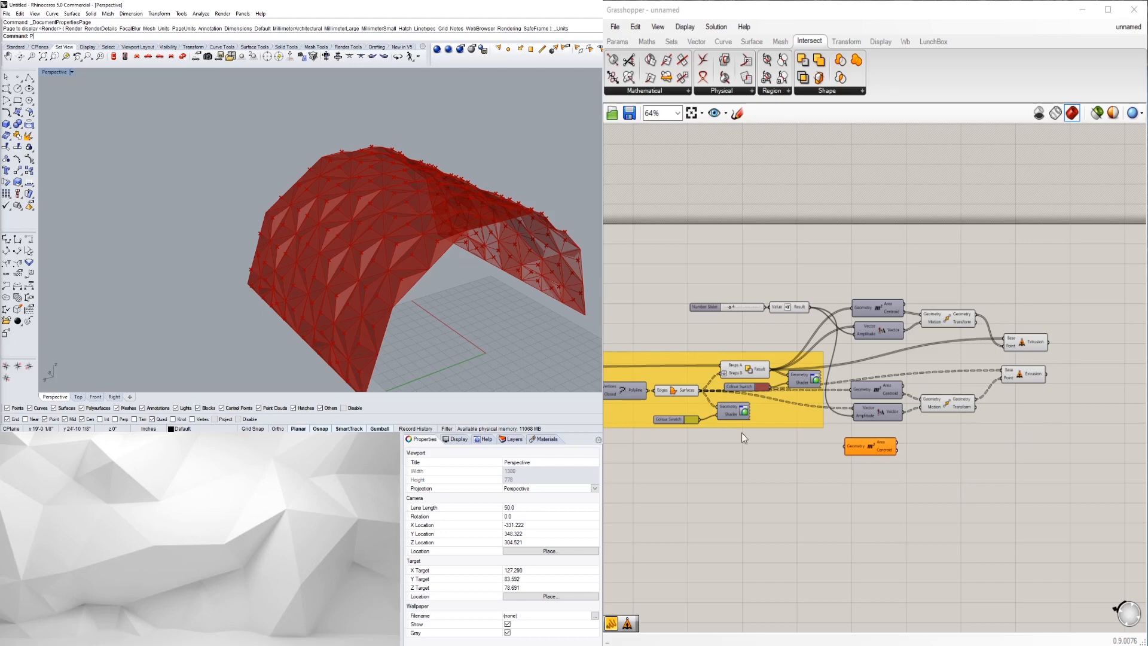
pyautogui.scroll(3, 845, 414)
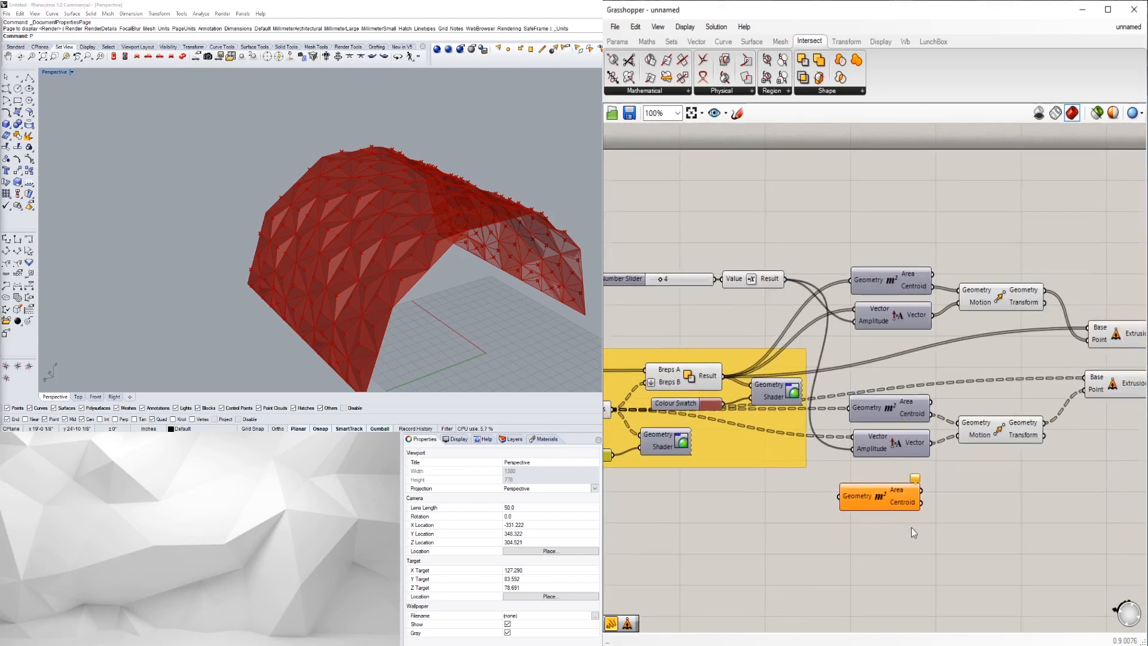
pyautogui.moveTo(889, 558); pyautogui.dragTo(891, 535, button='right')
# - Delete the unused orange Area component and preview the second extrusion
pyautogui.click(895, 476)
pyautogui.press('Delete')
pyautogui.scroll(-1, 905, 482)
pyautogui.moveTo(904, 481); pyautogui.dragTo(867, 490, button='right')
pyautogui.scroll(1, 951, 486)
pyautogui.moveTo(951, 486); pyautogui.dragTo(932, 500, button='right')
pyautogui.click(1039, 400)
pyautogui.moveTo(865, 416); pyautogui.dragTo(942, 425, button='right')
pyautogui.click(707, 382)
# - Raise the pyramid height slider from 5 to 7 and inspect the taller facets
pyautogui.moveTo(683, 330); pyautogui.dragTo(786, 320, button='right')
pyautogui.scroll(4, 787, 319)
pyautogui.moveTo(723, 277); pyautogui.dragTo(793, 333, button='right')
pyautogui.scroll(-2, 791, 332)
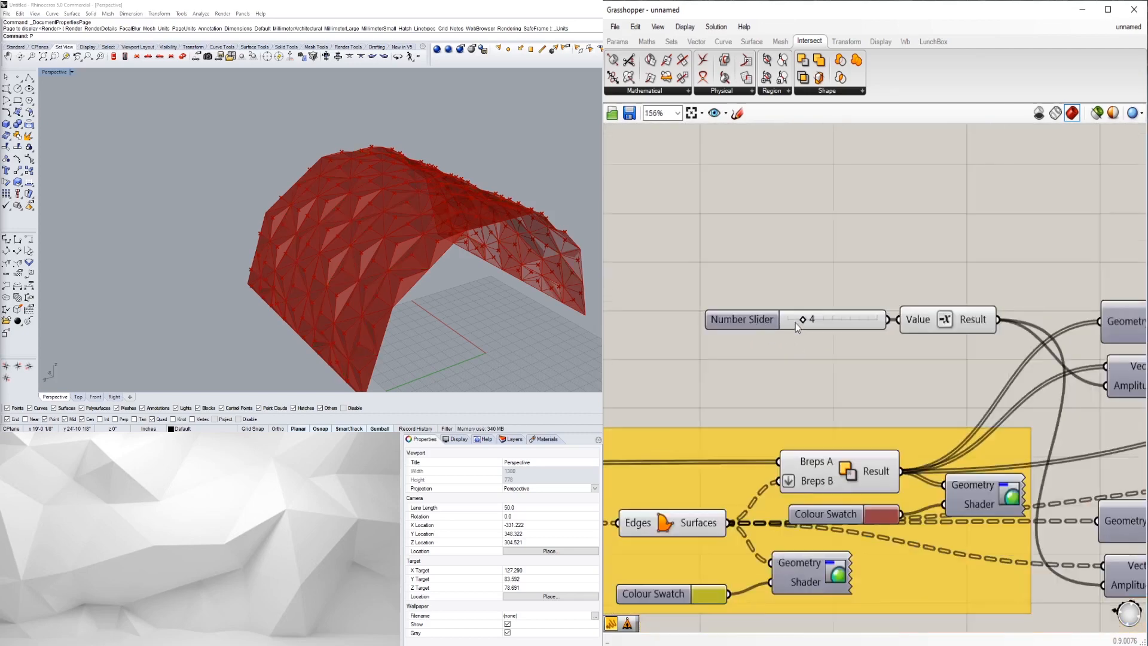
pyautogui.scroll(2, 792, 330)
pyautogui.moveTo(811, 320); pyautogui.dragTo(822, 321)
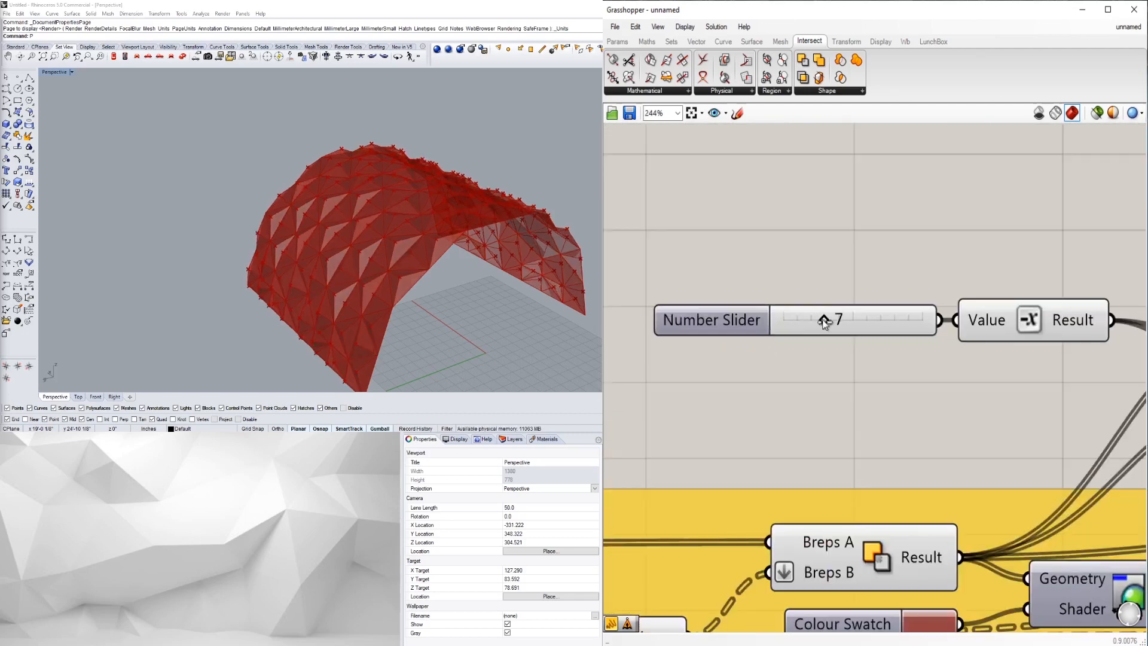
pyautogui.moveTo(226, 270); pyautogui.dragTo(237, 258, button='right')
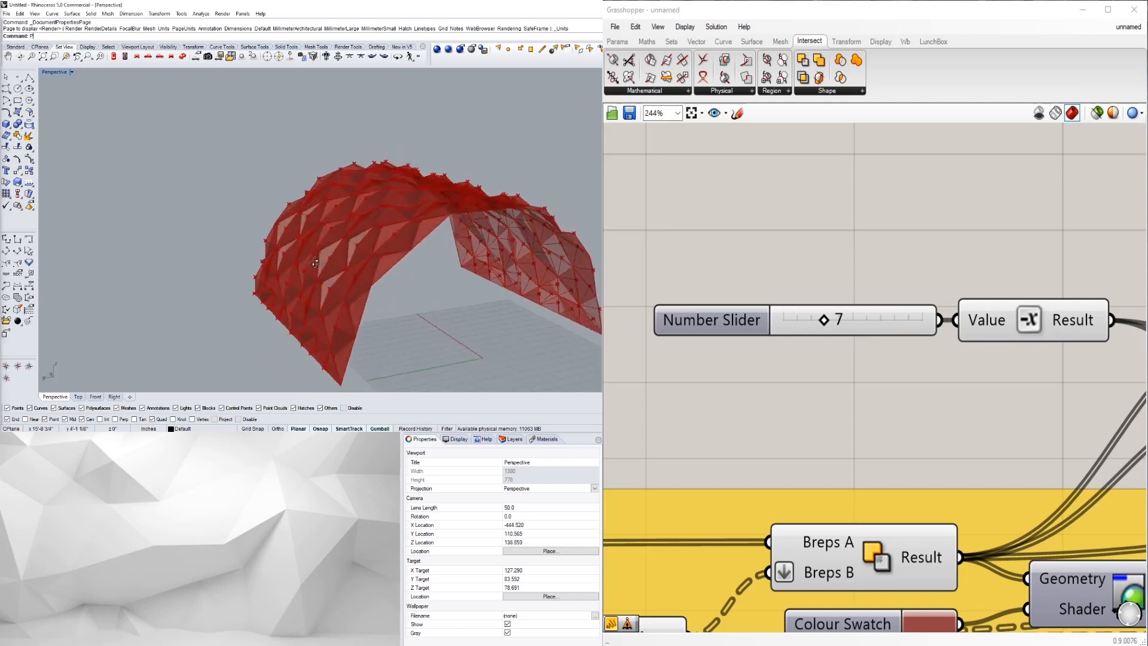
pyautogui.scroll(7, 320, 226)
pyautogui.moveTo(323, 226); pyautogui.dragTo(460, 255, button='right')
pyautogui.scroll(-4, 425, 234)
pyautogui.scroll(2, 881, 317)
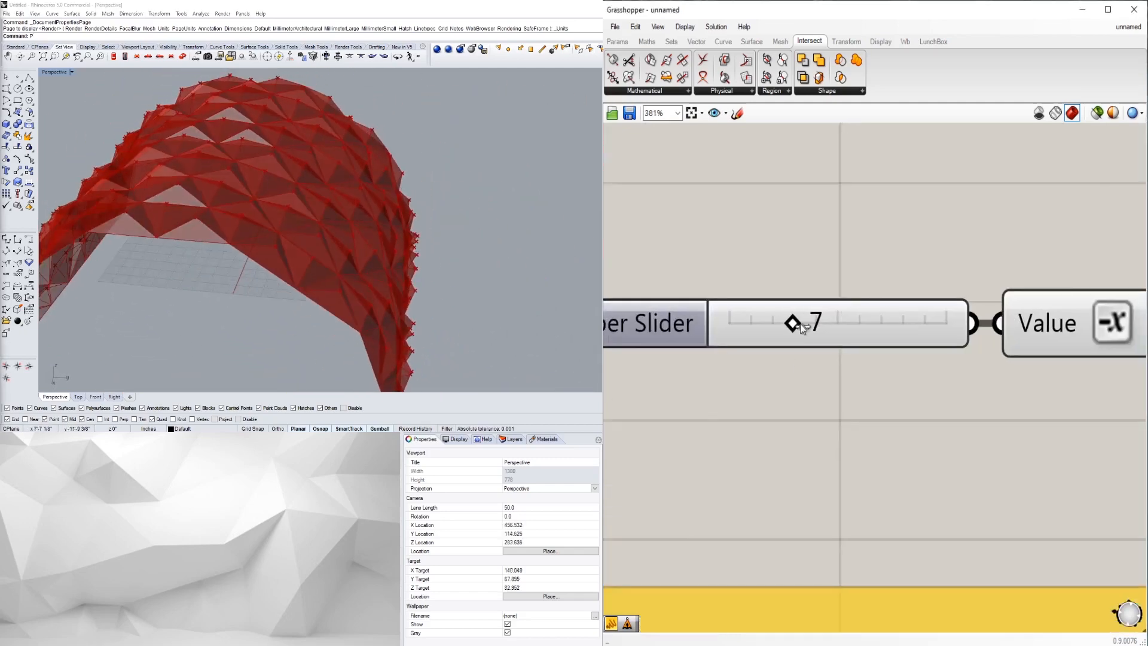
# - Try a pyramid height of 9, then set the height to 2
pyautogui.moveTo(803, 322); pyautogui.dragTo(754, 325)
pyautogui.moveTo(473, 230); pyautogui.dragTo(287, 255, button='right')
pyautogui.scroll(-4, 328, 260)
pyautogui.scroll(2, 327, 260)
pyautogui.scroll(-6, 838, 373)
# - Lower the triangle scale value to 0.26, then settle it at 0.49
pyautogui.moveTo(843, 409); pyautogui.dragTo(1016, 312, button='right')
pyautogui.moveTo(745, 413); pyautogui.dragTo(853, 403, button='right')
pyautogui.scroll(4, 841, 388)
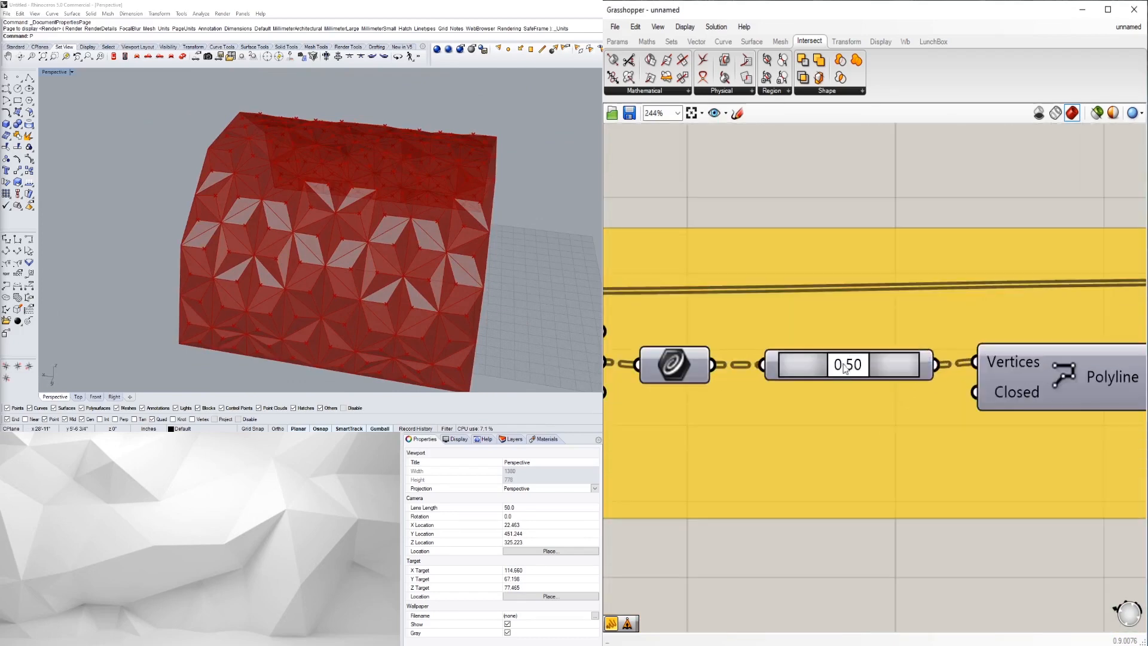
pyautogui.moveTo(827, 368); pyautogui.dragTo(803, 367)
pyautogui.moveTo(287, 265); pyautogui.dragTo(141, 250, button='right')
pyautogui.scroll(-2, 921, 395)
pyautogui.scroll(4, 855, 393)
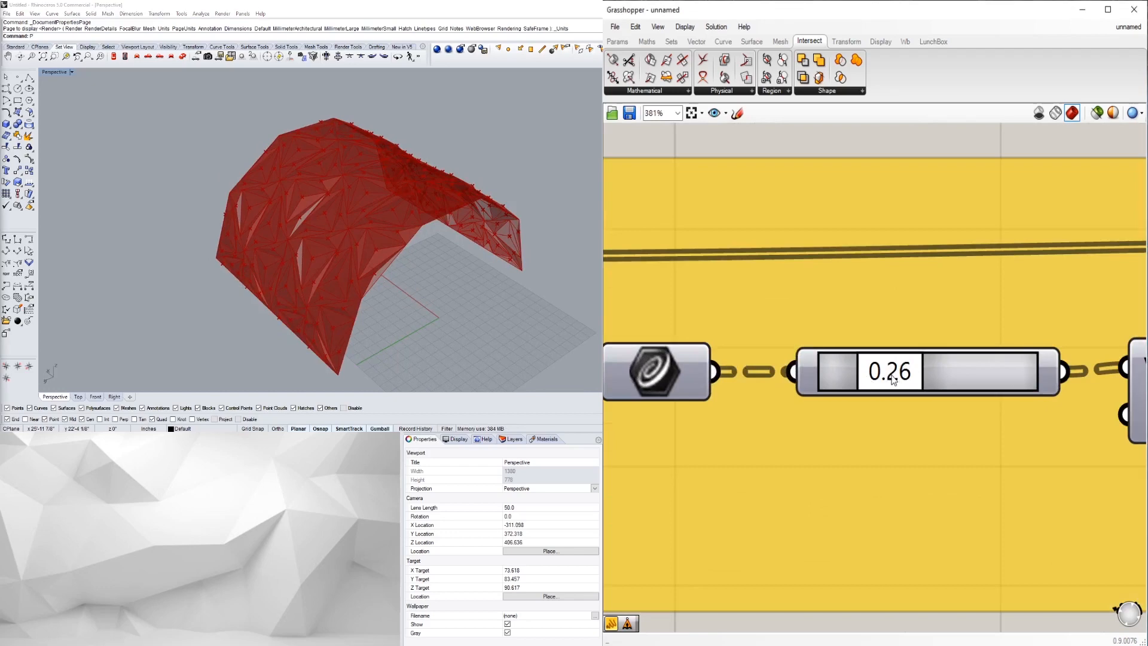
pyautogui.moveTo(900, 378); pyautogui.dragTo(919, 381)
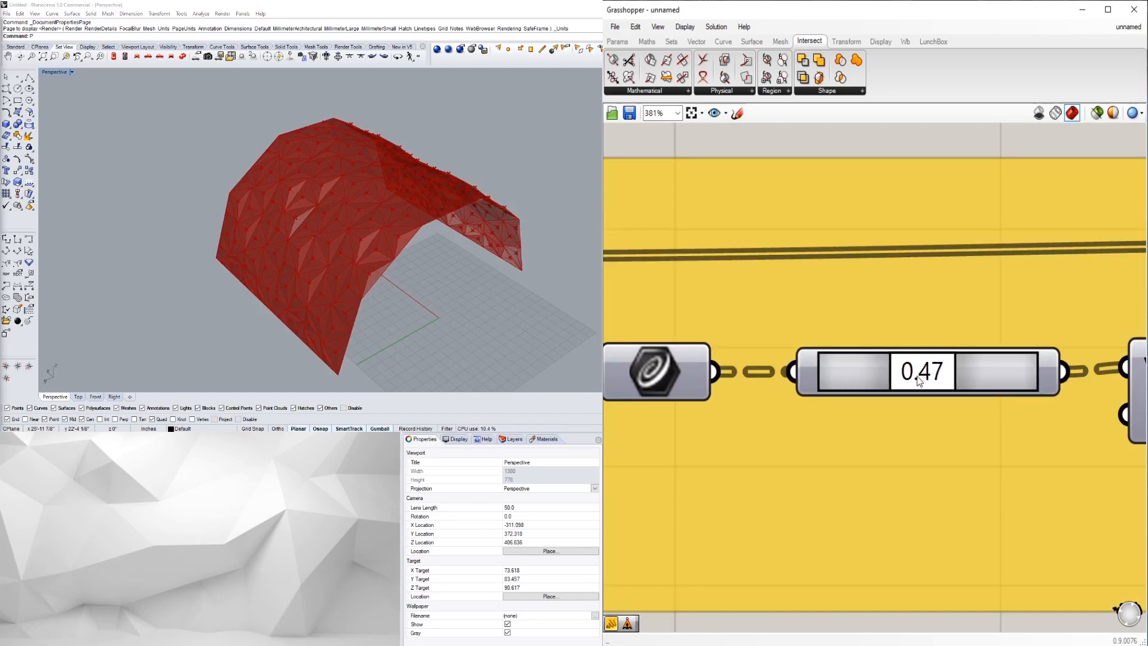
pyautogui.moveTo(923, 380); pyautogui.dragTo(927, 381)
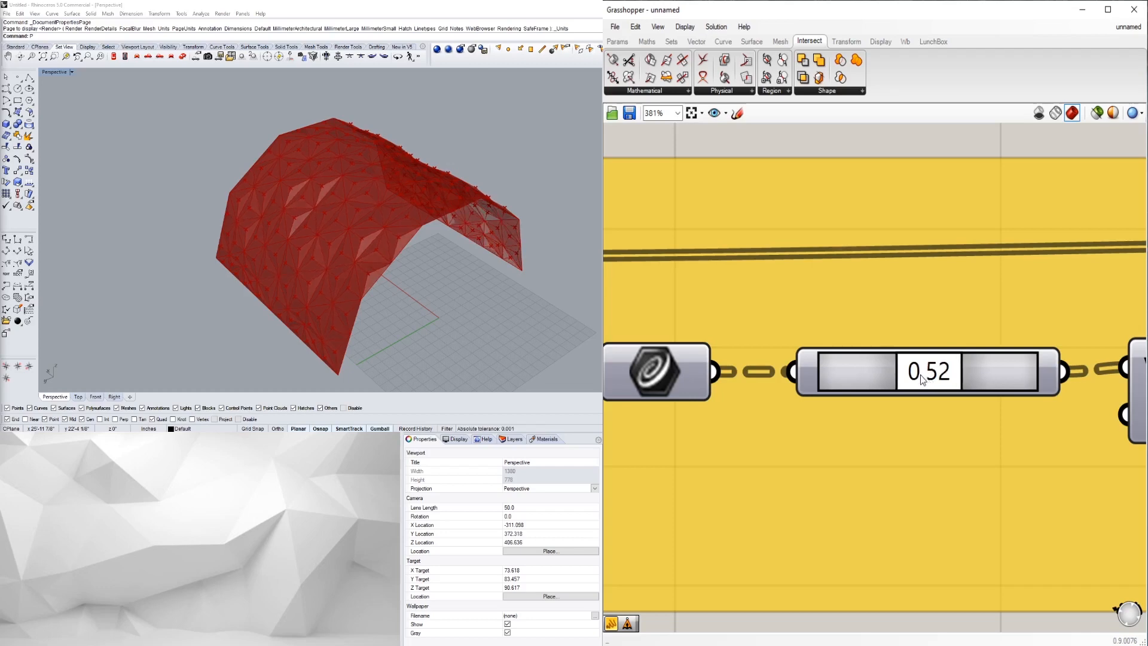
pyautogui.moveTo(918, 375); pyautogui.dragTo(919, 375)
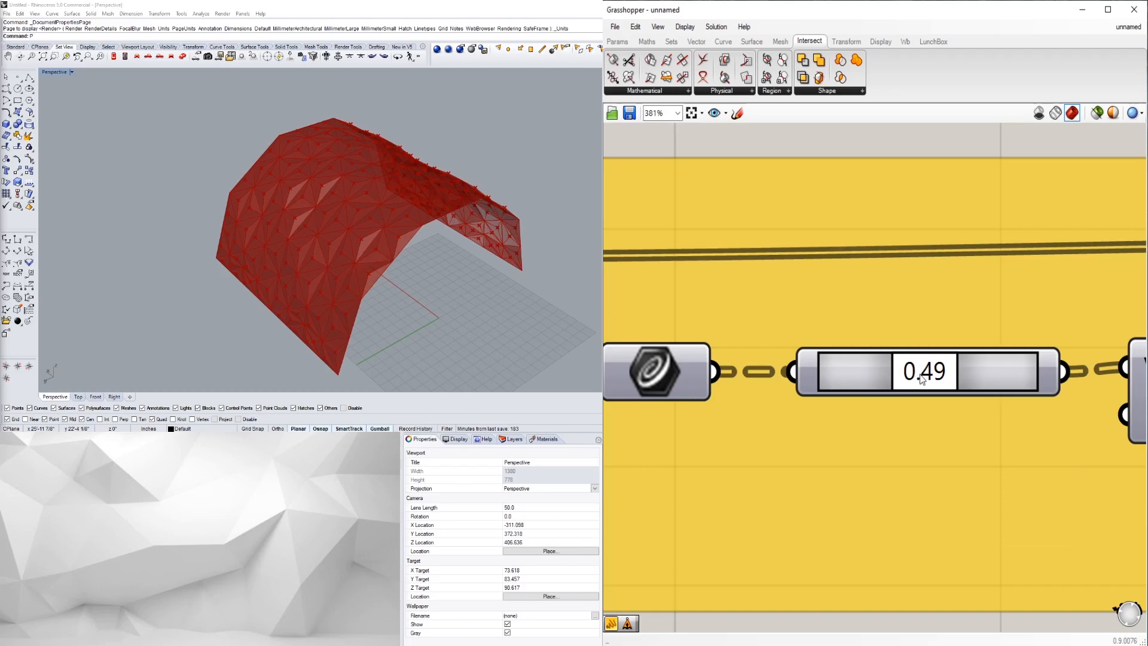
pyautogui.scroll(-10, 923, 399)
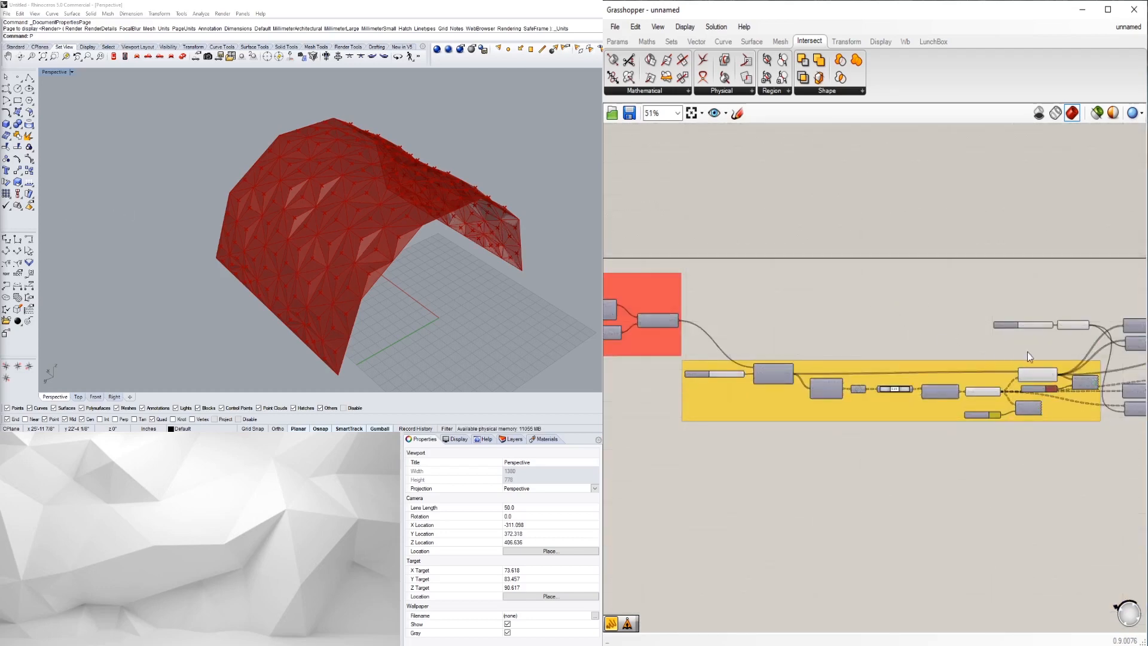
# - Add a Panel labelled 'POINT EXTRUSION' to the canvas
pyautogui.moveTo(1028, 353); pyautogui.dragTo(806, 332, button='right')
pyautogui.scroll(5, 1075, 332)
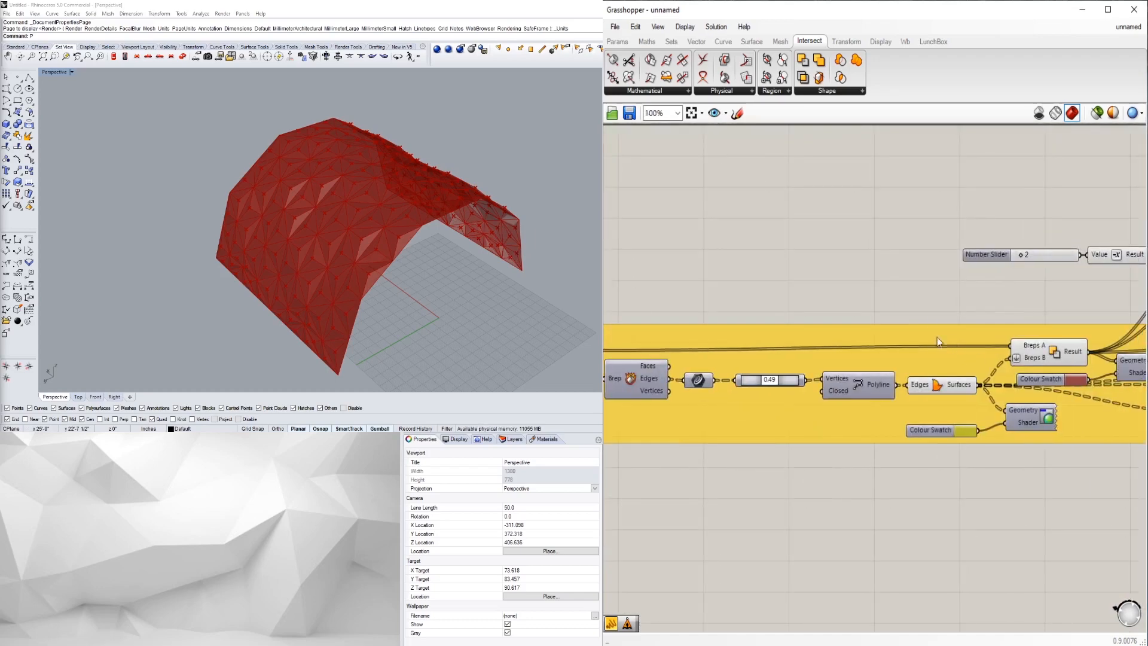
pyautogui.doubleClick(970, 239)
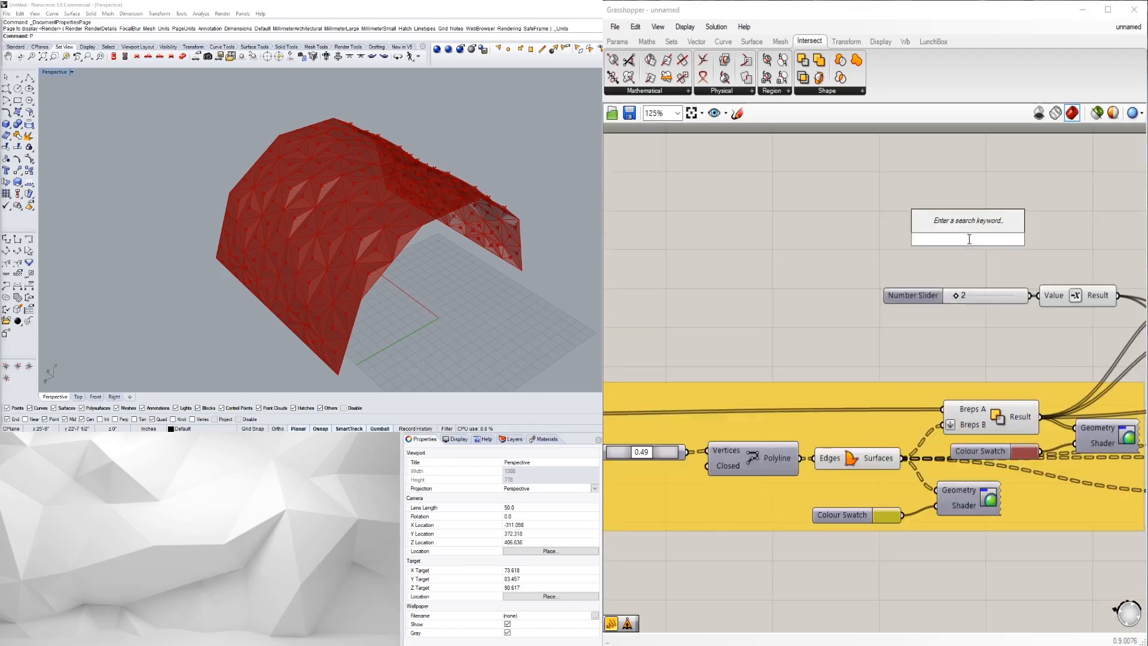
pyautogui.write('PANEL')
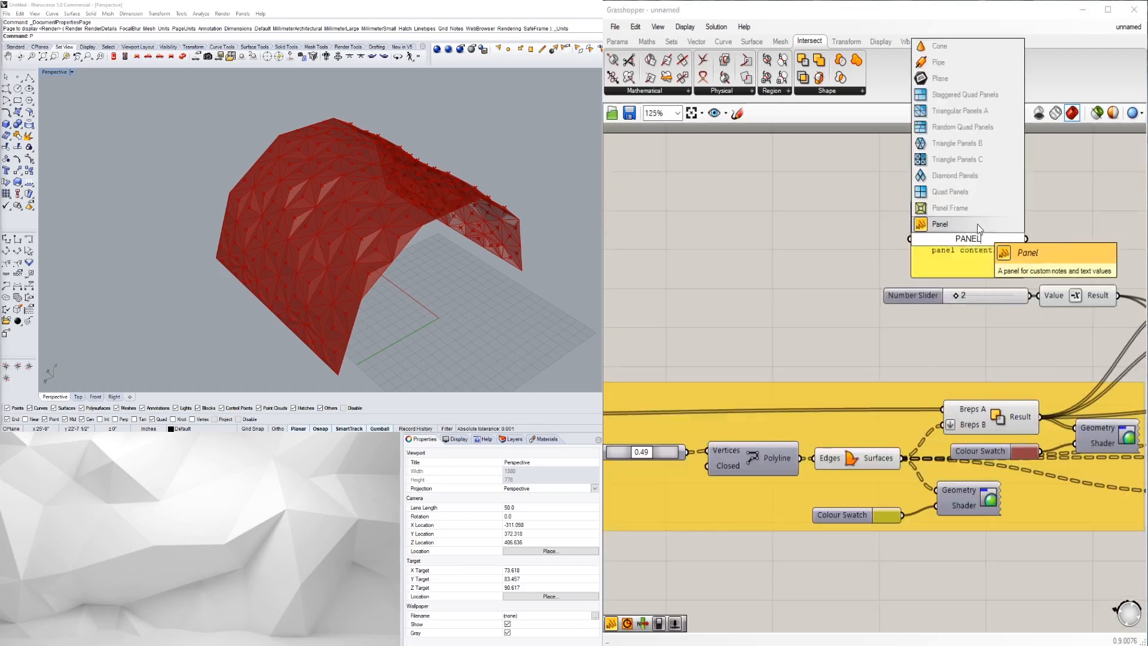
pyautogui.click(977, 224)
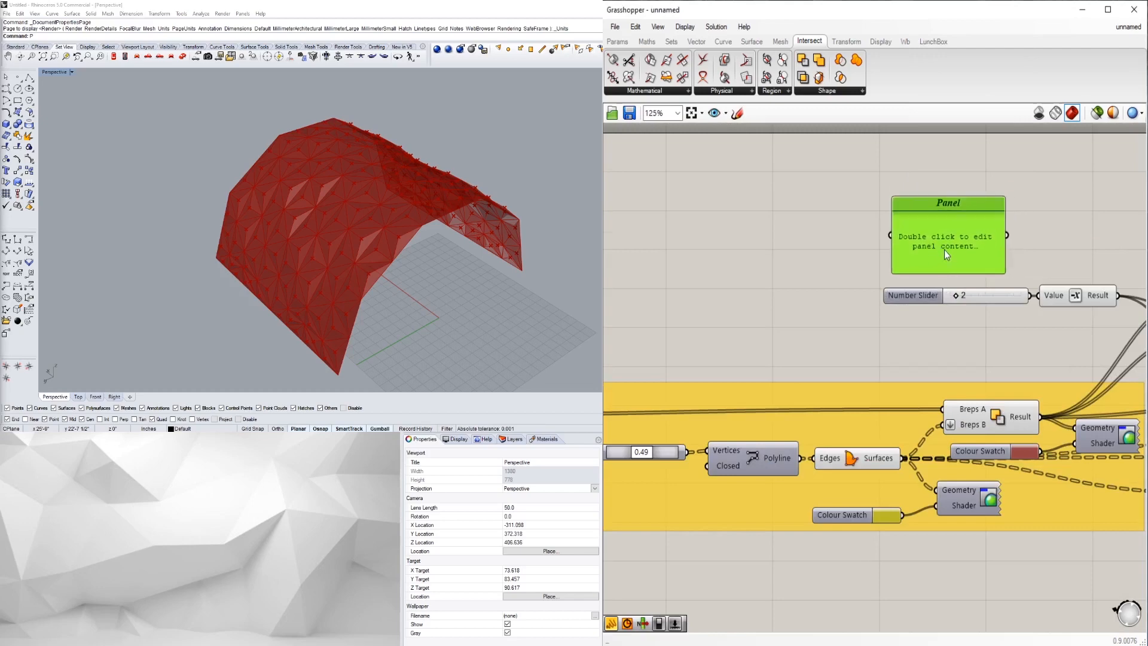
pyautogui.doubleClick(936, 232)
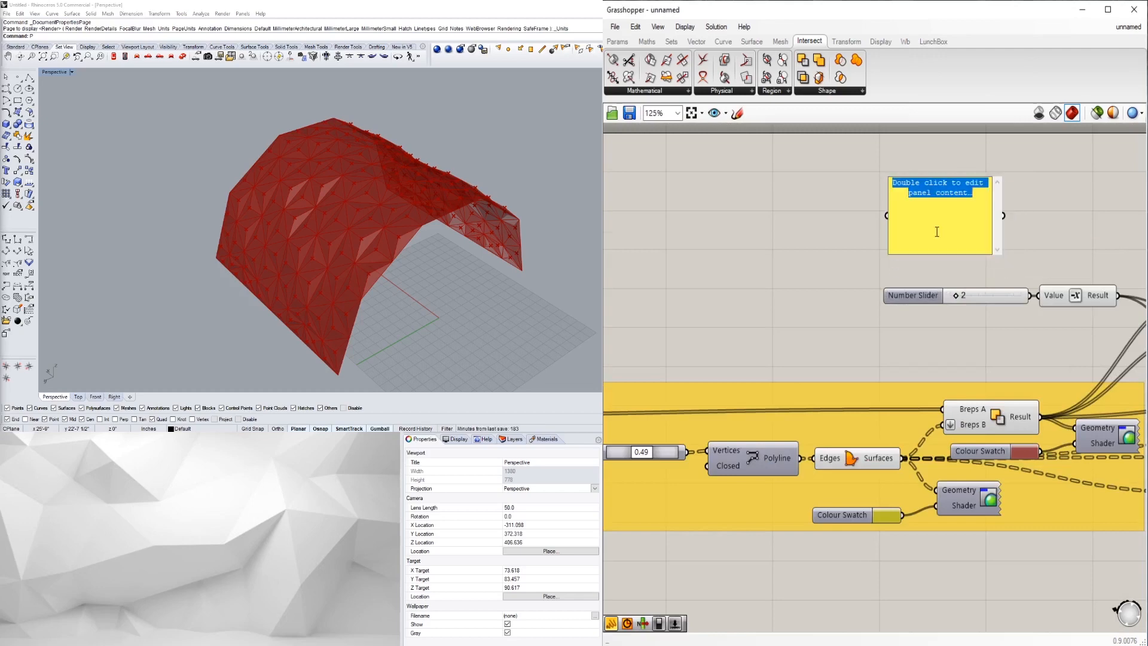
pyautogui.write('PO')
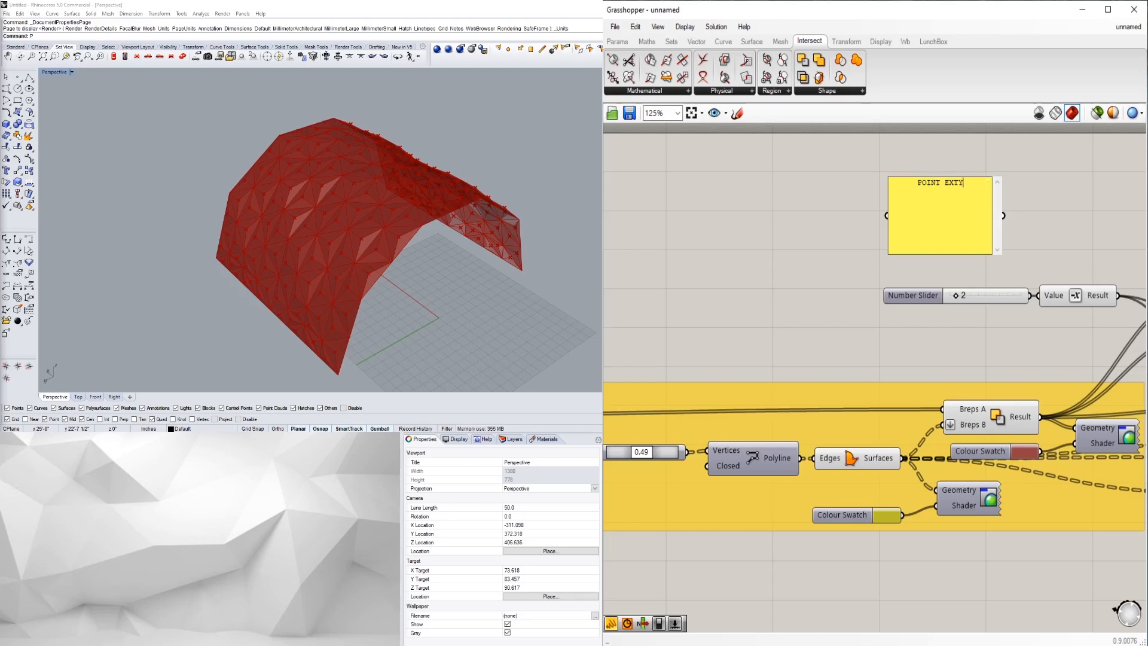
pyautogui.write('INT EXTRUSION')
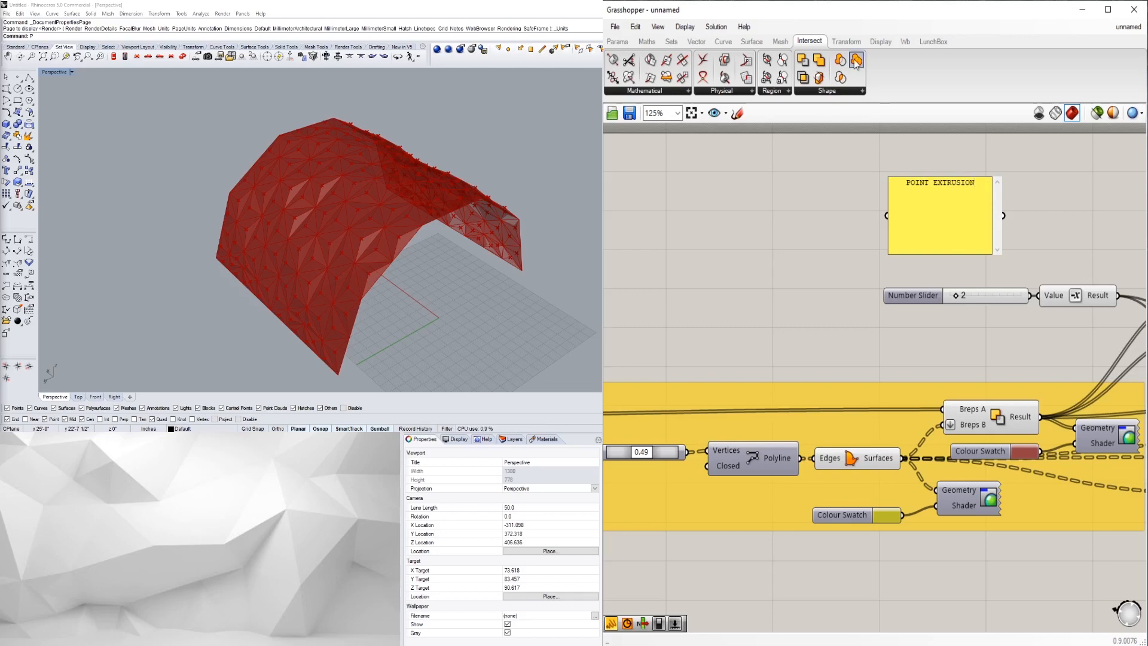
pyautogui.click(804, 233)
# - Resize the label above the height slider and window-select the point-extrusion components
pyautogui.moveTo(1001, 176); pyautogui.dragTo(963, 258)
pyautogui.click(891, 192)
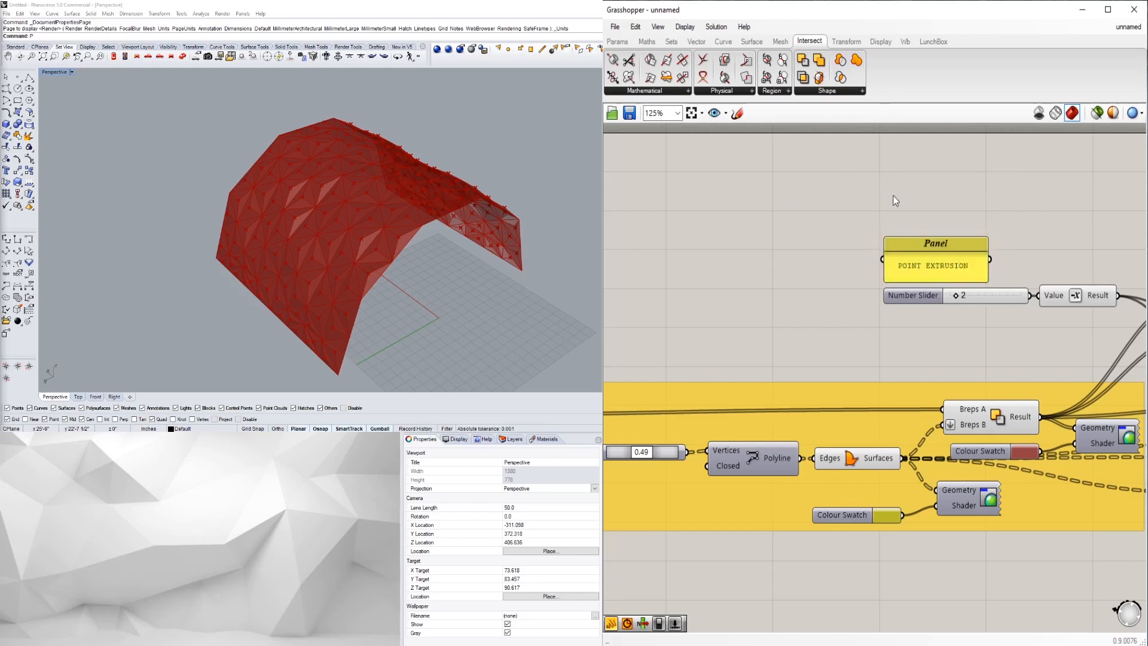
pyautogui.scroll(-1, 961, 273)
pyautogui.moveTo(961, 273); pyautogui.dragTo(802, 306, button='right')
pyautogui.scroll(-1, 1076, 401)
pyautogui.moveTo(1076, 401); pyautogui.dragTo(897, 335, button='right')
pyautogui.scroll(-2, 1005, 422)
pyautogui.moveTo(1001, 441); pyautogui.dragTo(852, 513)
# - Move the label, slider and value down-left, then group the lower cluster with Ctrl+G
pyautogui.click(815, 477)
pyautogui.moveTo(866, 473); pyautogui.dragTo(842, 550)
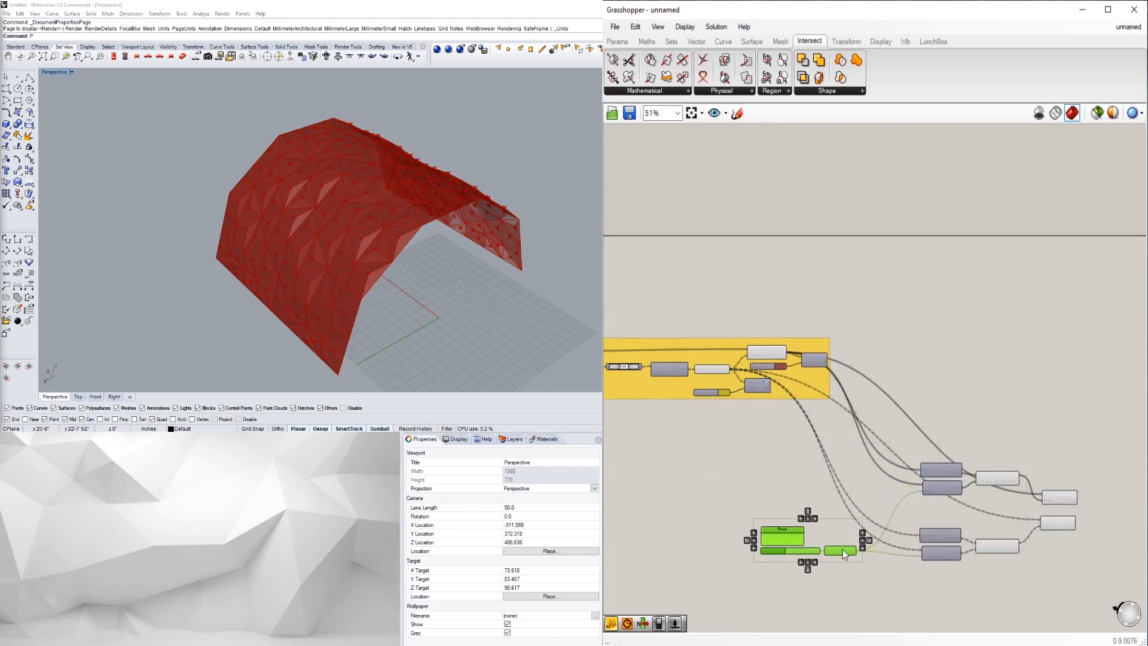
pyautogui.click(788, 471)
pyautogui.scroll(-2, 833, 452)
pyautogui.scroll(2, 832, 453)
pyautogui.moveTo(1057, 549); pyautogui.dragTo(694, 378)
pyautogui.hotkey('ctrl', 'g')
pyautogui.scroll(2, 773, 393)
pyautogui.moveTo(781, 407); pyautogui.dragTo(738, 339)
# - Colour the new group a saturated bright green
pyautogui.click(986, 207)
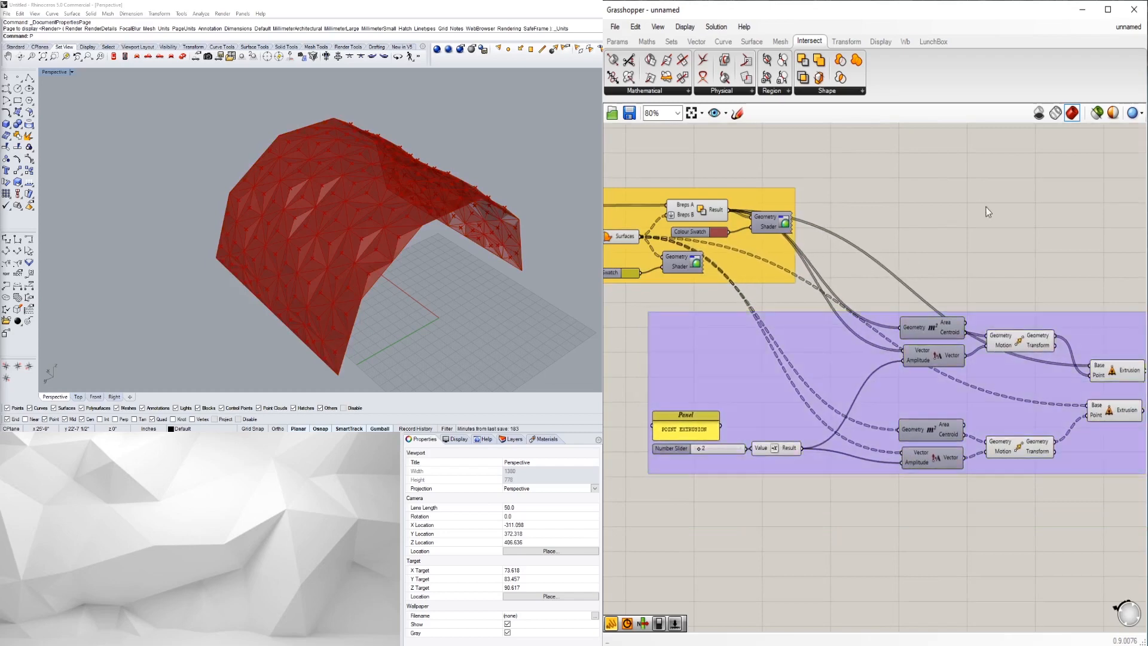
pyautogui.scroll(-1, 804, 359)
pyautogui.click(704, 346)
pyautogui.rightClick(704, 345)
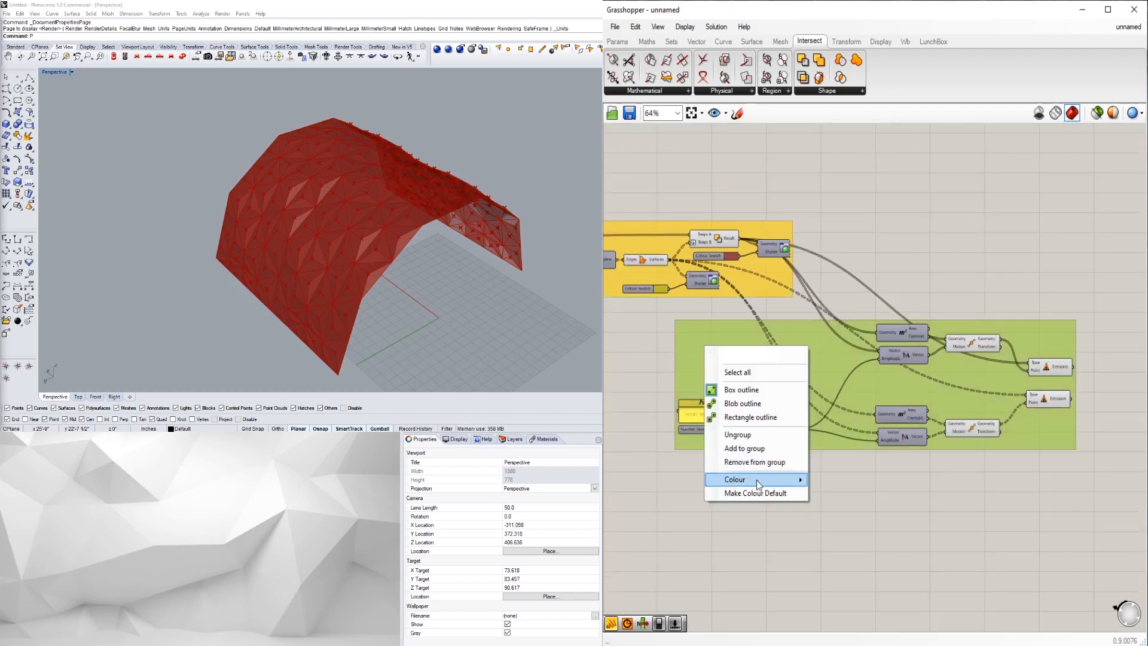
pyautogui.moveTo(756, 480)
pyautogui.moveTo(907, 562); pyautogui.dragTo(872, 563)
pyautogui.moveTo(862, 450); pyautogui.dragTo(827, 421)
pyautogui.click(784, 559)
pyautogui.scroll(-4, 783, 559)
pyautogui.moveTo(792, 550); pyautogui.dragTo(879, 450, button='right')
pyautogui.scroll(3, 855, 387)
# - Place the POINT EXTRUSION panel inside the yellow group beside its slider
pyautogui.click(844, 387)
pyautogui.click(823, 507)
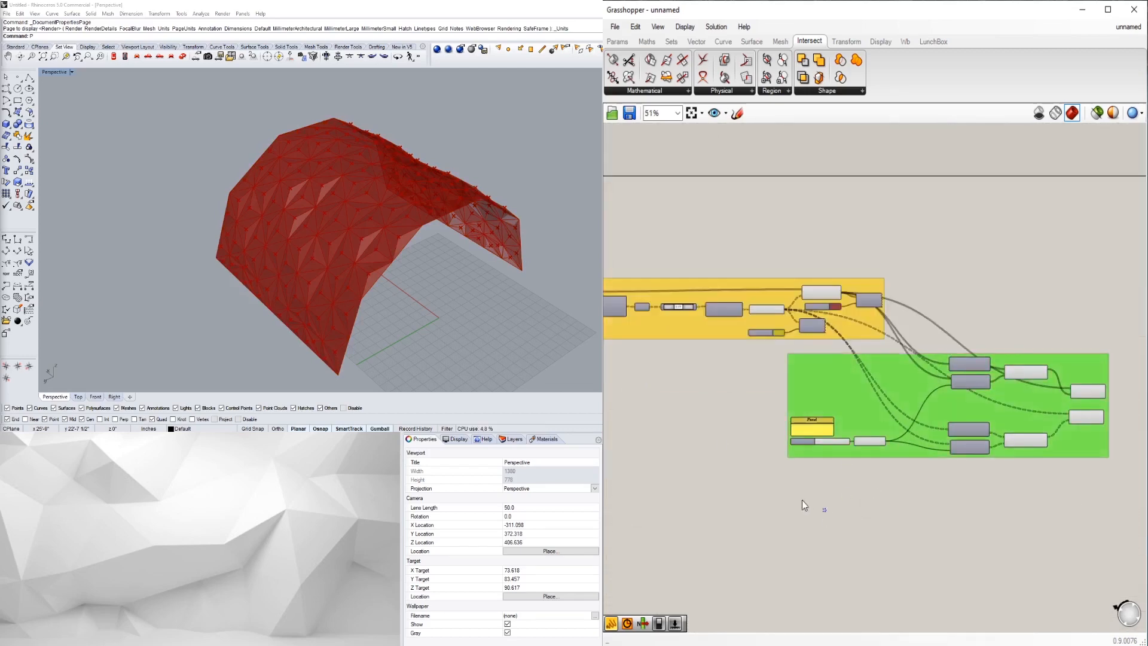
pyautogui.moveTo(636, 291); pyautogui.dragTo(816, 339, button='right')
pyautogui.moveTo(691, 335); pyautogui.dragTo(817, 334, button='right')
pyautogui.scroll(3, 818, 334)
pyautogui.scroll(-3, 766, 340)
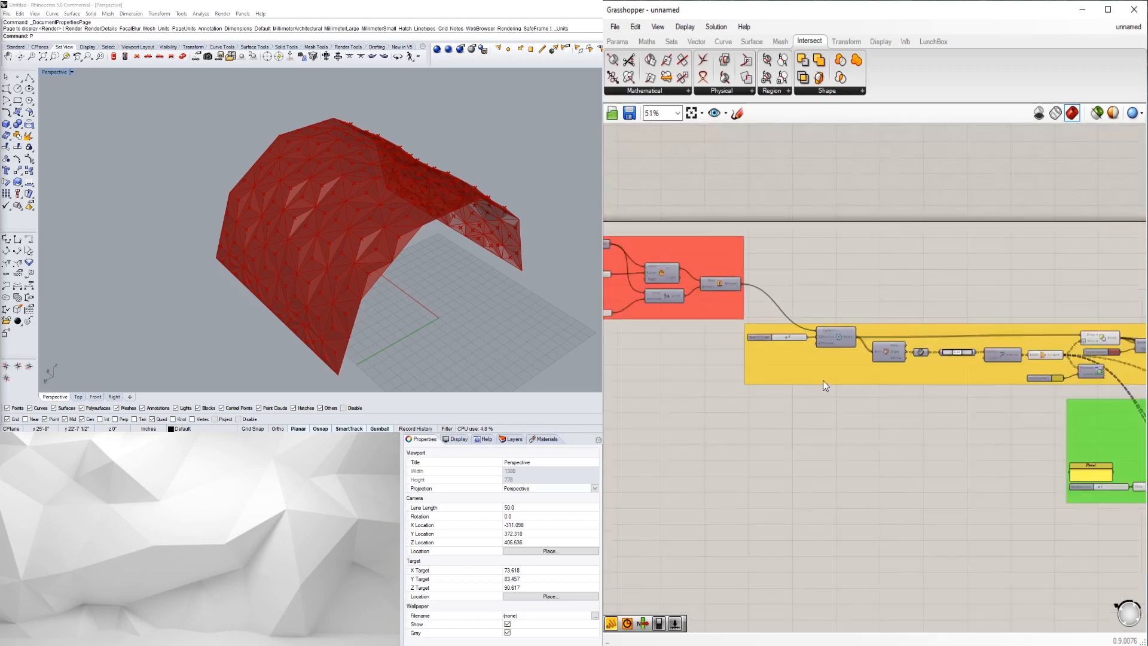
pyautogui.moveTo(1053, 461); pyautogui.dragTo(692, 395)
pyautogui.scroll(3, 692, 395)
pyautogui.moveTo(770, 368); pyautogui.dragTo(778, 328)
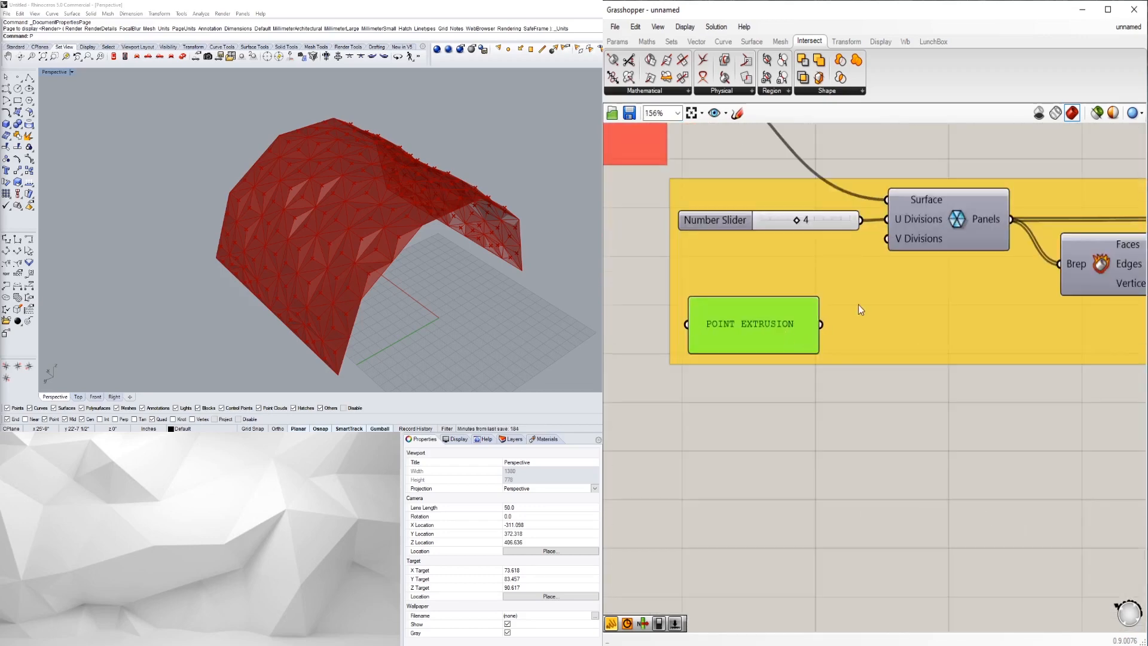
# - Relabel the new panel as 'SUBDIVISIONS'
pyautogui.click(861, 315)
pyautogui.scroll(-1, 863, 314)
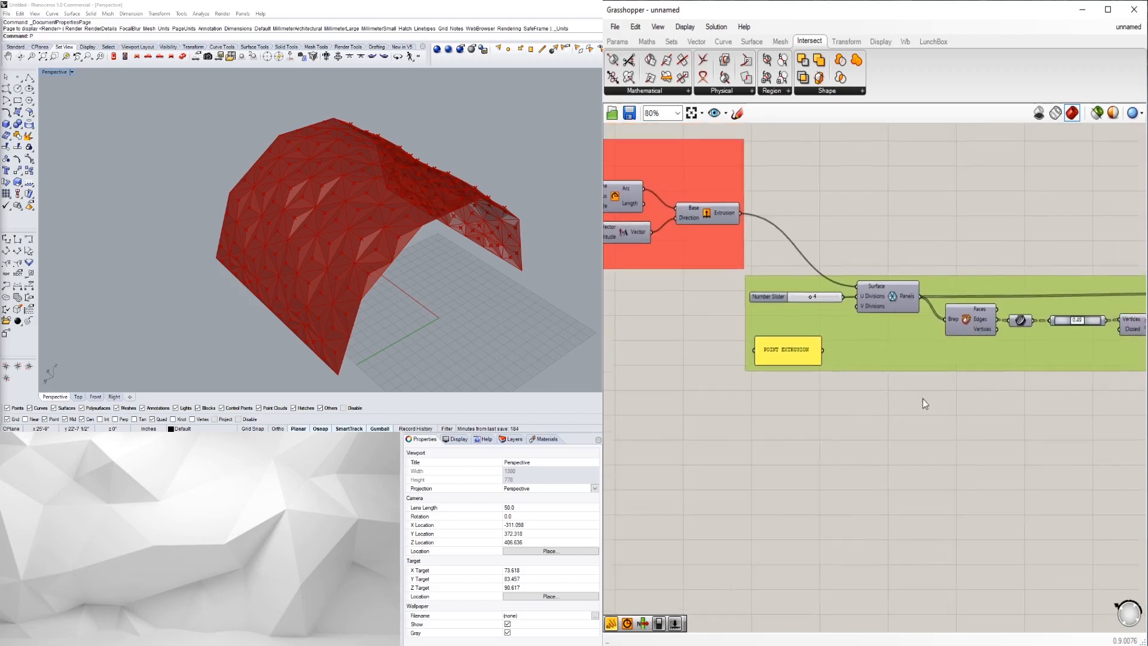
pyautogui.scroll(-2, 924, 399)
pyautogui.scroll(5, 828, 342)
pyautogui.click(801, 375)
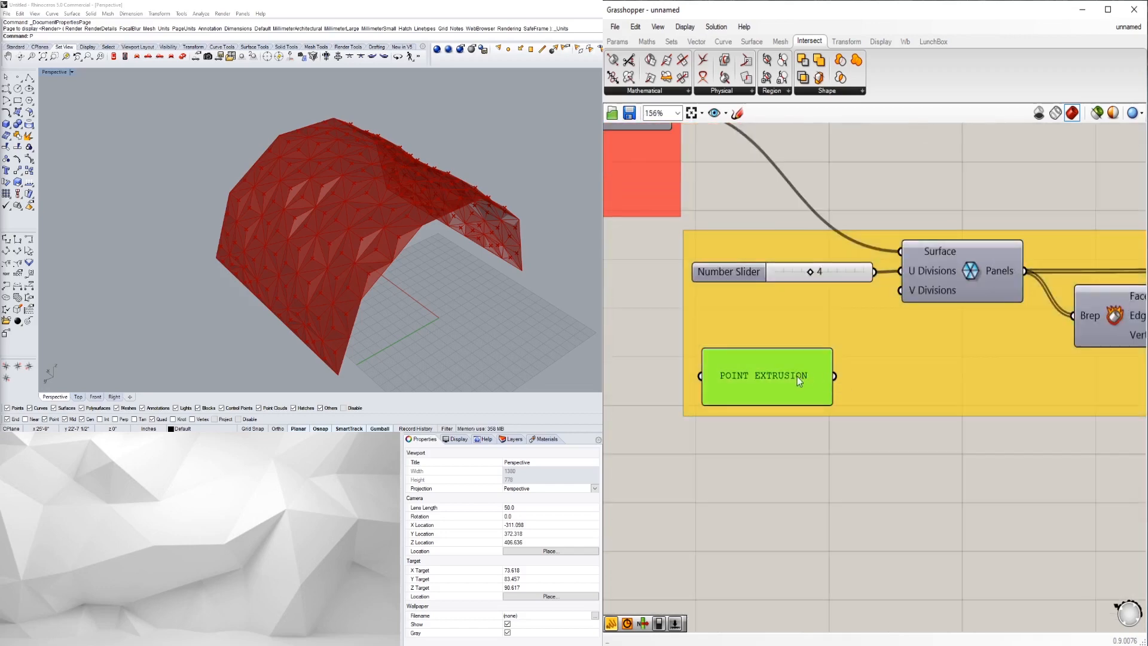
pyautogui.doubleClick(801, 376)
pyautogui.write('SUBDIVISIONS')
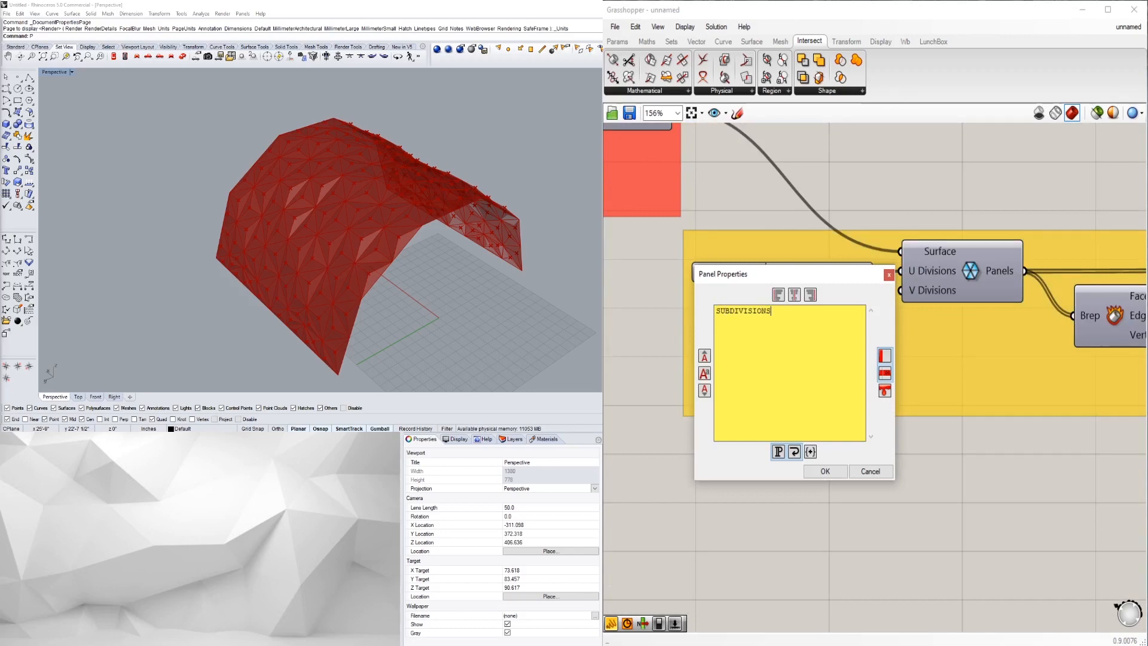
pyautogui.click(825, 471)
# - Try adding the SUBDIVISIONS panel to the yellow group from the group's context menu
pyautogui.click(875, 384)
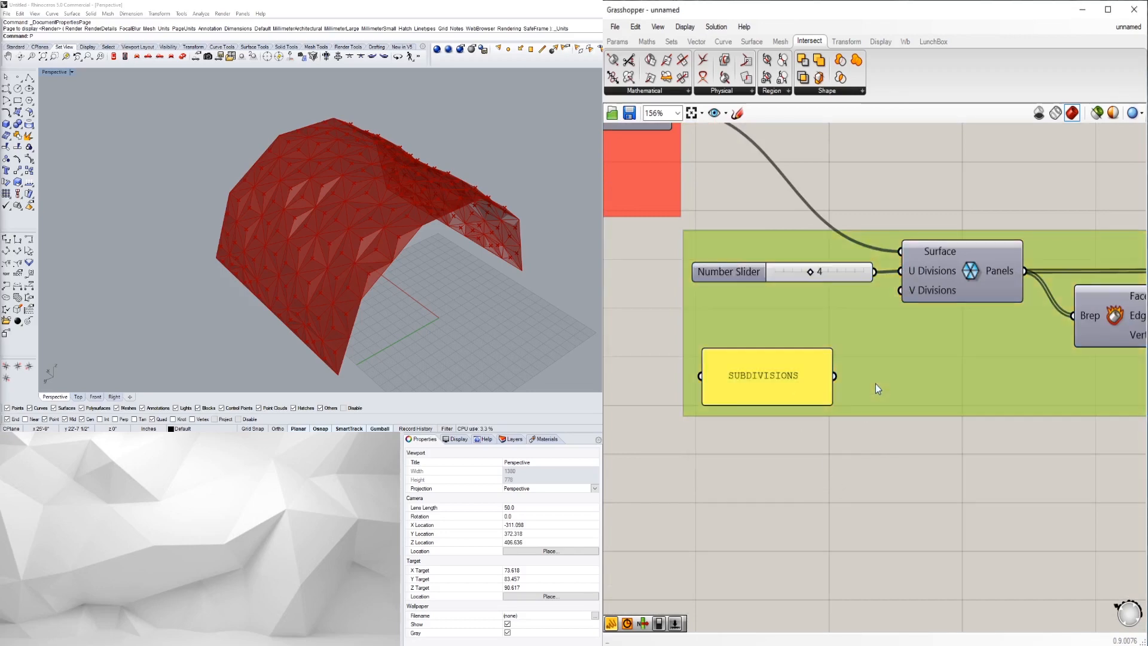
pyautogui.click(823, 371)
pyautogui.rightClick(822, 370)
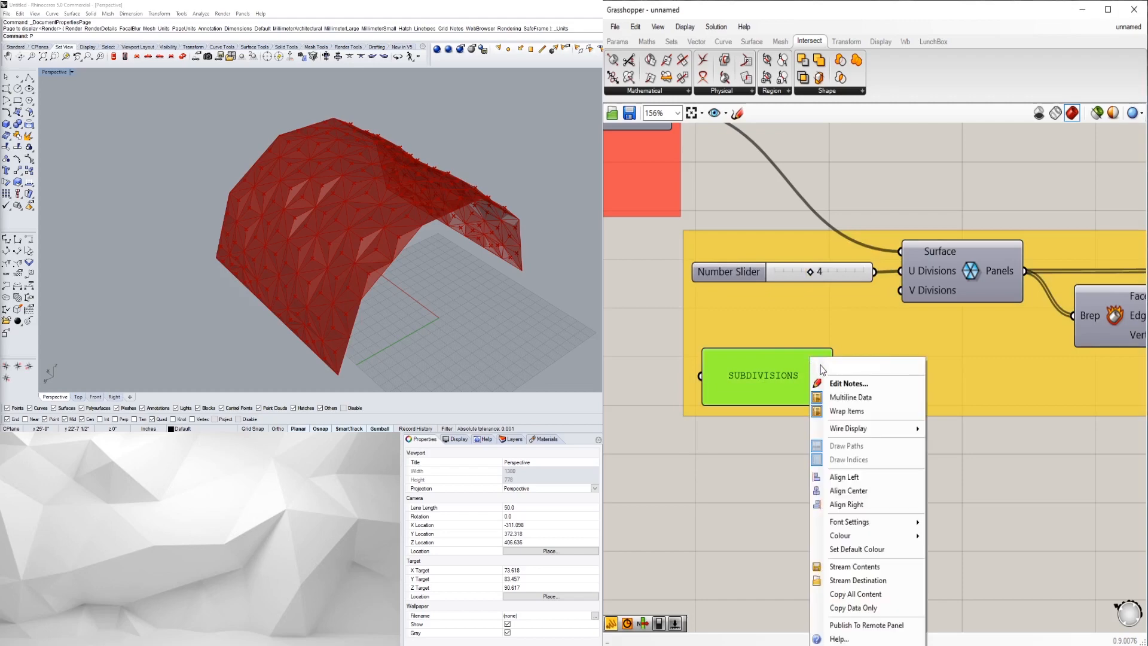
pyautogui.click(814, 360)
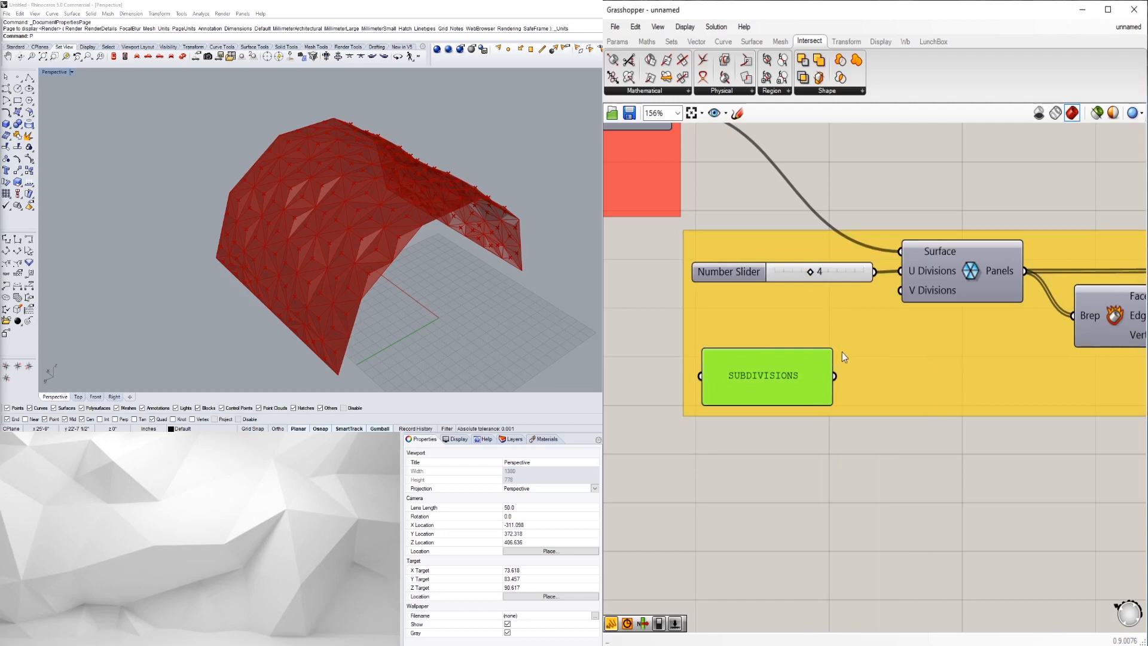
pyautogui.click(842, 353)
pyautogui.rightClick(846, 351)
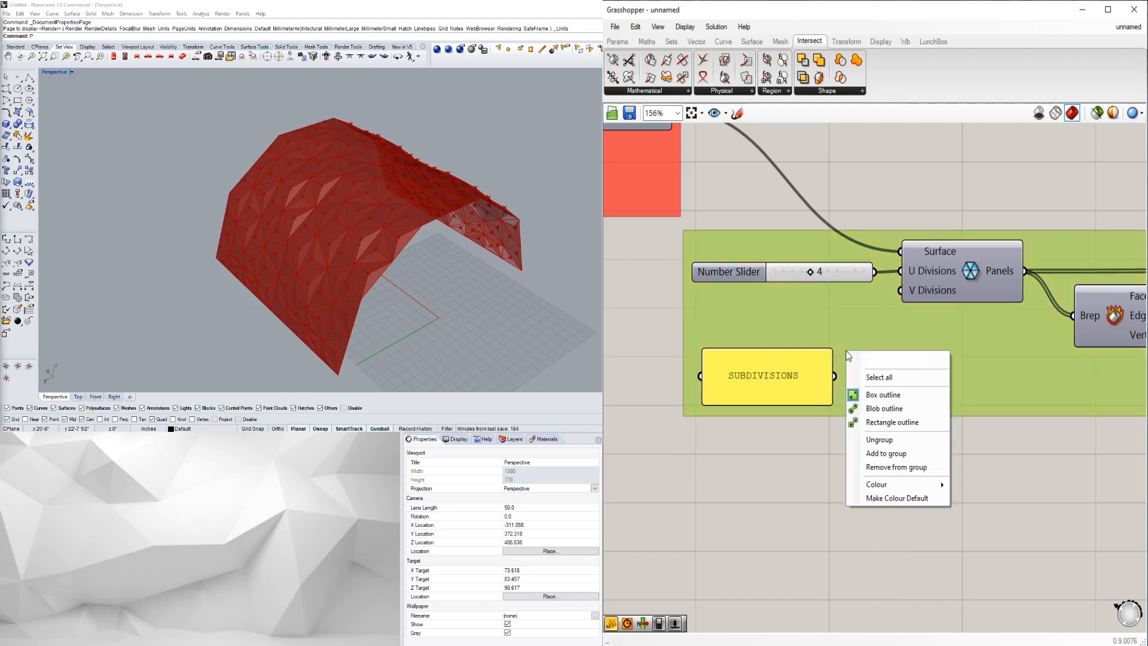
pyautogui.click(913, 452)
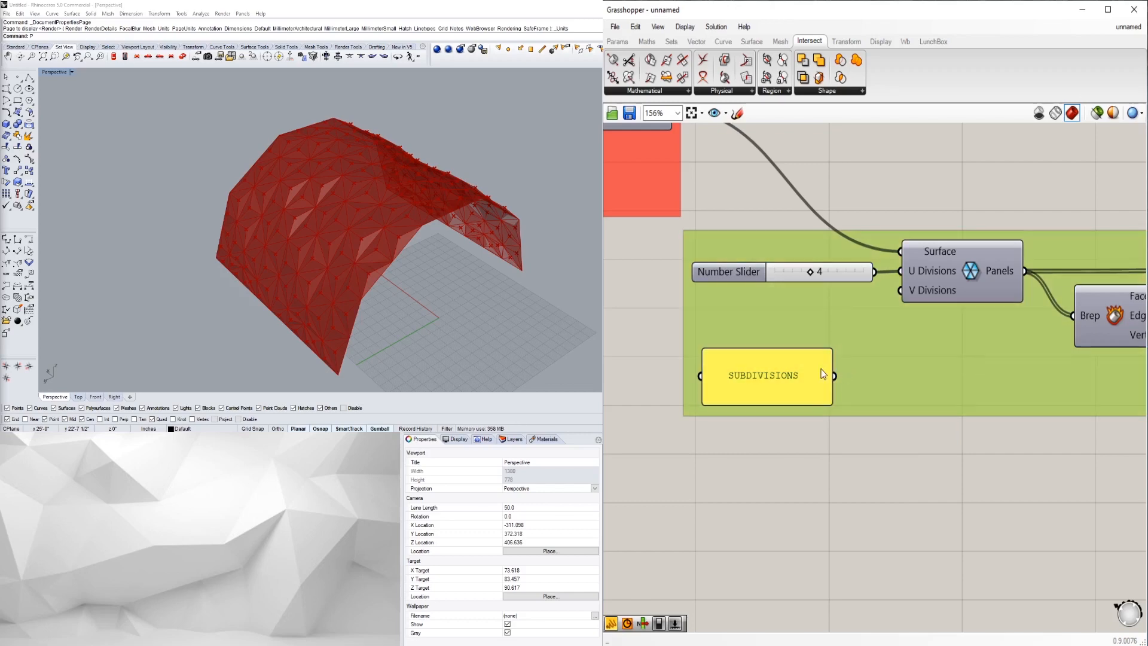
pyautogui.keyDown('shift'); pyautogui.click(821, 368); pyautogui.keyUp('shift')
pyautogui.rightClick(820, 369)
pyautogui.click(848, 343)
# - Add the SUBDIVISIONS panel to the yellow group and move it above the division slider
pyautogui.click(882, 455)
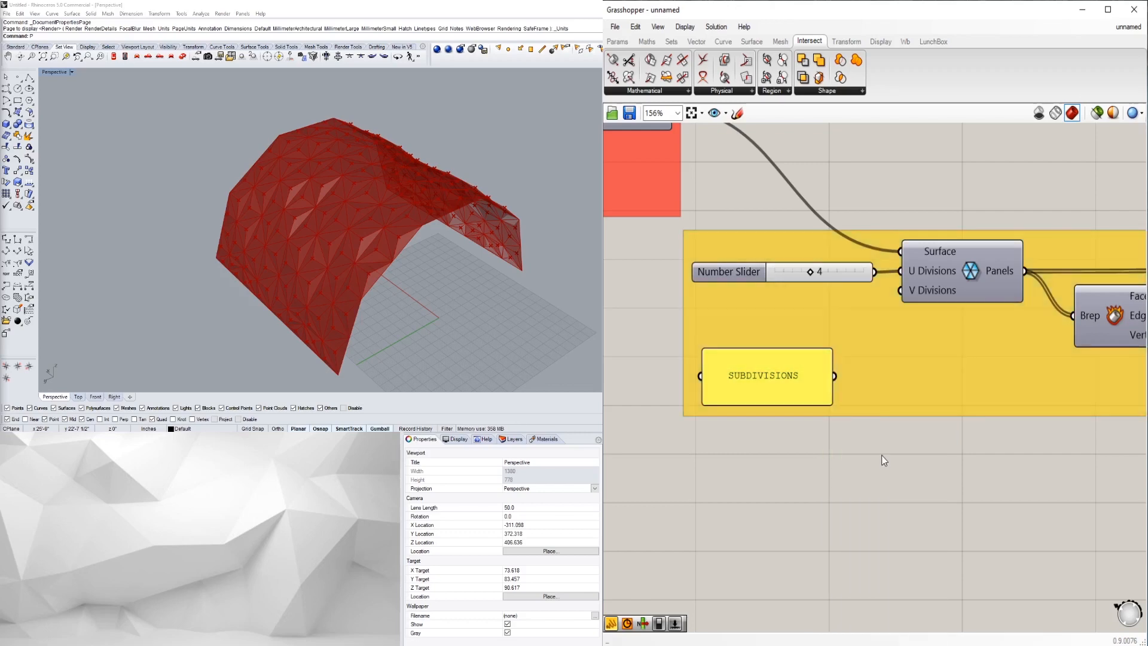
pyautogui.moveTo(845, 384); pyautogui.dragTo(845, 383)
pyautogui.click(801, 360)
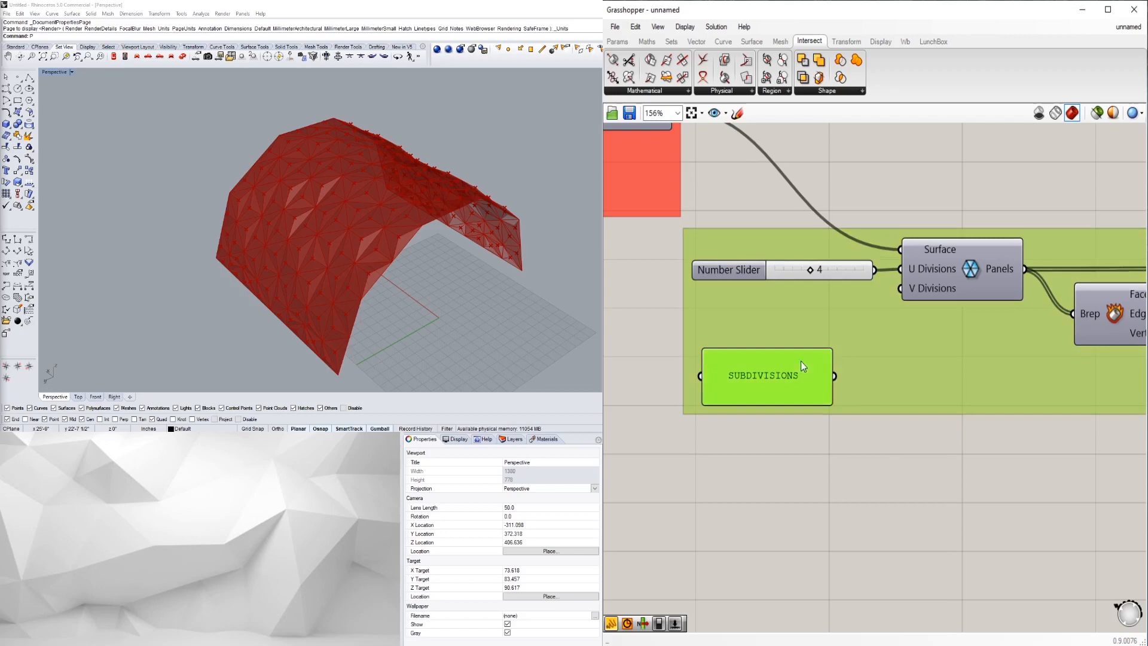
pyautogui.rightClick(816, 330)
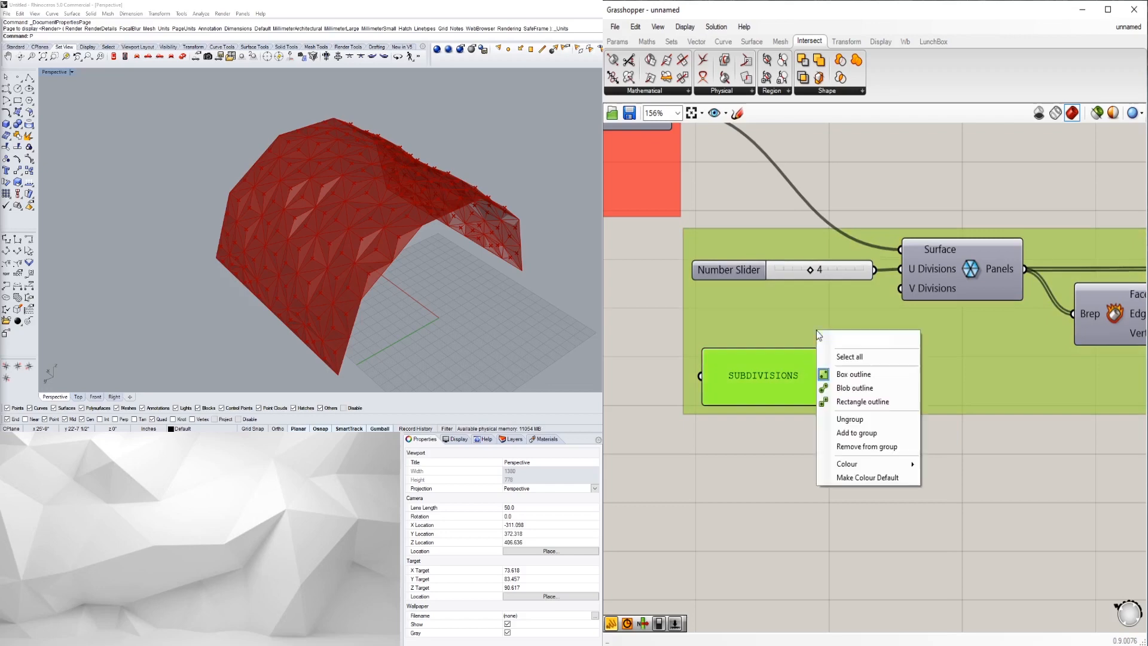
pyautogui.click(881, 433)
pyautogui.click(862, 491)
pyautogui.moveTo(763, 453); pyautogui.dragTo(763, 239)
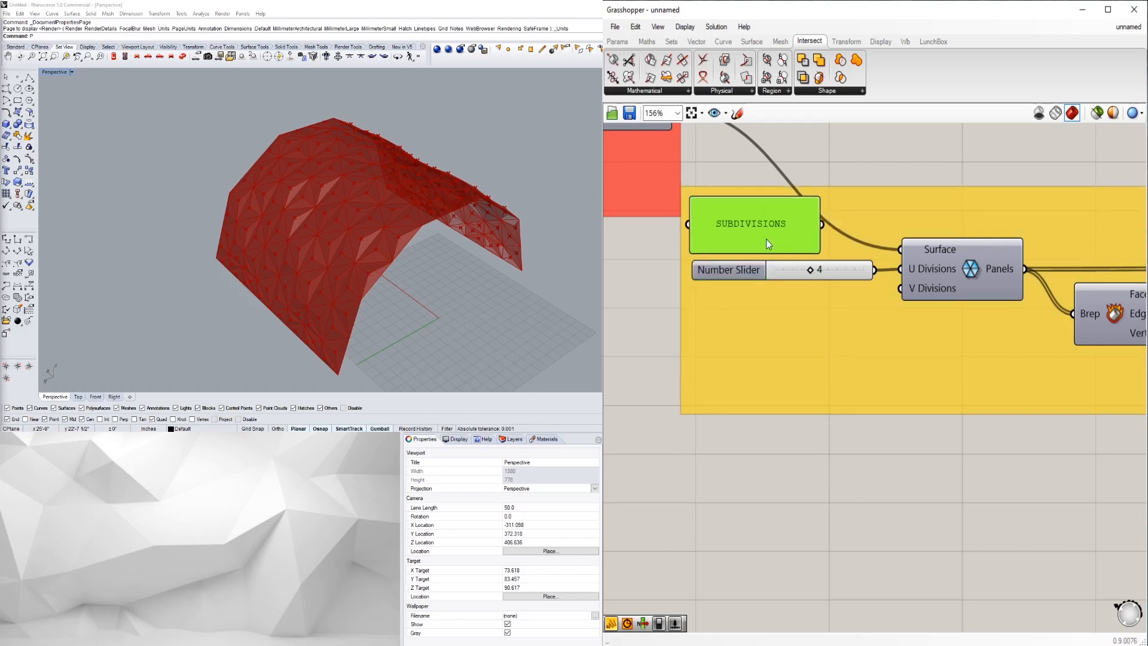
pyautogui.scroll(-3, 818, 512)
pyautogui.scroll(-4, 818, 512)
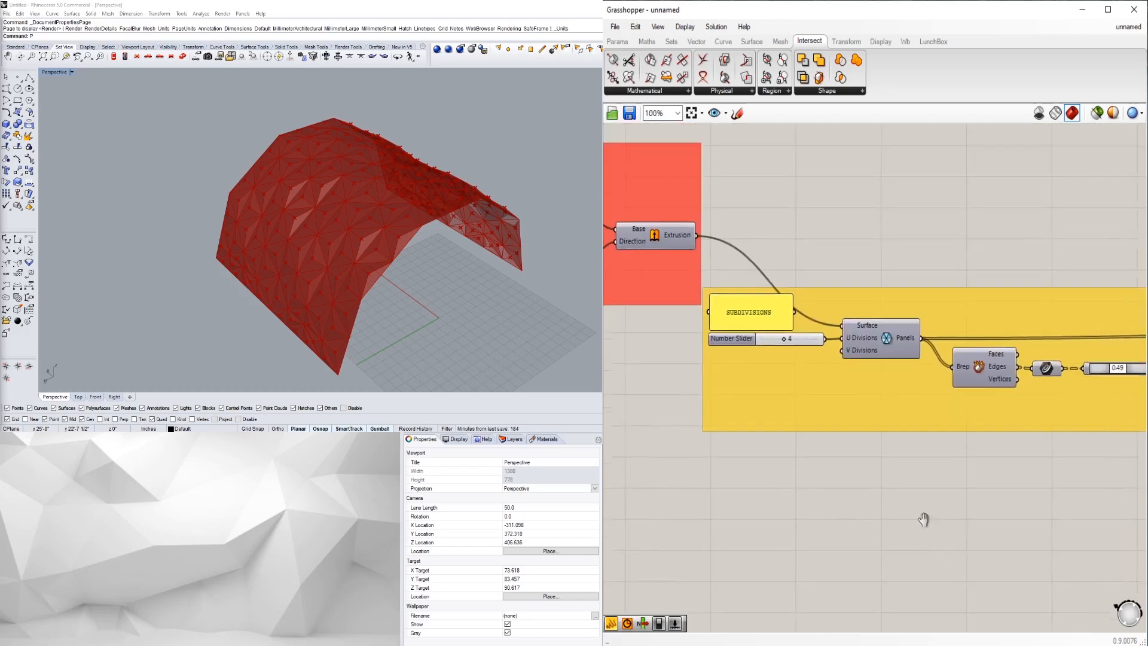
# - Move the SUBDIVISIONS label and its slider down together inside the yellow group
pyautogui.click(828, 425)
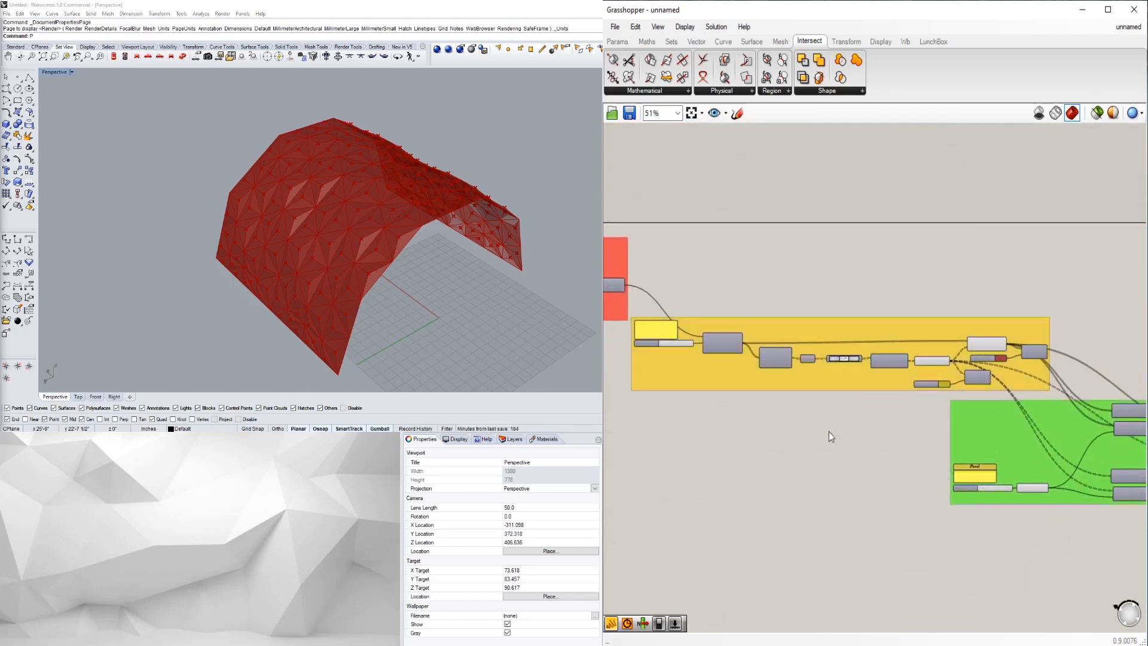
pyautogui.scroll(7, 801, 384)
pyautogui.click(773, 343)
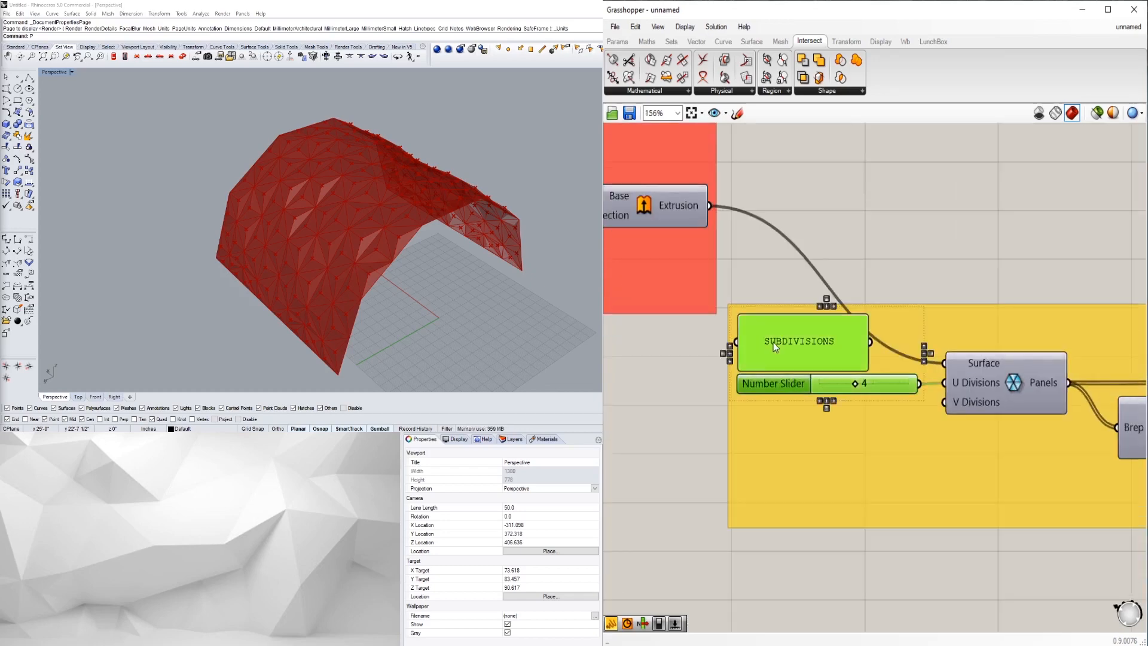
pyautogui.moveTo(769, 372); pyautogui.dragTo(766, 400)
pyautogui.click(913, 593)
pyautogui.scroll(-3, 913, 593)
# - Window-select the Edges, Intersect and Colour Swatch components in the green group
pyautogui.moveTo(1070, 590); pyautogui.dragTo(825, 423, button='right')
pyautogui.scroll(-1, 826, 422)
pyautogui.scroll(-2, 825, 423)
pyautogui.moveTo(1006, 439); pyautogui.dragTo(782, 385, button='right')
pyautogui.scroll(1, 782, 386)
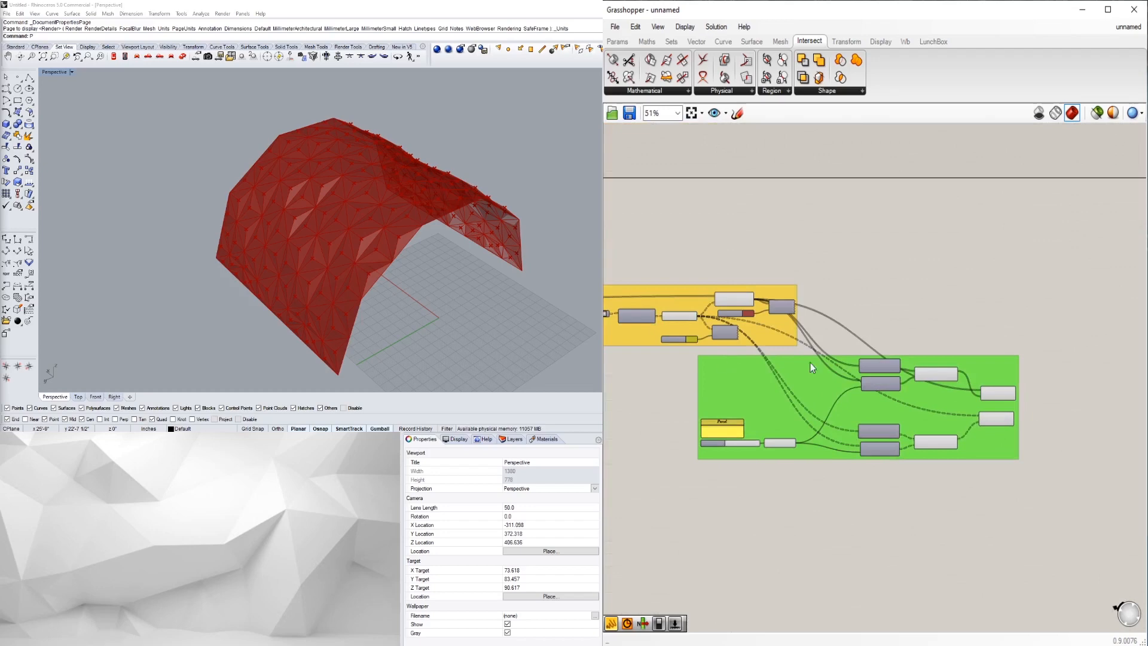
pyautogui.moveTo(354, 268); pyautogui.dragTo(358, 231, button='right')
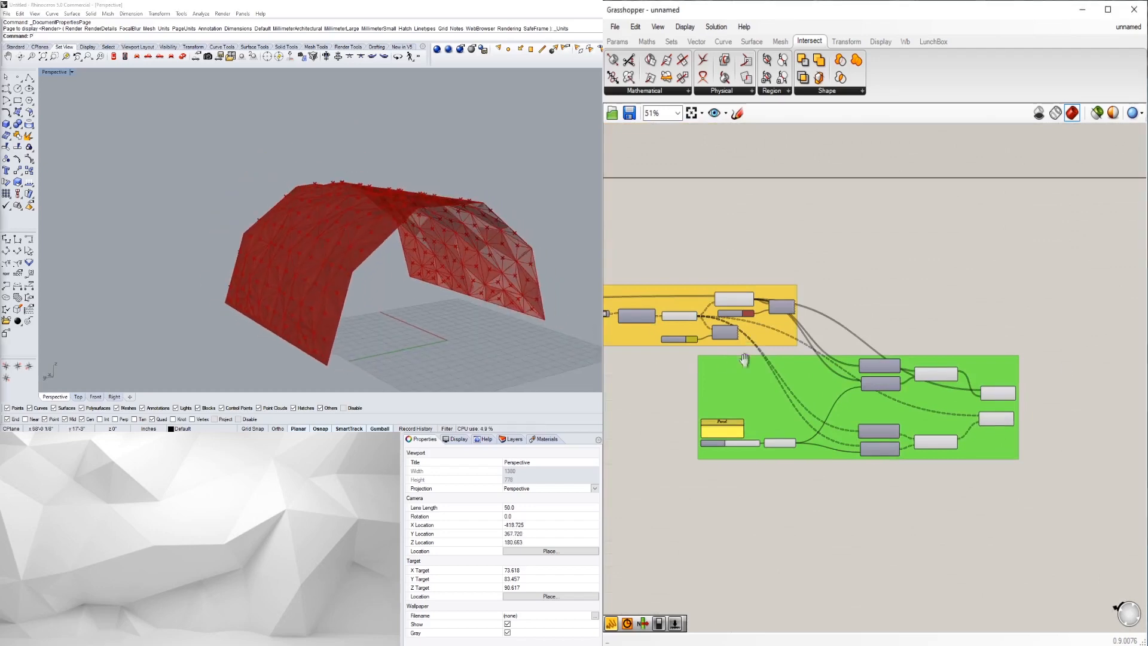
pyautogui.moveTo(719, 303); pyautogui.dragTo(867, 319, button='right')
pyautogui.scroll(5, 868, 319)
pyautogui.click(869, 305)
pyautogui.scroll(-2, 868, 305)
pyautogui.click(908, 262)
pyautogui.moveTo(907, 262); pyautogui.dragTo(768, 342)
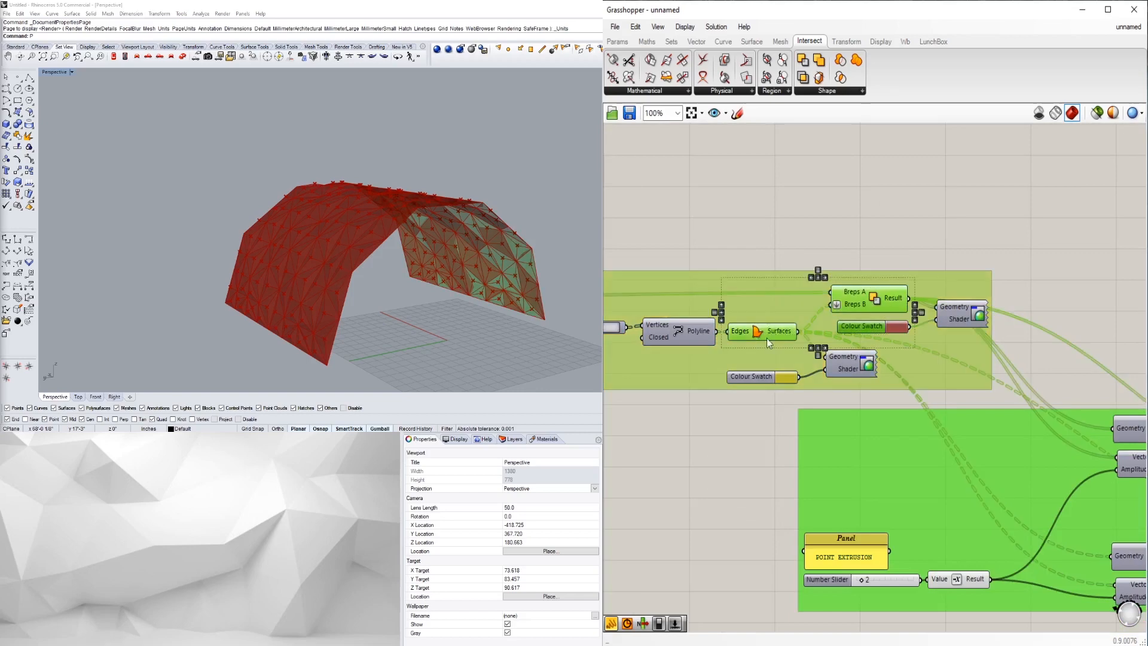
# - Disable preview for the selected Edges, Intersect and swatch components
pyautogui.middleClick(865, 307)
pyautogui.click(900, 266)
pyautogui.click(927, 232)
pyautogui.scroll(-2, 927, 233)
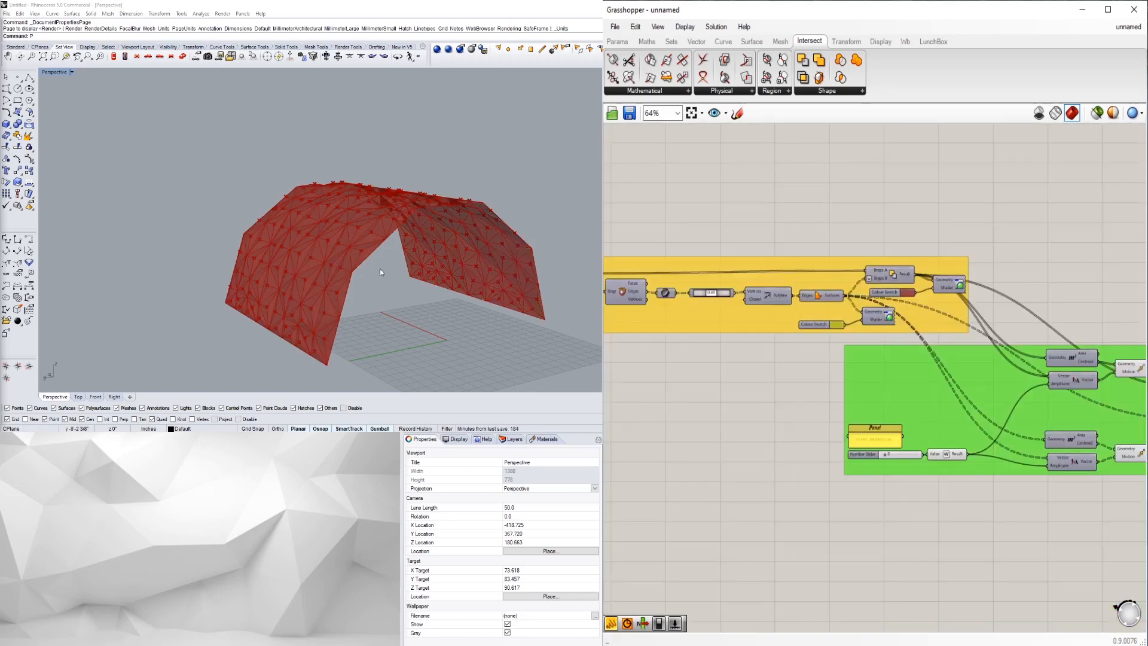
pyautogui.moveTo(379, 268); pyautogui.dragTo(397, 294, button='right')
pyautogui.scroll(-2, 924, 407)
pyautogui.moveTo(888, 442); pyautogui.dragTo(883, 406, button='right')
pyautogui.scroll(4, 883, 406)
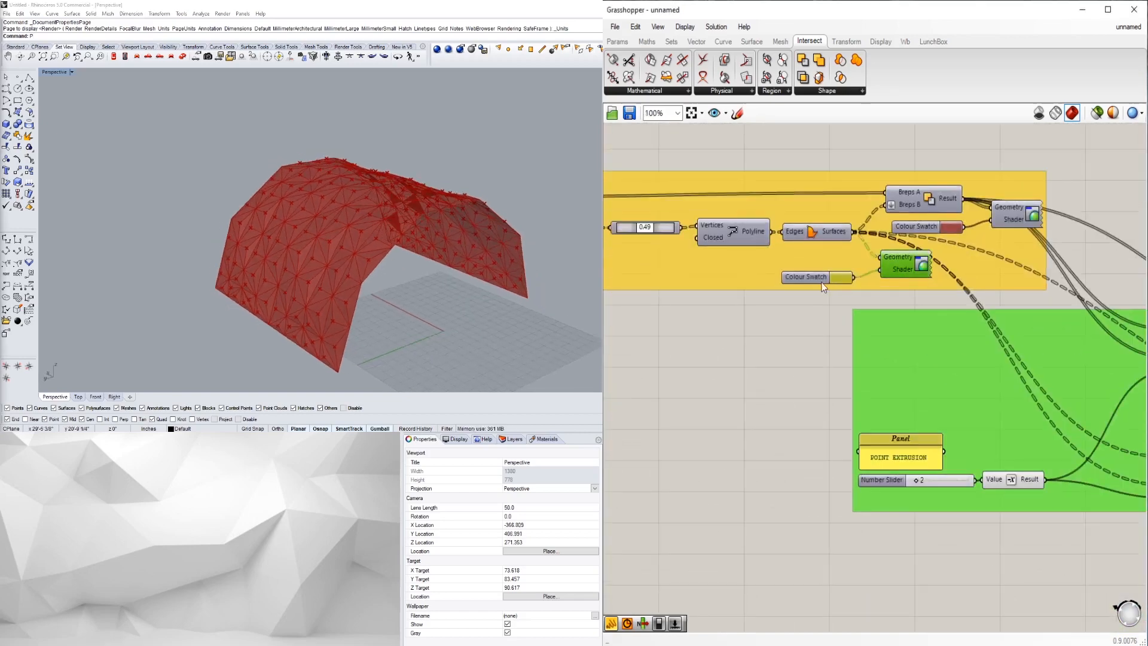
pyautogui.scroll(-3, 854, 257)
# - Duplicate the Colour Swatch and shader pair and wire the Extrusion output into the copy
pyautogui.moveTo(902, 251); pyautogui.dragTo(814, 248, button='right')
pyautogui.moveTo(815, 248); pyautogui.dragTo(1083, 397)
pyautogui.scroll(2, 1086, 385)
pyautogui.moveTo(1090, 390); pyautogui.dragTo(964, 433, button='right')
pyautogui.moveTo(964, 444); pyautogui.dragTo(1053, 431)
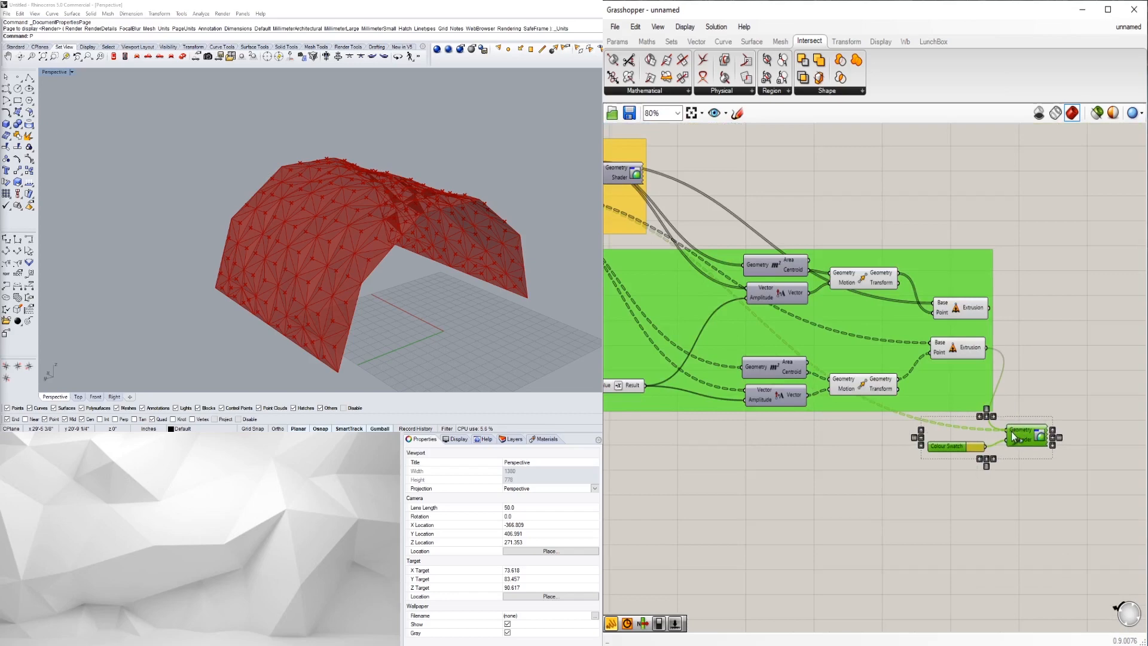
pyautogui.scroll(-2, 994, 459)
pyautogui.click(924, 439)
pyautogui.scroll(3, 735, 309)
pyautogui.moveTo(735, 309); pyautogui.dragTo(829, 324, button='right')
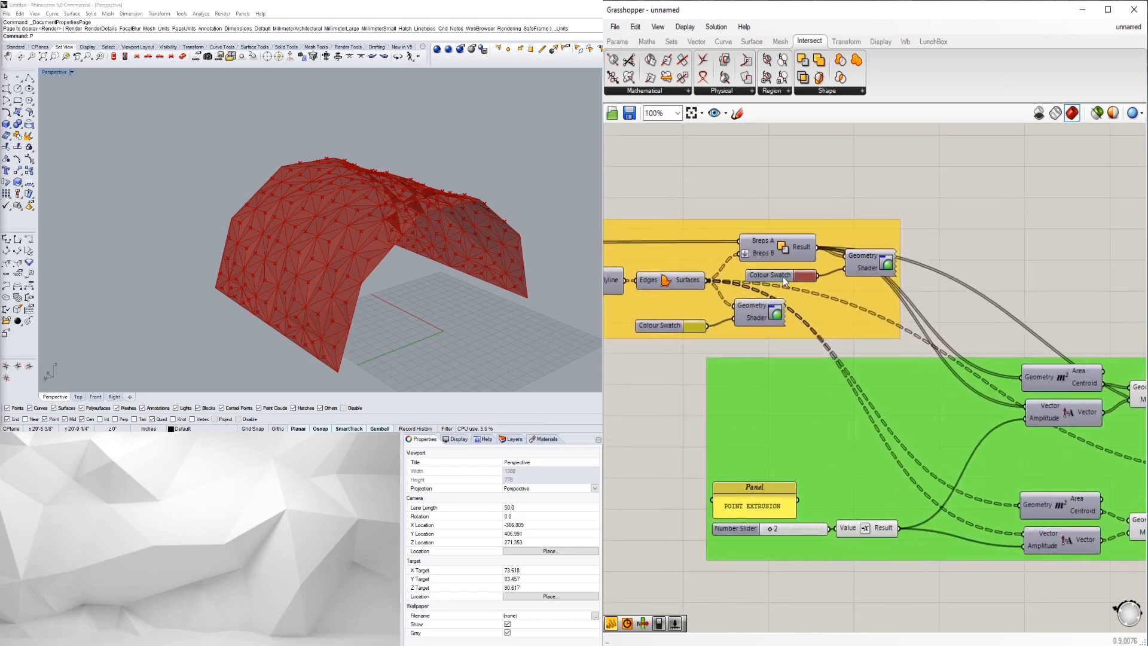
pyautogui.scroll(-2, 885, 262)
pyautogui.keyDown('alt'); pyautogui.moveTo(1073, 259); pyautogui.dragTo(1089, 250); pyautogui.keyUp('alt')
pyautogui.moveTo(1091, 260); pyautogui.dragTo(931, 298, button='right')
pyautogui.moveTo(936, 285); pyautogui.dragTo(1001, 299)
pyautogui.moveTo(959, 356); pyautogui.dragTo(1028, 368, button='right')
# - Delete the leftover Colour Swatch and unused shader components
pyautogui.moveTo(774, 323); pyautogui.dragTo(964, 315, button='right')
pyautogui.scroll(3, 784, 380)
pyautogui.click(921, 294)
pyautogui.press('Delete')
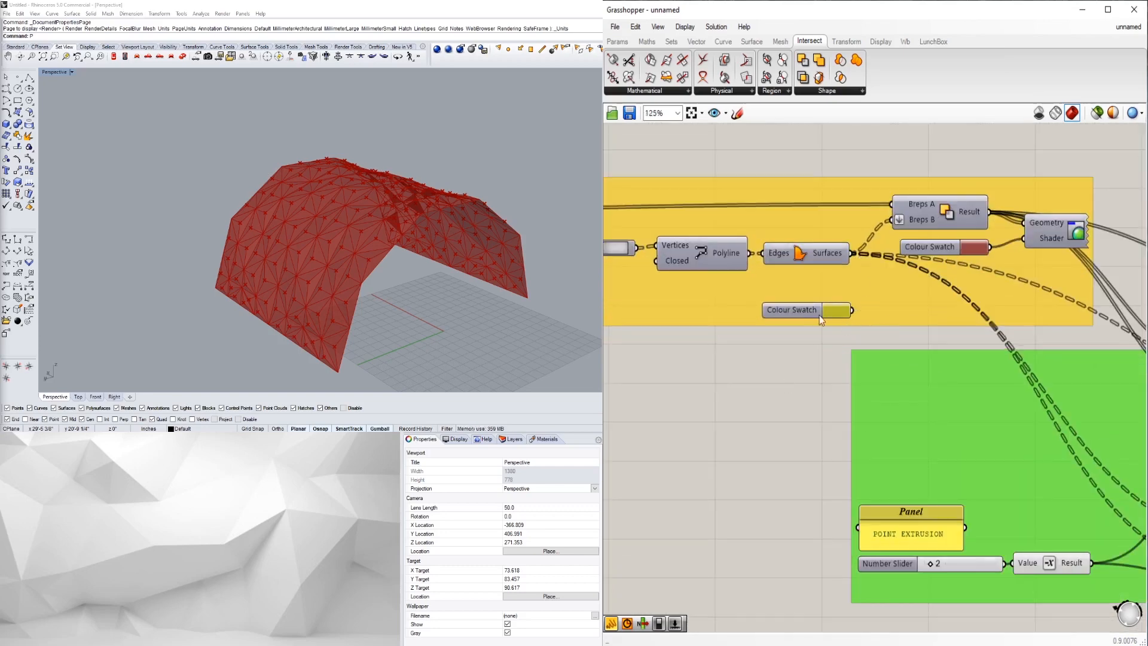
pyautogui.press('Delete')
pyautogui.moveTo(949, 245); pyautogui.dragTo(900, 290, button='right')
pyautogui.click(996, 273)
pyautogui.press('Delete')
pyautogui.scroll(-4, 1001, 293)
pyautogui.moveTo(1002, 297); pyautogui.dragTo(723, 346, button='right')
pyautogui.scroll(2, 1011, 335)
pyautogui.moveTo(1010, 335); pyautogui.dragTo(983, 299, button='right')
pyautogui.scroll(-3, 992, 332)
# - Enable preview for the two sliders' components so the vault shows yellow and red panels
pyautogui.moveTo(1065, 568); pyautogui.dragTo(885, 494)
pyautogui.moveTo(1018, 329); pyautogui.dragTo(963, 304)
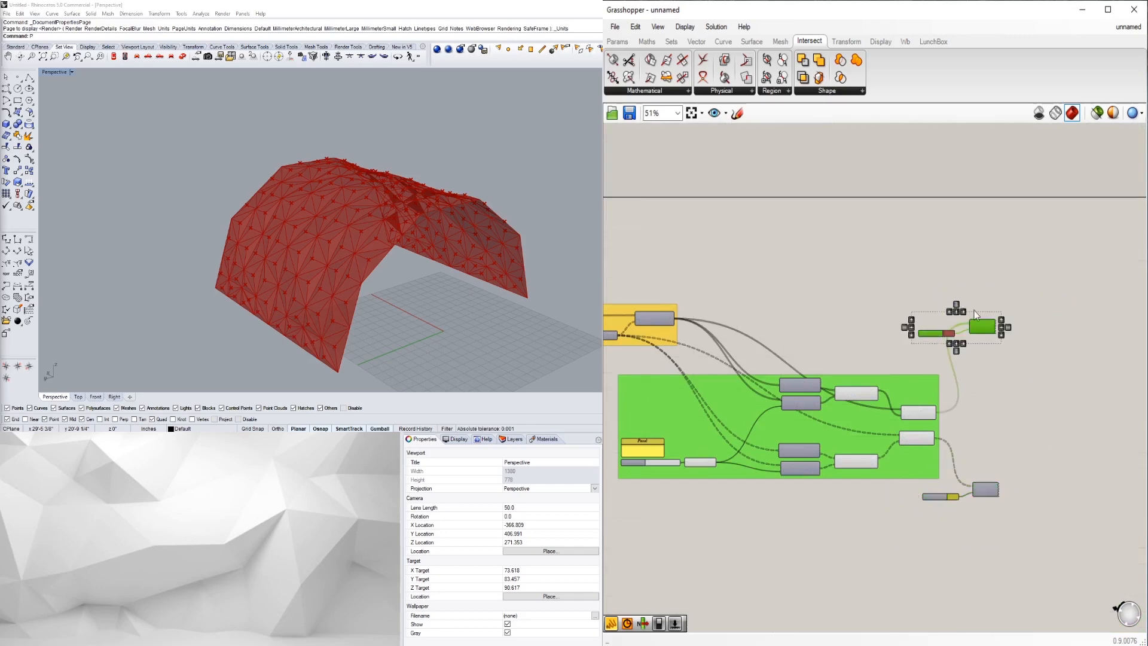
pyautogui.moveTo(1071, 564); pyautogui.dragTo(948, 278)
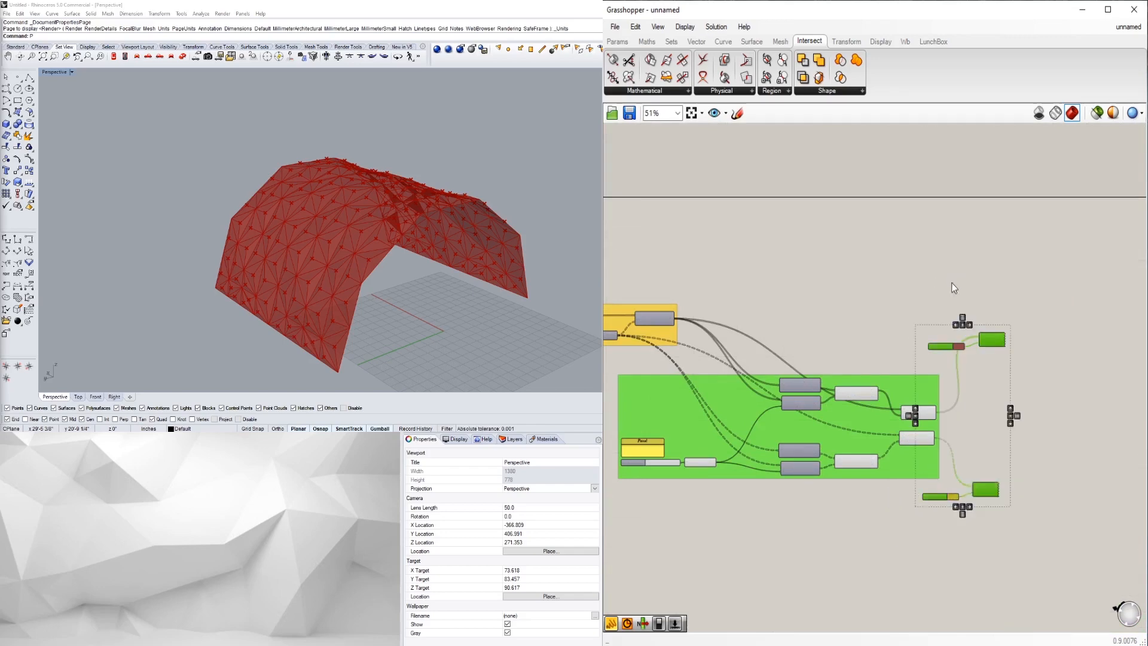
pyautogui.middleClick(991, 303)
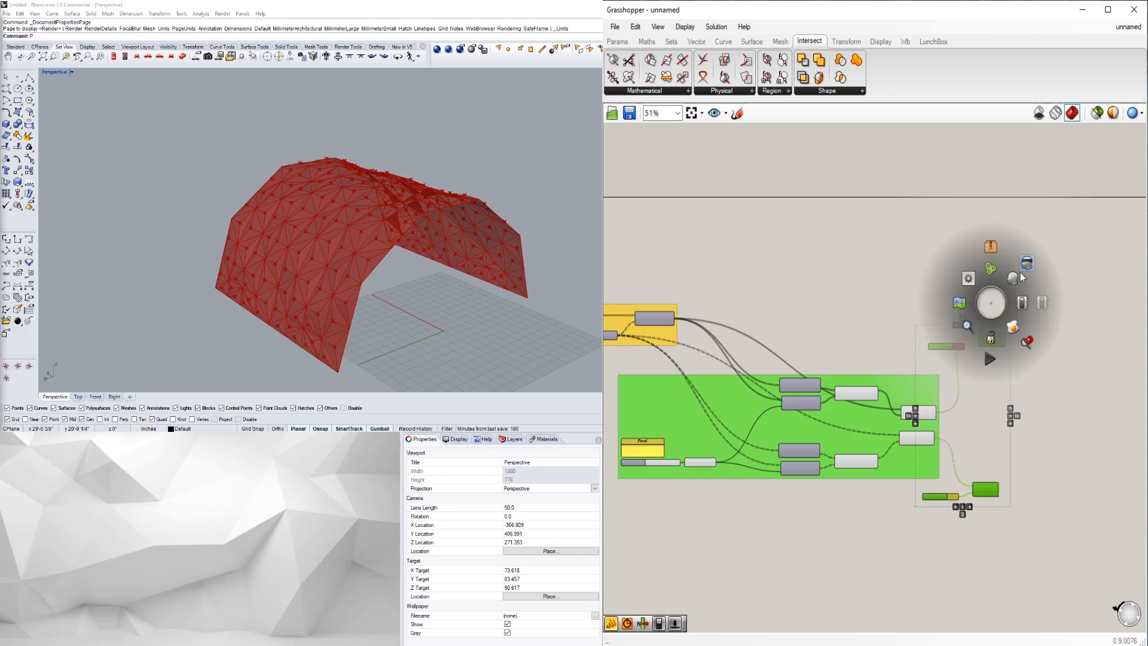
pyautogui.click(1017, 280)
pyautogui.moveTo(469, 316); pyautogui.dragTo(419, 278, button='right')
pyautogui.scroll(5, 953, 504)
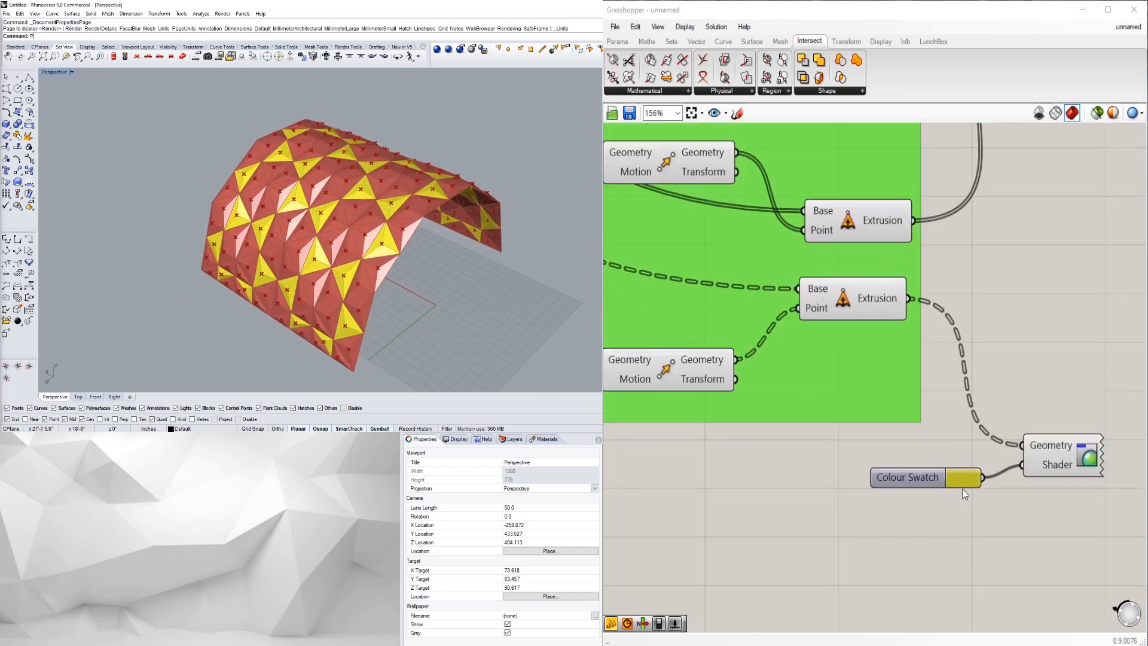
# - Change the yellow panel swatch to lime green
pyautogui.click(955, 477)
pyautogui.moveTo(1019, 473)
pyautogui.mouseDown()
pyautogui.moveTo(1022, 447)
pyautogui.moveTo(967, 419)
pyautogui.mouseUp()
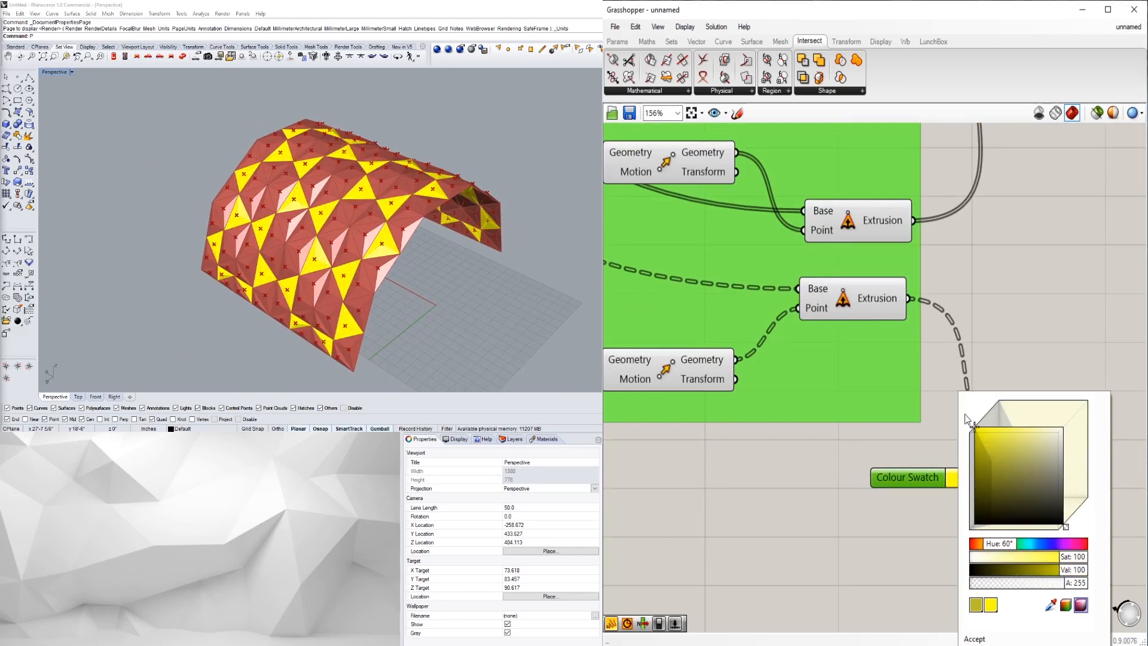
pyautogui.moveTo(1011, 544); pyautogui.dragTo(1011, 544)
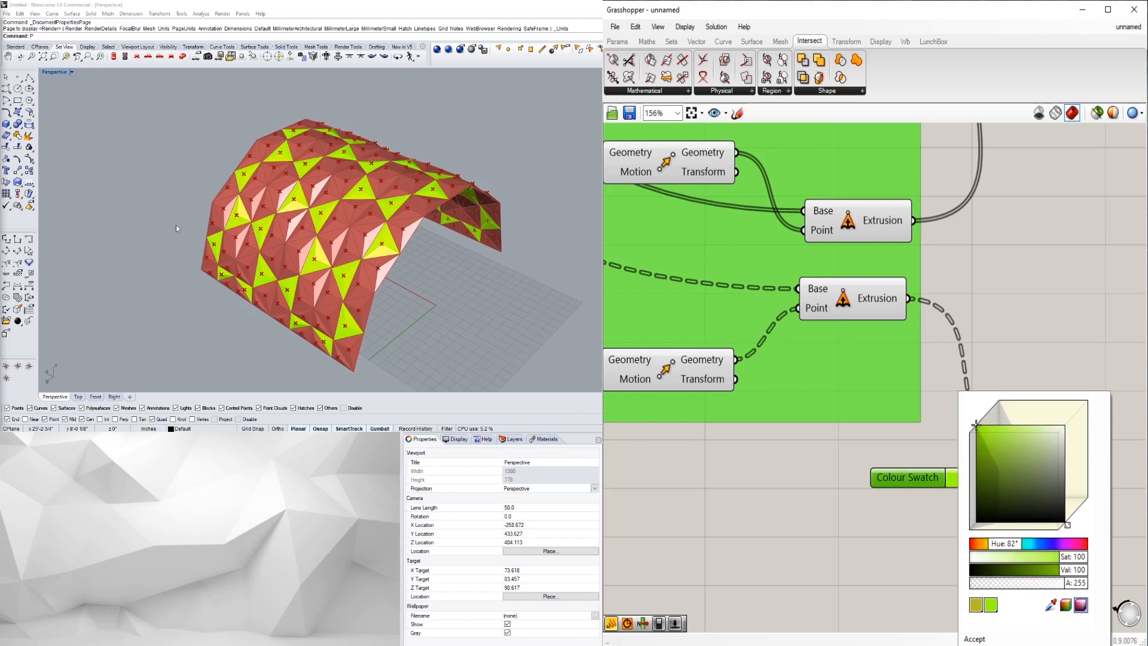
pyautogui.click(1031, 241)
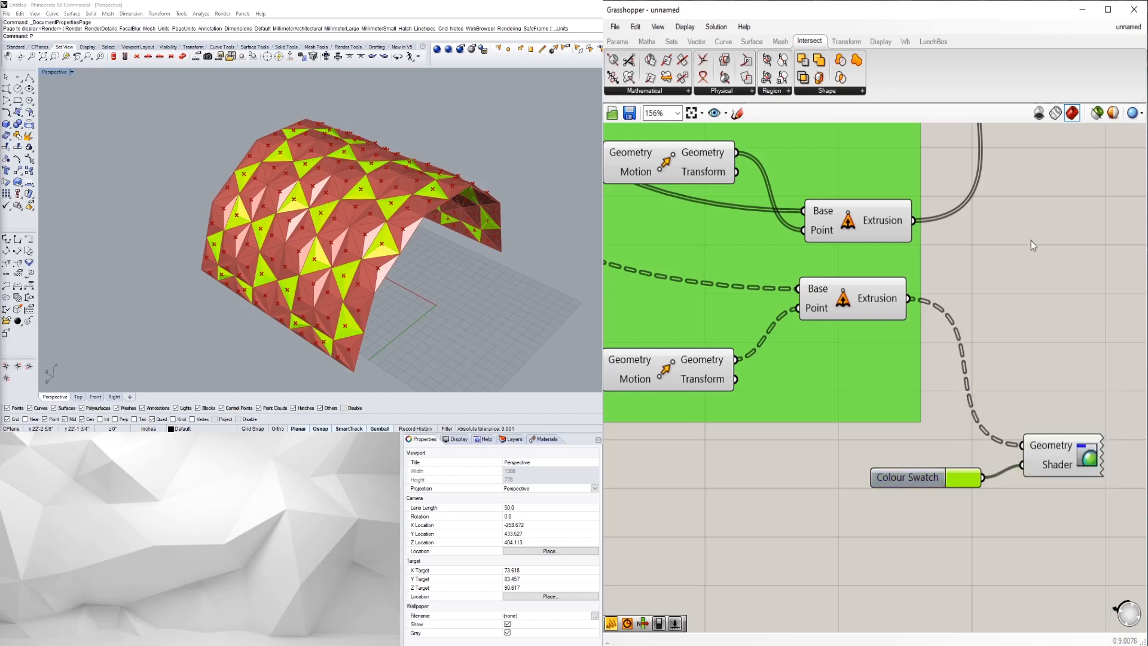
# - Change the red swatch to teal and inspect the recoloured vault
pyautogui.moveTo(1031, 240); pyautogui.dragTo(941, 397, button='right')
pyautogui.scroll(-4, 951, 347)
pyautogui.scroll(3, 943, 307)
pyautogui.click(894, 319)
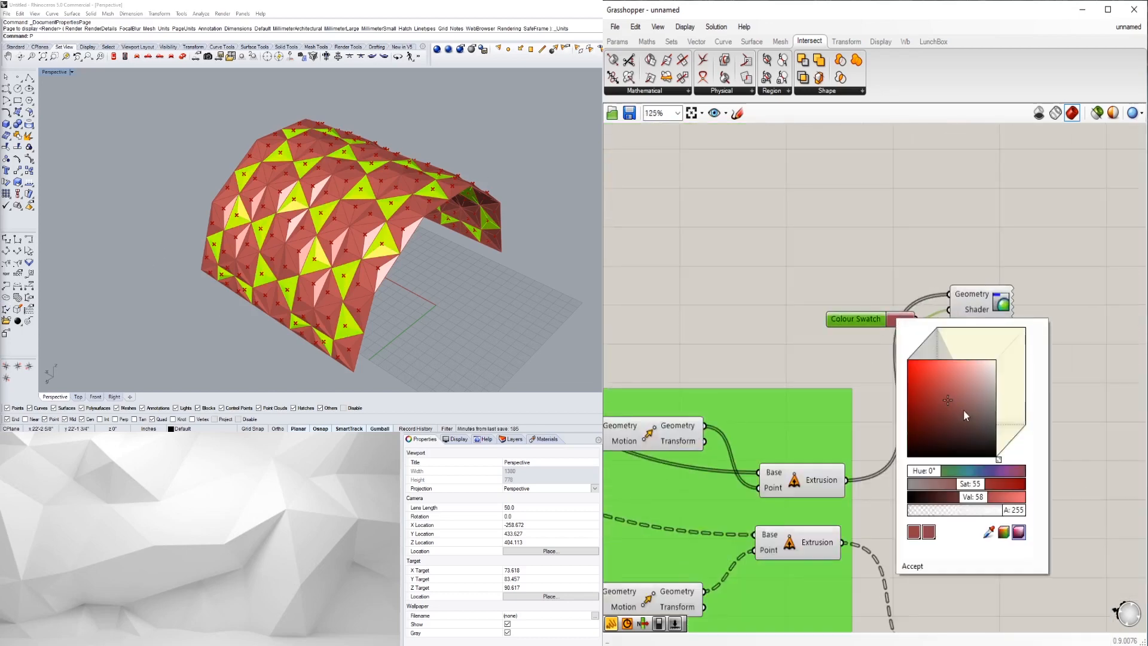
pyautogui.moveTo(940, 474); pyautogui.dragTo(973, 478)
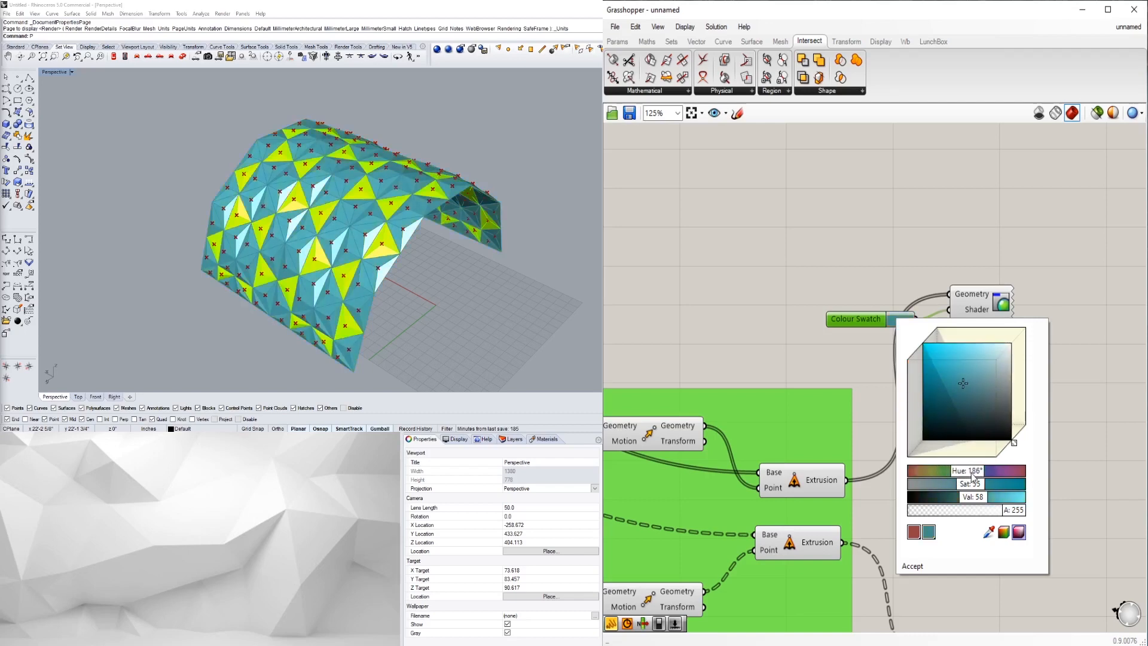
pyautogui.click(978, 261)
pyautogui.scroll(-2, 376, 279)
pyautogui.moveTo(424, 314); pyautogui.dragTo(386, 289, button='right')
pyautogui.scroll(-4, 975, 389)
pyautogui.scroll(3, 841, 346)
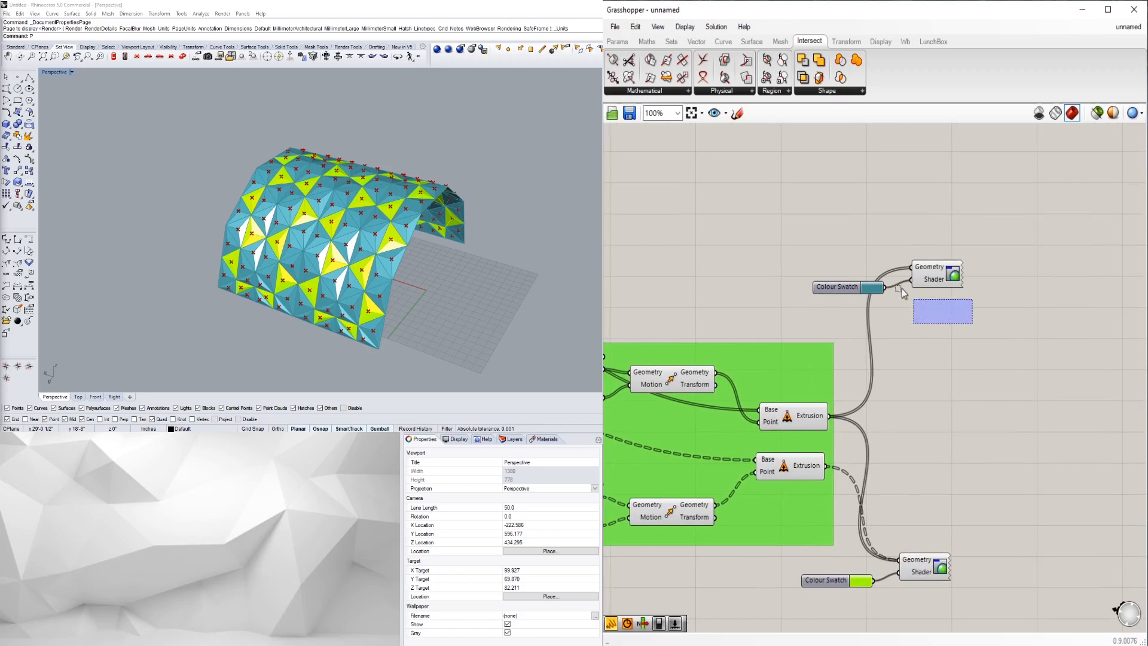
pyautogui.moveTo(913, 301); pyautogui.dragTo(878, 264)
# - Delete the teal Colour Swatch and its Custom Preview
pyautogui.press('Delete')
pyautogui.scroll(-1, 1007, 374)
pyautogui.moveTo(257, 235); pyautogui.dragTo(165, 274, button='right')
pyautogui.scroll(2, 879, 537)
pyautogui.scroll(1, 878, 535)
# - Lower the remaining swatch's saturation to a duller green
pyautogui.click(890, 545)
pyautogui.moveTo(962, 452); pyautogui.dragTo(939, 451)
pyautogui.moveTo(111, 195); pyautogui.dragTo(179, 276, button='right')
pyautogui.scroll(7, 375, 305)
pyautogui.scroll(-6, 400, 260)
pyautogui.scroll(4, 158, 286)
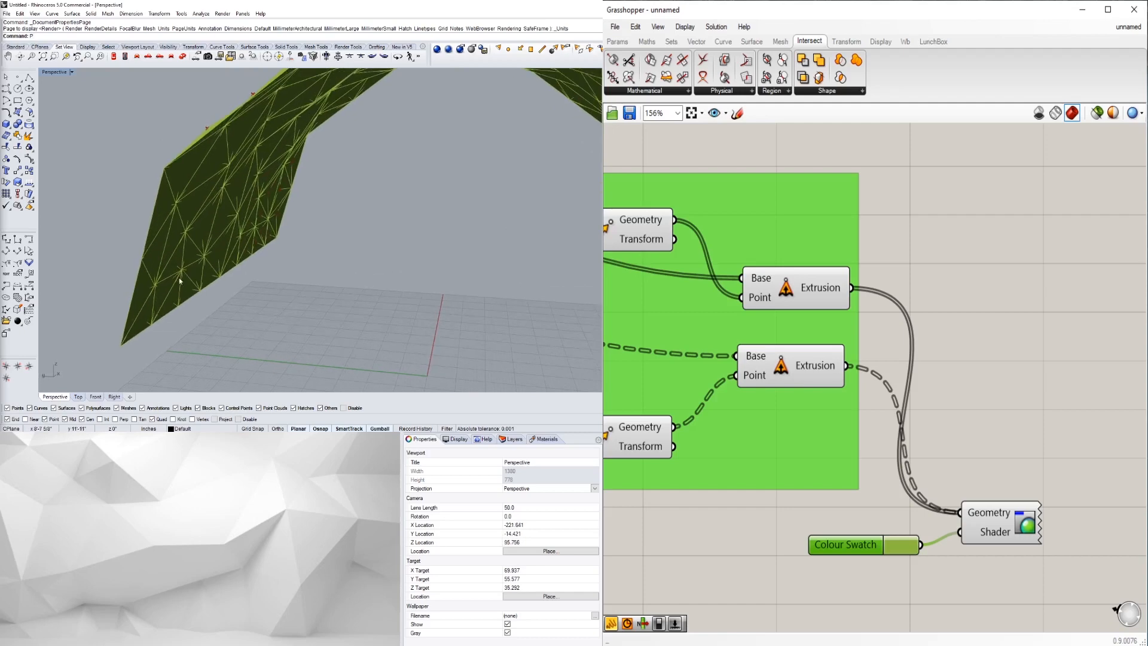
pyautogui.scroll(-6, 159, 317)
# - Orbit around the arch to inspect the green vault from low, high and frontal views
pyautogui.moveTo(159, 317); pyautogui.dragTo(298, 168, button='right')
pyautogui.moveTo(439, 214); pyautogui.dragTo(257, 160, button='right')
pyautogui.moveTo(202, 287); pyautogui.dragTo(288, 260, button='right')
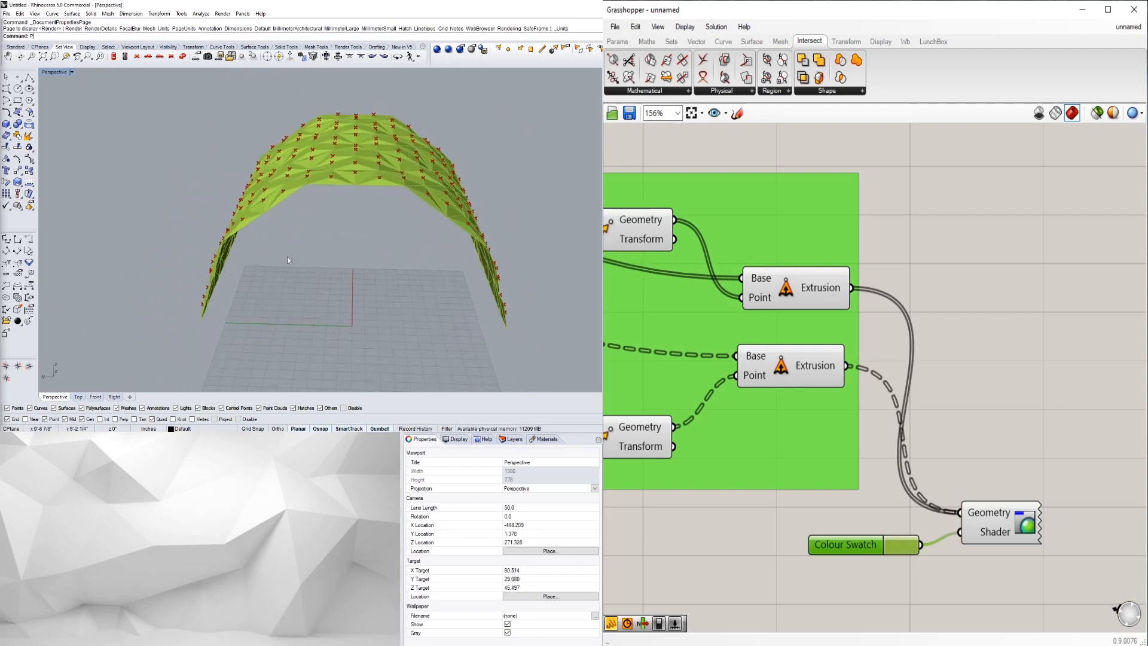
pyautogui.scroll(-2, 1052, 367)
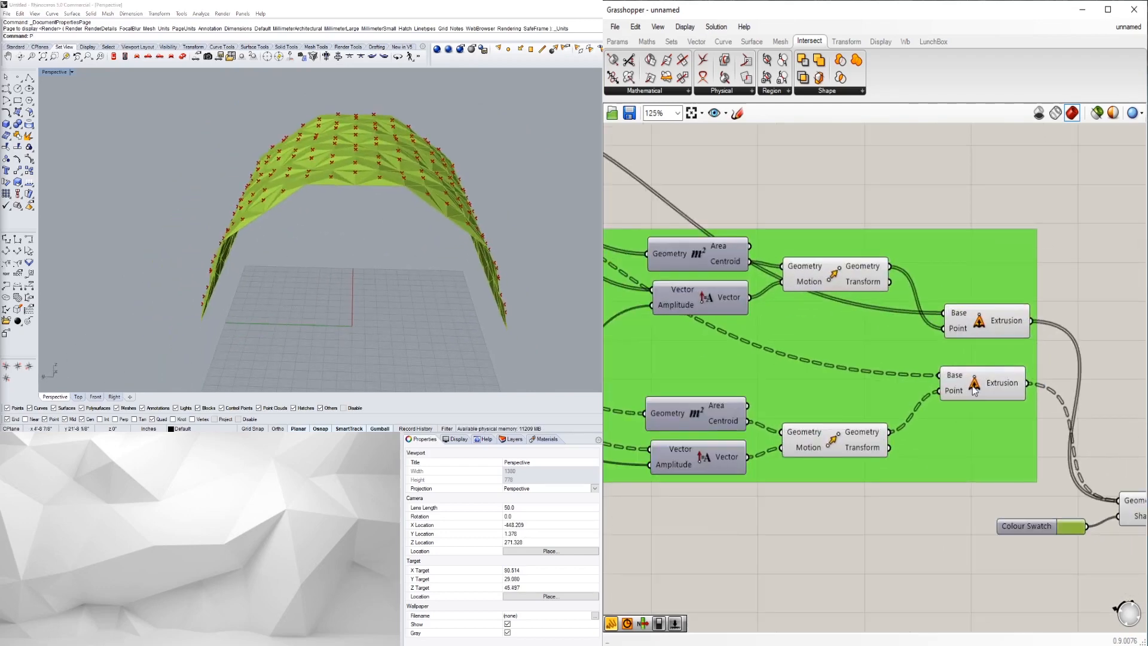
pyautogui.scroll(-4, 920, 543)
pyautogui.moveTo(941, 504); pyautogui.dragTo(874, 371)
# - Re-enable the green extrusion group's components to restore the faceted shell
pyautogui.middleClick(897, 373)
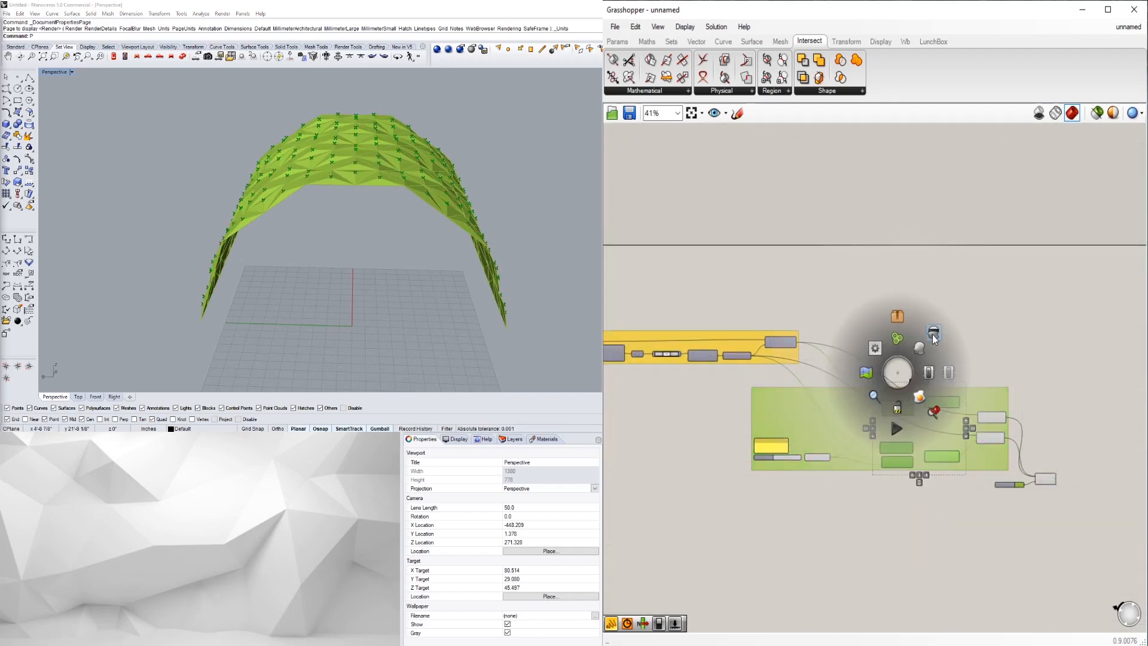
pyautogui.click(934, 335)
pyautogui.moveTo(355, 250); pyautogui.dragTo(246, 300, button='right')
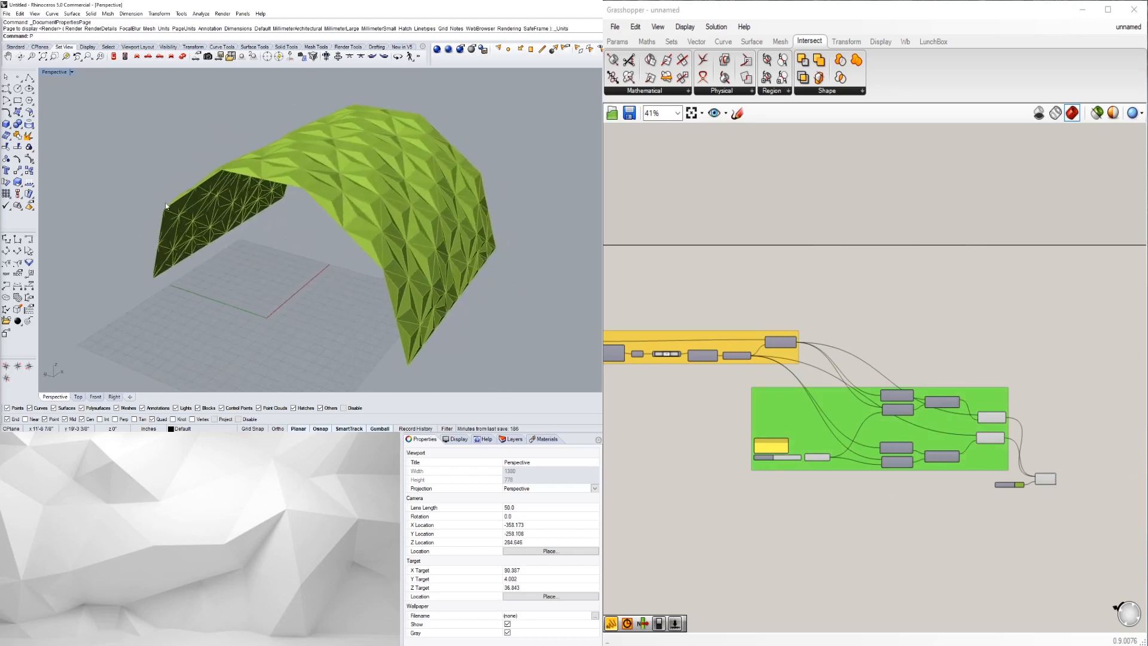
pyautogui.moveTo(263, 302); pyautogui.dragTo(250, 296, button='right')
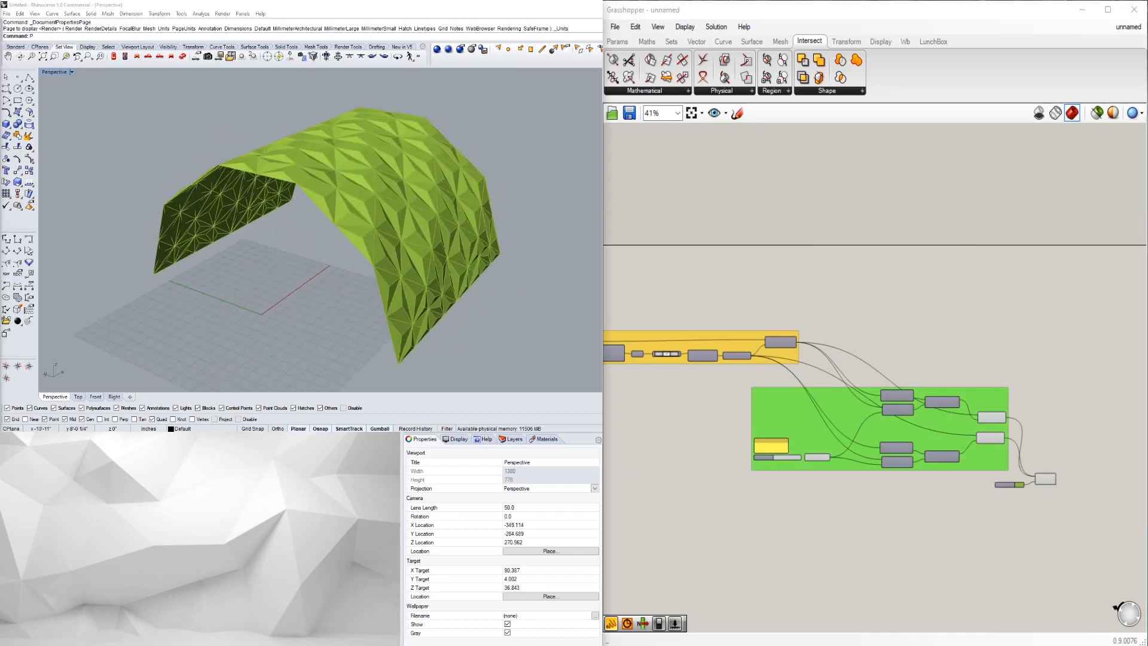
# - Raise the STRUCTURE LENGTH slider from 208 to 335 to lengthen the vault
pyautogui.moveTo(756, 510); pyautogui.dragTo(981, 477, button='right')
pyautogui.moveTo(727, 412); pyautogui.dragTo(964, 499, button='right')
pyautogui.scroll(5, 828, 349)
pyautogui.scroll(4, 823, 350)
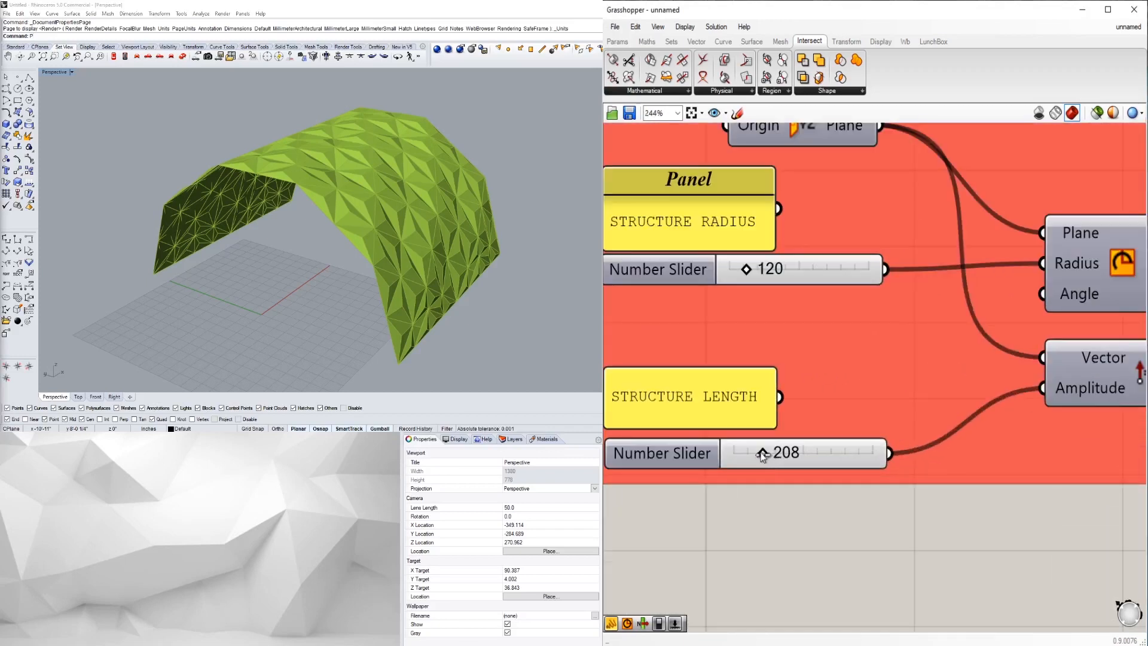
pyautogui.moveTo(777, 456); pyautogui.dragTo(780, 453)
pyautogui.moveTo(522, 252); pyautogui.dragTo(367, 264, button='right')
# - Set the STRUCTURE LENGTH slider to 300 and view the shortened vault
pyautogui.doubleClick(818, 451)
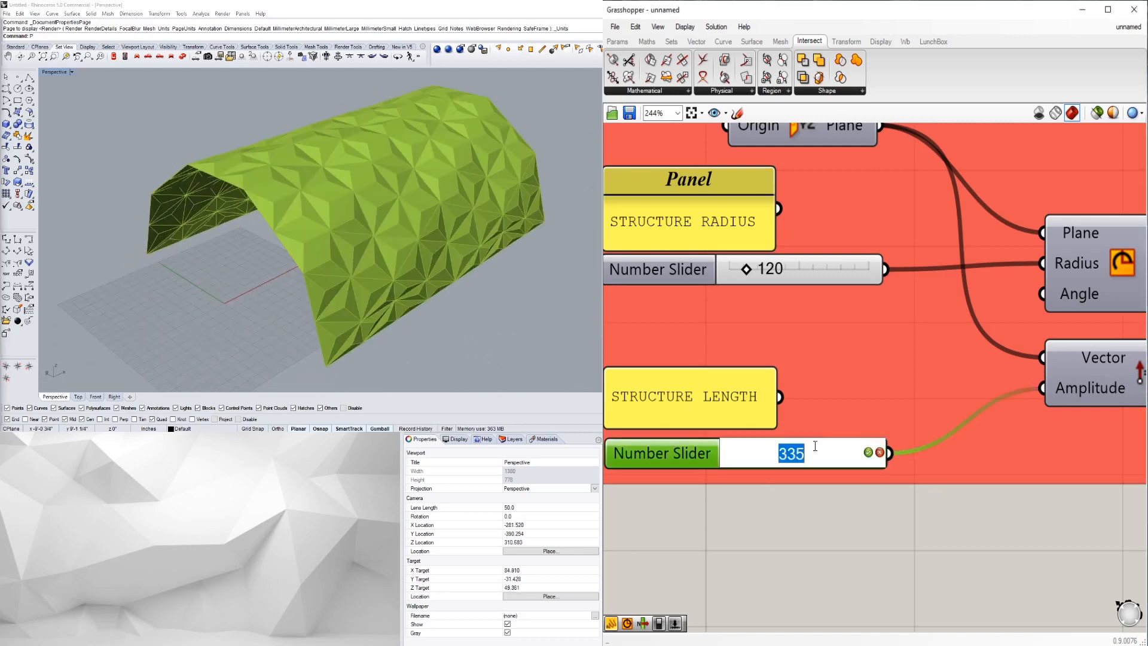
pyautogui.write('300')
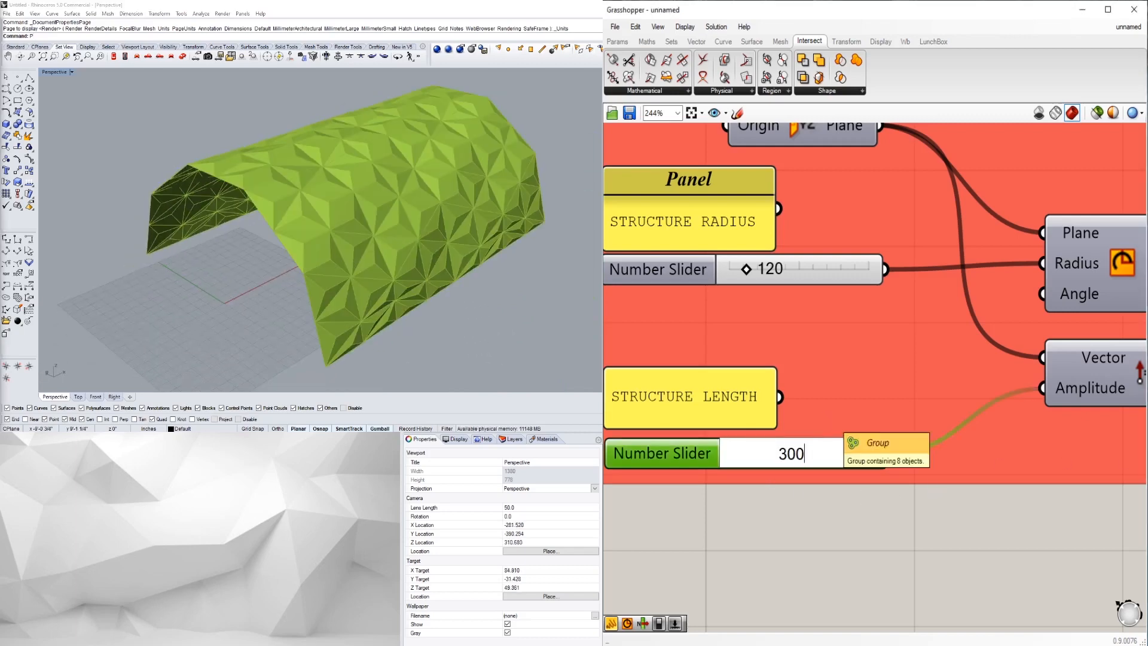
pyautogui.press('Return')
pyautogui.moveTo(287, 317); pyautogui.dragTo(159, 210, button='right')
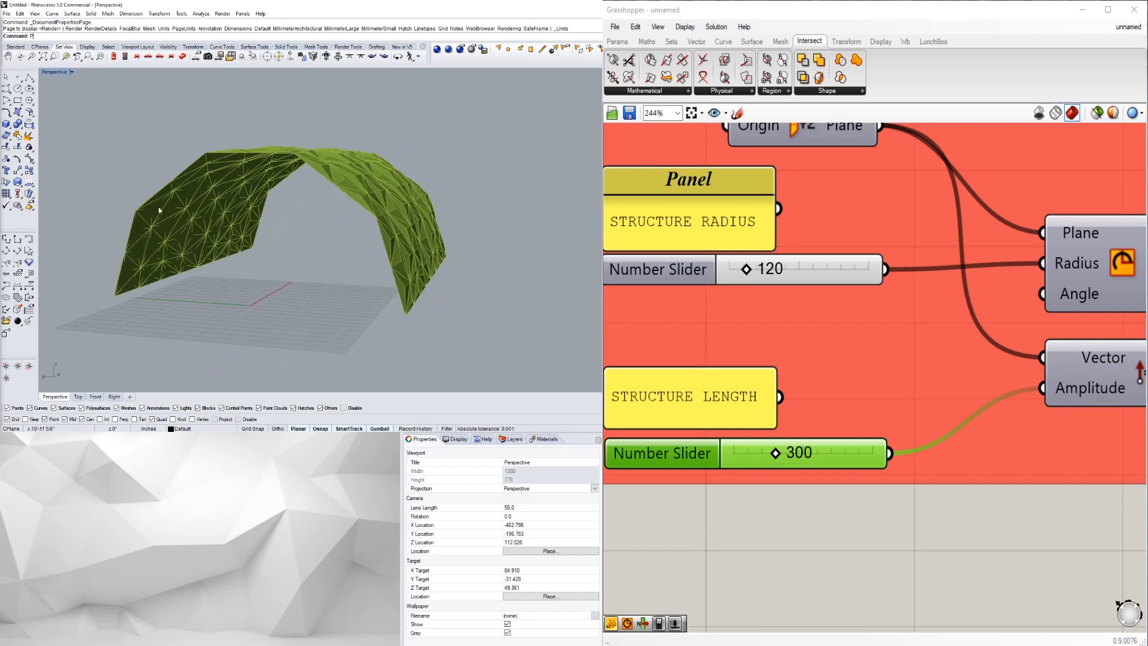
# - Pan to the yellow subdivisions group and select its Boundary Surfaces component
pyautogui.scroll(-3, 1055, 513)
pyautogui.scroll(-2, 1109, 533)
pyautogui.moveTo(1108, 531); pyautogui.dragTo(530, 306, button='right')
pyautogui.moveTo(1130, 395); pyautogui.dragTo(894, 323, button='right')
pyautogui.scroll(-1, 894, 323)
pyautogui.moveTo(784, 337); pyautogui.dragTo(969, 322, button='right')
pyautogui.moveTo(755, 334); pyautogui.dragTo(854, 382, button='right')
pyautogui.scroll(2, 919, 324)
pyautogui.click(941, 322)
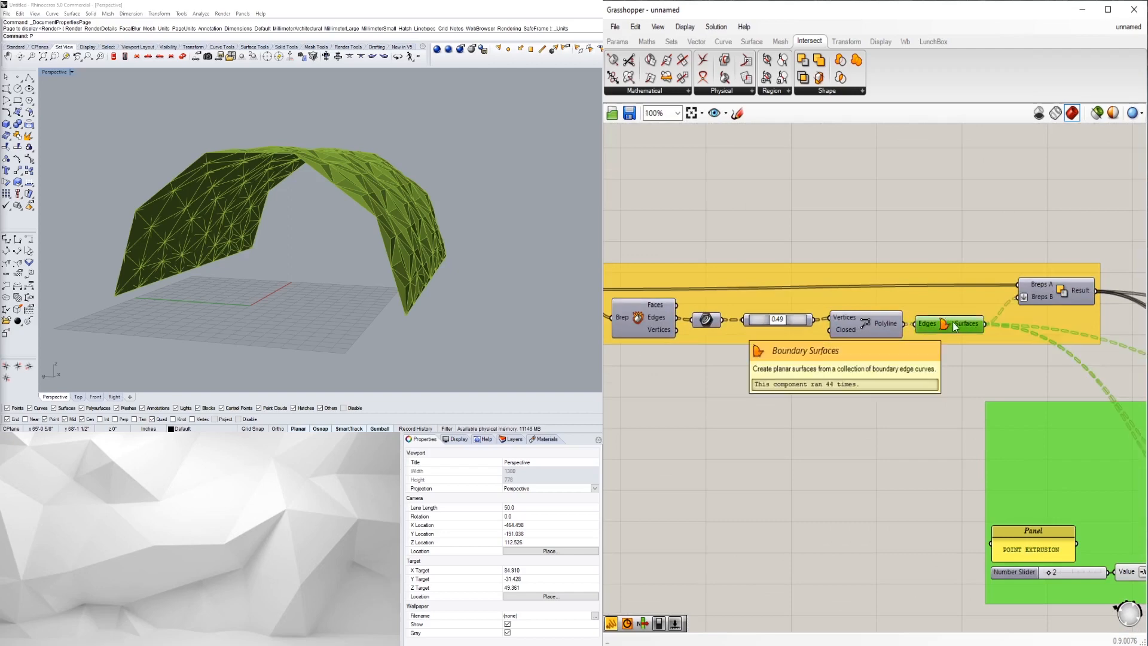
# - Turn on the Boundary Surfaces preview and orbit the arch to check the surfaces
pyautogui.rightClick(953, 326)
pyautogui.click(955, 352)
pyautogui.moveTo(277, 174)
pyautogui.mouseDown(button='right')
pyautogui.moveTo(239, 249)
pyautogui.moveTo(216, 186)
pyautogui.moveTo(254, 171)
pyautogui.mouseUp(button='right')
pyautogui.moveTo(685, 350); pyautogui.dragTo(833, 315, button='right')
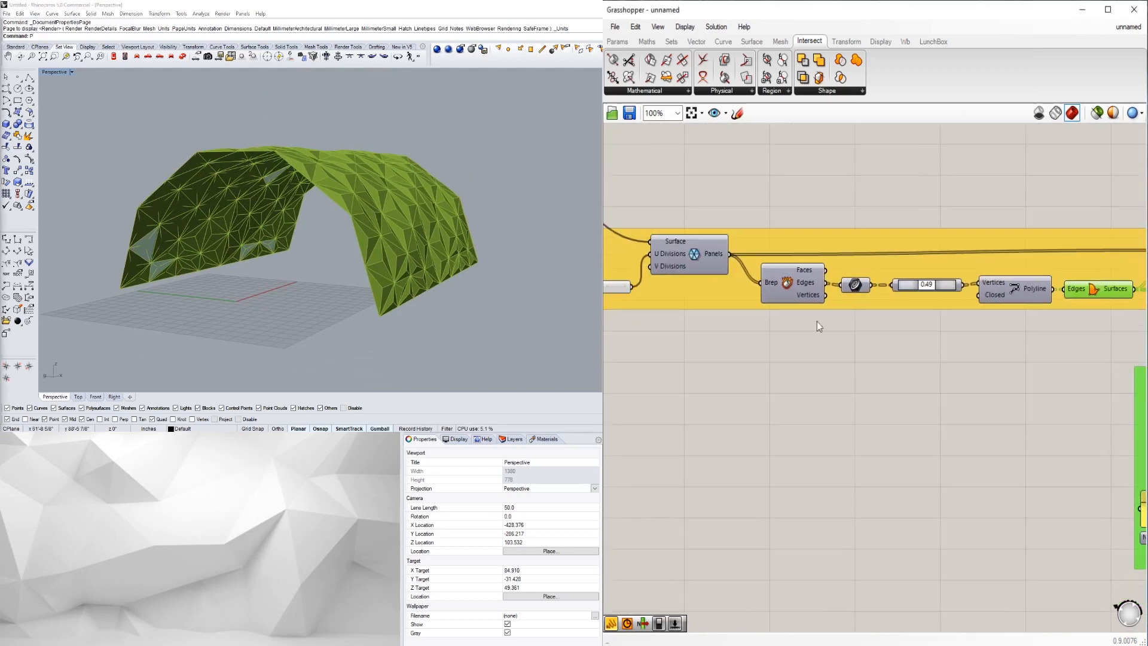
pyautogui.moveTo(873, 355); pyautogui.dragTo(785, 403, button='right')
pyautogui.click(785, 403)
pyautogui.moveTo(939, 407); pyautogui.dragTo(785, 421, button='right')
# - Hide the Solid Difference and Boundary Surfaces previews
pyautogui.rightClick(964, 318)
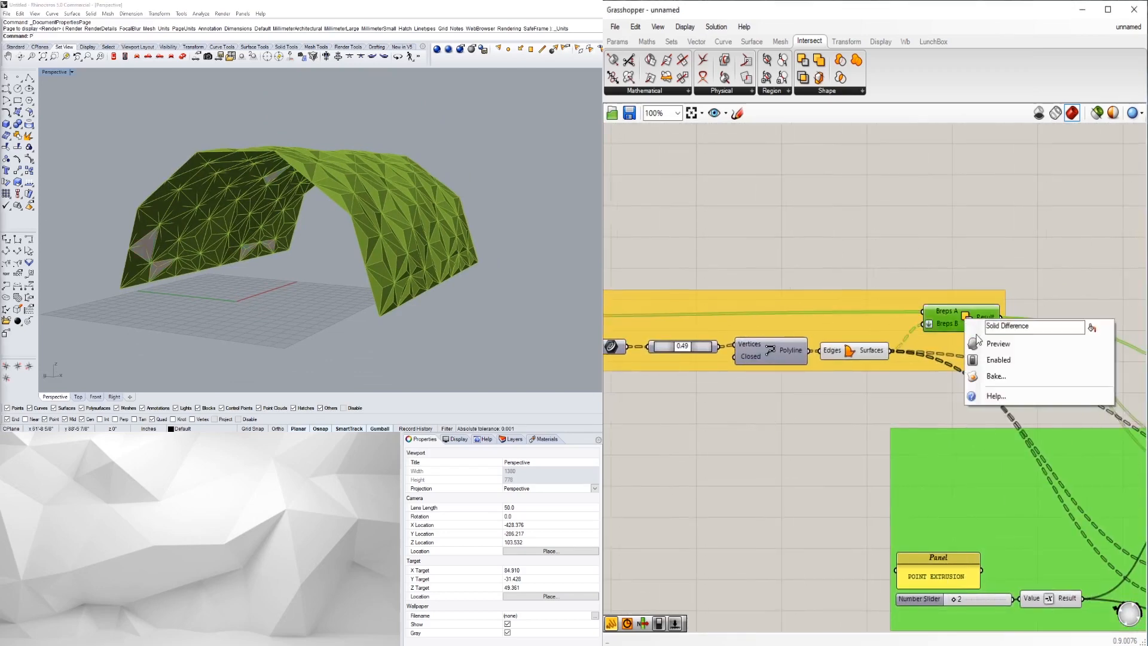
pyautogui.click(963, 346)
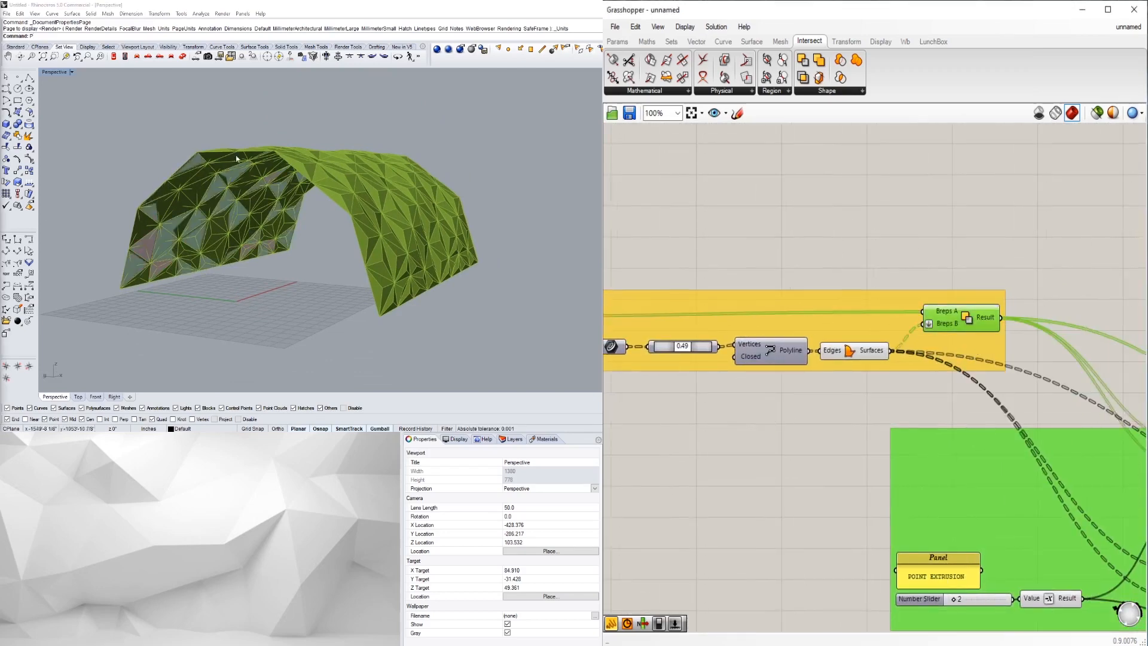
pyautogui.rightClick(972, 320)
pyautogui.click(981, 345)
pyautogui.rightClick(861, 354)
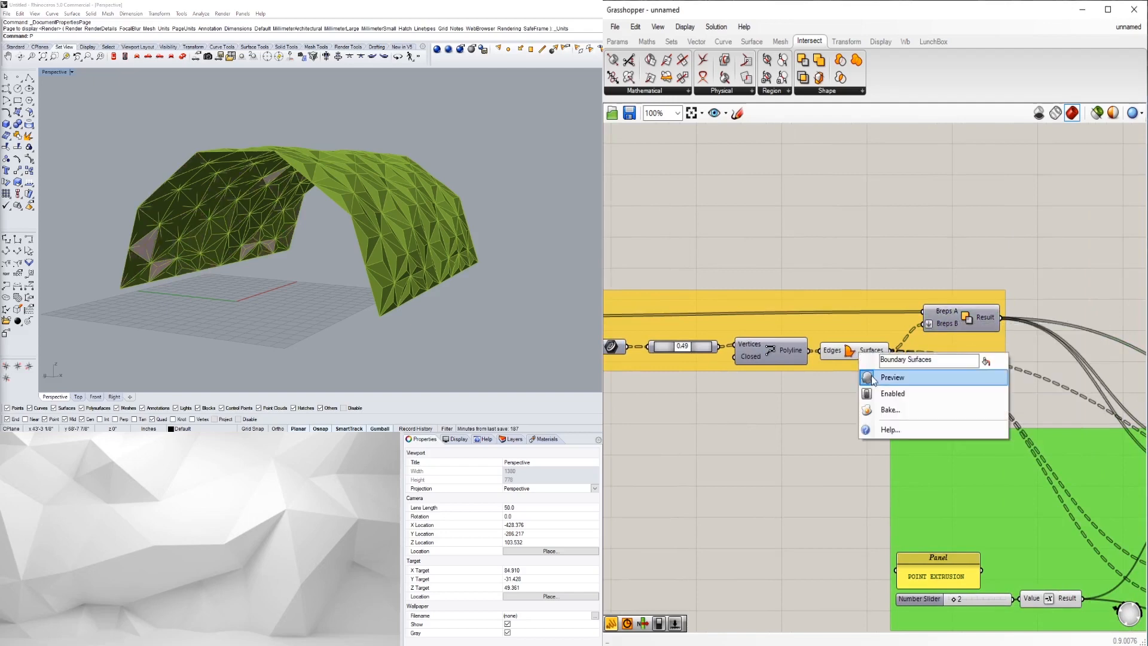
pyautogui.click(886, 375)
# - Search for 'BREP' components on an empty area of the canvas
pyautogui.moveTo(1064, 248); pyautogui.dragTo(946, 318, button='right')
pyautogui.doubleClick(955, 301)
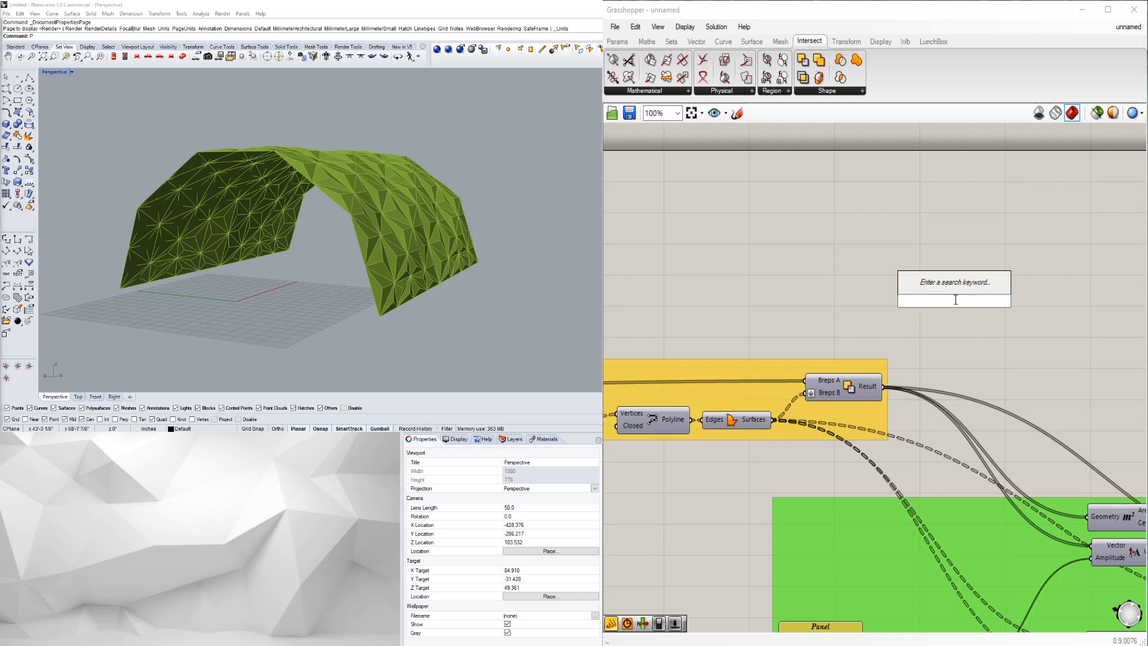
pyautogui.write('BREP')
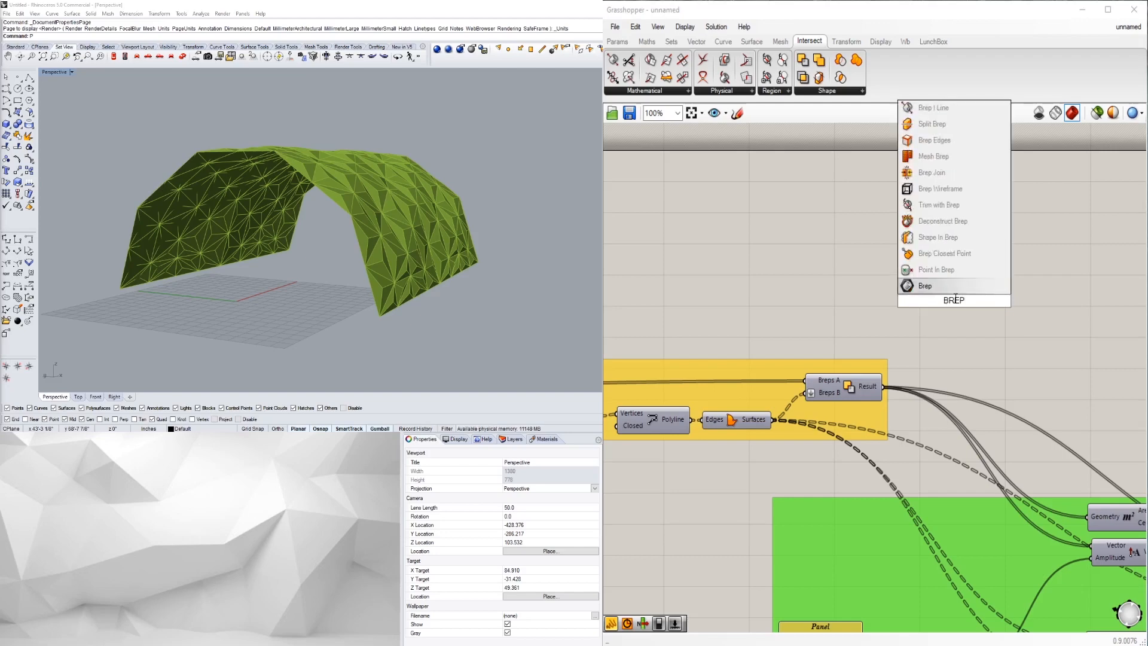
# - Add a Brep Join component and bring the extrusion group into view
pyautogui.click(932, 173)
pyautogui.moveTo(98, 226); pyautogui.dragTo(55, 248, button='right')
pyautogui.scroll(-5, 921, 394)
pyautogui.scroll(3, 1067, 481)
pyautogui.moveTo(1067, 481); pyautogui.dragTo(854, 455, button='right')
pyautogui.scroll(2, 853, 458)
# - Turn off preview of the extrusions, colour swatch and shader preview components
pyautogui.moveTo(987, 546); pyautogui.dragTo(836, 356)
pyautogui.middleClick(866, 370)
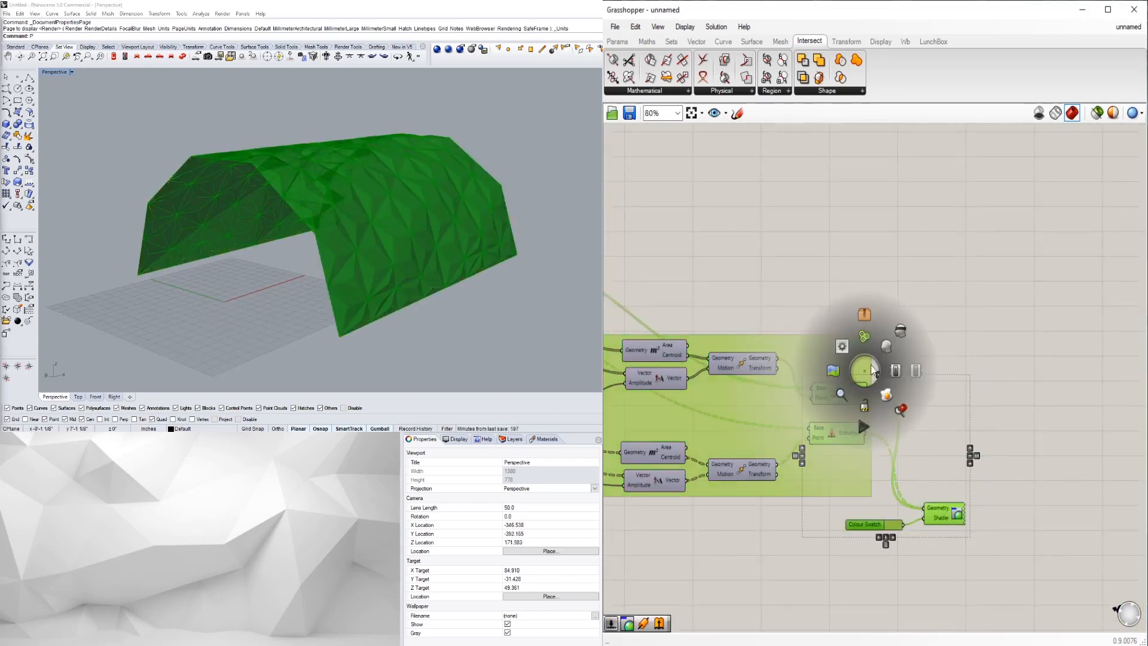
pyautogui.click(891, 345)
pyautogui.scroll(-4, 901, 281)
pyautogui.scroll(4, 816, 363)
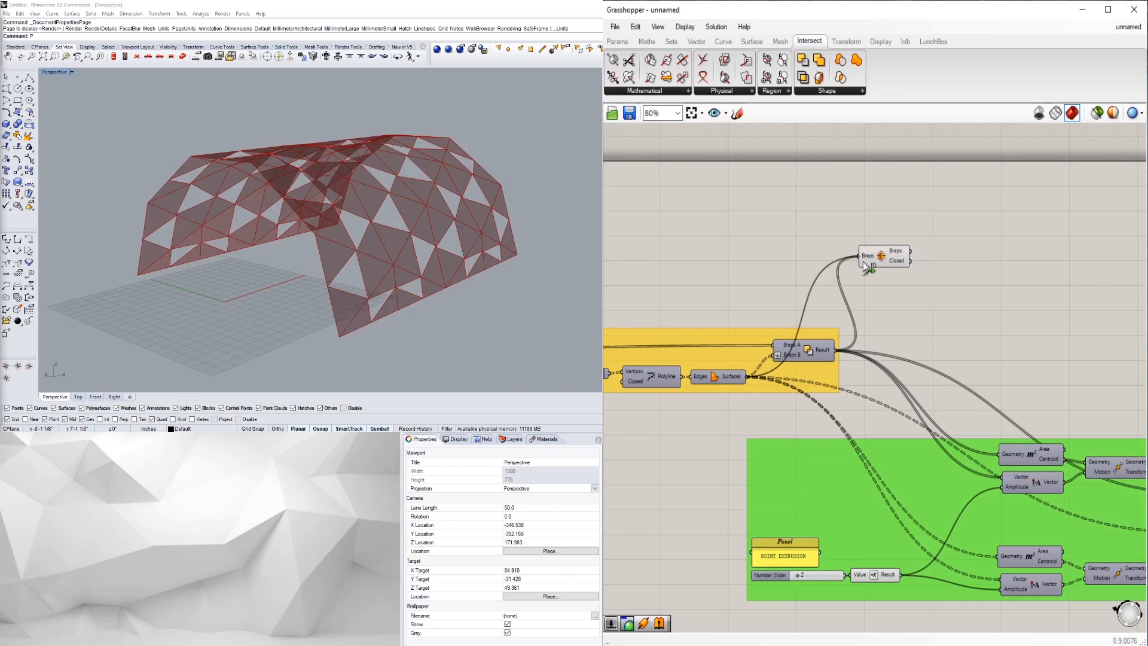
# - Place Brep Join beside the Solid Difference output and flatten its Breps input
pyautogui.moveTo(876, 258); pyautogui.dragTo(895, 274)
pyautogui.click(913, 289)
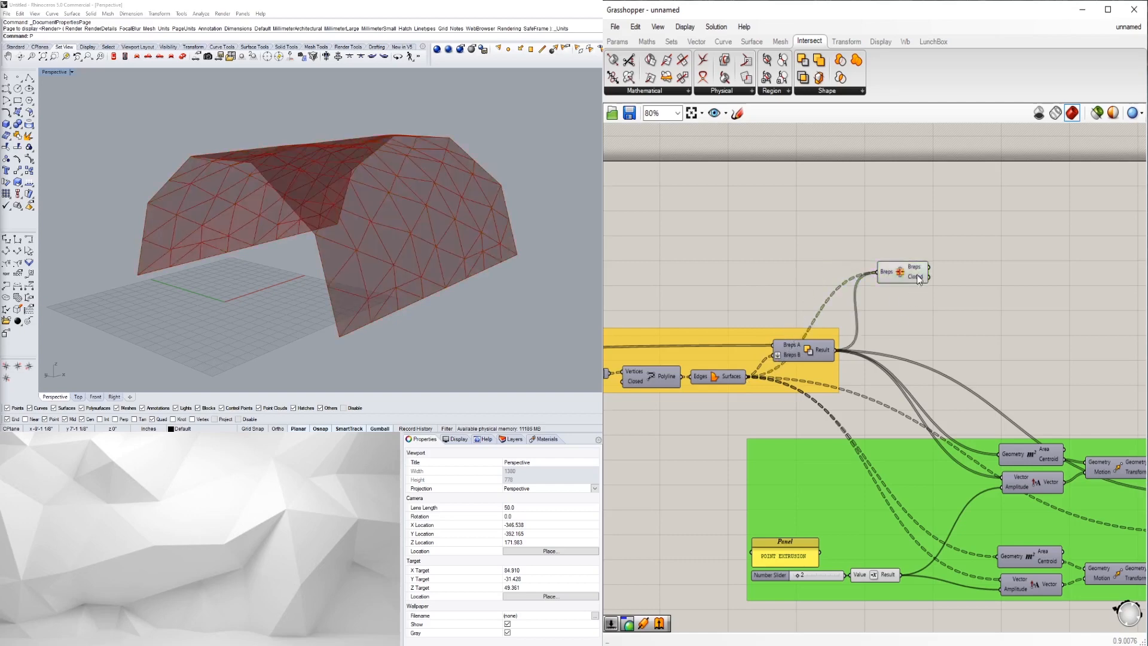
pyautogui.scroll(4, 916, 280)
pyautogui.moveTo(919, 266)
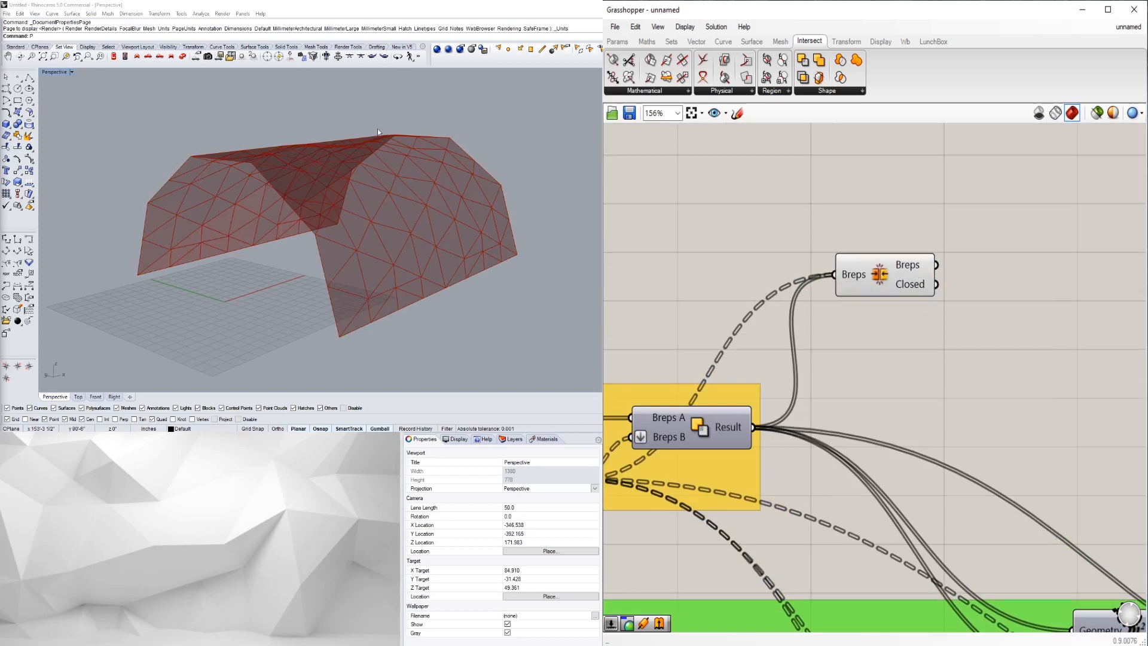
pyautogui.rightClick(854, 279)
pyautogui.click(919, 382)
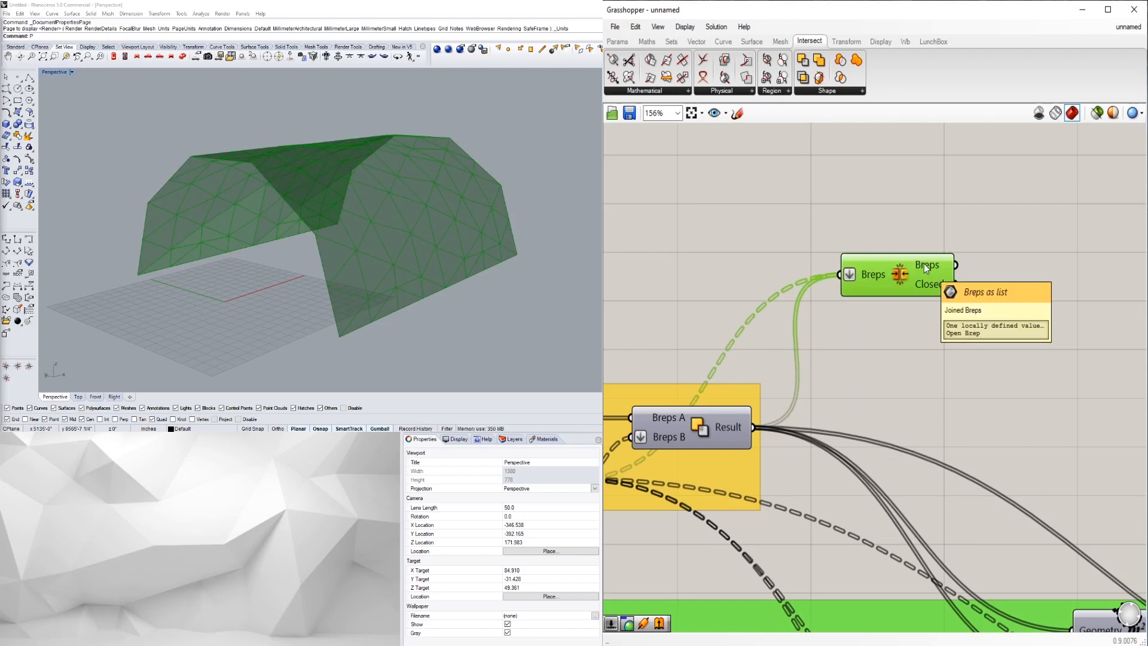
pyautogui.click(798, 220)
# - Orbit around the joined vault and open the component search on free canvas
pyautogui.moveTo(377, 194); pyautogui.dragTo(254, 249, button='right')
pyautogui.scroll(-1, 992, 355)
pyautogui.moveTo(991, 295); pyautogui.dragTo(928, 339, button='right')
pyautogui.scroll(2, 894, 301)
pyautogui.scroll(-2, 941, 308)
pyautogui.doubleClick(941, 326)
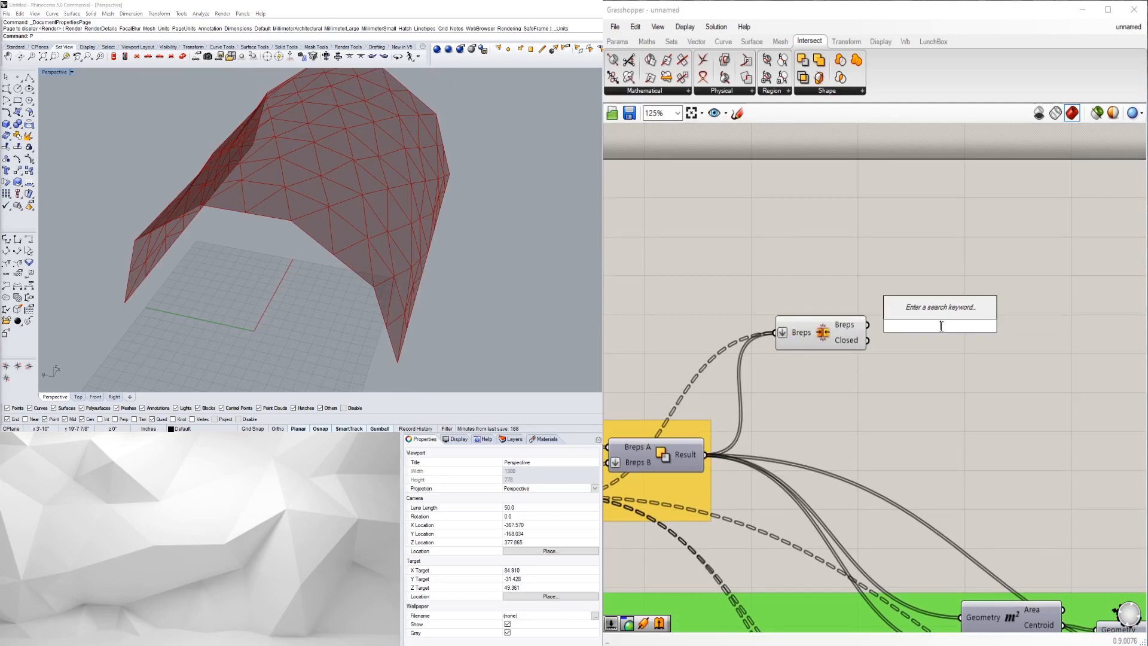
# - Place a Brep Edges component and wire the joined brep from Brep Join into it
pyautogui.write('DEC')
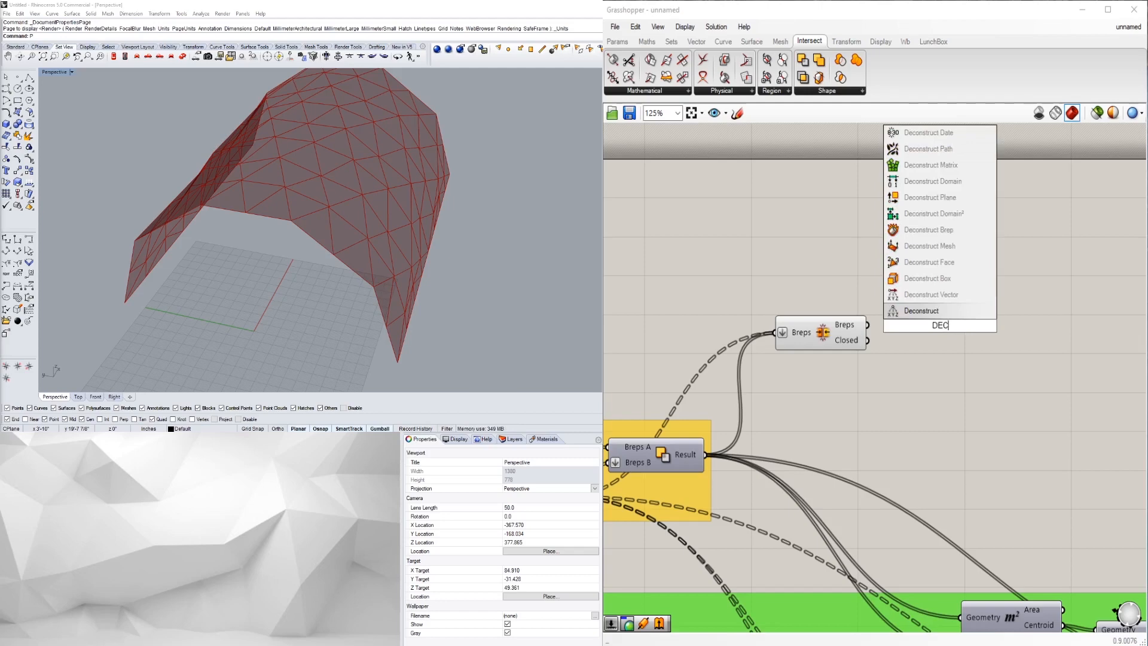
pyautogui.click(937, 233)
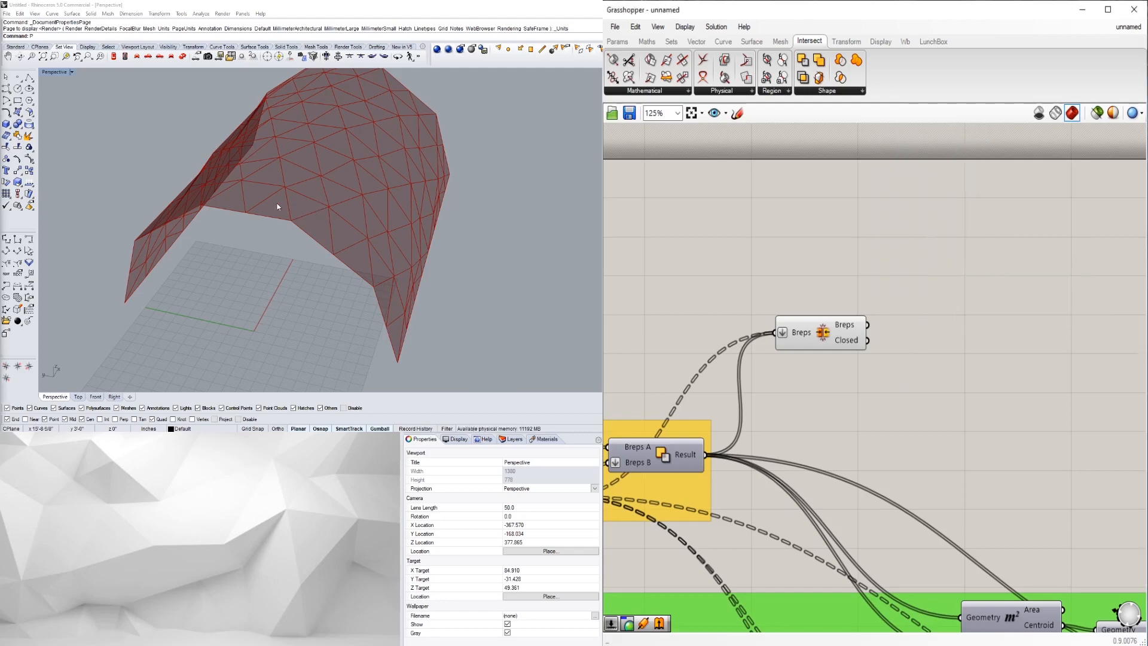
pyautogui.doubleClick(996, 338)
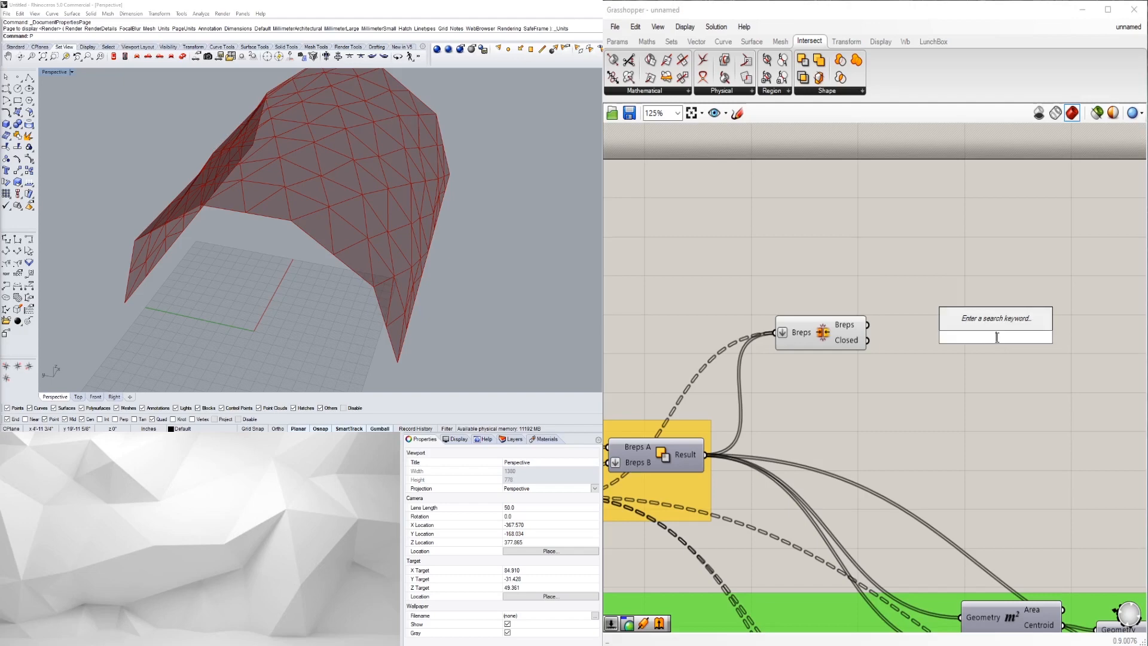
pyautogui.write('BREP')
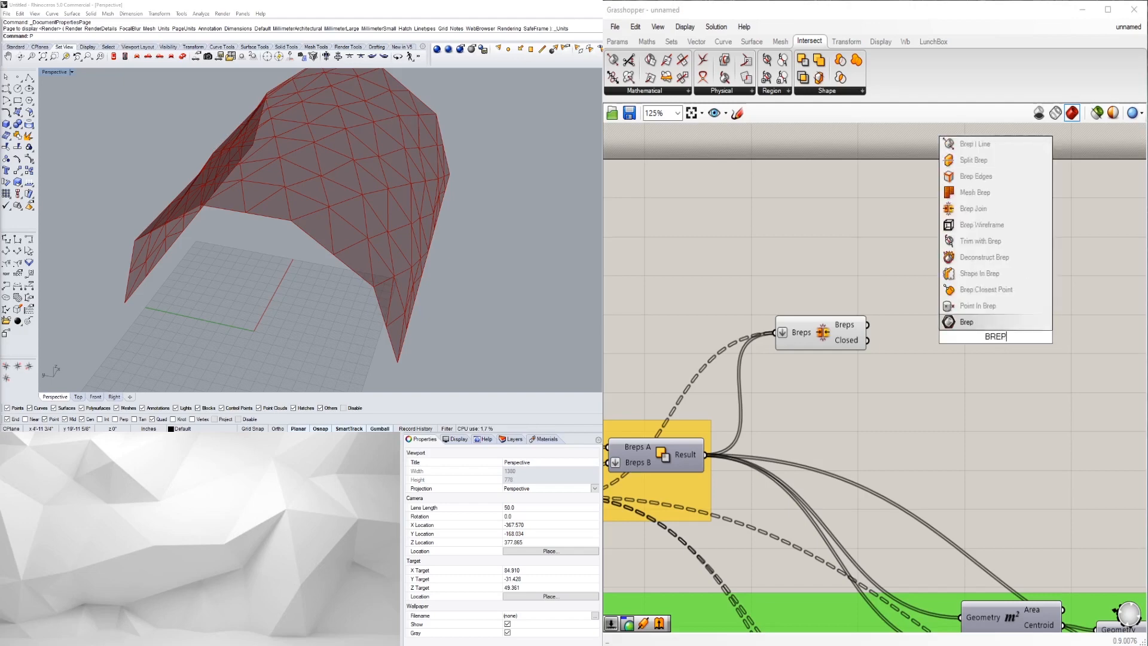
pyautogui.click(980, 177)
pyautogui.moveTo(990, 335); pyautogui.dragTo(981, 297)
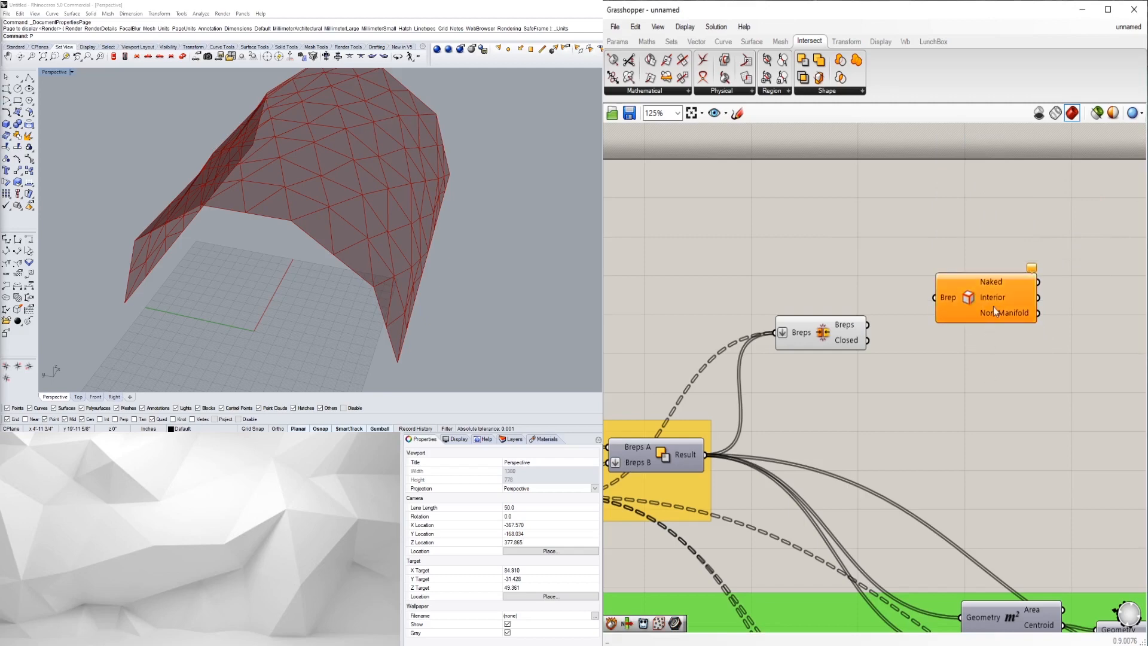
pyautogui.moveTo(1003, 372); pyautogui.dragTo(999, 374, button='right')
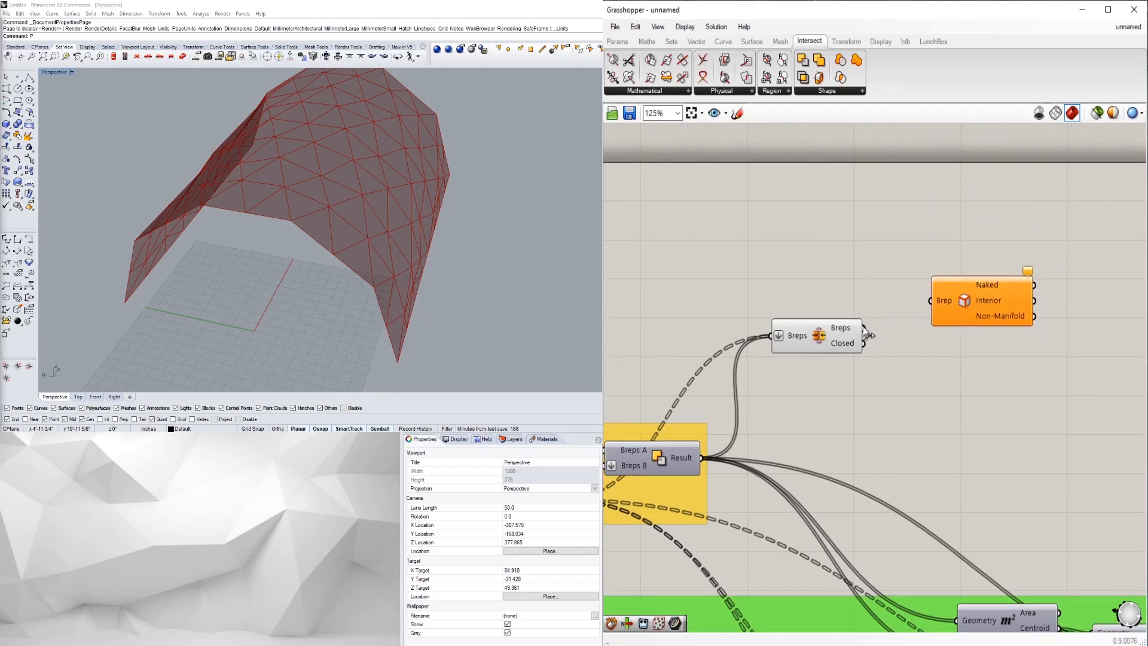
pyautogui.moveTo(862, 330); pyautogui.dragTo(931, 304)
pyautogui.moveTo(1001, 358); pyautogui.dragTo(966, 375, button='right')
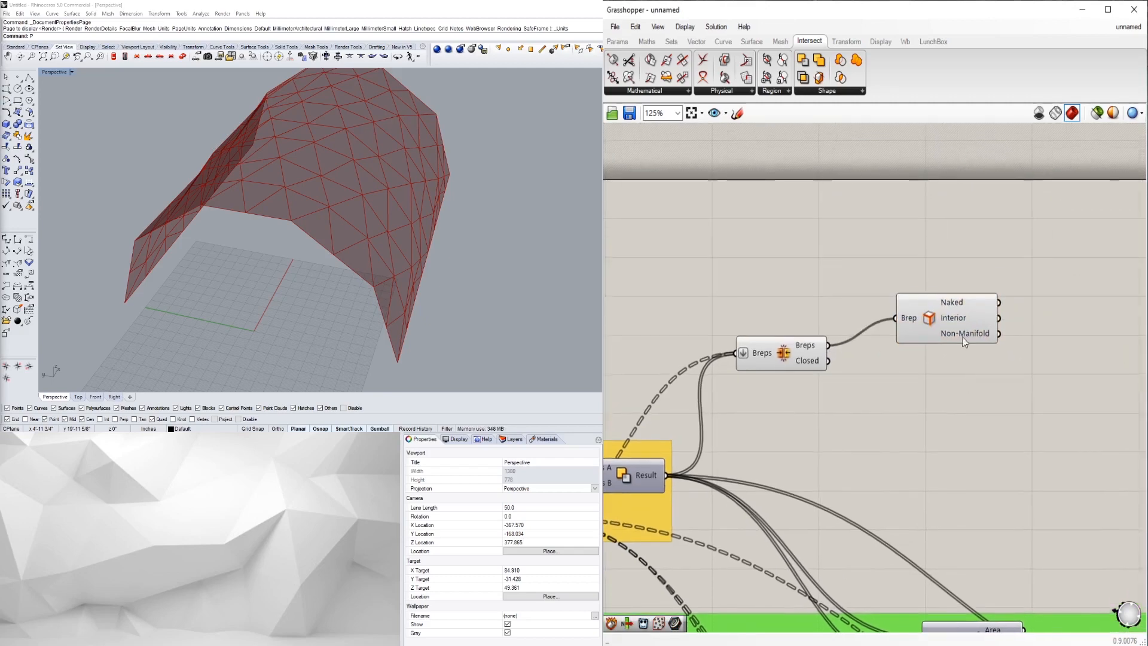
# - Preview the Brep Edges output, then search for 'pIPE'
pyautogui.click(968, 340)
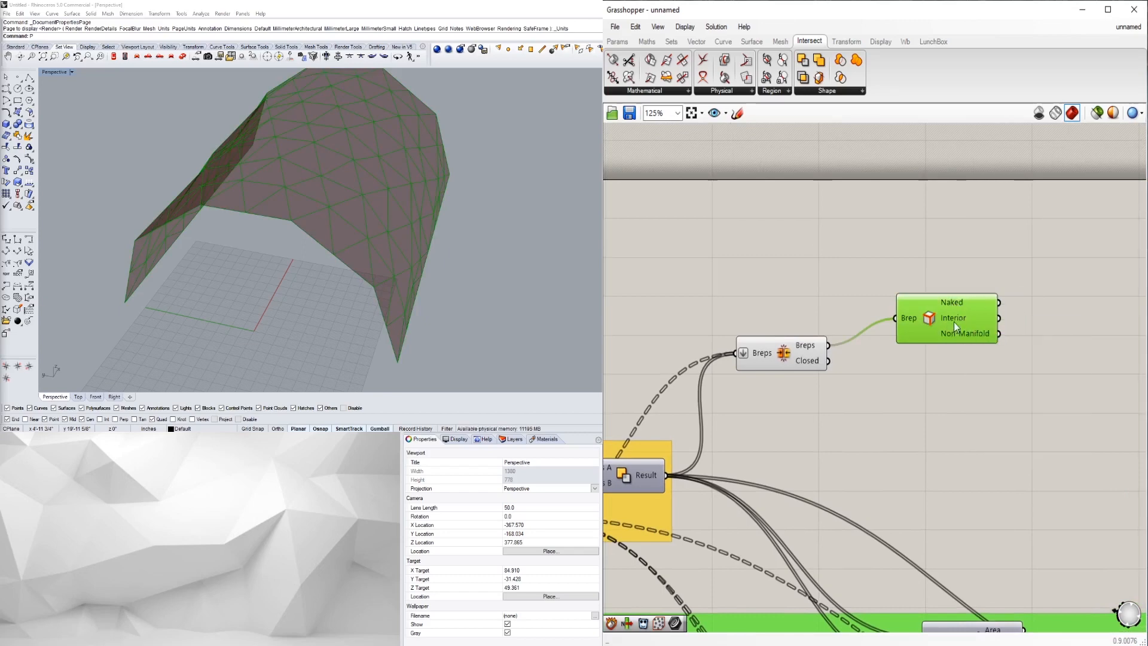
pyautogui.moveTo(948, 311); pyautogui.dragTo(933, 311)
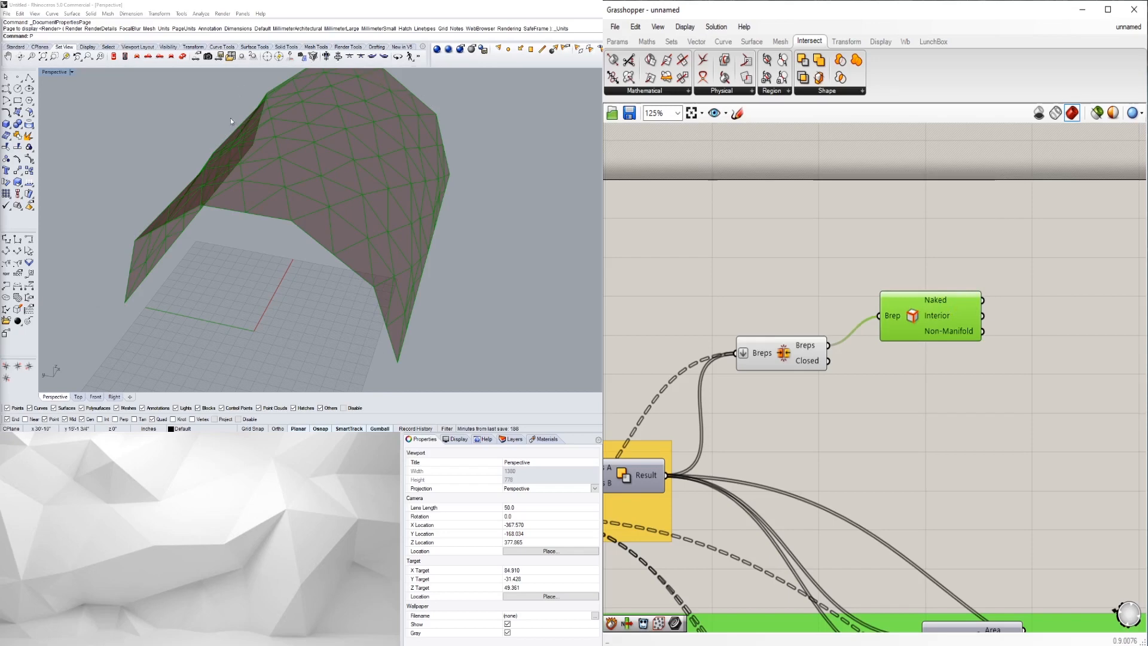
pyautogui.click(946, 353)
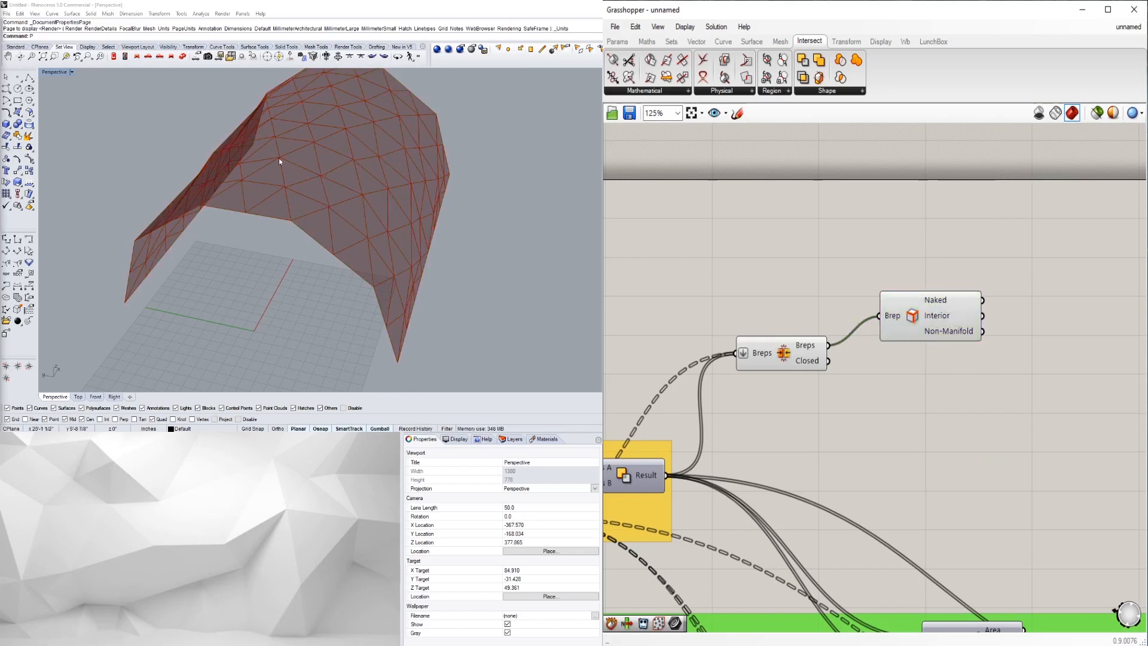
pyautogui.moveTo(929, 348); pyautogui.dragTo(913, 359, button='right')
pyautogui.click(899, 347)
pyautogui.click(1044, 434)
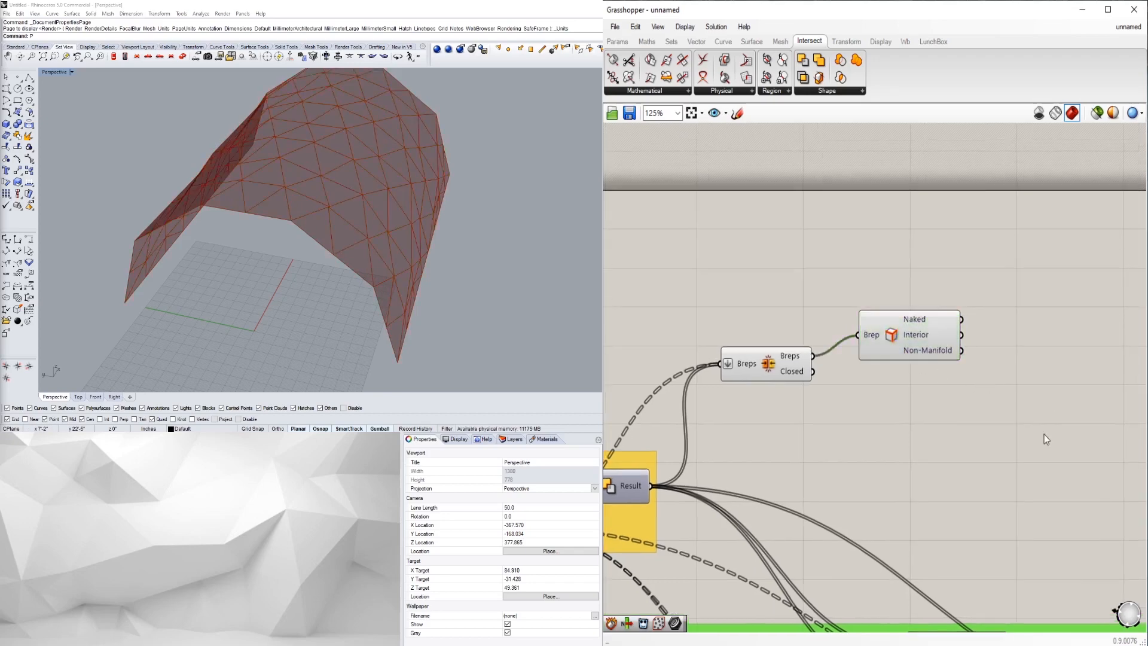
pyautogui.click(932, 323)
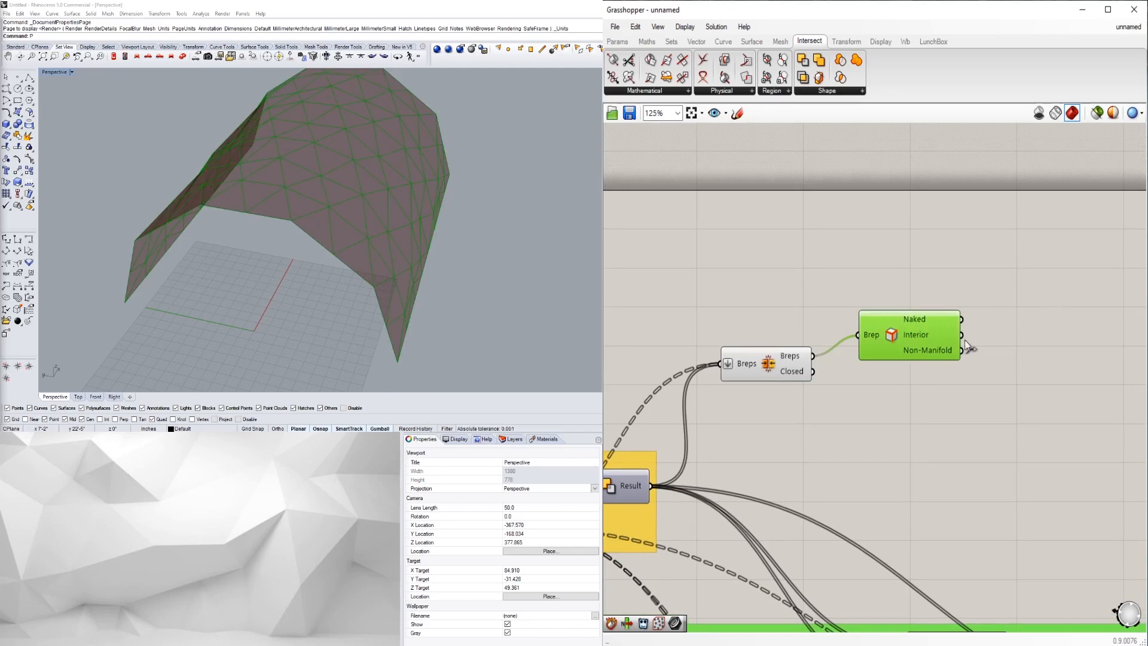
pyautogui.doubleClick(1008, 311)
pyautogui.write('pIPE')
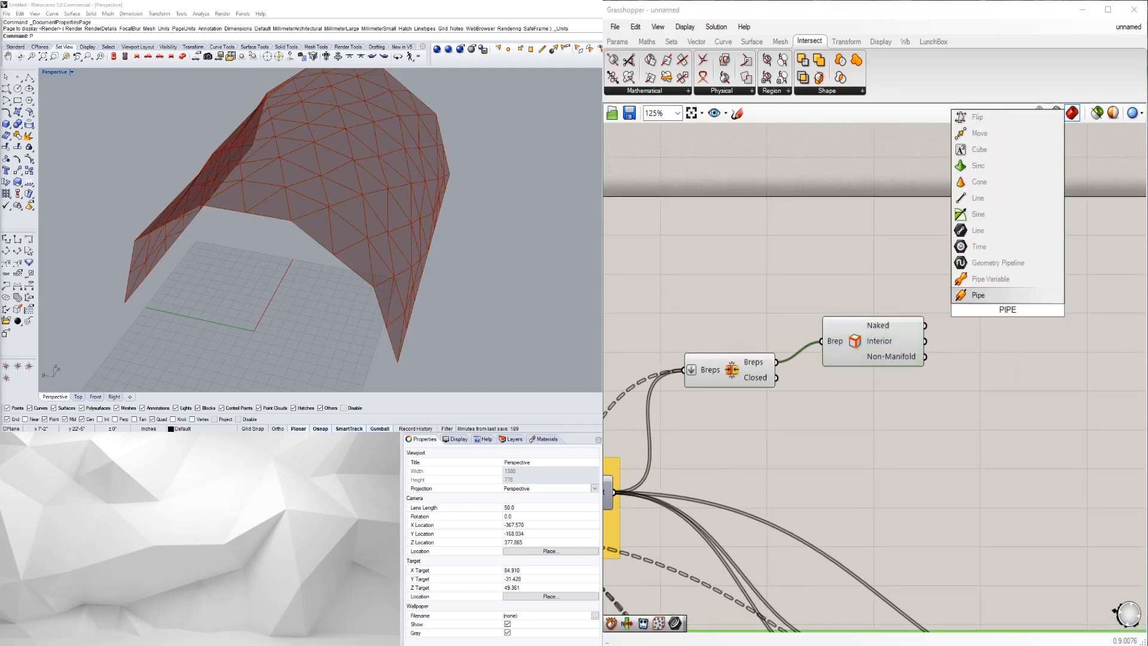
# - Place a Pipe component and change its Caps input option
pyautogui.click(994, 295)
pyautogui.click(1020, 350)
pyautogui.moveTo(1010, 307); pyautogui.dragTo(1042, 385)
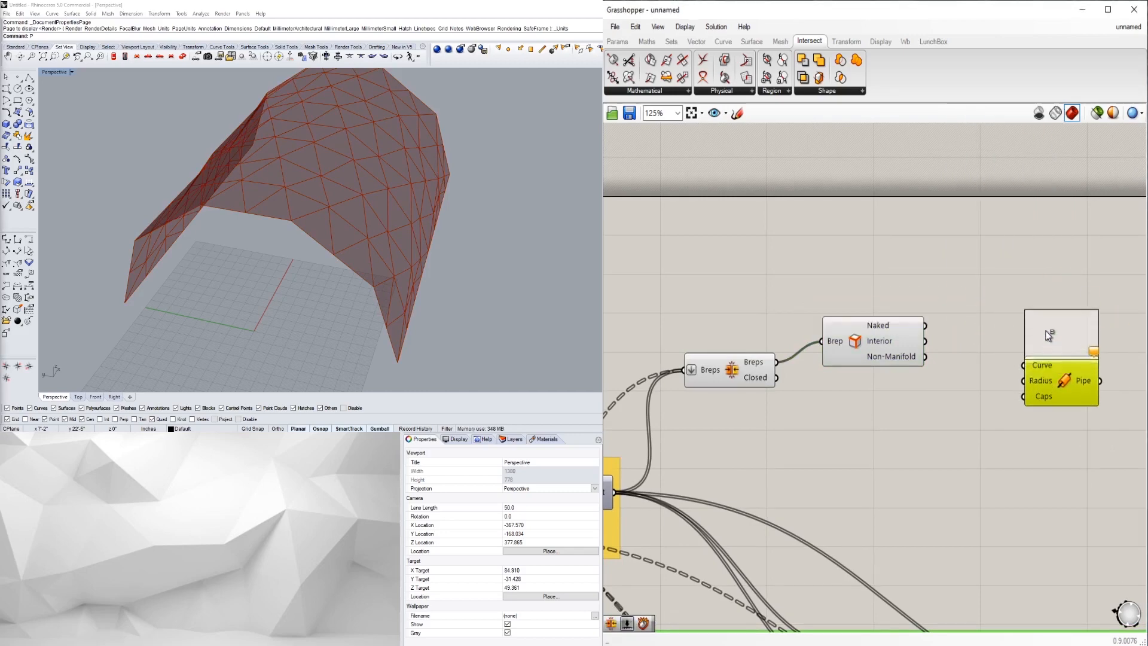
pyautogui.click(1046, 325)
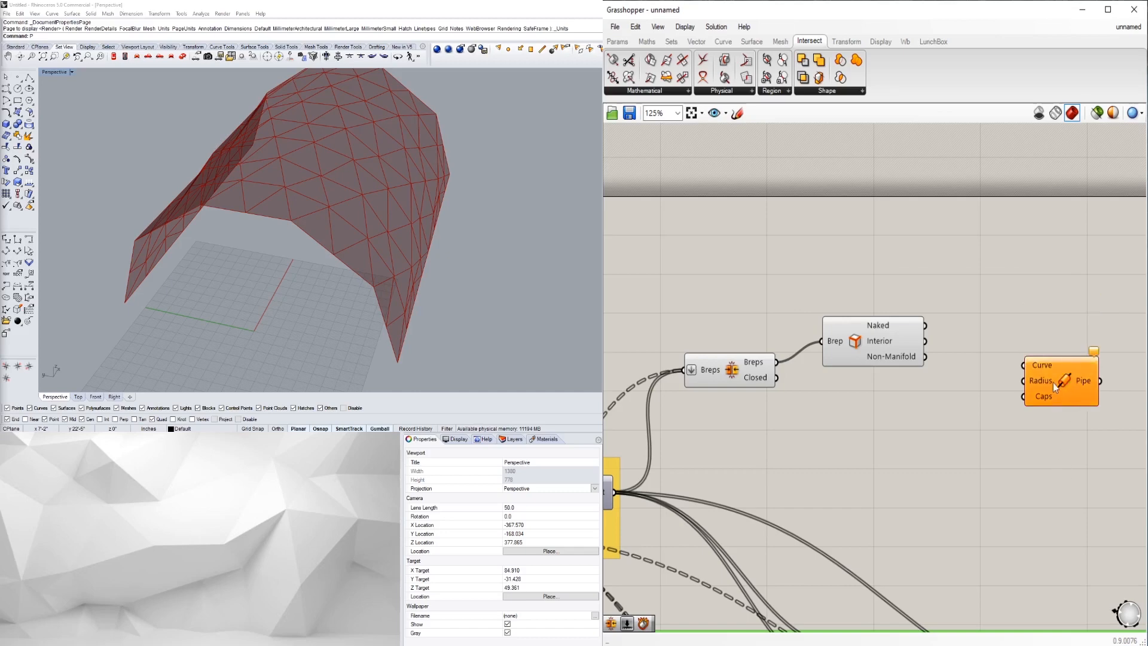
pyautogui.moveTo(1053, 385); pyautogui.dragTo(1046, 359)
pyautogui.rightClick(1038, 378)
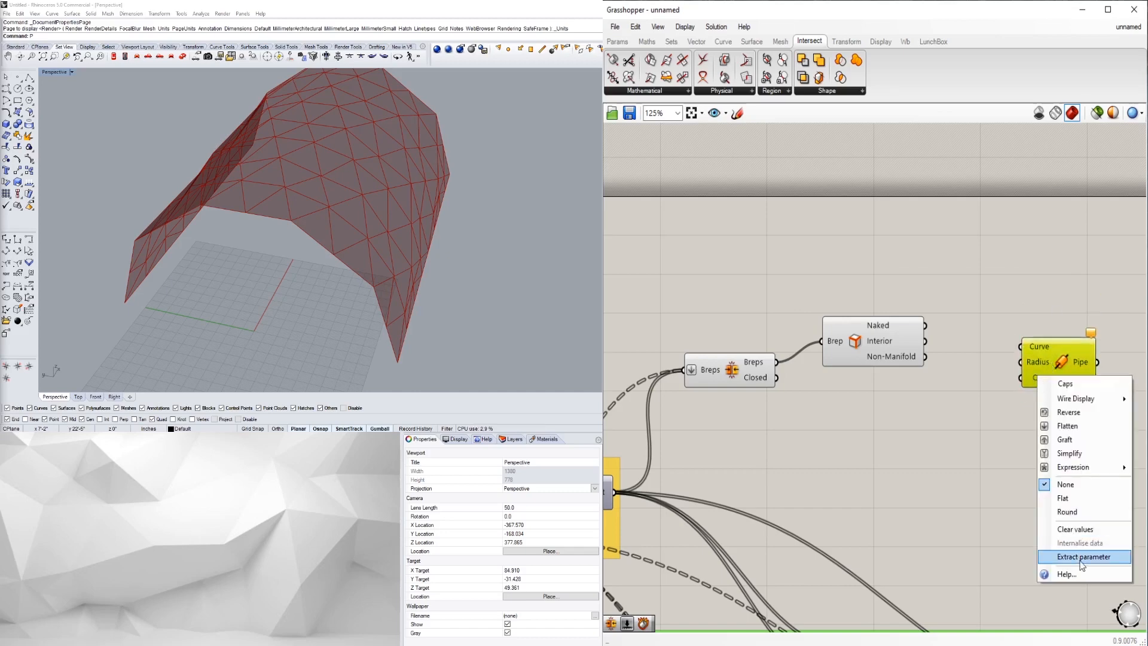
pyautogui.click(1052, 491)
# - Duplicate the Pipe and wire Naked edges to one copy, Interior edges to the other
pyautogui.moveTo(1044, 362); pyautogui.dragTo(1058, 407)
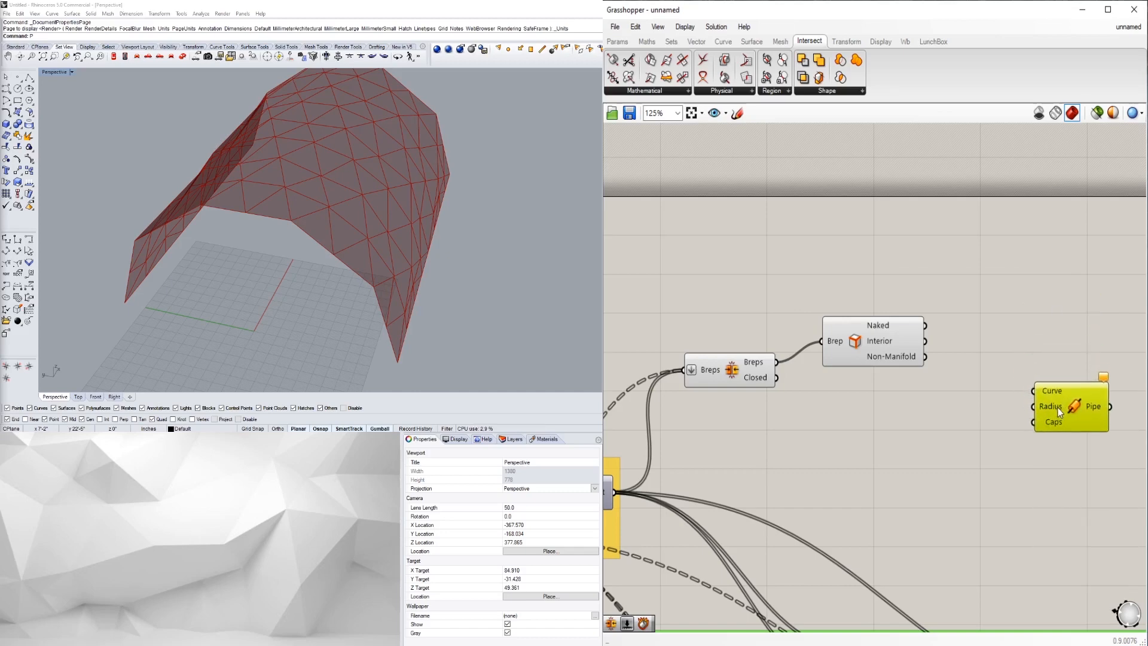
pyautogui.keyDown('alt'); pyautogui.moveTo(1061, 354); pyautogui.dragTo(1061, 354); pyautogui.keyUp('alt')
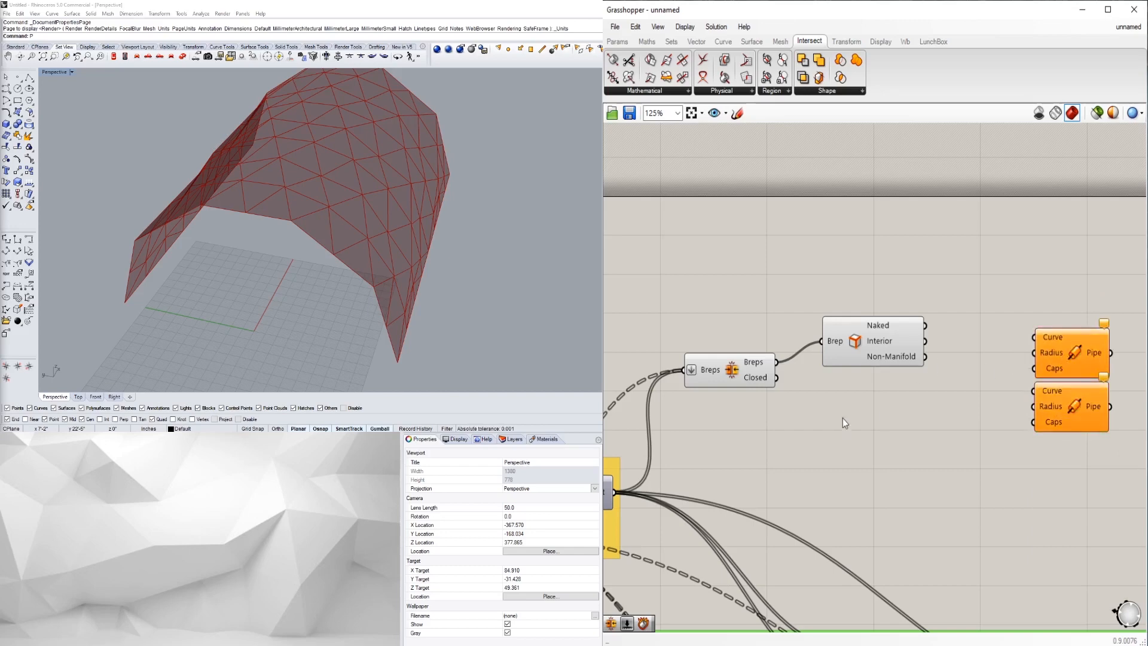
pyautogui.moveTo(925, 326); pyautogui.dragTo(1027, 336)
pyautogui.moveTo(925, 341); pyautogui.dragTo(1031, 397)
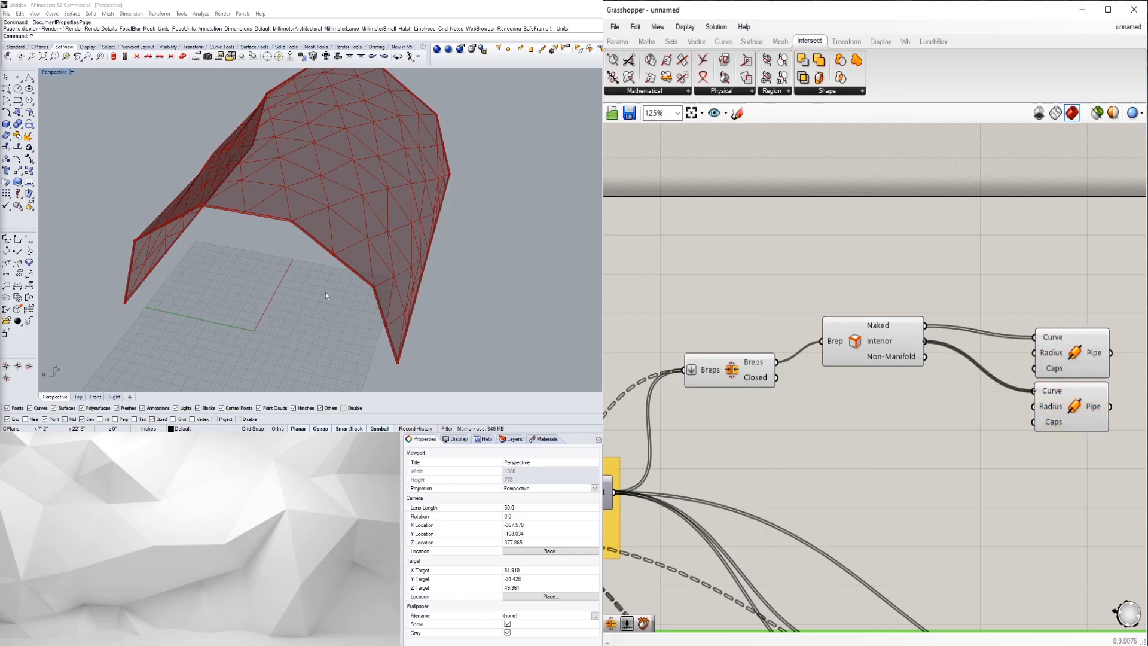
# - Orbit to inspect the piped frame and preview each Pipe component in turn
pyautogui.moveTo(344, 227); pyautogui.dragTo(347, 215, button='right')
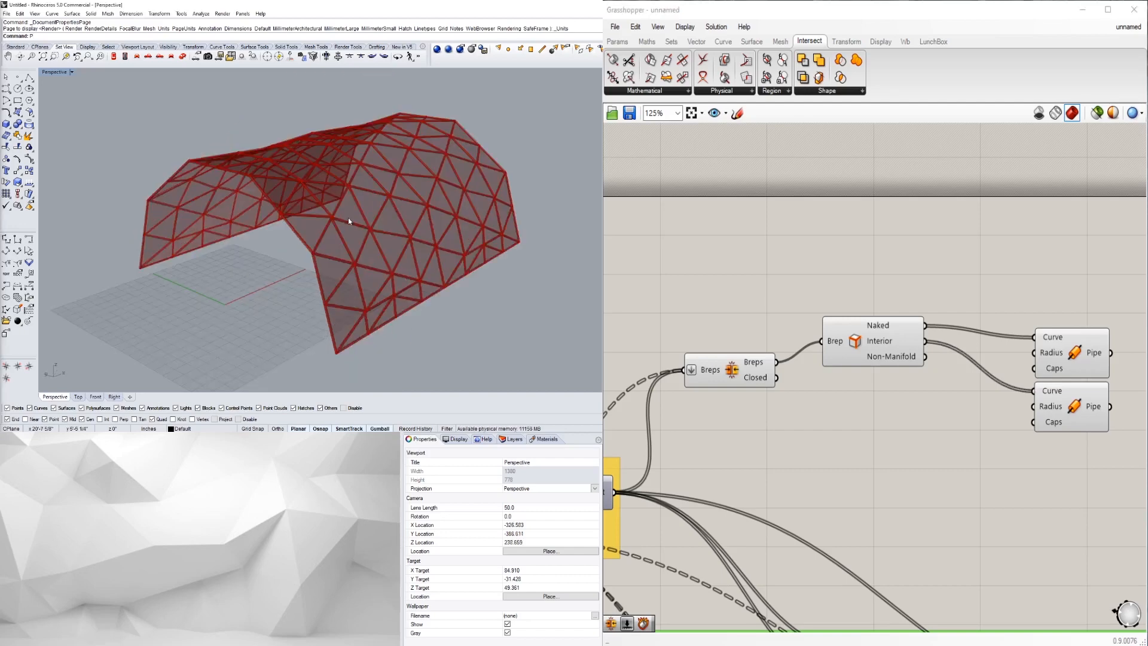
pyautogui.scroll(5, 348, 218)
pyautogui.scroll(2, 1058, 352)
pyautogui.click(1081, 337)
pyautogui.moveTo(1080, 336); pyautogui.dragTo(1080, 322)
pyautogui.scroll(-3, 1082, 460)
pyautogui.click(1028, 495)
pyautogui.moveTo(1062, 455); pyautogui.dragTo(1035, 449, button='right')
pyautogui.click(1056, 436)
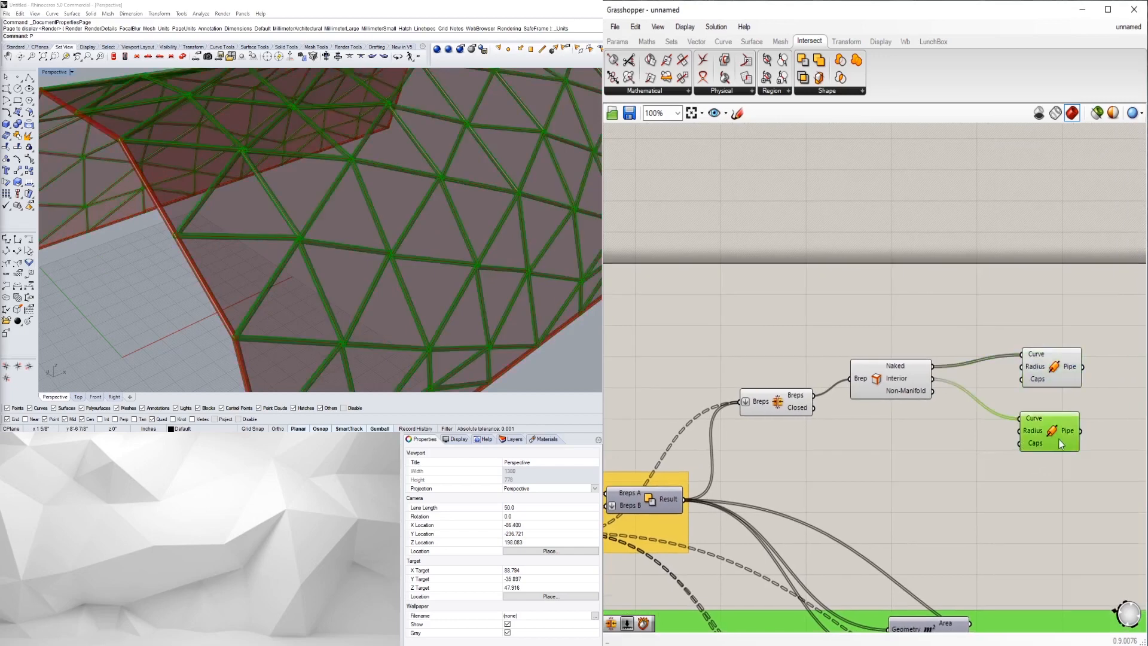
# - Create a number slider set to 2
pyautogui.doubleClick(899, 319)
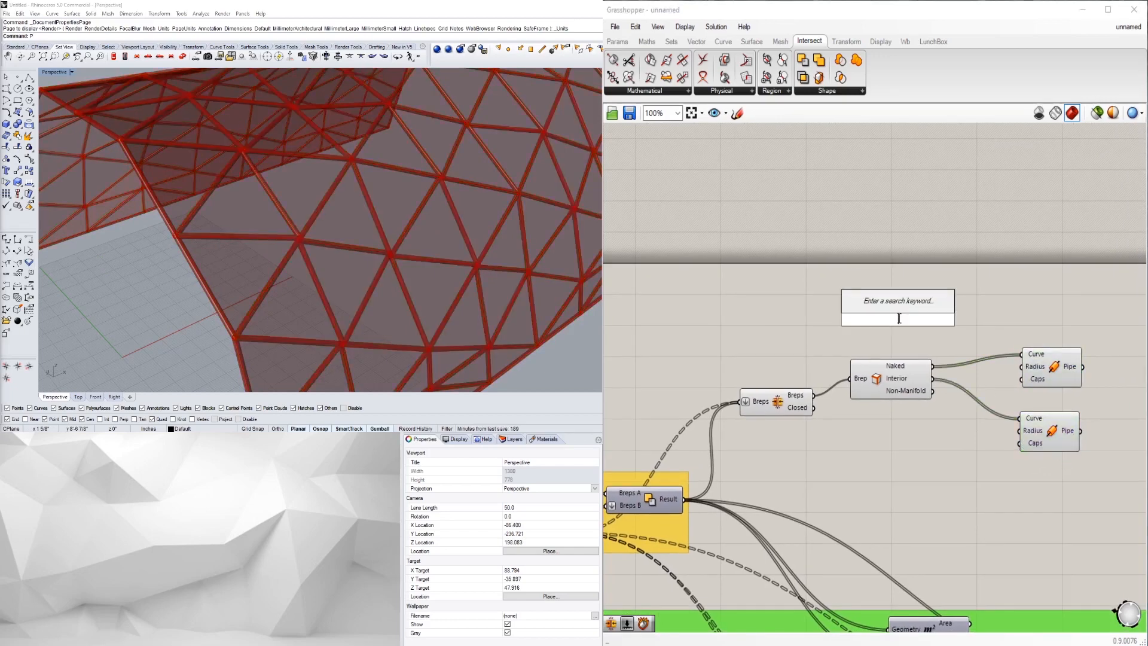
pyautogui.write('2')
pyautogui.press('Return')
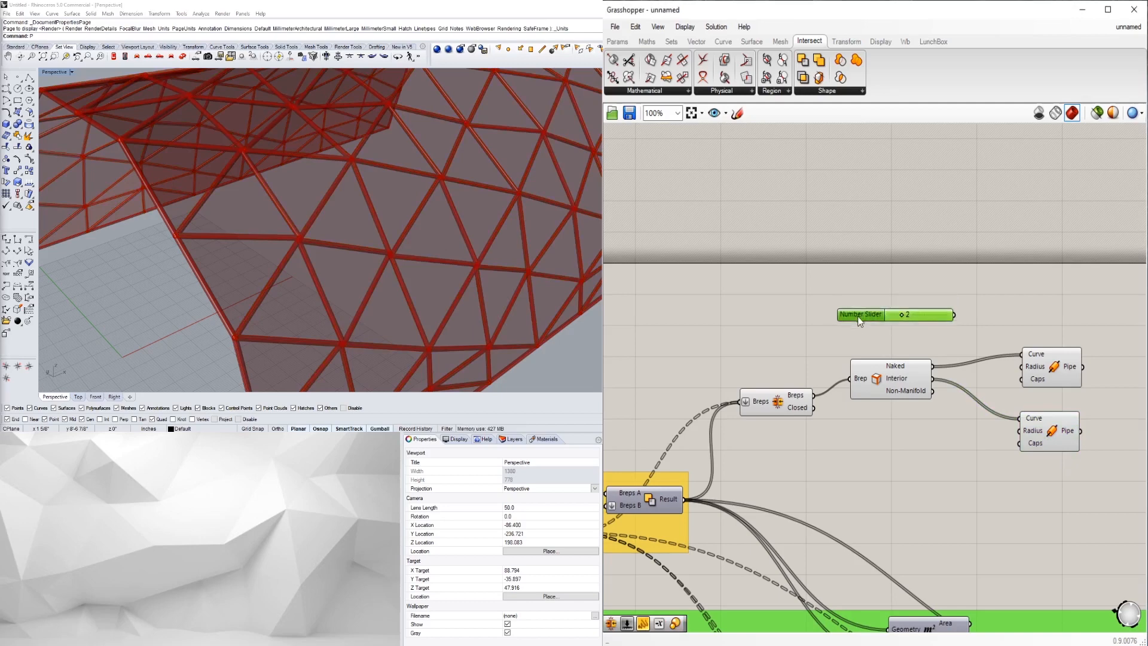
pyautogui.click(891, 311)
pyautogui.scroll(1, 957, 314)
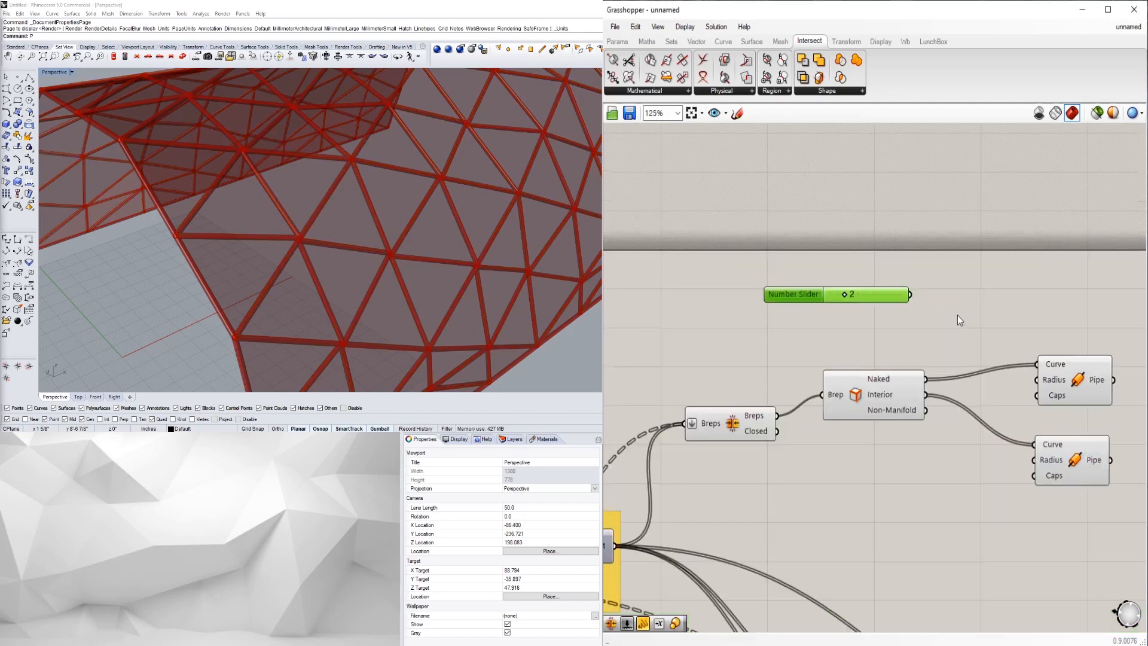
# - Add a Division component via the '/' search, replacing a misplaced one
pyautogui.doubleClick(957, 314)
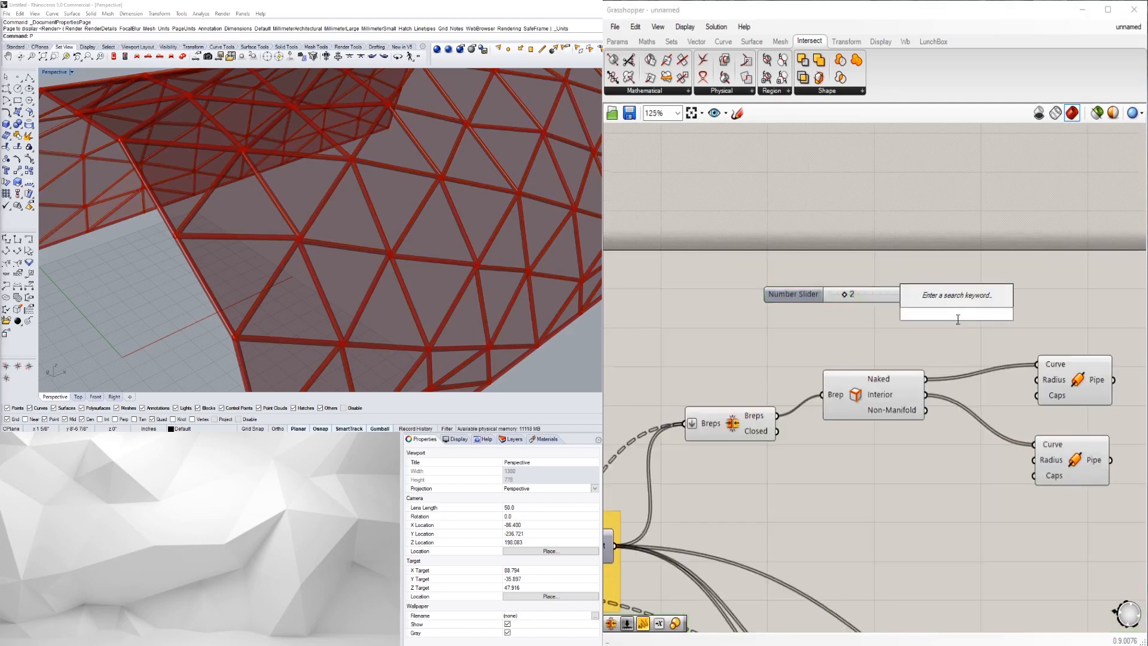
pyautogui.write('/')
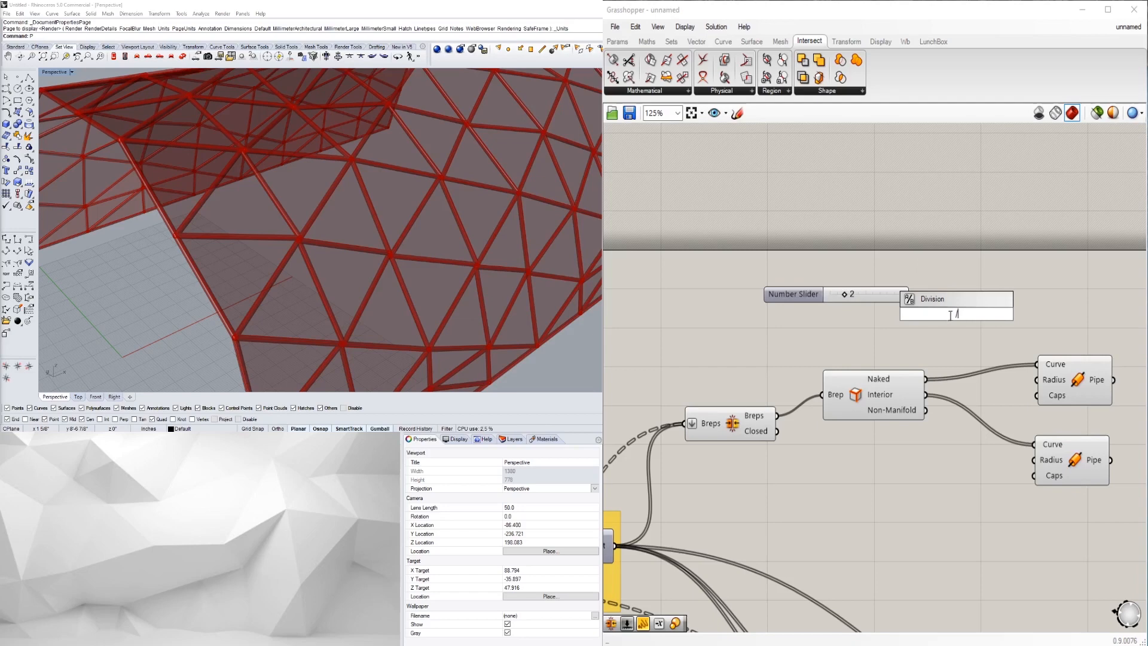
pyautogui.press('Return')
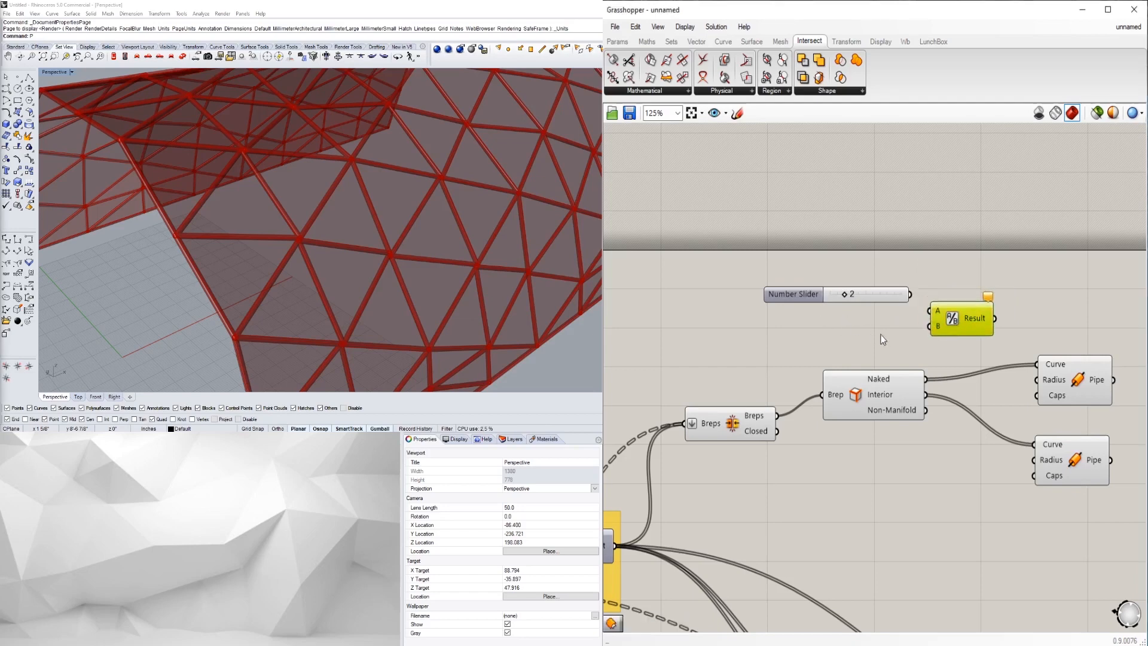
pyautogui.press('Delete')
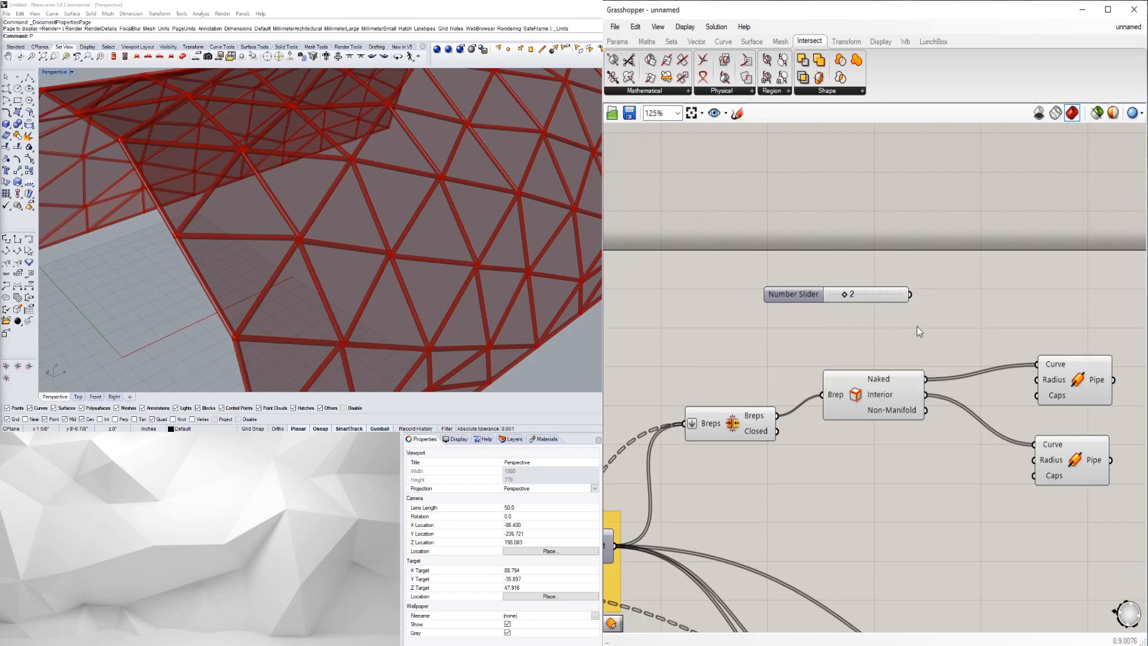
pyautogui.doubleClick(917, 327)
pyautogui.doubleClick(945, 311)
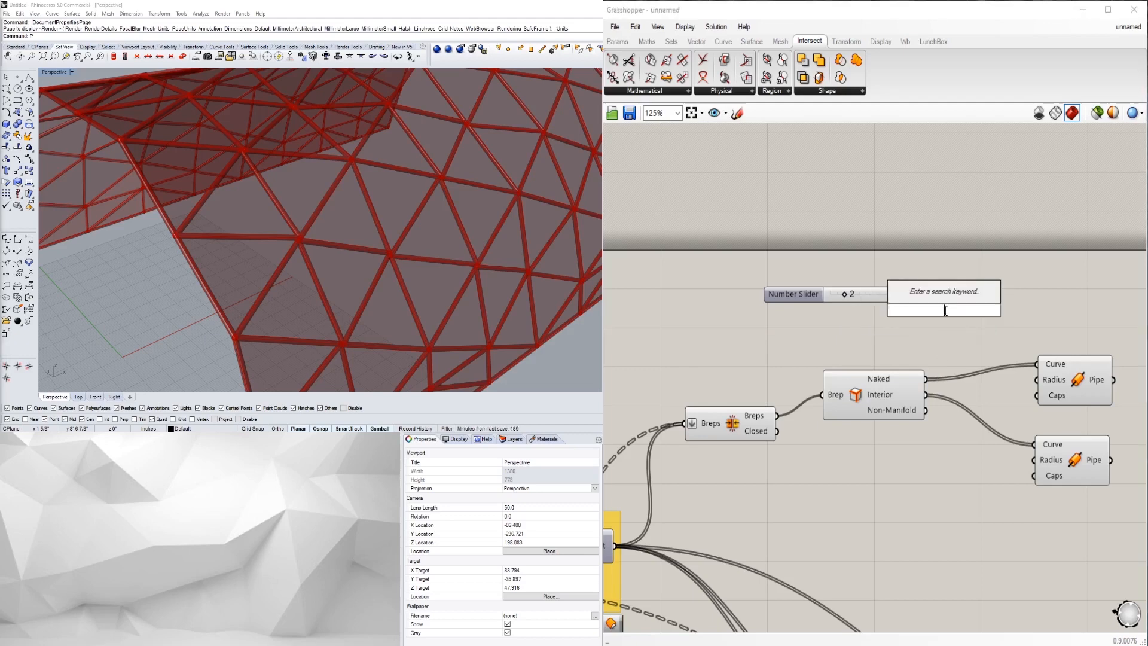
pyautogui.write('/2')
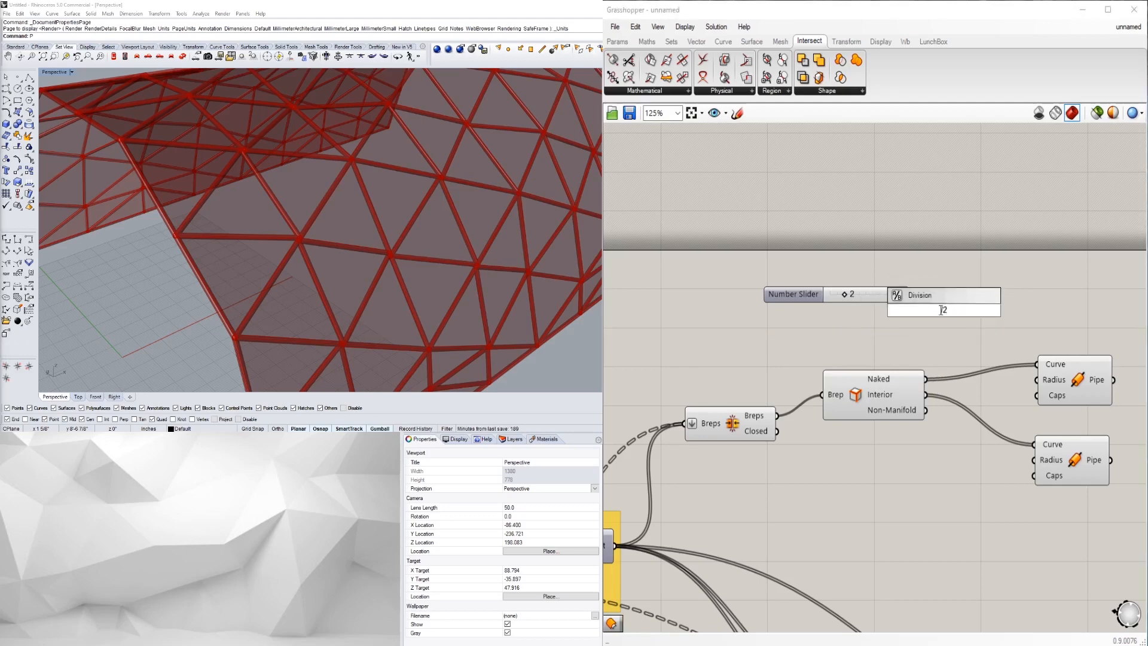
pyautogui.press('Return')
pyautogui.moveTo(931, 318)
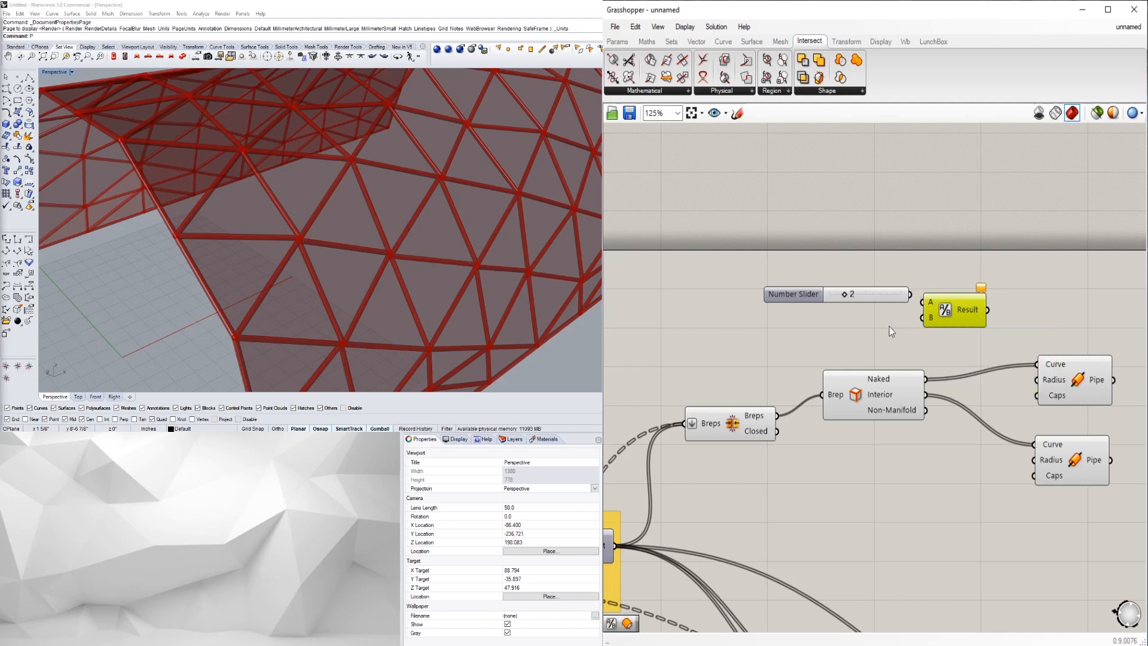
# - Wire the slider into Division's A input and move both components together
pyautogui.moveTo(910, 294); pyautogui.dragTo(925, 305)
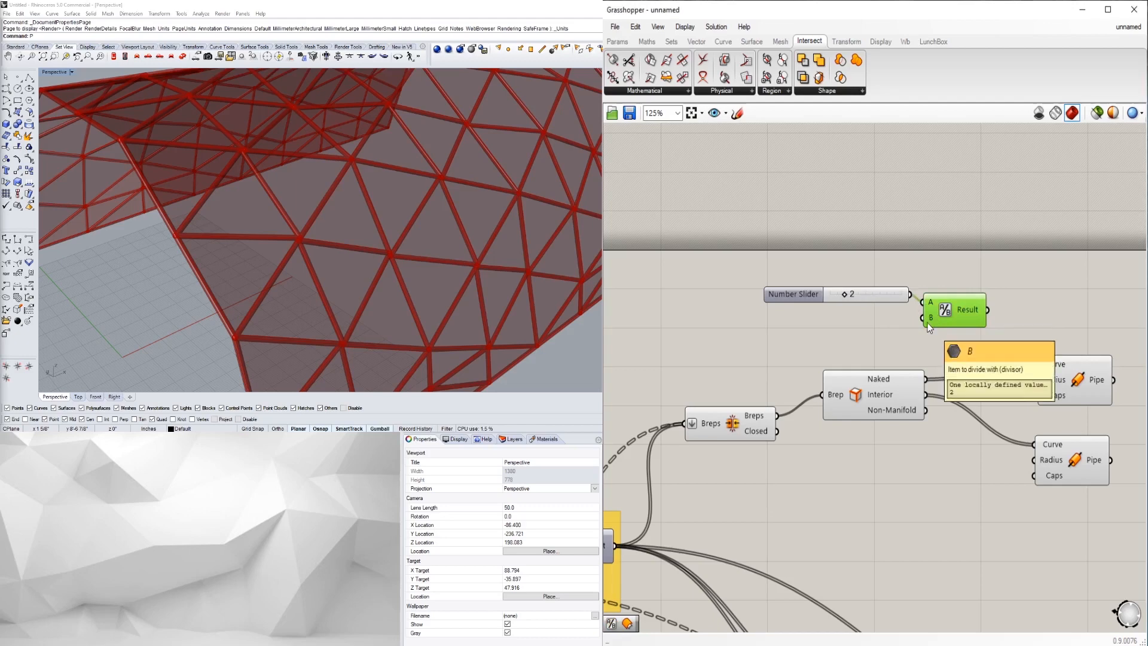
pyautogui.moveTo(1011, 319); pyautogui.dragTo(976, 320, button='right')
pyautogui.moveTo(762, 295); pyautogui.dragTo(745, 289)
pyautogui.moveTo(889, 304); pyautogui.dragTo(1000, 461)
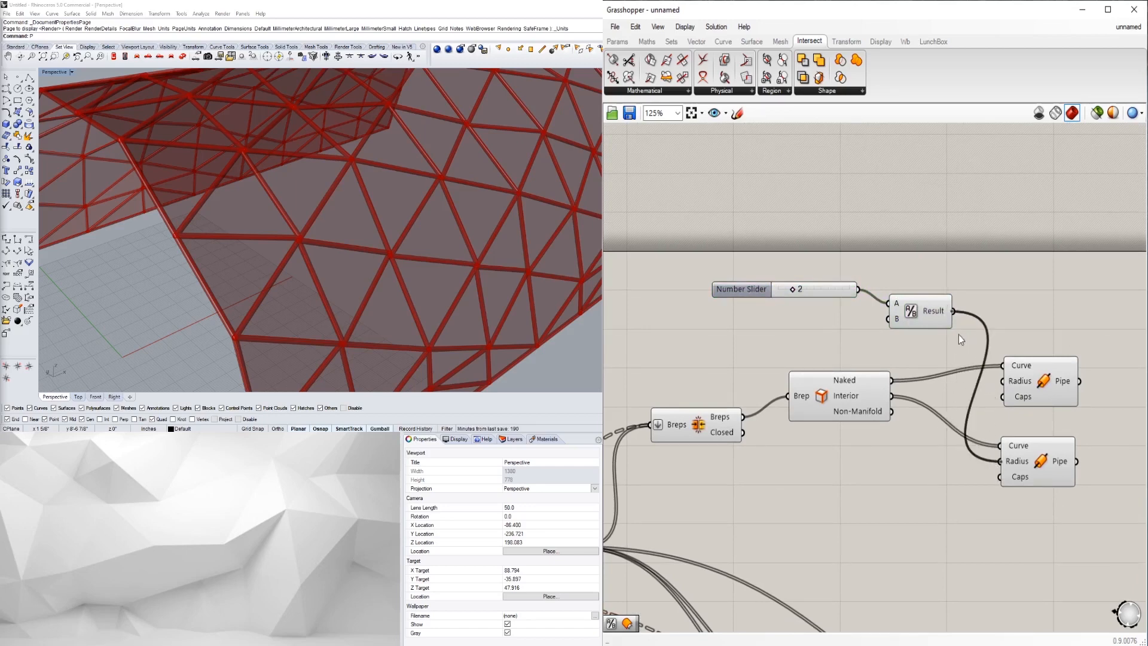
pyautogui.click(924, 316)
pyautogui.moveTo(933, 357); pyautogui.dragTo(815, 275)
pyautogui.moveTo(925, 311); pyautogui.dragTo(1001, 381)
pyautogui.click(819, 333)
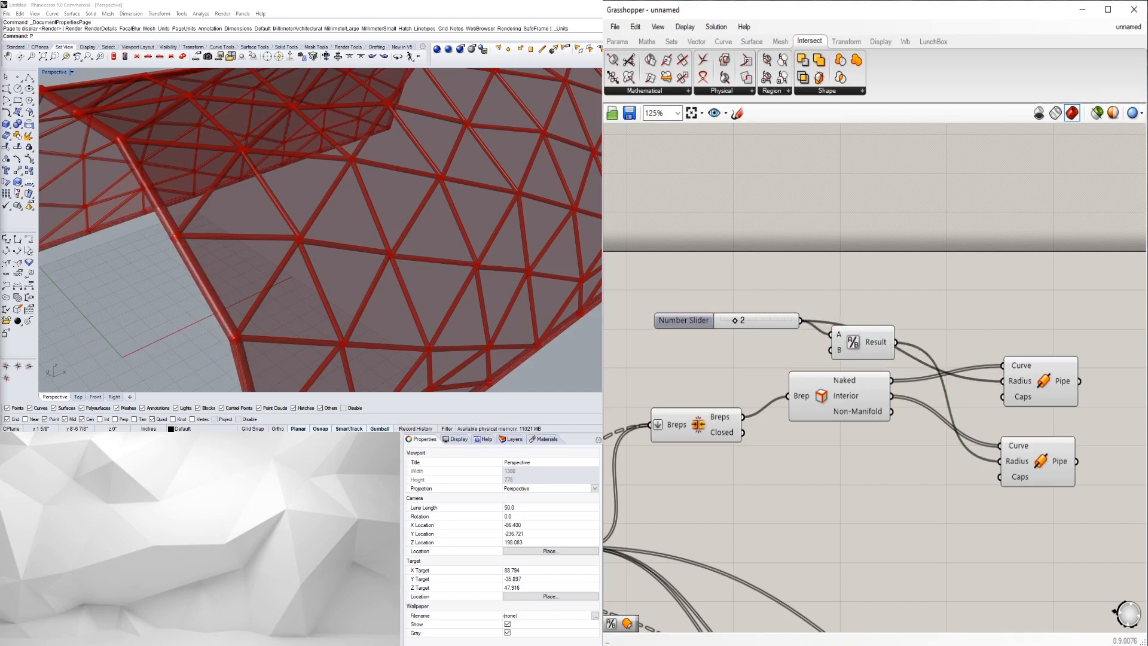
pyautogui.scroll(-7, 309, 212)
pyautogui.moveTo(310, 264)
pyautogui.mouseDown(button='right')
pyautogui.moveTo(332, 242)
pyautogui.moveTo(310, 278)
pyautogui.mouseUp(button='right')
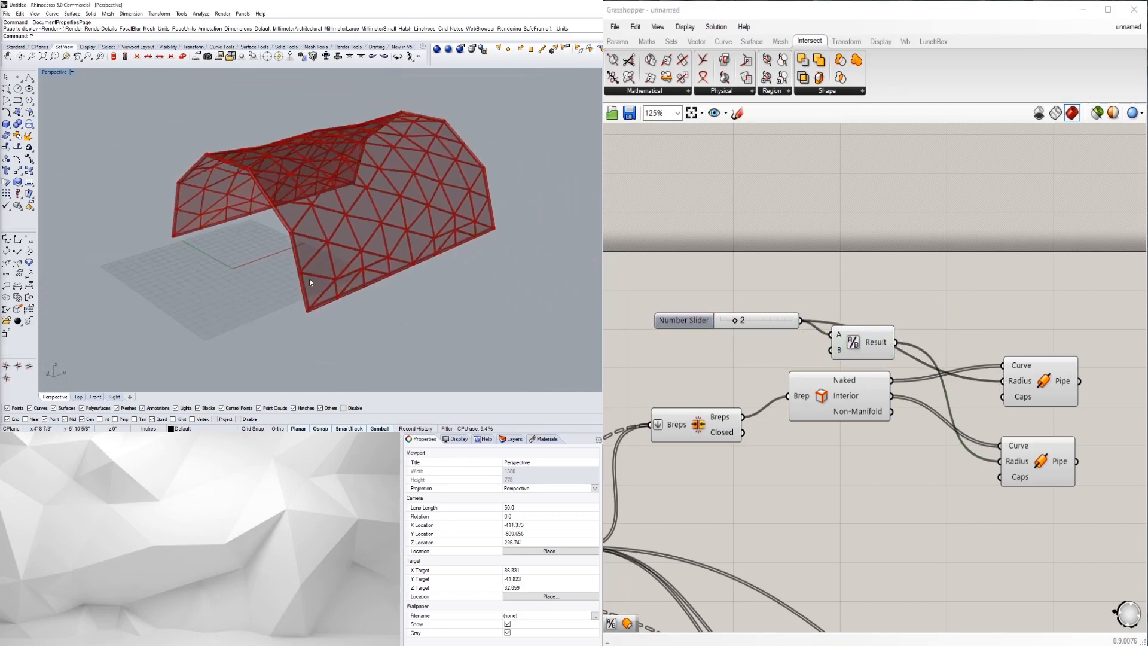
# - Step the pipe radius slider from 2 to 4 and orbit to the vault's other side
pyautogui.scroll(4, 314, 263)
pyautogui.moveTo(676, 321); pyautogui.dragTo(681, 287)
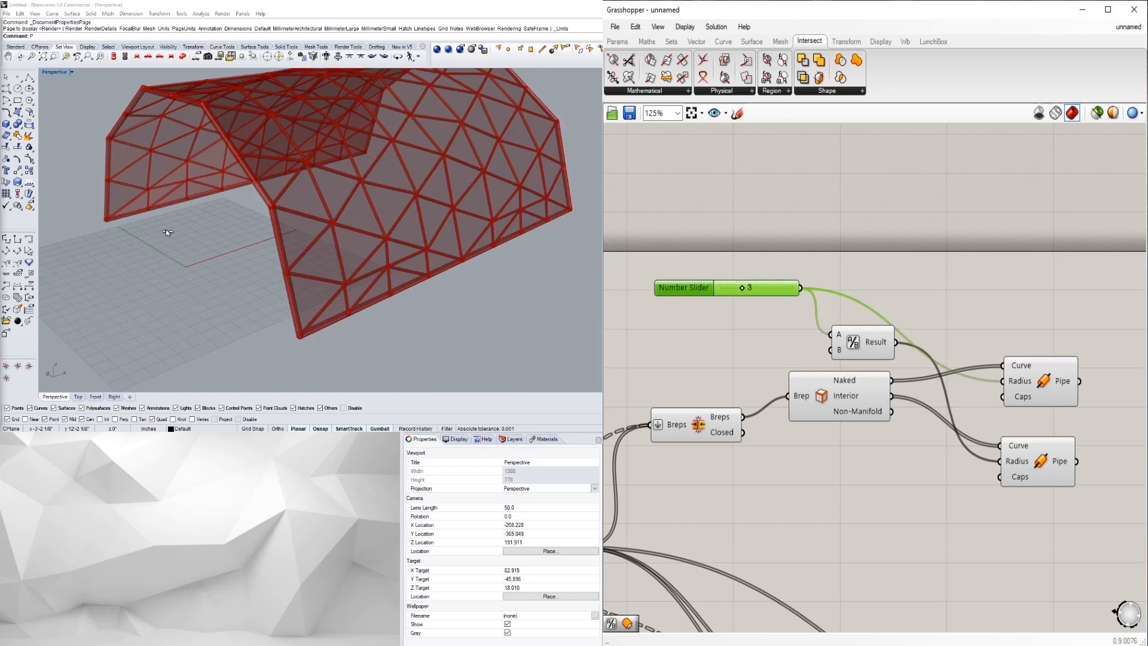
pyautogui.press('Right')
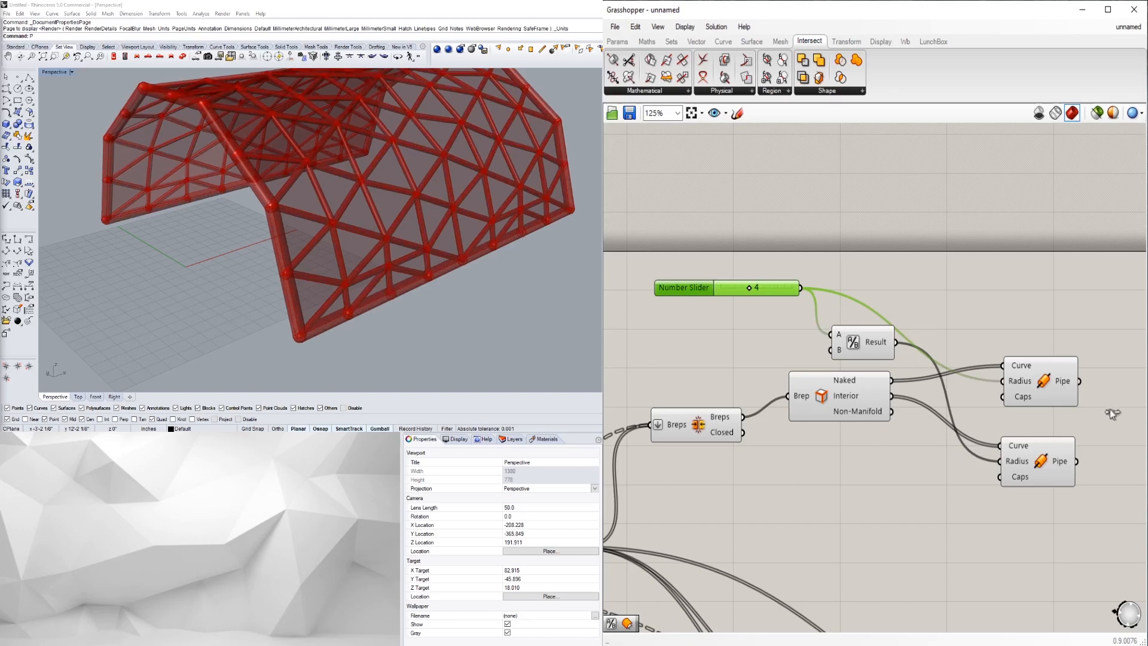
pyautogui.moveTo(476, 222); pyautogui.dragTo(9, 231, button='right')
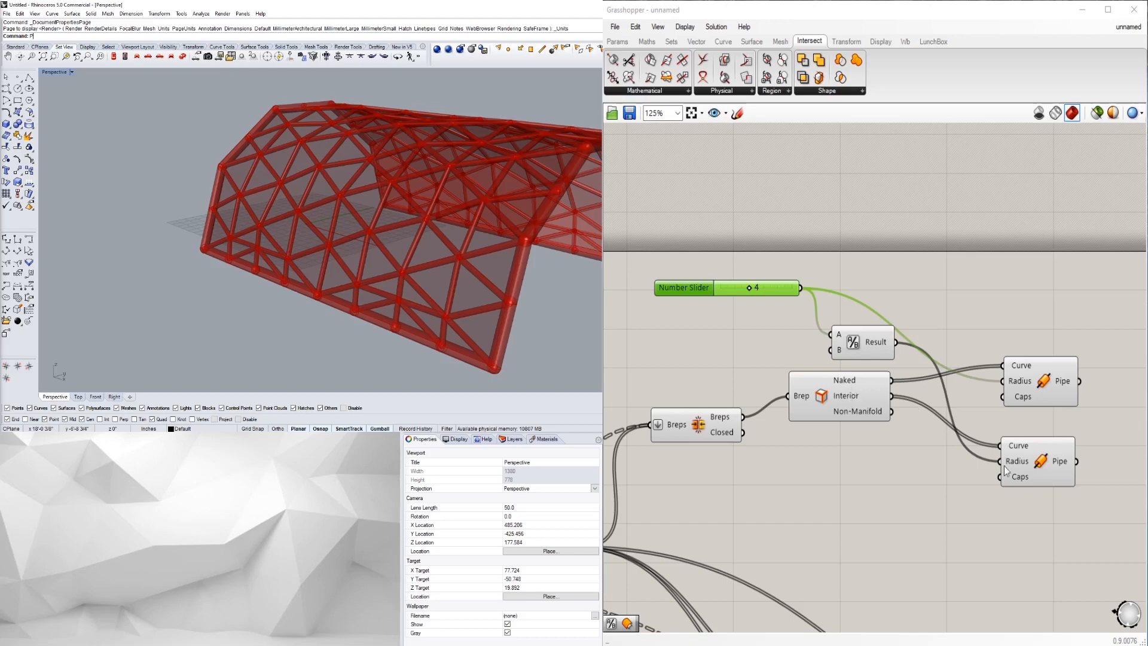
# - Reposition the Division component and both Pipe components up and left
pyautogui.click(909, 361)
pyautogui.moveTo(857, 340); pyautogui.dragTo(855, 335)
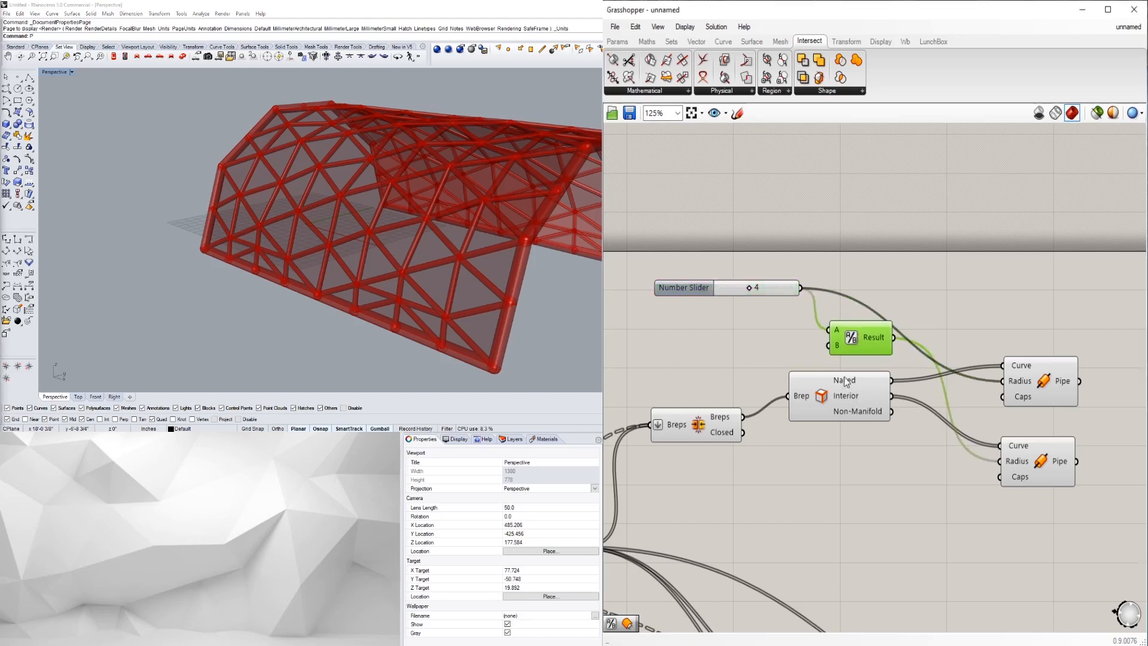
pyautogui.moveTo(1073, 522); pyautogui.dragTo(897, 338)
pyautogui.moveTo(1025, 385); pyautogui.dragTo(976, 334)
pyautogui.click(993, 373)
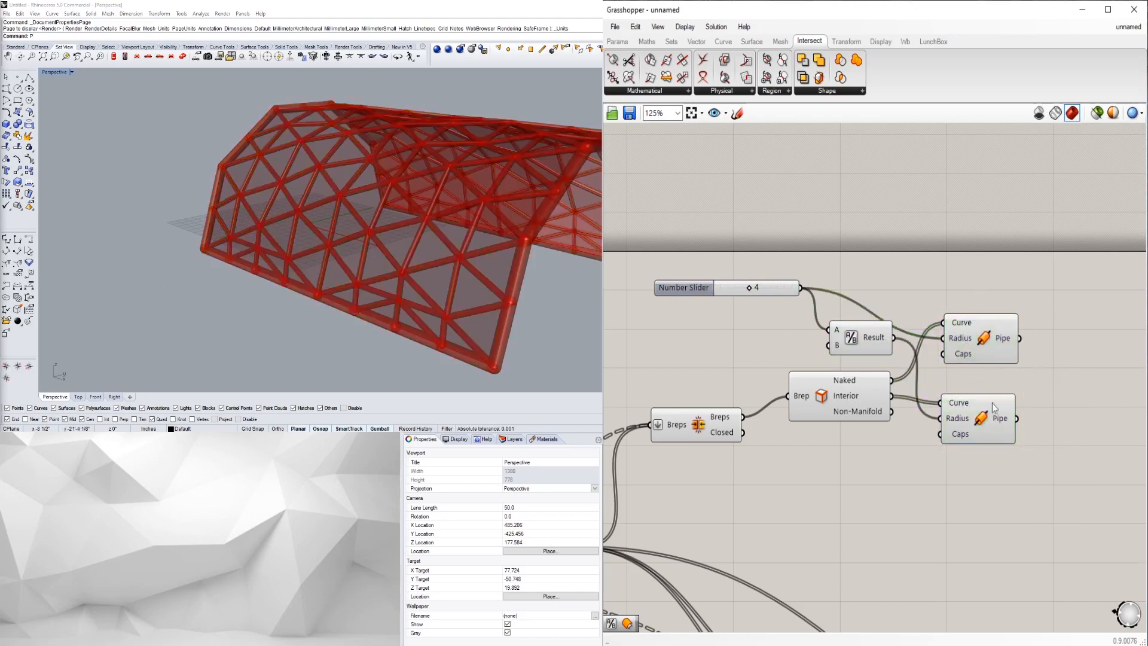
pyautogui.scroll(4, 754, 281)
# - Set the radius slider to 1 and inspect the thinner pipes
pyautogui.doubleClick(768, 306)
pyautogui.write('1')
pyautogui.press('Return')
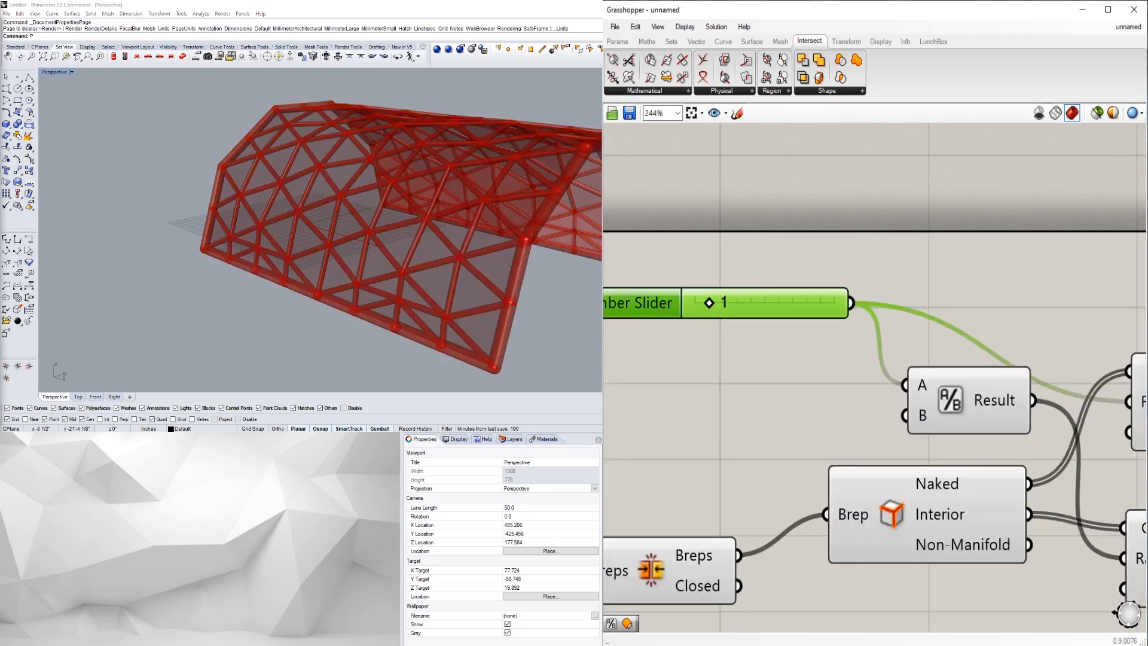
pyautogui.moveTo(489, 276)
pyautogui.mouseDown(button='right')
pyautogui.moveTo(418, 263)
pyautogui.moveTo(509, 285)
pyautogui.mouseUp(button='right')
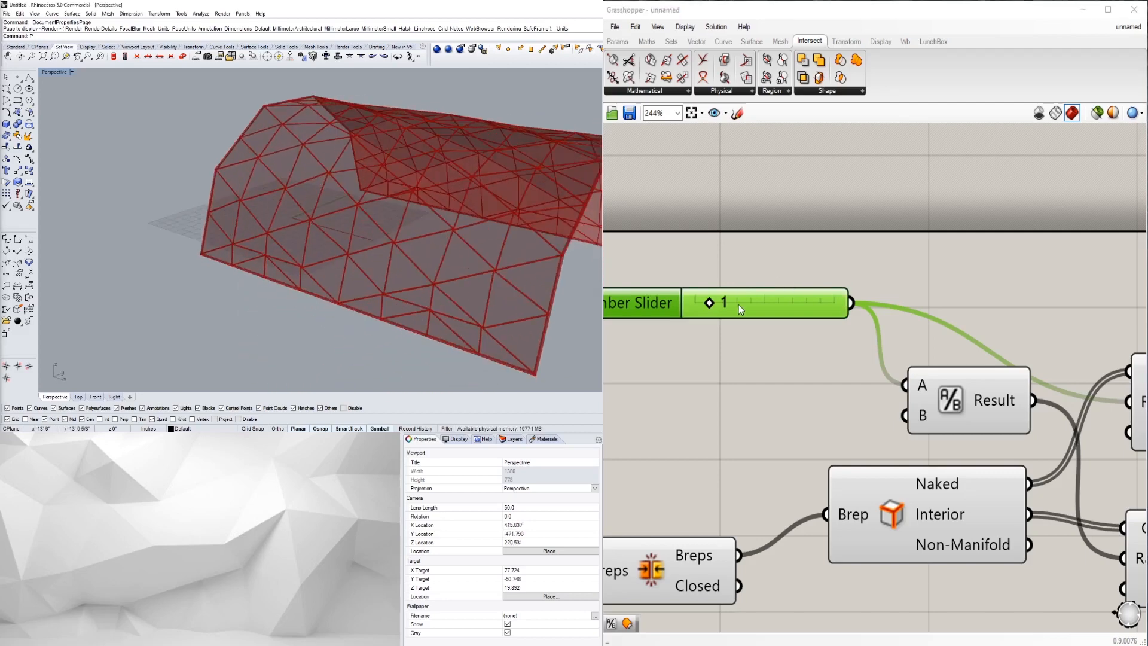
# - Switch the radius slider to real-number rounding with two decimal places
pyautogui.doubleClick(665, 303)
pyautogui.click(649, 267)
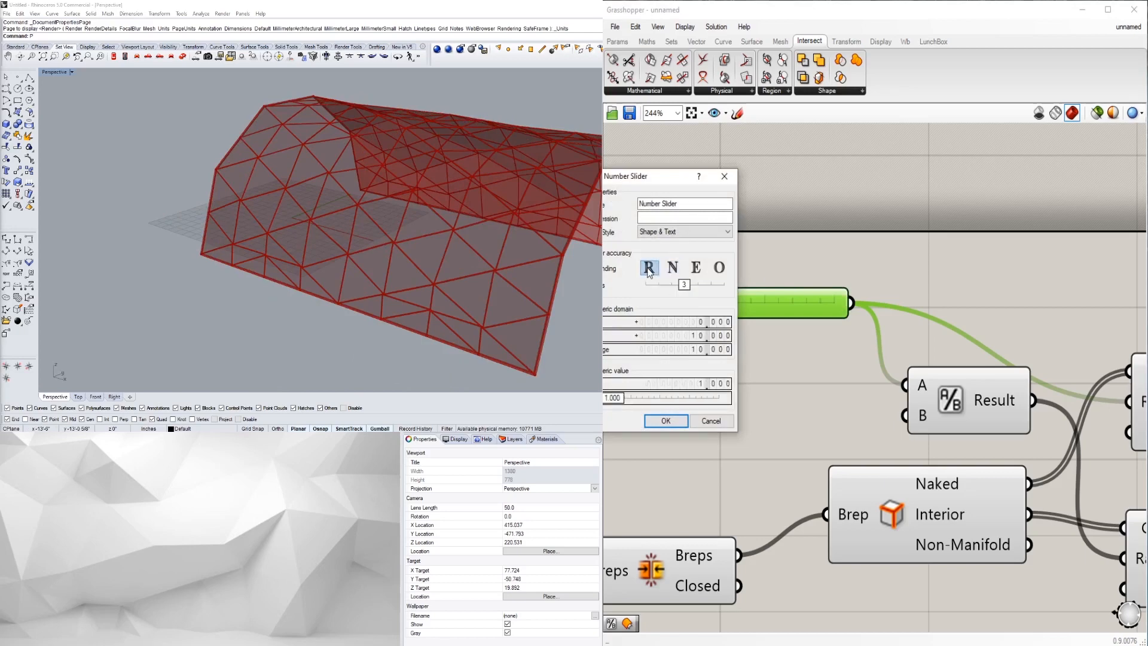
pyautogui.moveTo(685, 288); pyautogui.dragTo(677, 286)
pyautogui.click(677, 424)
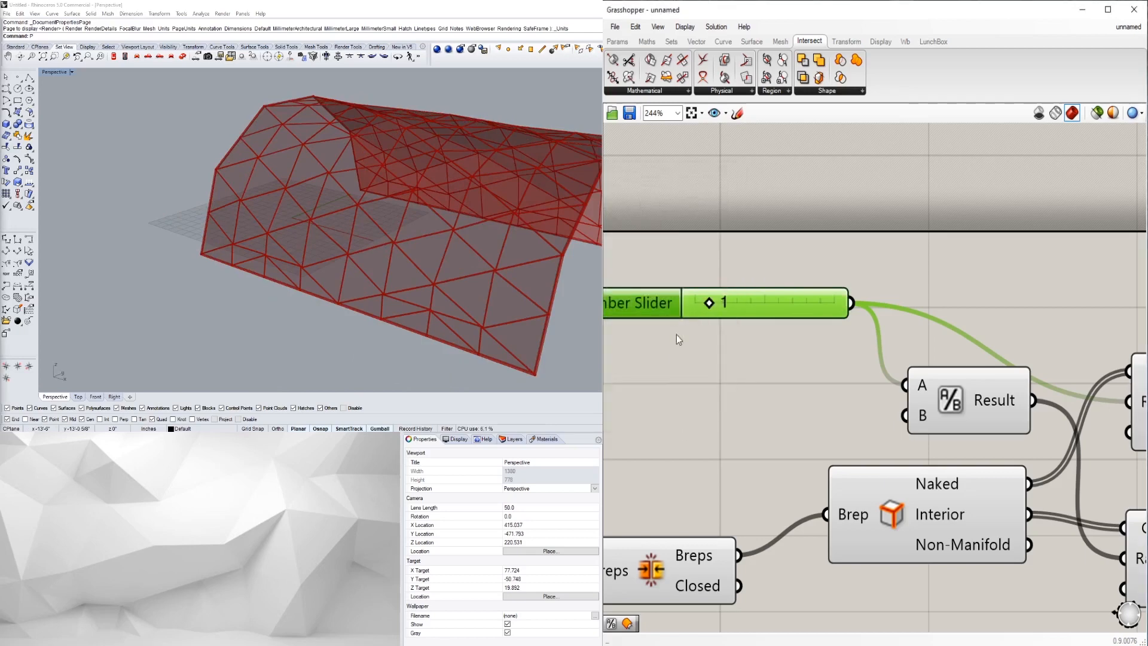
# - Set the radius slider to 1.50 and orbit around the mesh
pyautogui.doubleClick(728, 302)
pyautogui.write('1.5')
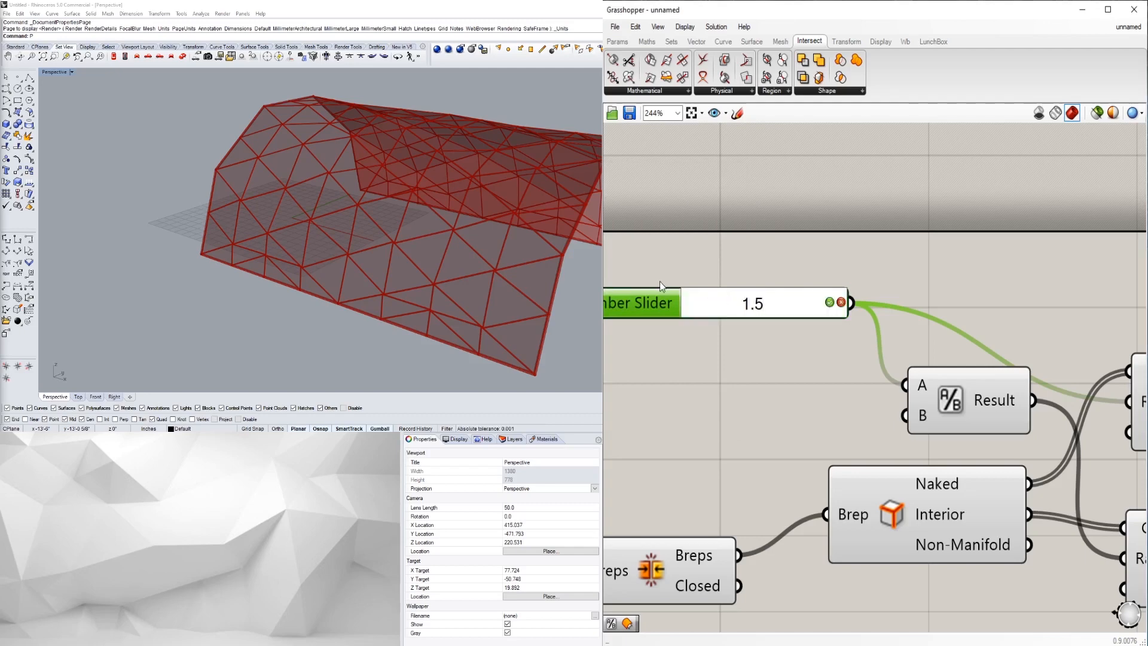
pyautogui.press('Return')
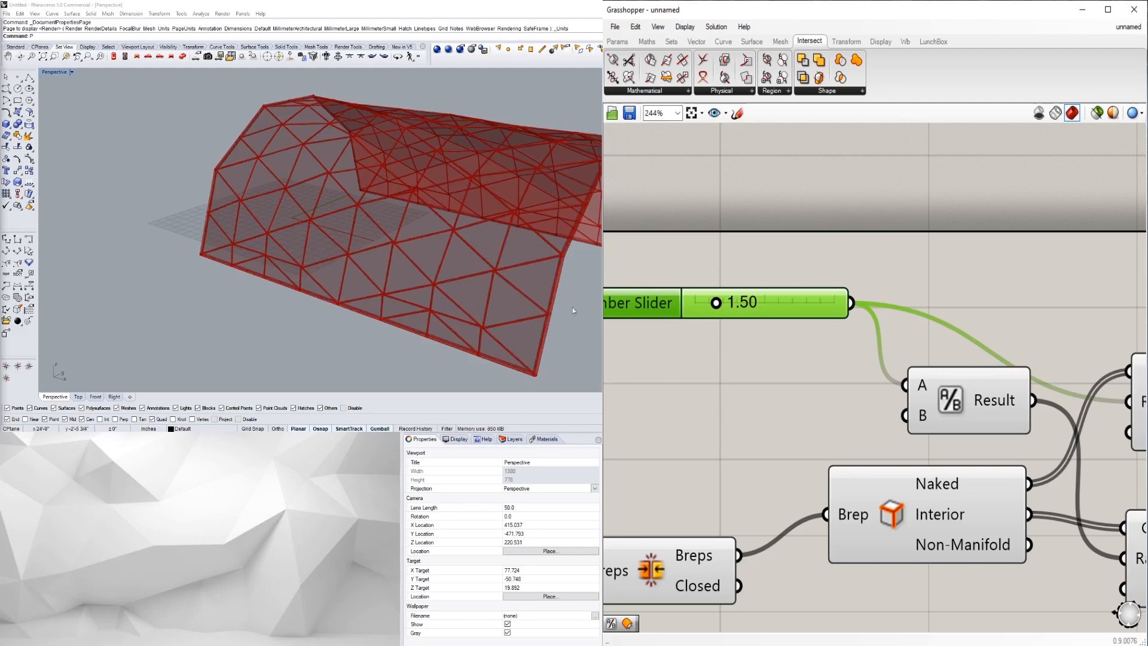
pyautogui.moveTo(573, 307); pyautogui.dragTo(465, 224, button='right')
# - Enable the Colour Swatch and Custom Preview components so the vault previews green
pyautogui.scroll(-8, 477, 206)
pyautogui.scroll(6, 465, 225)
pyautogui.scroll(-4, 939, 352)
pyautogui.moveTo(1046, 426); pyautogui.dragTo(852, 454, button='right')
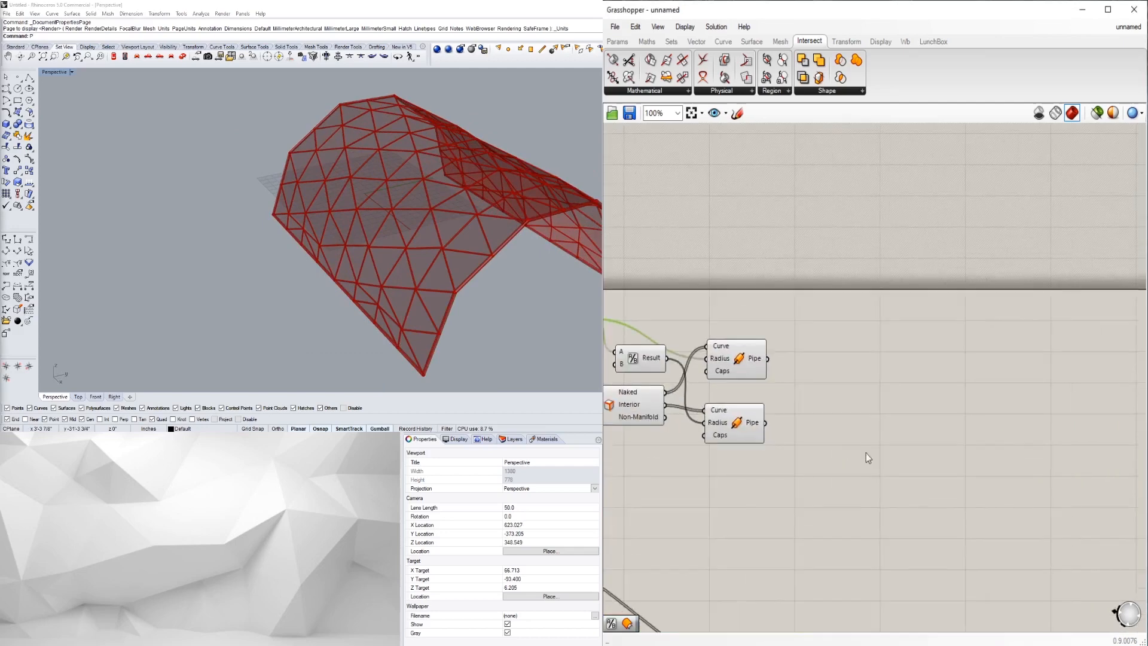
pyautogui.scroll(-3, 854, 454)
pyautogui.moveTo(888, 487); pyautogui.dragTo(932, 414, button='right')
pyautogui.scroll(3, 971, 573)
pyautogui.moveTo(962, 564); pyautogui.dragTo(978, 443, button='right')
pyautogui.click(1001, 467)
pyautogui.click(1034, 509)
pyautogui.rightClick(997, 460)
pyautogui.click(983, 454)
pyautogui.moveTo(1046, 524); pyautogui.dragTo(932, 457)
pyautogui.middleClick(947, 452)
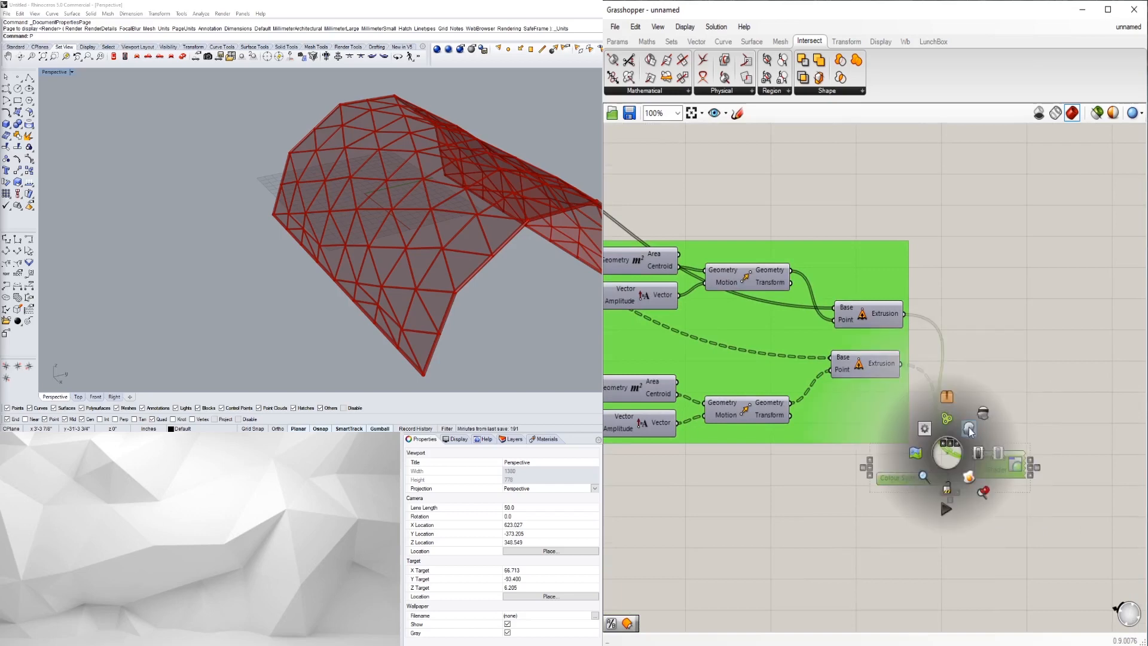
pyautogui.click(969, 428)
# - Move the colour swatch and custom preview components down-left on the canvas
pyautogui.moveTo(382, 251)
pyautogui.mouseDown(button='right')
pyautogui.moveTo(458, 245)
pyautogui.moveTo(478, 257)
pyautogui.moveTo(355, 230)
pyautogui.moveTo(299, 237)
pyautogui.moveTo(486, 263)
pyautogui.moveTo(286, 252)
pyautogui.mouseUp(button='right')
pyautogui.scroll(9, 424, 239)
pyautogui.scroll(-4, 422, 249)
pyautogui.scroll(-4, 353, 232)
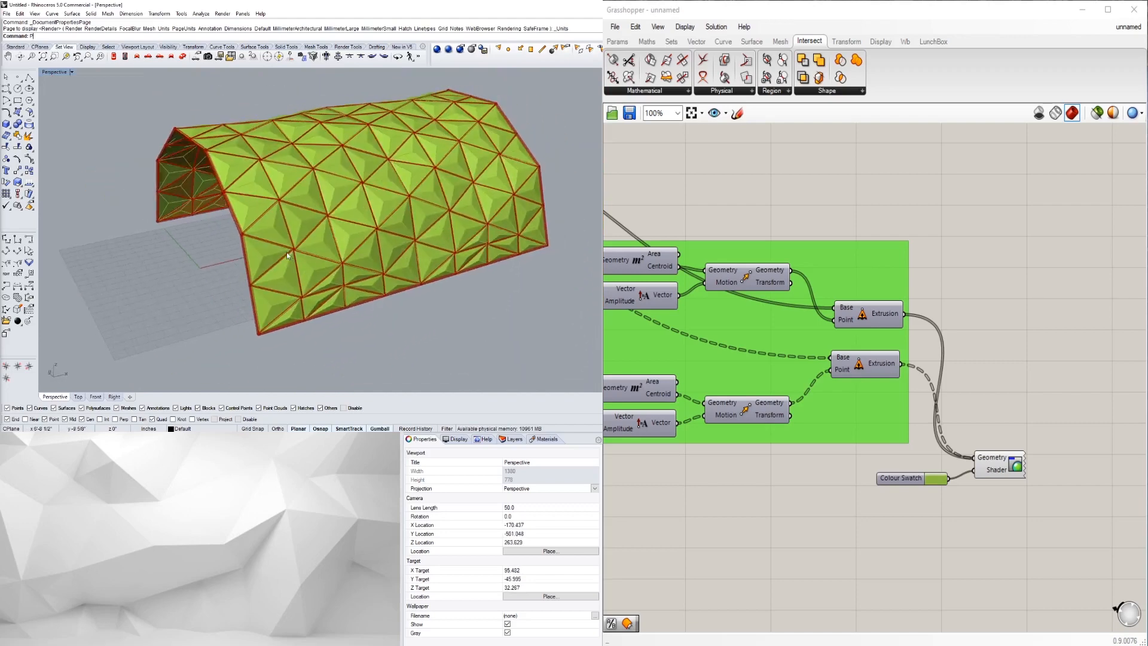
pyautogui.scroll(10, 299, 251)
pyautogui.scroll(-8, 335, 260)
pyautogui.moveTo(357, 263); pyautogui.dragTo(239, 283, button='right')
pyautogui.scroll(-2, 329, 272)
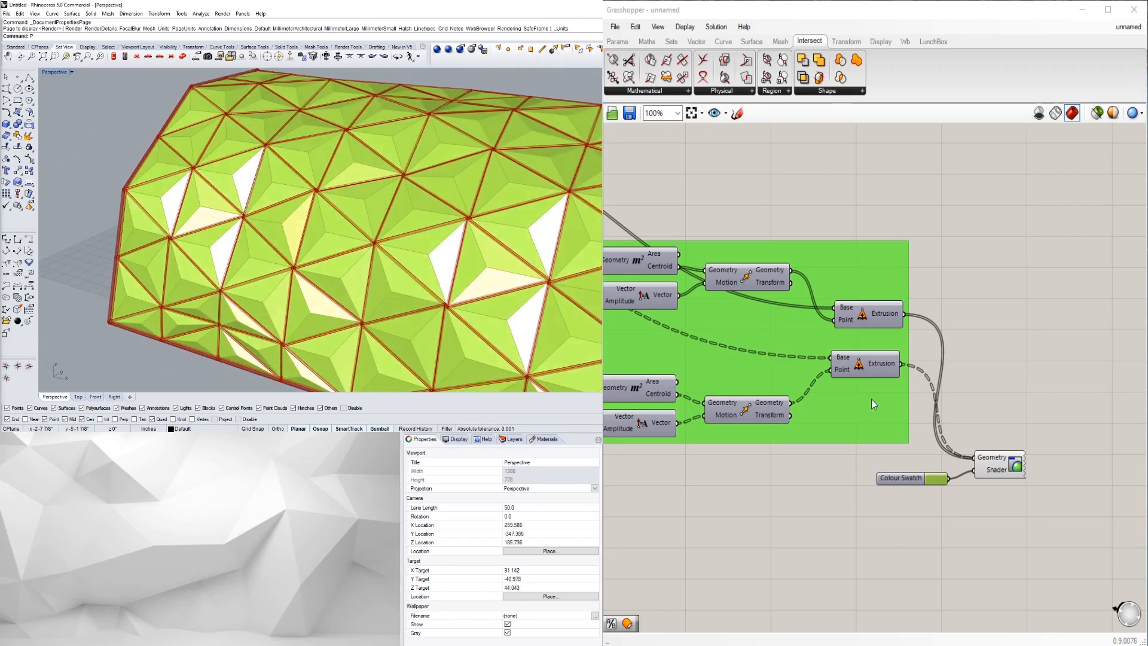
pyautogui.scroll(-2, 895, 438)
pyautogui.scroll(3, 935, 486)
pyautogui.moveTo(984, 489); pyautogui.dragTo(977, 438)
pyautogui.click(992, 543)
pyautogui.moveTo(990, 550); pyautogui.dragTo(891, 507, button='right')
pyautogui.scroll(-1, 870, 308)
pyautogui.moveTo(868, 307)
pyautogui.mouseDown(button='right')
pyautogui.moveTo(918, 400)
pyautogui.moveTo(932, 495)
pyautogui.mouseUp(button='right')
pyautogui.scroll(-4, 918, 400)
pyautogui.scroll(3, 946, 498)
pyautogui.moveTo(963, 575)
pyautogui.mouseDown()
pyautogui.moveTo(924, 537)
pyautogui.moveTo(888, 538)
pyautogui.moveTo(910, 354)
pyautogui.moveTo(898, 285)
pyautogui.mouseUp()
# - Wire both Pipe outputs into the custom preview's Geometry input
pyautogui.click(839, 254)
pyautogui.moveTo(833, 252); pyautogui.dragTo(906, 343, button='right')
pyautogui.moveTo(815, 236); pyautogui.dragTo(942, 333)
pyautogui.moveTo(954, 370); pyautogui.dragTo(956, 370)
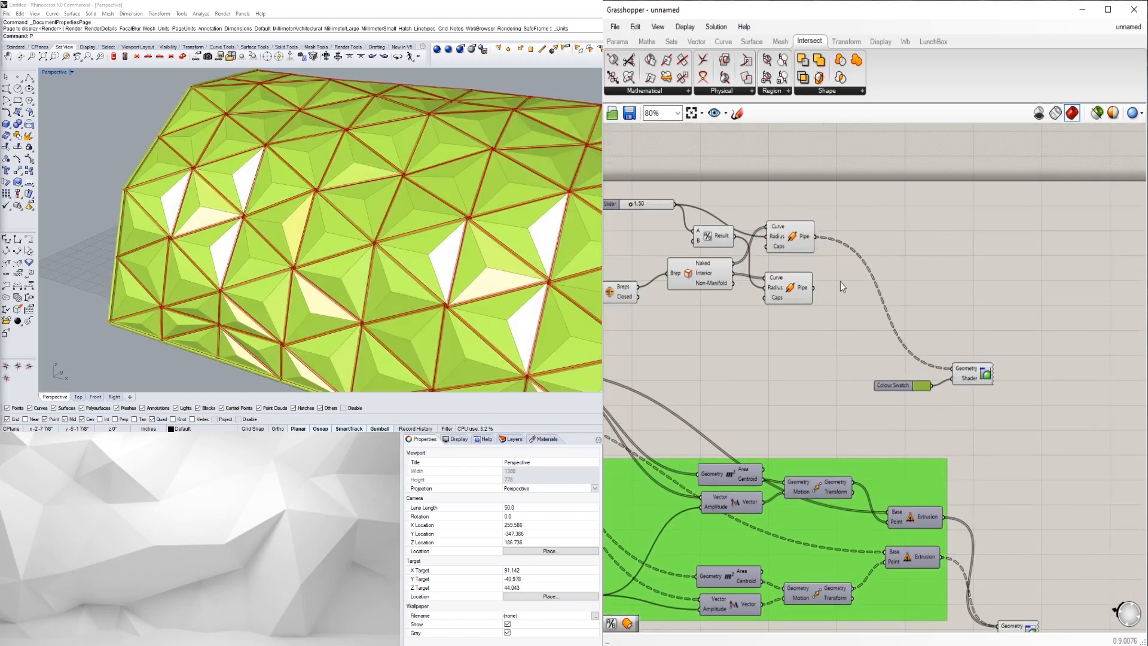
pyautogui.keyDown('shift'); pyautogui.moveTo(816, 288); pyautogui.dragTo(953, 369); pyautogui.keyUp('shift')
# - Rearrange the slider, pipe and edge components into a tidier layout
pyautogui.scroll(-1, 863, 353)
pyautogui.moveTo(862, 353); pyautogui.dragTo(968, 370, button='right')
pyautogui.moveTo(936, 358); pyautogui.dragTo(739, 238)
pyautogui.moveTo(847, 275); pyautogui.dragTo(837, 286)
pyautogui.click(801, 279)
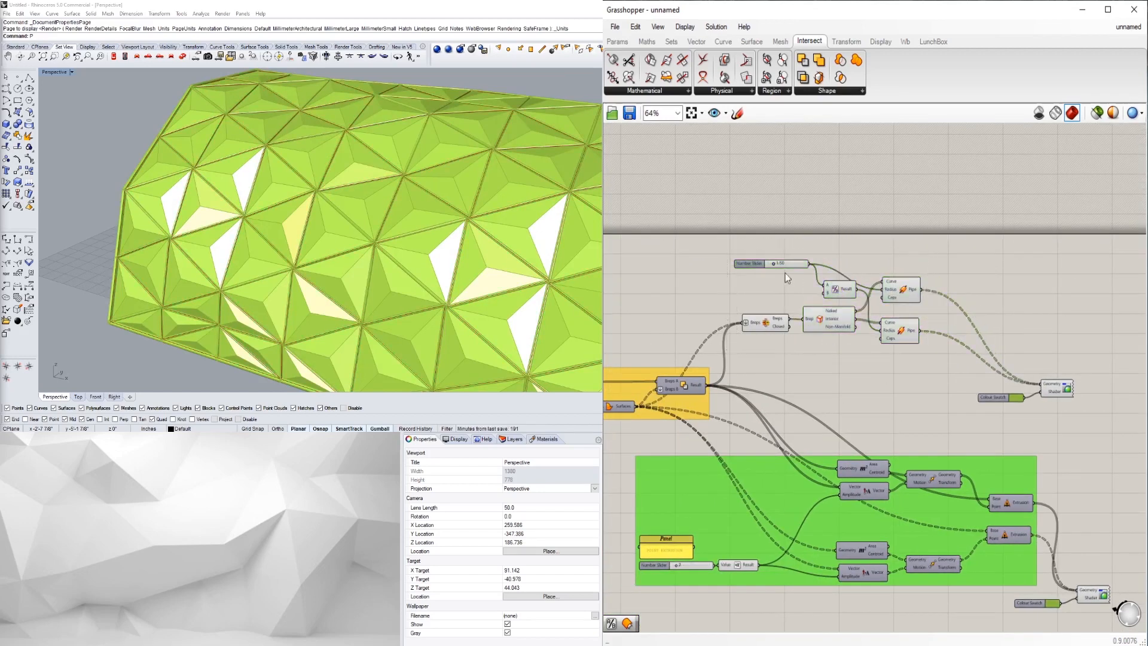
pyautogui.scroll(2, 773, 264)
pyautogui.moveTo(729, 262)
pyautogui.mouseDown()
pyautogui.moveTo(717, 284)
pyautogui.moveTo(729, 267)
pyautogui.mouseUp()
pyautogui.click(731, 310)
pyautogui.scroll(-3, 777, 333)
# - Alt-drag a copy of the POINT EXTRUSION label panel above the radius slider
pyautogui.moveTo(776, 333); pyautogui.dragTo(1049, 299, button='right')
pyautogui.scroll(1, 931, 498)
pyautogui.moveTo(915, 498); pyautogui.dragTo(891, 521, button='right')
pyautogui.keyDown('alt'); pyautogui.moveTo(952, 514); pyautogui.dragTo(1051, 213); pyautogui.keyUp('alt')
# - Change the copied panel's text from POINT EXTRUSION to STRUCTURE PIPES RADIUS
pyautogui.scroll(4, 1045, 214)
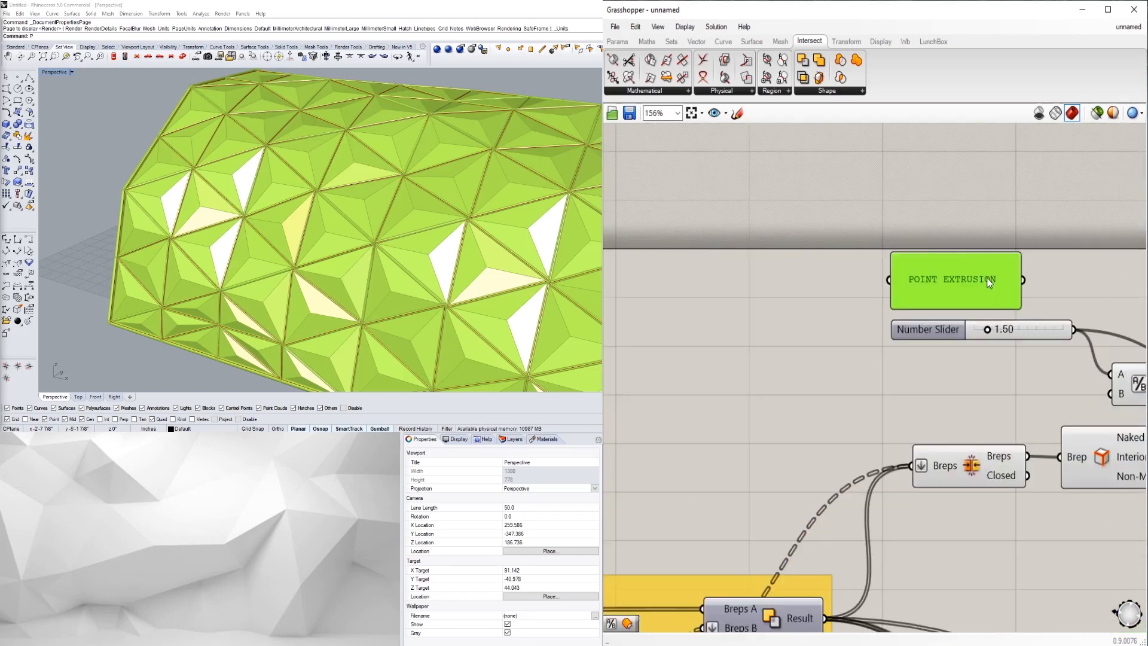
pyautogui.doubleClick(987, 278)
pyautogui.write('STRUCTURE PIPES RADI')
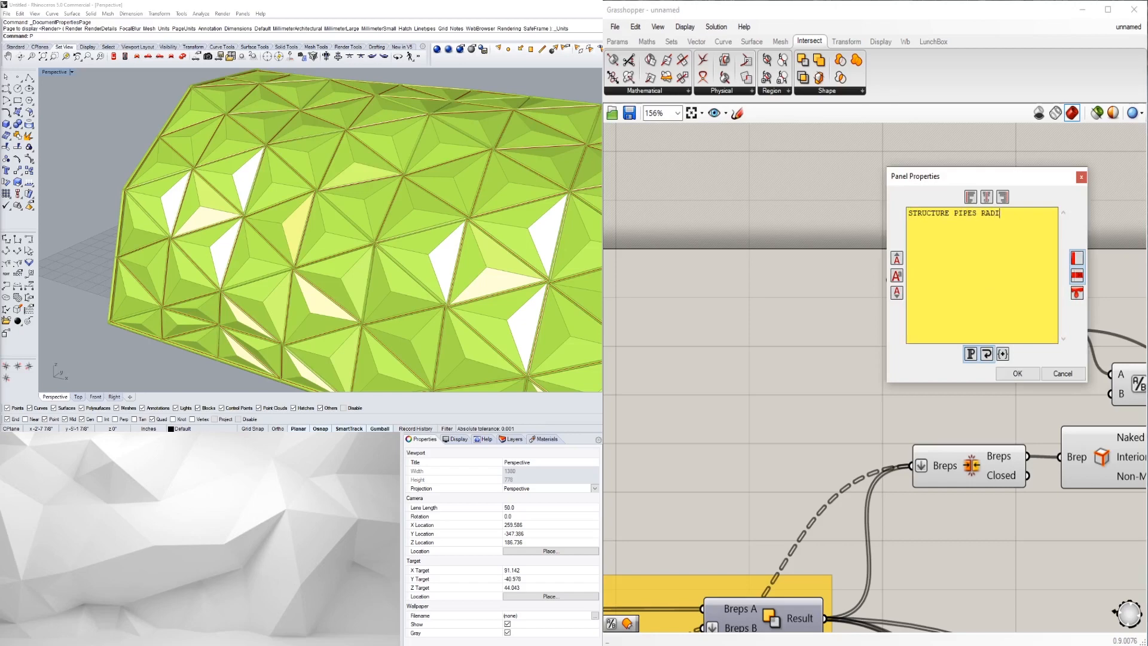
pyautogui.click(1015, 371)
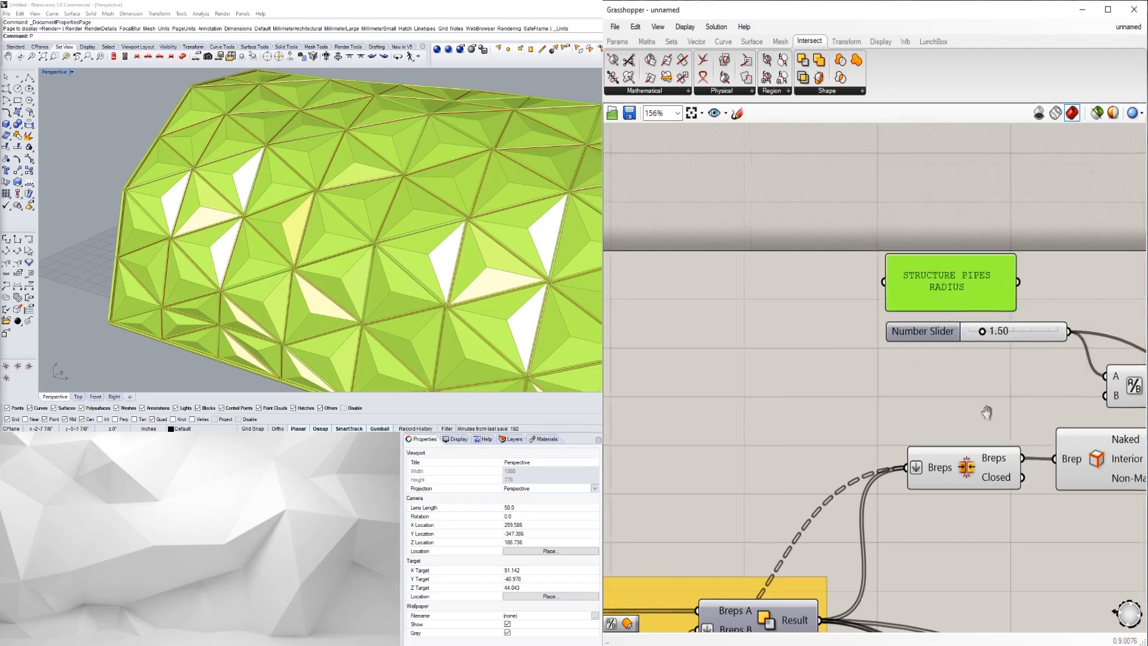
pyautogui.scroll(-4, 914, 403)
pyautogui.scroll(-2, 844, 377)
pyautogui.moveTo(915, 402); pyautogui.dragTo(832, 350, button='right')
pyautogui.scroll(1, 833, 349)
pyautogui.moveTo(1001, 381); pyautogui.dragTo(904, 381, button='right')
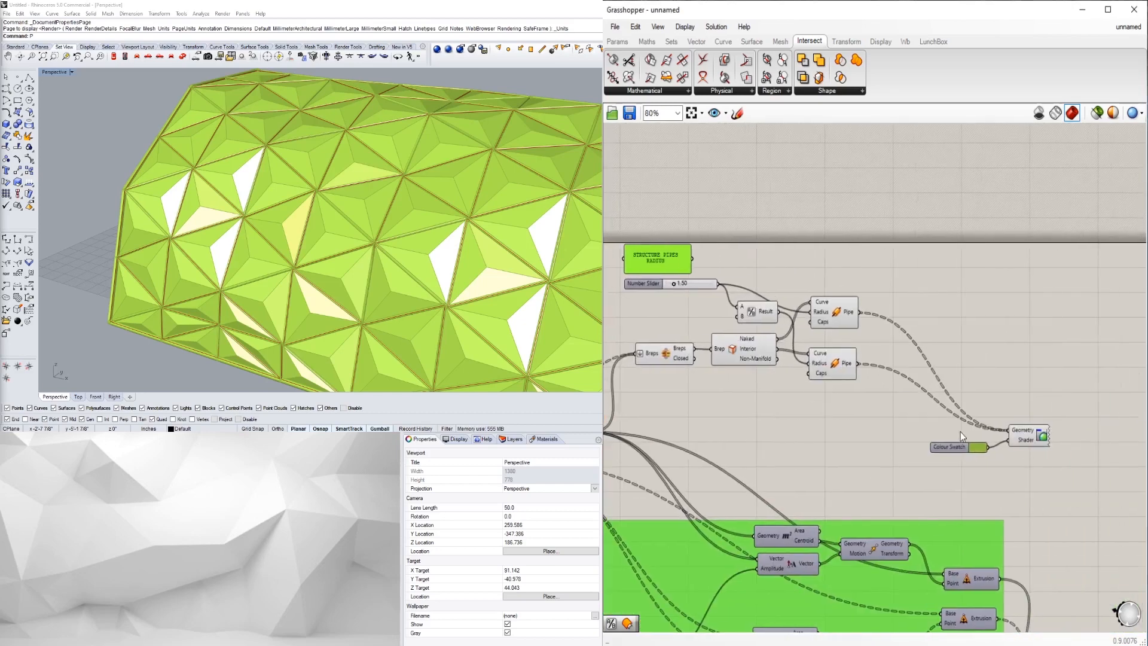
# - Darken the pipe preview's colour swatch to near black
pyautogui.scroll(2, 975, 444)
pyautogui.click(978, 446)
pyautogui.moveTo(1059, 458); pyautogui.dragTo(1076, 502)
pyautogui.click(915, 567)
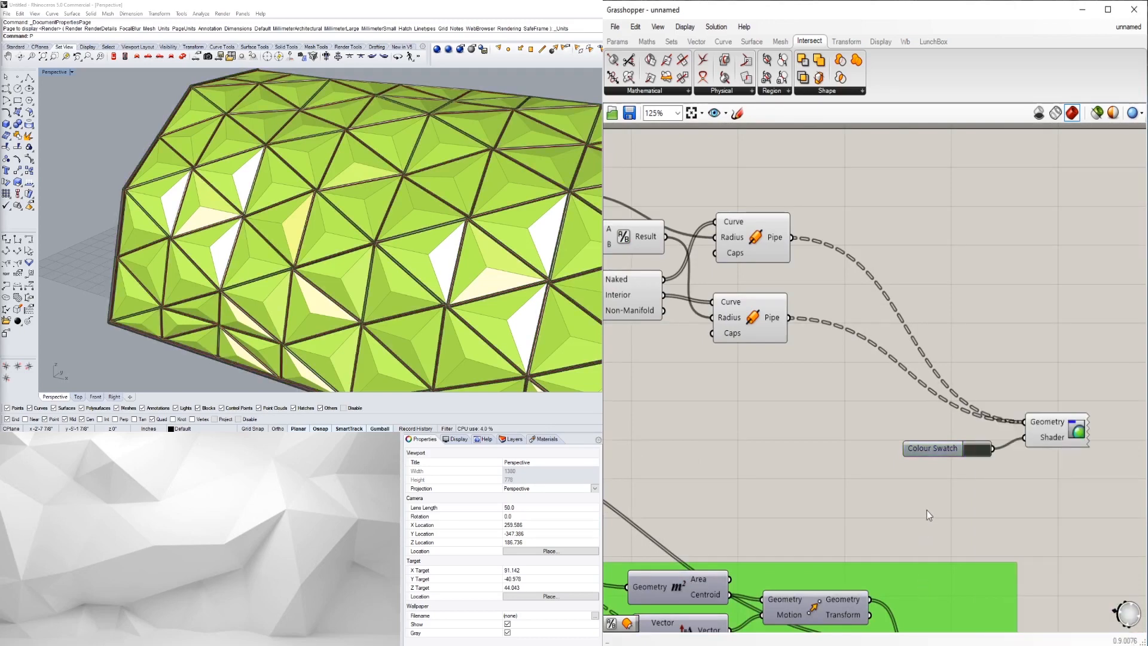
# - Move the colour swatch and shader components up-left
pyautogui.scroll(-3, 999, 486)
pyautogui.moveTo(967, 505); pyautogui.dragTo(856, 542, button='right')
pyautogui.moveTo(978, 533); pyautogui.dragTo(847, 451)
pyautogui.moveTo(910, 495); pyautogui.dragTo(872, 453)
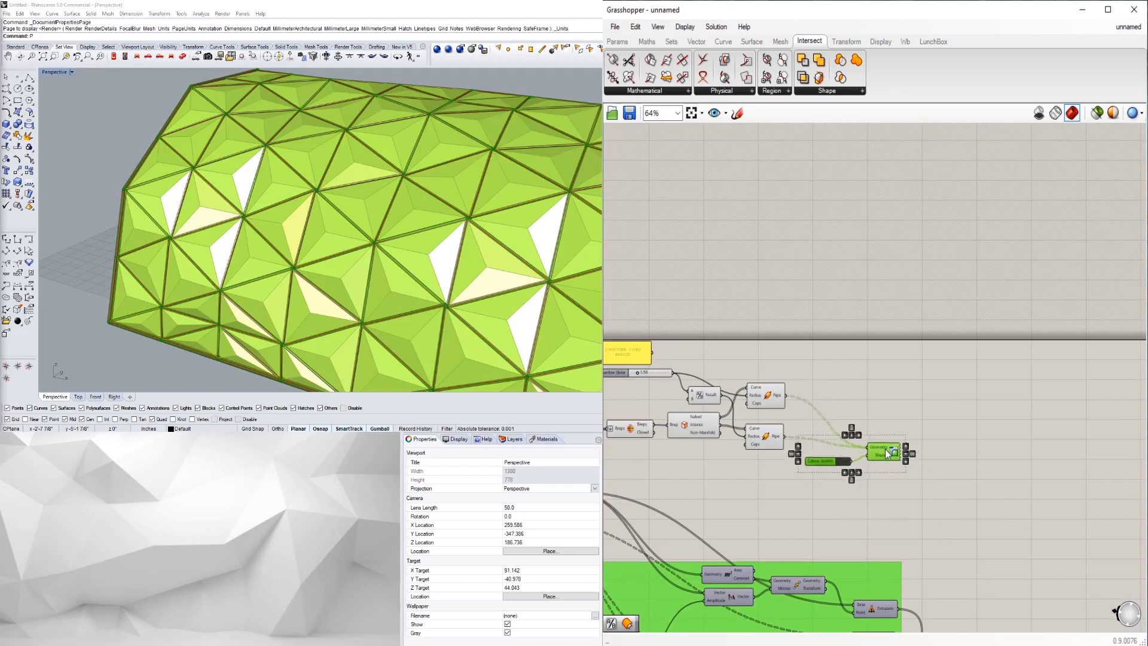
pyautogui.click(860, 368)
# - Group the pipe-frame components with Ctrl+G
pyautogui.moveTo(840, 394); pyautogui.dragTo(962, 402, button='right')
pyautogui.scroll(-1, 978, 444)
pyautogui.moveTo(1012, 443); pyautogui.dragTo(842, 320)
pyautogui.click(842, 321)
pyautogui.moveTo(1008, 440); pyautogui.dragTo(778, 288)
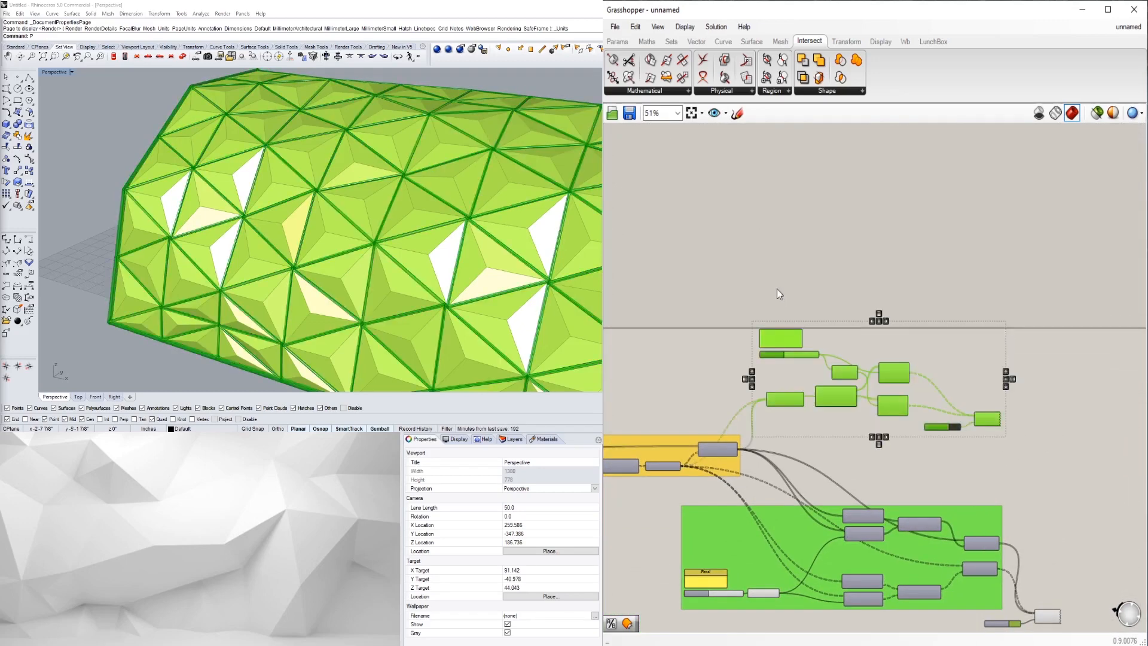
pyautogui.hotkey('ctrl', 'g')
# - Colour the new pipe-frame group a saturated blue
pyautogui.rightClick(850, 415)
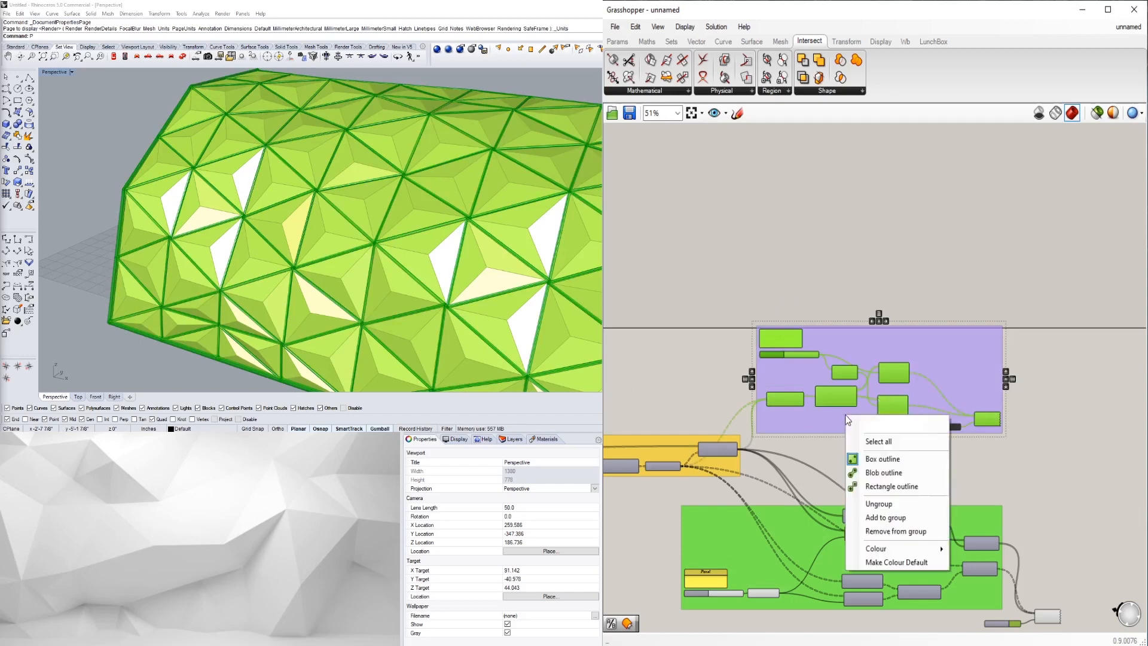
pyautogui.moveTo(909, 548)
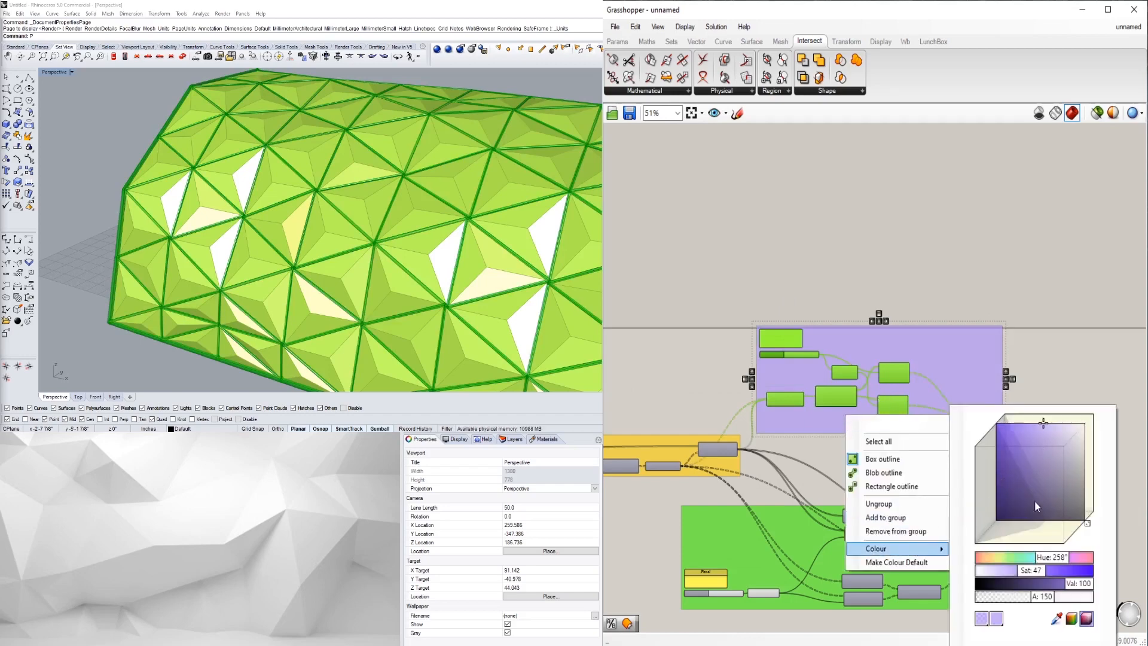
pyautogui.moveTo(1047, 558); pyautogui.dragTo(1041, 562)
pyautogui.moveTo(1038, 496); pyautogui.dragTo(978, 406)
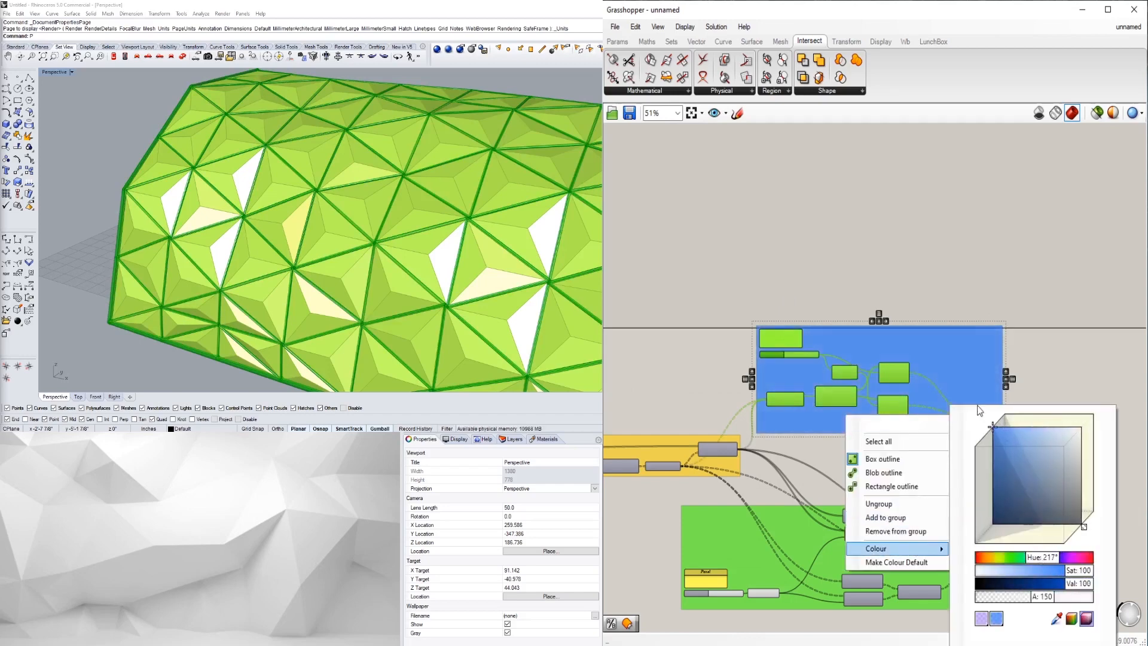
pyautogui.click(1071, 350)
# - Shift the blue group slightly to the right
pyautogui.moveTo(906, 418); pyautogui.dragTo(934, 455, button='right')
pyautogui.click(910, 464)
pyautogui.moveTo(910, 464); pyautogui.dragTo(933, 465)
pyautogui.click(988, 525)
# - Select the lower colour swatch and shader components
pyautogui.moveTo(996, 524); pyautogui.dragTo(1010, 438, button='right')
pyautogui.scroll(-2, 1013, 454)
pyautogui.scroll(4, 1031, 393)
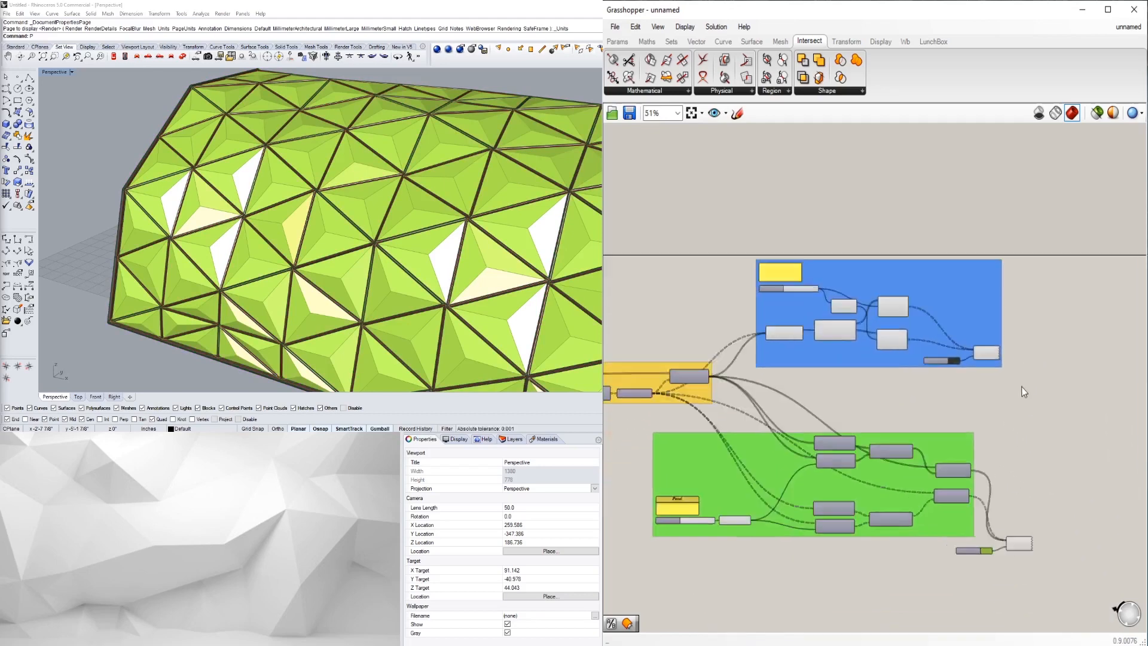
pyautogui.moveTo(991, 493); pyautogui.dragTo(978, 385, button='right')
pyautogui.scroll(1, 1031, 550)
pyautogui.moveTo(1045, 568); pyautogui.dragTo(884, 481)
# - Add the selected swatch and shader to the green point-extrusion group
pyautogui.rightClick(895, 471)
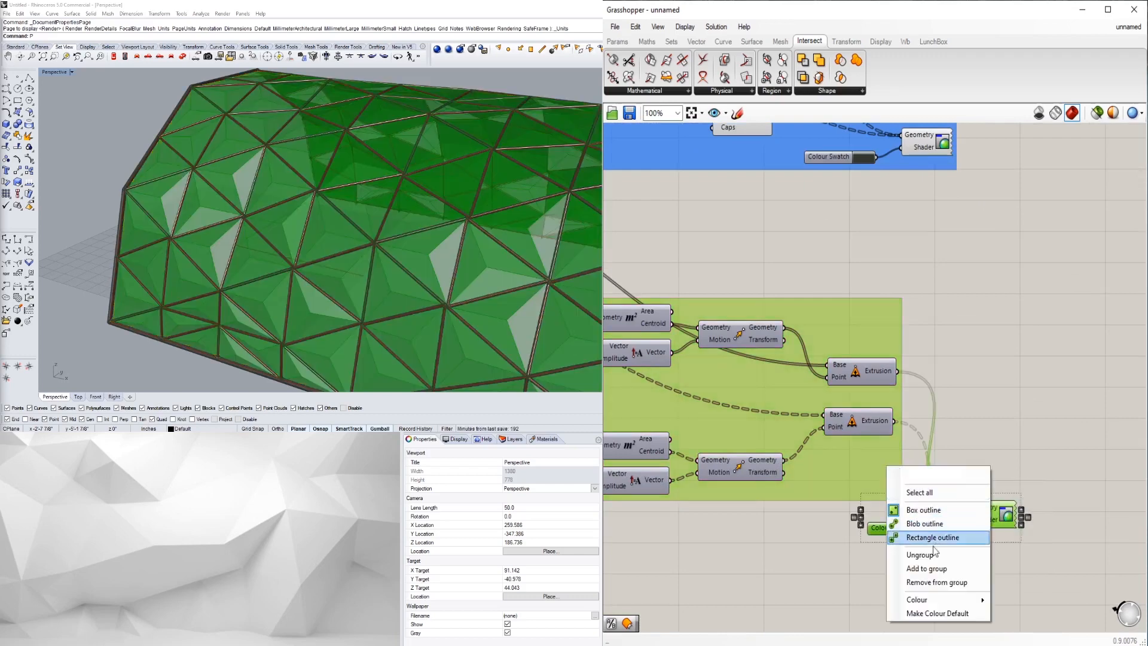
pyautogui.click(926, 568)
pyautogui.click(1017, 423)
pyautogui.scroll(-2, 1048, 435)
pyautogui.scroll(2, 1049, 436)
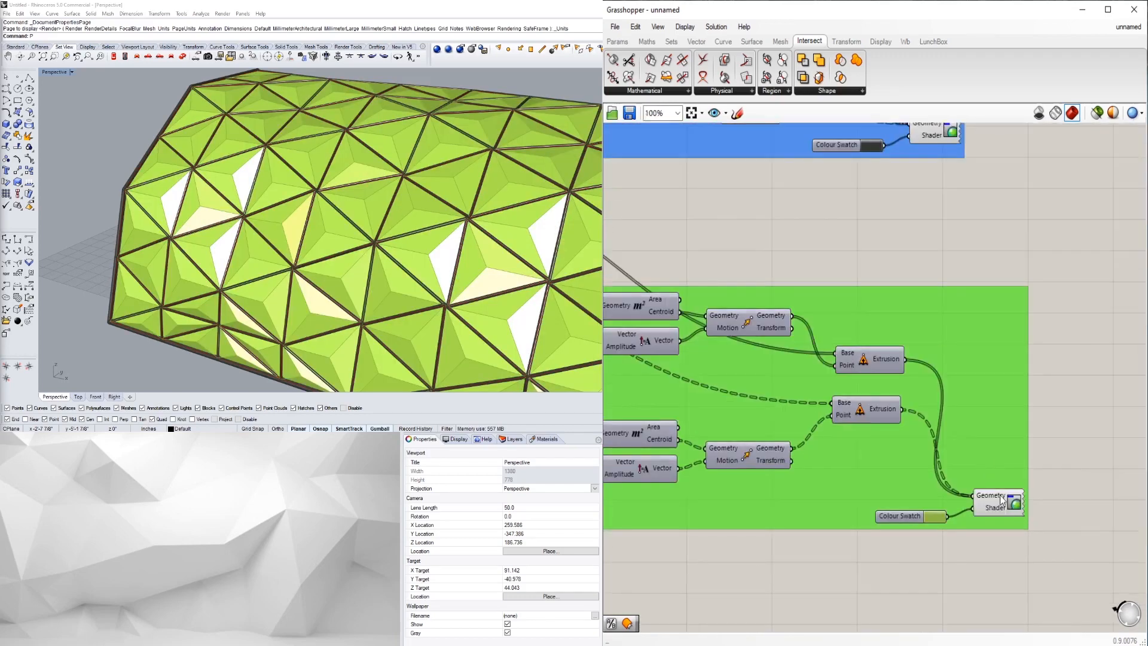
# - Position the Geometry Shader and Colour Swatch side by side inside the green group
pyautogui.click(979, 399)
pyautogui.moveTo(970, 403); pyautogui.dragTo(971, 414)
pyautogui.moveTo(895, 516); pyautogui.dragTo(851, 445)
pyautogui.click(889, 572)
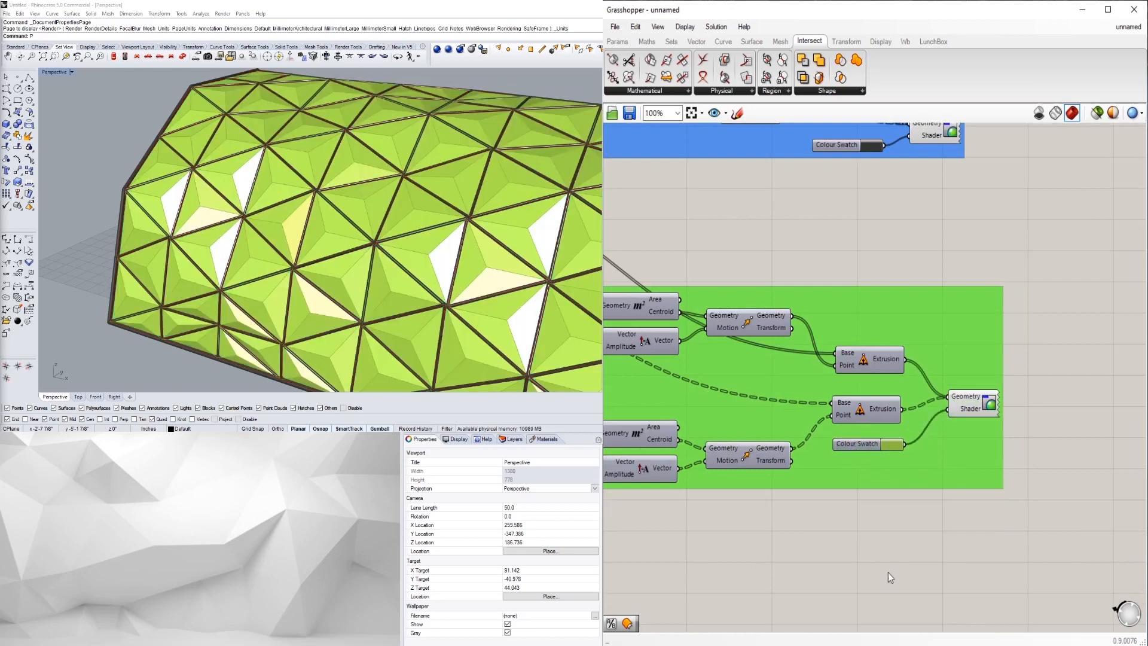
pyautogui.moveTo(401, 308); pyautogui.dragTo(321, 251, button='right')
pyautogui.scroll(6, 317, 239)
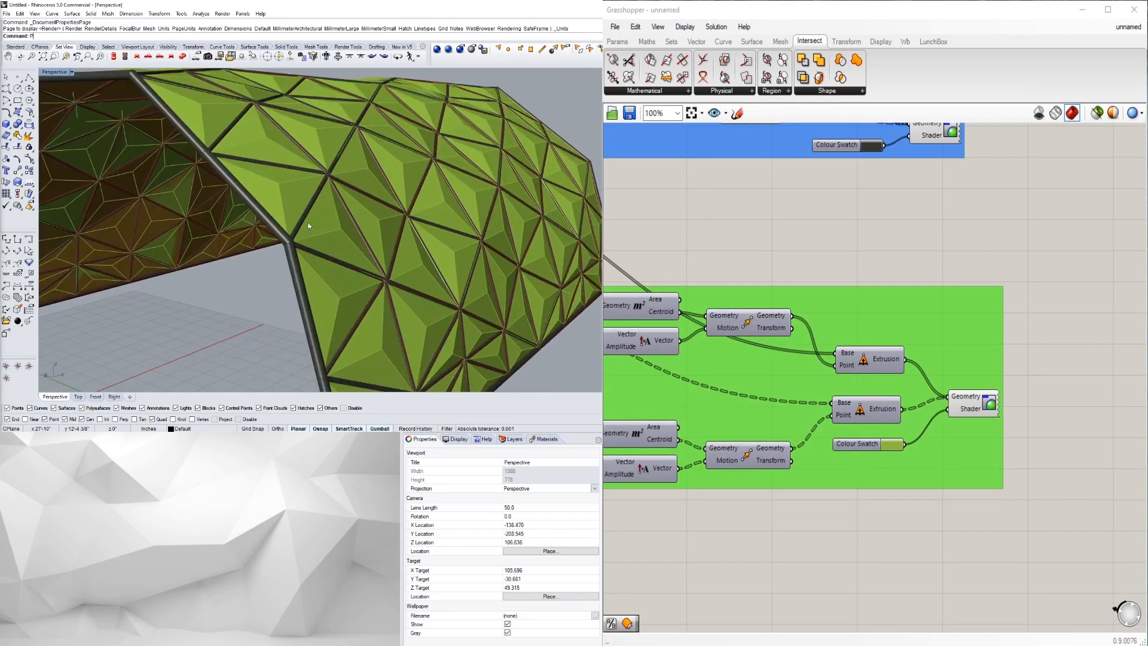
# - Set the POINT EXTRUSION slider value to 5
pyautogui.scroll(-6, 301, 191)
pyautogui.moveTo(319, 203)
pyautogui.mouseDown(button='right')
pyautogui.moveTo(265, 214)
pyautogui.moveTo(327, 215)
pyautogui.mouseUp(button='right')
pyautogui.scroll(-4, 327, 215)
pyautogui.scroll(-3, 862, 484)
pyautogui.moveTo(881, 538); pyautogui.dragTo(961, 544, button='right')
pyautogui.scroll(5, 851, 467)
pyautogui.moveTo(780, 480); pyautogui.dragTo(999, 411, button='right')
pyautogui.scroll(-3, 845, 450)
pyautogui.scroll(1, 844, 450)
pyautogui.moveTo(670, 471); pyautogui.dragTo(784, 471, button='right')
pyautogui.scroll(3, 784, 471)
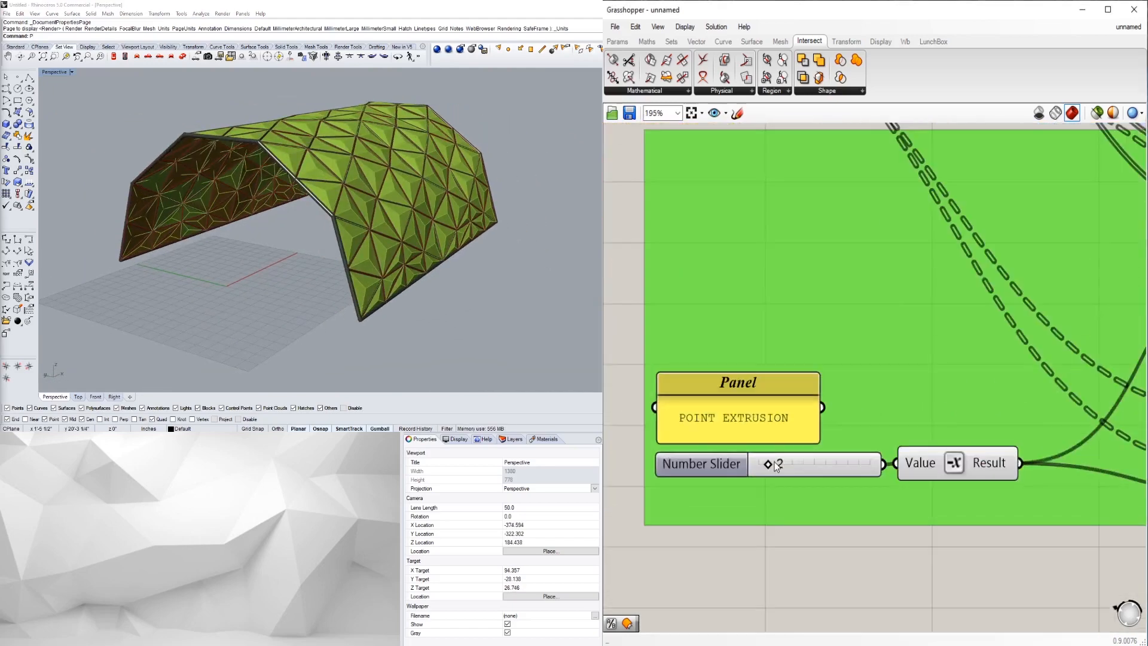
pyautogui.doubleClick(778, 461)
pyautogui.write('5')
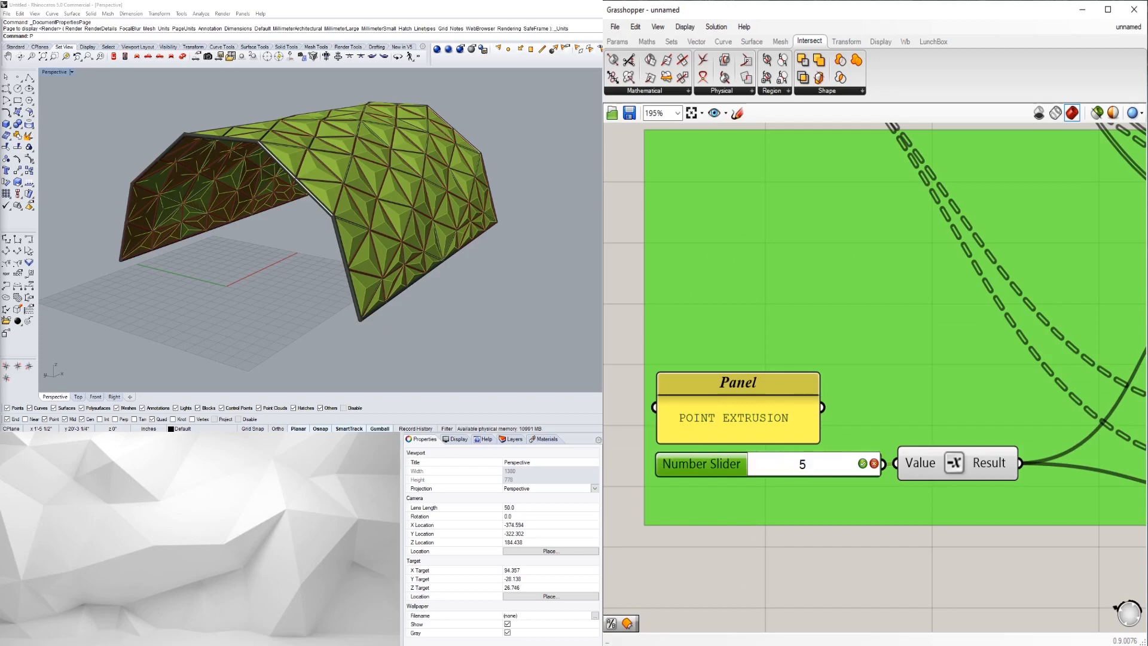
pyautogui.press('Return')
# - Turn preview off for the blue group's pipe-frame components
pyautogui.moveTo(493, 277); pyautogui.dragTo(241, 223, button='right')
pyautogui.scroll(-3, 241, 222)
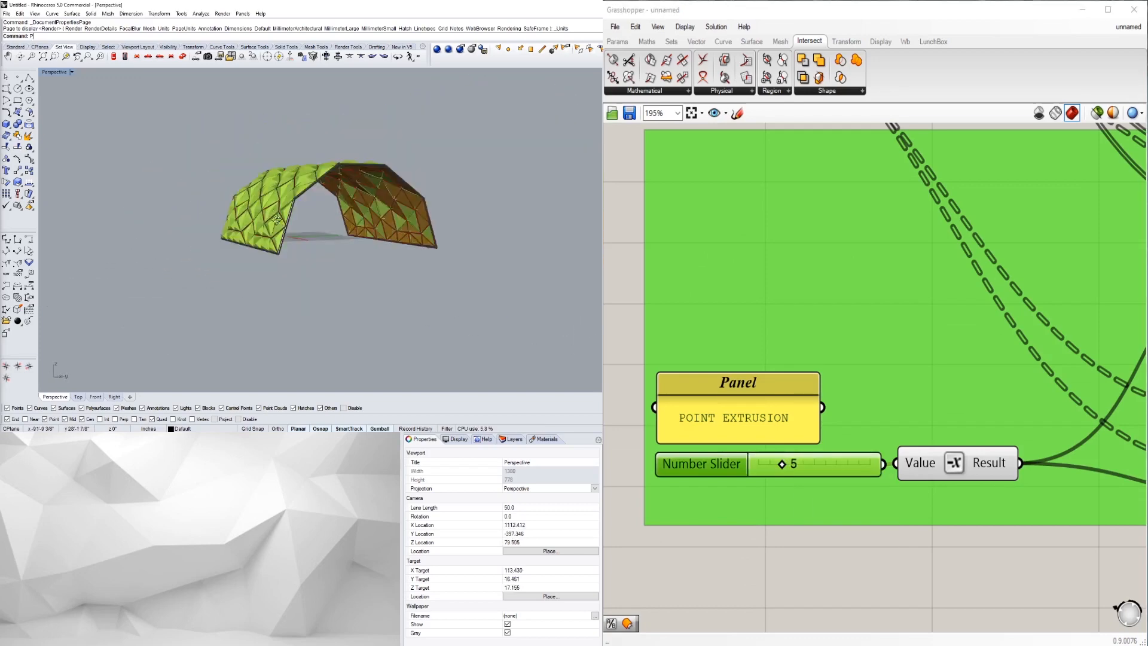
pyautogui.scroll(-5, 820, 246)
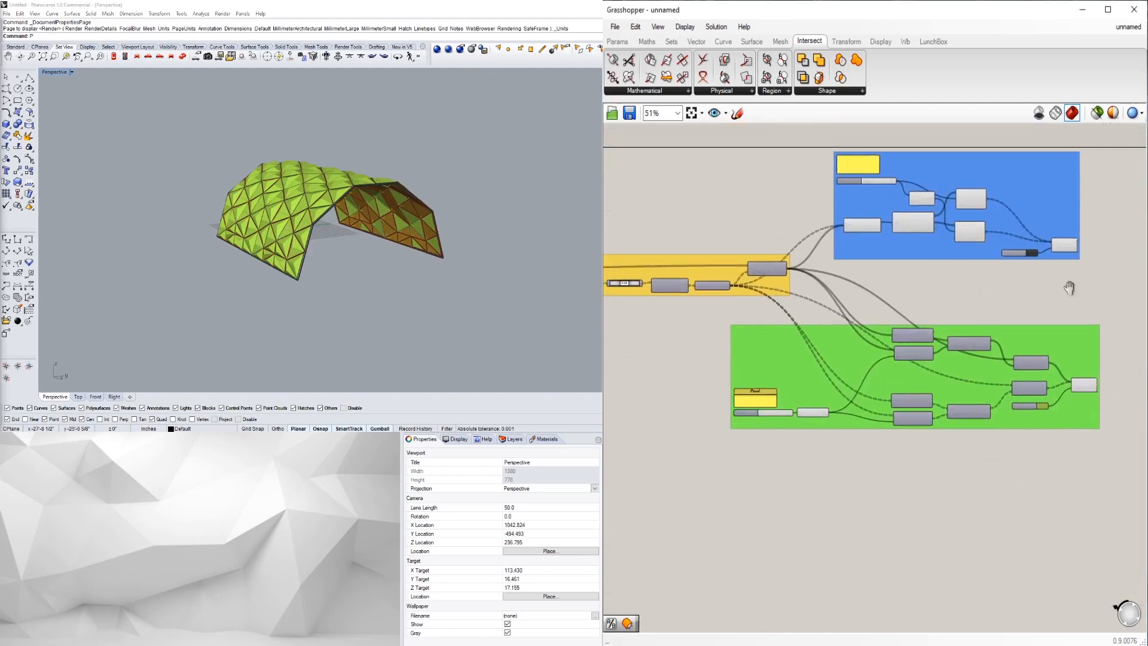
pyautogui.scroll(3, 996, 328)
pyautogui.moveTo(960, 365); pyautogui.dragTo(1104, 482)
pyautogui.moveTo(382, 210); pyautogui.dragTo(293, 269, button='right')
pyautogui.scroll(-3, 913, 379)
pyautogui.moveTo(940, 394); pyautogui.dragTo(833, 267)
pyautogui.middleClick(834, 266)
pyautogui.click(871, 228)
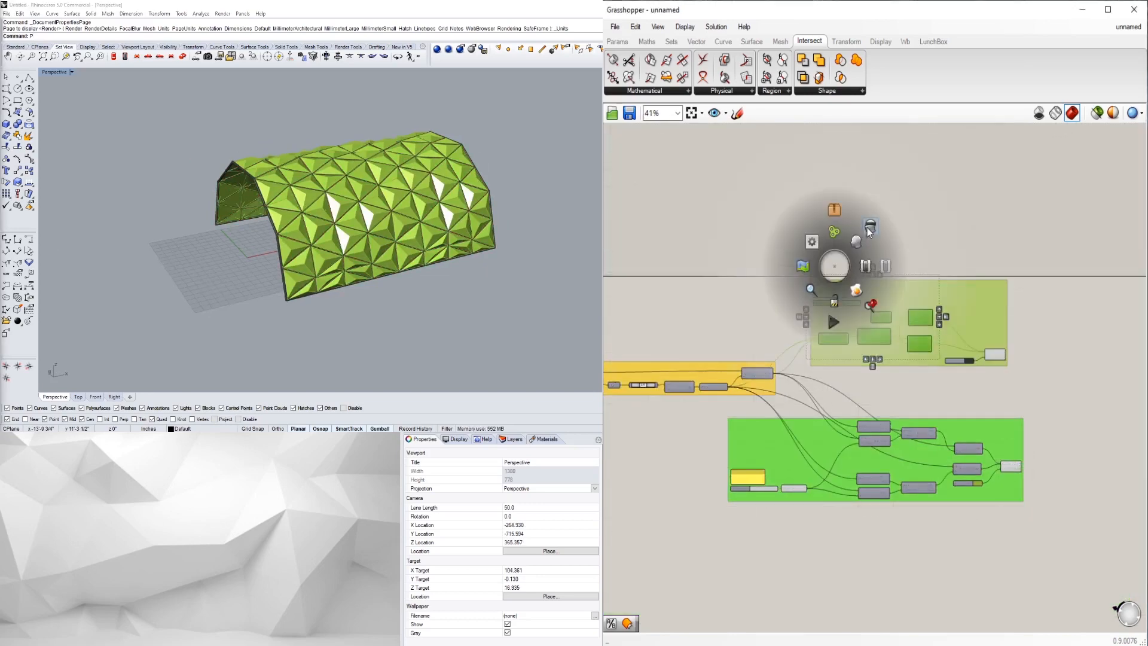
# - Nudge the blue group slightly down and view the vault's long side
pyautogui.click(996, 371)
pyautogui.scroll(1, 996, 370)
pyautogui.moveTo(996, 370); pyautogui.dragTo(1025, 389, button='right')
pyautogui.click(1013, 308)
pyautogui.moveTo(1013, 307); pyautogui.dragTo(1013, 310)
pyautogui.click(1105, 338)
pyautogui.moveTo(280, 262); pyautogui.dragTo(356, 245, button='right')
# - Pan to the yellow group and move its 0.49 slider to 0.39 to reshape the triangulation
pyautogui.scroll(2, 377, 193)
pyautogui.moveTo(376, 193); pyautogui.dragTo(372, 200, button='right')
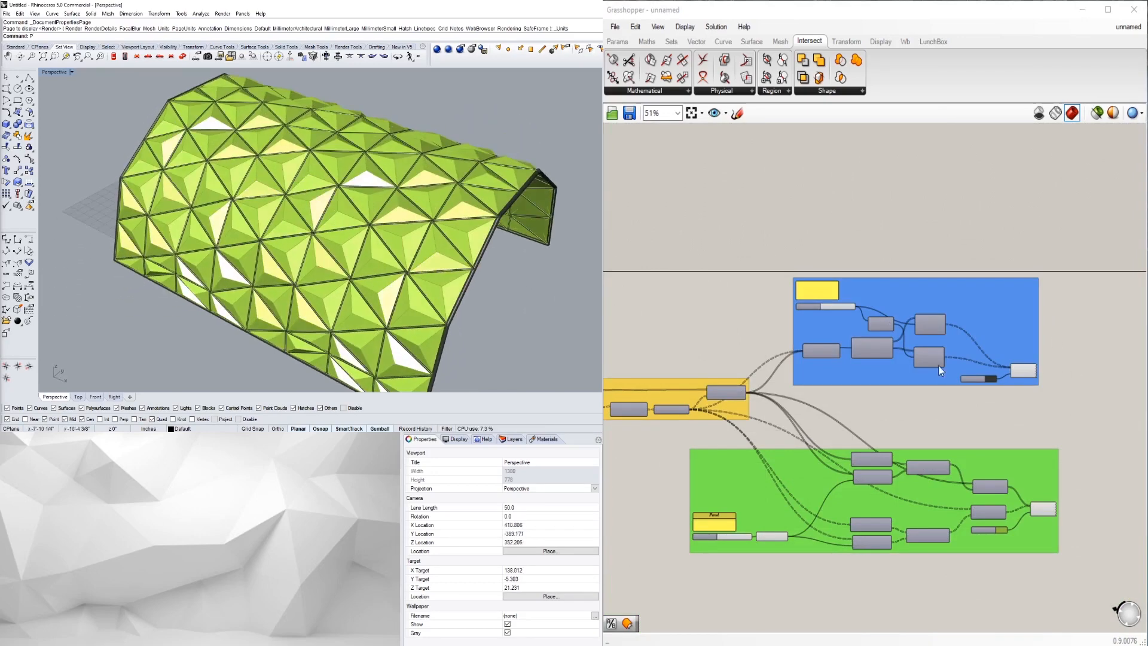
pyautogui.scroll(-2, 672, 444)
pyautogui.moveTo(672, 443); pyautogui.dragTo(883, 426, button='right')
pyautogui.scroll(3, 797, 420)
pyautogui.moveTo(797, 419); pyautogui.dragTo(933, 402, button='right')
pyautogui.scroll(5, 984, 386)
pyautogui.scroll(3, 1006, 385)
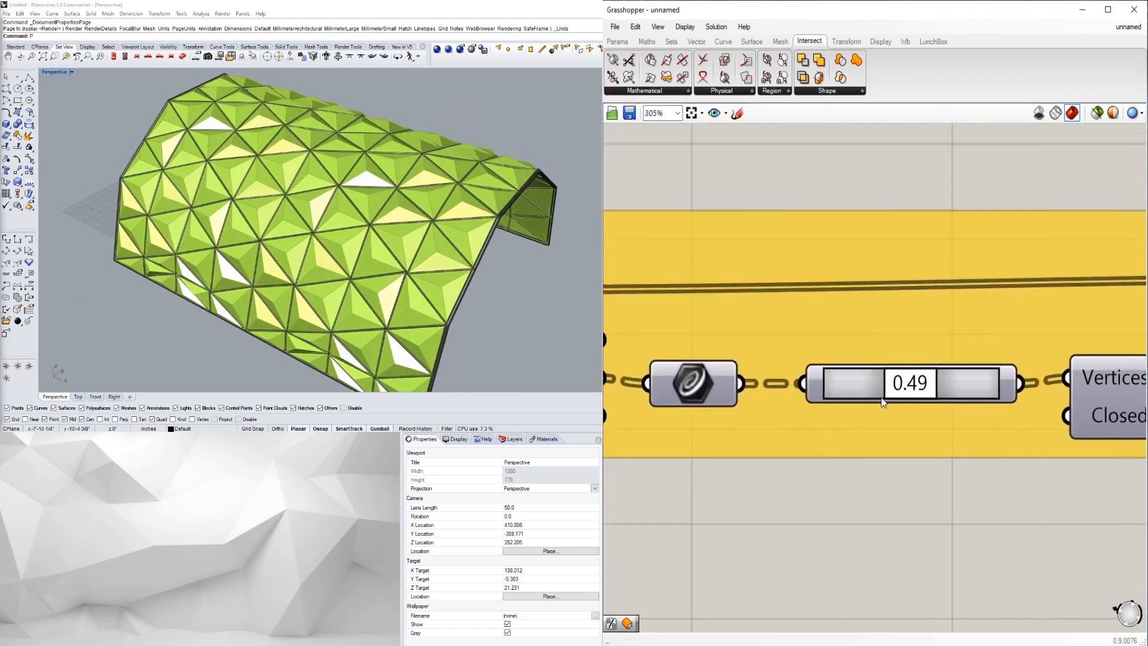
pyautogui.moveTo(886, 387); pyautogui.dragTo(884, 387)
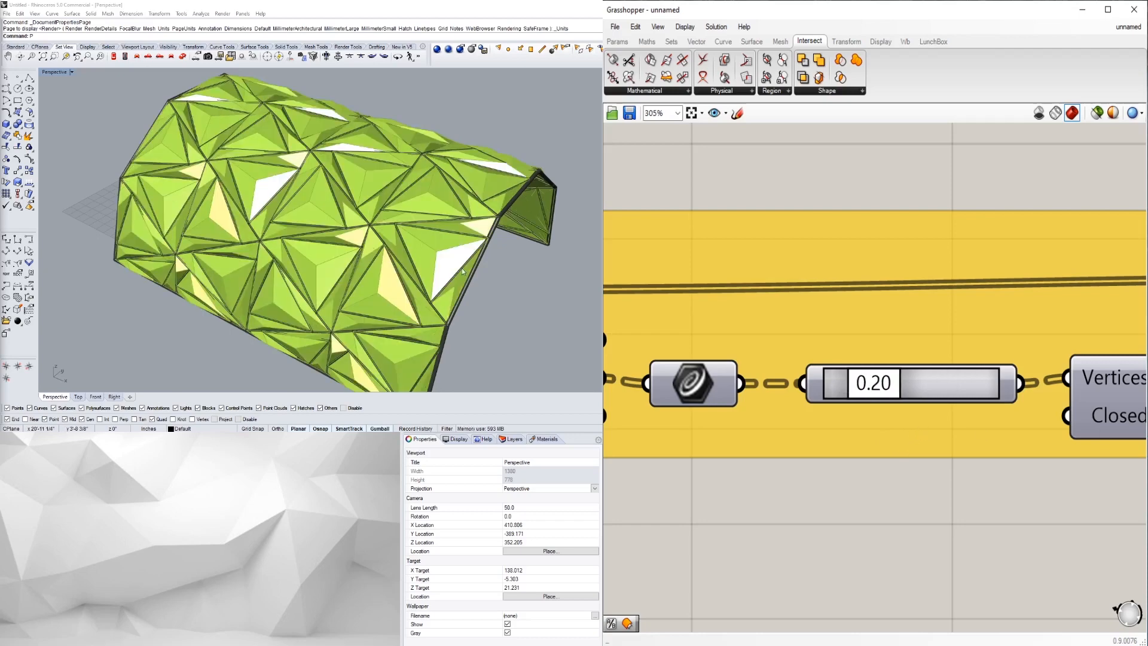
# - Orbit the vault from the front, a high oblique angle and below to inspect the irregular facets
pyautogui.moveTo(483, 268); pyautogui.dragTo(403, 217, button='right')
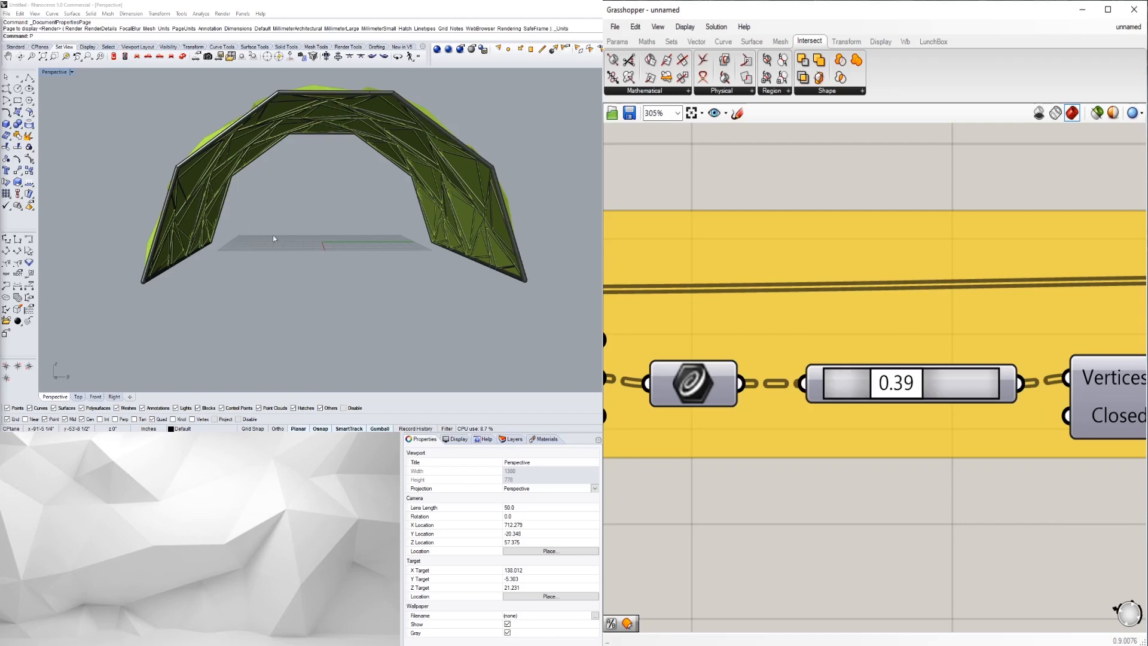
pyautogui.moveTo(270, 228); pyautogui.dragTo(108, 220, button='right')
pyautogui.moveTo(418, 231); pyautogui.dragTo(387, 241, button='right')
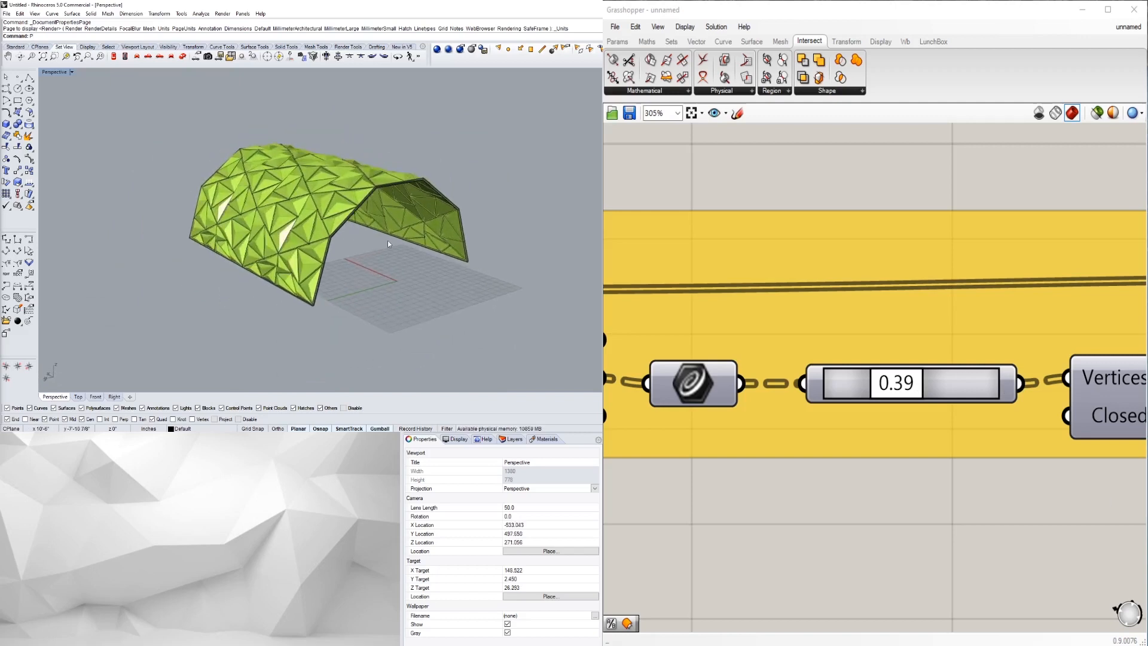
pyautogui.scroll(2, 379, 253)
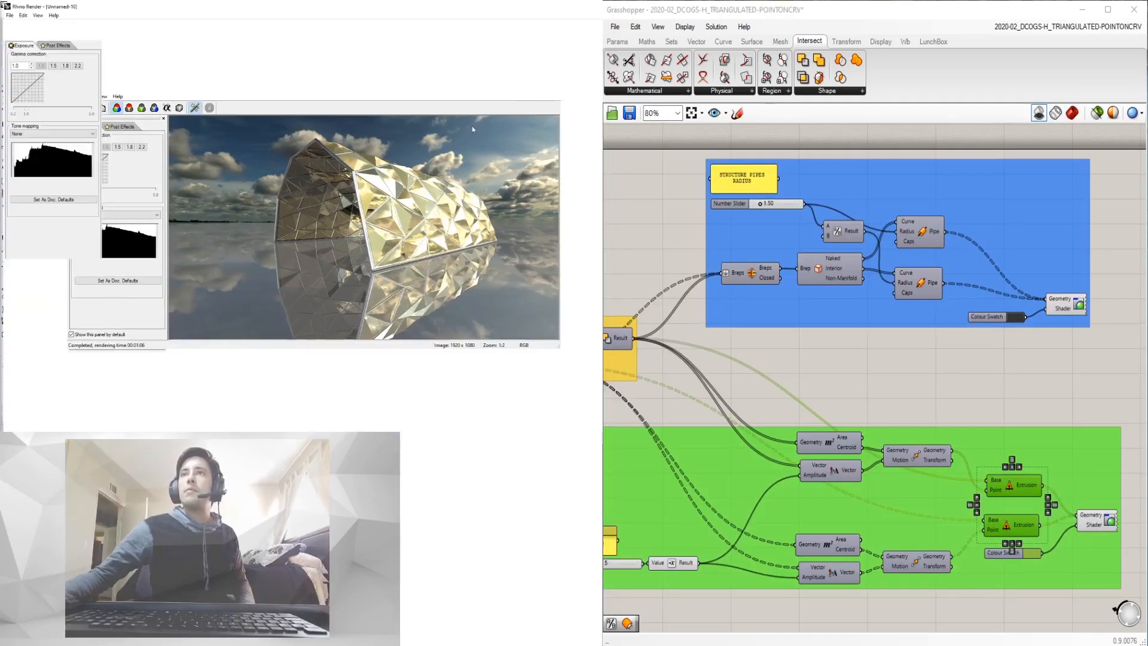
# - Zoom in and out on the 1920×1080 render of the gold vault against the cloudy sky
pyautogui.scroll(2, 452, 205)
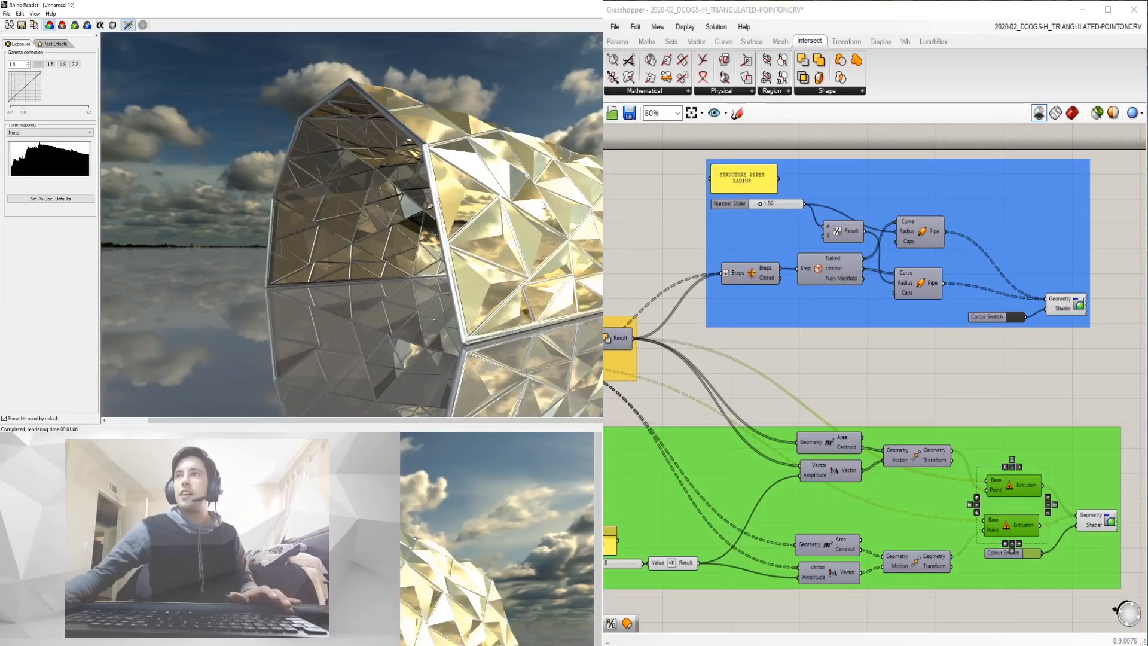
pyautogui.scroll(-2, 516, 610)
pyautogui.scroll(1, 492, 232)
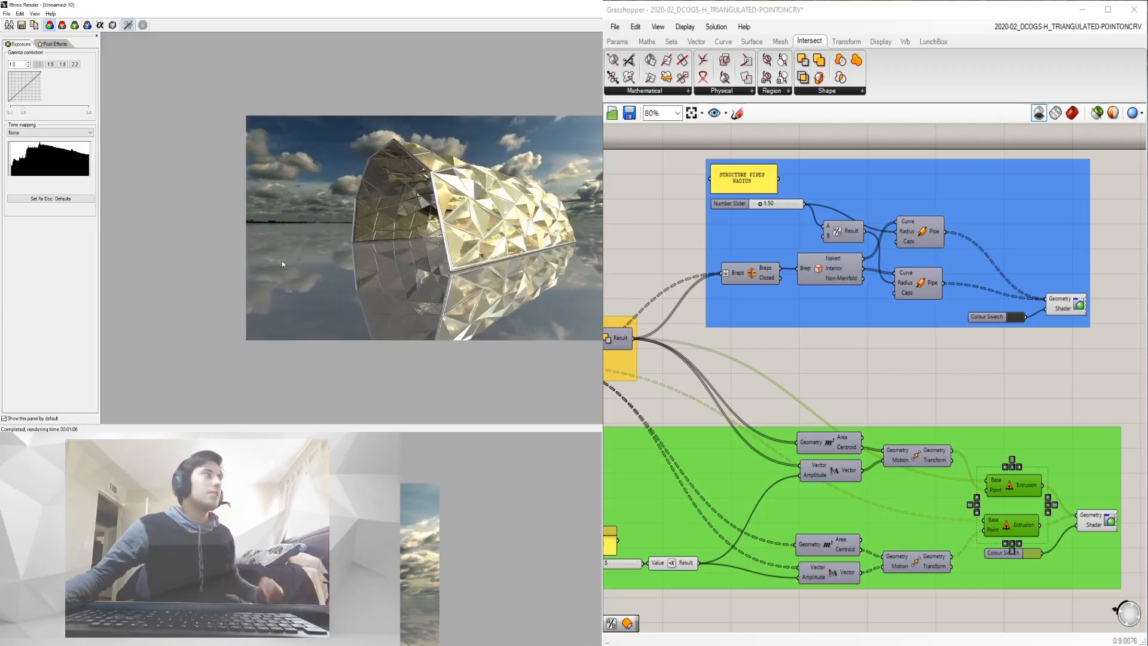
pyautogui.scroll(1, 359, 233)
pyautogui.scroll(-1, 455, 611)
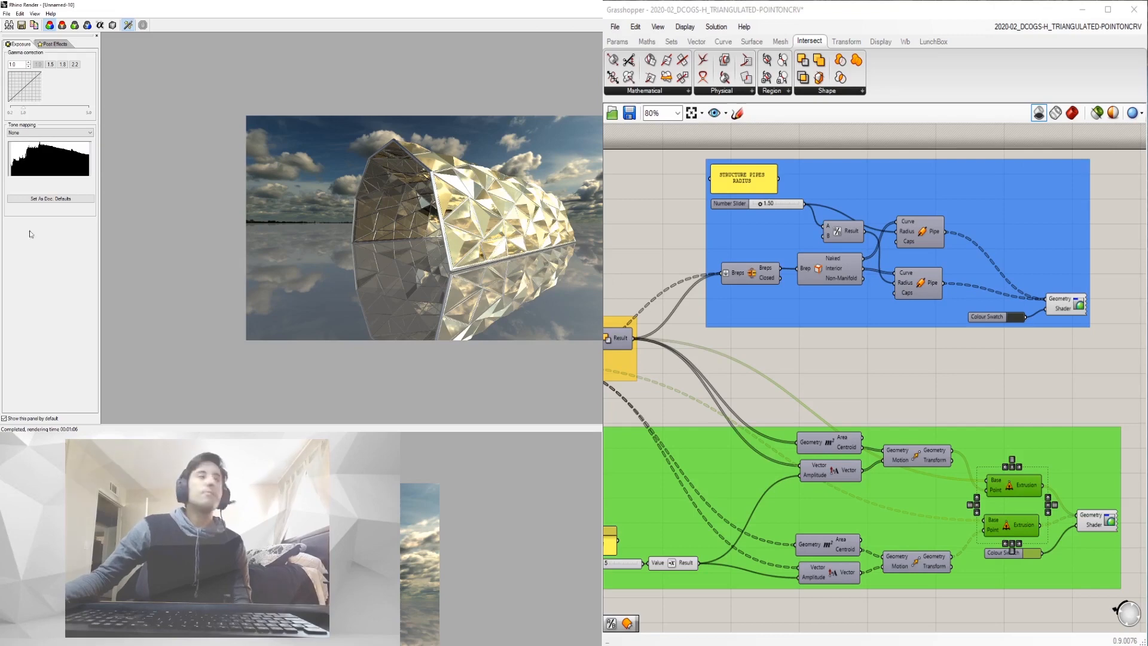